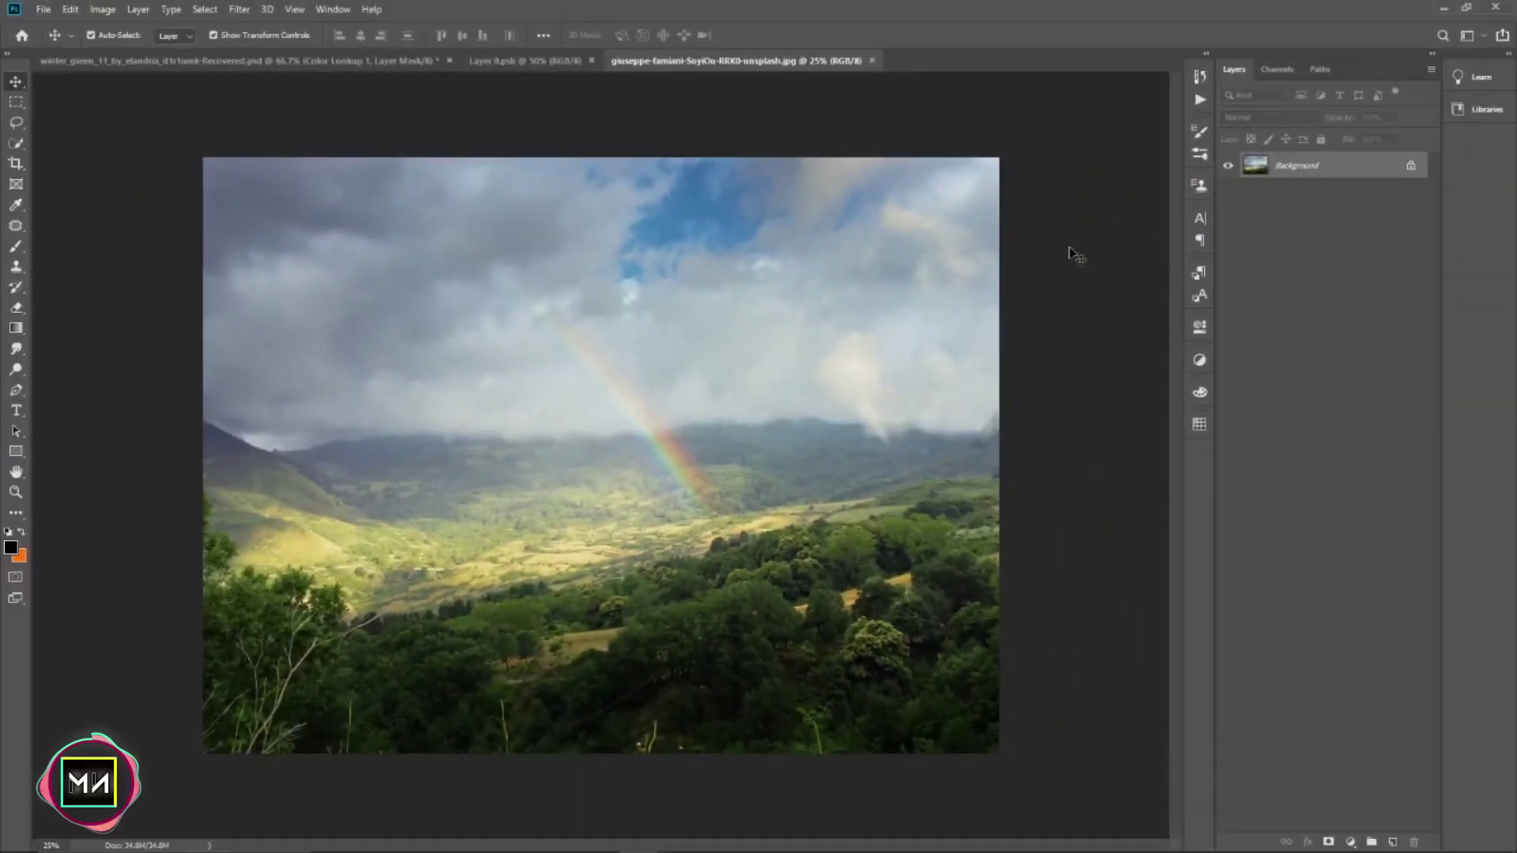
- Unlock the Background layer and scale the landscape photo to about 202% so clouds fill the canvas
{"action": "left_click", "coordinate": [1410, 165]}
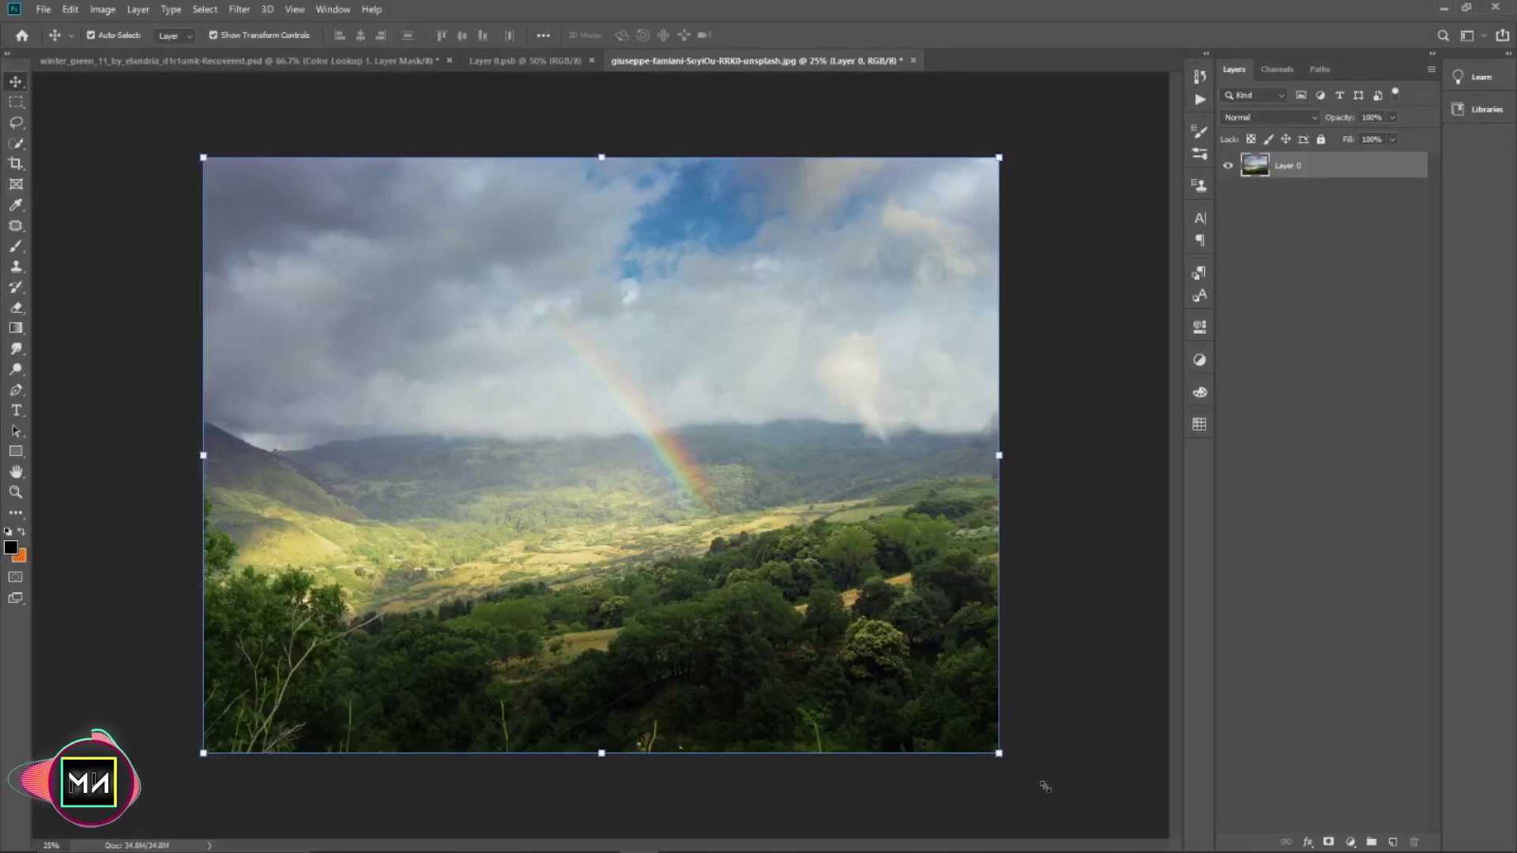
{"action": "left_click_drag", "start_coordinate": [999, 752], "coordinate": [1349, 845]}
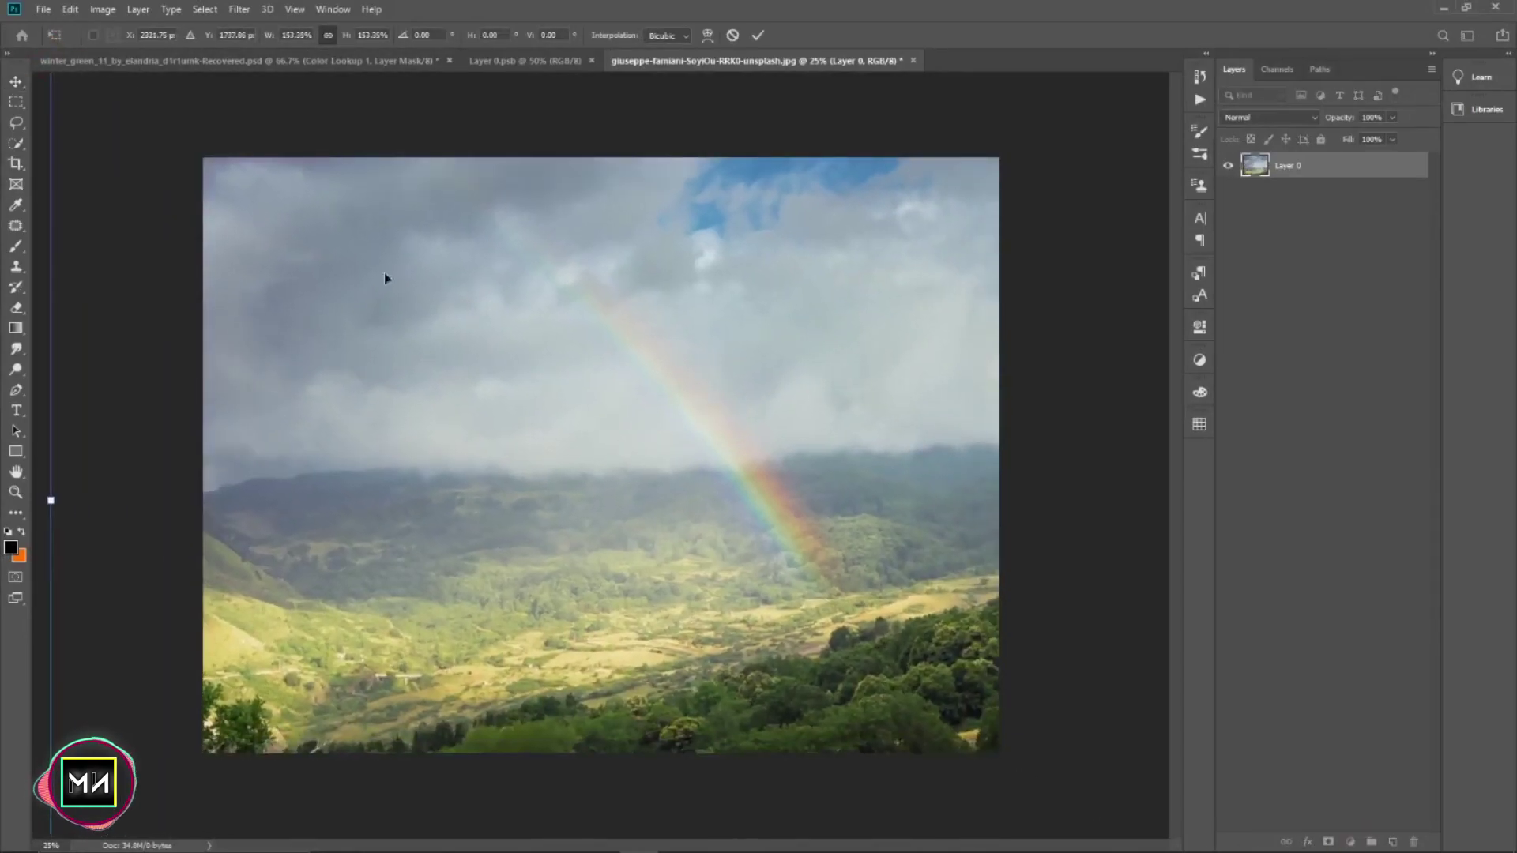
{"action": "left_click_drag", "start_coordinate": [384, 272], "coordinate": [544, 406]}
{"action": "mouse_move", "coordinate": [416, 330]}
{"action": "left_mouse_down"}
{"action": "mouse_move", "coordinate": [235, 187]}
{"action": "mouse_move", "coordinate": [398, 335]}
{"action": "left_mouse_up"}
{"action": "key", "text": "Return"}
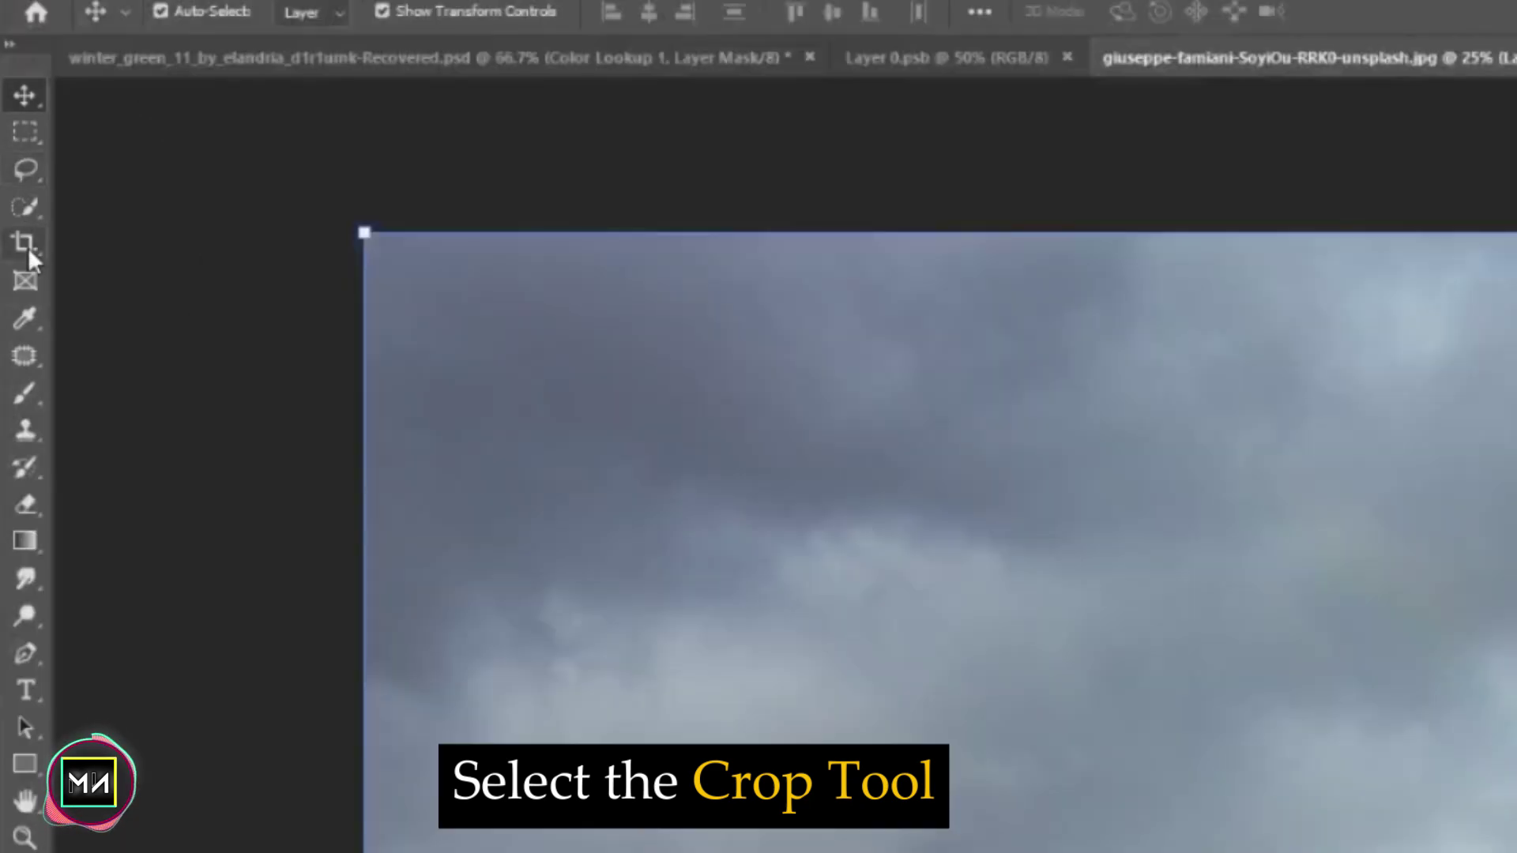
- Crop the canvas to a tall portrait frame covering only the clouds
{"action": "left_click", "coordinate": [26, 245]}
{"action": "left_click_drag", "start_coordinate": [999, 758], "coordinate": [862, 754]}
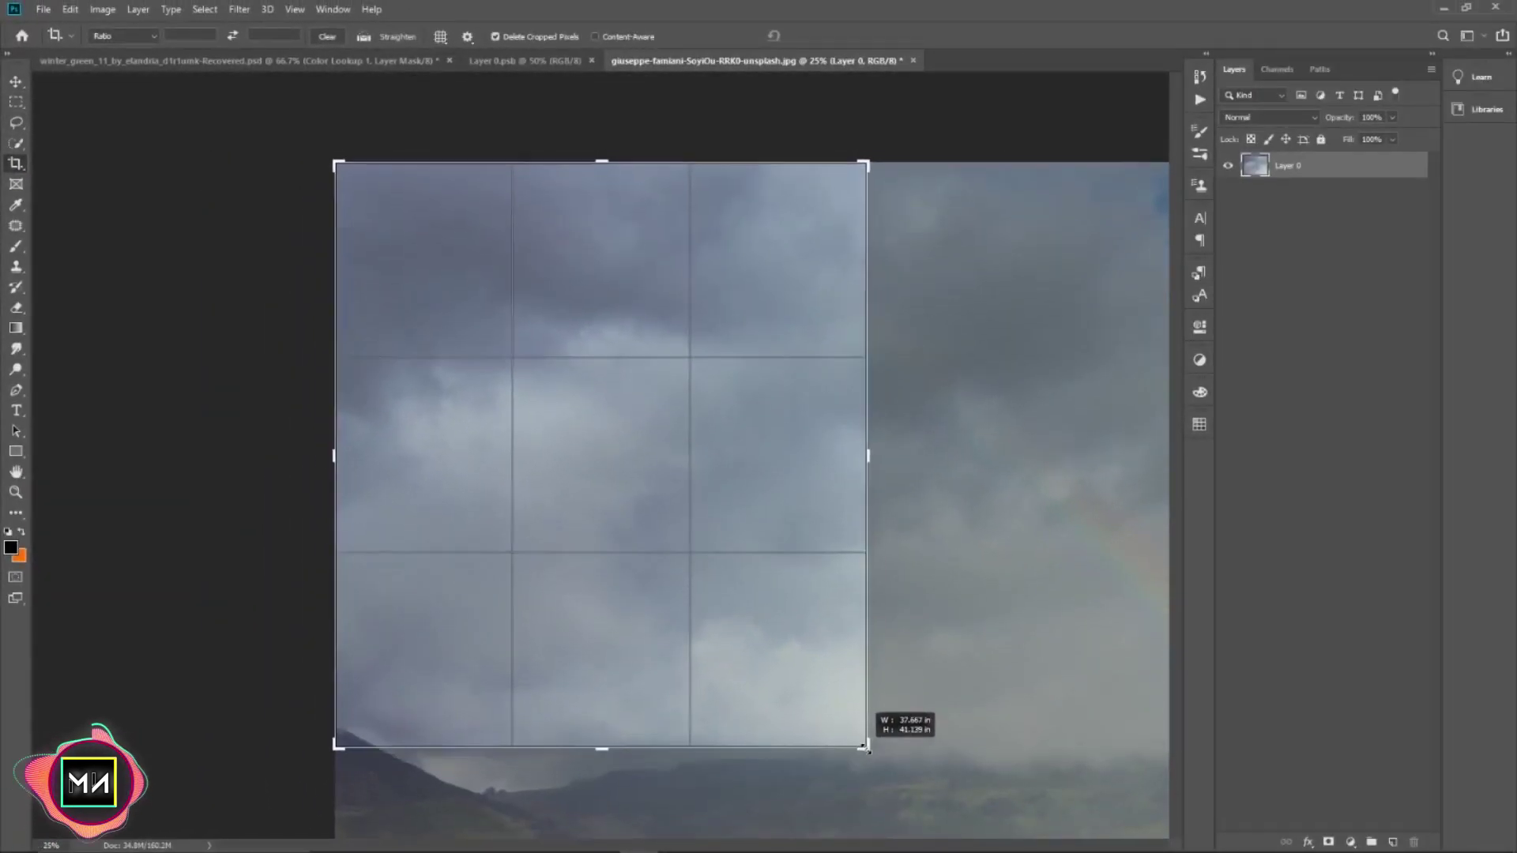
{"action": "left_click_drag", "start_coordinate": [862, 754], "coordinate": [872, 745]}
{"action": "mouse_move", "coordinate": [665, 606]}
{"action": "left_mouse_down"}
{"action": "mouse_move", "coordinate": [759, 627]}
{"action": "mouse_move", "coordinate": [530, 616]}
{"action": "mouse_move", "coordinate": [583, 649]}
{"action": "left_mouse_up"}
{"action": "left_click_drag", "start_coordinate": [875, 460], "coordinate": [863, 452]}
{"action": "key", "text": "Return"}
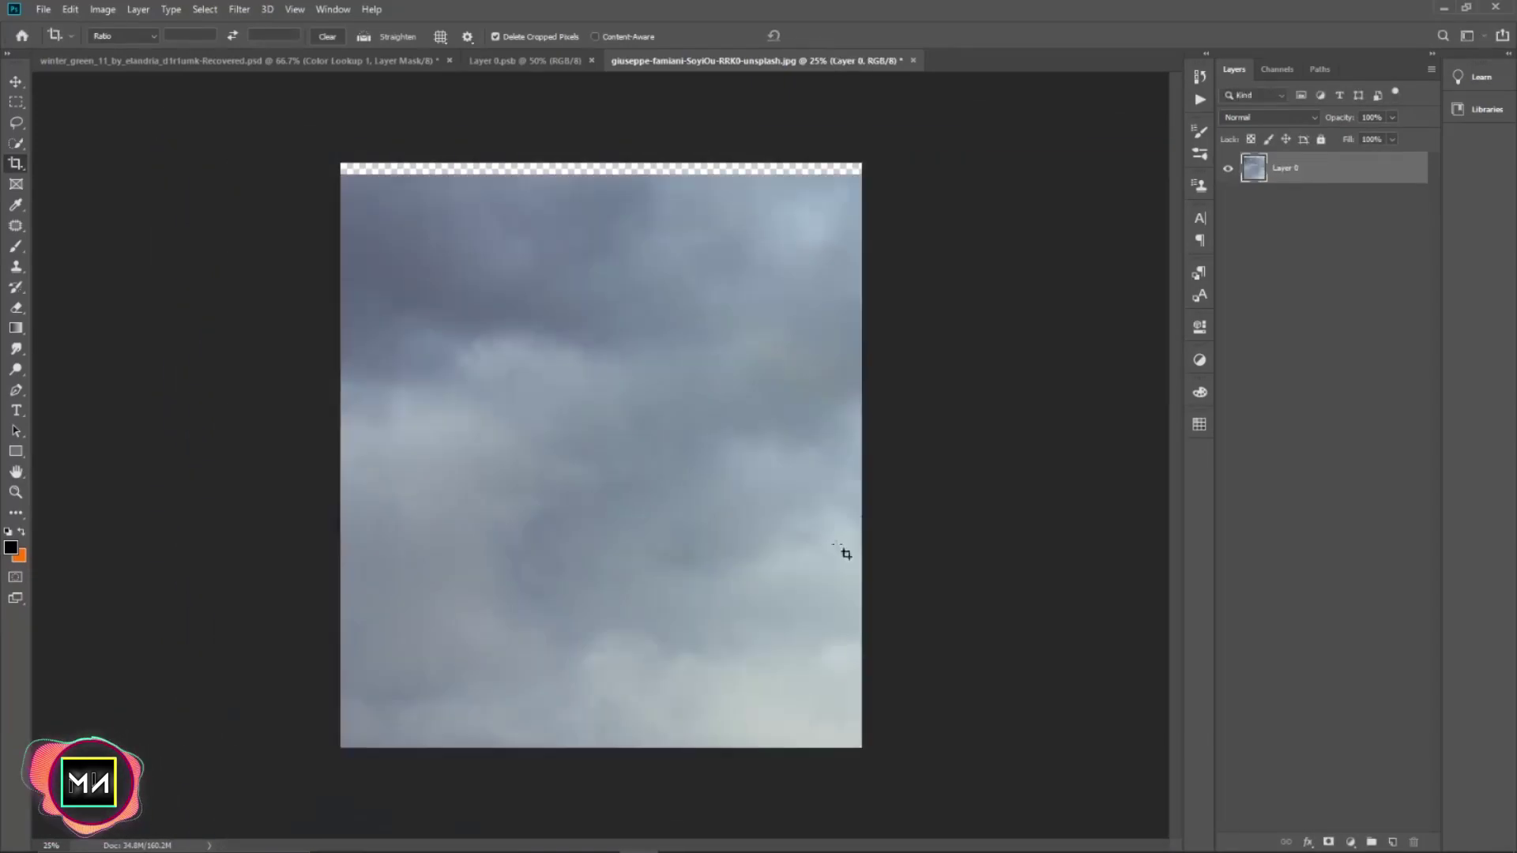
- Stretch the sky layer upward to cover the transparent strip at the top
{"action": "left_click", "coordinate": [632, 444]}
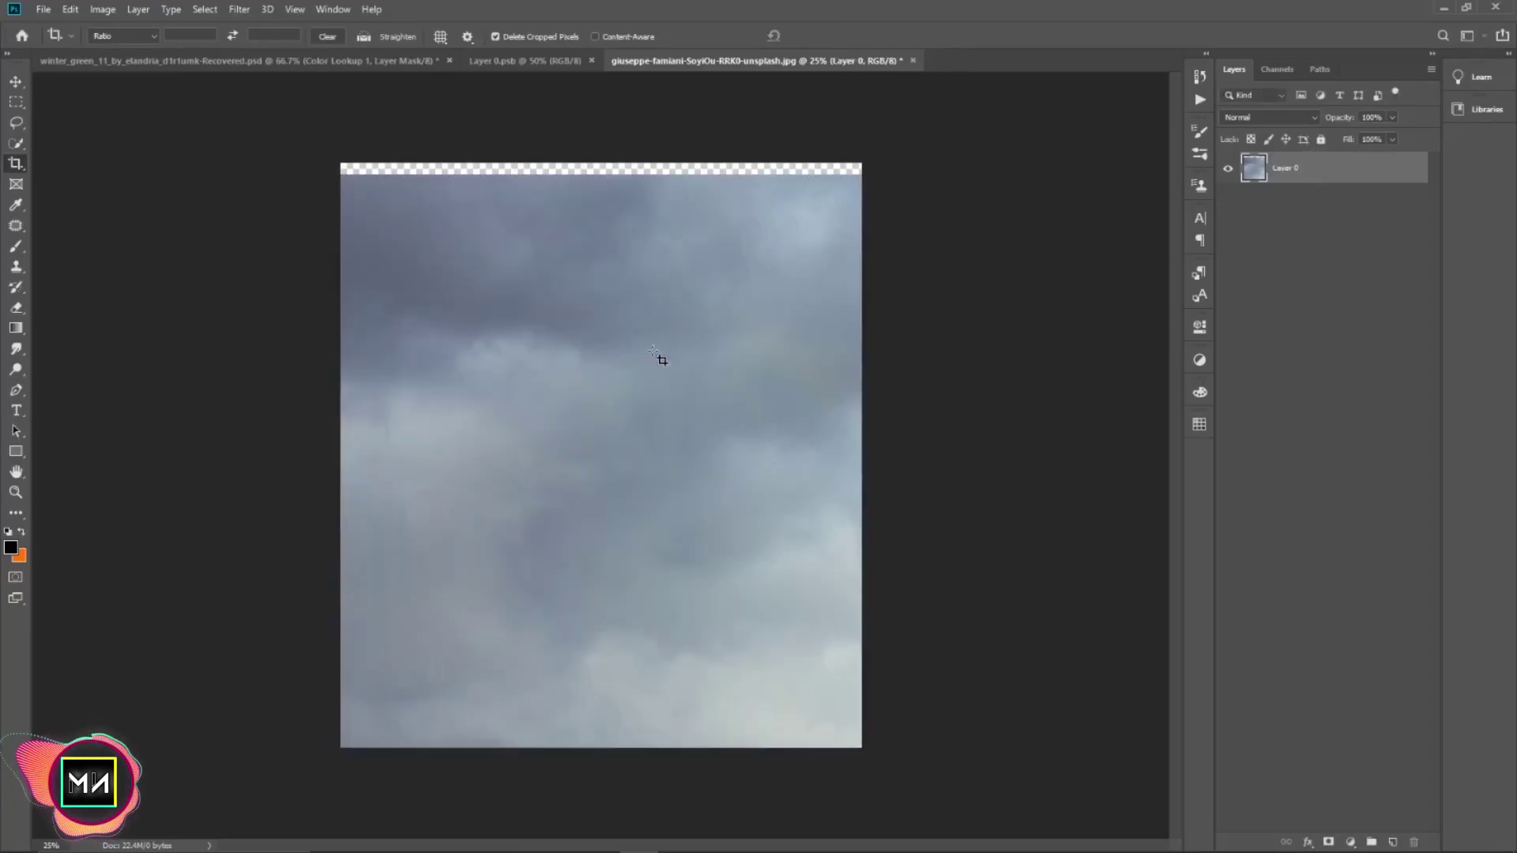
{"action": "key", "text": "v"}
{"action": "left_click", "coordinate": [655, 543]}
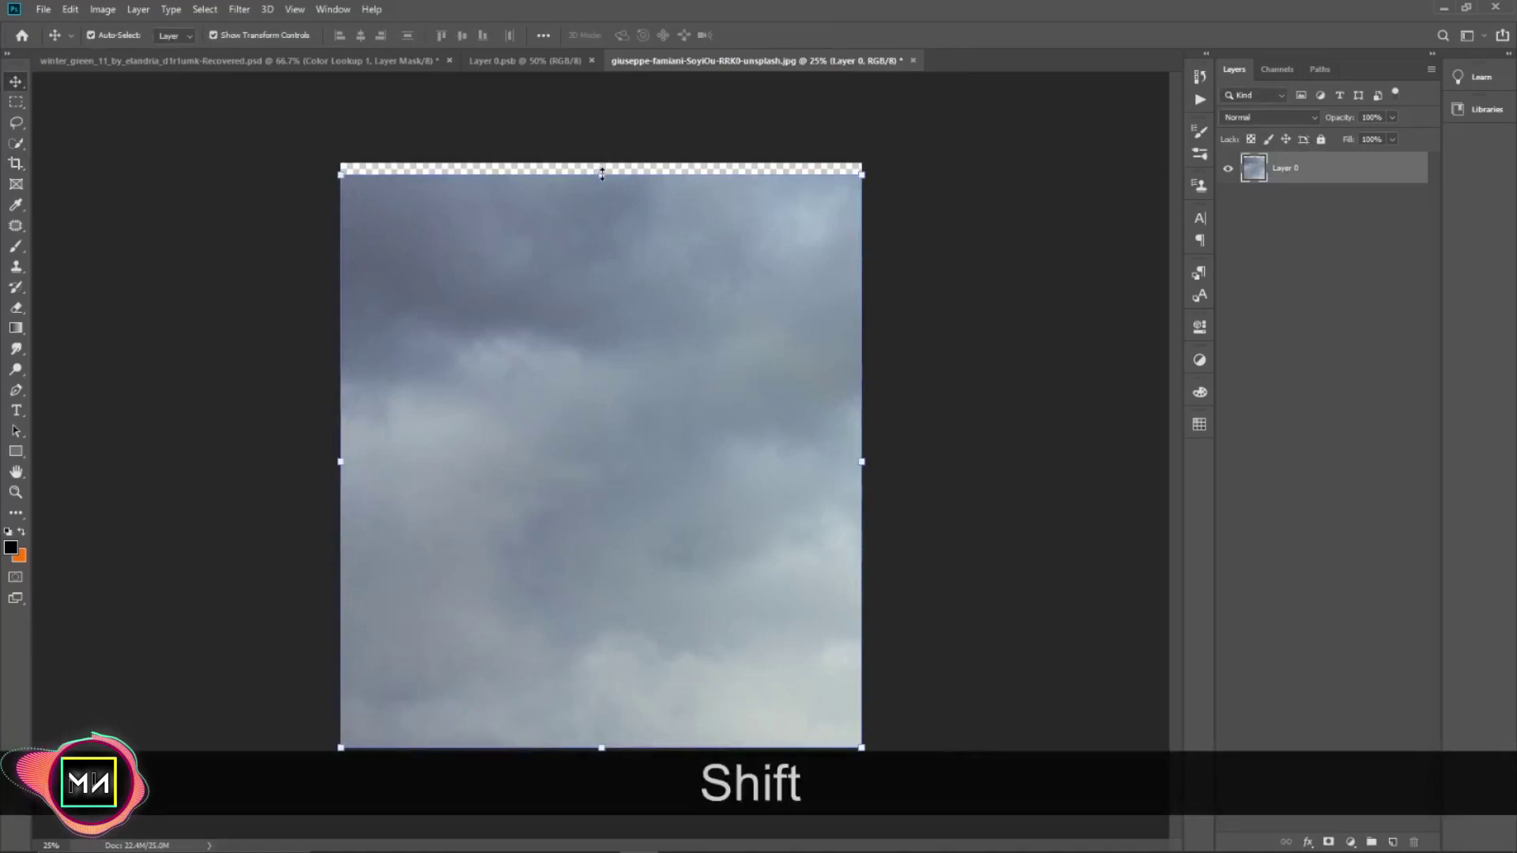
{"action": "left_click_drag", "start_coordinate": [602, 173], "coordinate": [602, 163]}
{"action": "key", "text": "Return"}
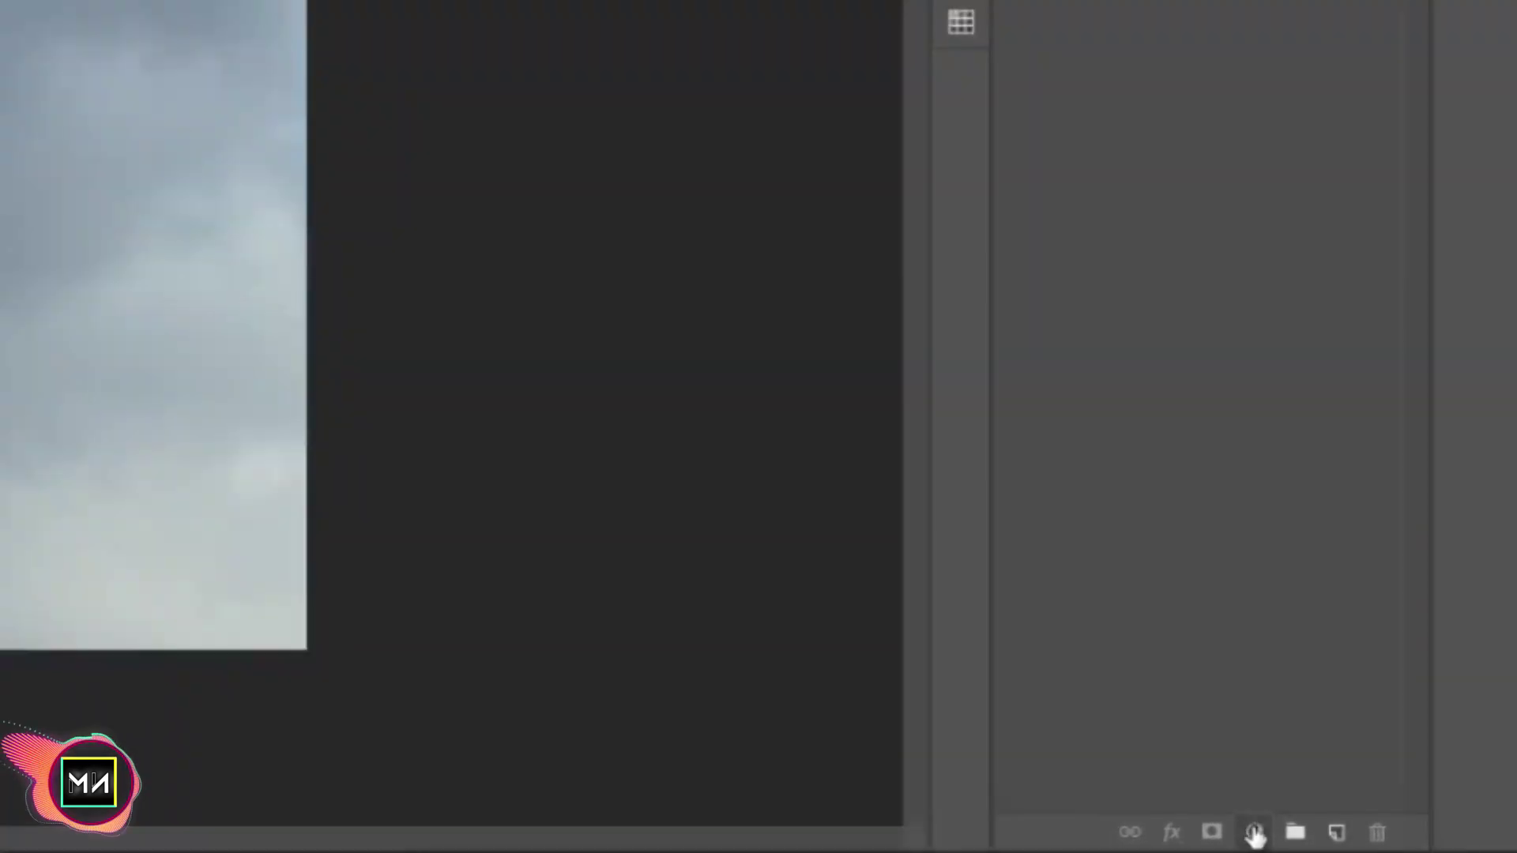
- Add a Color Lookup adjustment layer set to FoggyNight.3DL
{"action": "left_click", "coordinate": [1350, 842]}
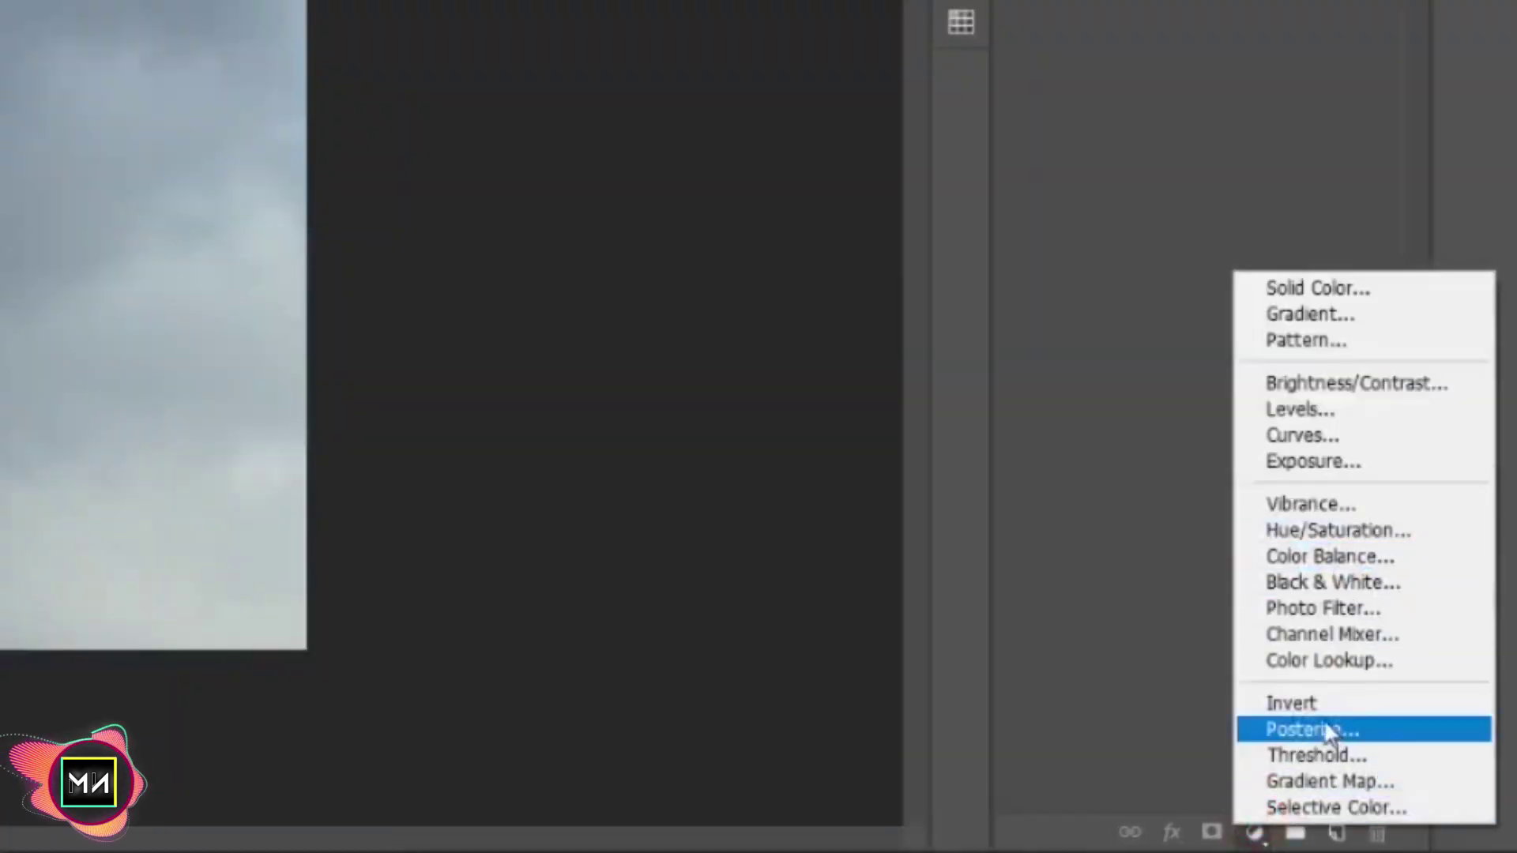
{"action": "left_click", "coordinate": [1334, 658]}
{"action": "left_click", "coordinate": [1038, 345]}
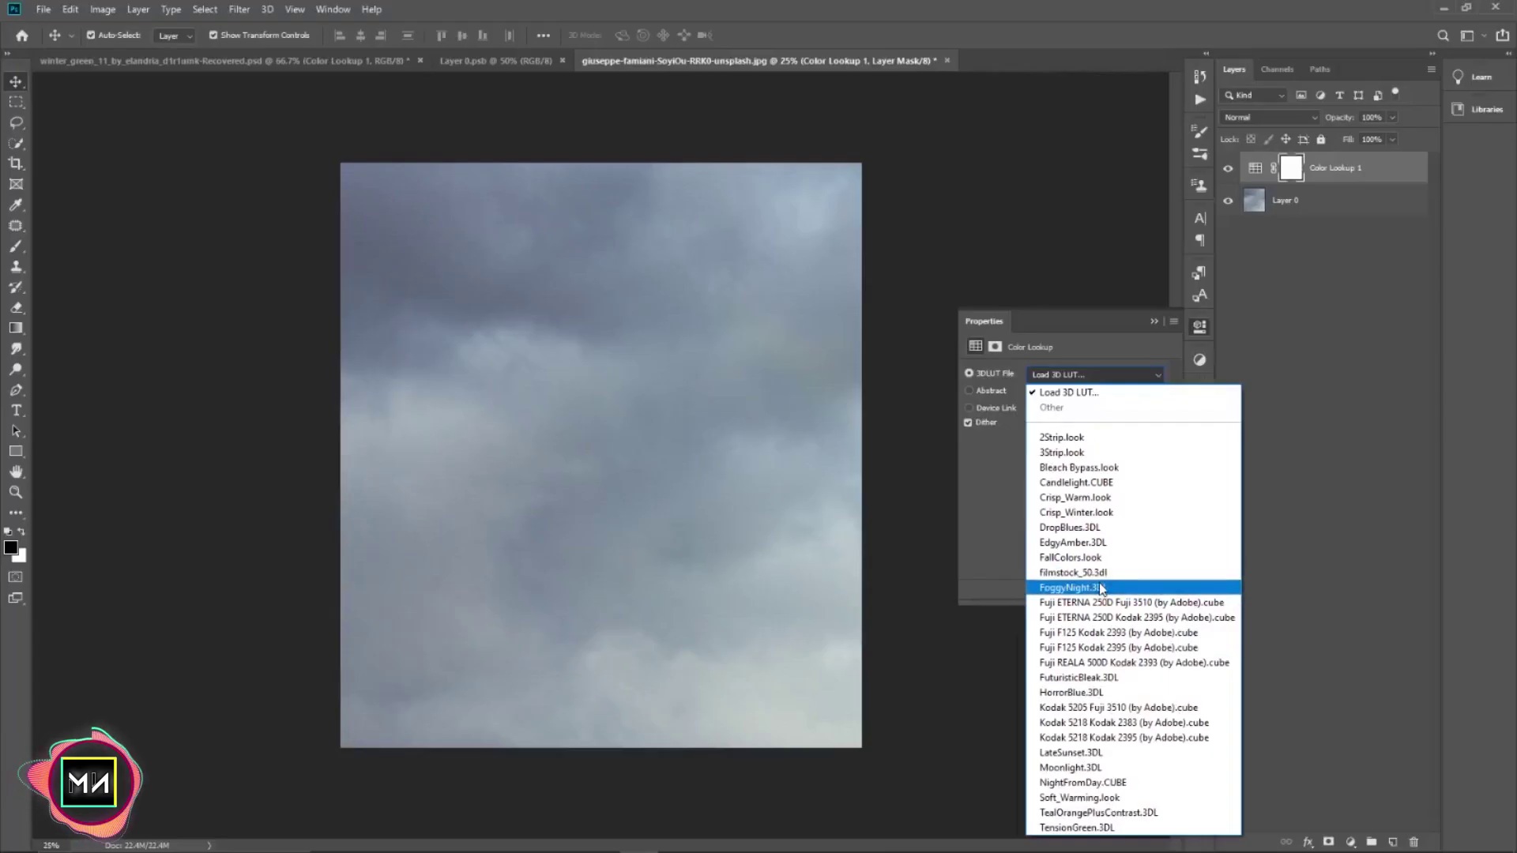
{"action": "left_click", "coordinate": [1101, 588]}
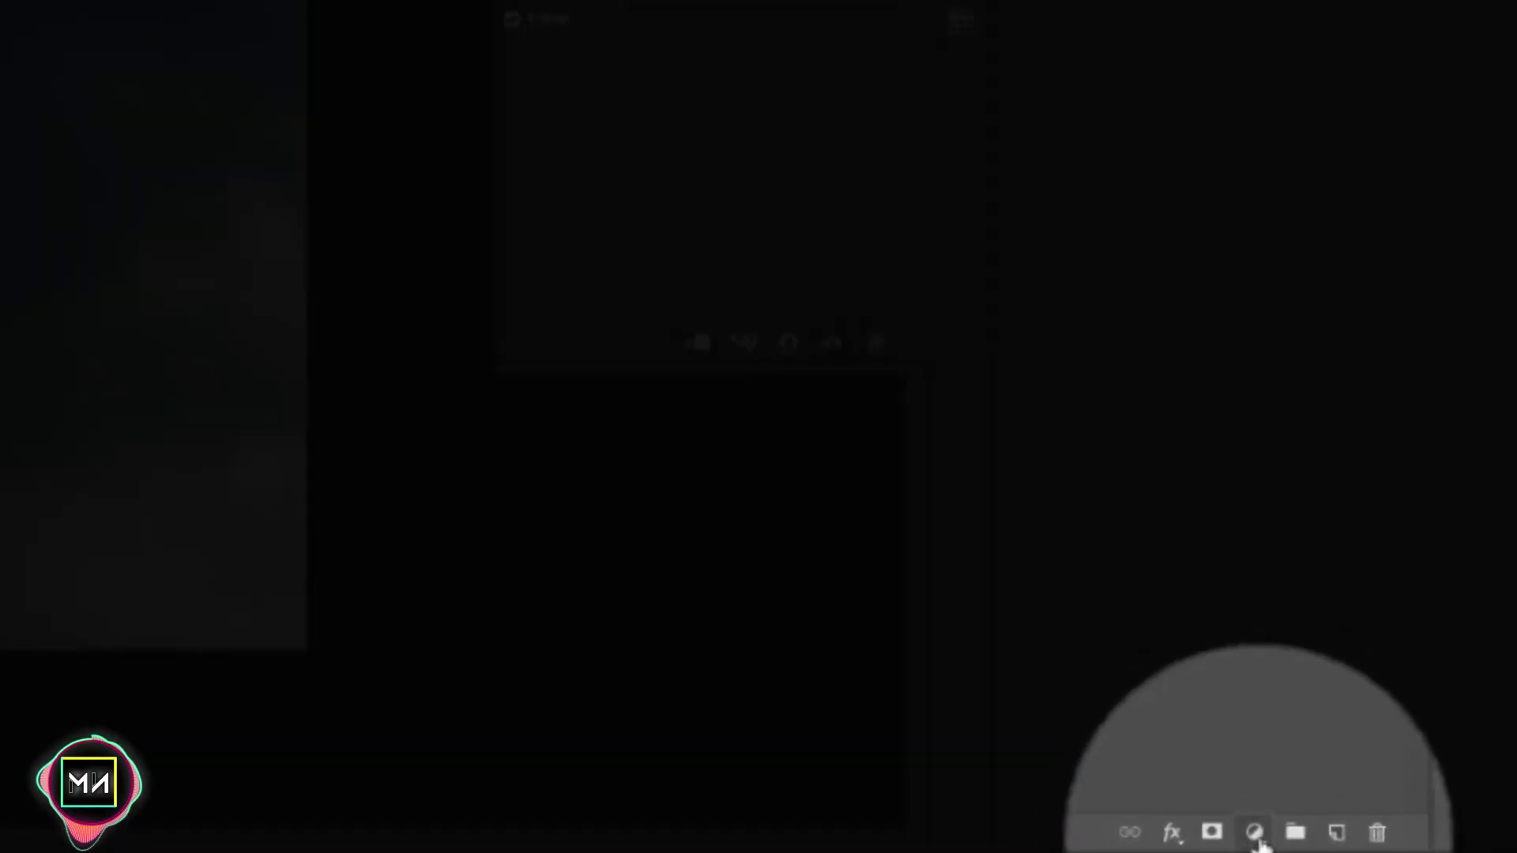
- Add a Levels adjustment with the midtone slider moved right to darken the sky
{"action": "left_click", "coordinate": [1351, 842]}
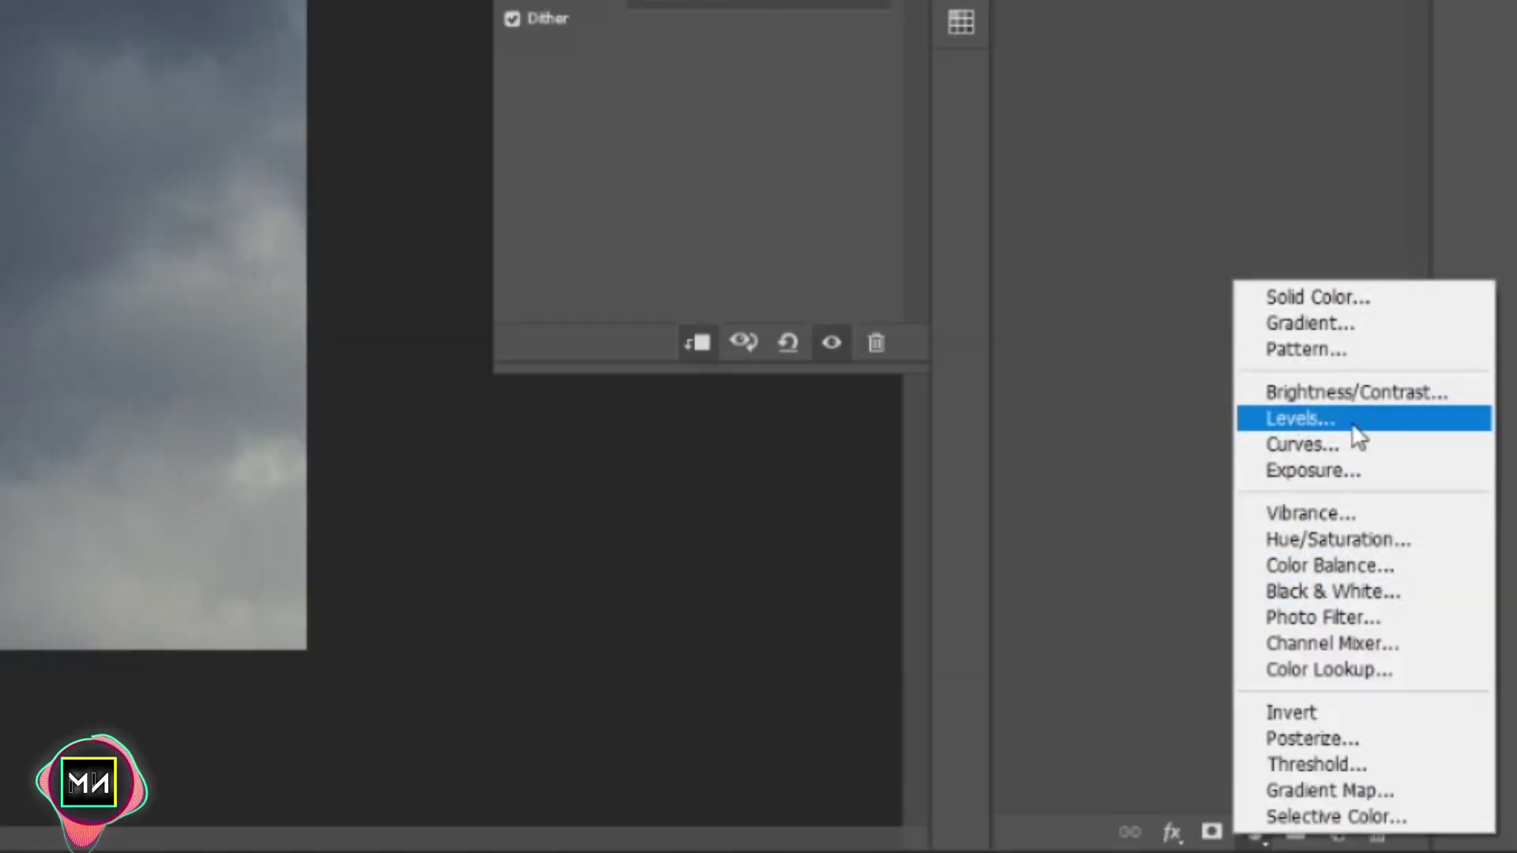
{"action": "left_click", "coordinate": [1349, 422]}
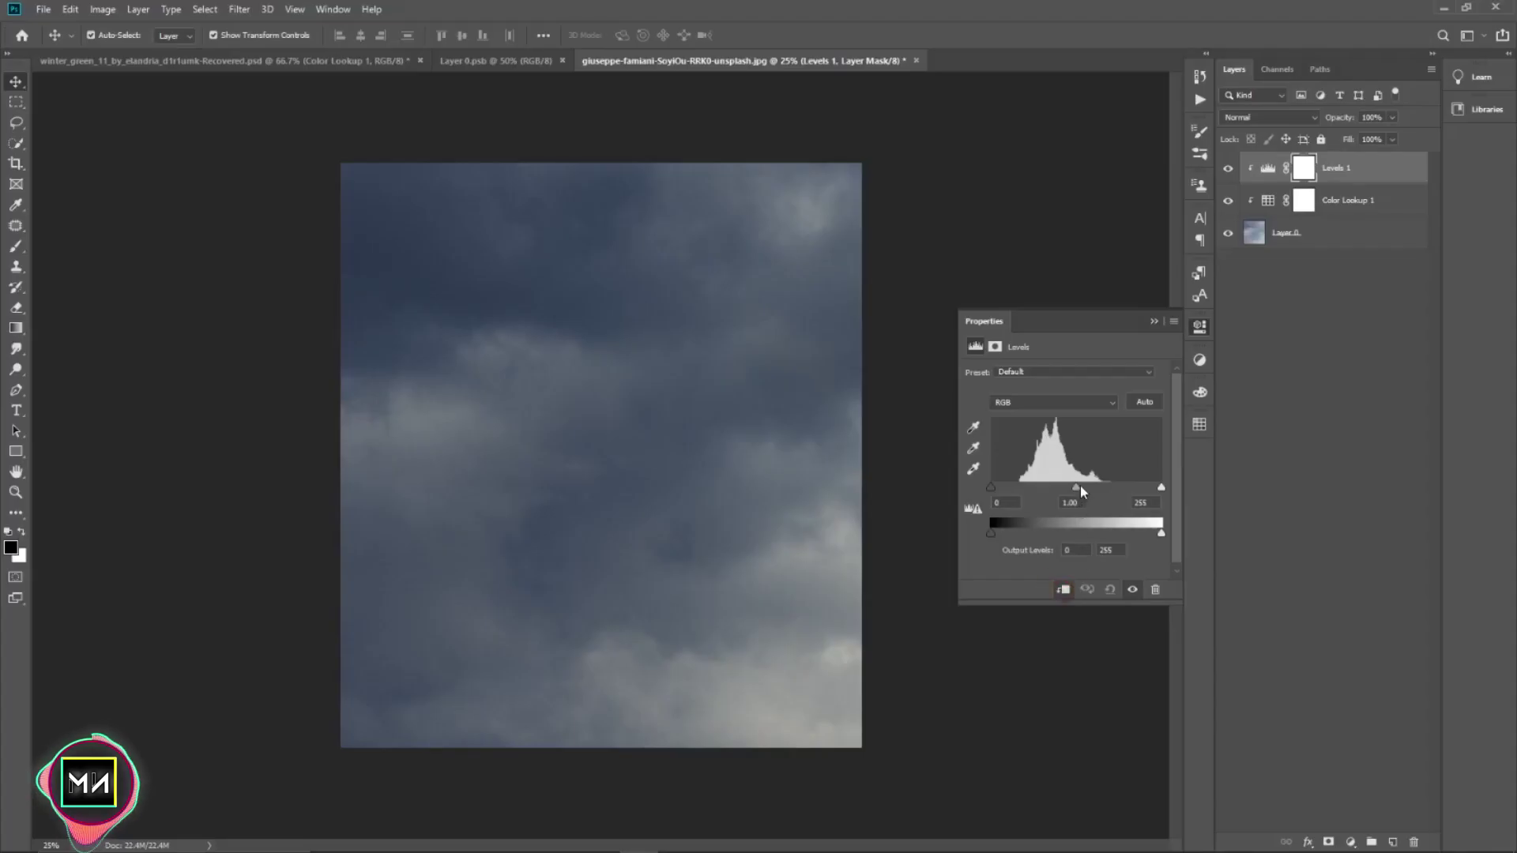
{"action": "left_click_drag", "start_coordinate": [1080, 488], "coordinate": [1101, 497]}
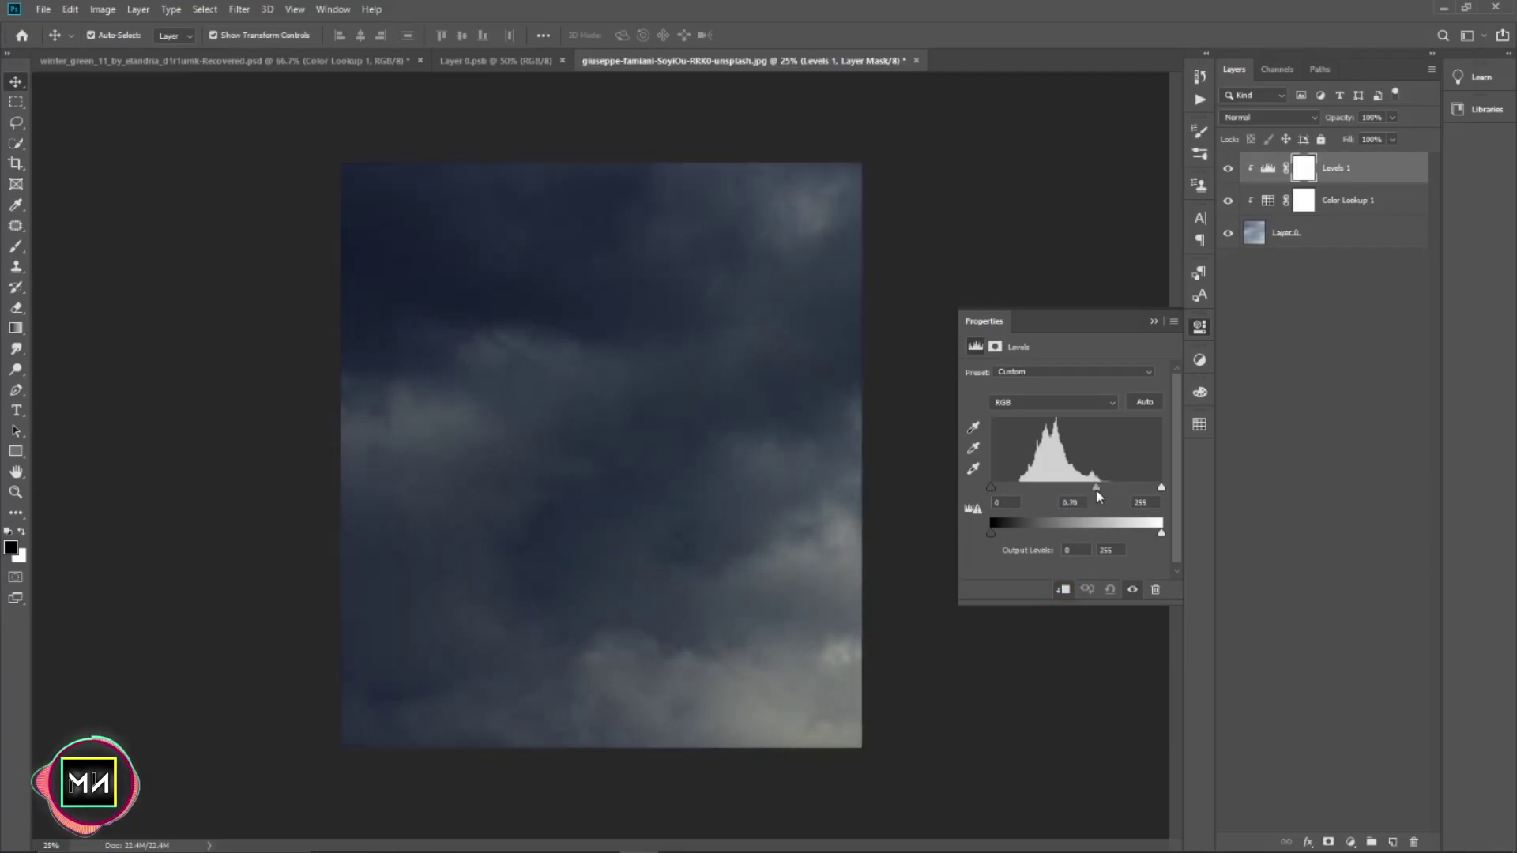
{"action": "left_click", "coordinate": [666, 506]}
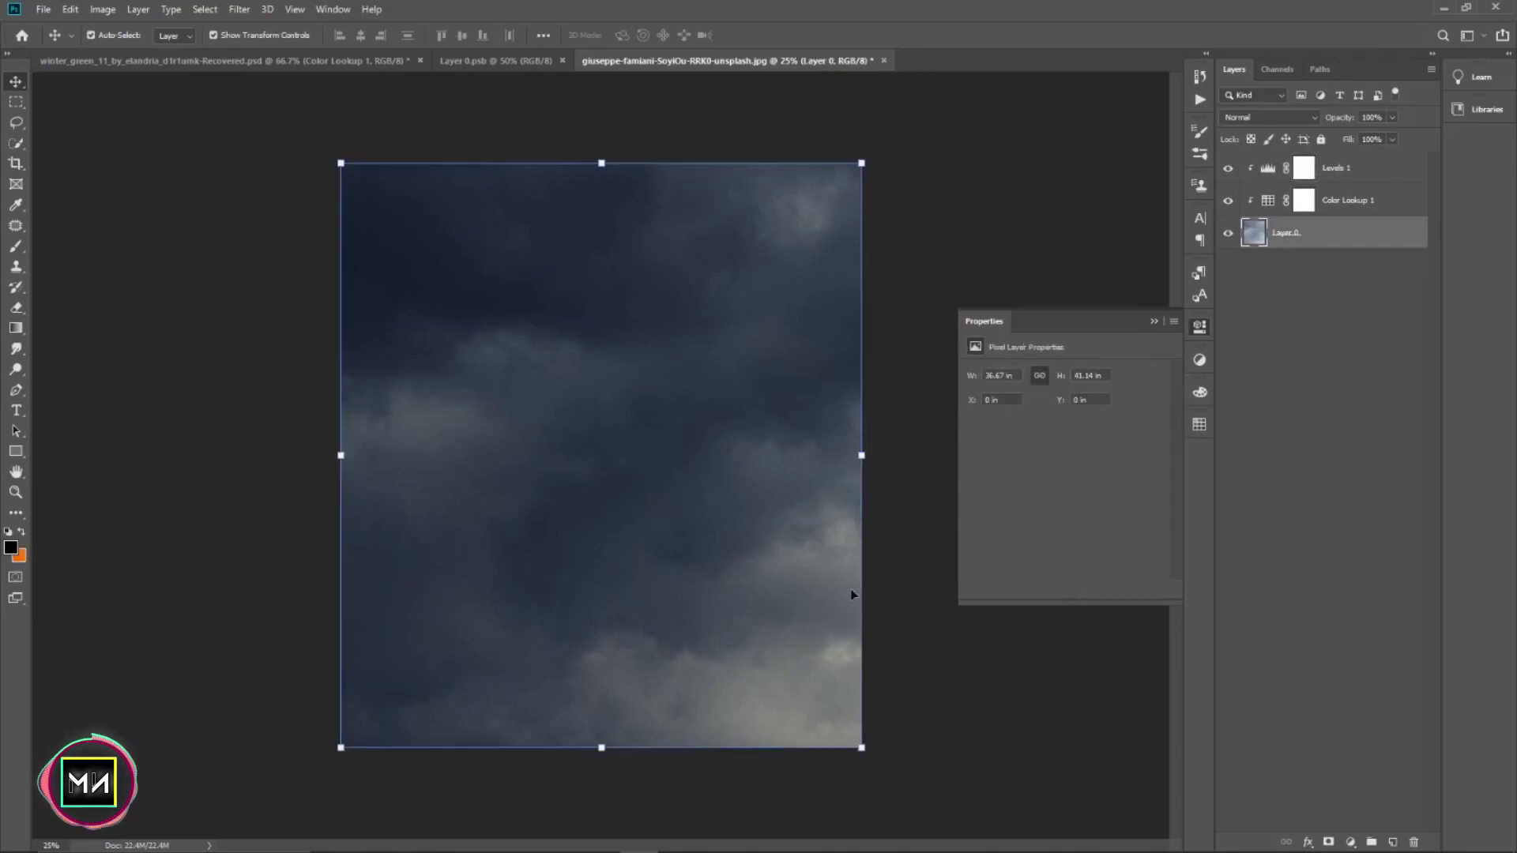
- Flip the cloud layer horizontally with Free Transform
{"action": "key", "text": "ctrl+t"}
{"action": "right_click", "coordinate": [842, 455]}
{"action": "left_click", "coordinate": [917, 653]}
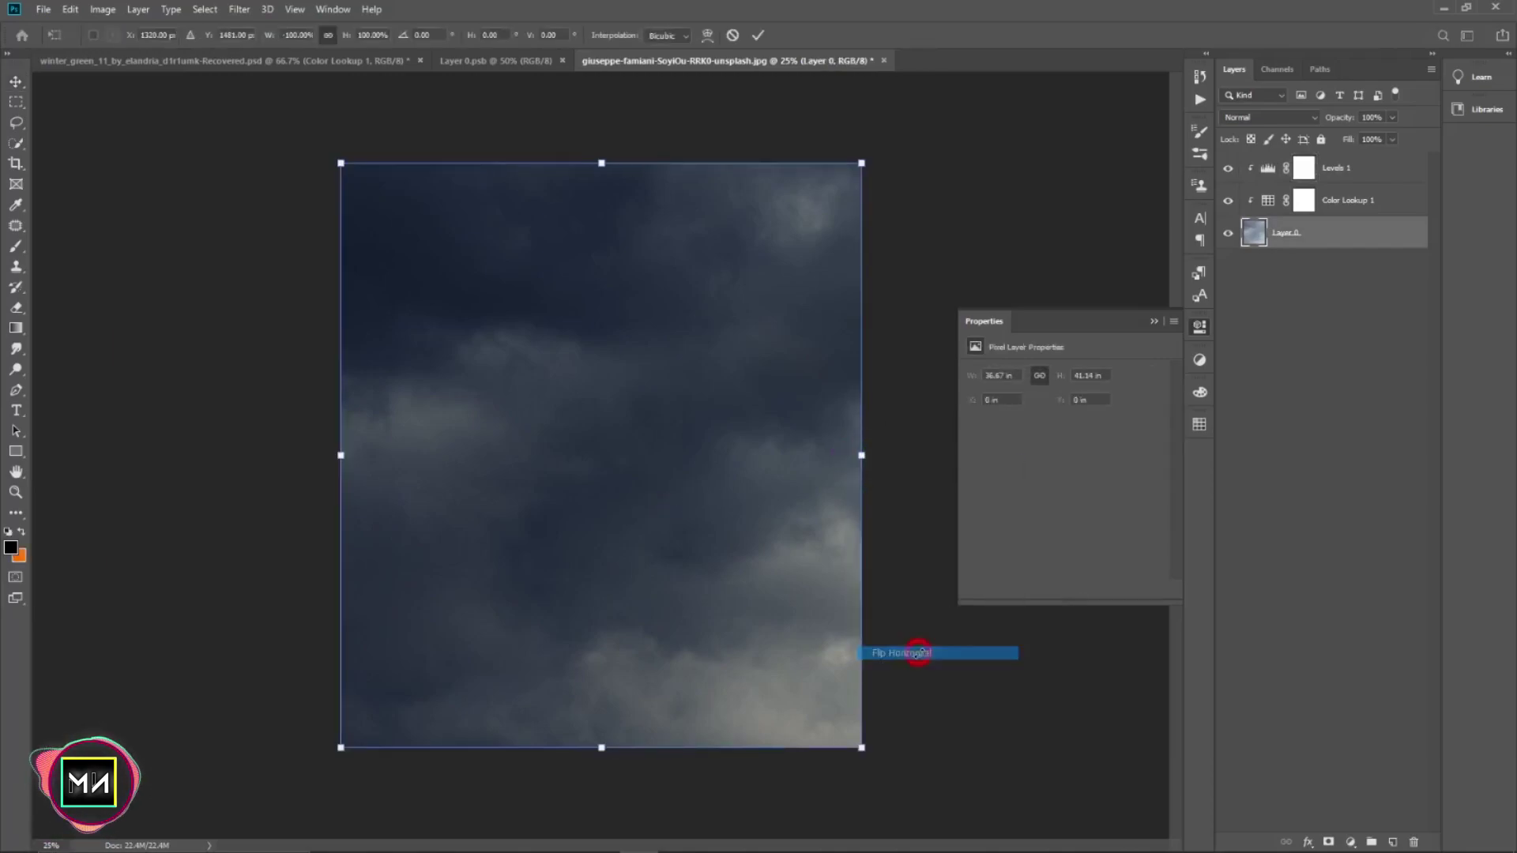
{"action": "key", "text": "Return"}
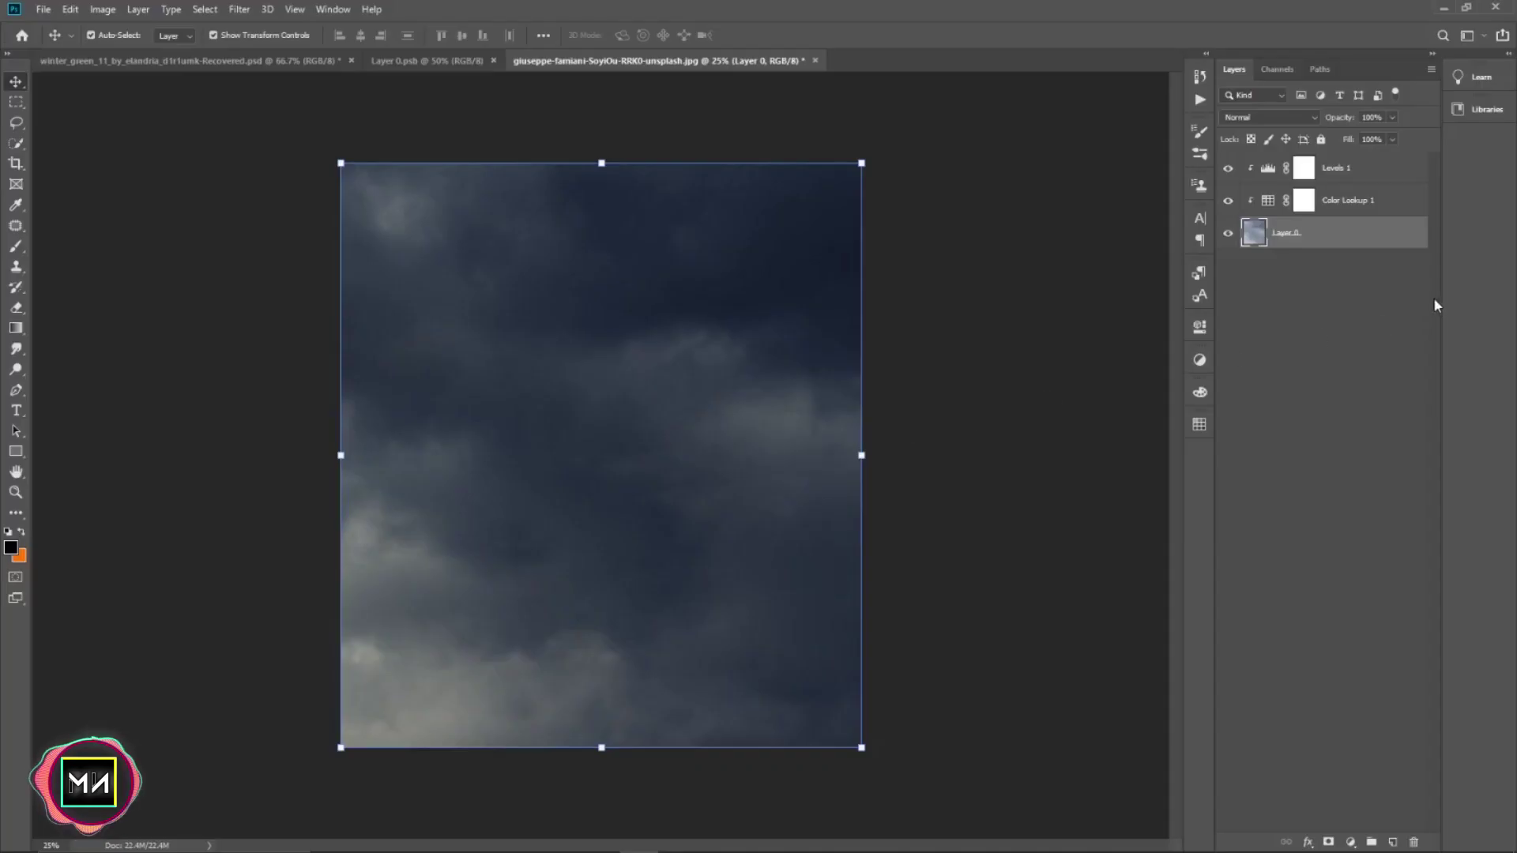
- Add a Color Balance adjustment shifting the sky's midtones toward cyan
{"action": "left_click", "coordinate": [1414, 442]}
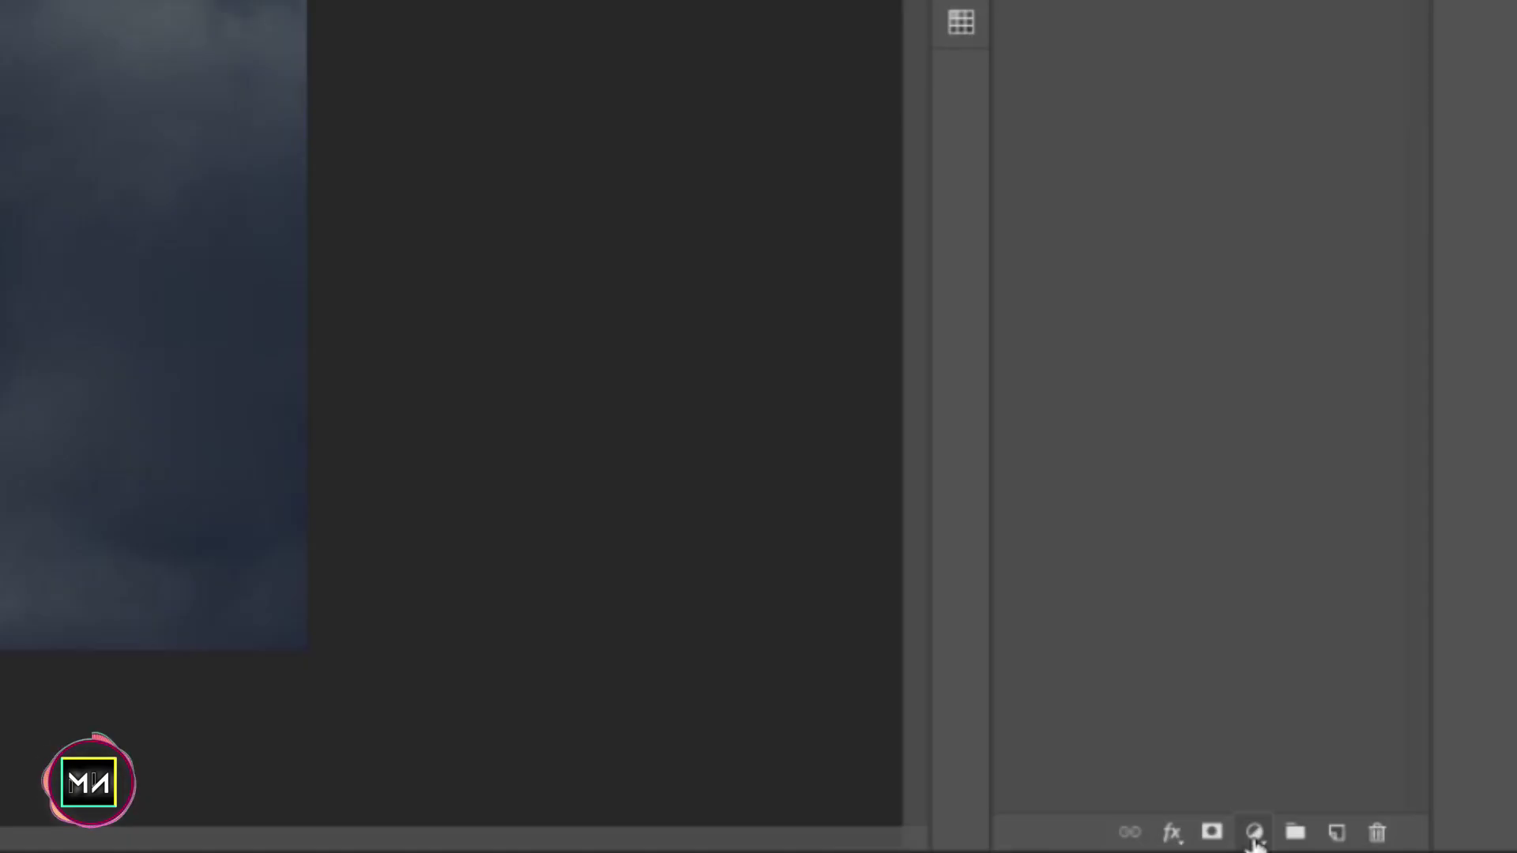
{"action": "left_click", "coordinate": [1254, 833]}
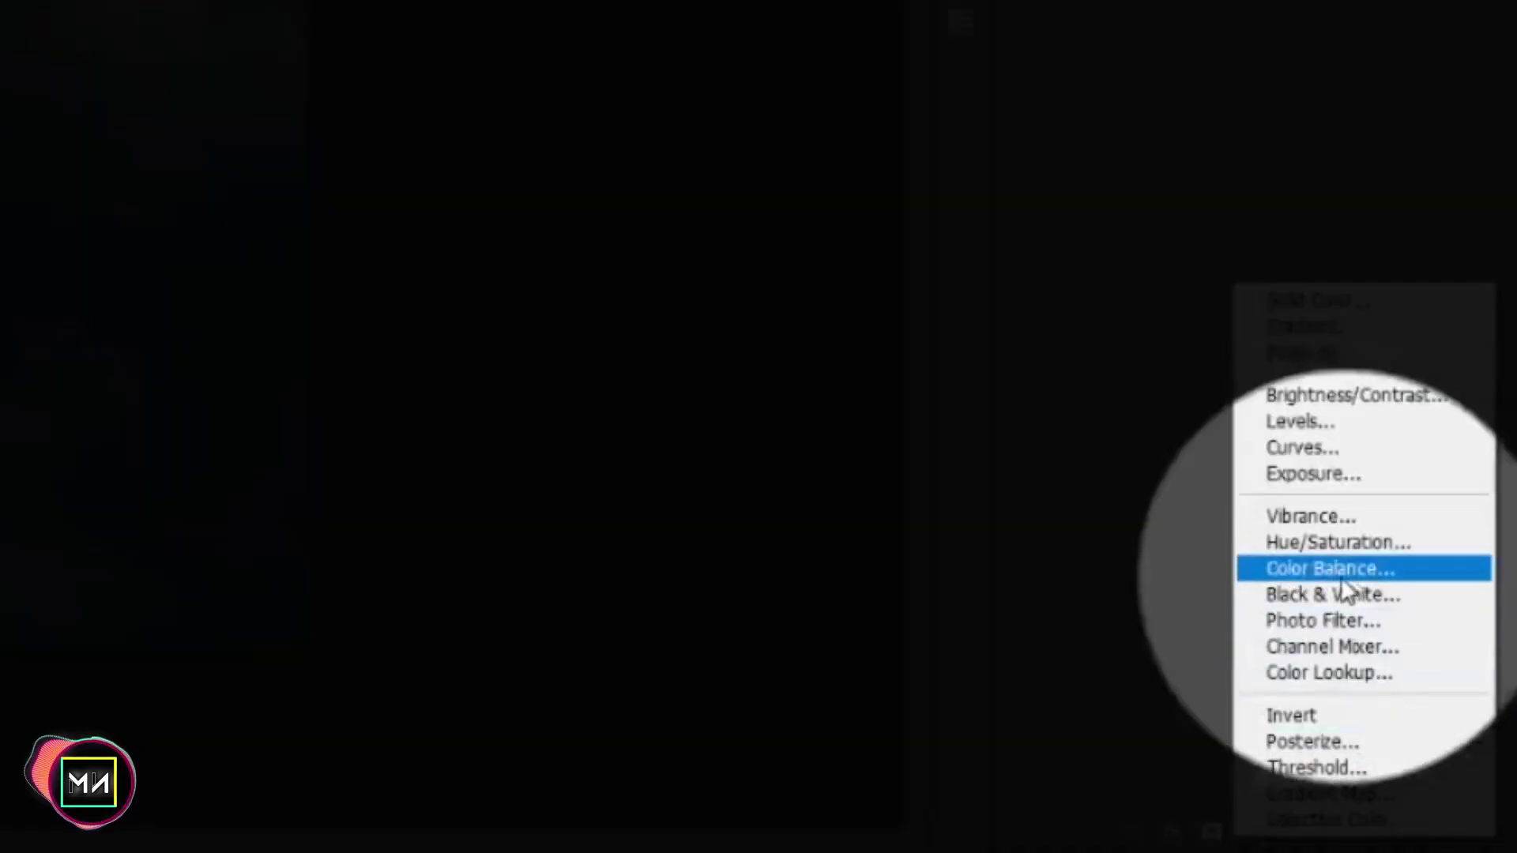
{"action": "left_click", "coordinate": [1343, 569]}
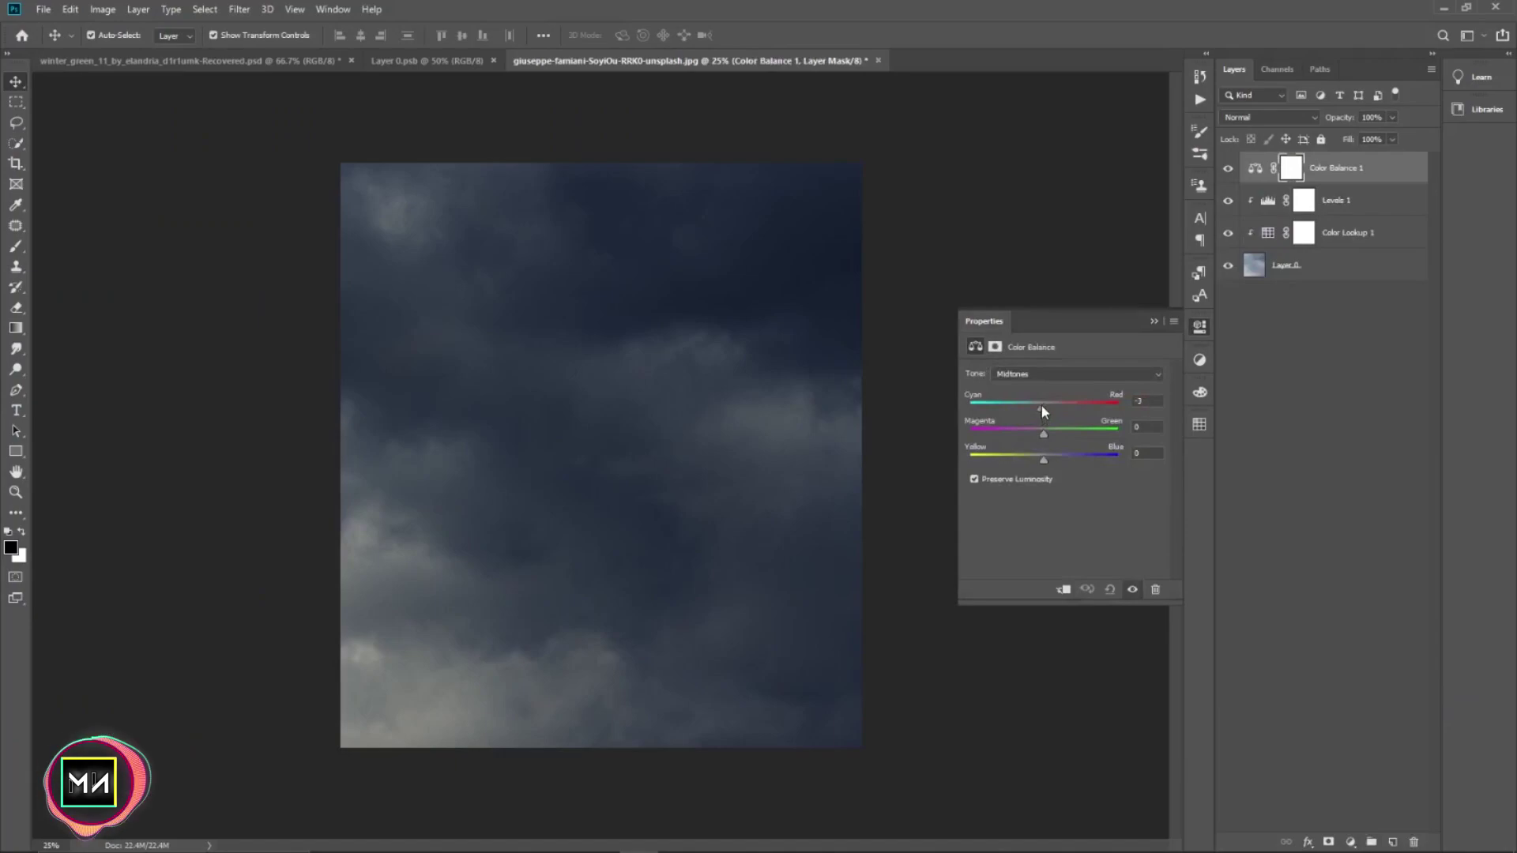
{"action": "mouse_move", "coordinate": [1042, 408]}
{"action": "left_mouse_down"}
{"action": "mouse_move", "coordinate": [1027, 408]}
{"action": "mouse_move", "coordinate": [1049, 408]}
{"action": "mouse_move", "coordinate": [1027, 427]}
{"action": "mouse_move", "coordinate": [1049, 430]}
{"action": "mouse_move", "coordinate": [1029, 457]}
{"action": "mouse_move", "coordinate": [1051, 461]}
{"action": "mouse_move", "coordinate": [1032, 464]}
{"action": "left_mouse_up"}
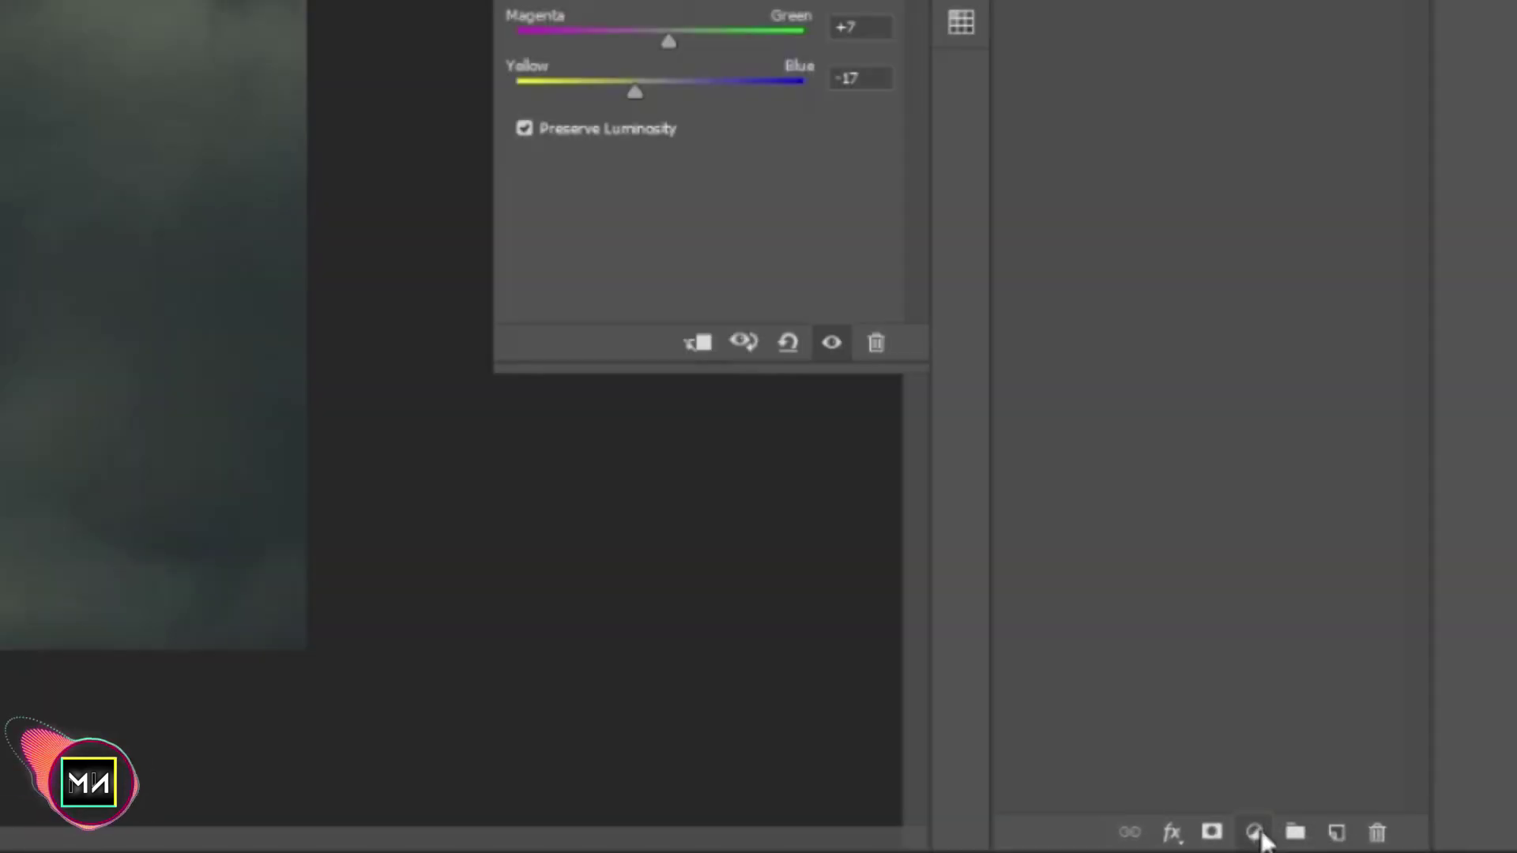
- Add a clipped Color Lookup adjustment set to NightFromDay.CUBE
{"action": "left_click", "coordinate": [1350, 842]}
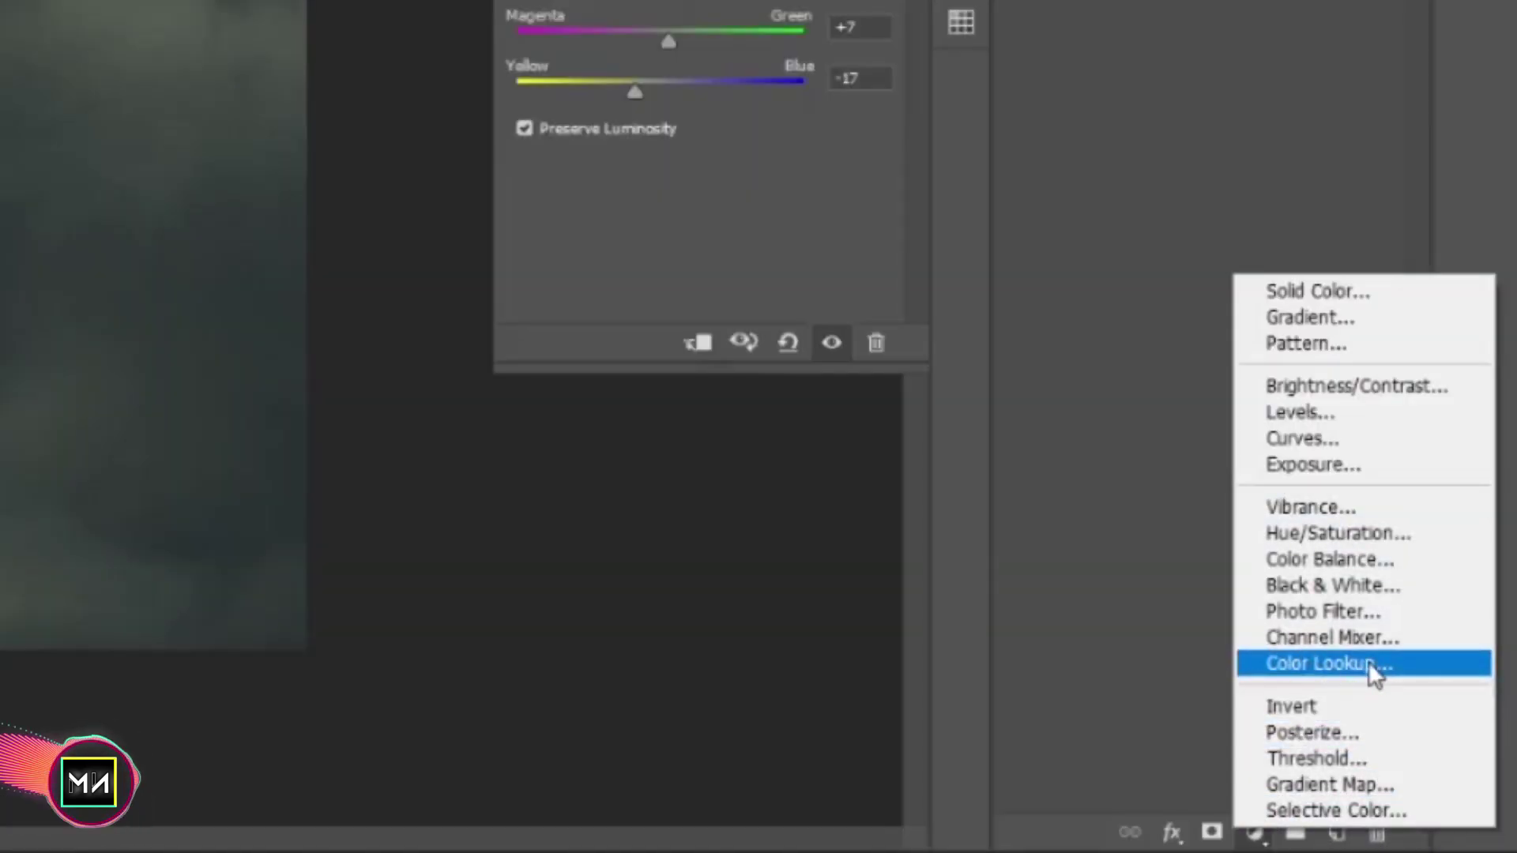
{"action": "left_click", "coordinate": [1368, 663]}
{"action": "left_click", "coordinate": [1098, 377]}
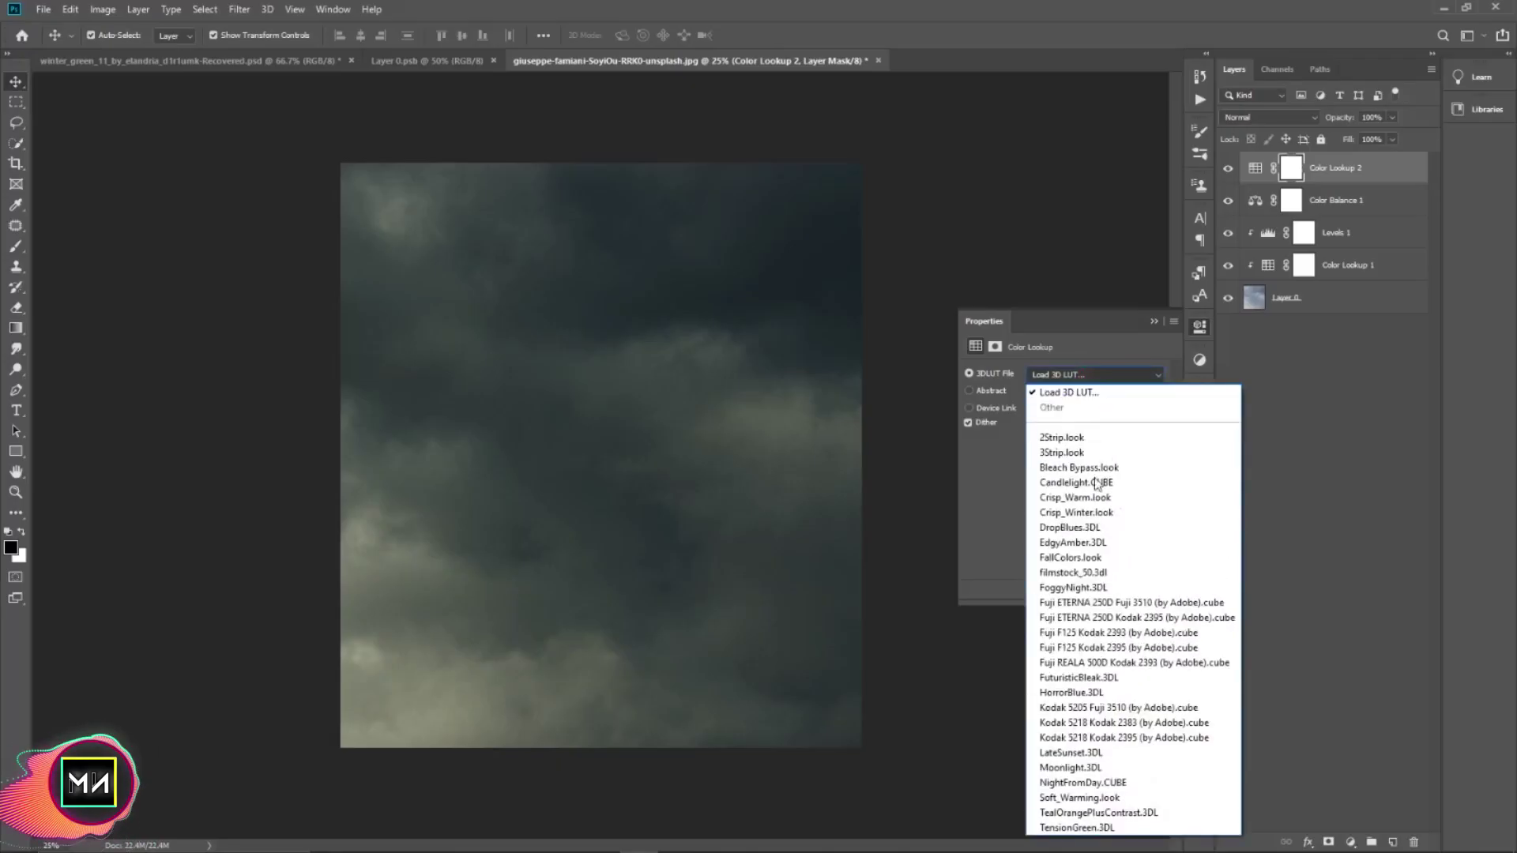
{"action": "left_click", "coordinate": [1079, 782]}
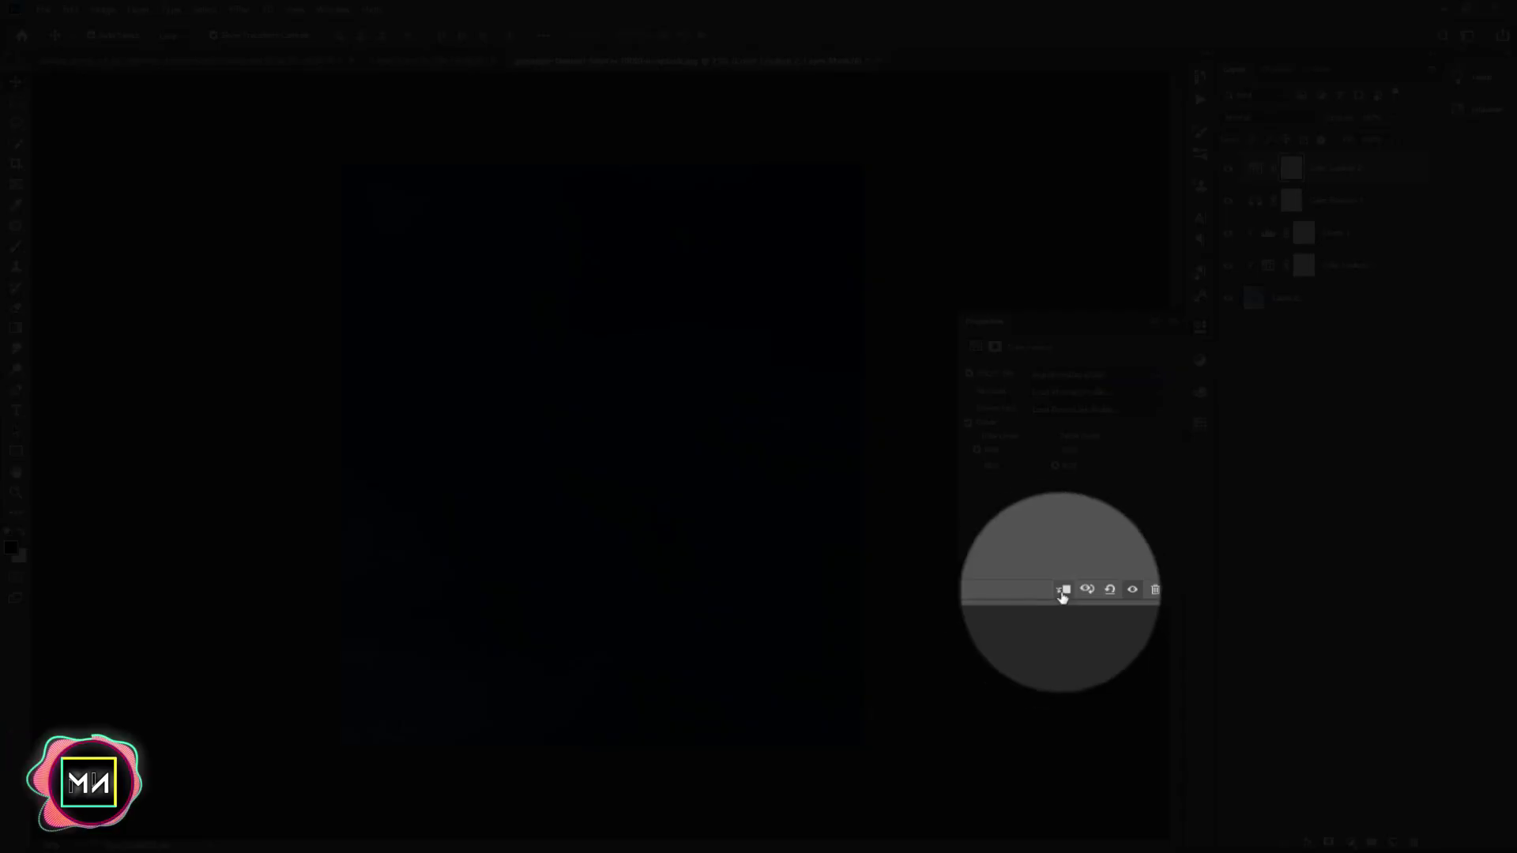
{"action": "left_click", "coordinate": [1063, 589]}
- Select all the sky layers and convert them into one smart object
{"action": "left_click", "coordinate": [1321, 207]}
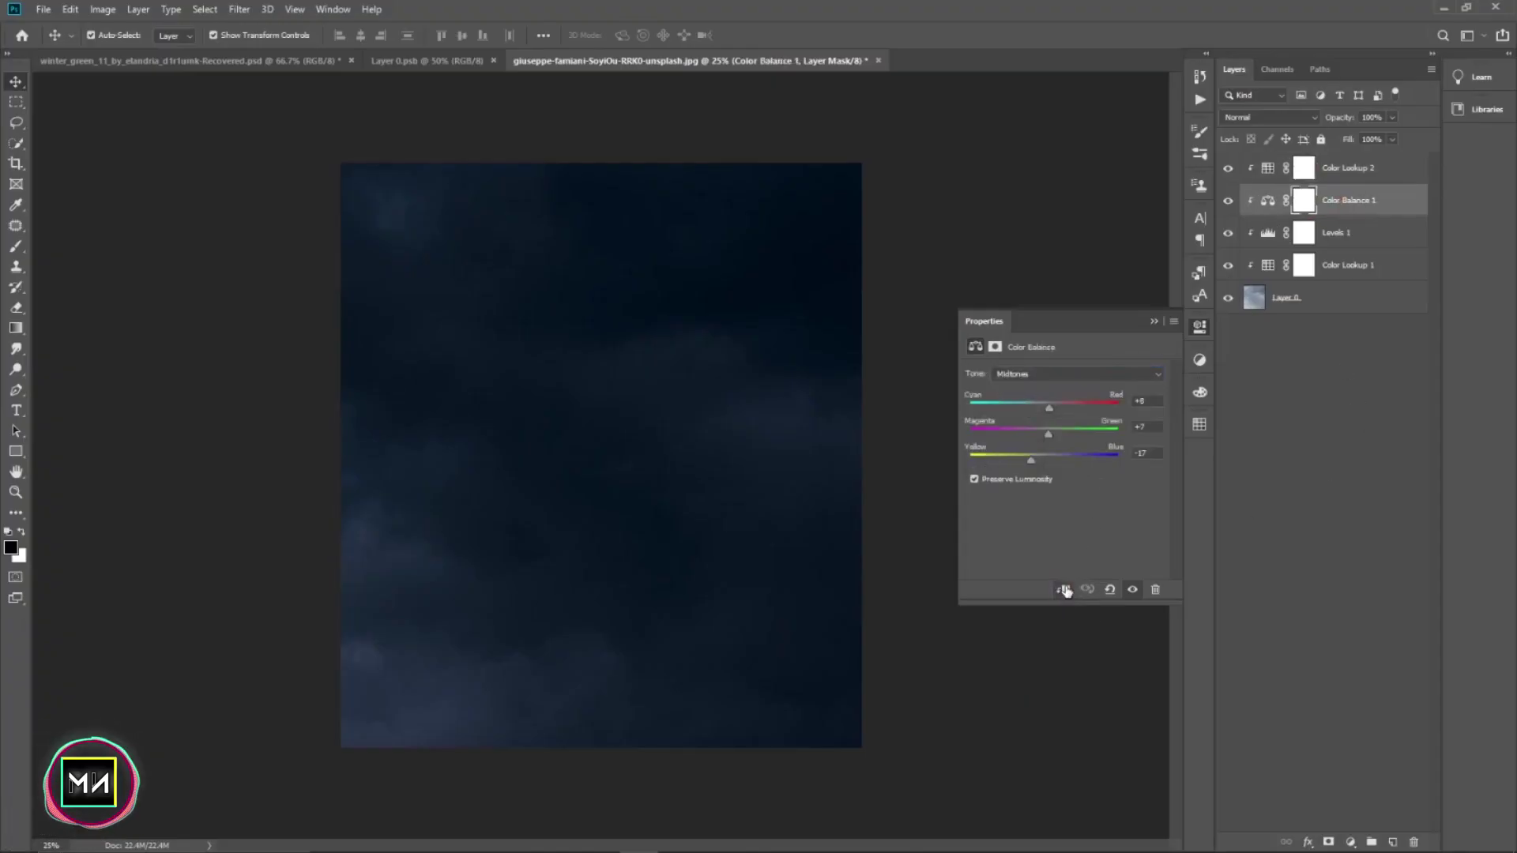
{"action": "left_click", "coordinate": [1157, 323]}
{"action": "left_click", "coordinate": [1358, 178]}
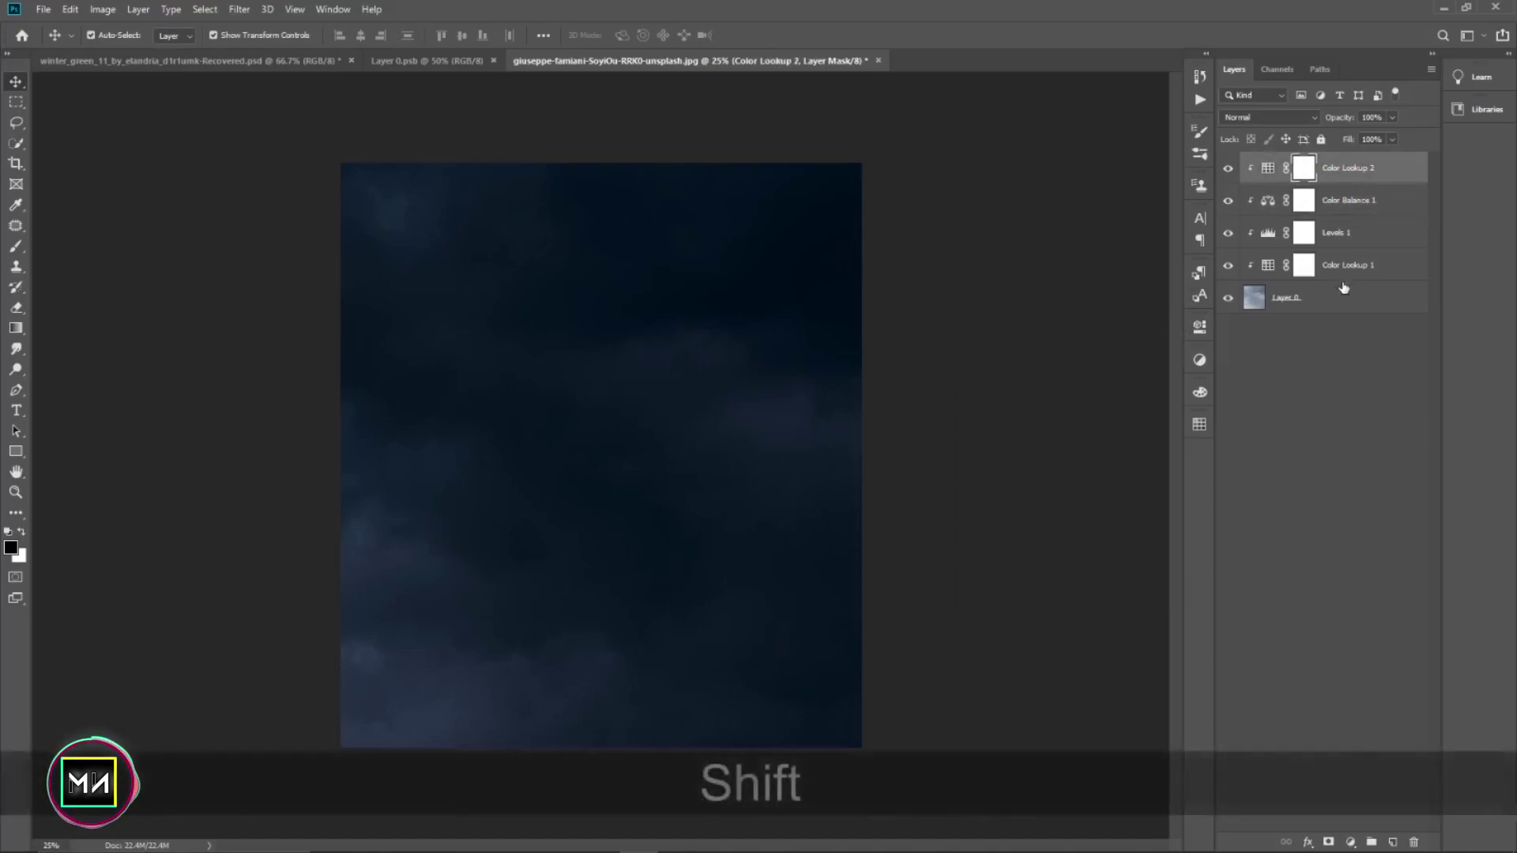
{"action": "left_click", "coordinate": [1343, 297], "text": "shift"}
{"action": "right_click", "coordinate": [1343, 297]}
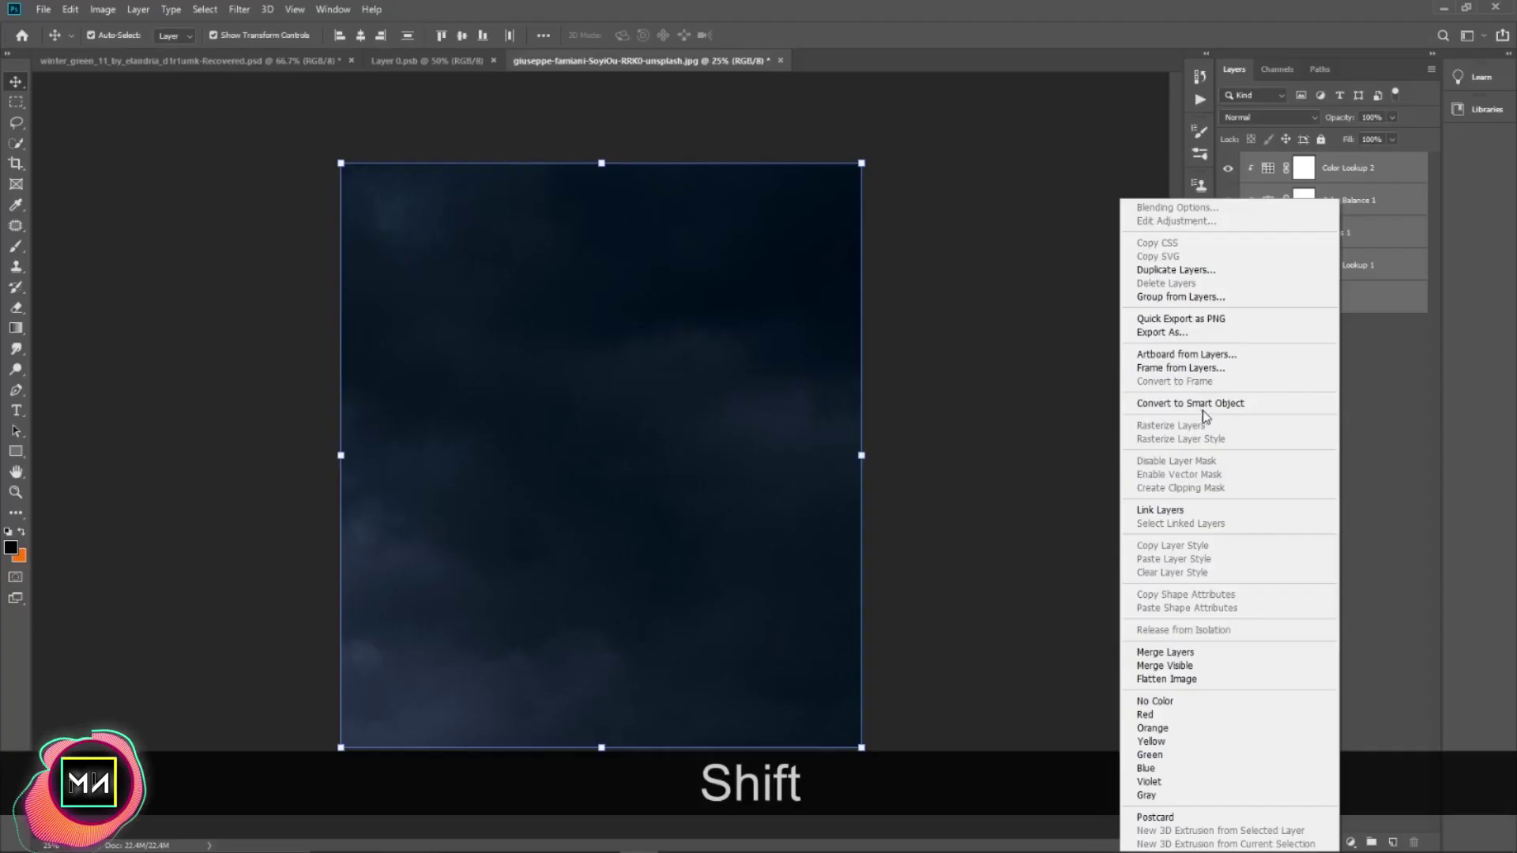
{"action": "left_click", "coordinate": [1214, 404]}
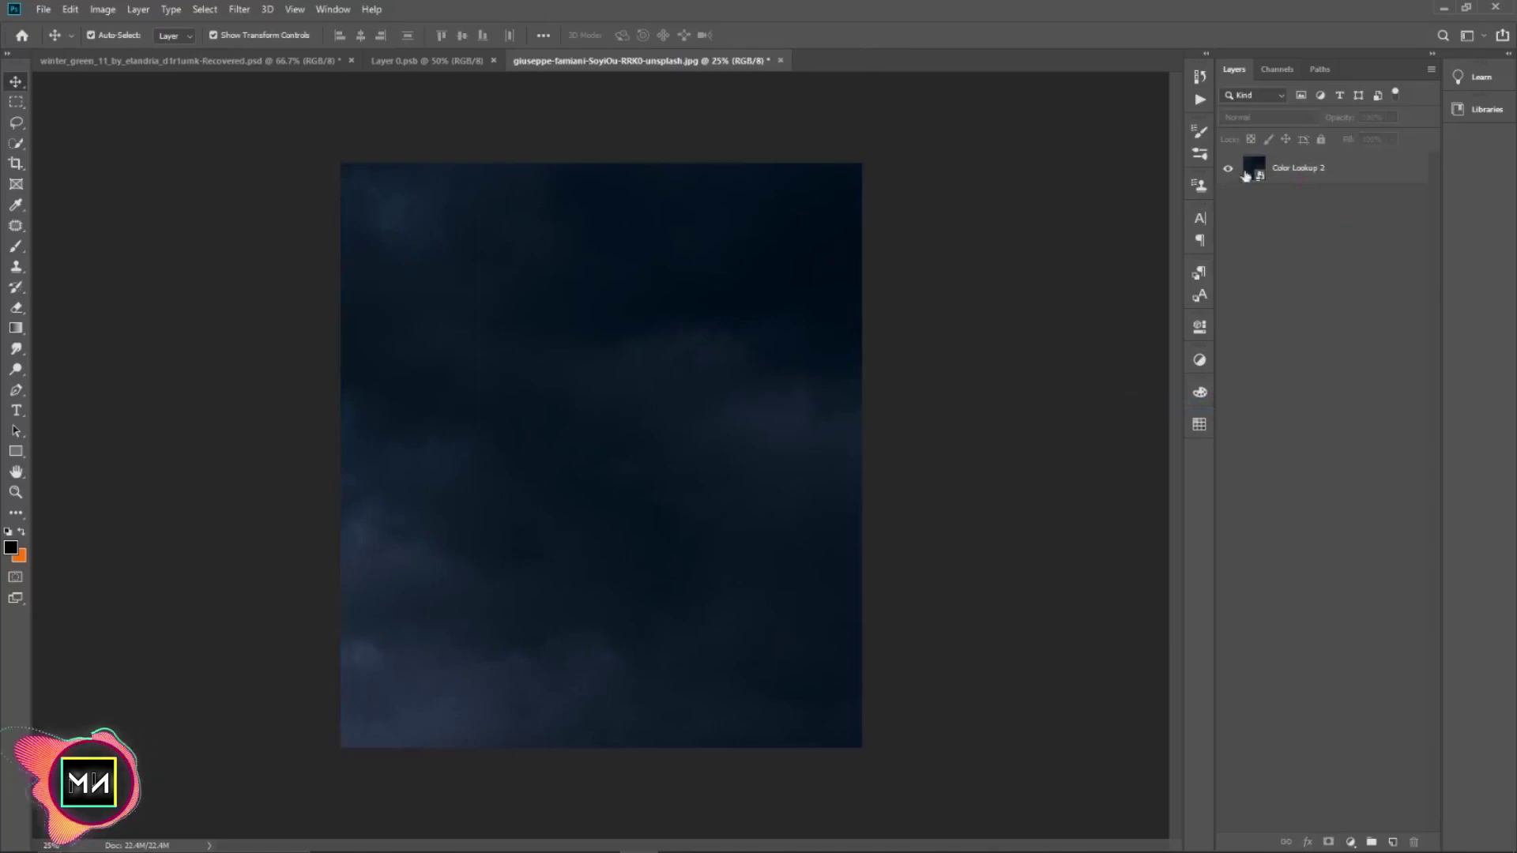
- Bring the sword-wielding woman cut-out into the sky composition and resize her
{"action": "left_click", "coordinate": [466, 62]}
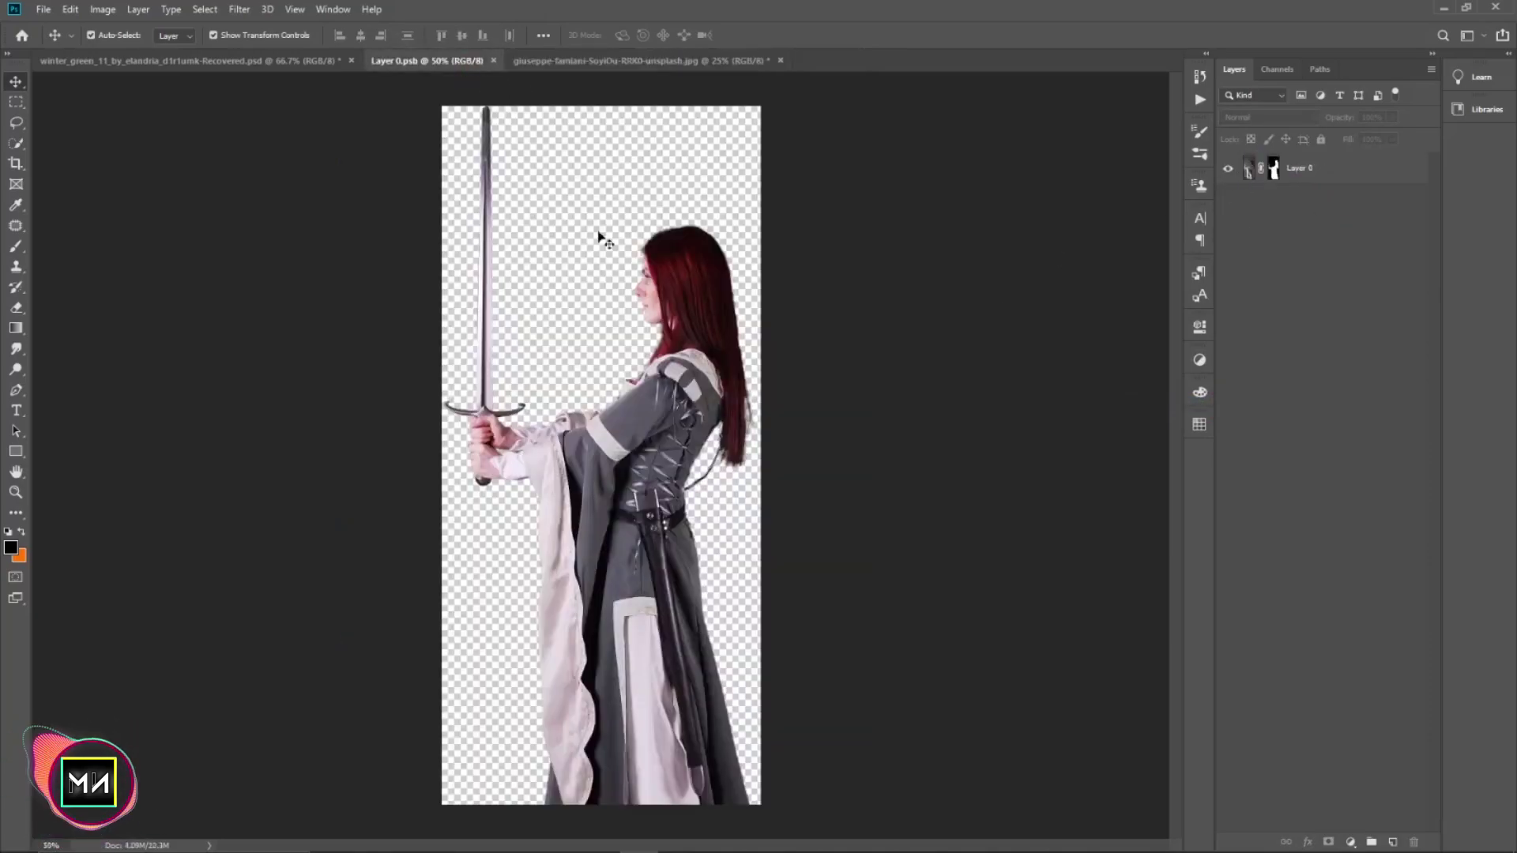
{"action": "mouse_move", "coordinate": [654, 464]}
{"action": "left_mouse_down"}
{"action": "mouse_move", "coordinate": [670, 379]}
{"action": "mouse_move", "coordinate": [658, 398]}
{"action": "left_mouse_up"}
{"action": "left_click_drag", "start_coordinate": [824, 365], "coordinate": [932, 356]}
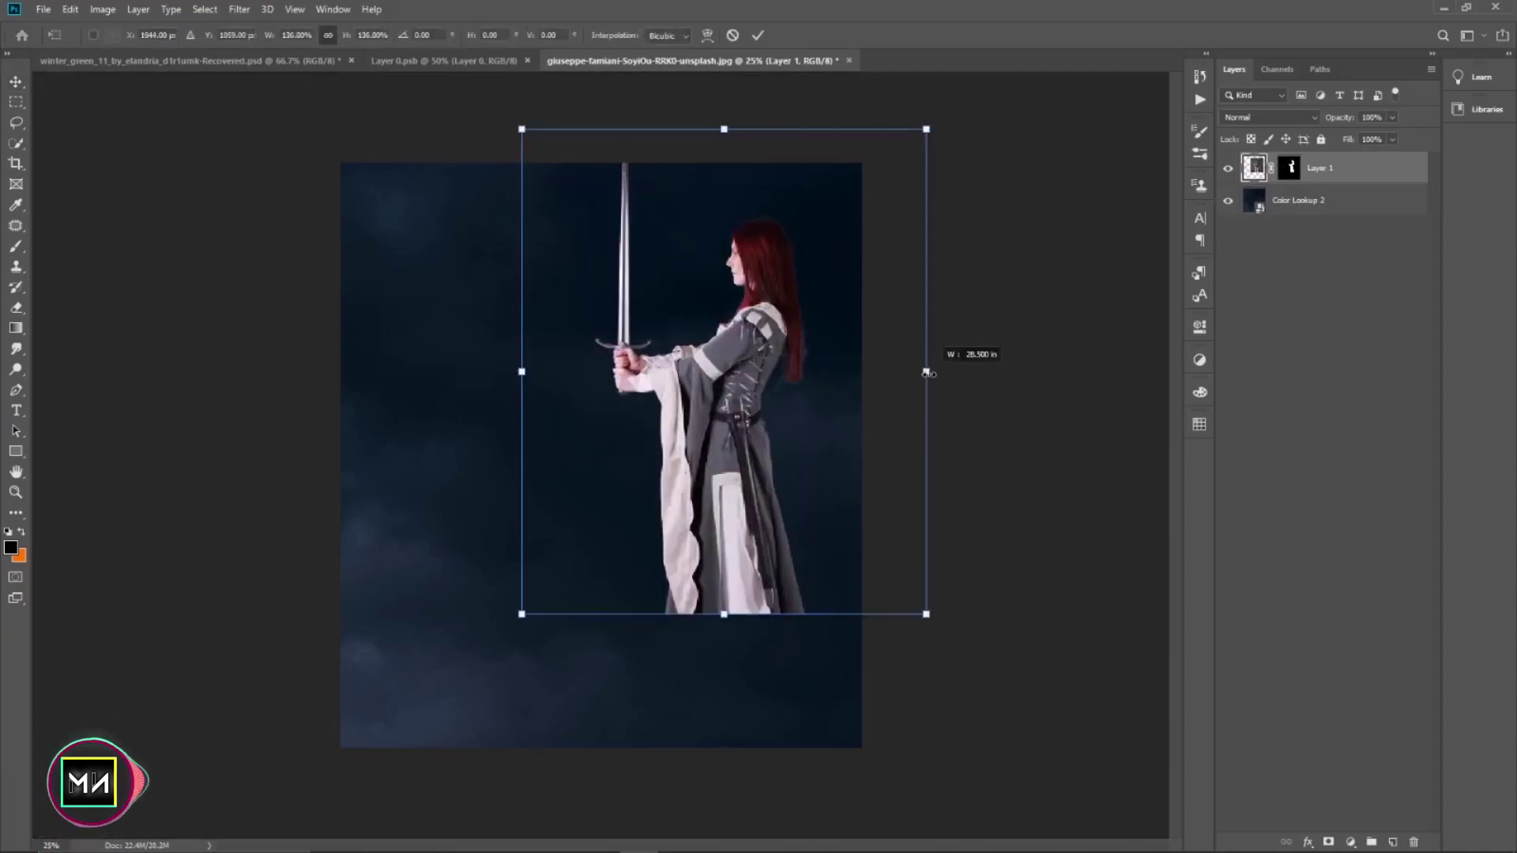
{"action": "left_click_drag", "start_coordinate": [805, 291], "coordinate": [695, 427]}
{"action": "mouse_move", "coordinate": [822, 513]}
{"action": "left_mouse_down"}
{"action": "mouse_move", "coordinate": [902, 453]}
{"action": "mouse_move", "coordinate": [869, 466]}
{"action": "left_mouse_up"}
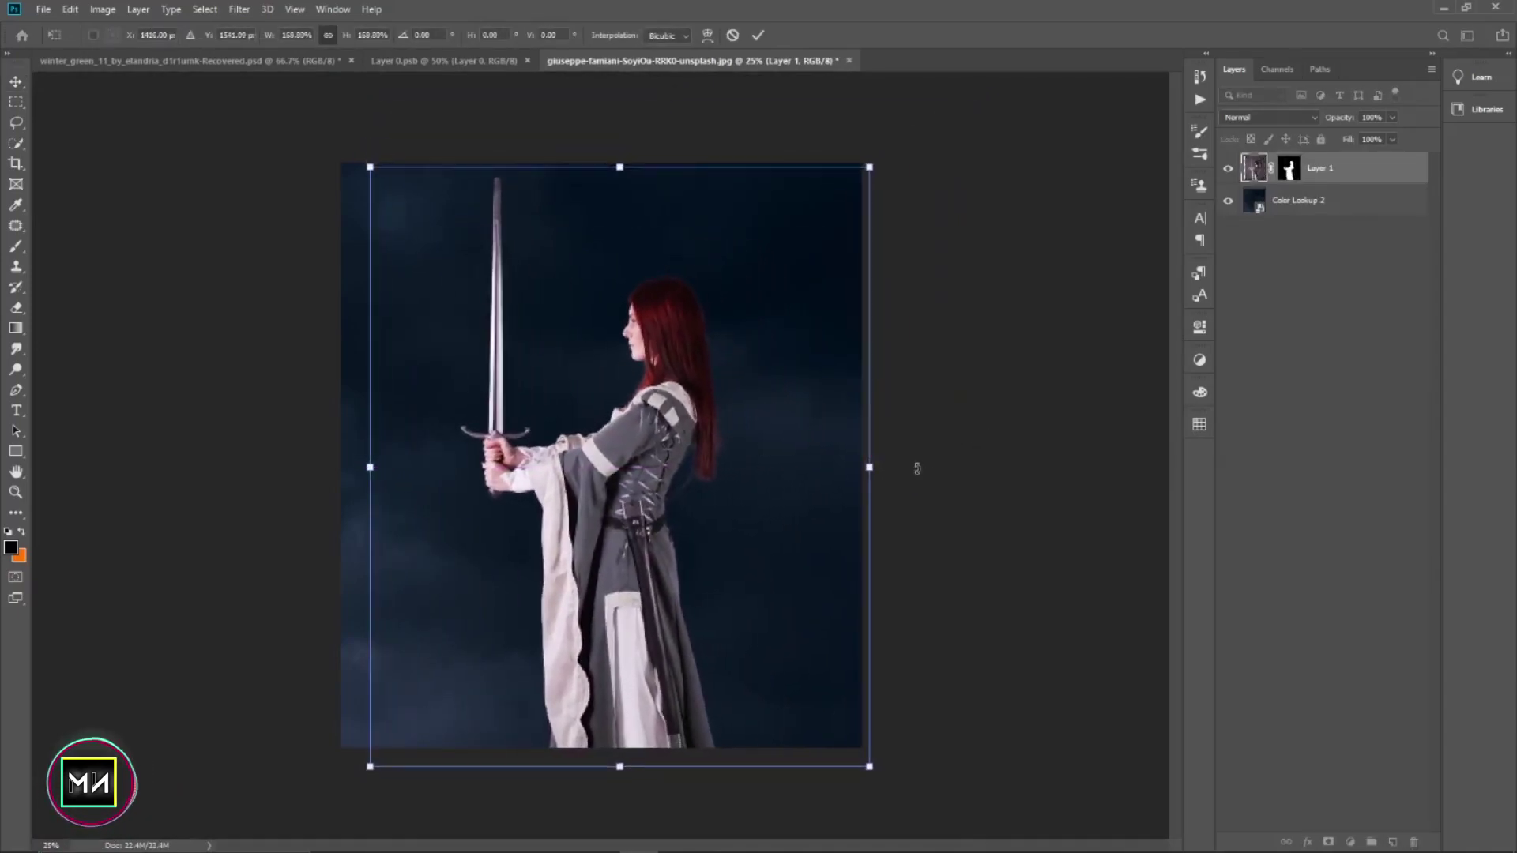
{"action": "left_click_drag", "start_coordinate": [766, 458], "coordinate": [772, 450]}
{"action": "key", "text": "Return"}
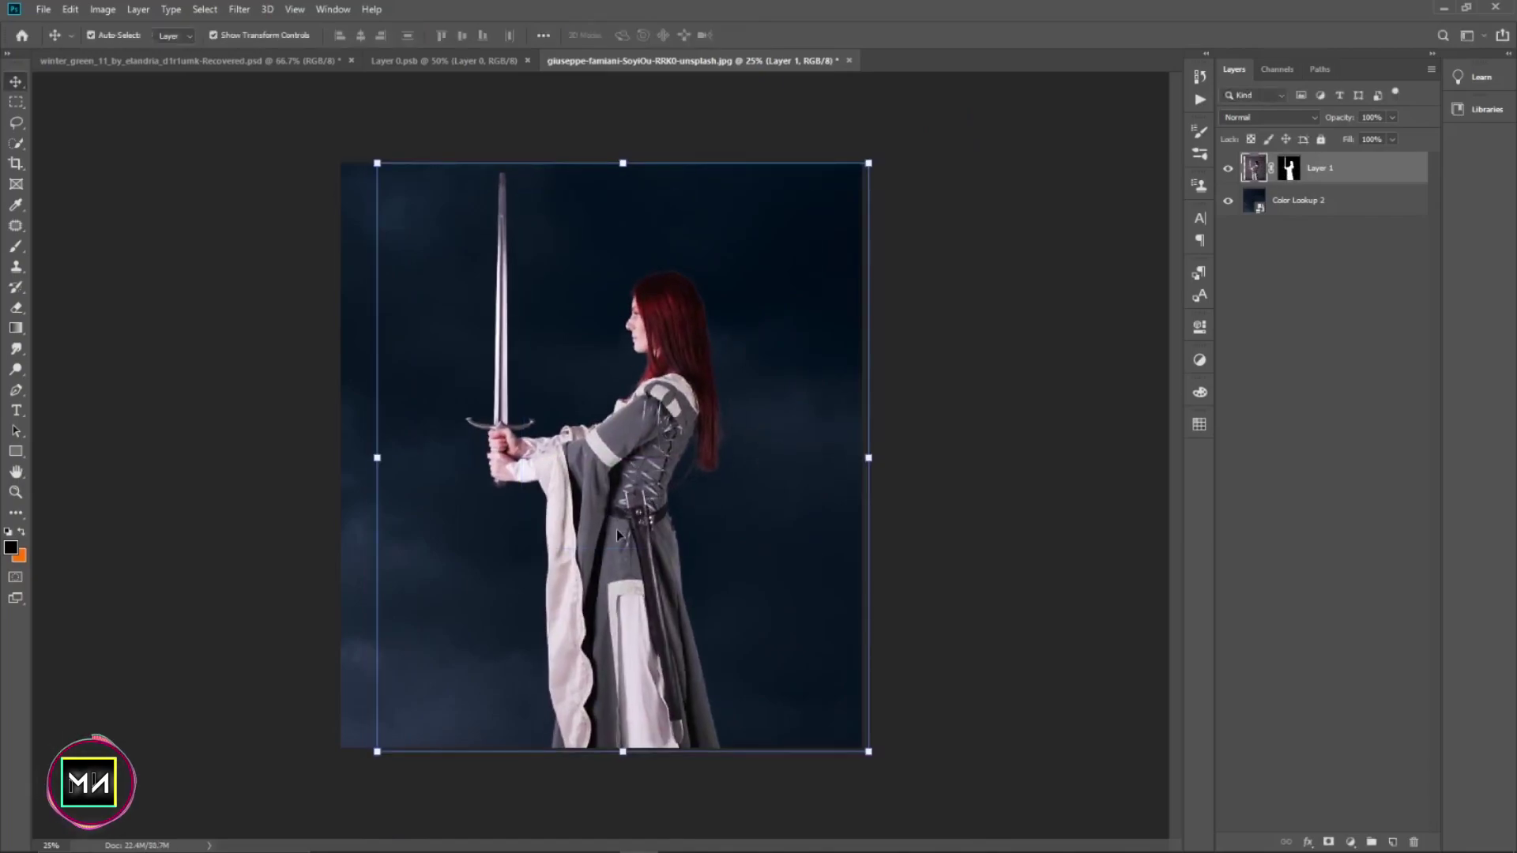
- Move the woman lower and to the left on the canvas
{"action": "key", "text": "ctrl+equal"}
{"action": "key", "text": "ctrl+minus"}
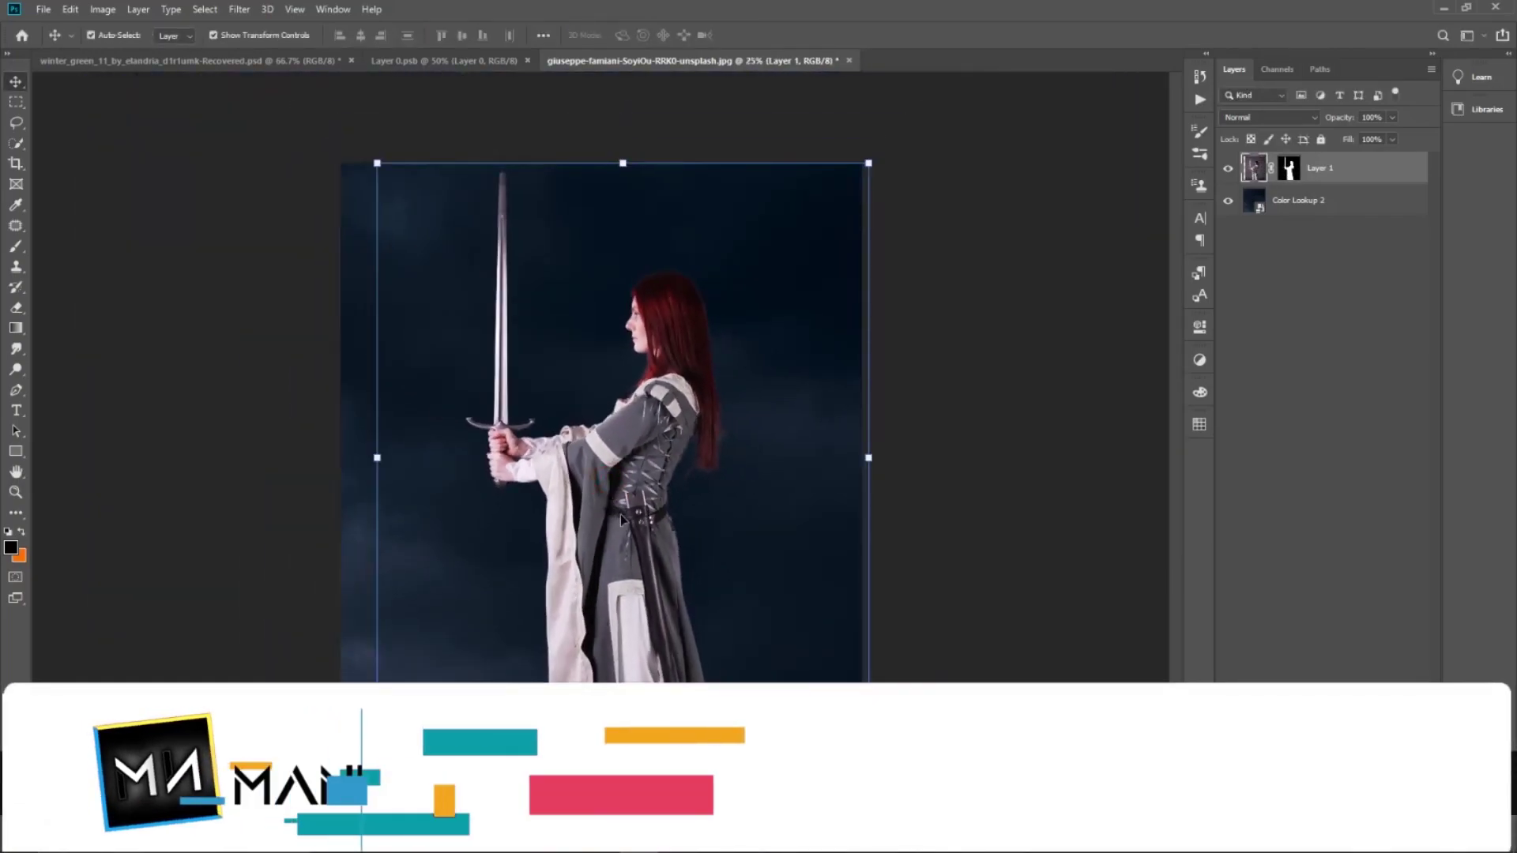
{"action": "left_click_drag", "start_coordinate": [608, 518], "coordinate": [588, 564]}
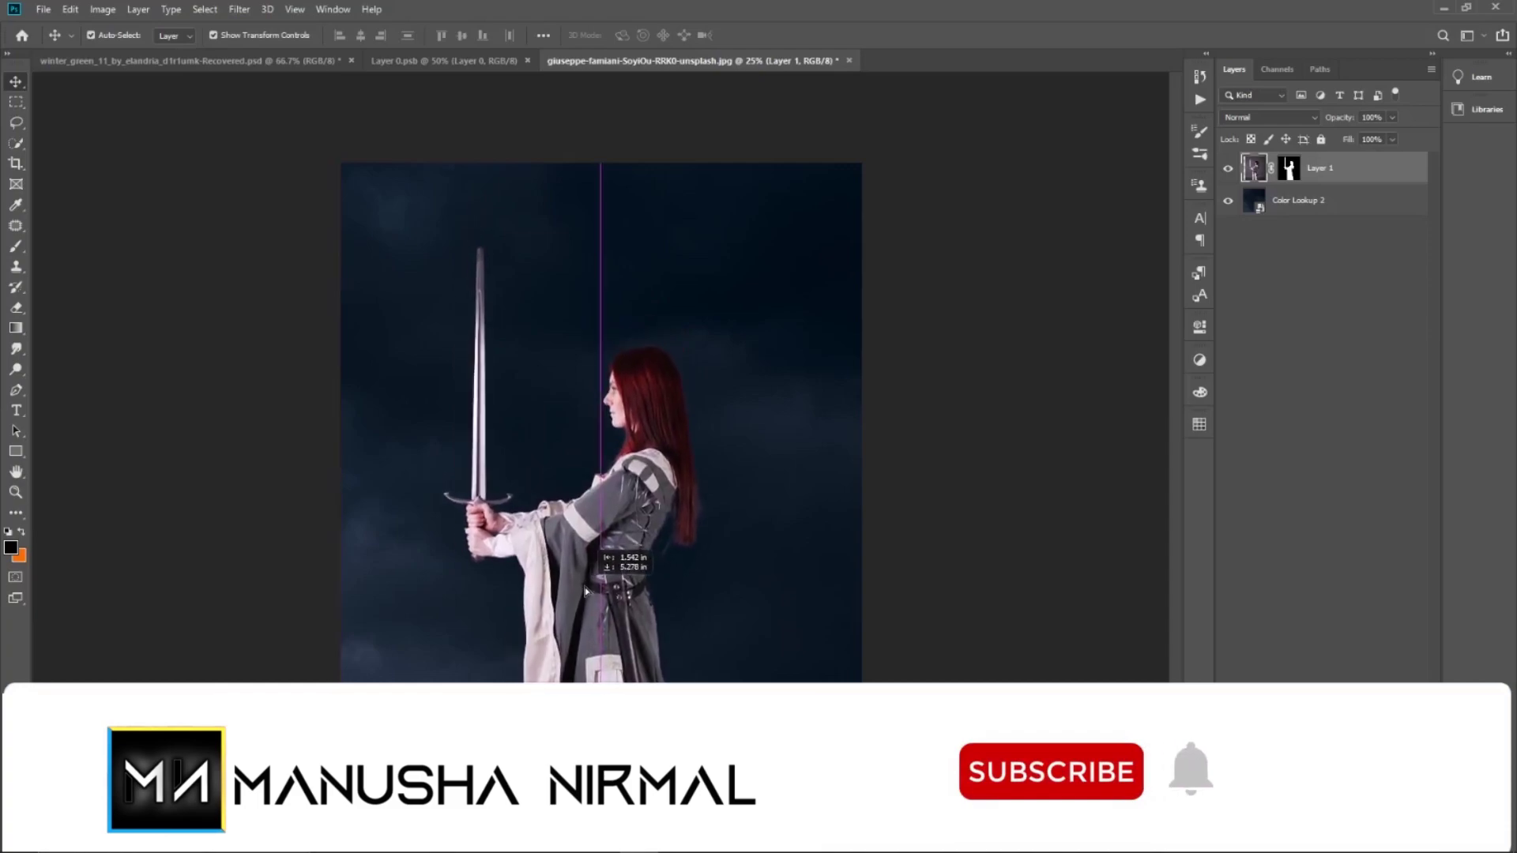
{"action": "left_click", "coordinate": [942, 527]}
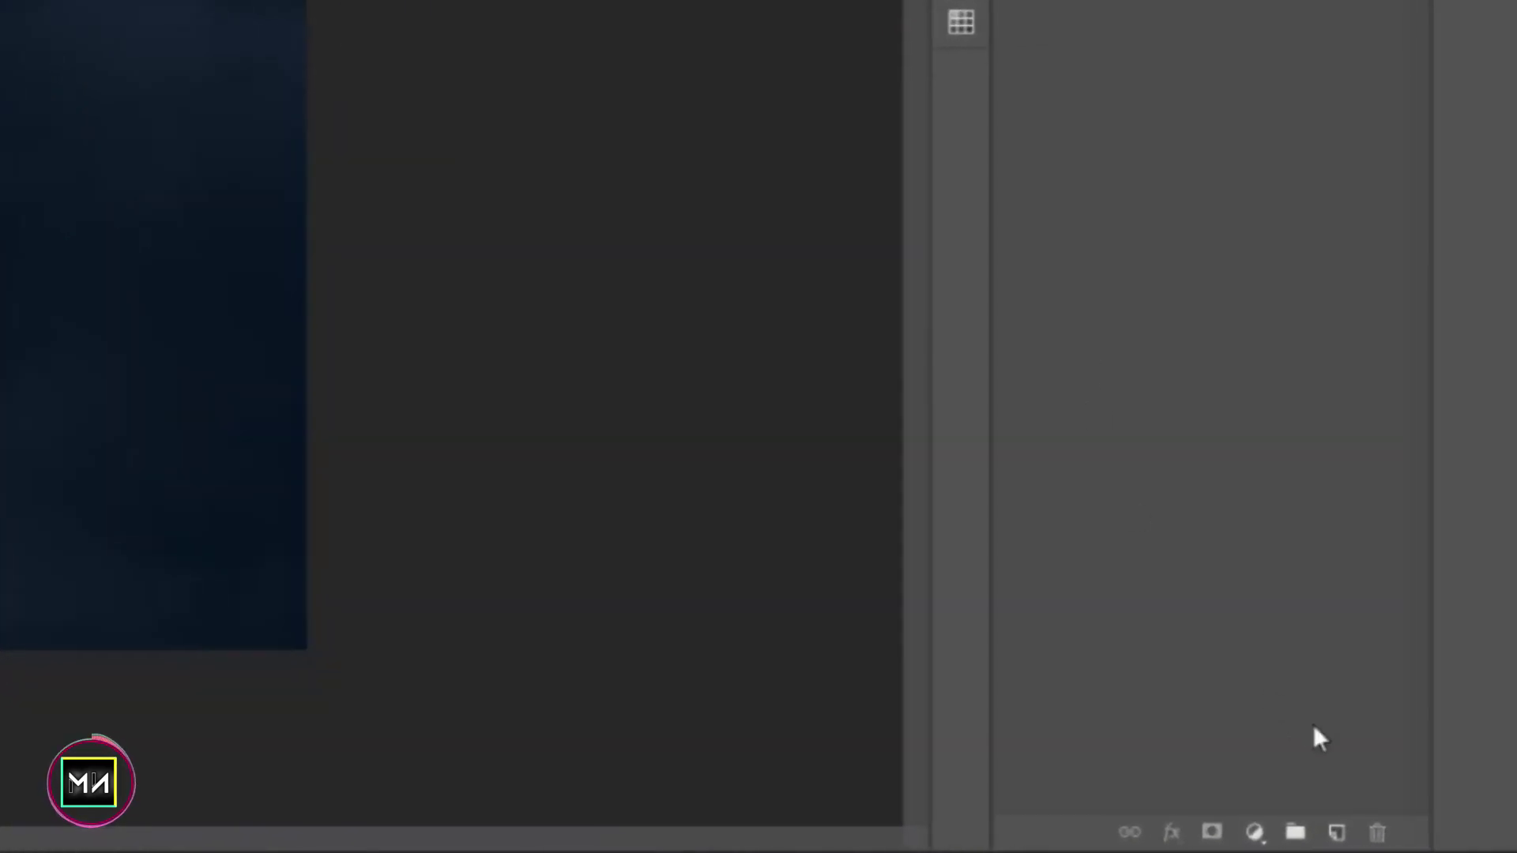
- Add a Color Lookup adjustment using DropBlues.3DL above the woman
{"action": "left_click", "coordinate": [1257, 834]}
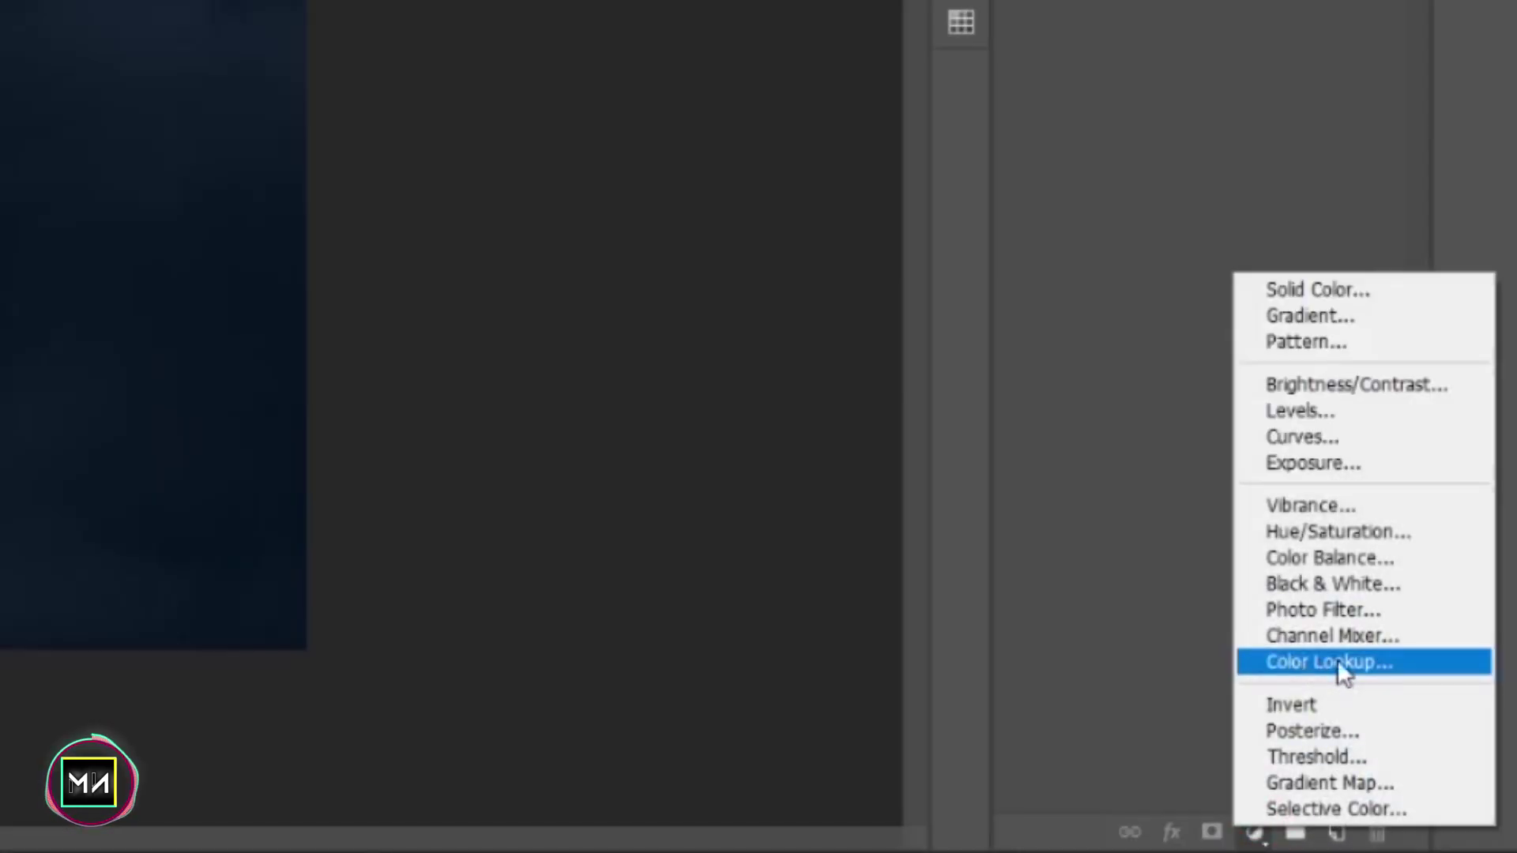
{"action": "left_click", "coordinate": [1338, 662]}
{"action": "left_click", "coordinate": [1094, 375]}
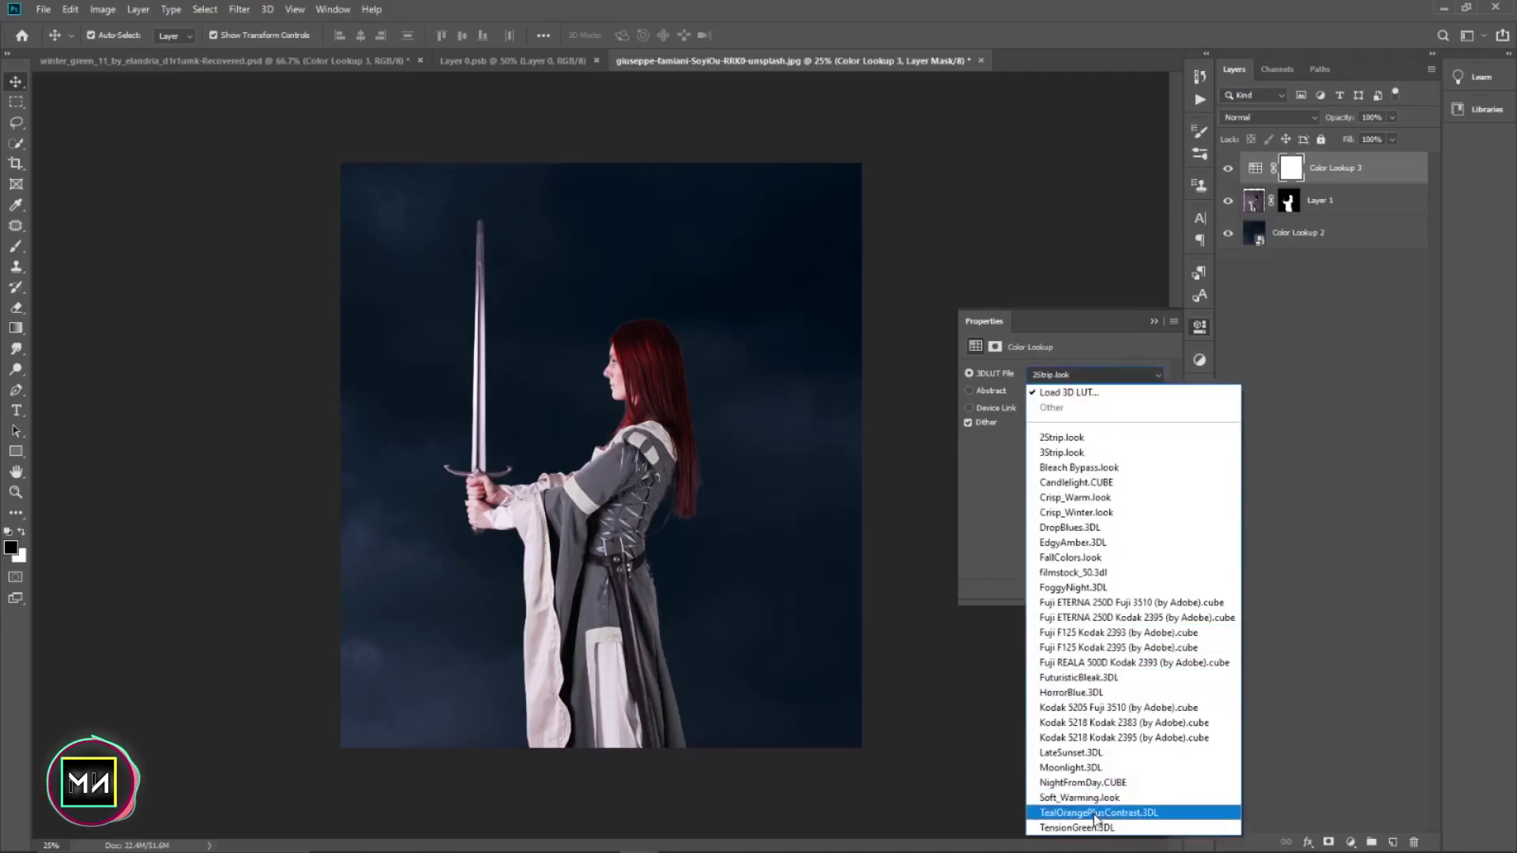
{"action": "left_click", "coordinate": [1076, 527]}
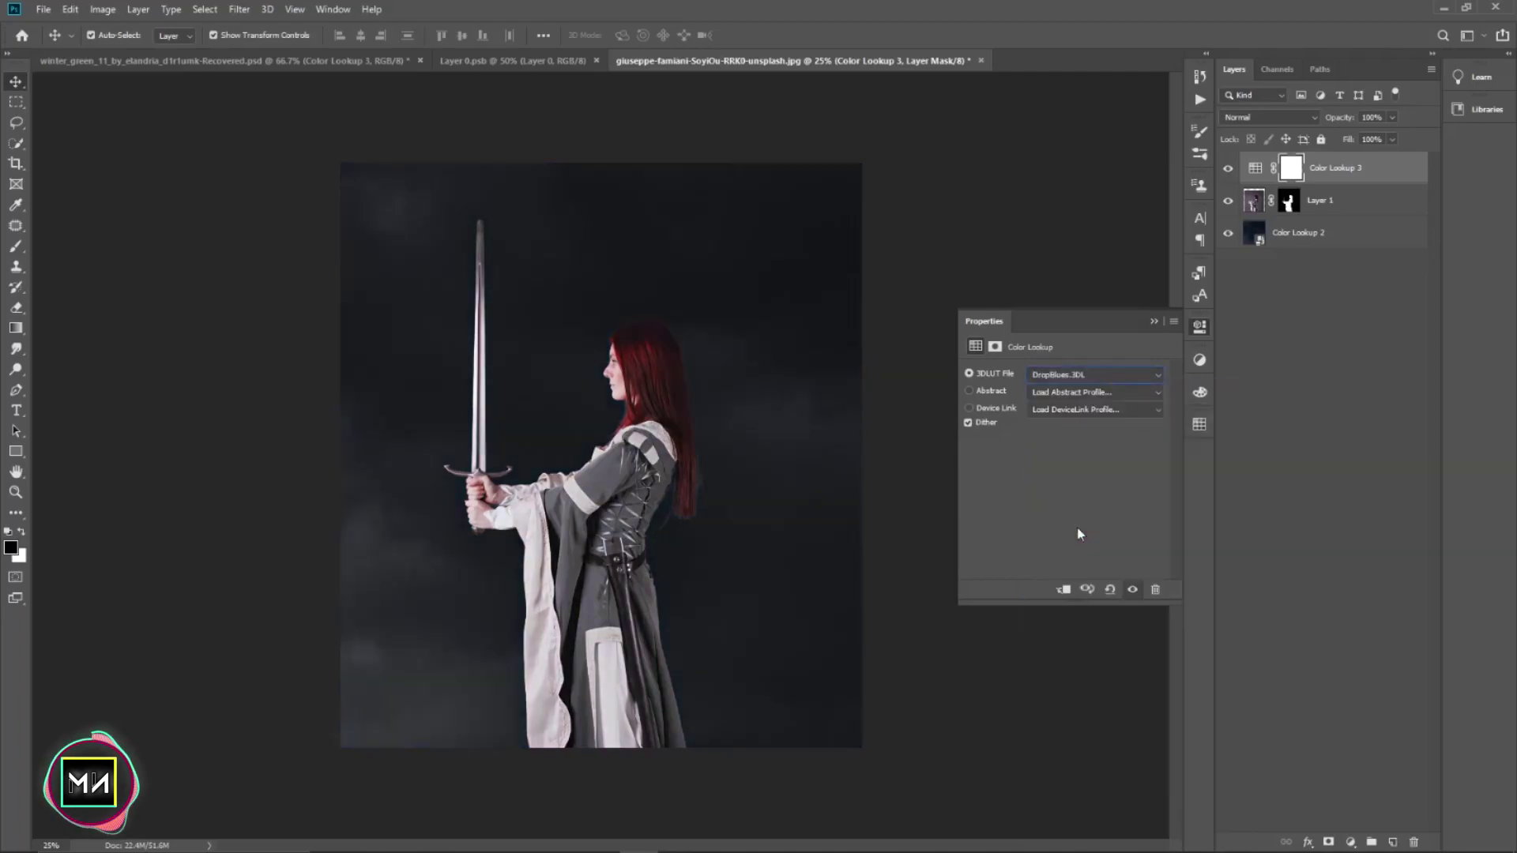
{"action": "left_click", "coordinate": [1154, 321]}
{"action": "left_click", "coordinate": [1303, 209]}
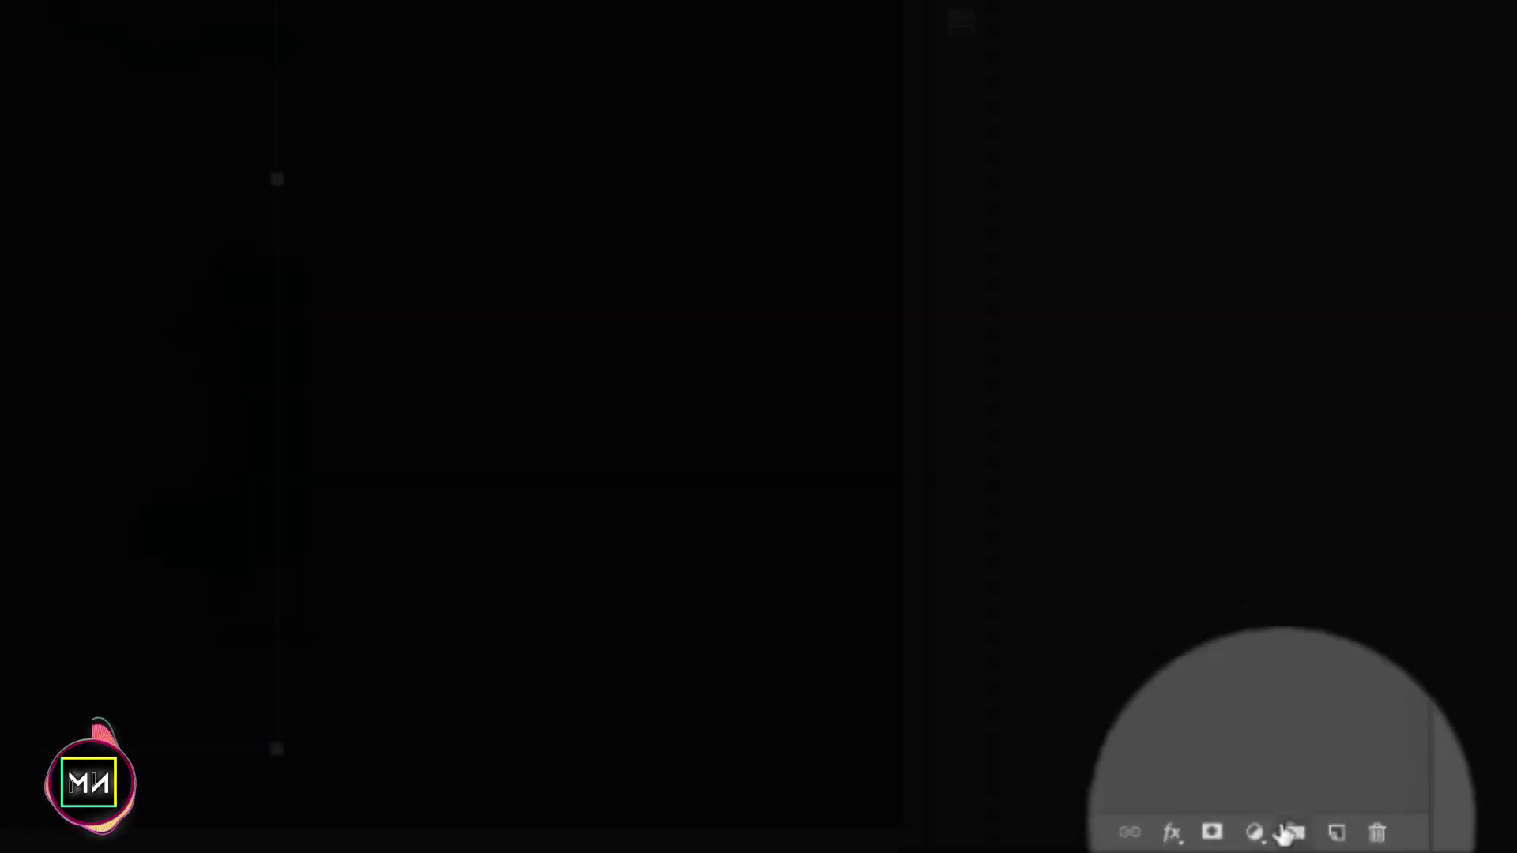
- Add a Levels adjustment with midtones around 0.37 and invert its mask
{"action": "left_click", "coordinate": [1346, 841]}
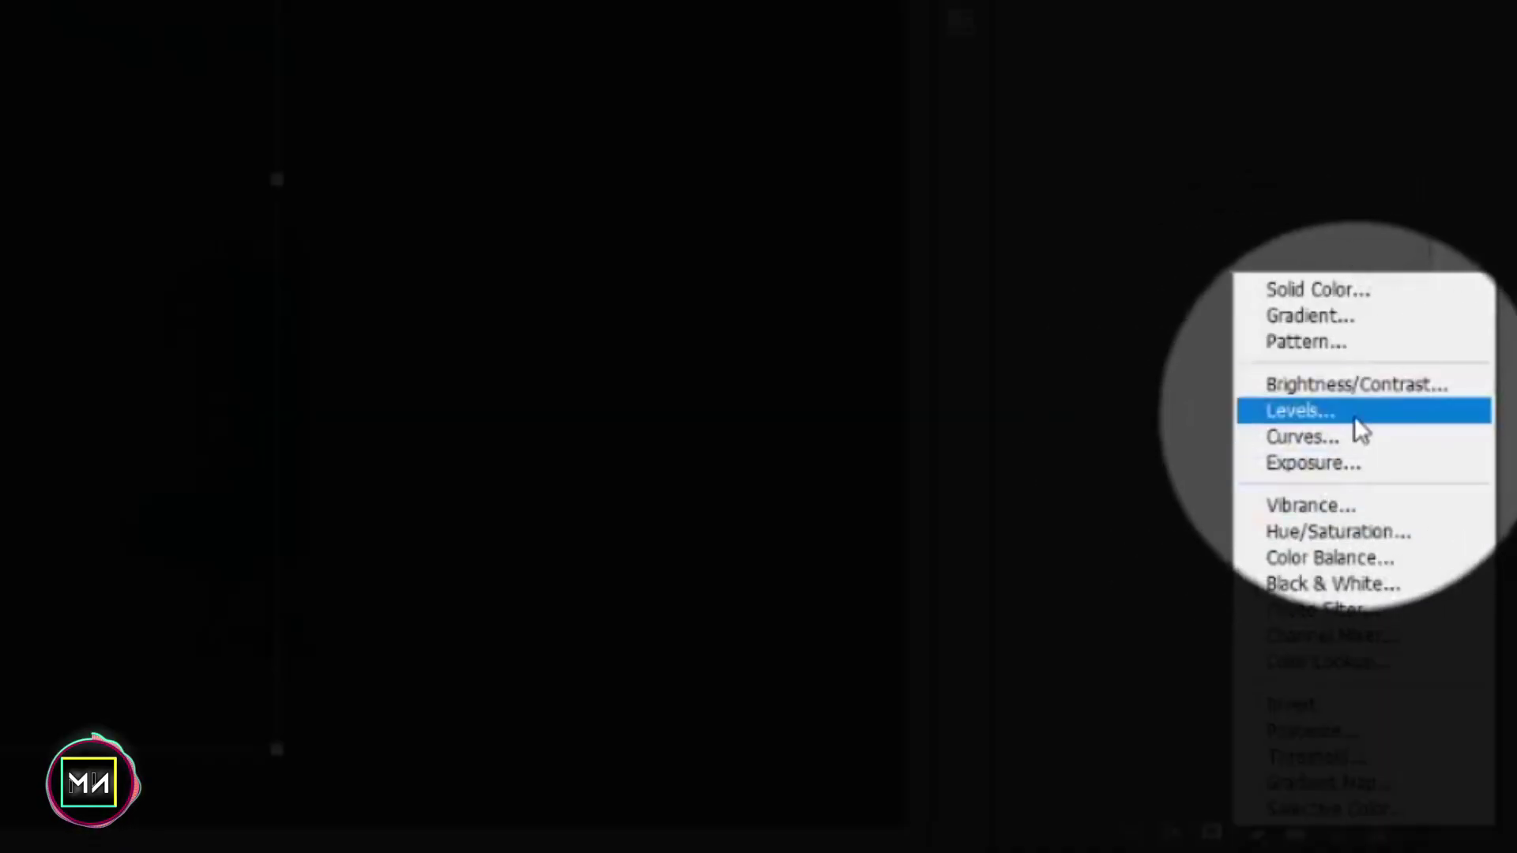
{"action": "left_click", "coordinate": [1328, 411]}
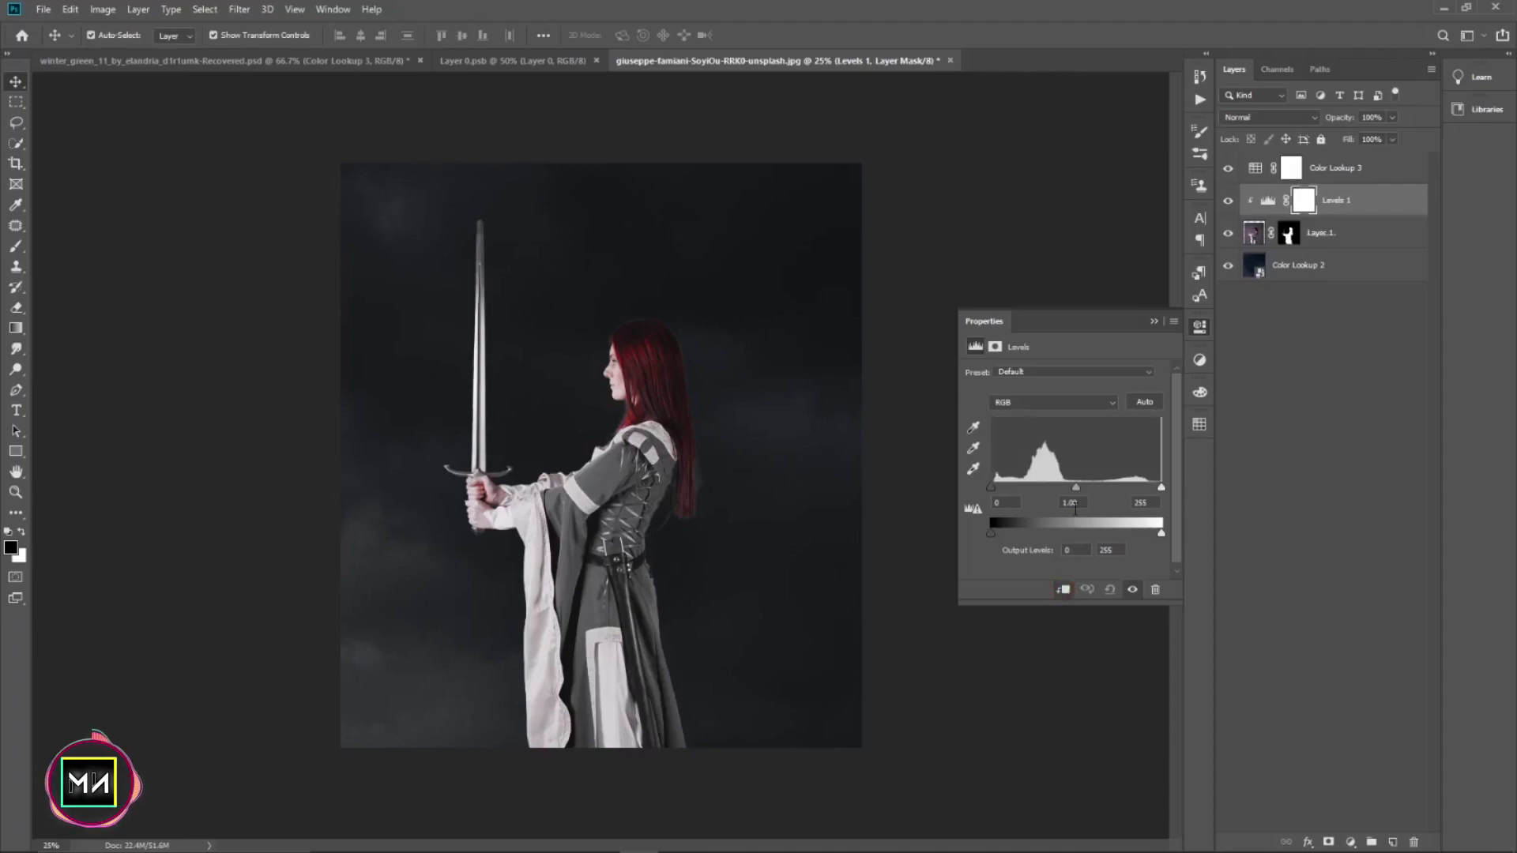
{"action": "left_click_drag", "start_coordinate": [1074, 485], "coordinate": [1122, 490]}
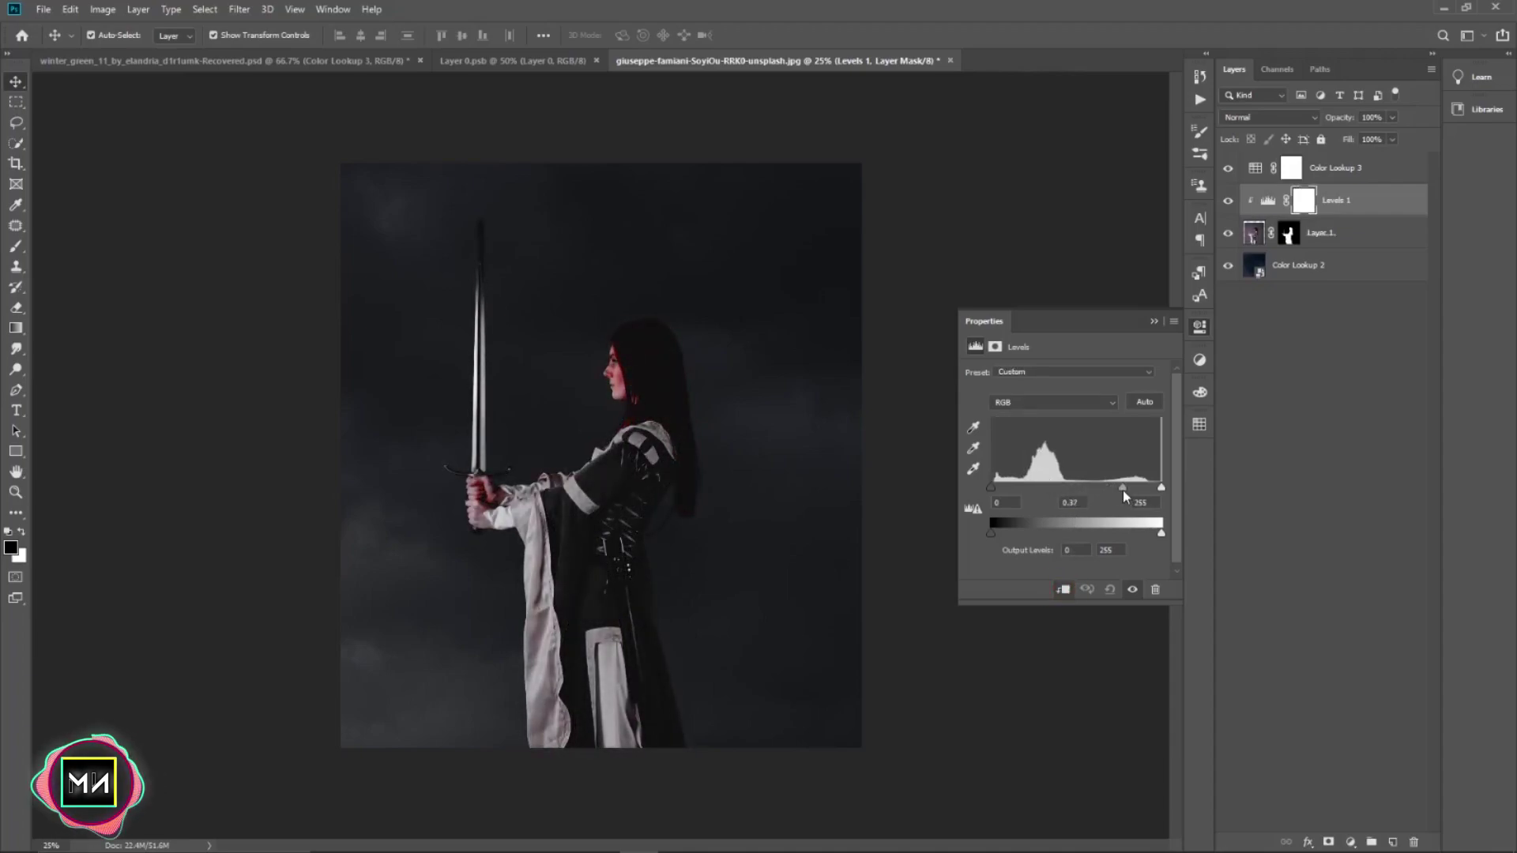
{"action": "left_click", "coordinate": [1153, 322]}
{"action": "key", "text": "ctrl+i"}
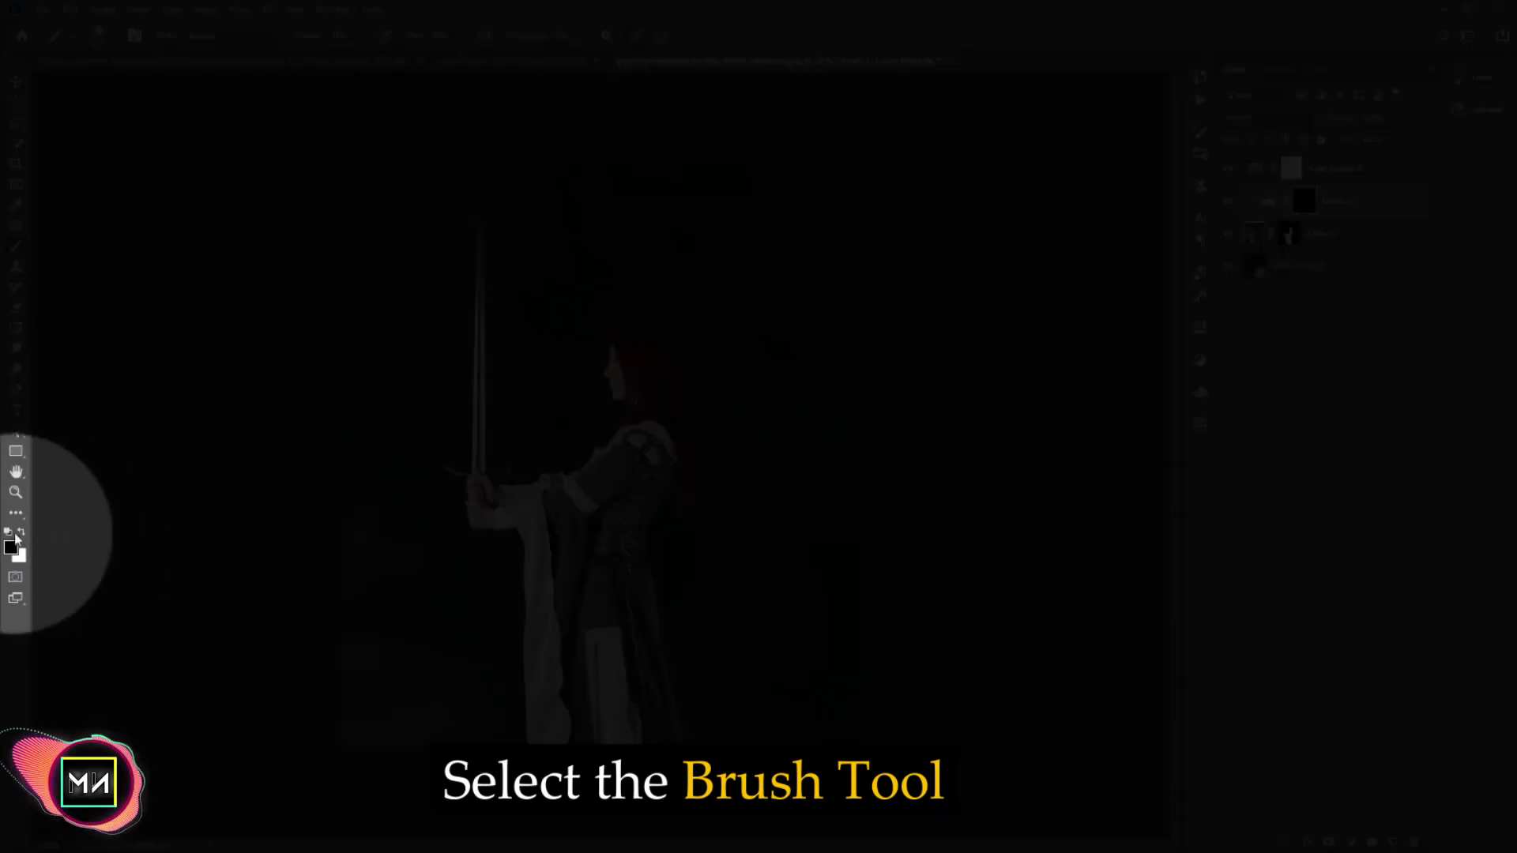
- Paint white with an enlarged soft brush over the dress, torso and hair to reveal the darkening
{"action": "left_click", "coordinate": [22, 531]}
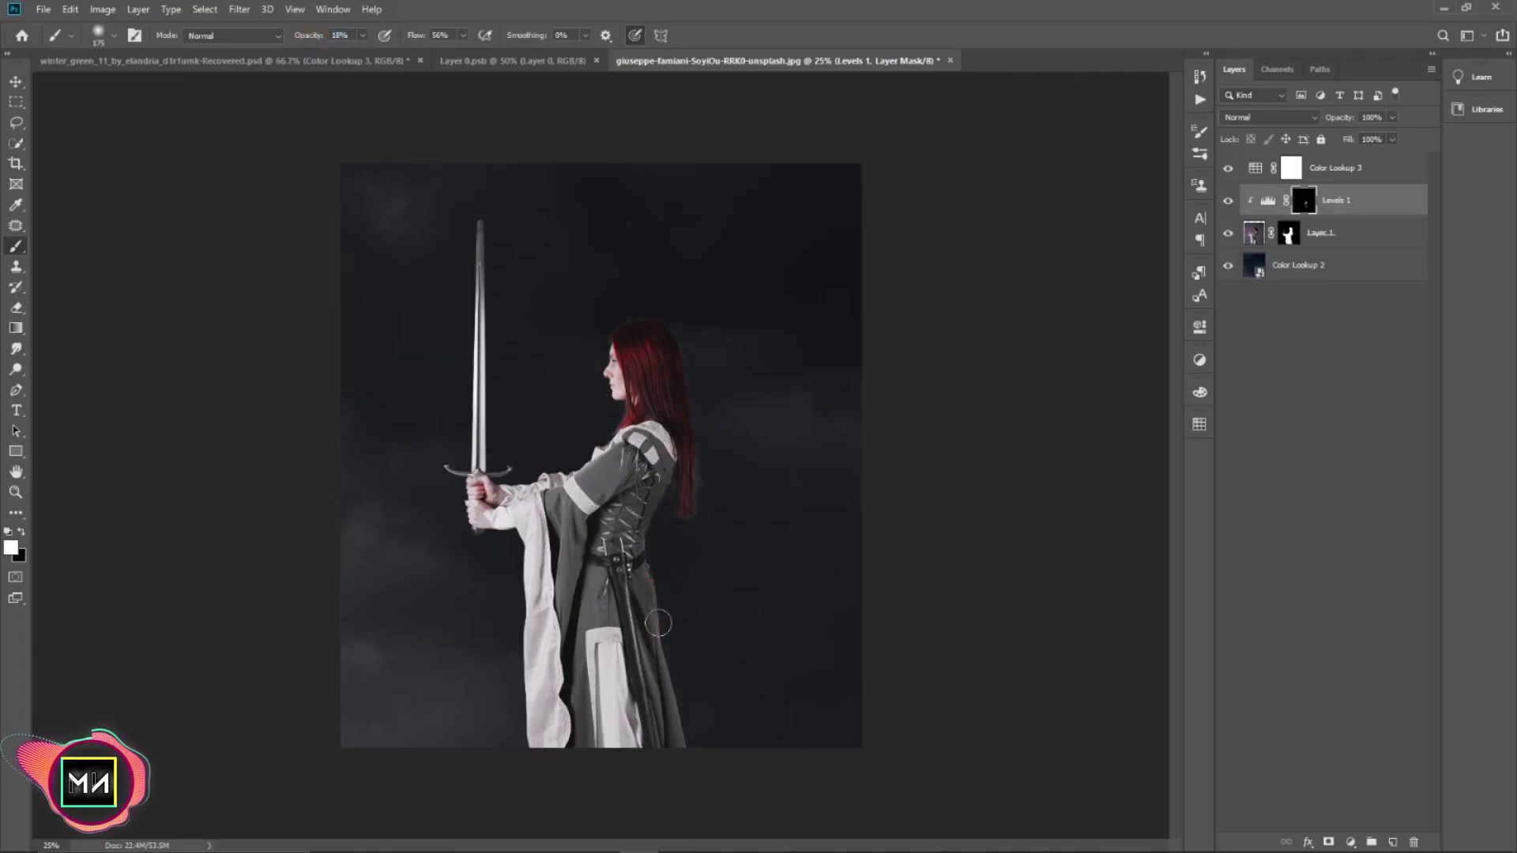
{"action": "key", "text": "bracketright"}
{"action": "key", "text": "bracketright"}
{"action": "key", "text": "bracketright"}
{"action": "left_click_drag", "start_coordinate": [676, 683], "coordinate": [657, 666]}
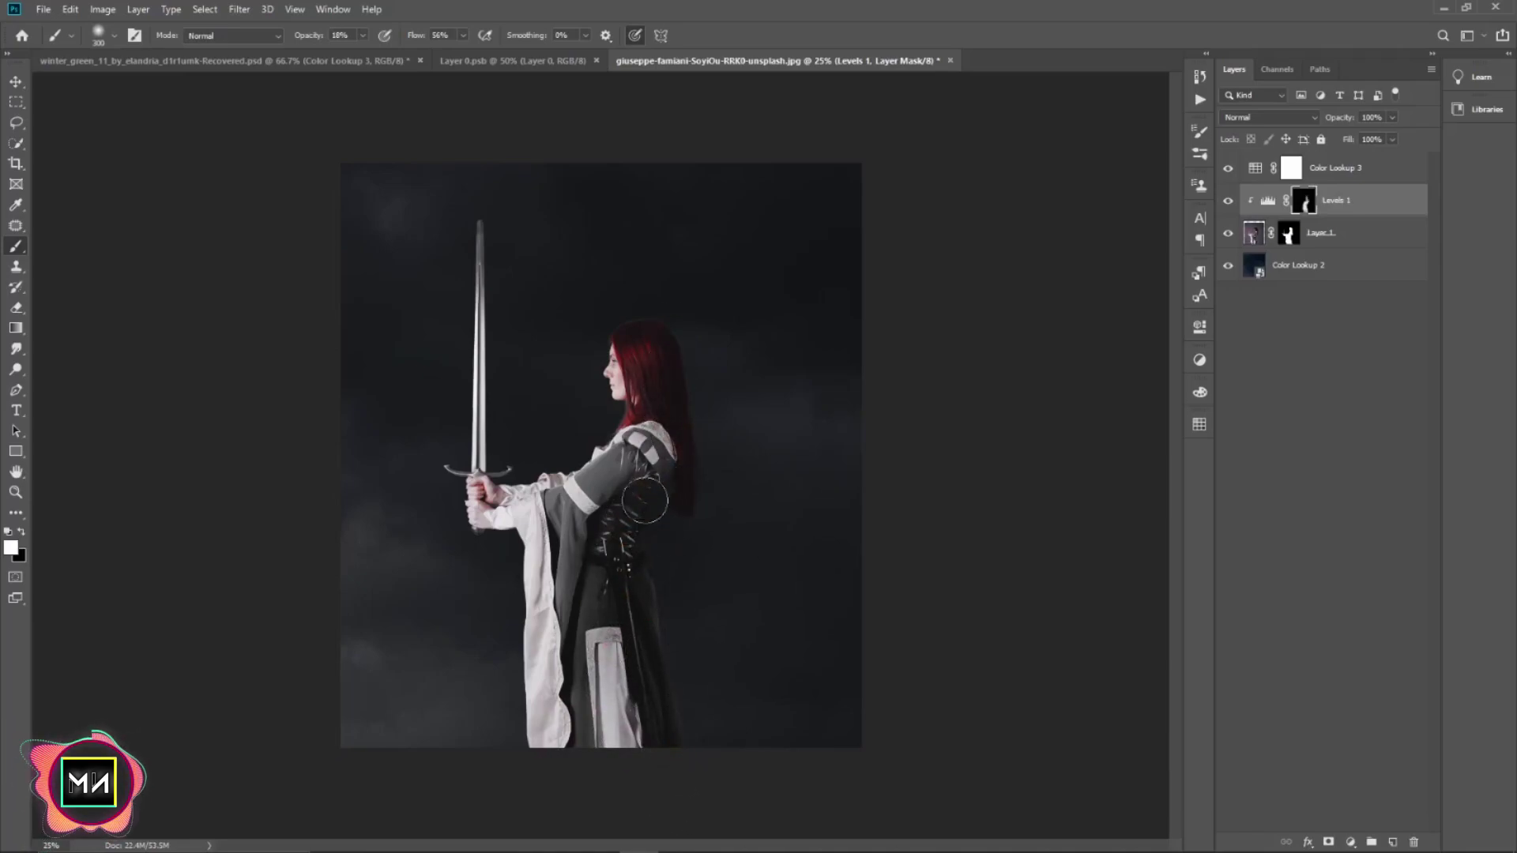
{"action": "key", "text": "ctrl+equal"}
{"action": "key", "text": "ctrl+equal"}
{"action": "key", "text": "ctrl+equal"}
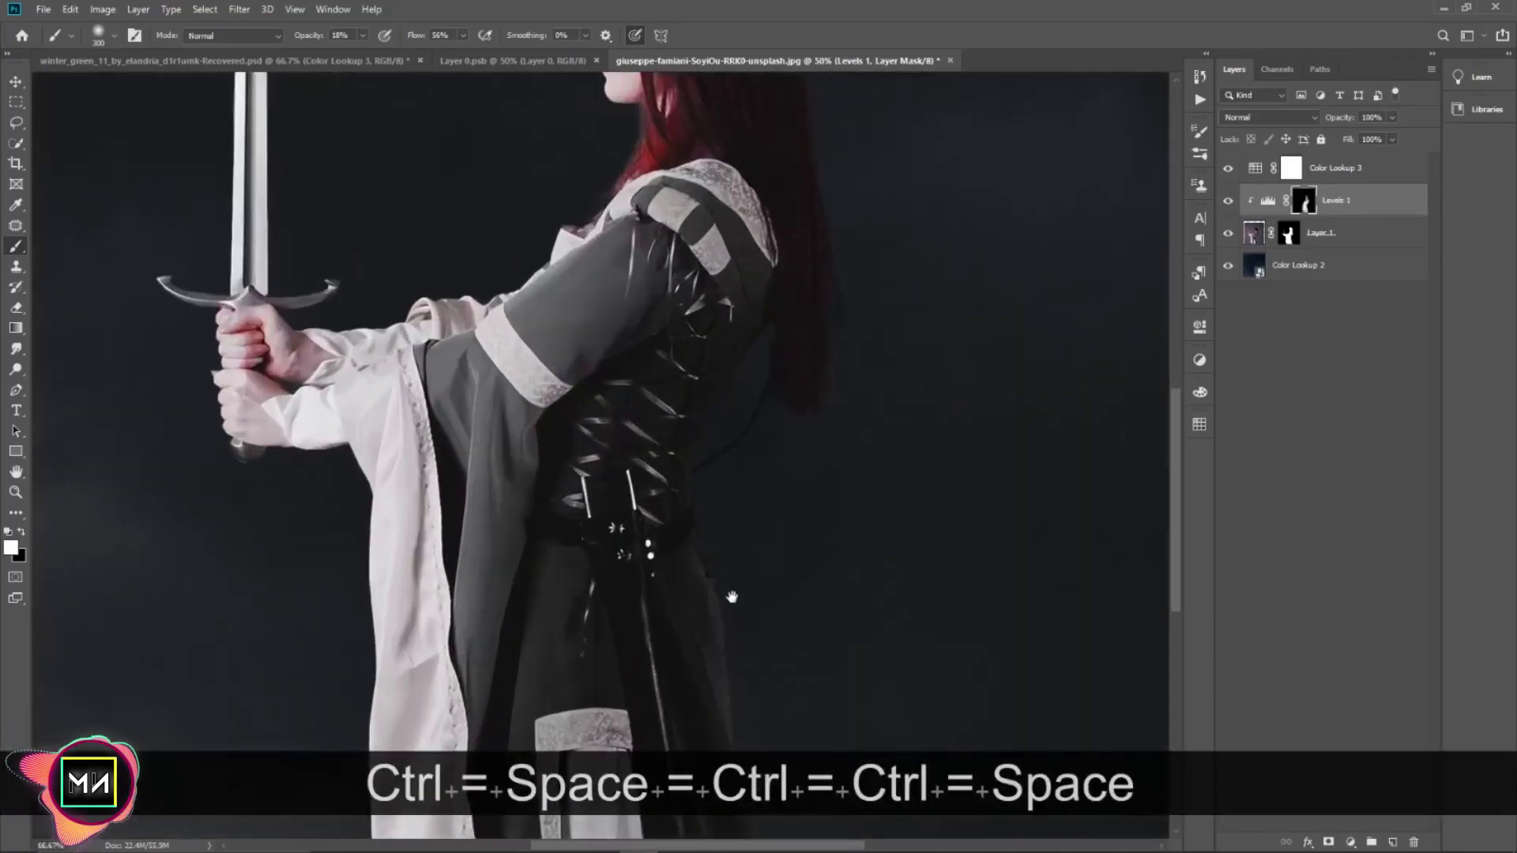
{"action": "left_click_drag", "start_coordinate": [798, 553], "coordinate": [648, 467]}
{"action": "left_click_drag", "start_coordinate": [569, 660], "coordinate": [356, 458]}
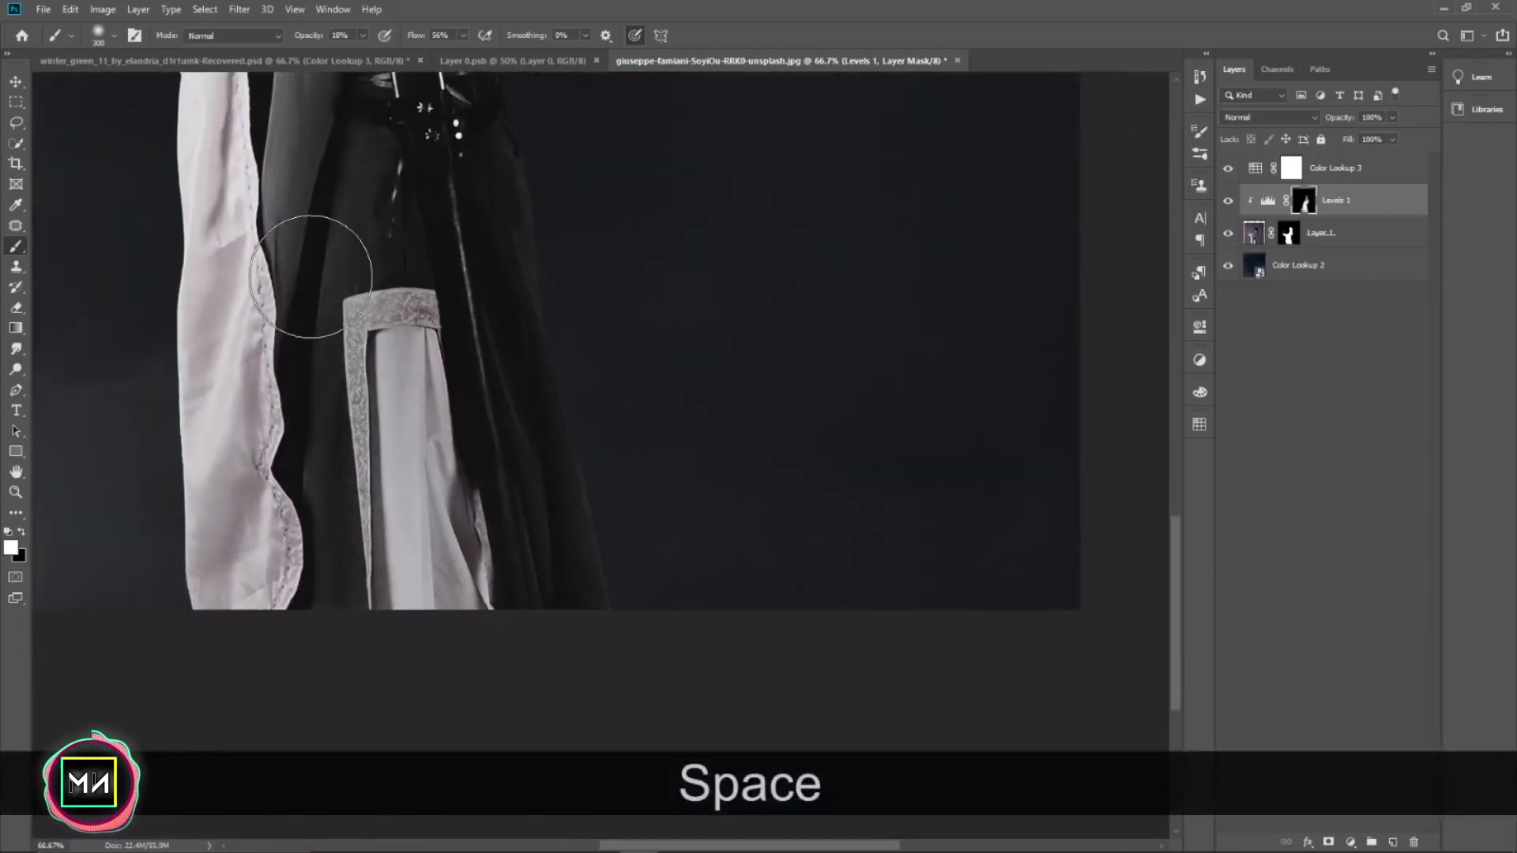
{"action": "mouse_move", "coordinate": [293, 541]}
{"action": "left_mouse_down"}
{"action": "mouse_move", "coordinate": [440, 508]}
{"action": "mouse_move", "coordinate": [542, 430]}
{"action": "mouse_move", "coordinate": [482, 153]}
{"action": "mouse_move", "coordinate": [642, 381]}
{"action": "mouse_move", "coordinate": [535, 278]}
{"action": "left_mouse_up"}
{"action": "key", "text": "ctrl+minus"}
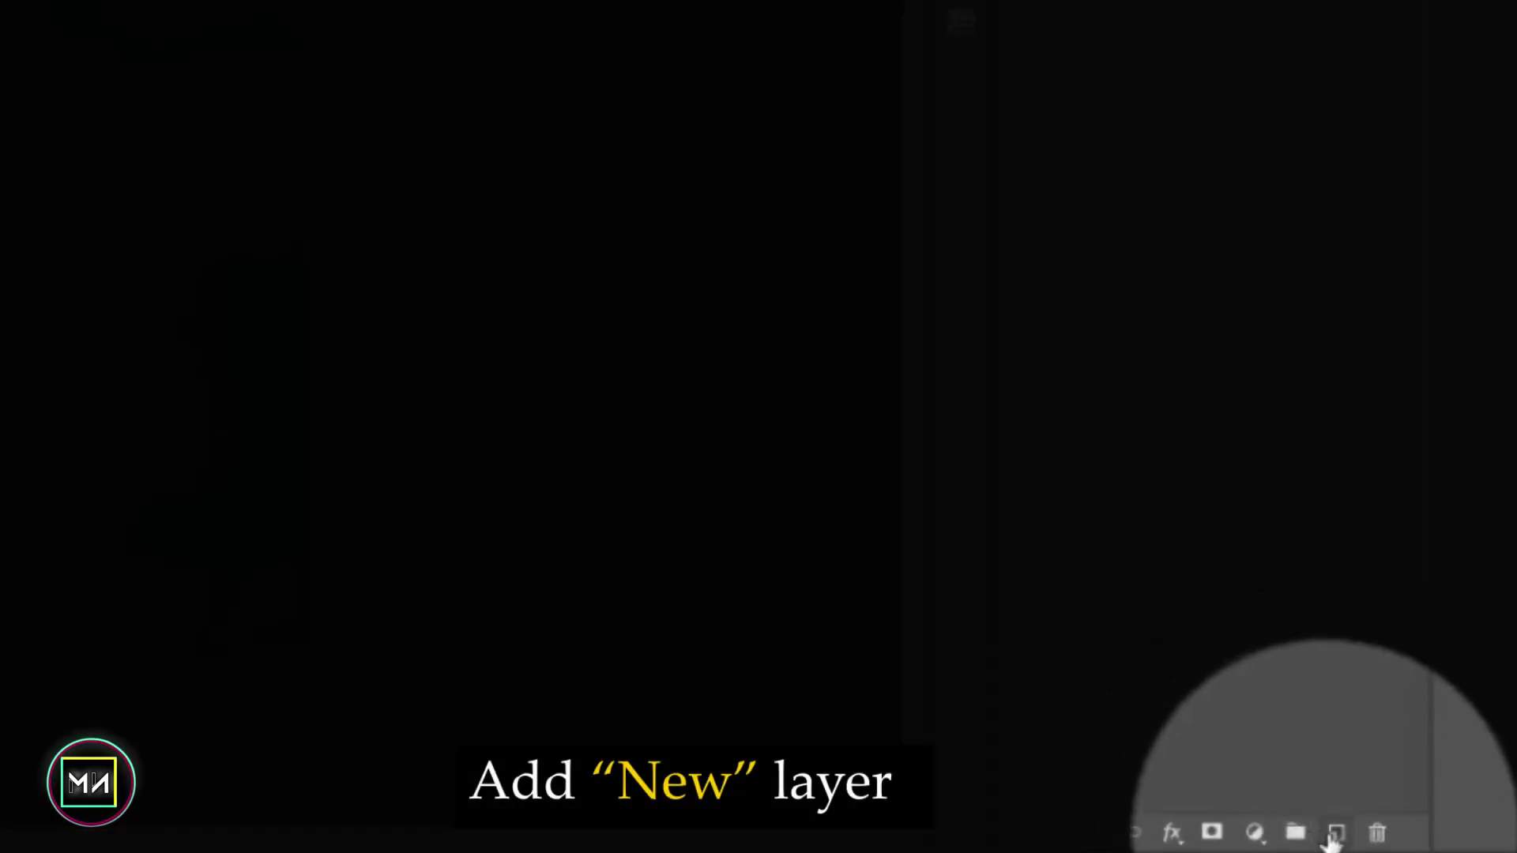
- On a new layer, paint soft black shading over the lower dress and reduce its opacity
{"action": "left_click", "coordinate": [1337, 832]}
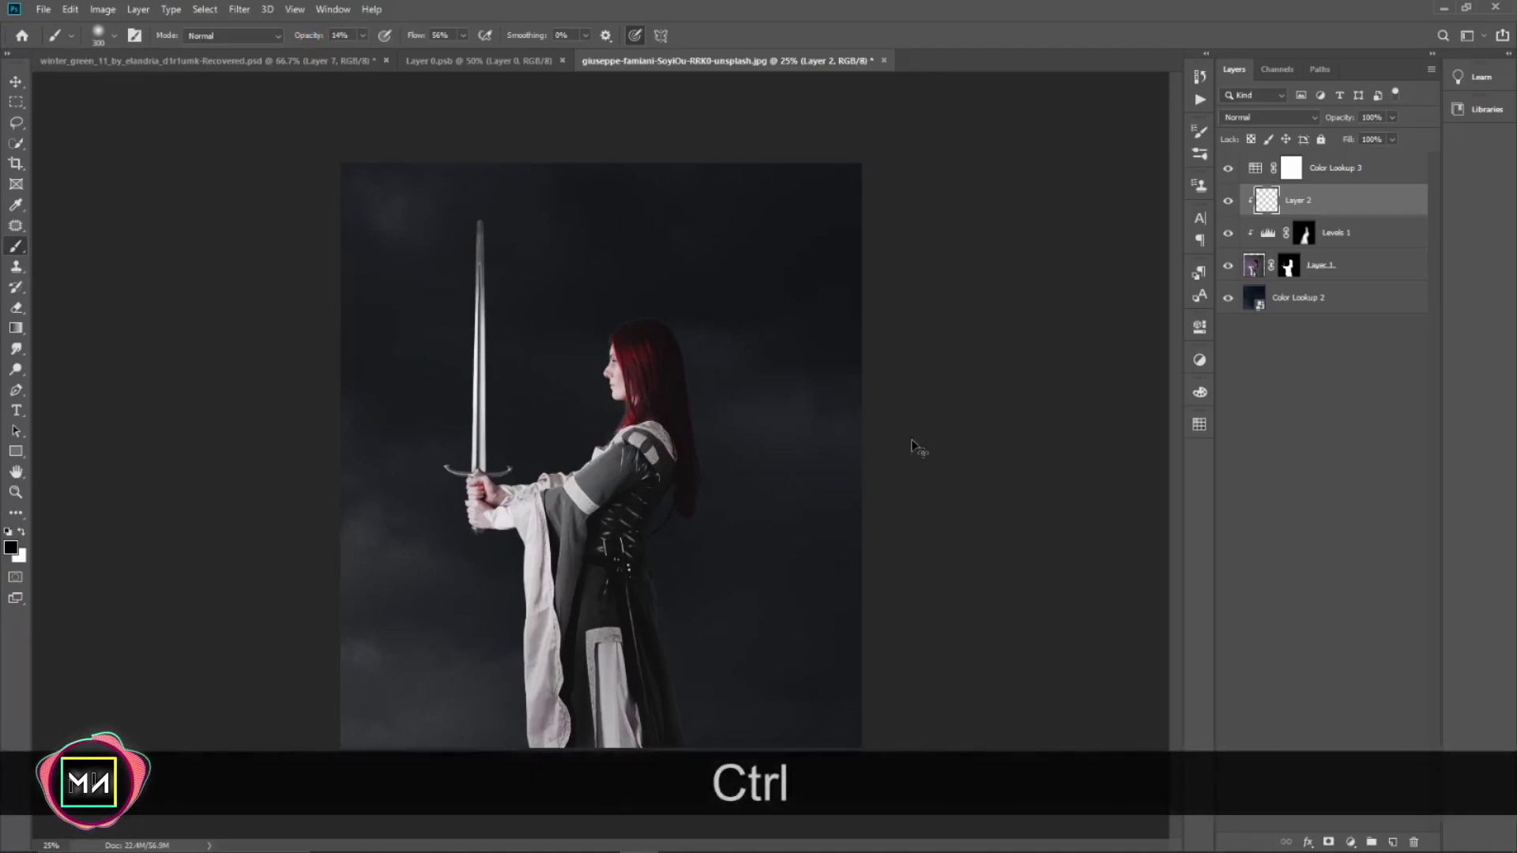
{"action": "key", "text": "bracketright"}
{"action": "key", "text": "bracketright"}
{"action": "key", "text": "bracketright"}
{"action": "key", "text": "bracketright"}
{"action": "key", "text": "bracketright"}
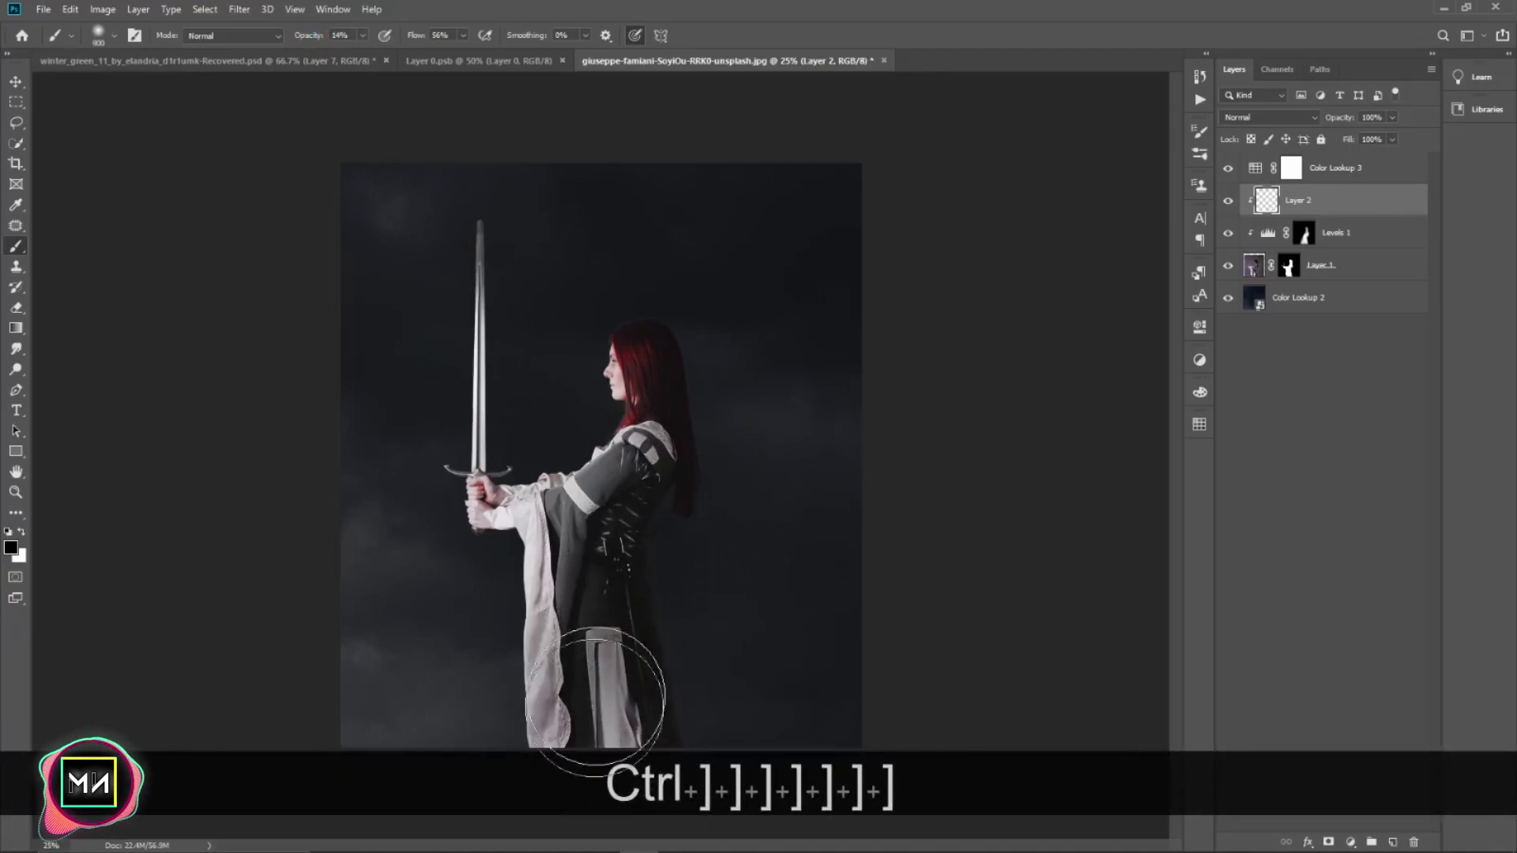
{"action": "key", "text": "space"}
{"action": "left_click_drag", "start_coordinate": [643, 542], "coordinate": [593, 782]}
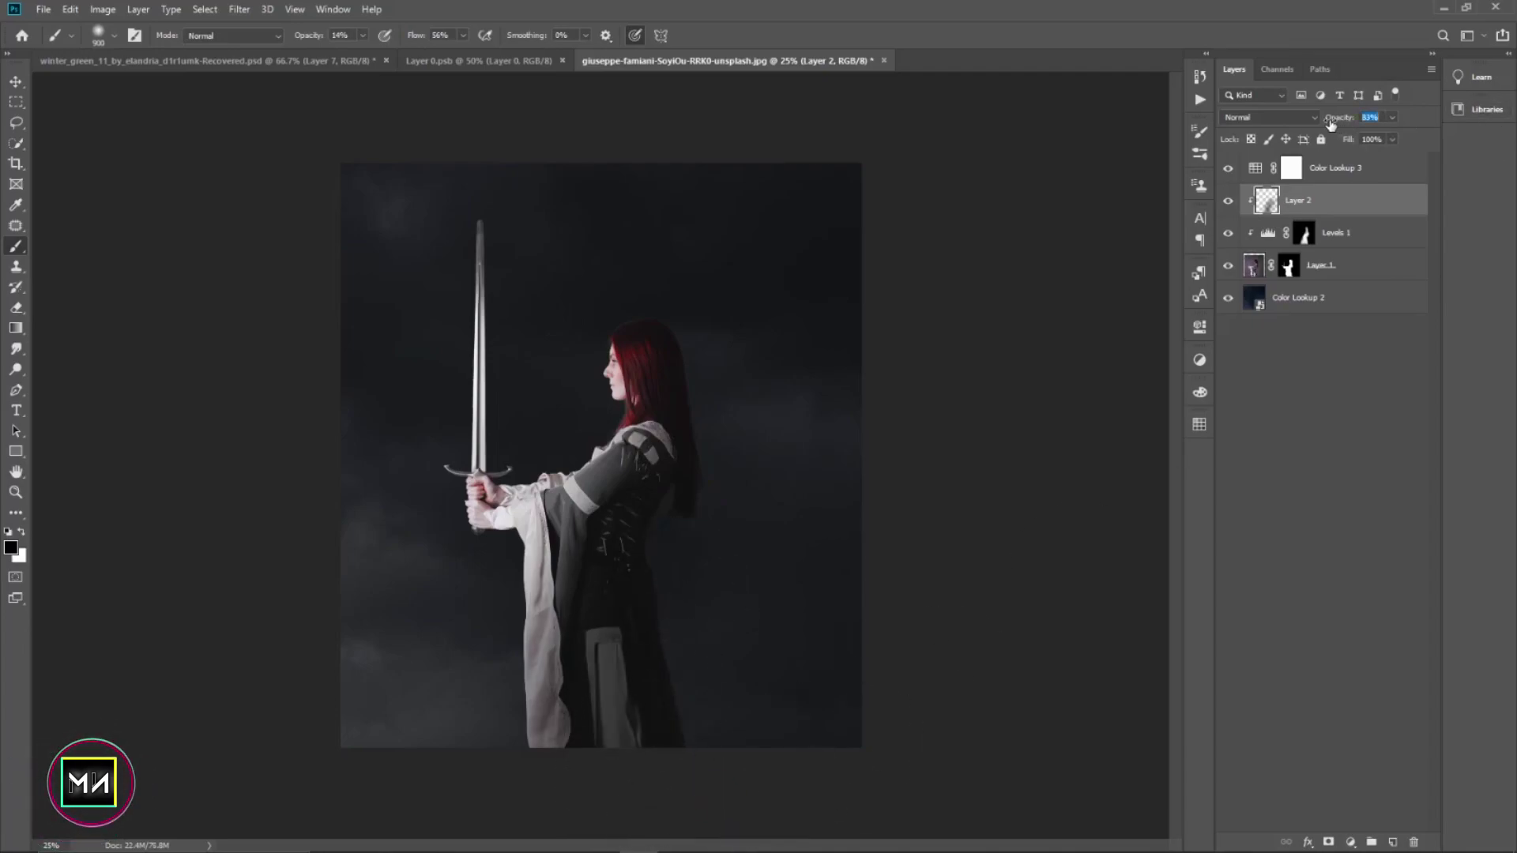
{"action": "mouse_move", "coordinate": [1319, 120]}
{"action": "left_mouse_down"}
{"action": "mouse_move", "coordinate": [1343, 120]}
{"action": "mouse_move", "coordinate": [1332, 144]}
{"action": "left_mouse_up"}
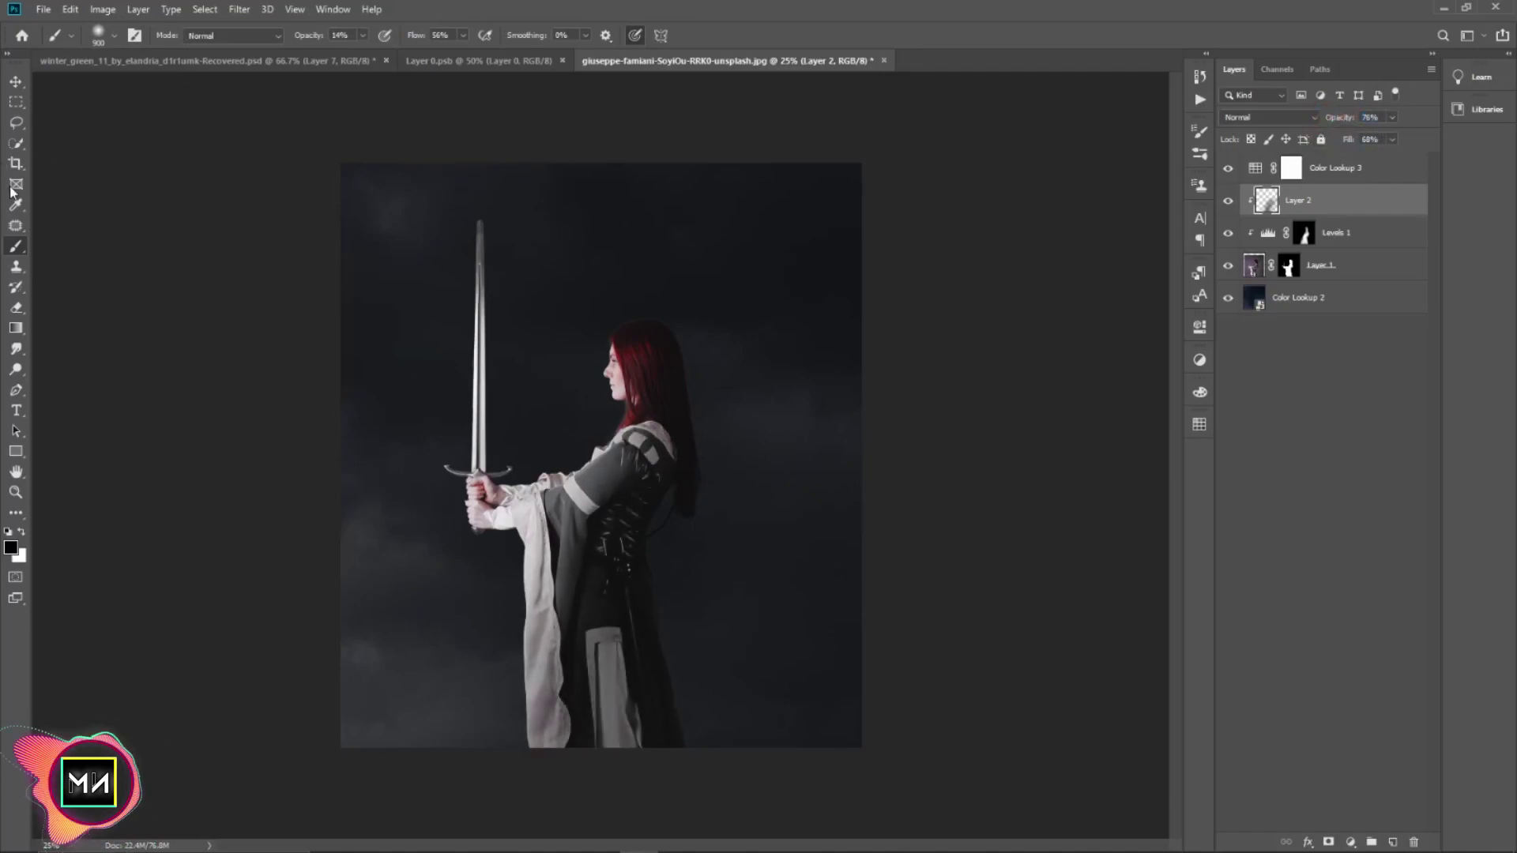
{"action": "left_click", "coordinate": [15, 82]}
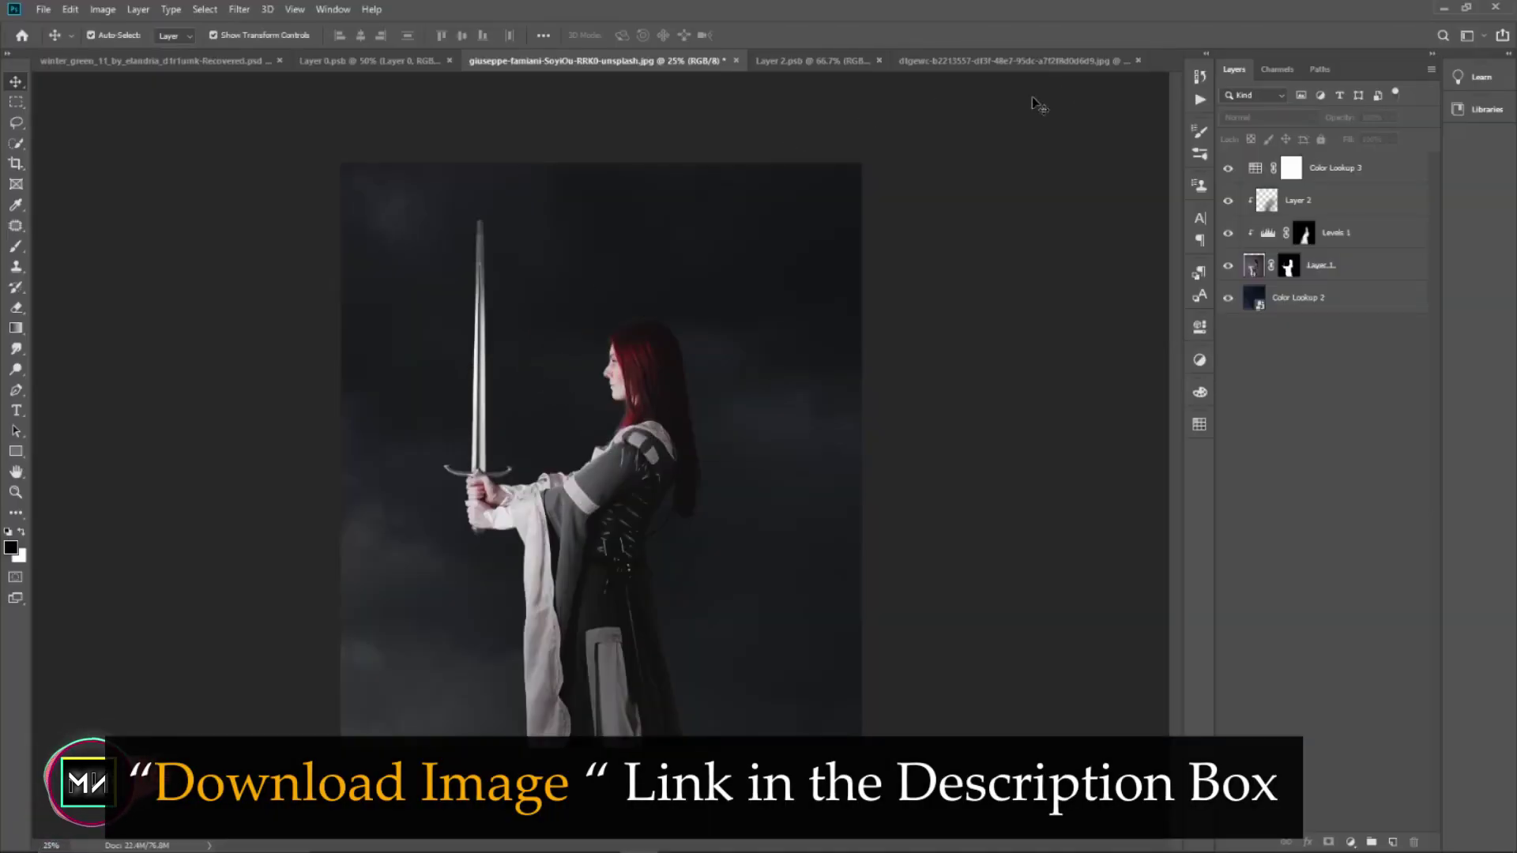
- Bring the fire image into the composite in Linear Dodge mode over the sword blade
{"action": "left_click", "coordinate": [1011, 60]}
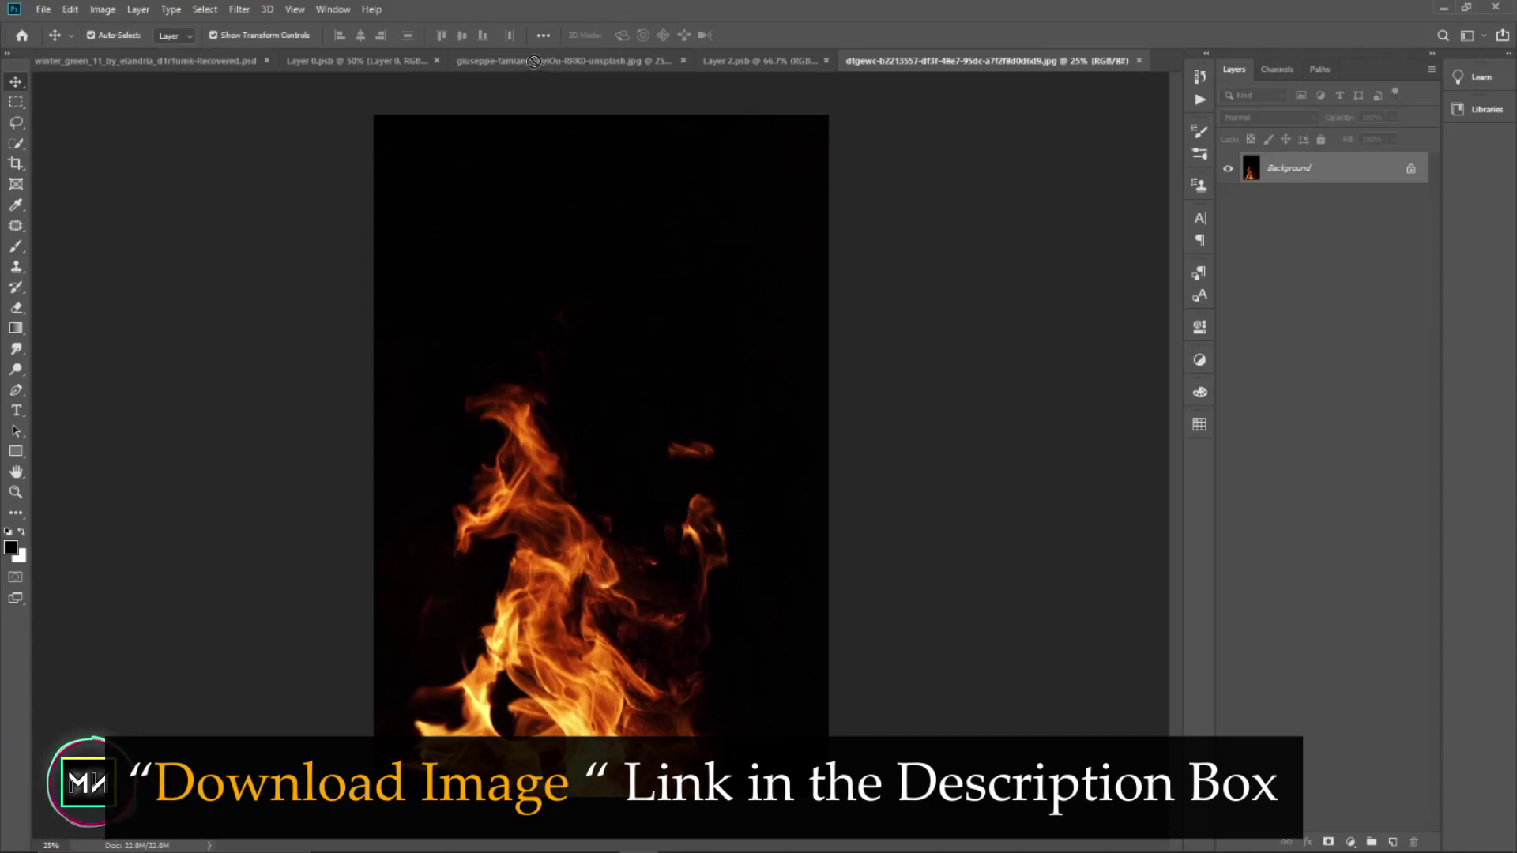
{"action": "mouse_move", "coordinate": [534, 61]}
{"action": "left_mouse_down"}
{"action": "mouse_move", "coordinate": [649, 382]}
{"action": "mouse_move", "coordinate": [396, 349]}
{"action": "mouse_move", "coordinate": [552, 345]}
{"action": "mouse_move", "coordinate": [534, 363]}
{"action": "left_mouse_up"}
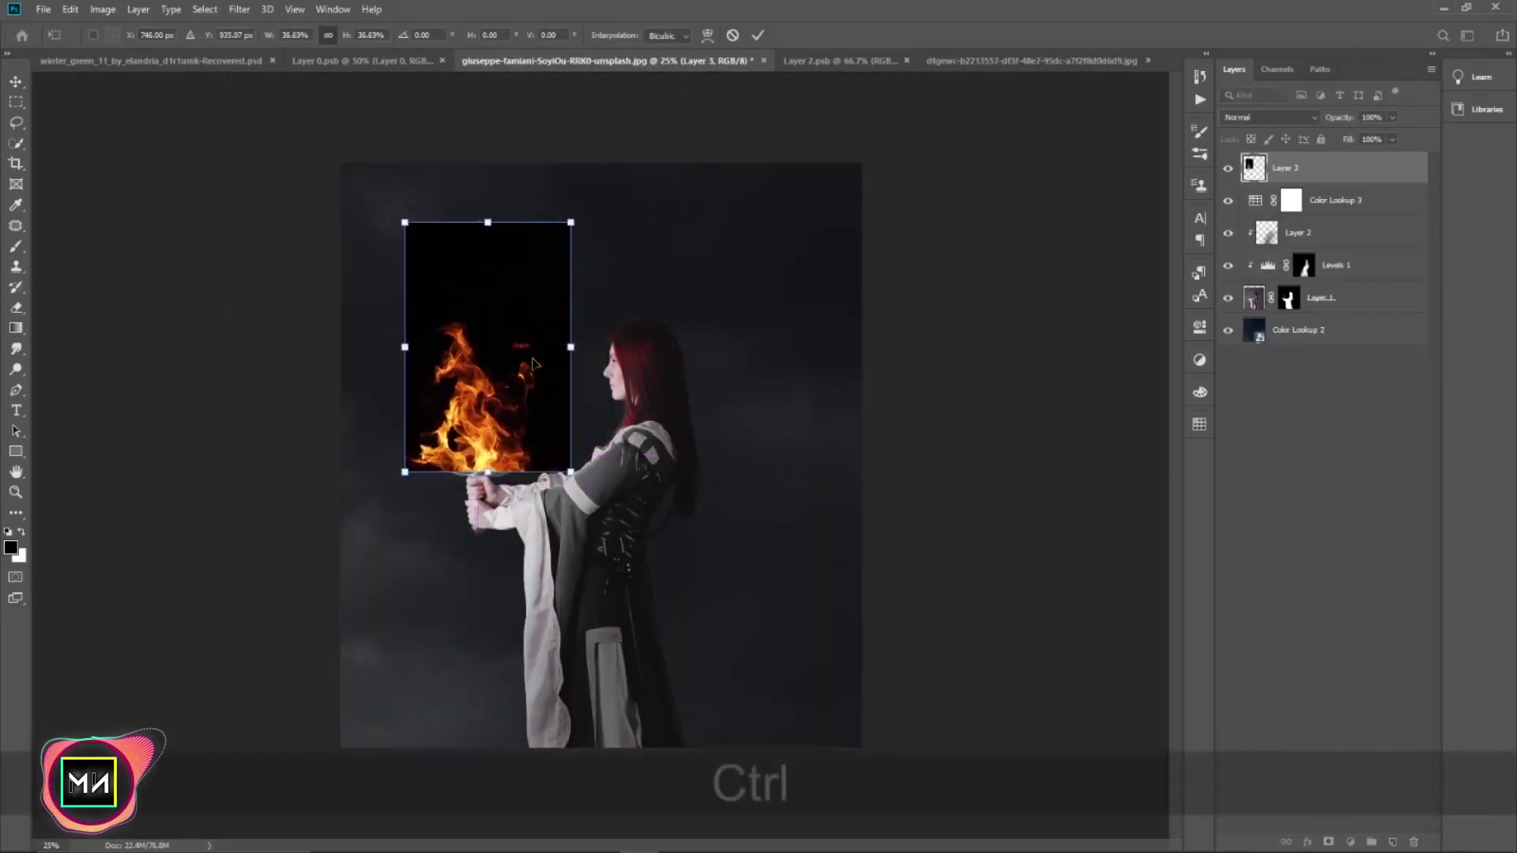
{"action": "key", "text": "ctrl+equal"}
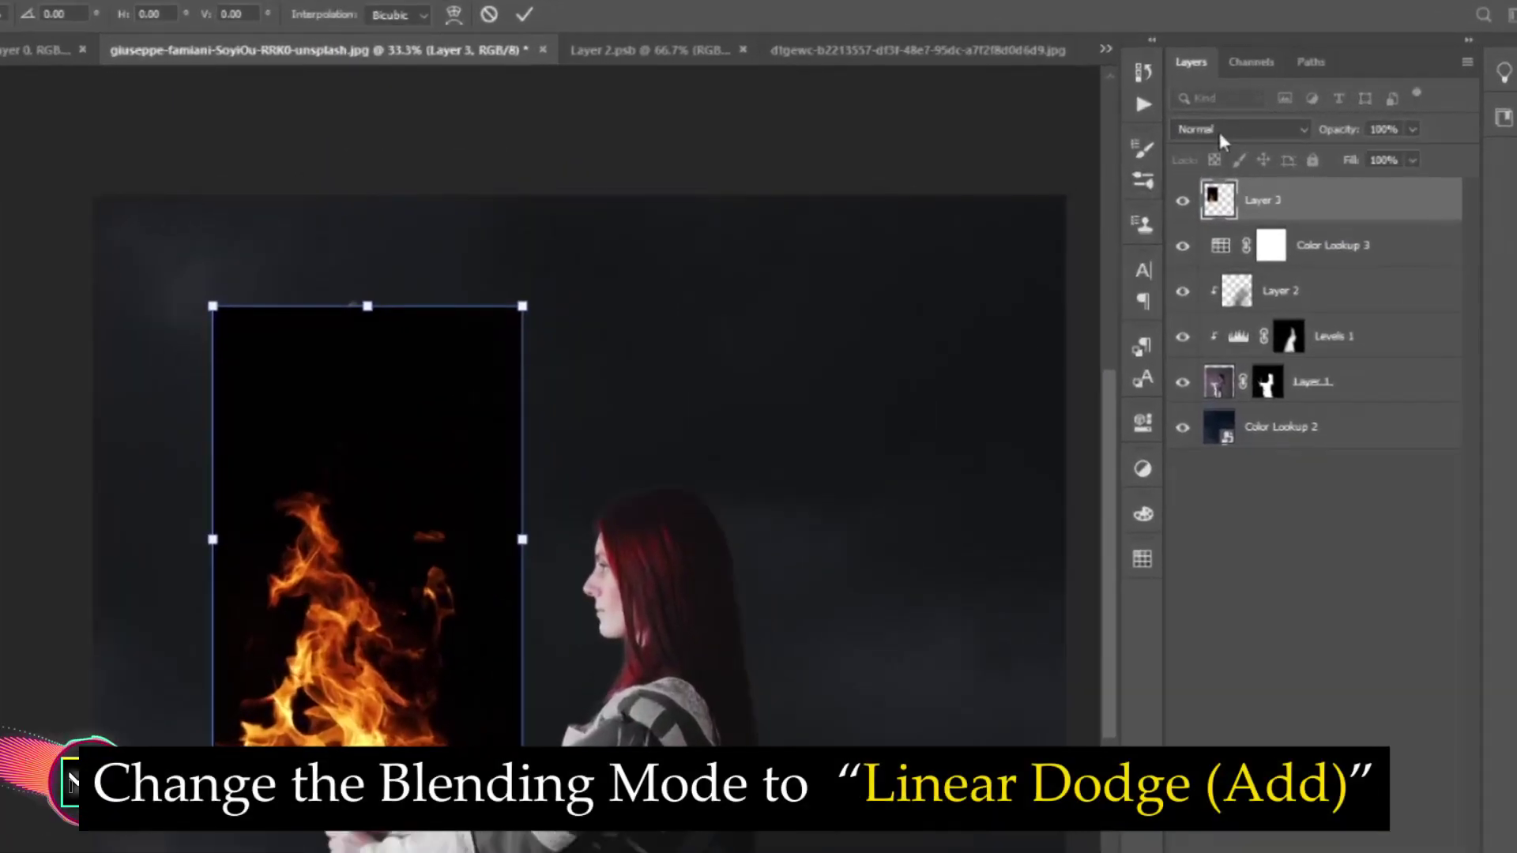
{"action": "left_click", "coordinate": [1220, 131]}
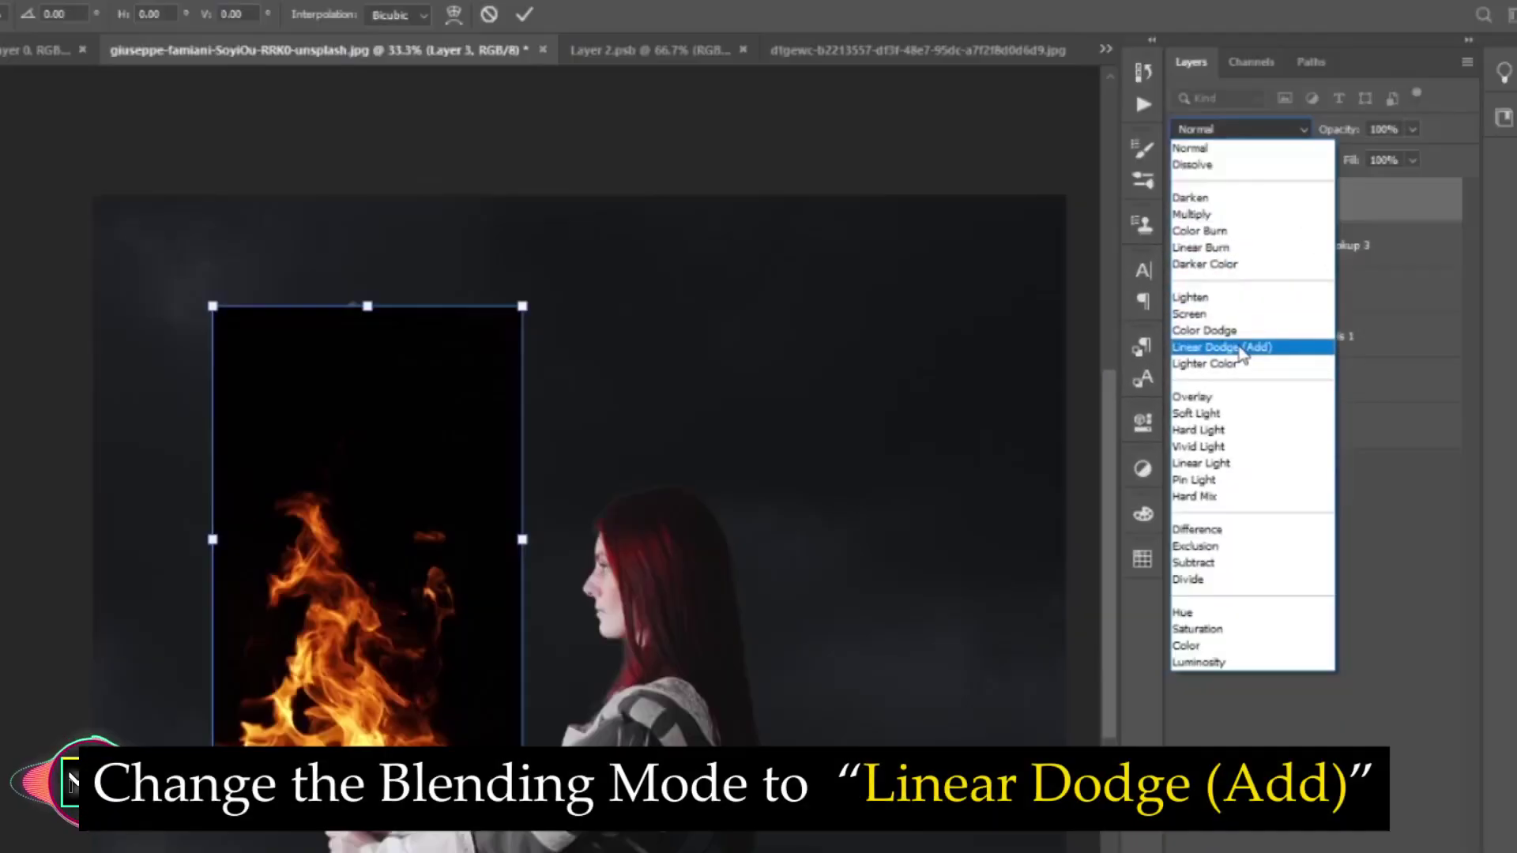
{"action": "left_click", "coordinate": [1241, 349]}
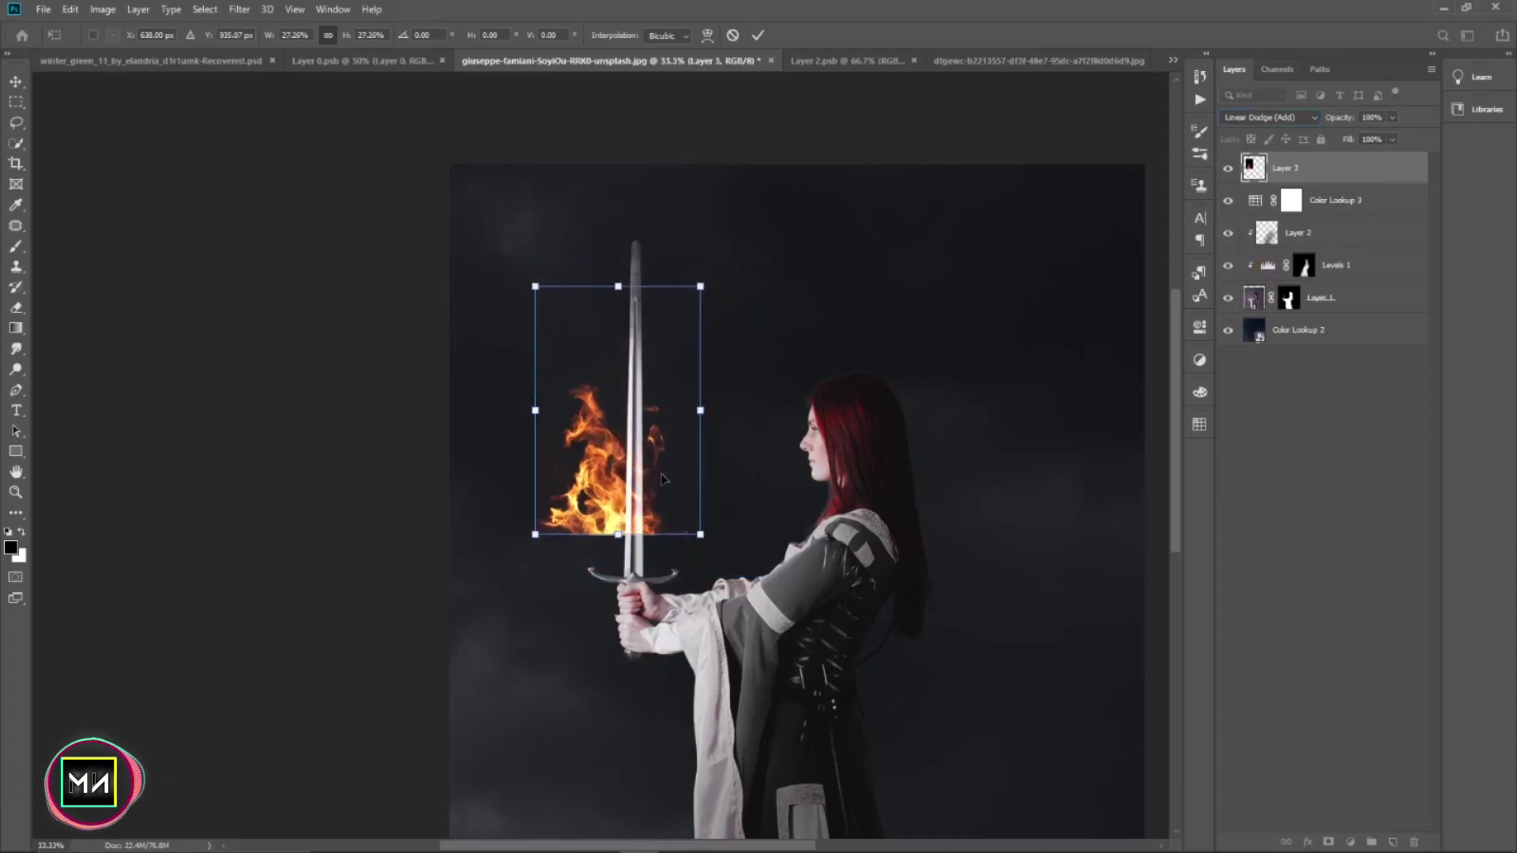
{"action": "left_click_drag", "start_coordinate": [662, 478], "coordinate": [690, 521]}
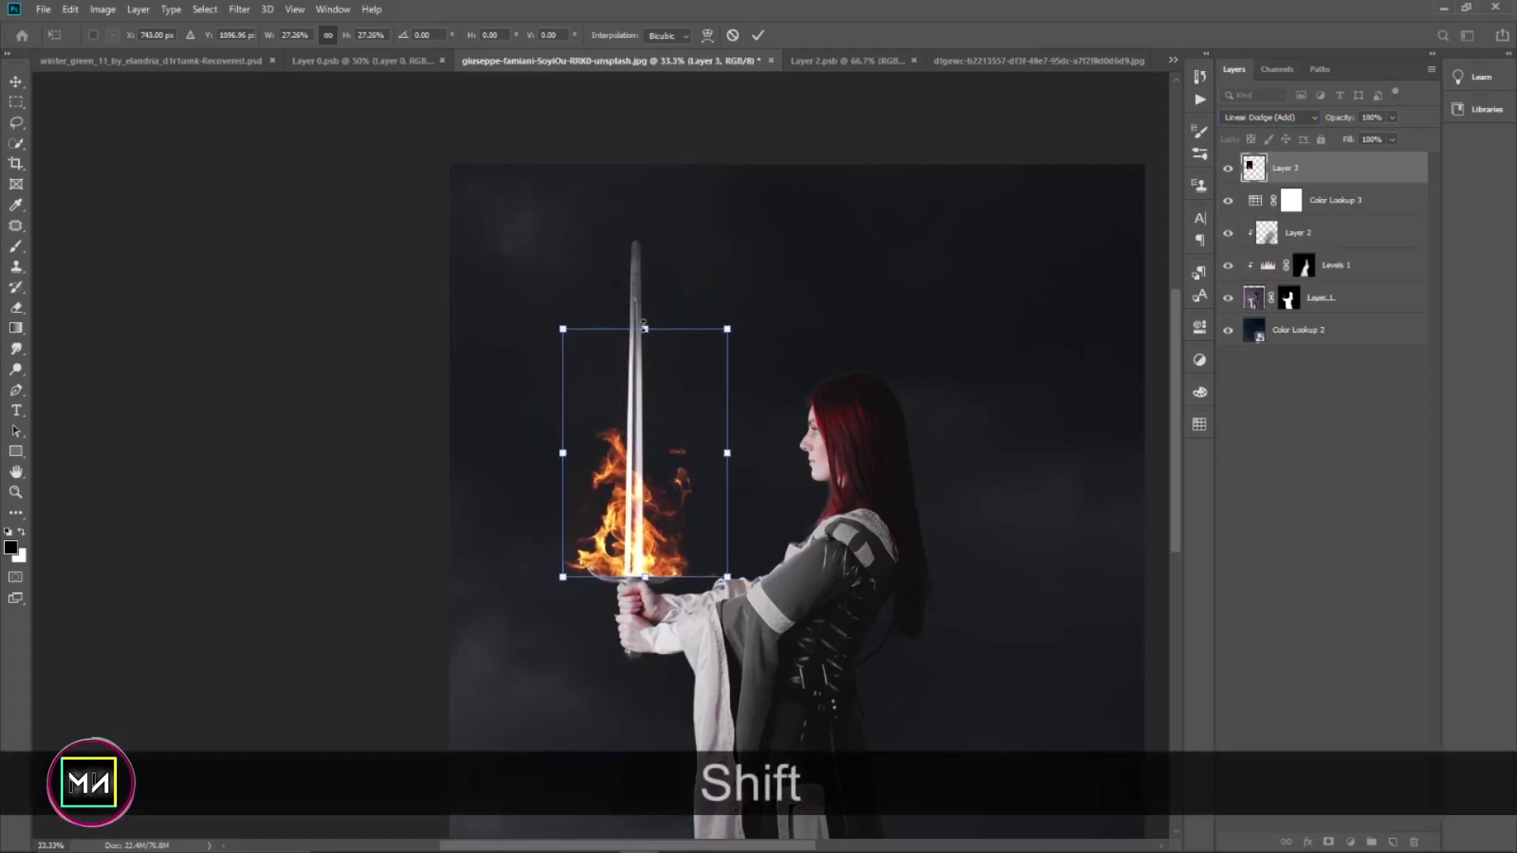
- Slant and stretch the flames upward so they run along the whole blade
{"action": "left_click_drag", "start_coordinate": [644, 327], "coordinate": [644, 79]}
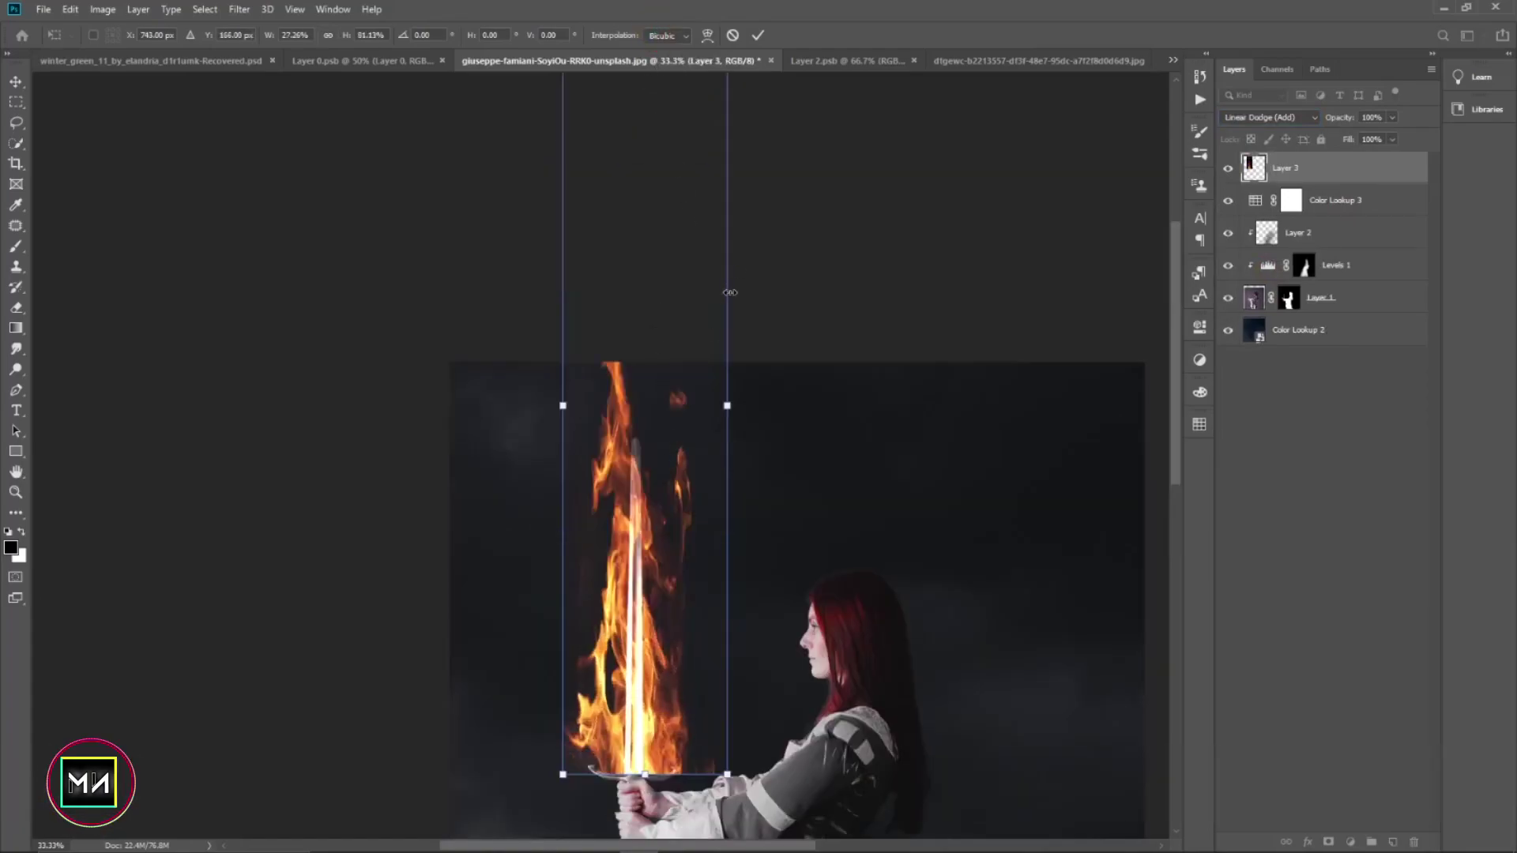
{"action": "key", "text": "ctrl+z"}
{"action": "left_click_drag", "start_coordinate": [640, 514], "coordinate": [655, 271]}
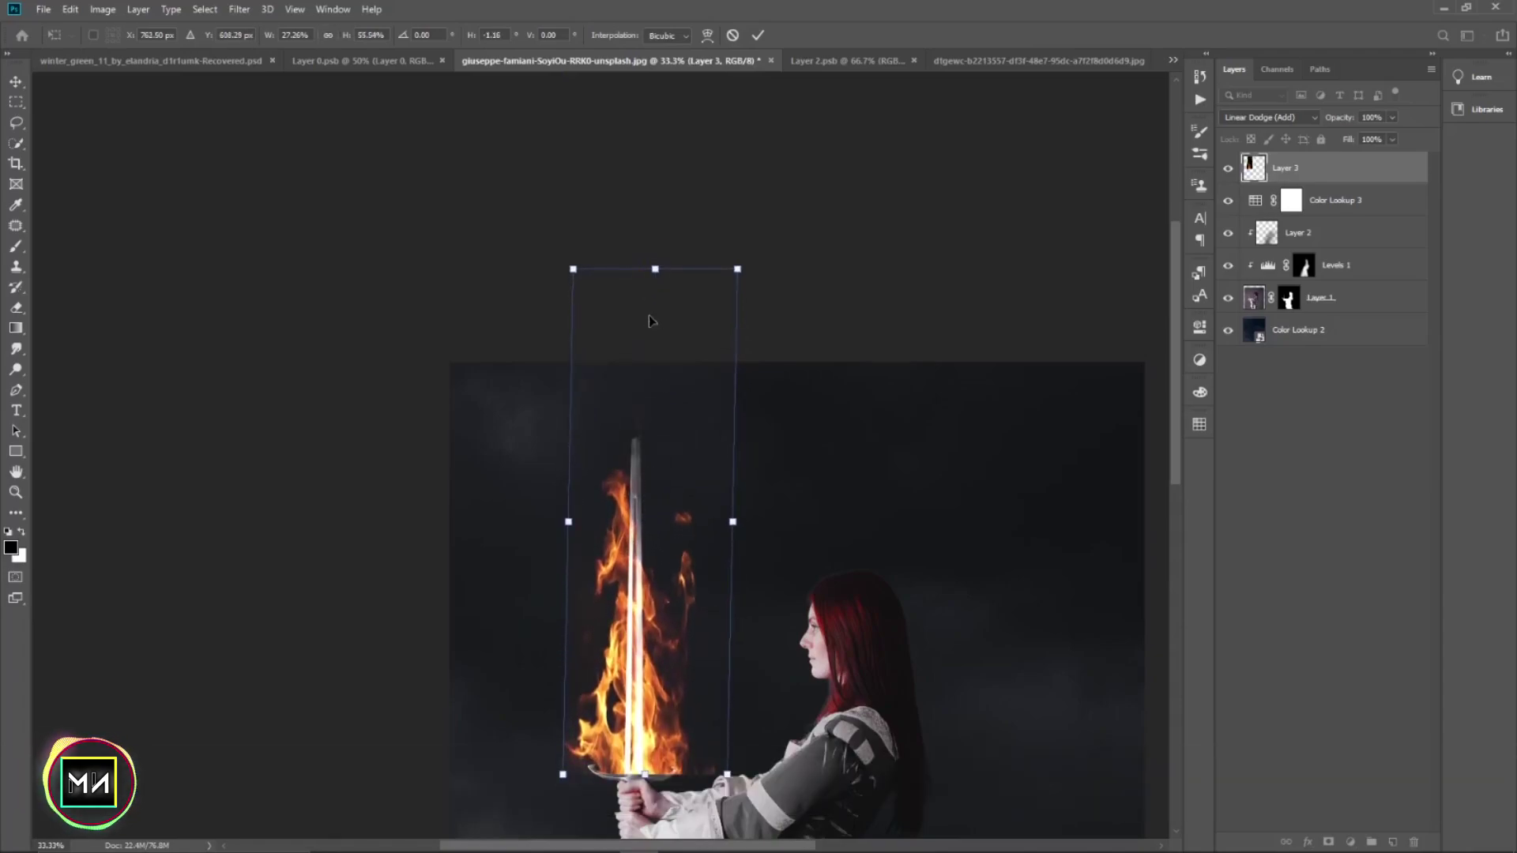
{"action": "left_click_drag", "start_coordinate": [653, 268], "coordinate": [650, 247]}
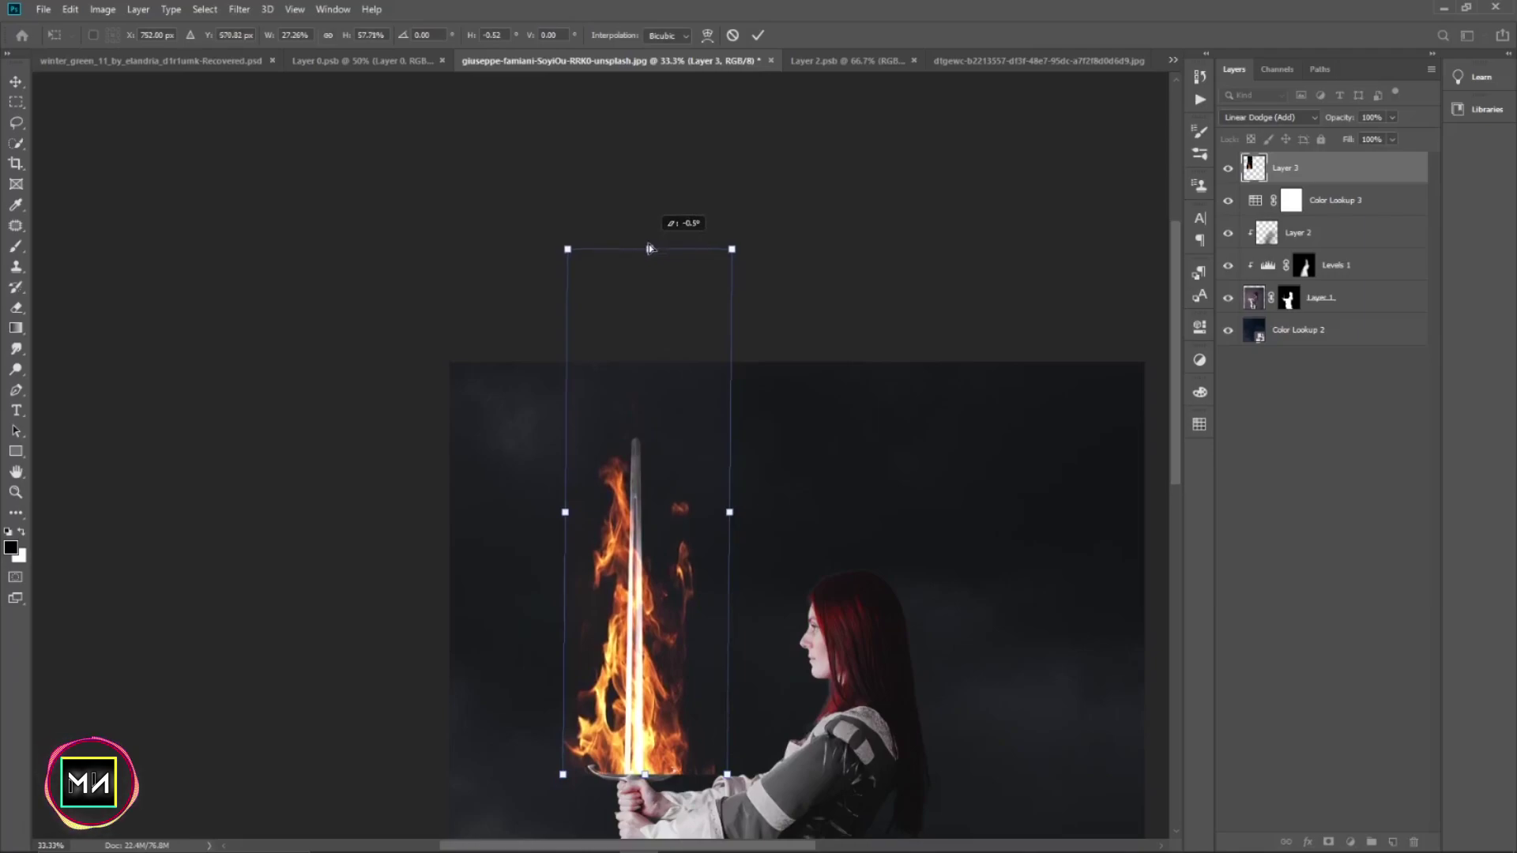
{"action": "key", "text": "Return"}
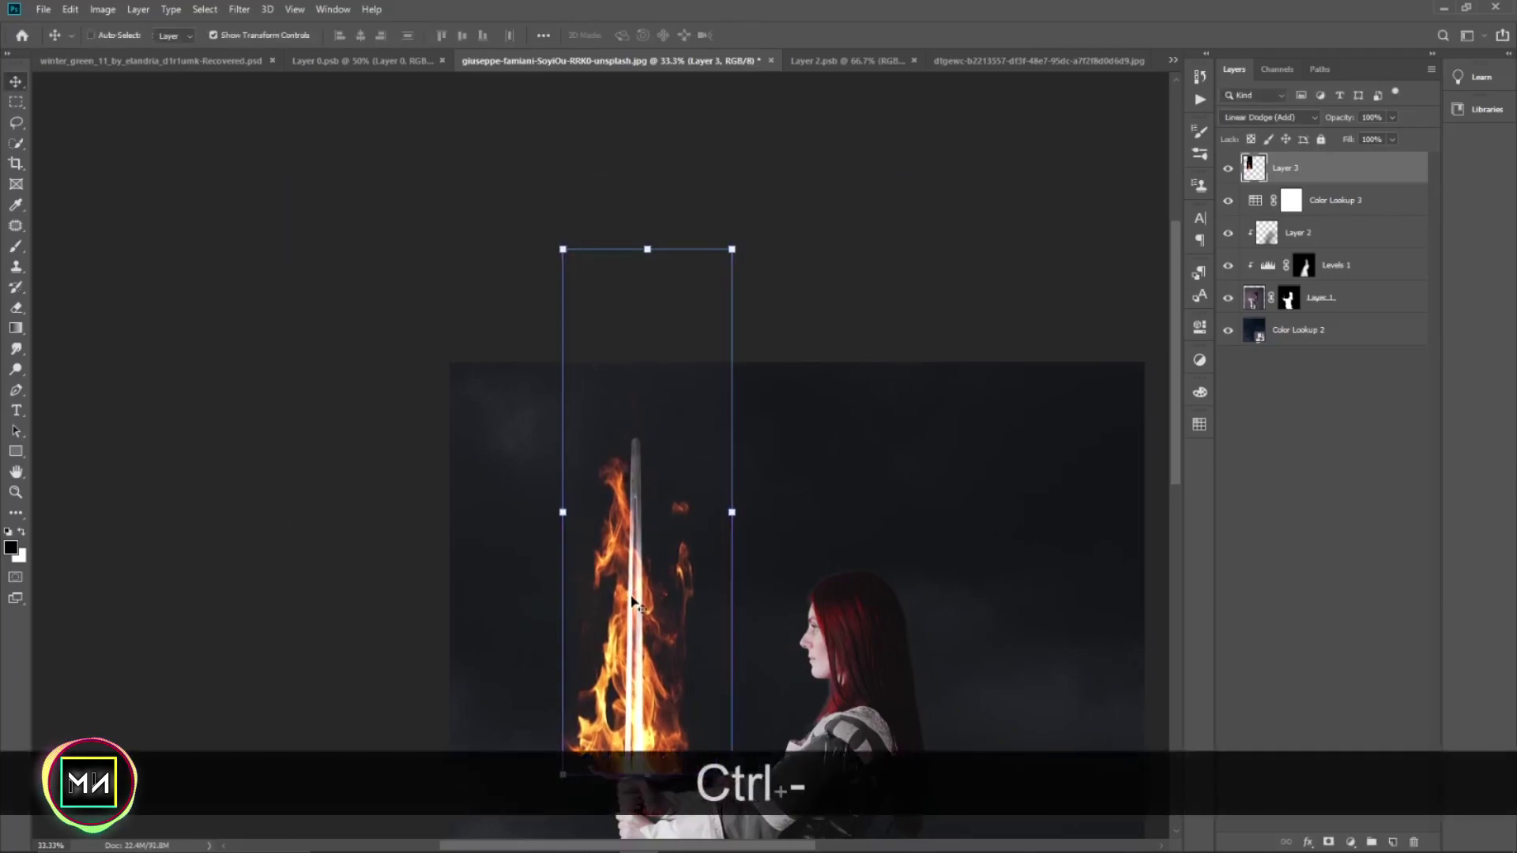
{"action": "key", "text": "ctrl+minus"}
{"action": "key", "text": "ctrl+minus"}
{"action": "key", "text": "ctrl+minus"}
{"action": "key", "text": "ctrl+0"}
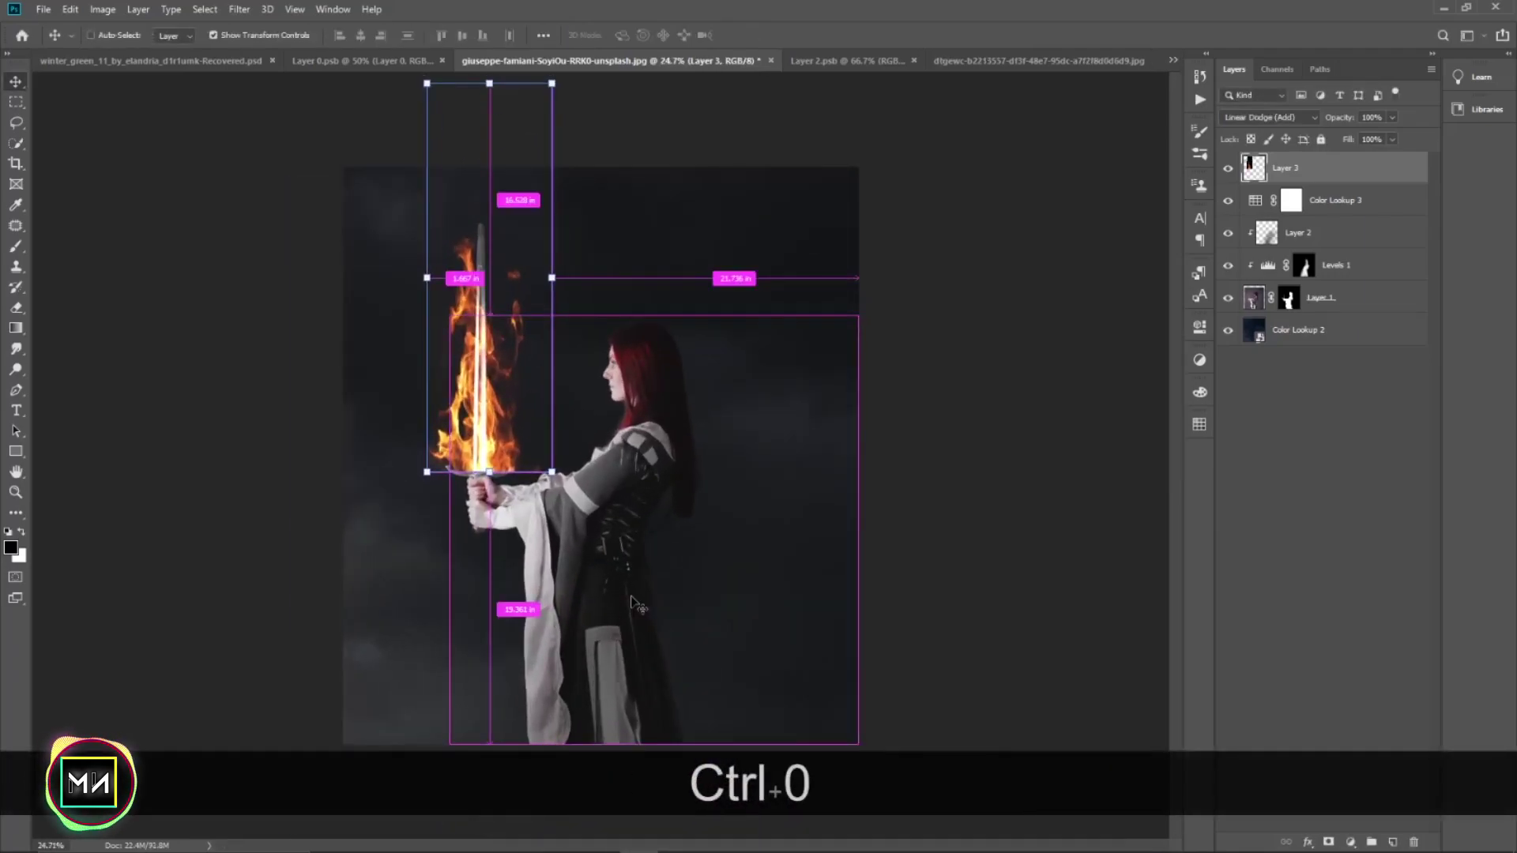
{"action": "left_click", "coordinate": [1094, 626], "text": "ctrl"}
- Add a white layer mask to the fire layer and zoom in on the flaming sword
{"action": "left_click", "coordinate": [506, 257]}
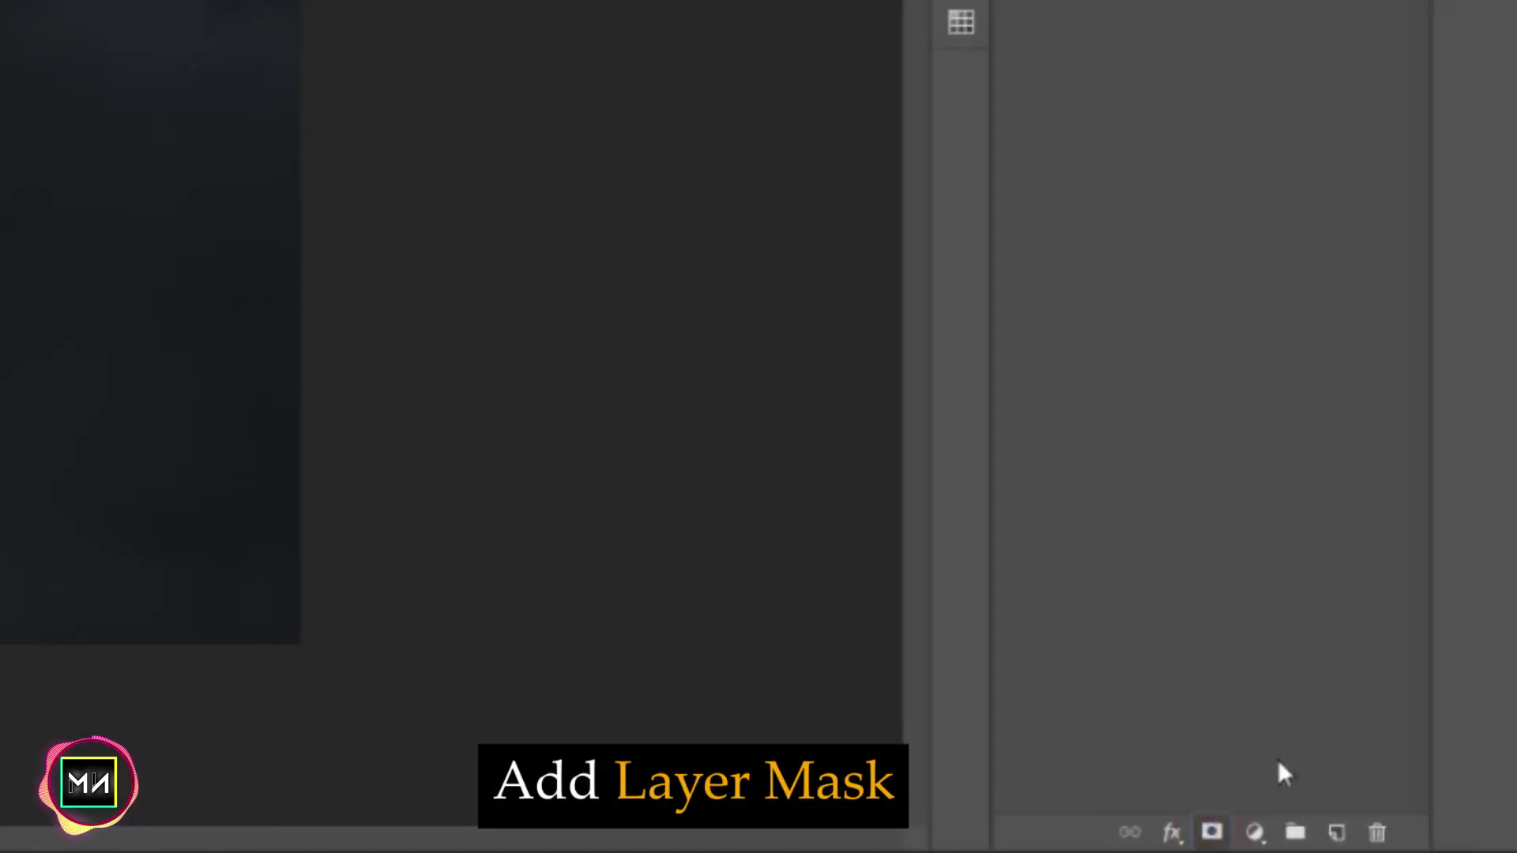
{"action": "left_click", "coordinate": [1223, 837]}
{"action": "key", "text": "ctrl+equal"}
{"action": "key", "text": "ctrl+equal"}
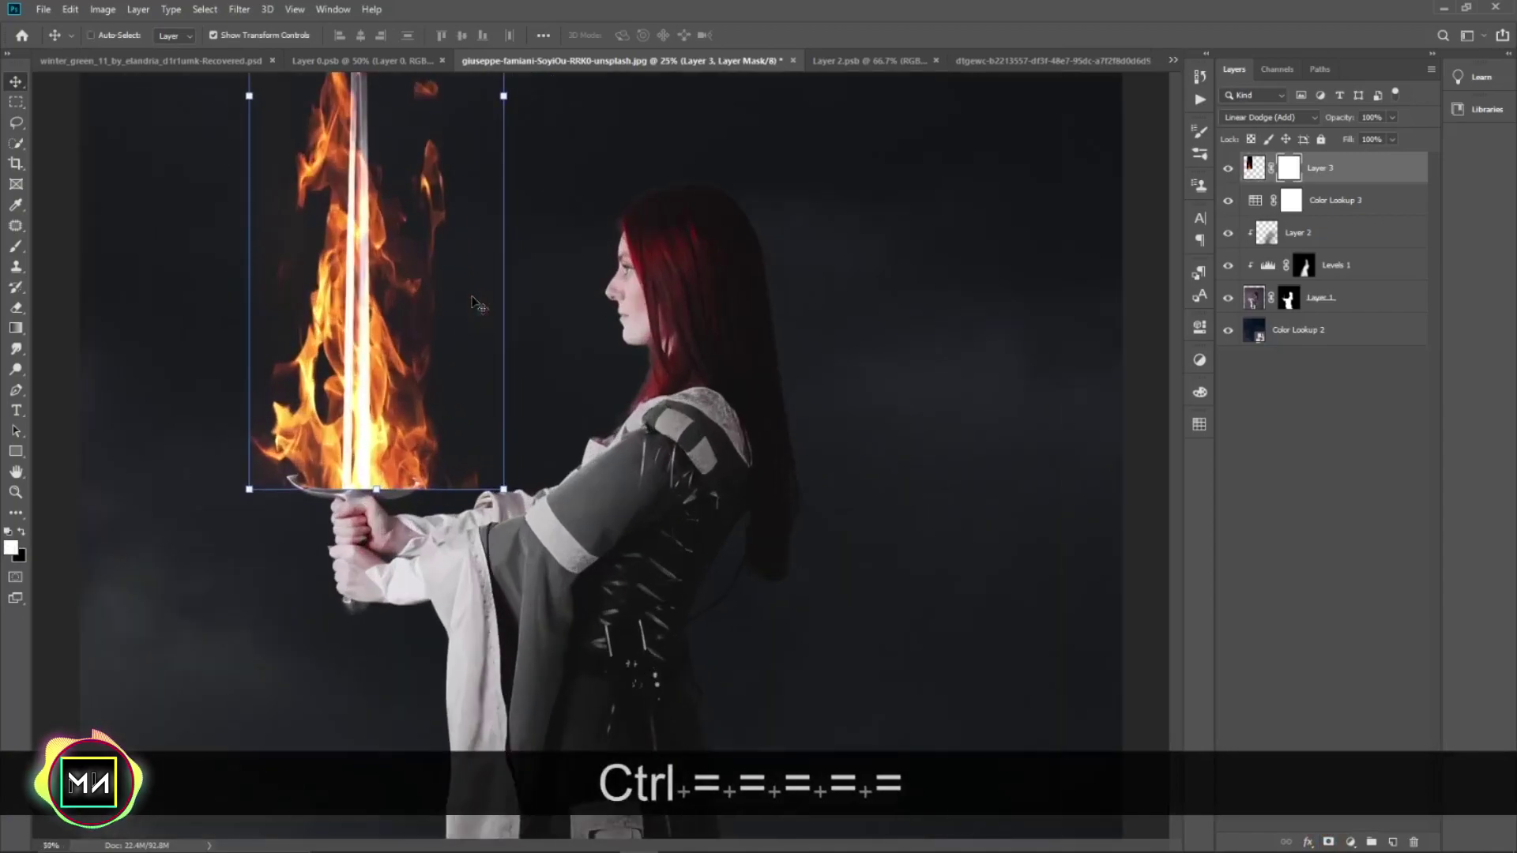
{"action": "key", "text": "ctrl+equal"}
{"action": "left_click_drag", "start_coordinate": [407, 159], "coordinate": [538, 387]}
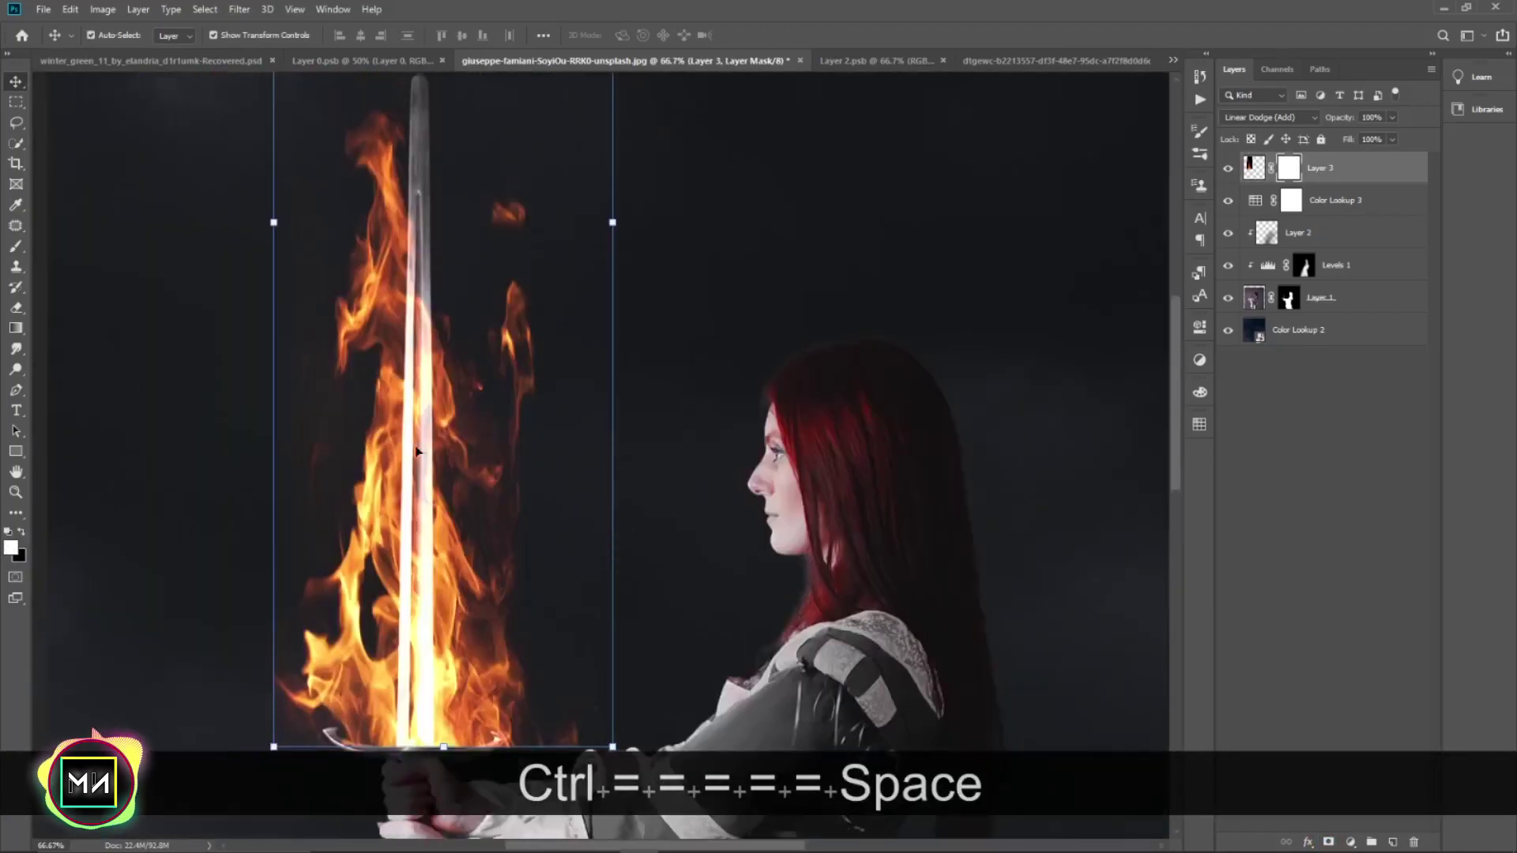
- Paint out the stray lower-left flame edges on the mask with a small soft black brush
{"action": "key", "text": "b"}
{"action": "key", "text": "bracketleft"}
{"action": "key", "text": "bracketleft"}
{"action": "key", "text": "bracketleft"}
{"action": "key", "text": "bracketleft"}
{"action": "key", "text": "bracketleft"}
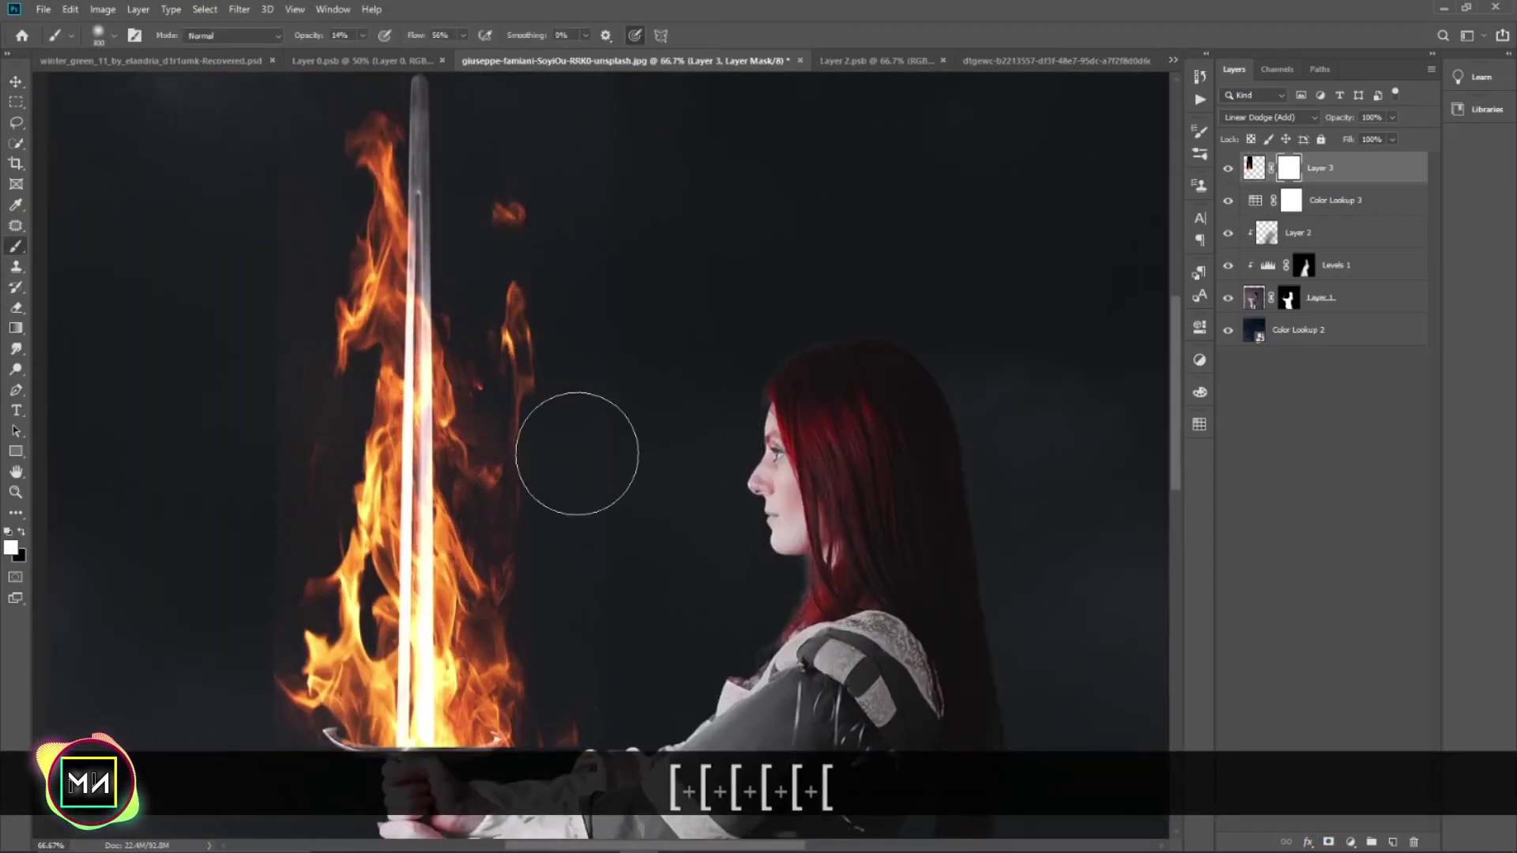
{"action": "key", "text": "bracketleft"}
{"action": "key", "text": "bracketleft"}
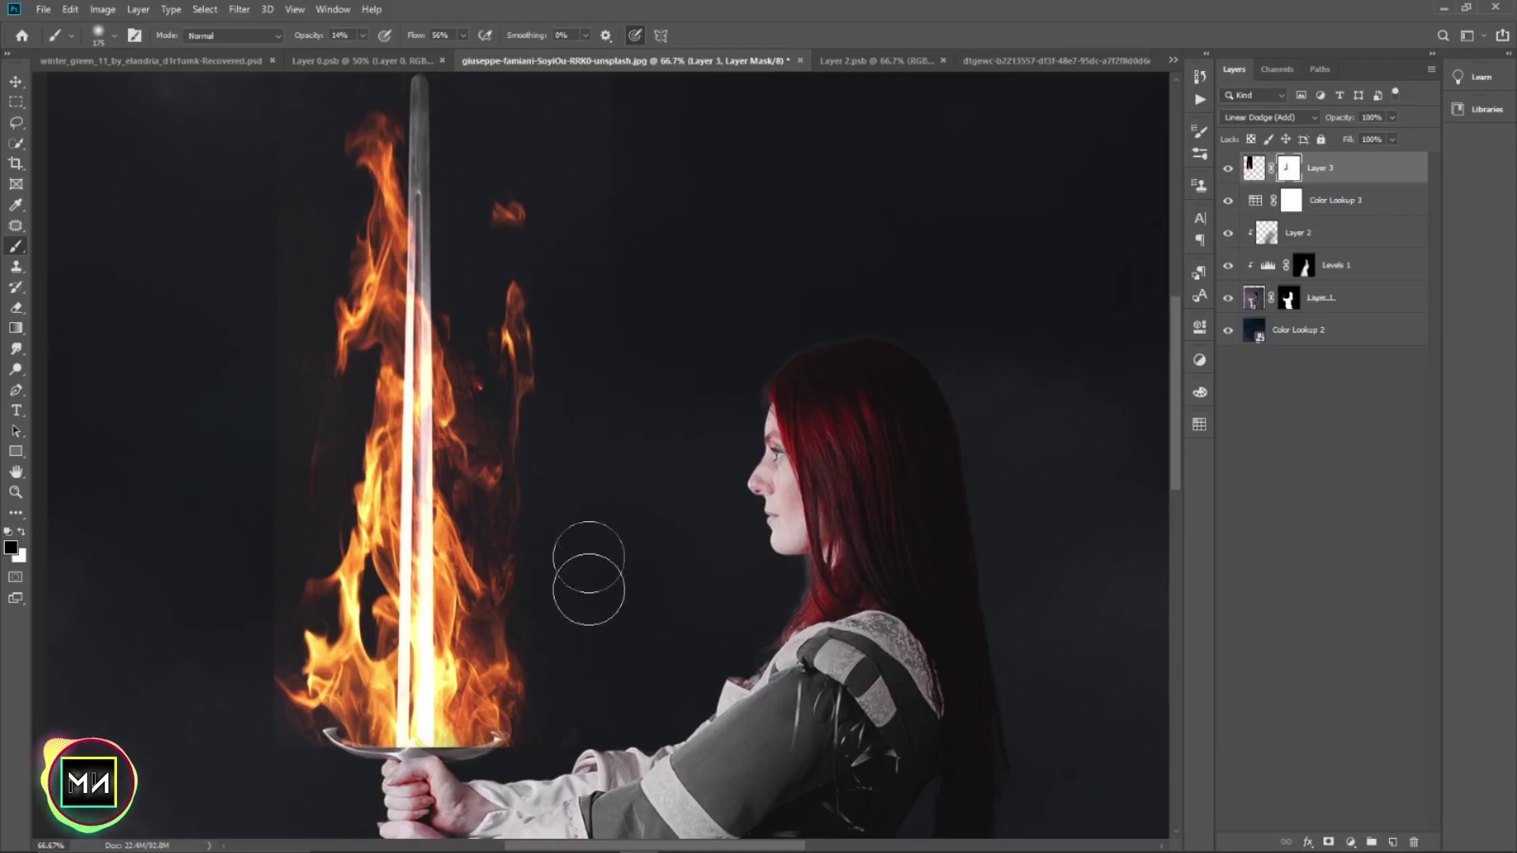
{"action": "key", "text": "bracketright"}
{"action": "key", "text": "bracketright"}
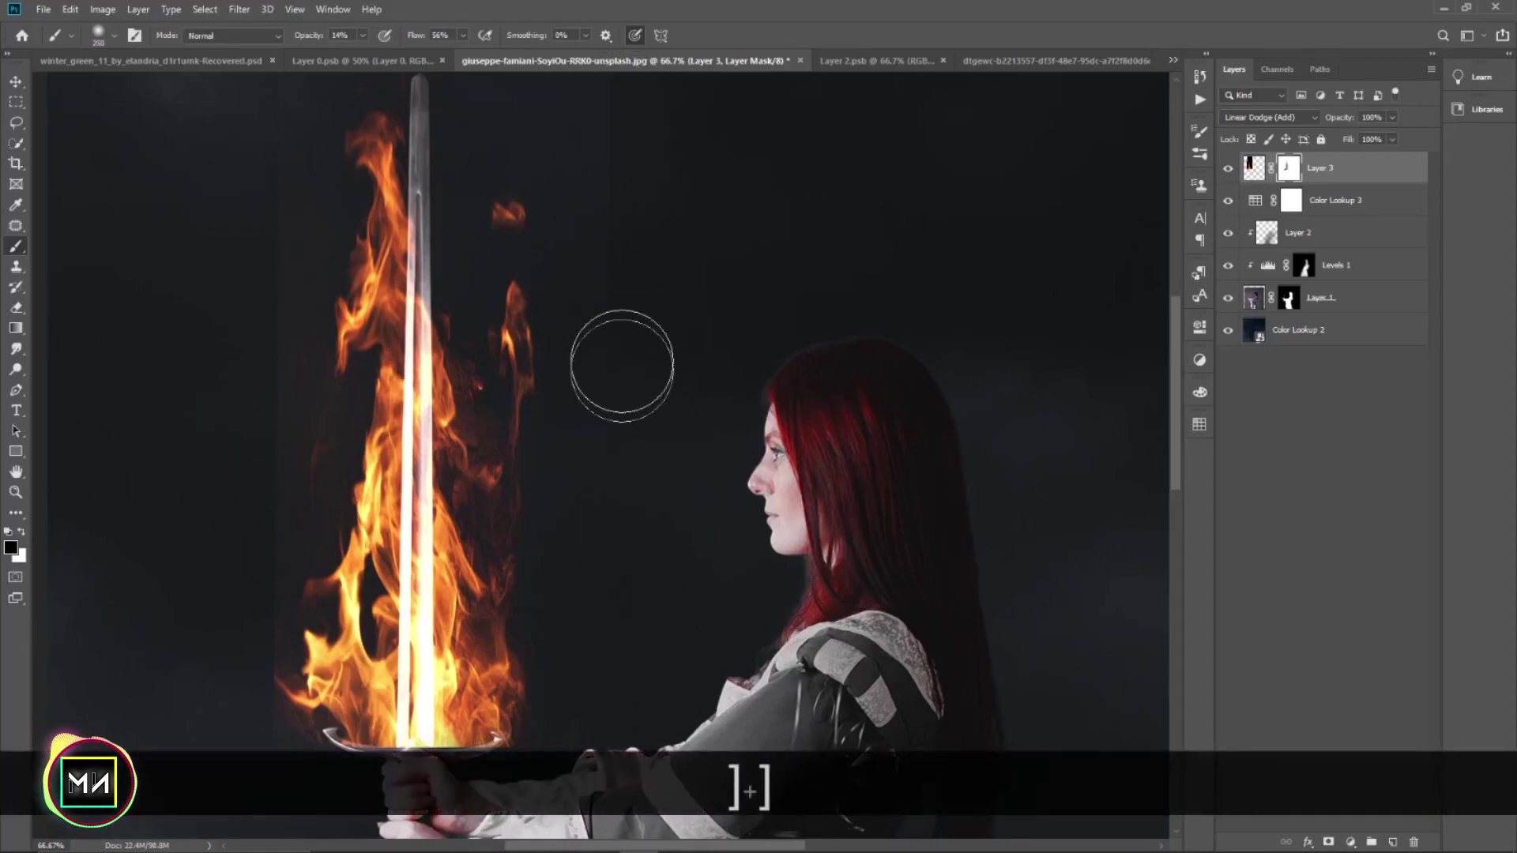
{"action": "left_click_drag", "start_coordinate": [598, 521], "coordinate": [620, 613]}
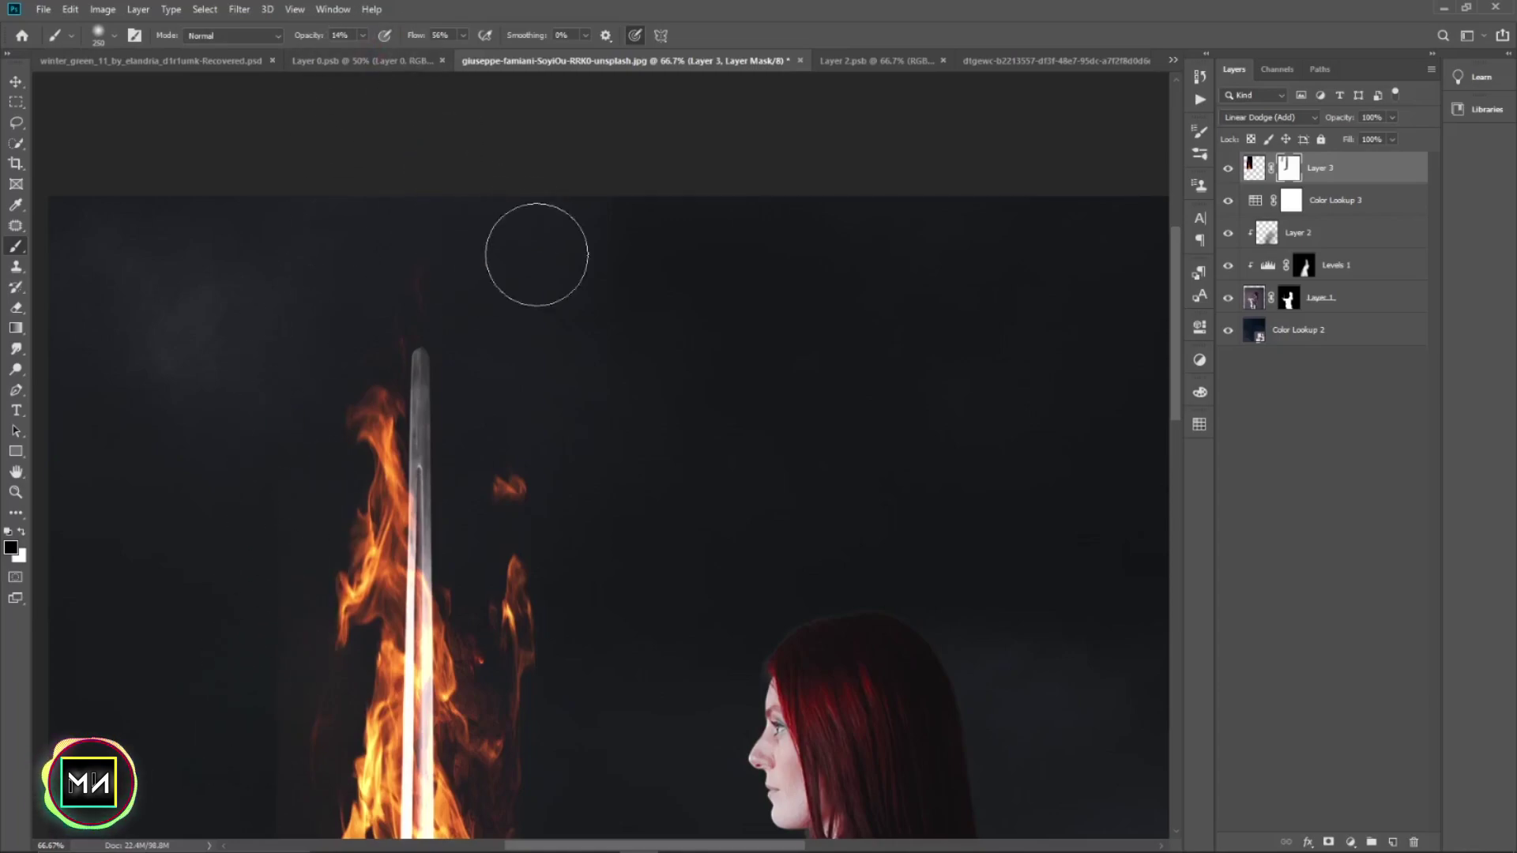
{"action": "left_click_drag", "start_coordinate": [494, 666], "coordinate": [629, 556]}
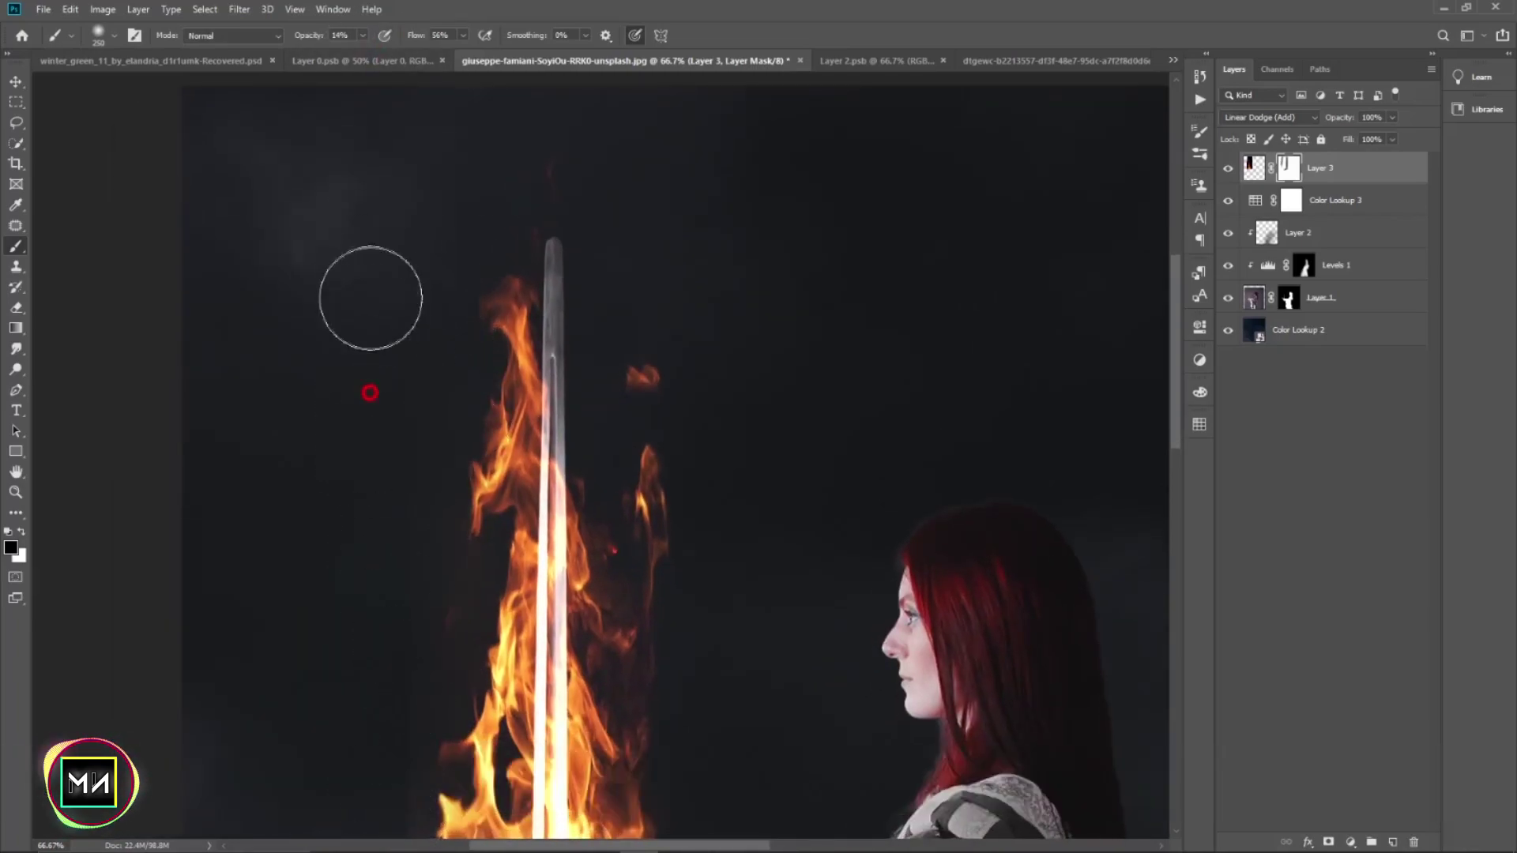
{"action": "left_click_drag", "start_coordinate": [390, 643], "coordinate": [431, 392]}
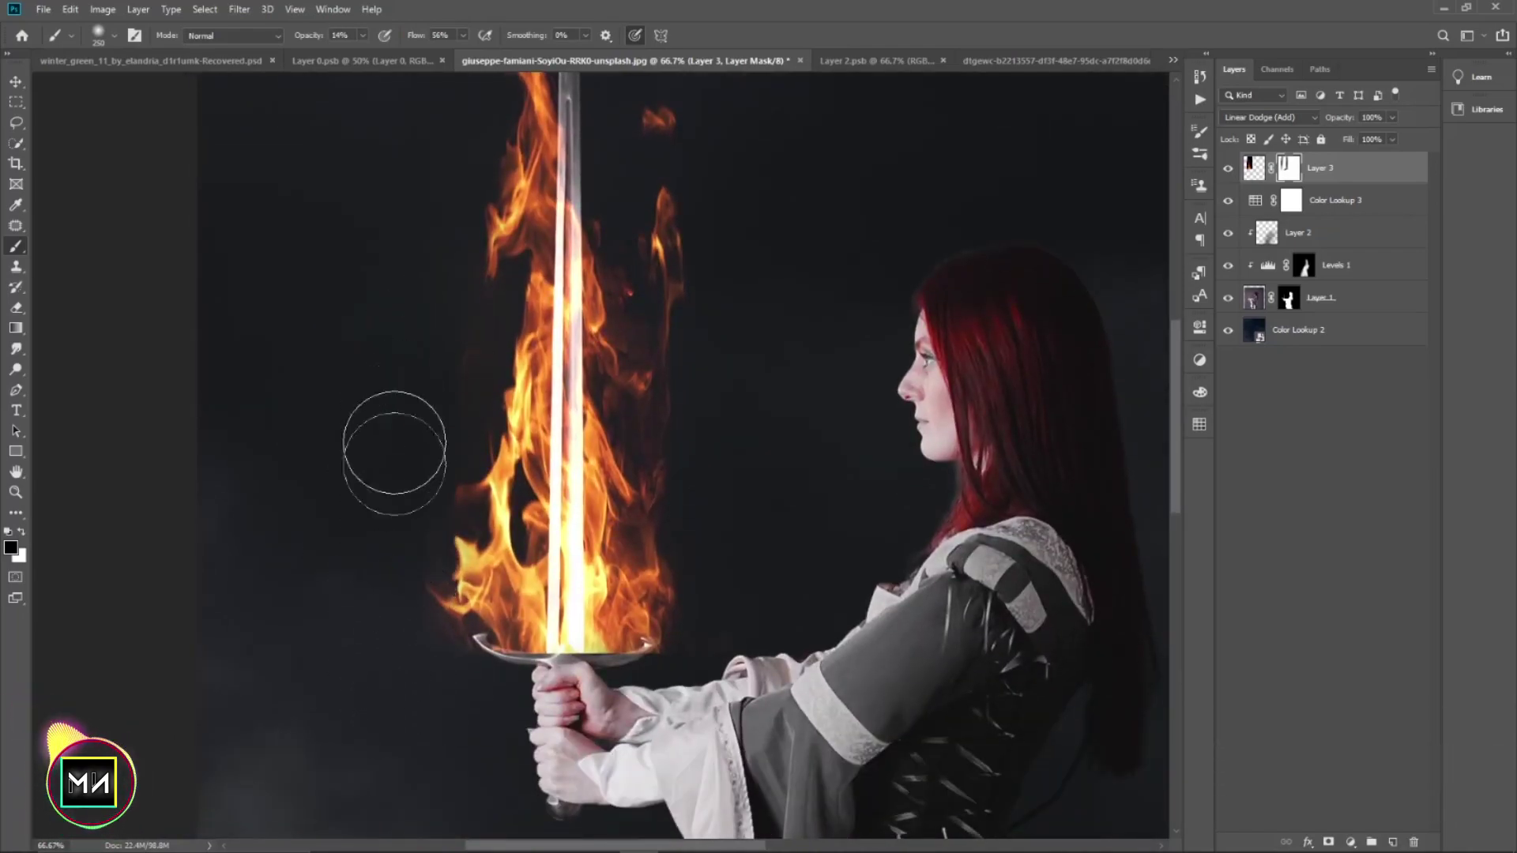
{"action": "mouse_move", "coordinate": [395, 454]}
{"action": "left_mouse_down"}
{"action": "mouse_move", "coordinate": [431, 685]}
{"action": "mouse_move", "coordinate": [612, 721]}
{"action": "left_mouse_up"}
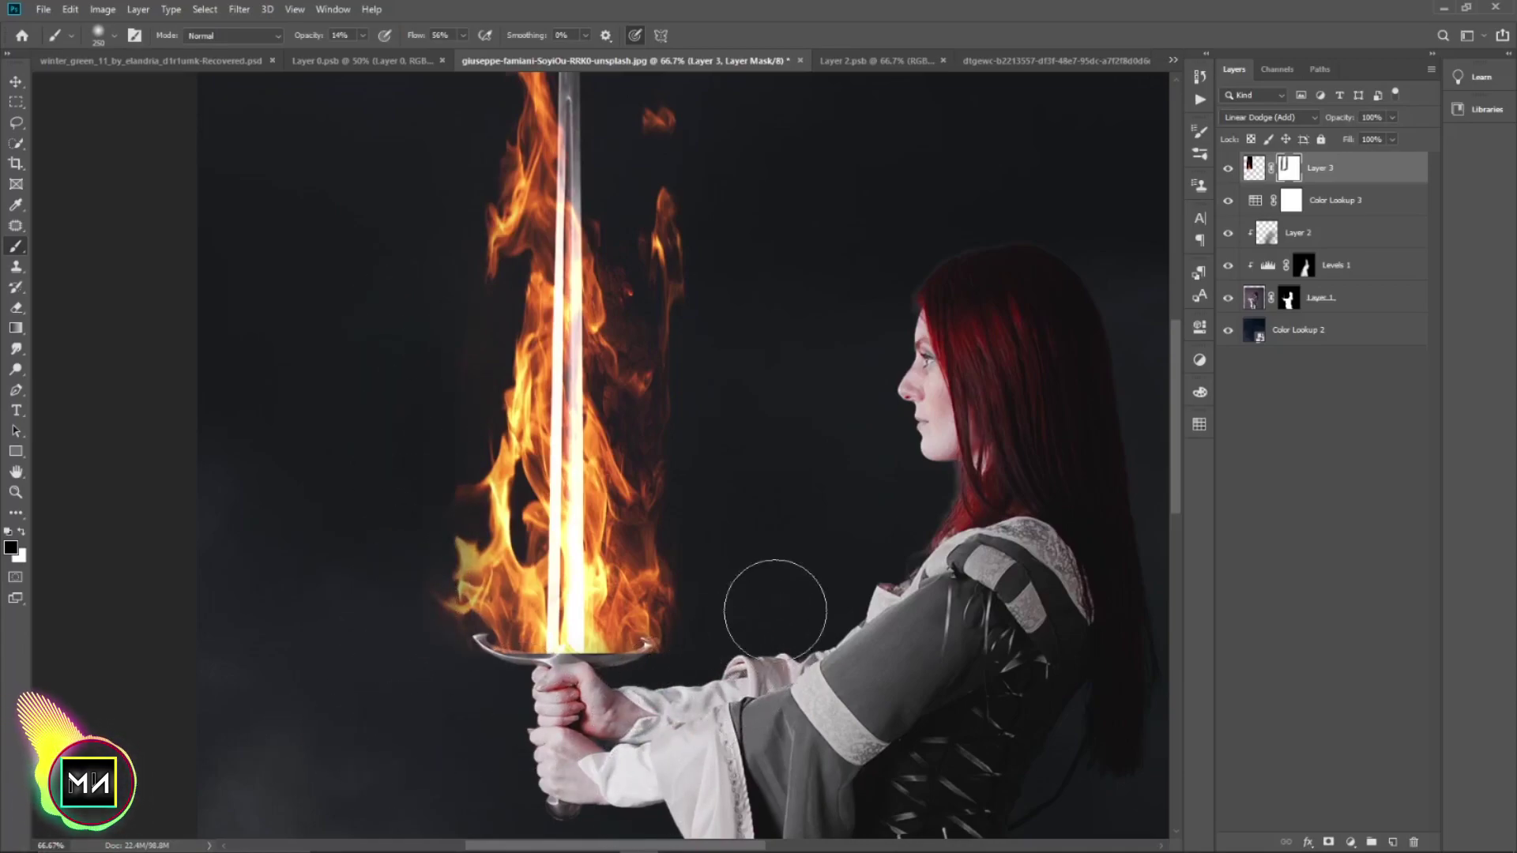
- Refine the mask around the hilt and hands with a smaller brush, then view the whole image
{"action": "key", "text": "ctrl+equal"}
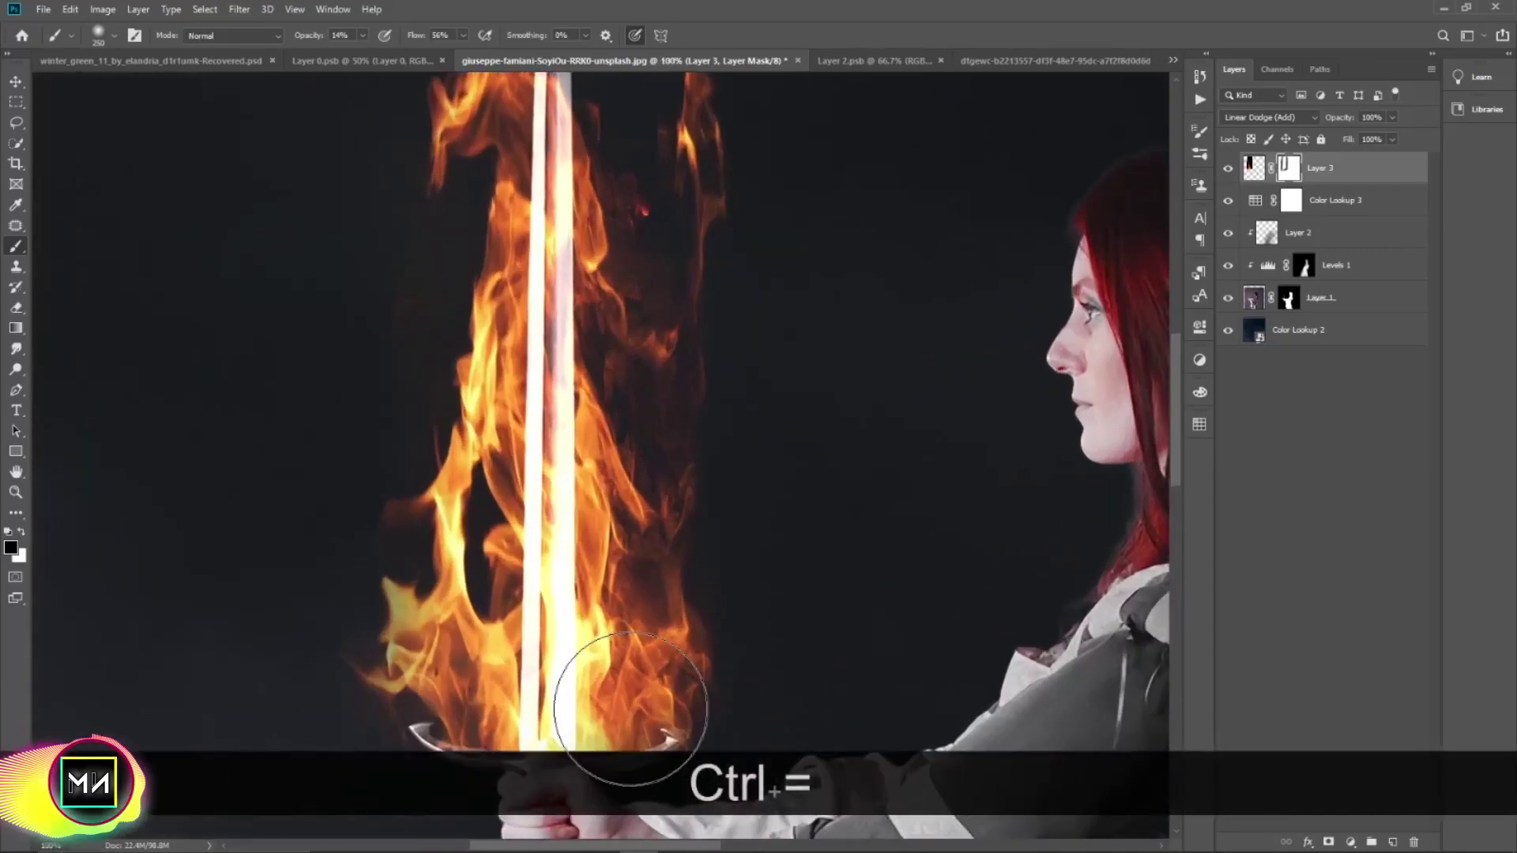
{"action": "key", "text": "bracketleft"}
{"action": "key", "text": "bracketleft"}
{"action": "key", "text": "bracketleft"}
{"action": "key", "text": "space"}
{"action": "left_click_drag", "start_coordinate": [668, 702], "coordinate": [637, 498]}
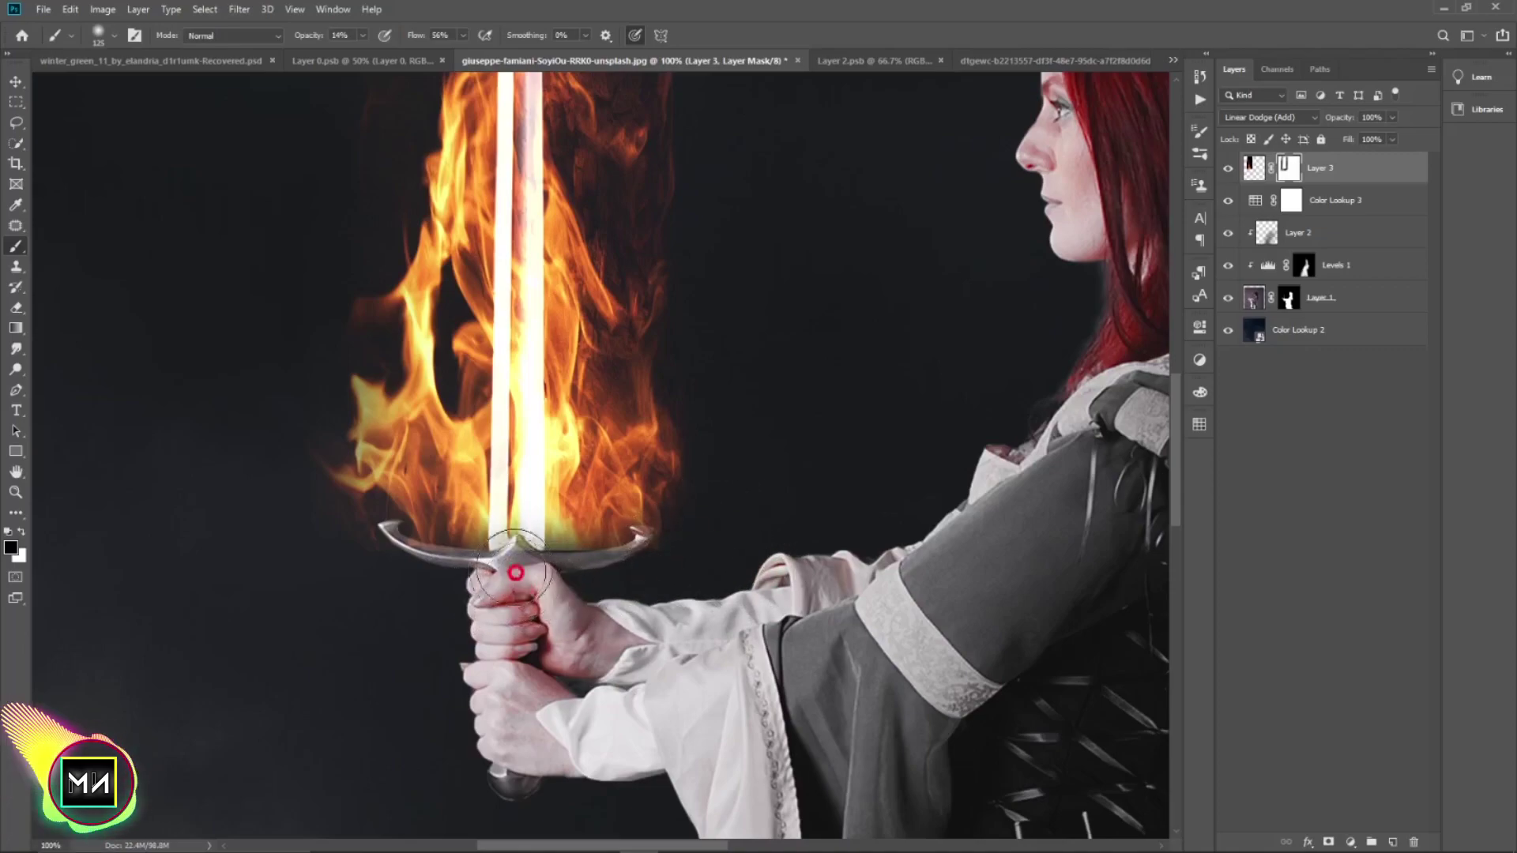
{"action": "key", "text": "ctrl+minus"}
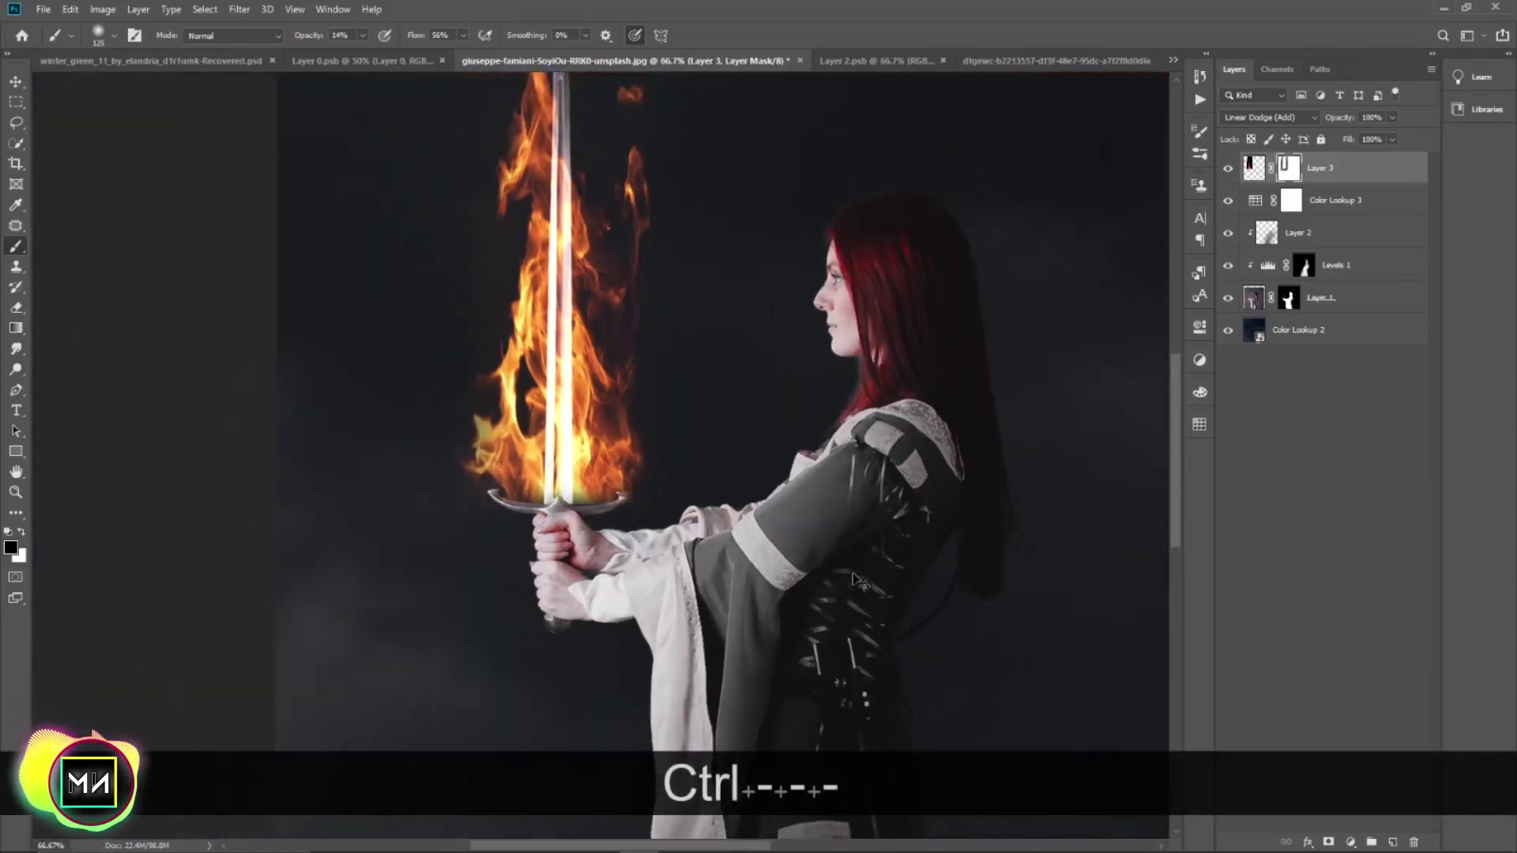
{"action": "key", "text": "ctrl+minus"}
{"action": "key", "text": "ctrl+minus"}
{"action": "key", "text": "ctrl+minus"}
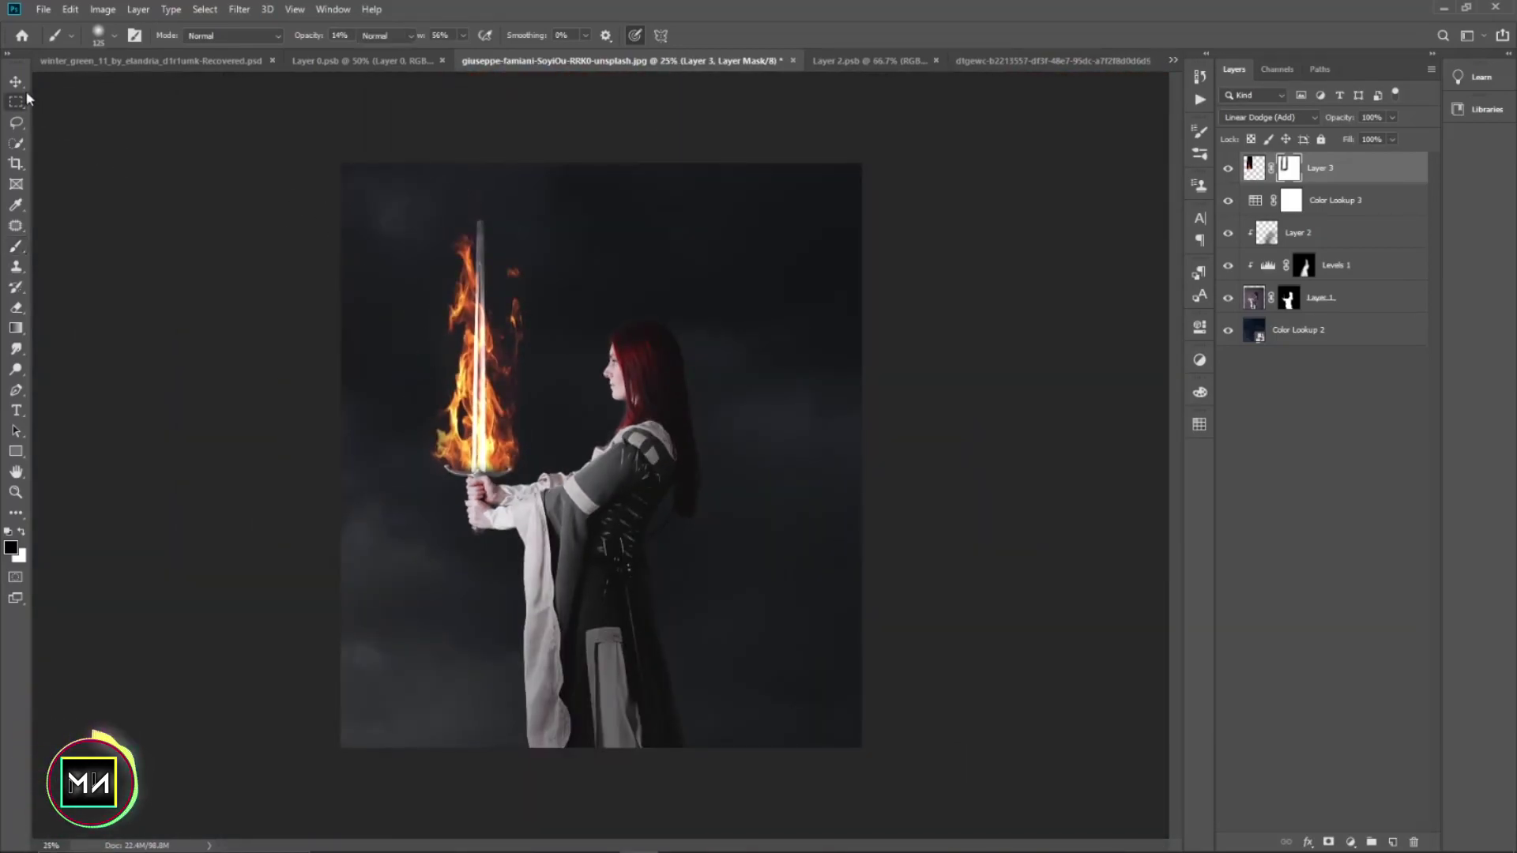
- Bring both lightning layers from the lightning document into the sword composite
{"action": "key", "text": "v"}
{"action": "left_click", "coordinate": [271, 126]}
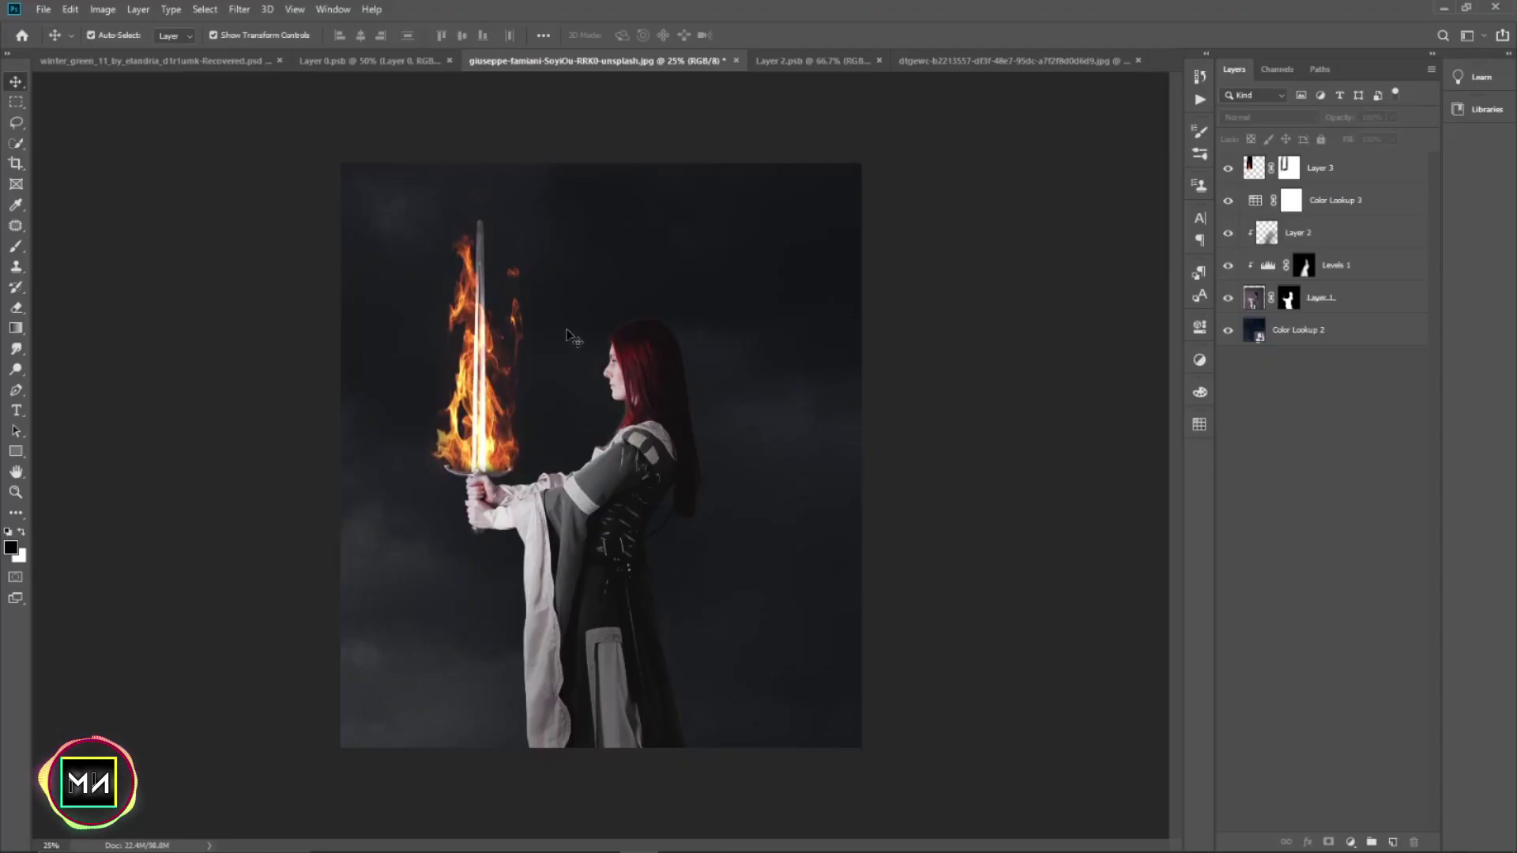
{"action": "left_click", "coordinate": [570, 336]}
{"action": "key", "text": "ctrl+Tab"}
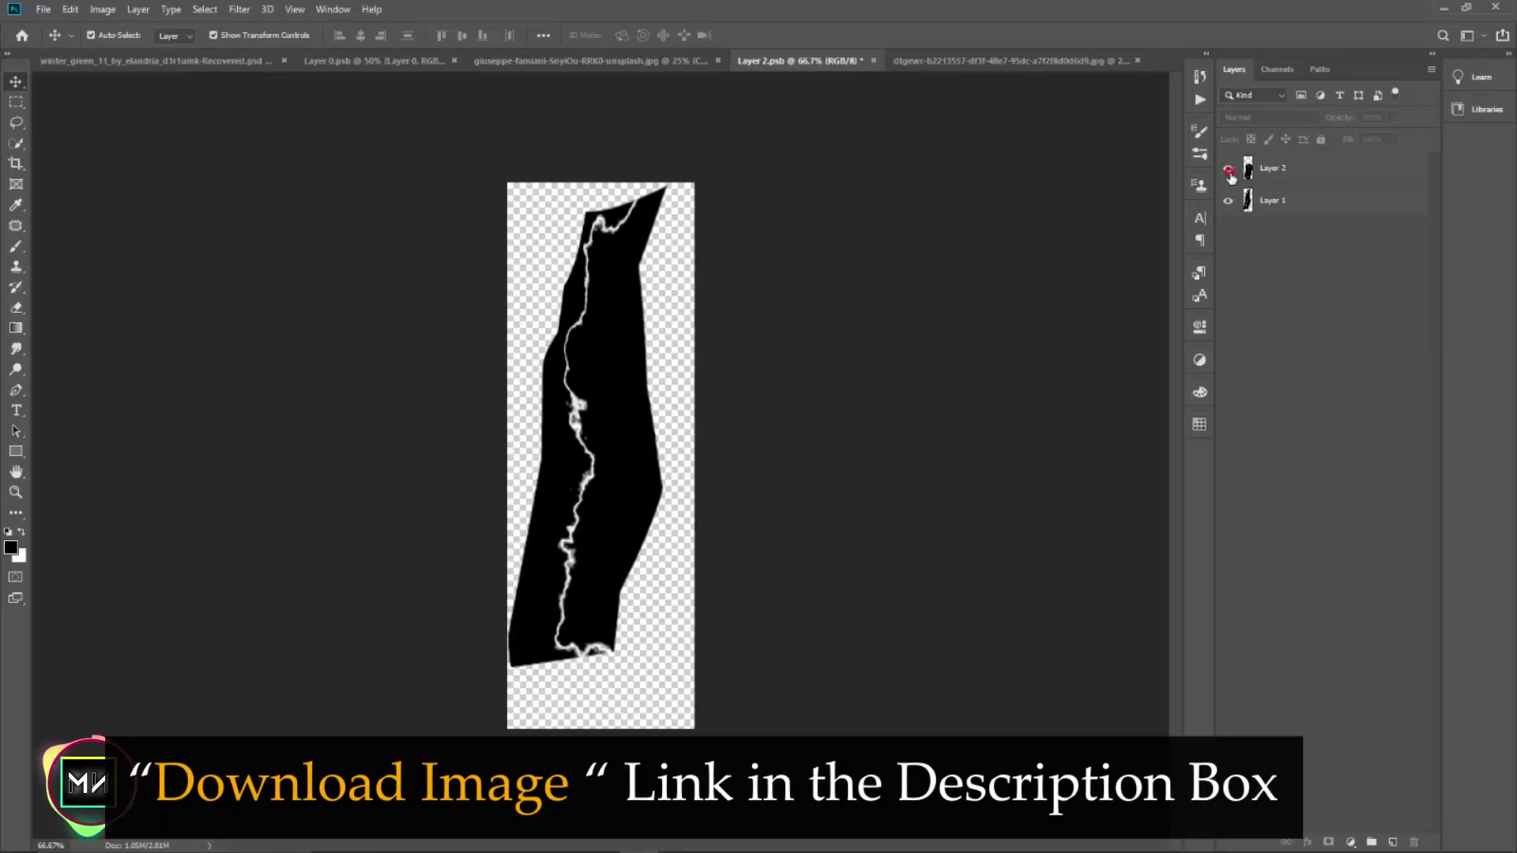
{"action": "left_click", "coordinate": [1227, 167]}
{"action": "left_click", "coordinate": [1227, 200]}
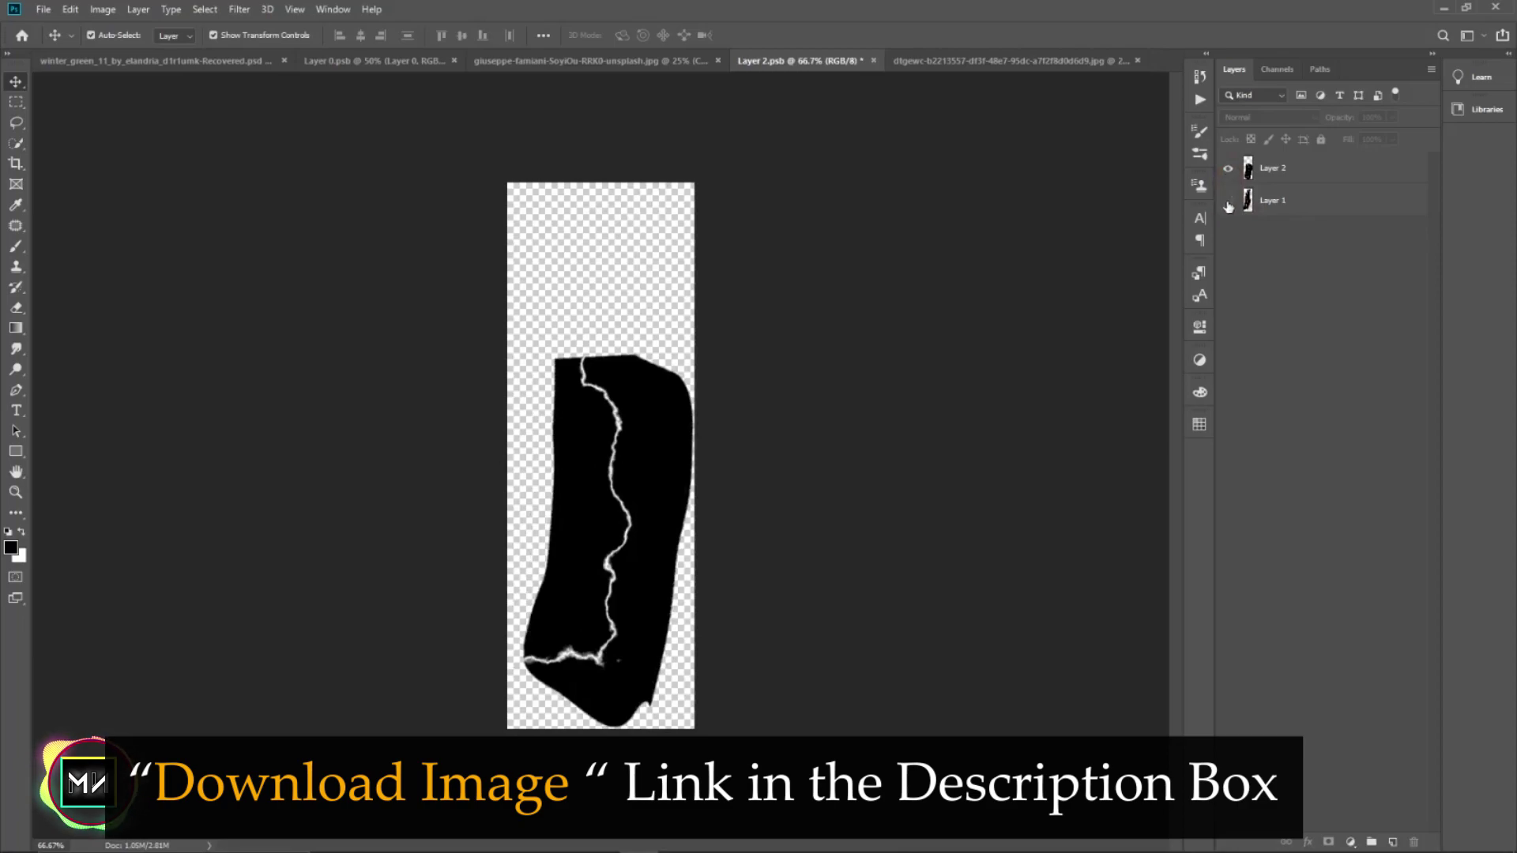
{"action": "left_click", "coordinate": [1225, 201]}
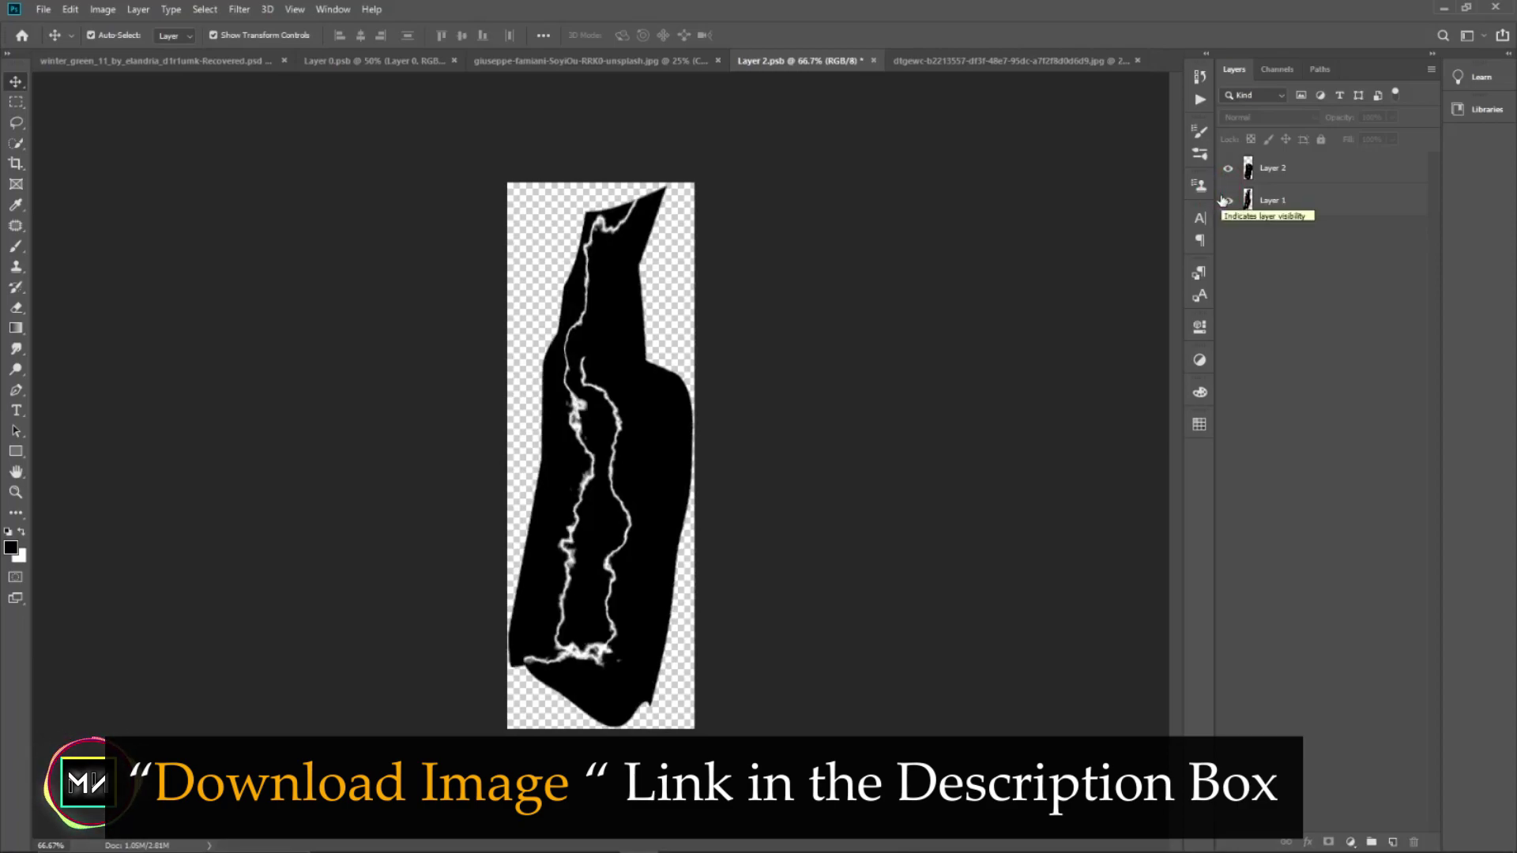
{"action": "left_click", "coordinate": [1381, 178]}
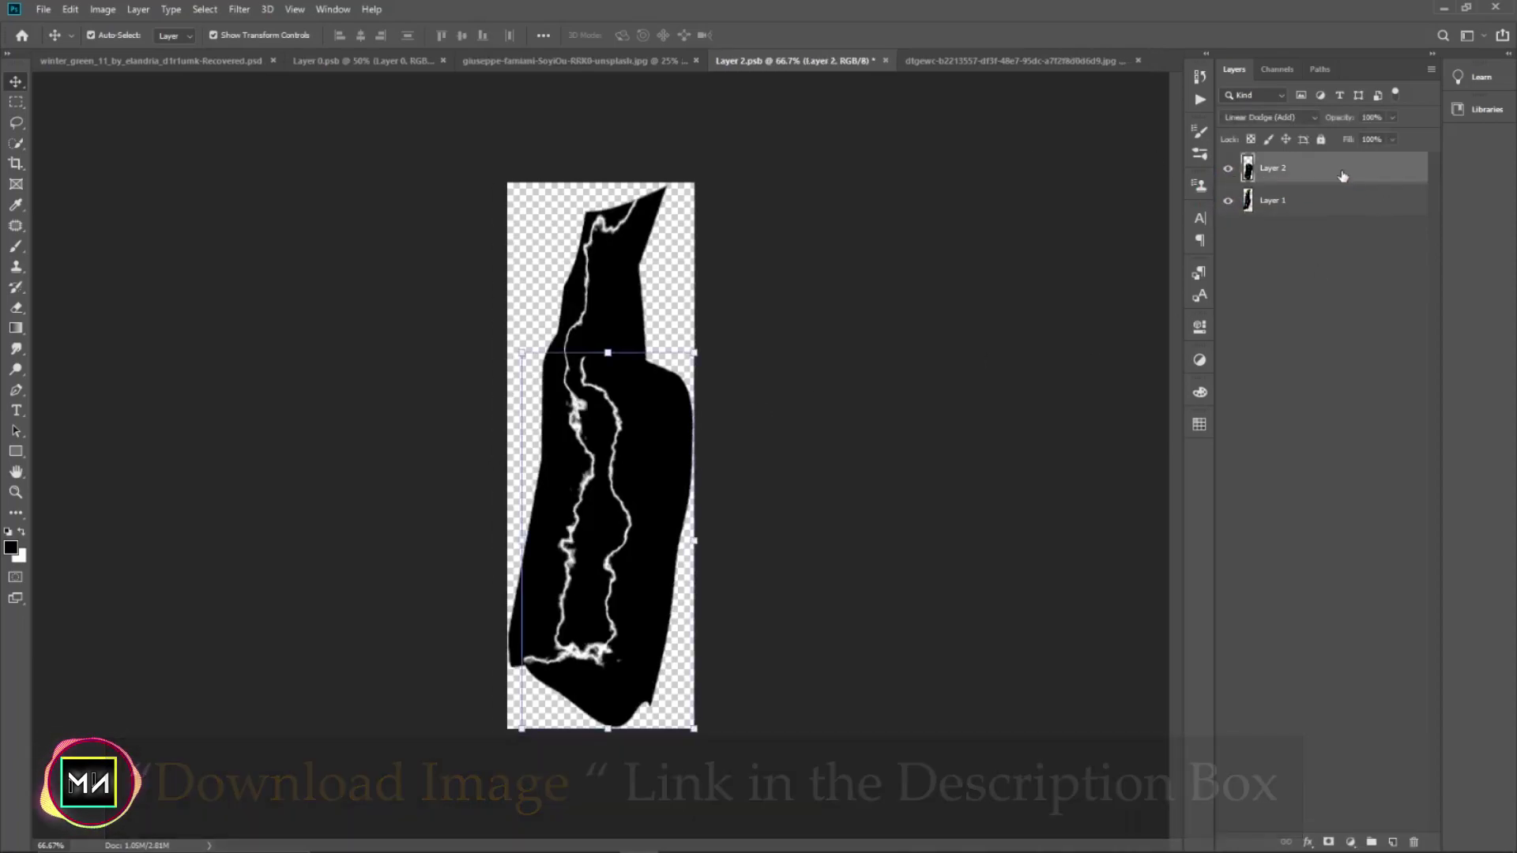
{"action": "mouse_move", "coordinate": [638, 401]}
{"action": "left_mouse_down"}
{"action": "mouse_move", "coordinate": [519, 56]}
{"action": "mouse_move", "coordinate": [493, 388]}
{"action": "left_mouse_up"}
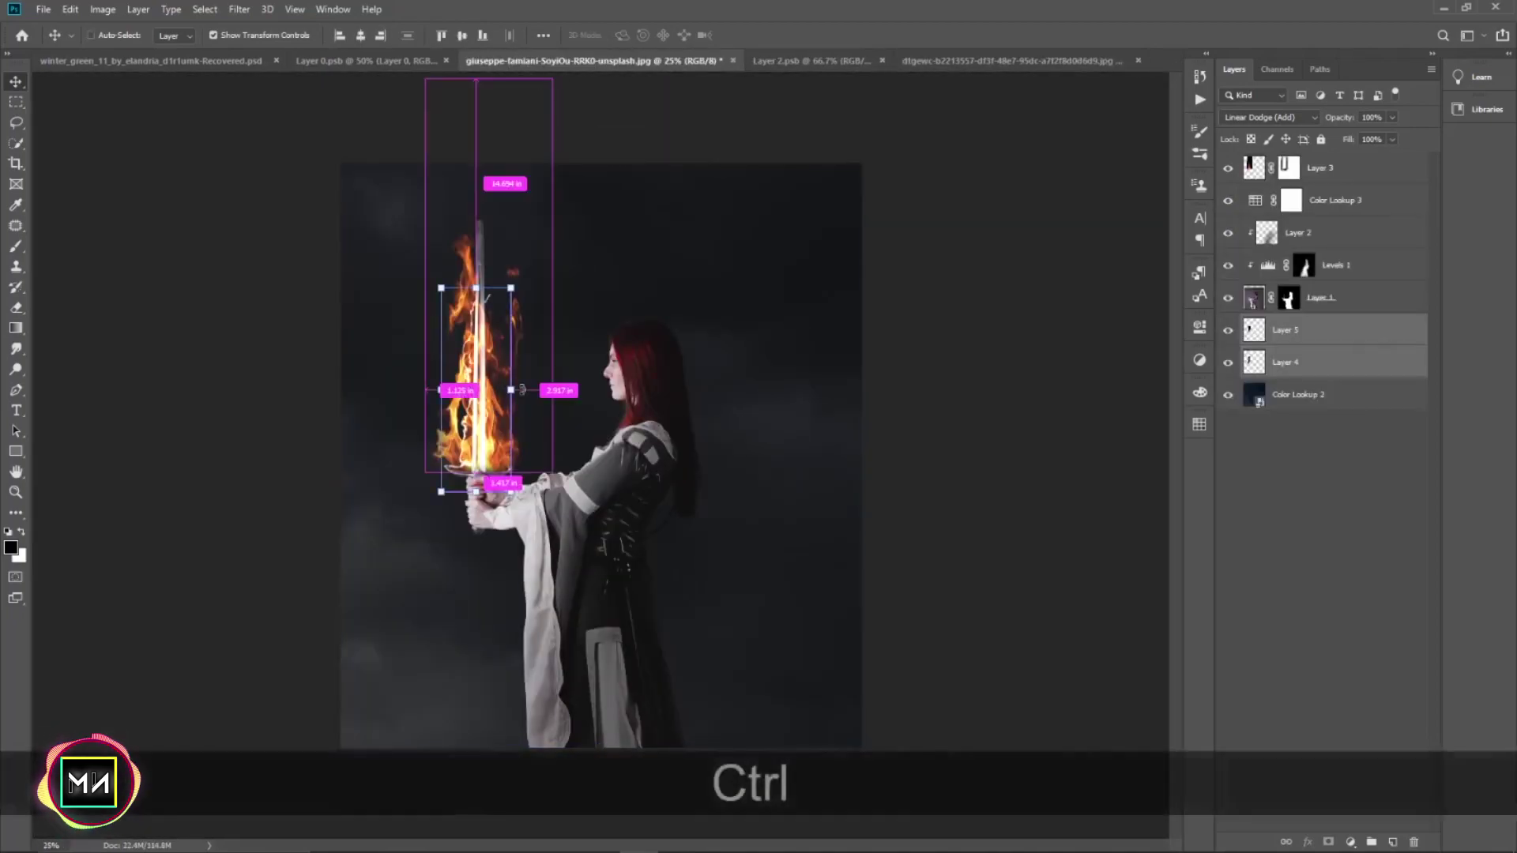
- Move the lightning to the top of the stack, scale it to sword size and tilt it along the blade
{"action": "key", "text": "ctrl+equal"}
{"action": "left_click_drag", "start_coordinate": [1342, 329], "coordinate": [1335, 158]}
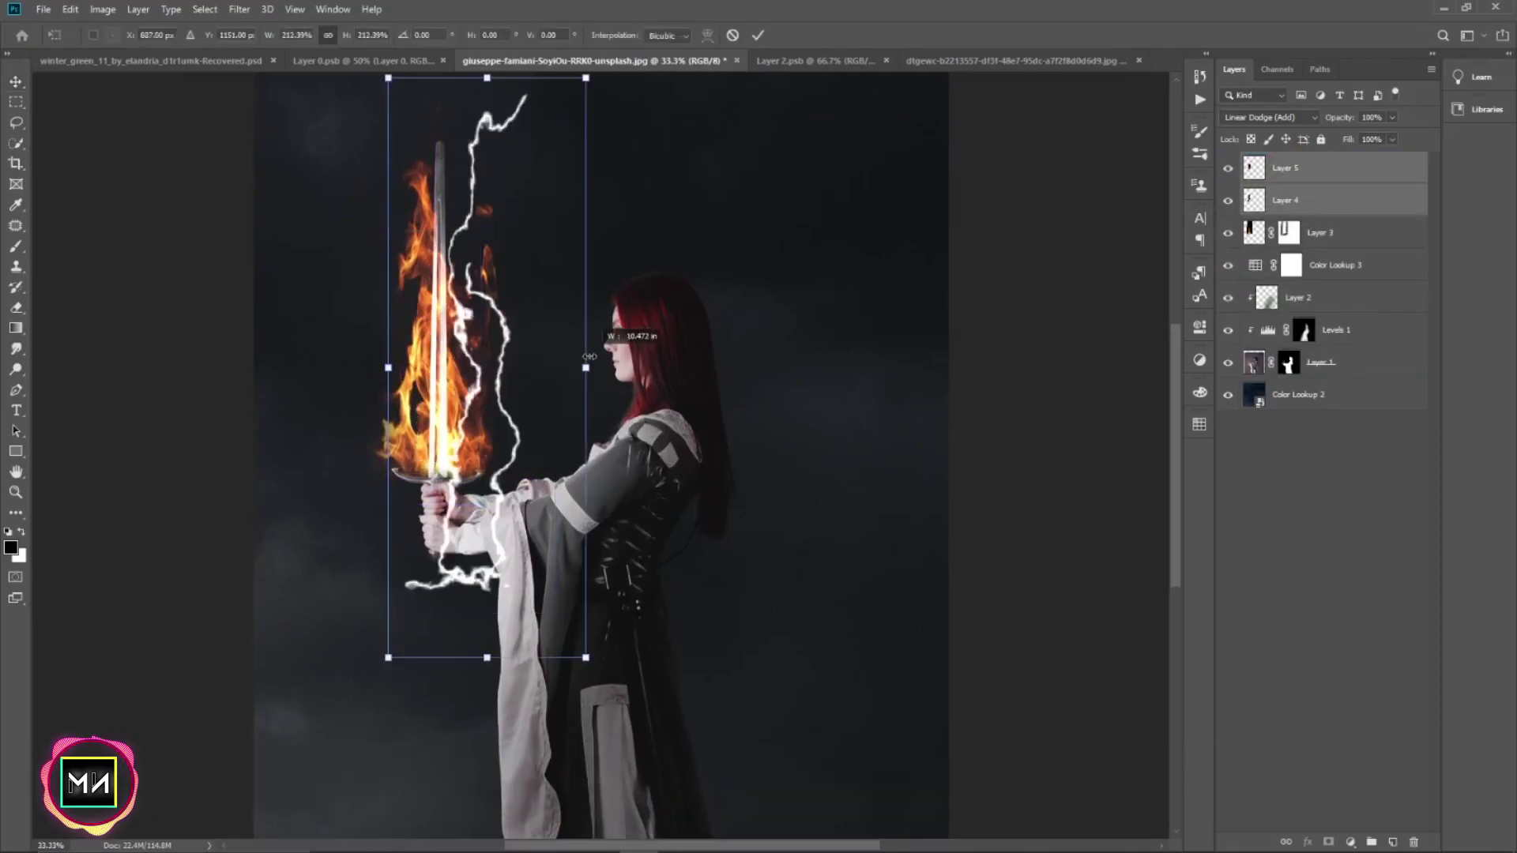
{"action": "left_click_drag", "start_coordinate": [482, 369], "coordinate": [536, 368]}
{"action": "left_click_drag", "start_coordinate": [453, 536], "coordinate": [447, 477]}
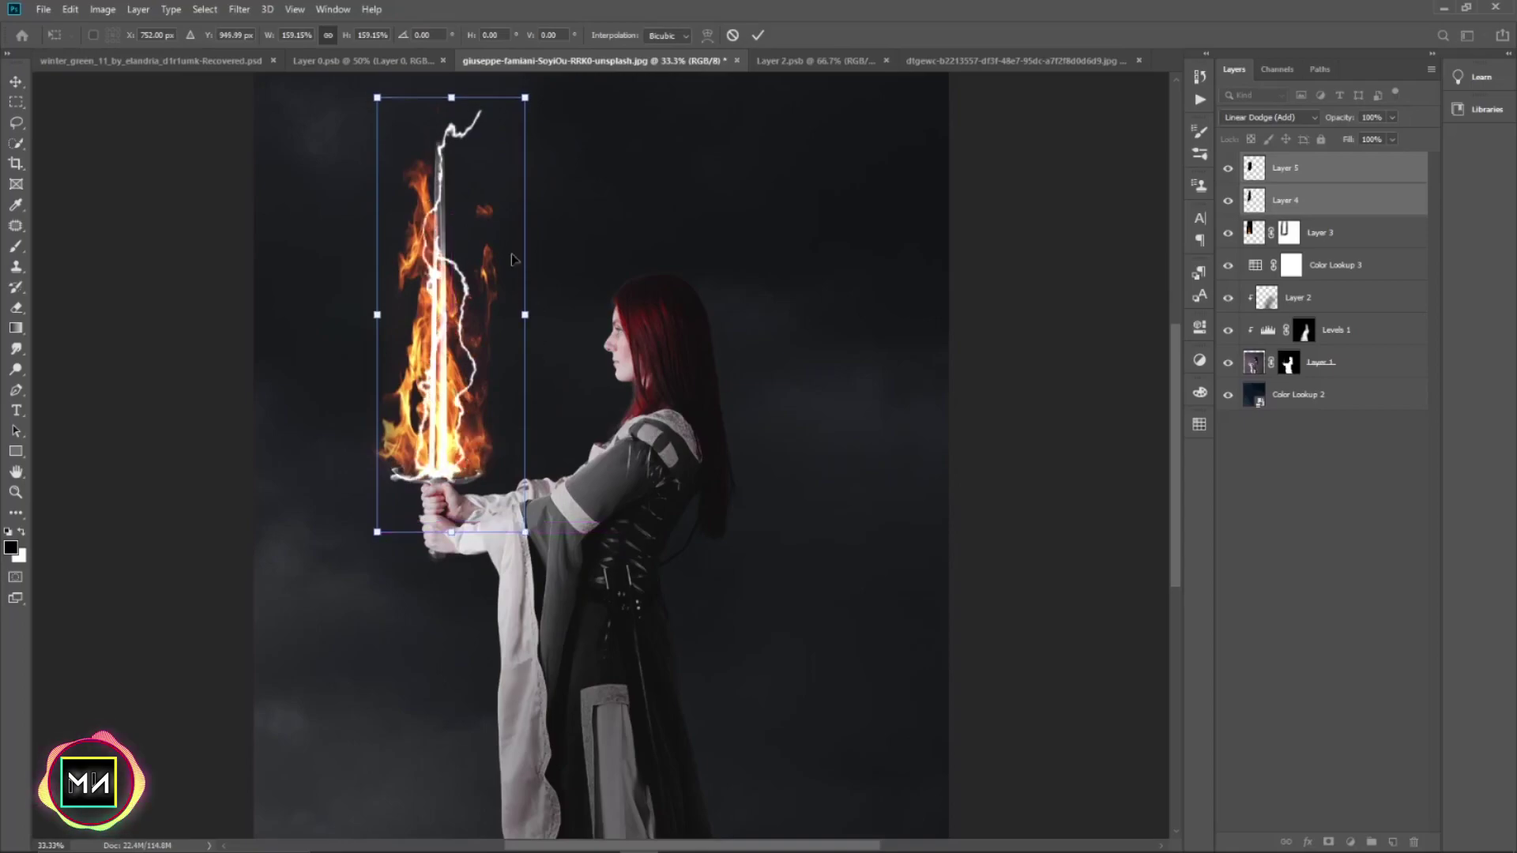
{"action": "left_click_drag", "start_coordinate": [536, 317], "coordinate": [460, 294]}
{"action": "key", "text": "Return"}
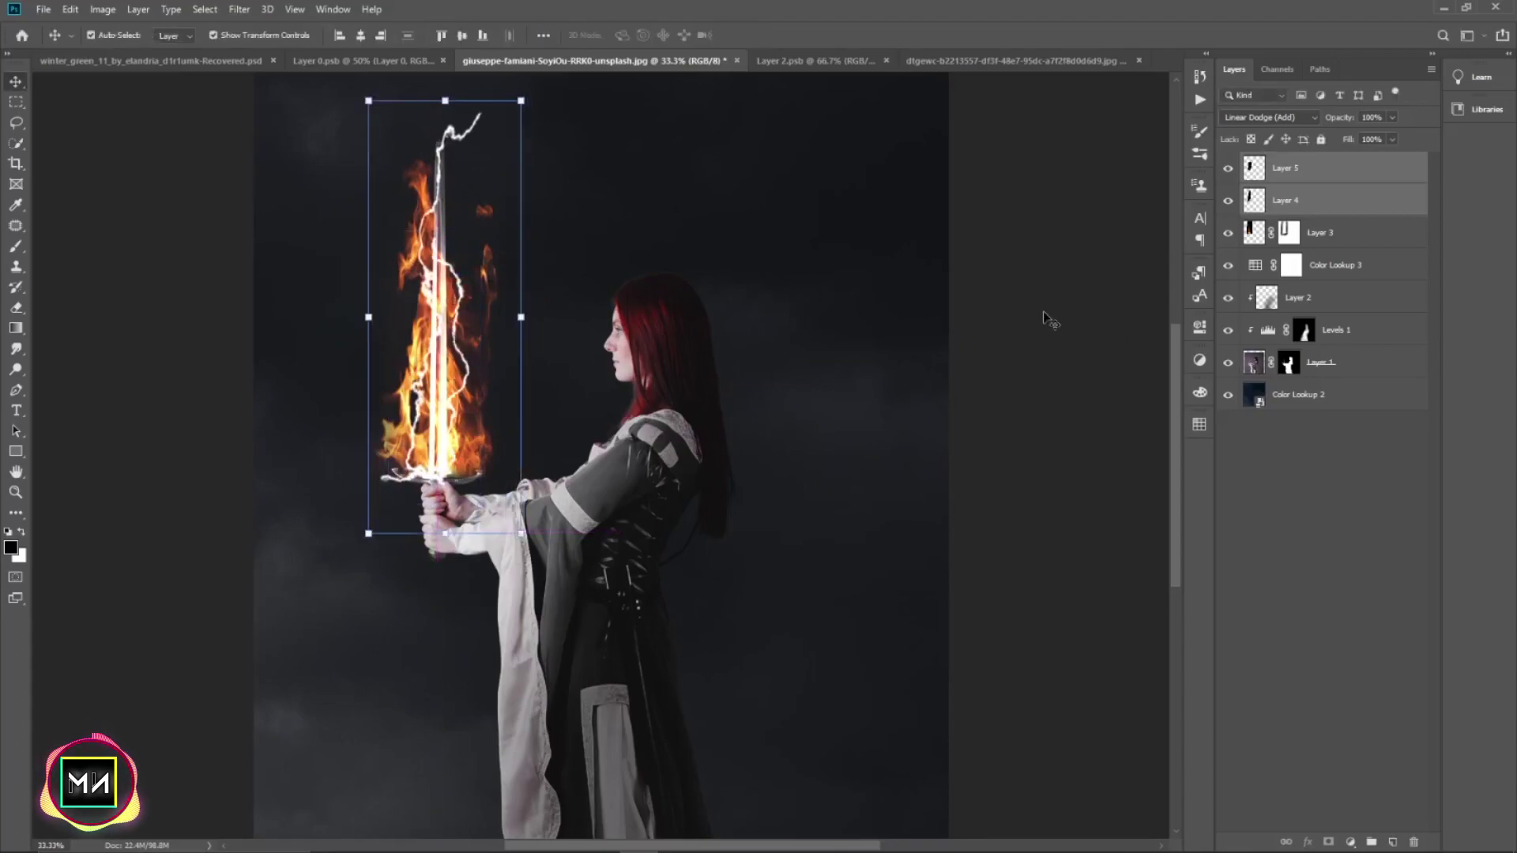
- Nudge Layers 4 and 5 right and fine-tune the lightning's placement along the blade
{"action": "left_click", "coordinate": [1300, 169]}
{"action": "left_click", "coordinate": [1296, 203], "text": "ctrl"}
{"action": "key", "text": "Right"}
{"action": "key", "text": "Right"}
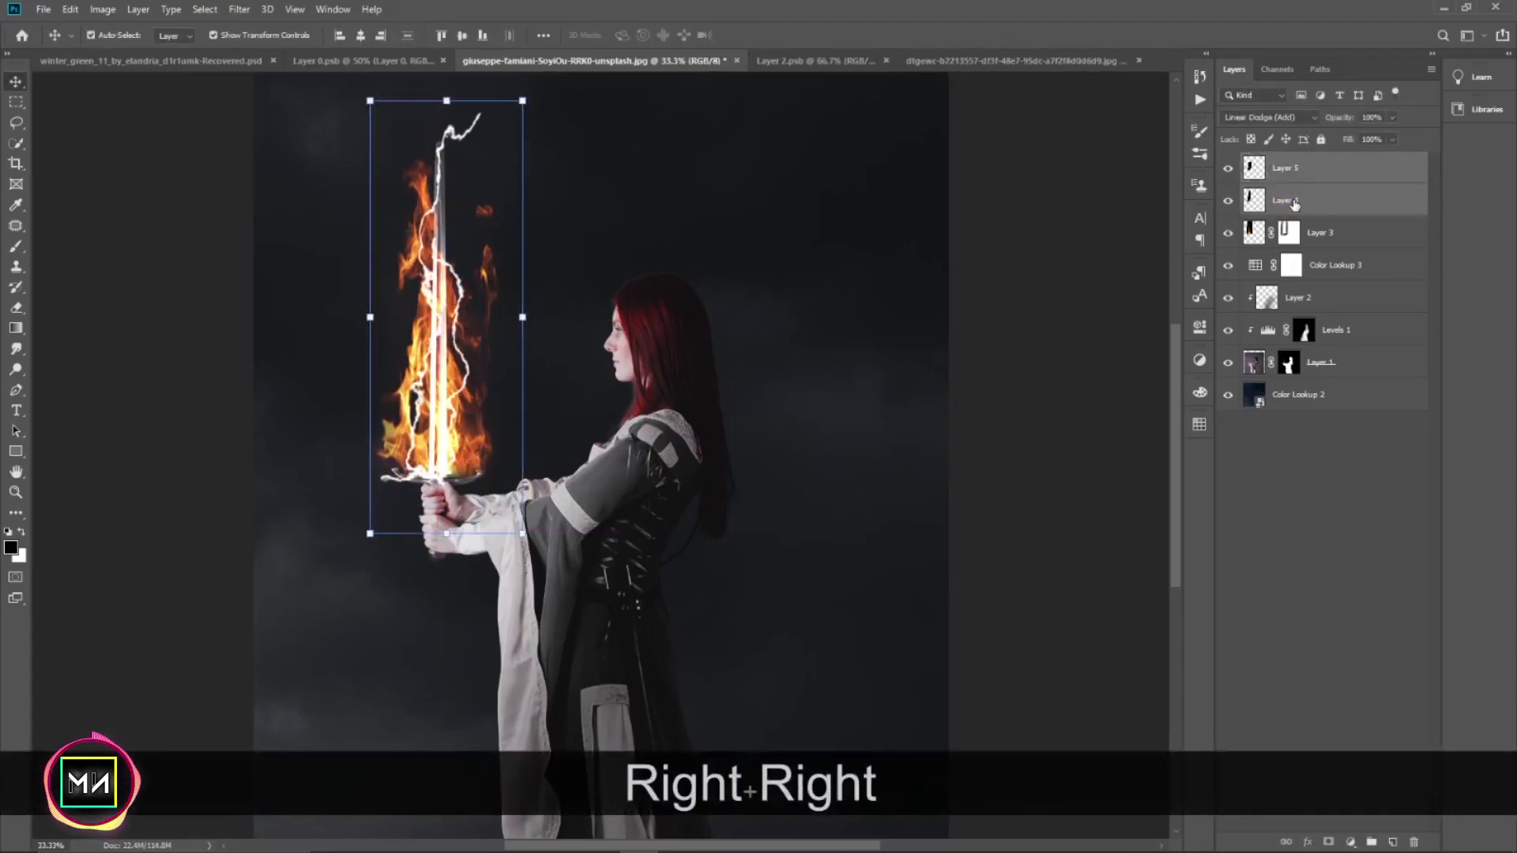
{"action": "key", "text": "Right"}
{"action": "key", "text": "ctrl+equal"}
{"action": "key", "text": "ctrl+equal"}
{"action": "left_click_drag", "start_coordinate": [125, 643], "coordinate": [505, 718]}
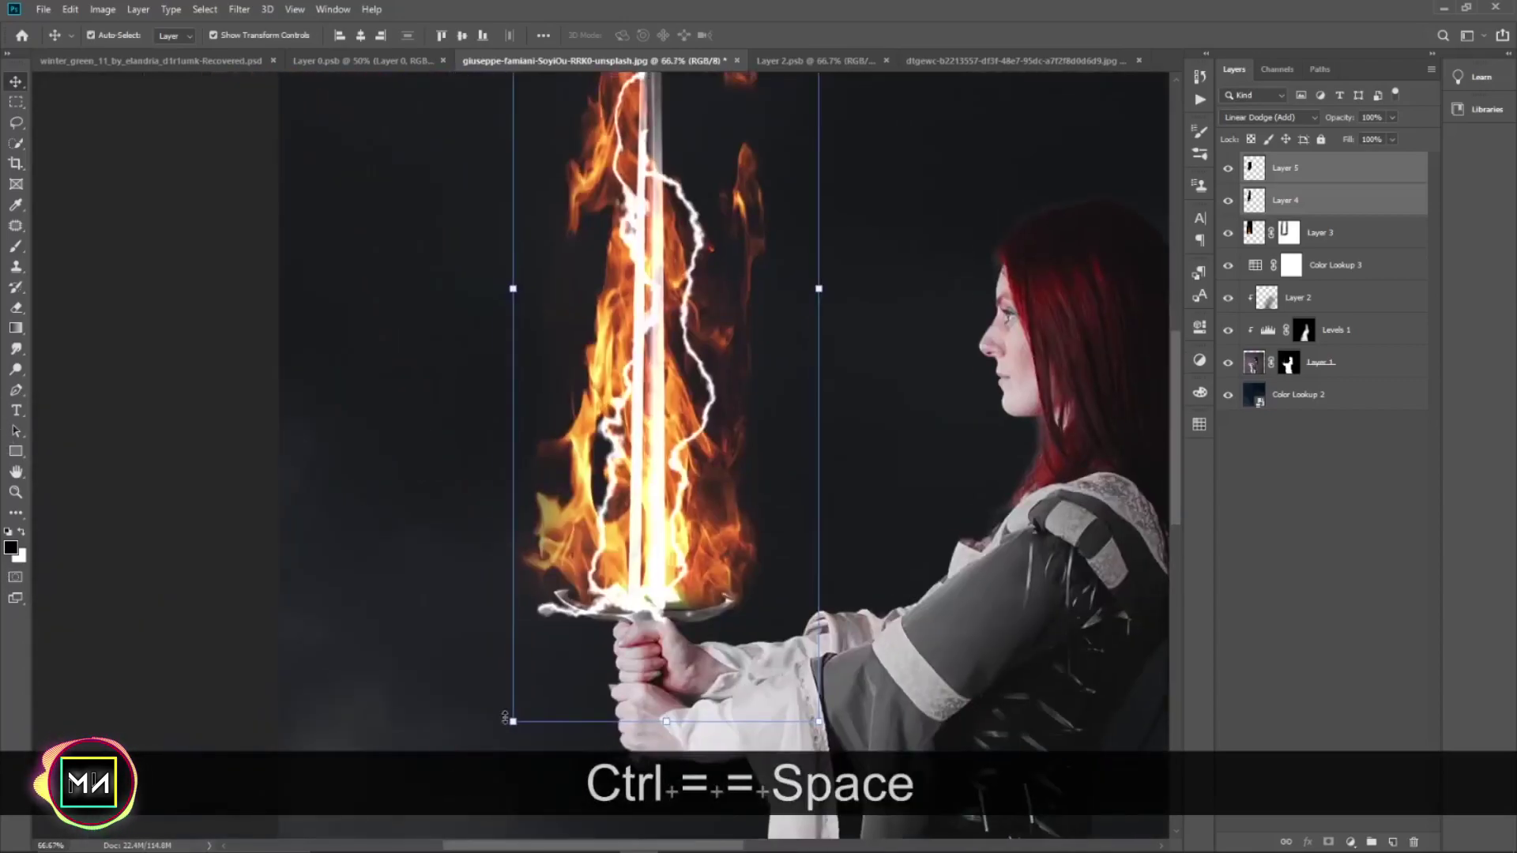
{"action": "key", "text": "ctrl+t"}
{"action": "left_click_drag", "start_coordinate": [832, 730], "coordinate": [861, 720]}
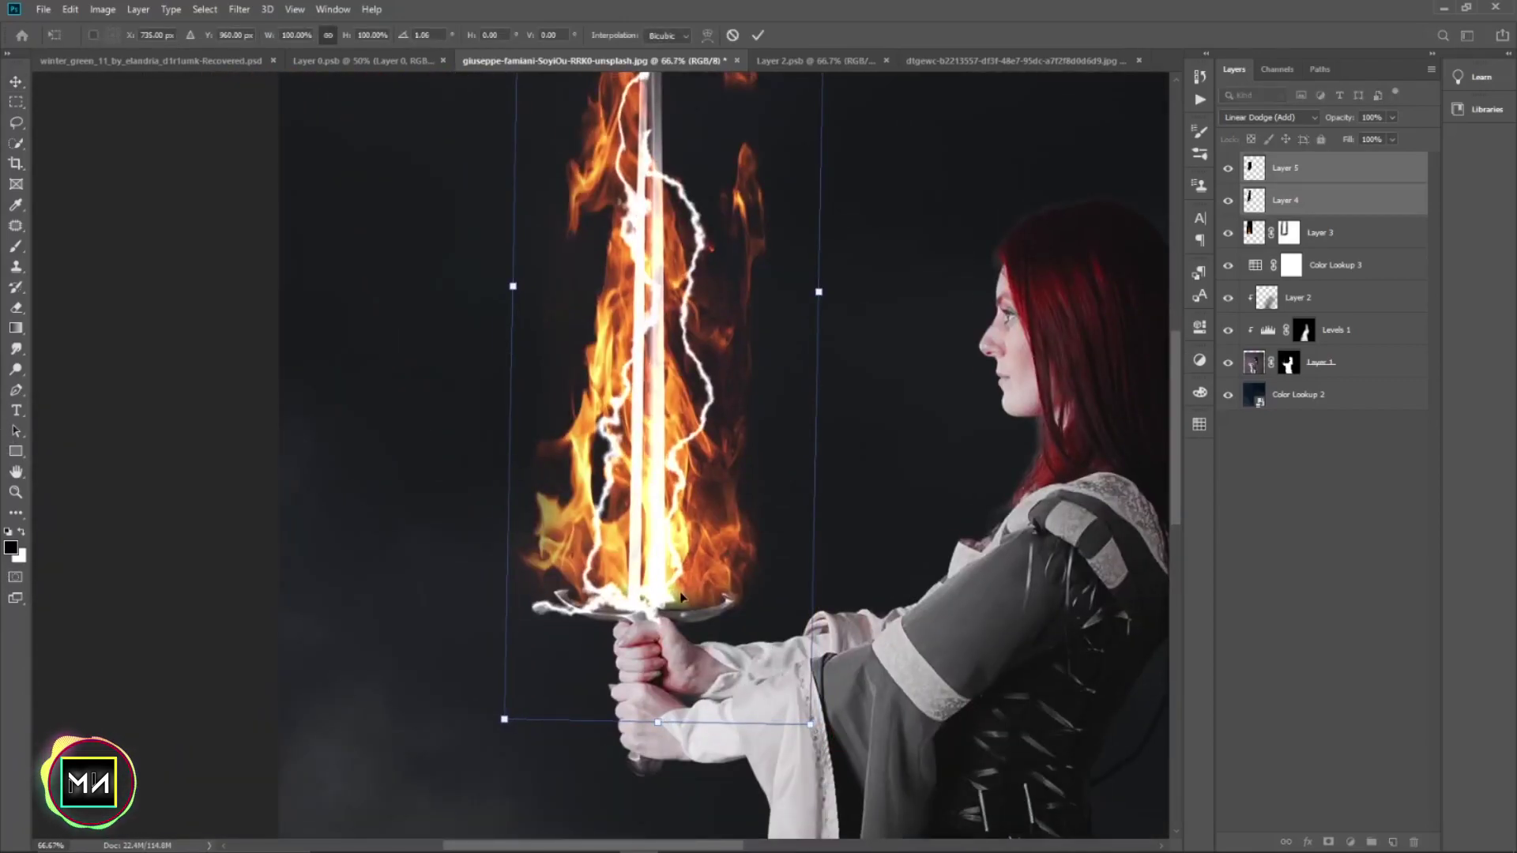
{"action": "left_click_drag", "start_coordinate": [669, 606], "coordinate": [681, 600]}
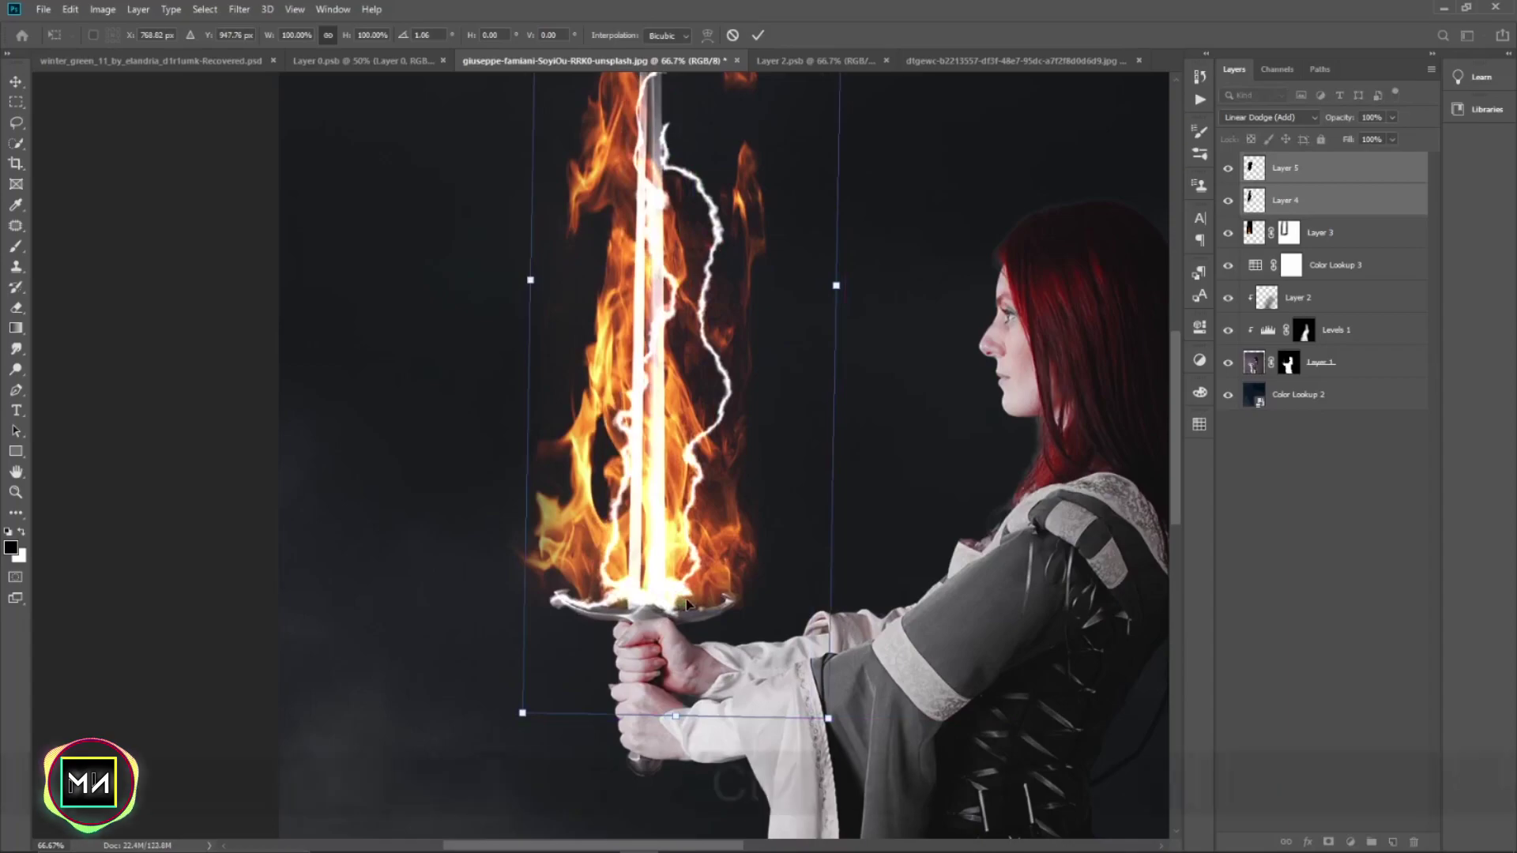
{"action": "key", "text": "ctrl+minus"}
{"action": "key", "text": "ctrl+minus"}
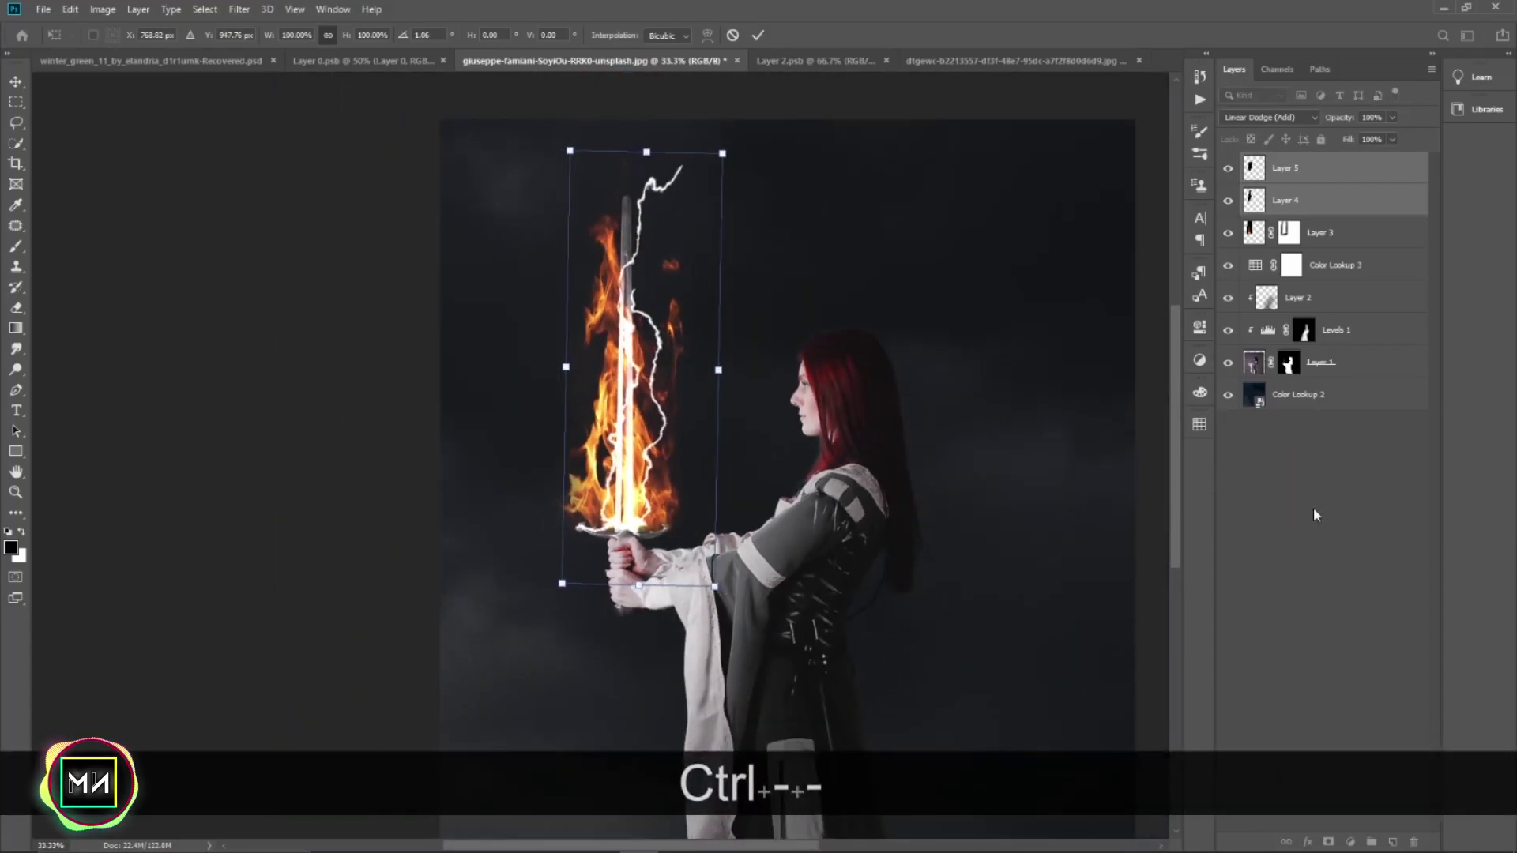
{"action": "left_click", "coordinate": [1313, 508]}
- Rotate the flames about -6.5° to follow the blade, nudge them left, and show the lightning
{"action": "left_click", "coordinate": [1255, 200]}
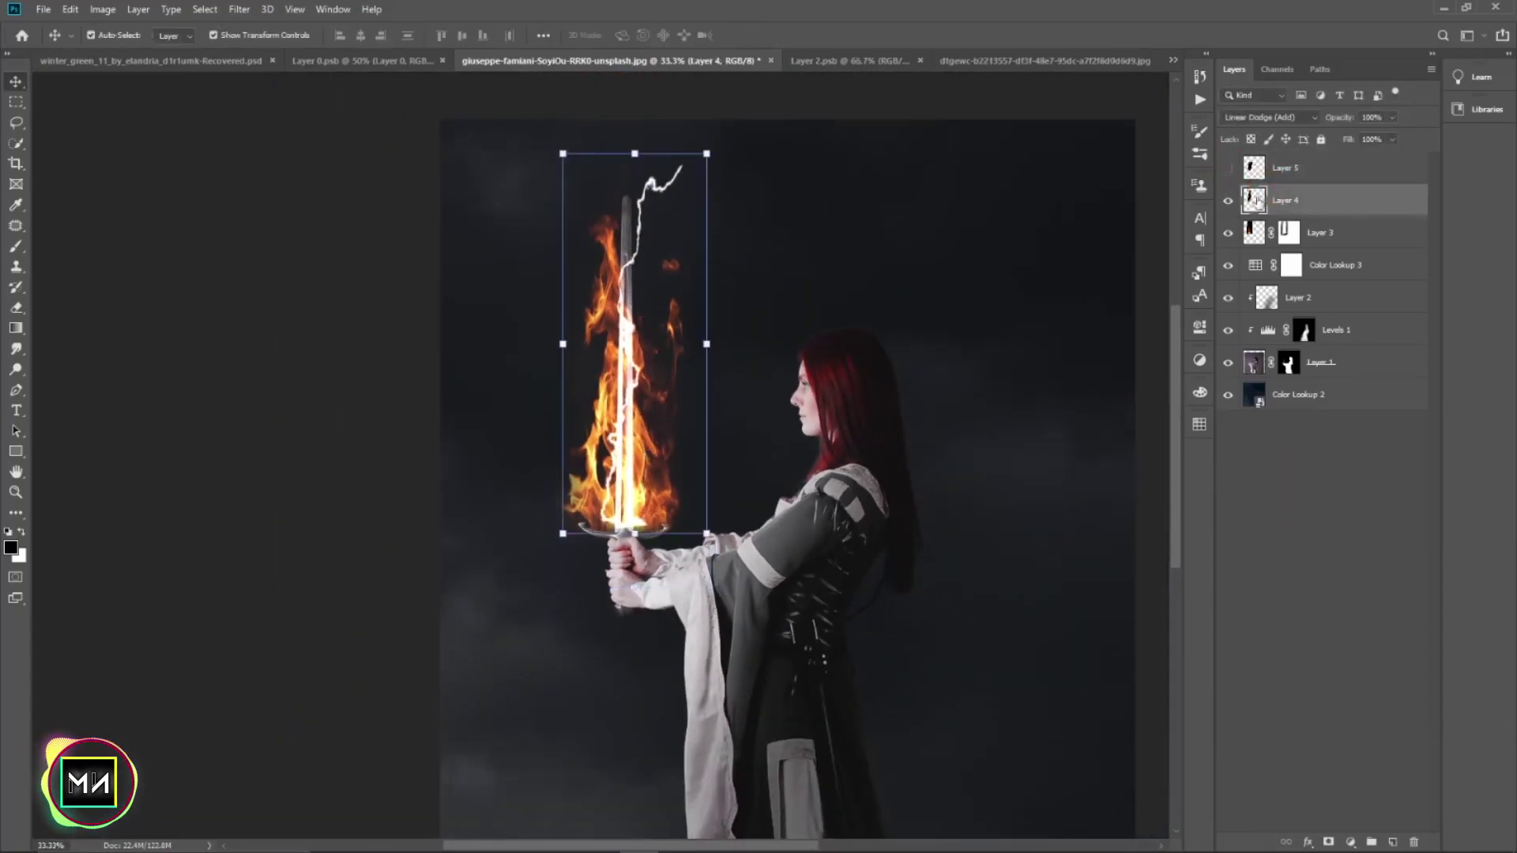
{"action": "left_click_drag", "start_coordinate": [720, 142], "coordinate": [717, 127]}
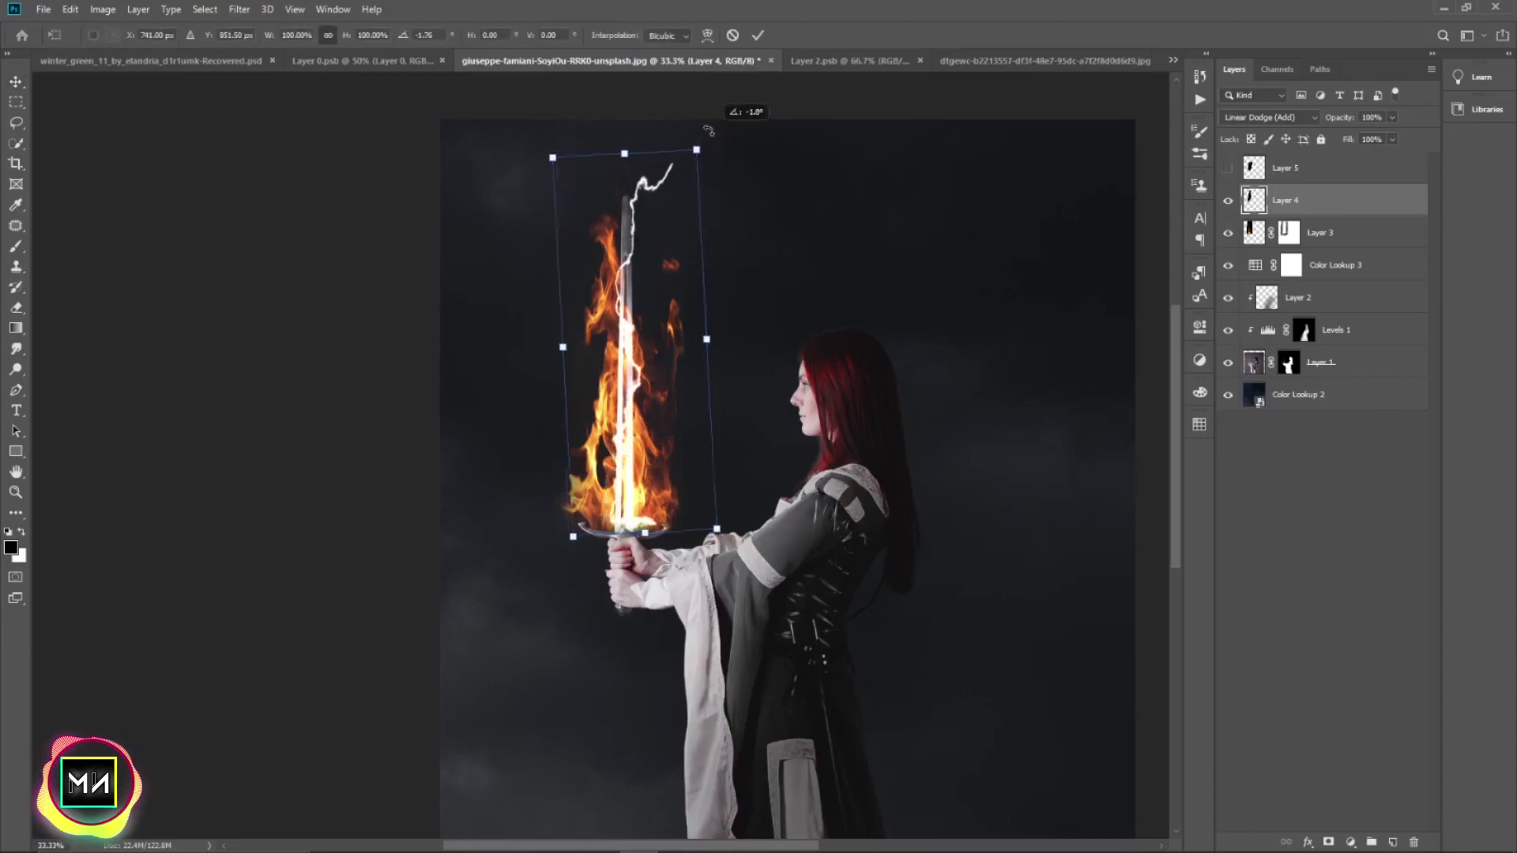
{"action": "mouse_move", "coordinate": [619, 310]}
{"action": "left_mouse_down"}
{"action": "mouse_move", "coordinate": [613, 271]}
{"action": "mouse_move", "coordinate": [611, 292]}
{"action": "left_mouse_up"}
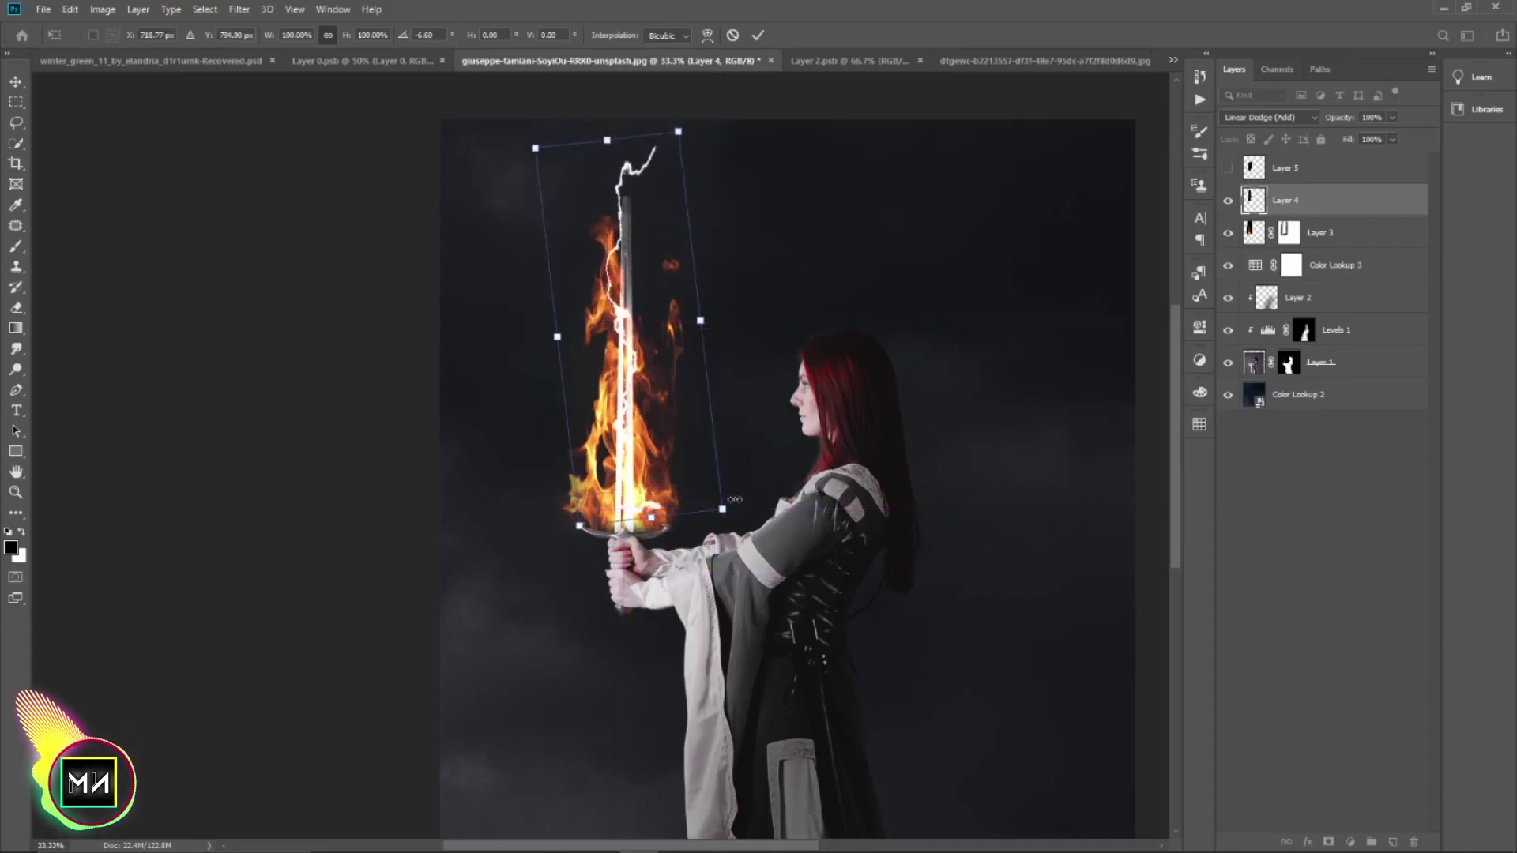
{"action": "left_click", "coordinate": [1229, 168]}
{"action": "left_click", "coordinate": [1283, 169]}
{"action": "left_click", "coordinate": [1259, 581]}
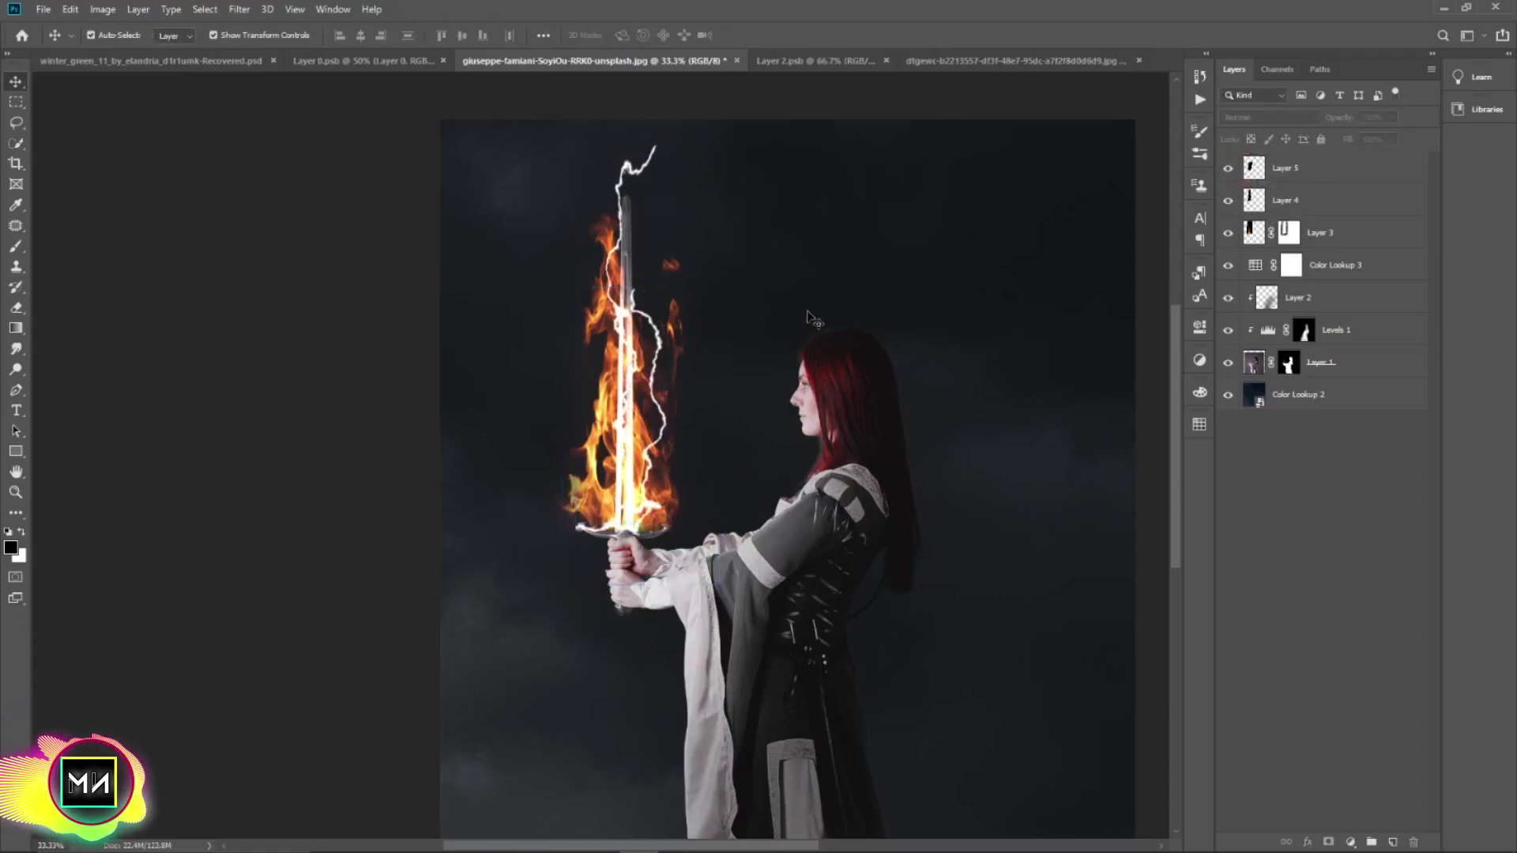
{"action": "key", "text": "ctrl+minus"}
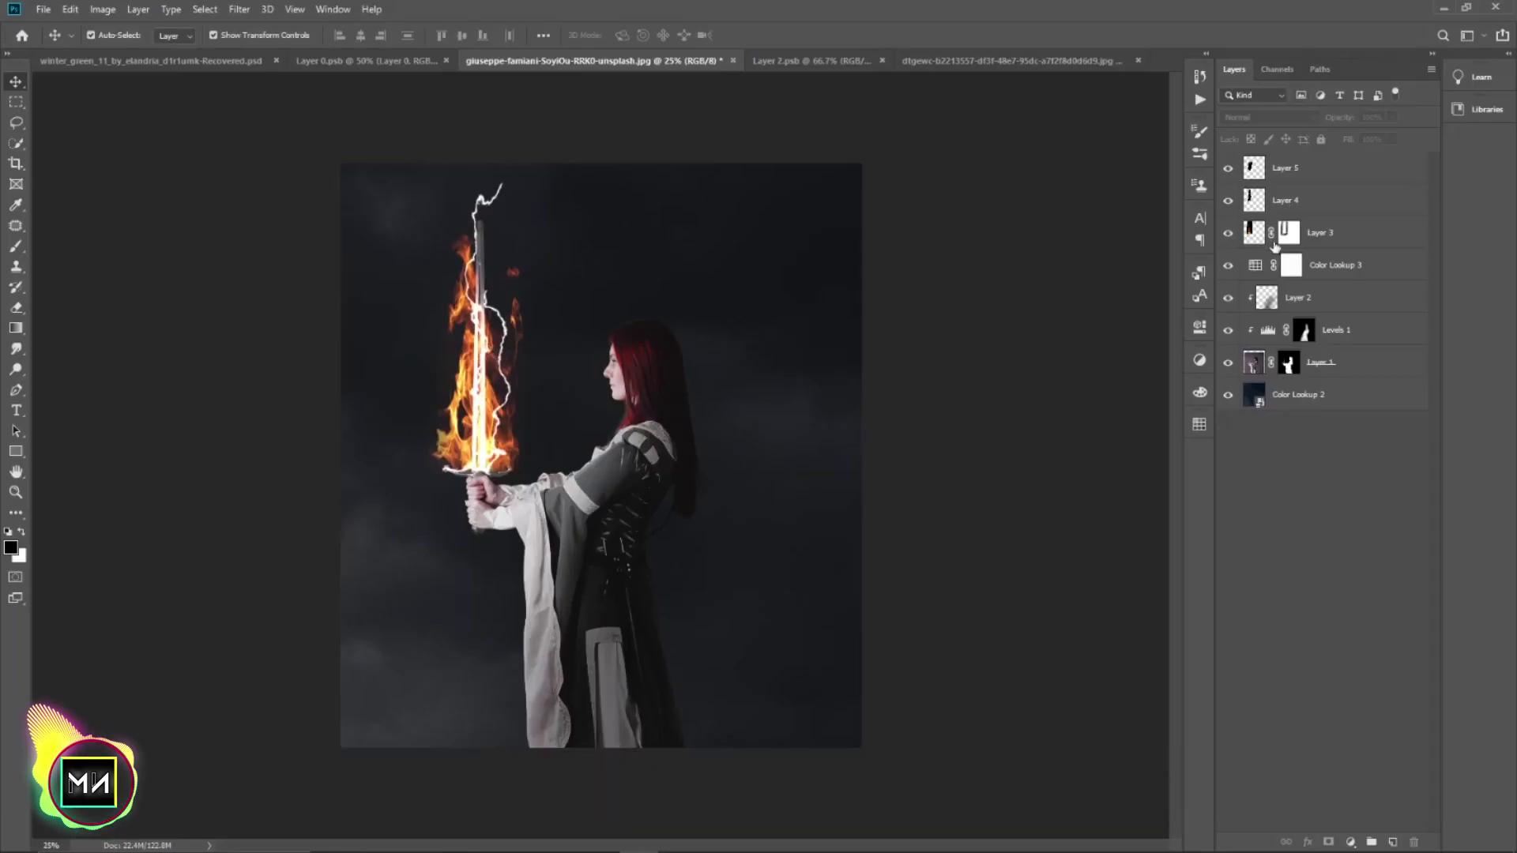
{"action": "left_click", "coordinate": [1315, 199]}
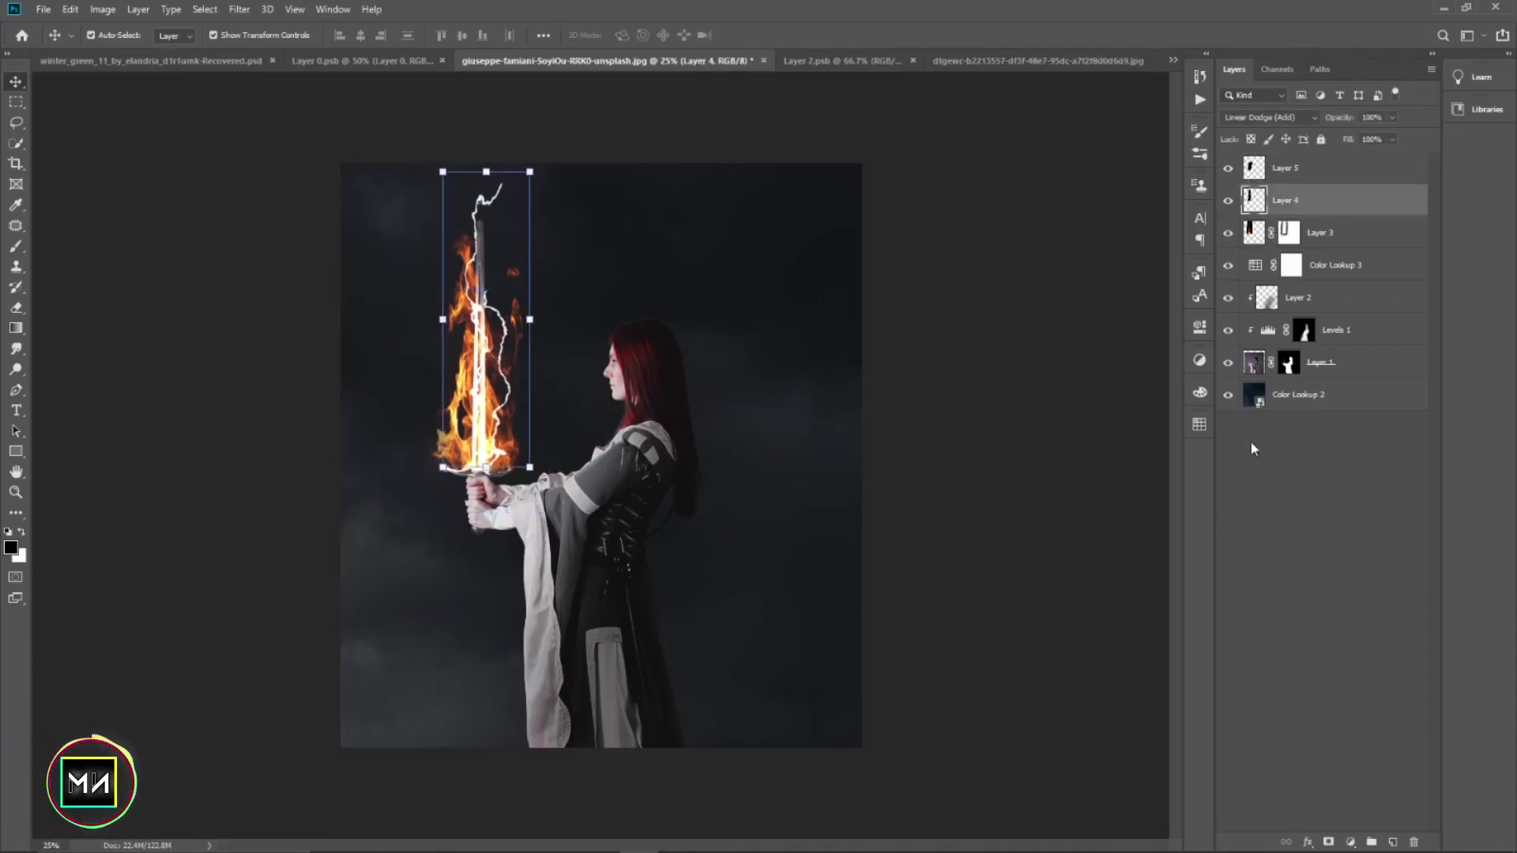
- Convert Layers 4 and 5 into one Linear Dodge (Add) smart object and duplicate it
{"action": "left_click", "coordinate": [1295, 169], "text": "ctrl"}
{"action": "right_click", "coordinate": [1298, 200]}
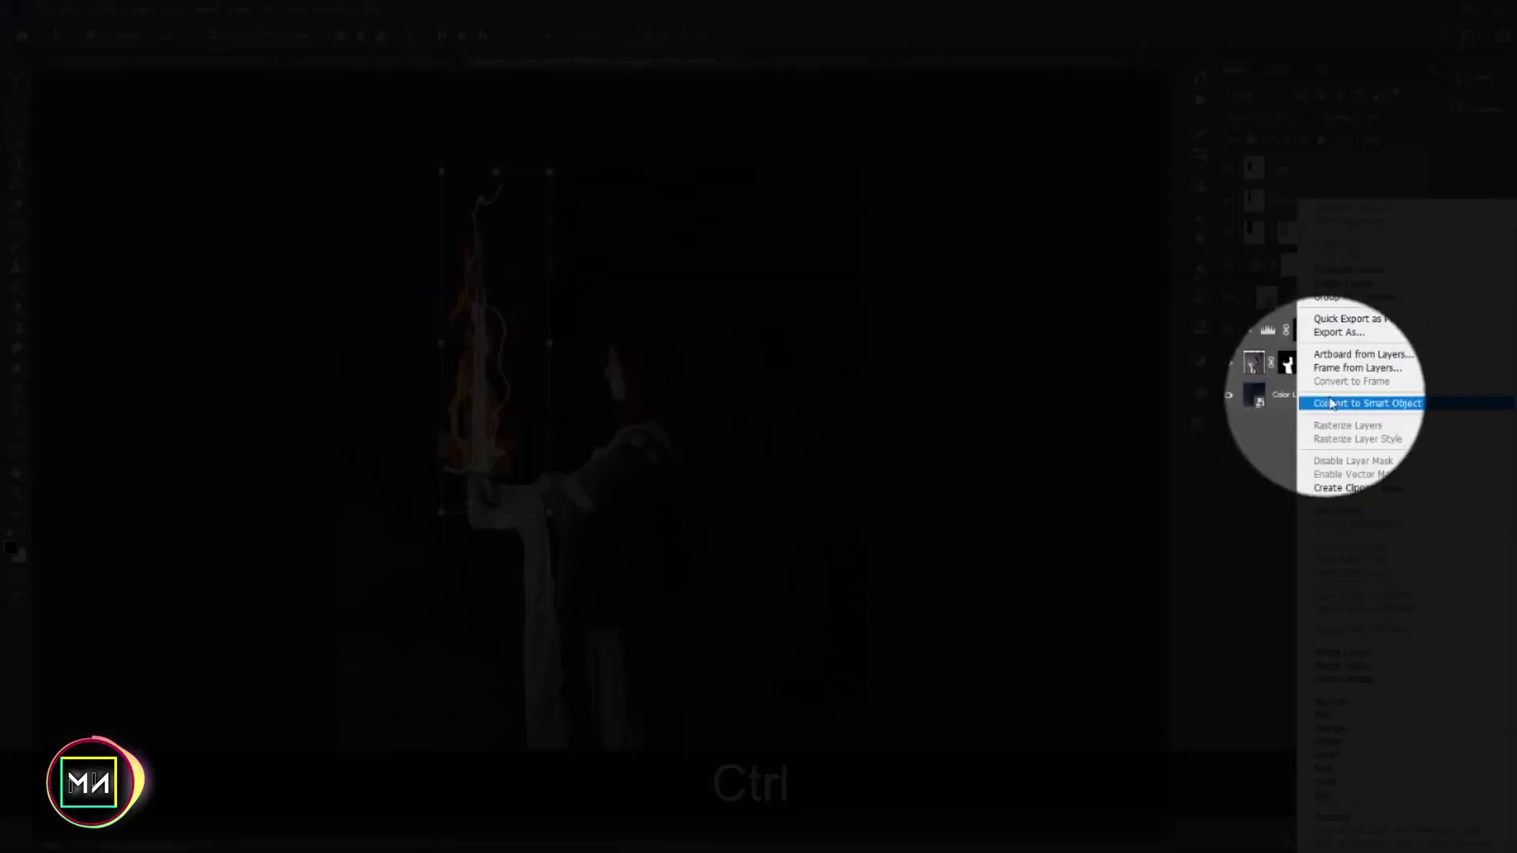
{"action": "left_click", "coordinate": [1345, 401]}
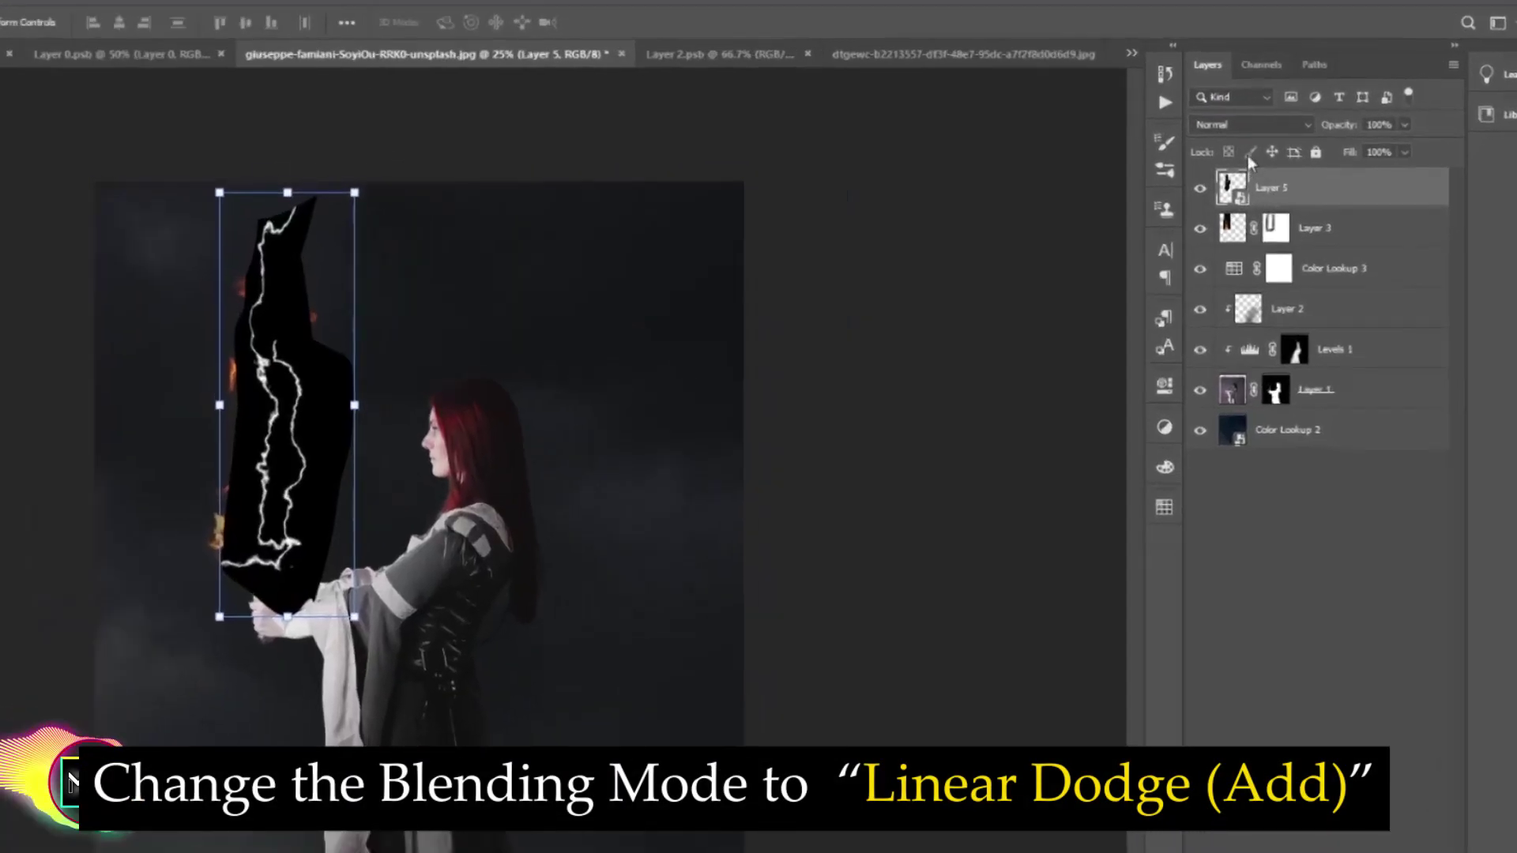
{"action": "left_click", "coordinate": [1248, 125]}
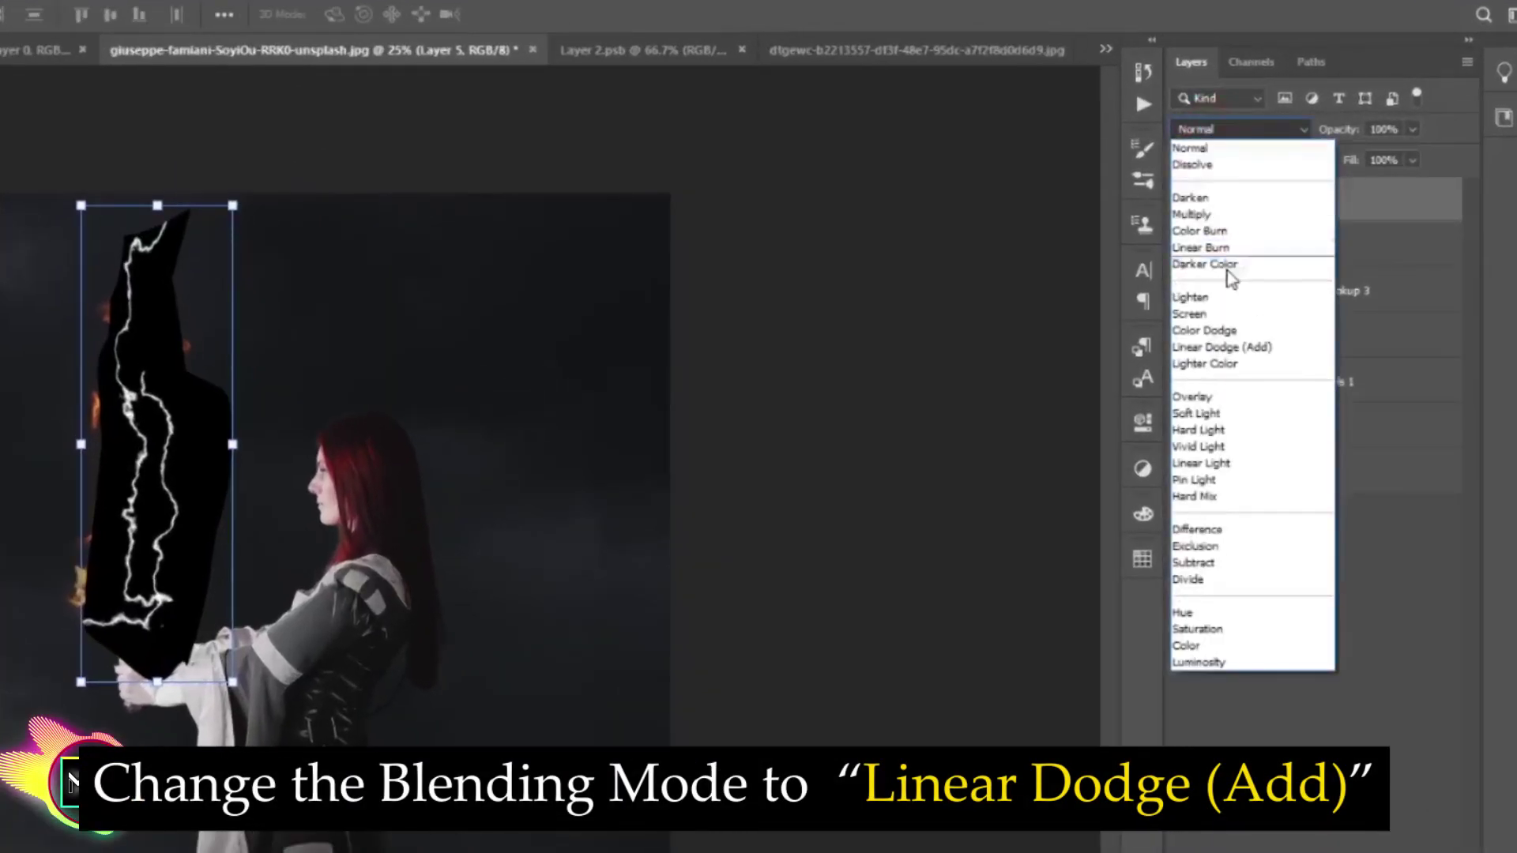
{"action": "left_click", "coordinate": [1225, 347]}
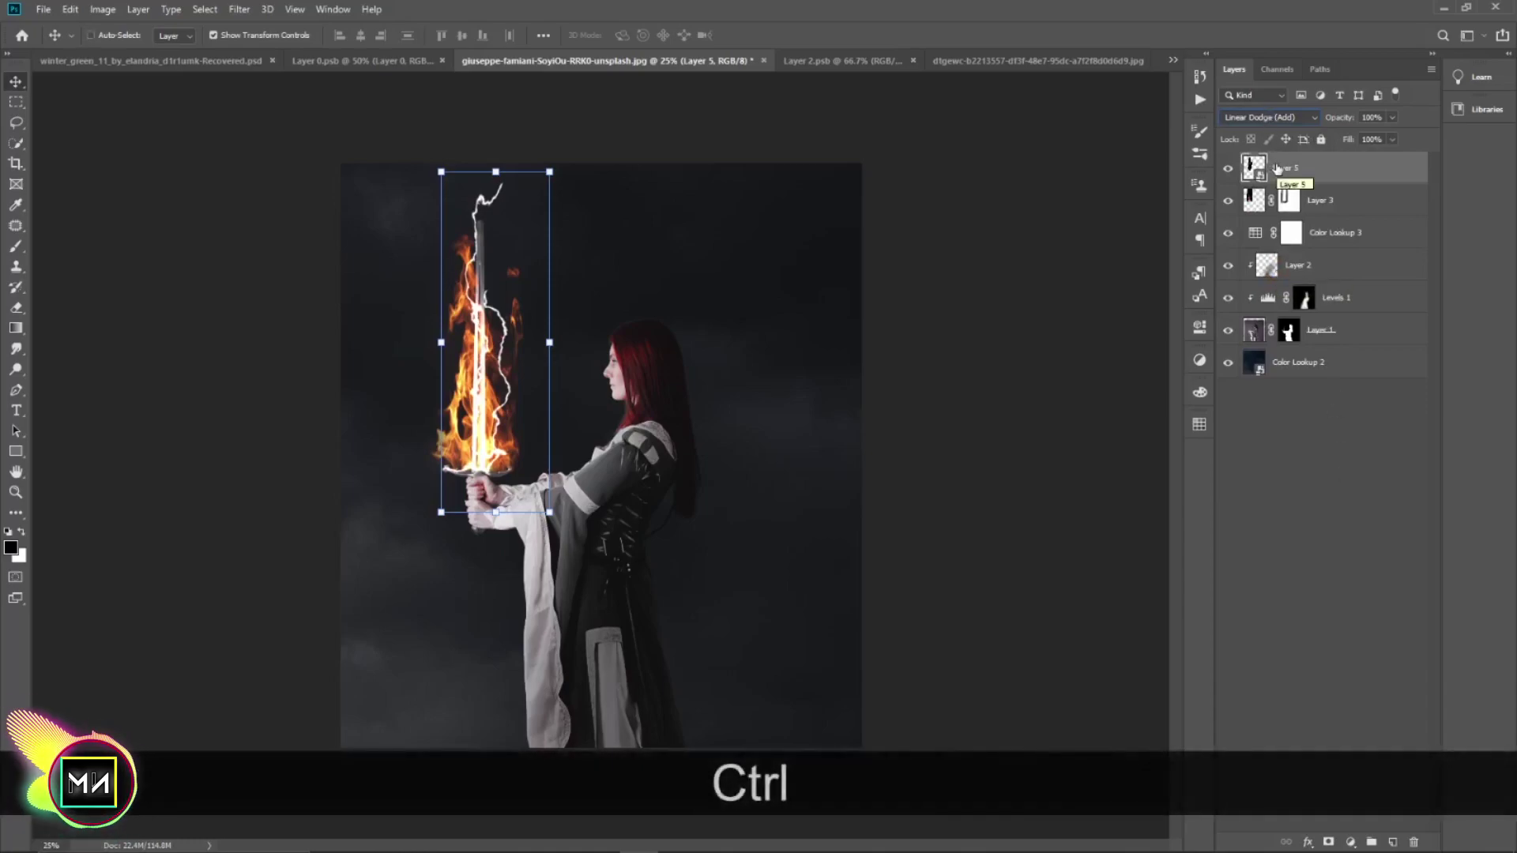
{"action": "key", "text": "ctrl+j"}
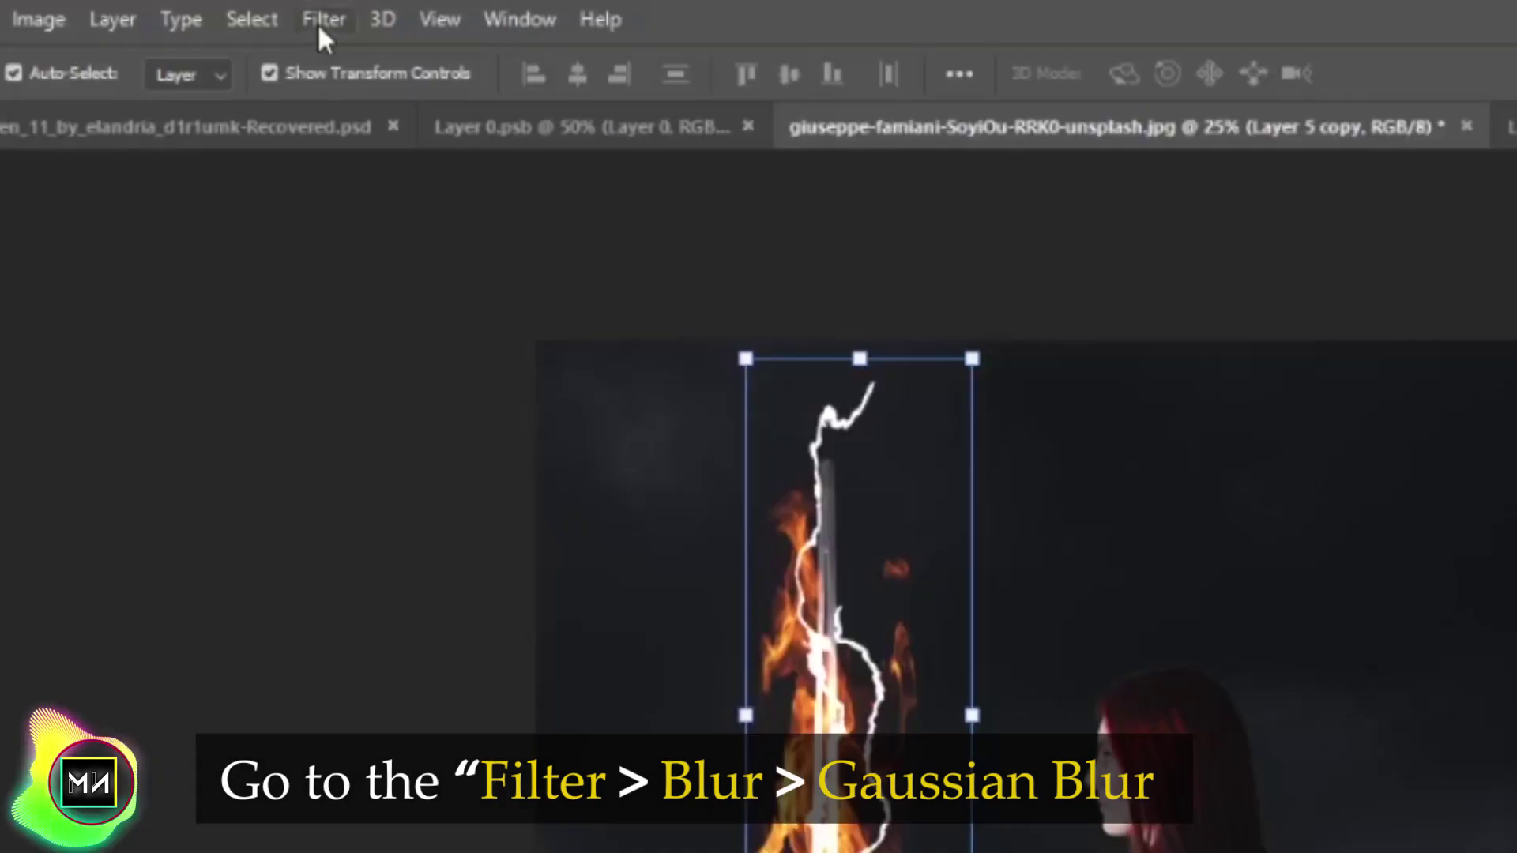
- Apply a wider-radius Gaussian Blur to Layer 5 copy, then select Layer 5
{"action": "left_click", "coordinate": [322, 23]}
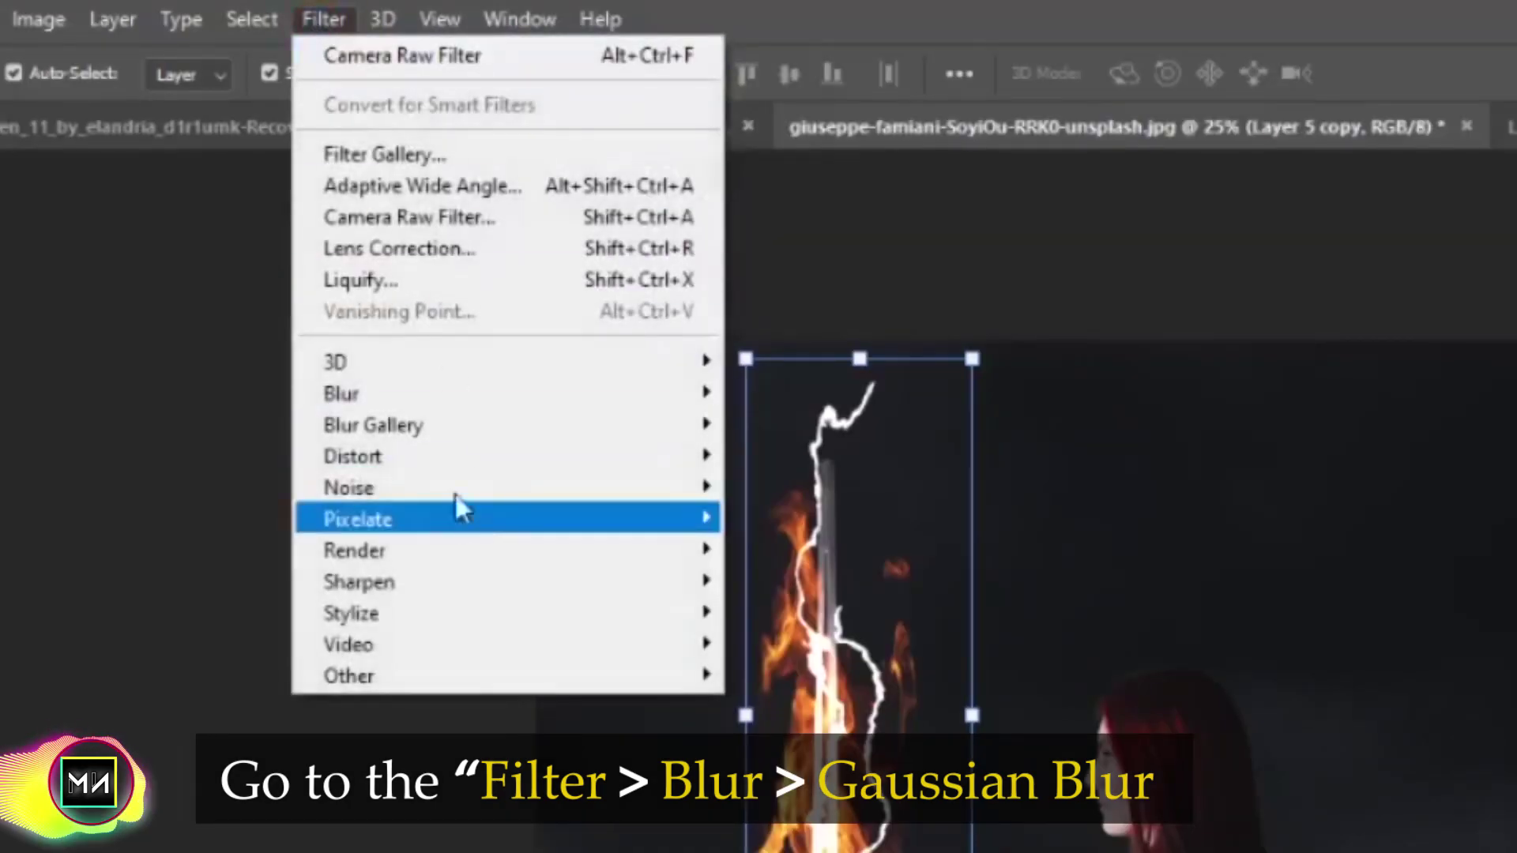
{"action": "mouse_move", "coordinate": [509, 392]}
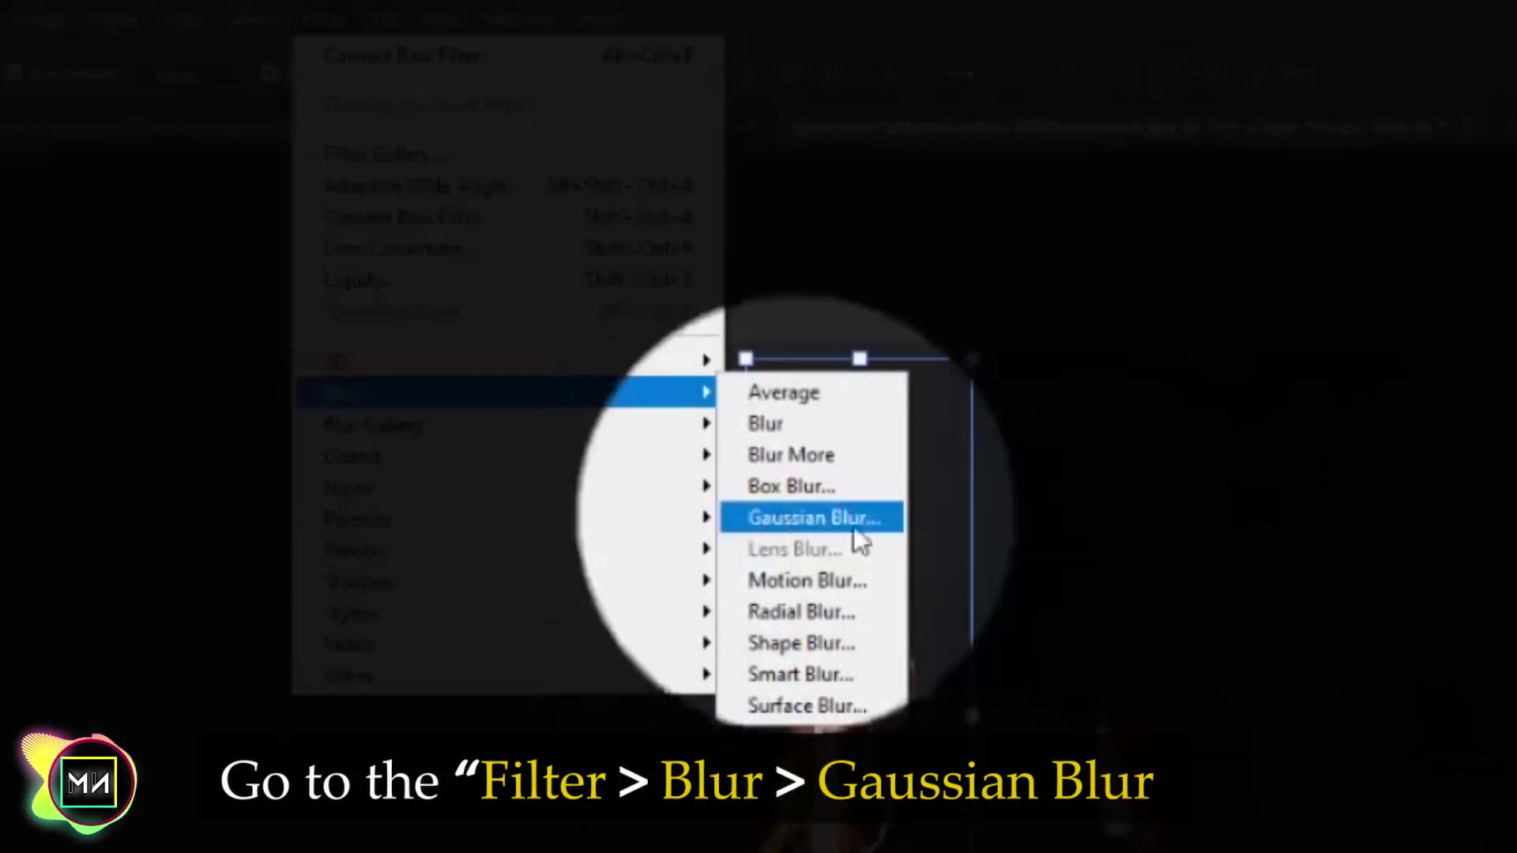
{"action": "left_click", "coordinate": [814, 563]}
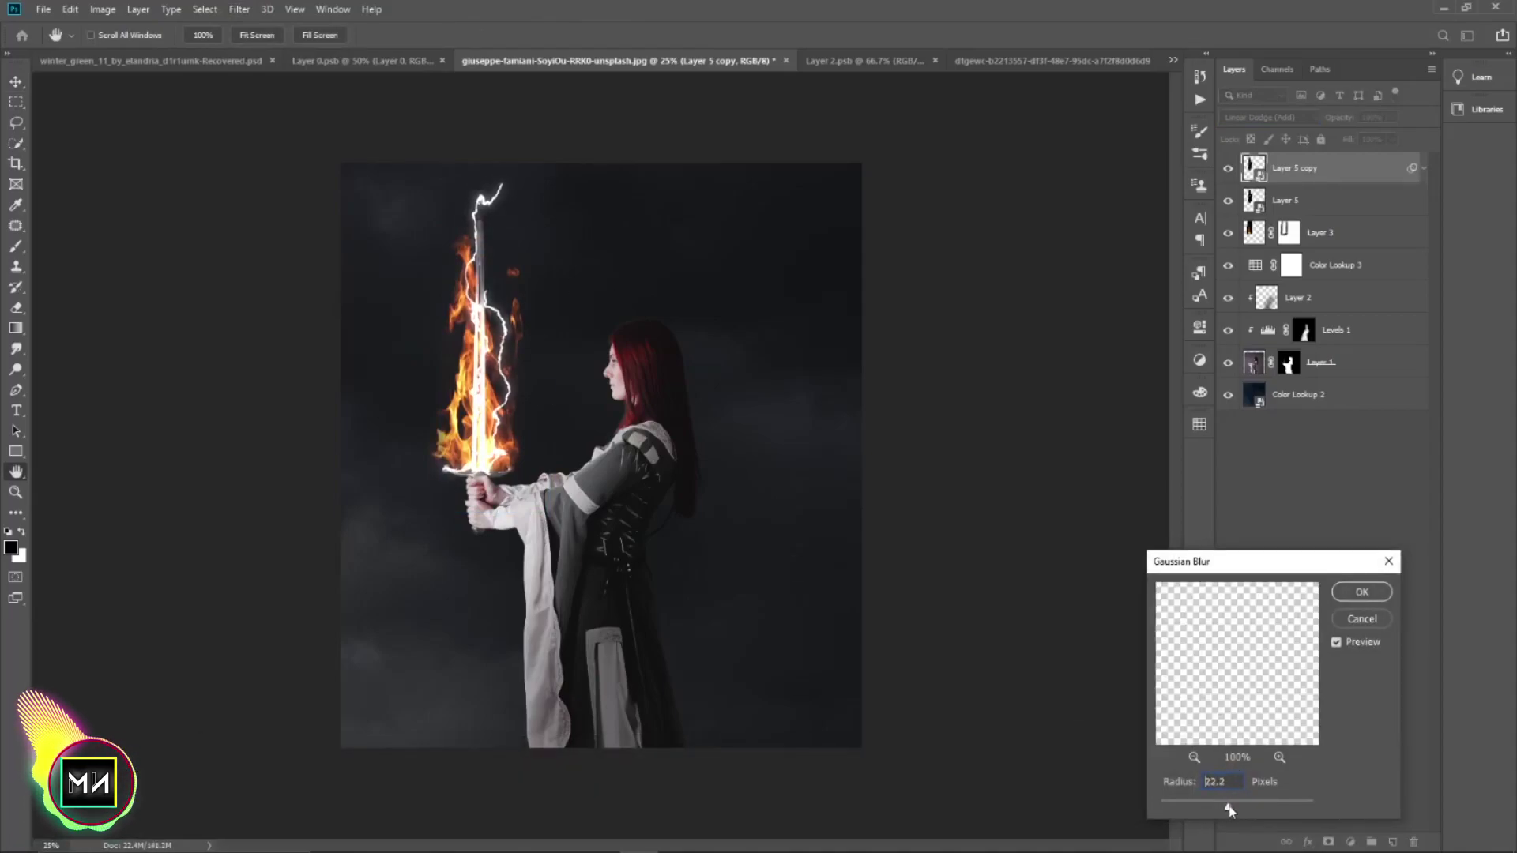
{"action": "left_click_drag", "start_coordinate": [1228, 808], "coordinate": [1234, 808]}
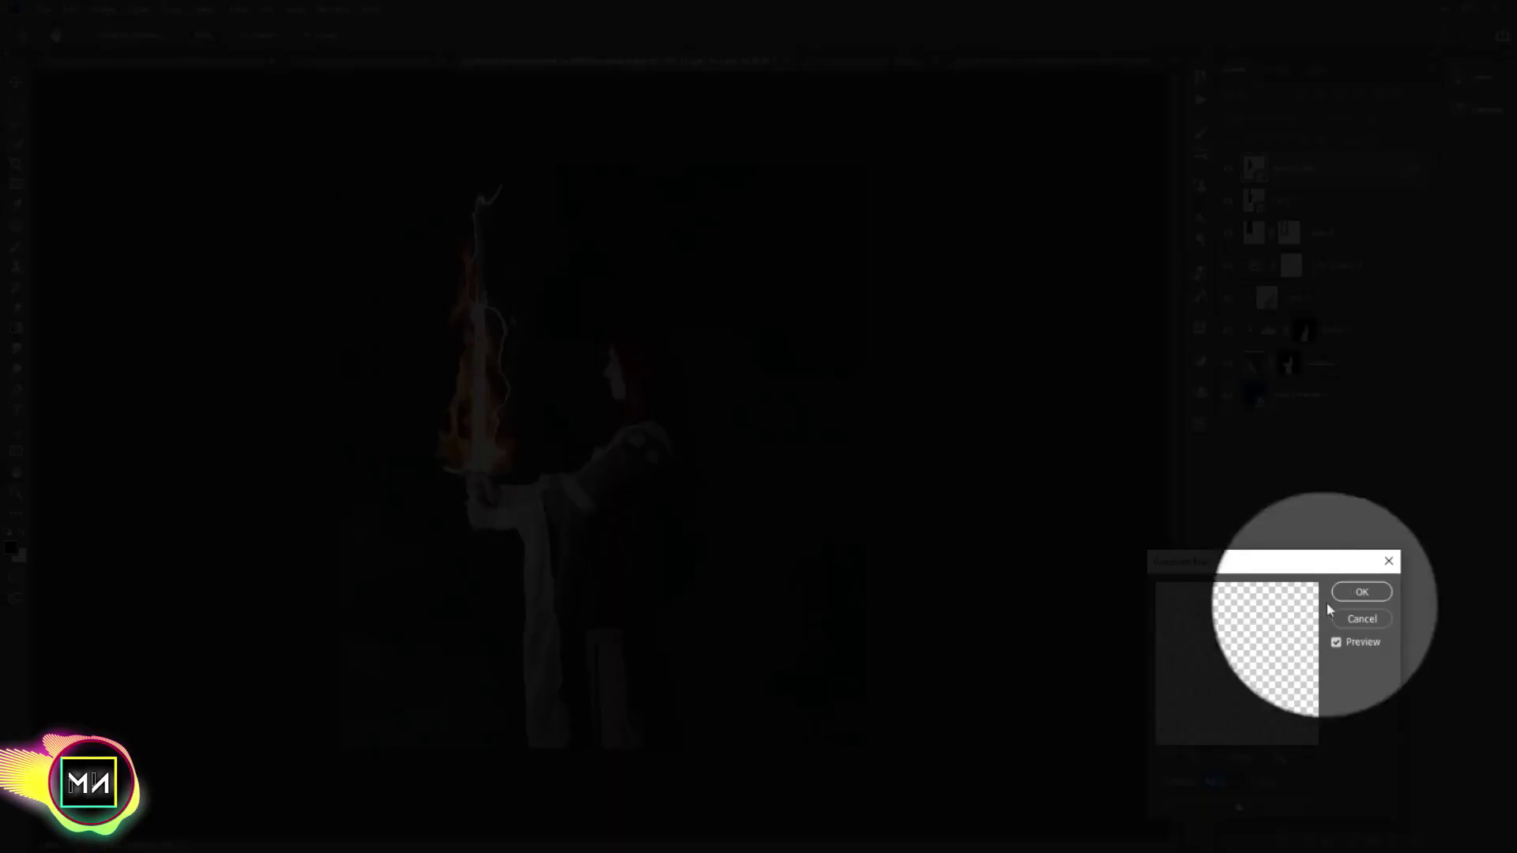
{"action": "left_click", "coordinate": [1362, 592]}
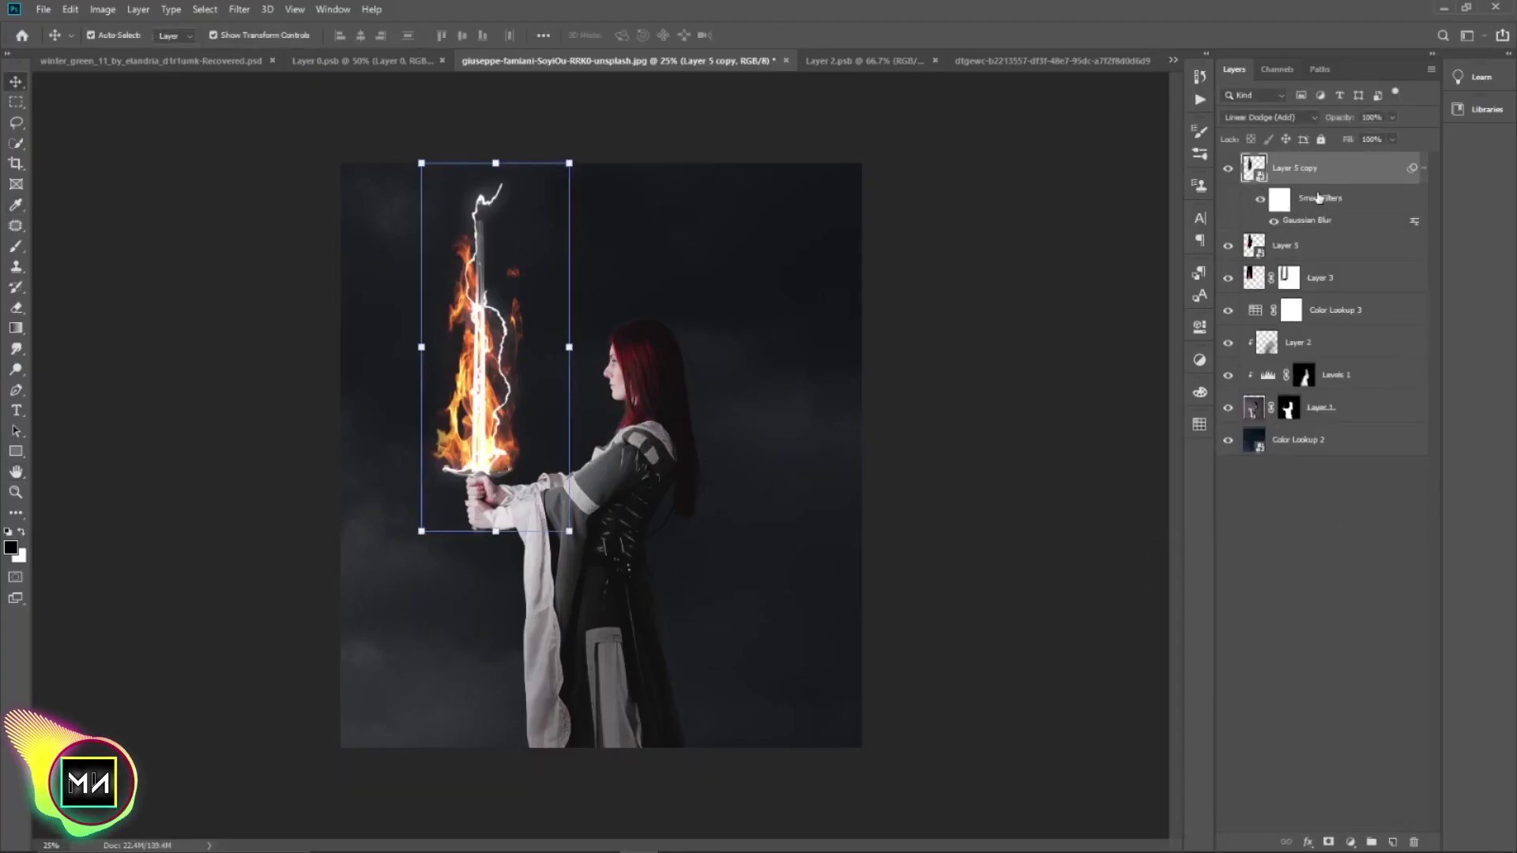
{"action": "left_click", "coordinate": [1308, 252]}
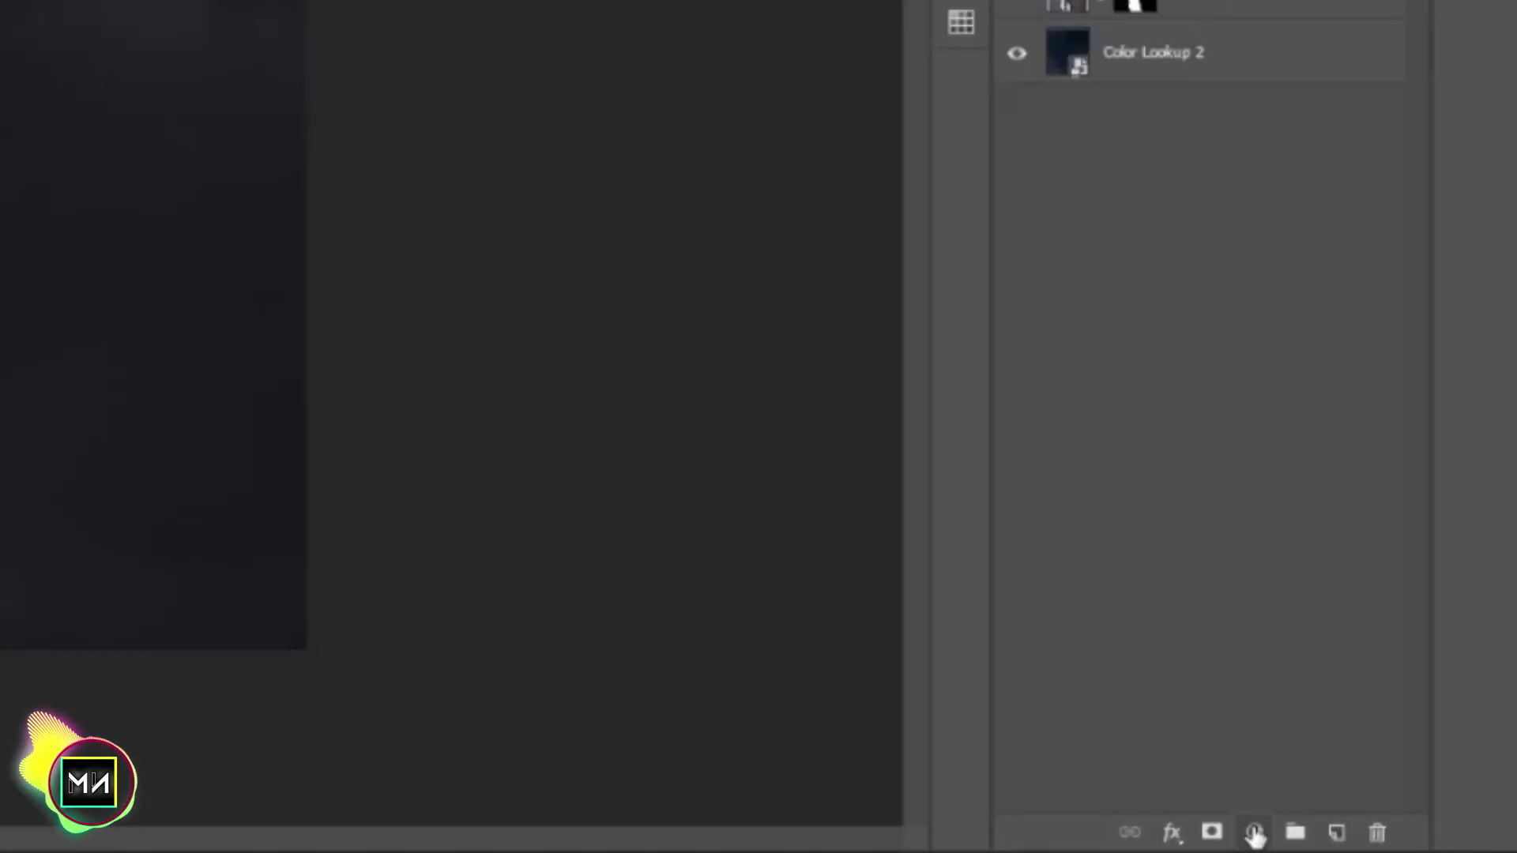
- Add a Hue/Saturation adjustment to Layer 5, boosting saturation to a red tint with a slight hue shift
{"action": "left_click", "coordinate": [1350, 841]}
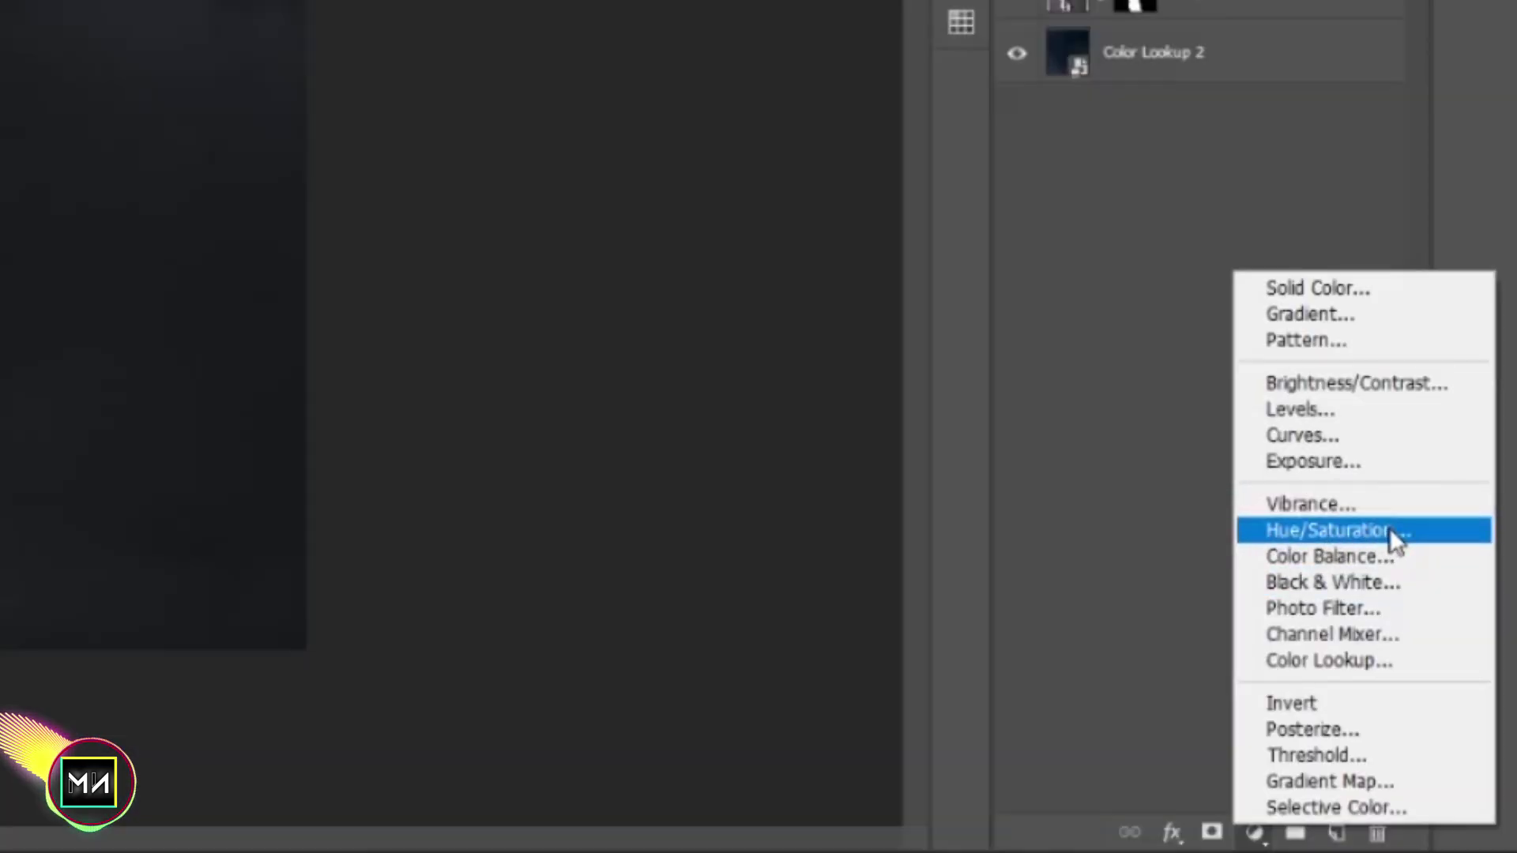
{"action": "left_click", "coordinate": [1387, 528]}
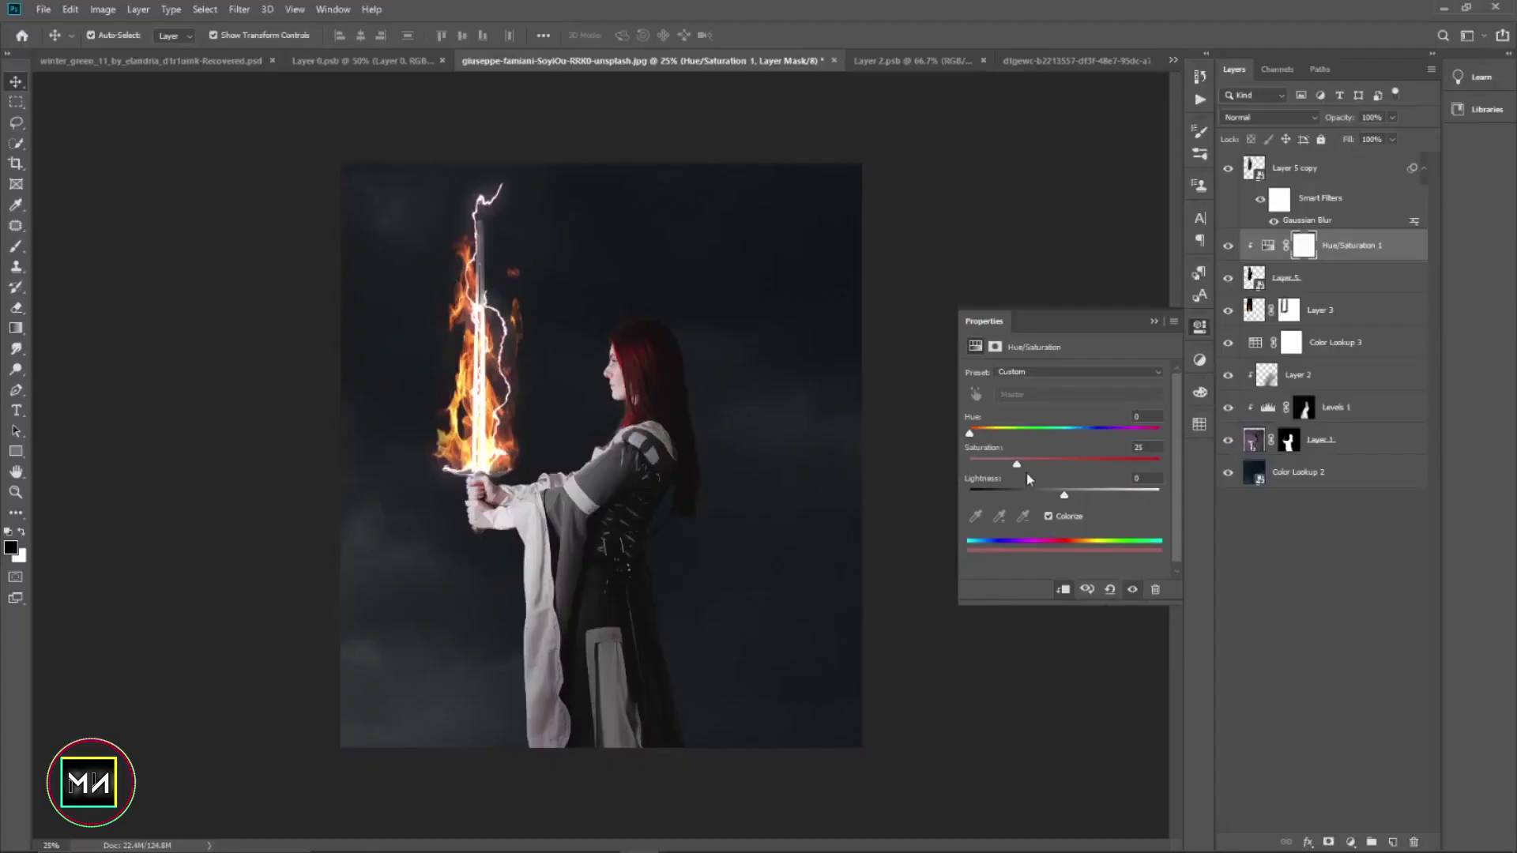
{"action": "left_click_drag", "start_coordinate": [1017, 464], "coordinate": [1244, 458]}
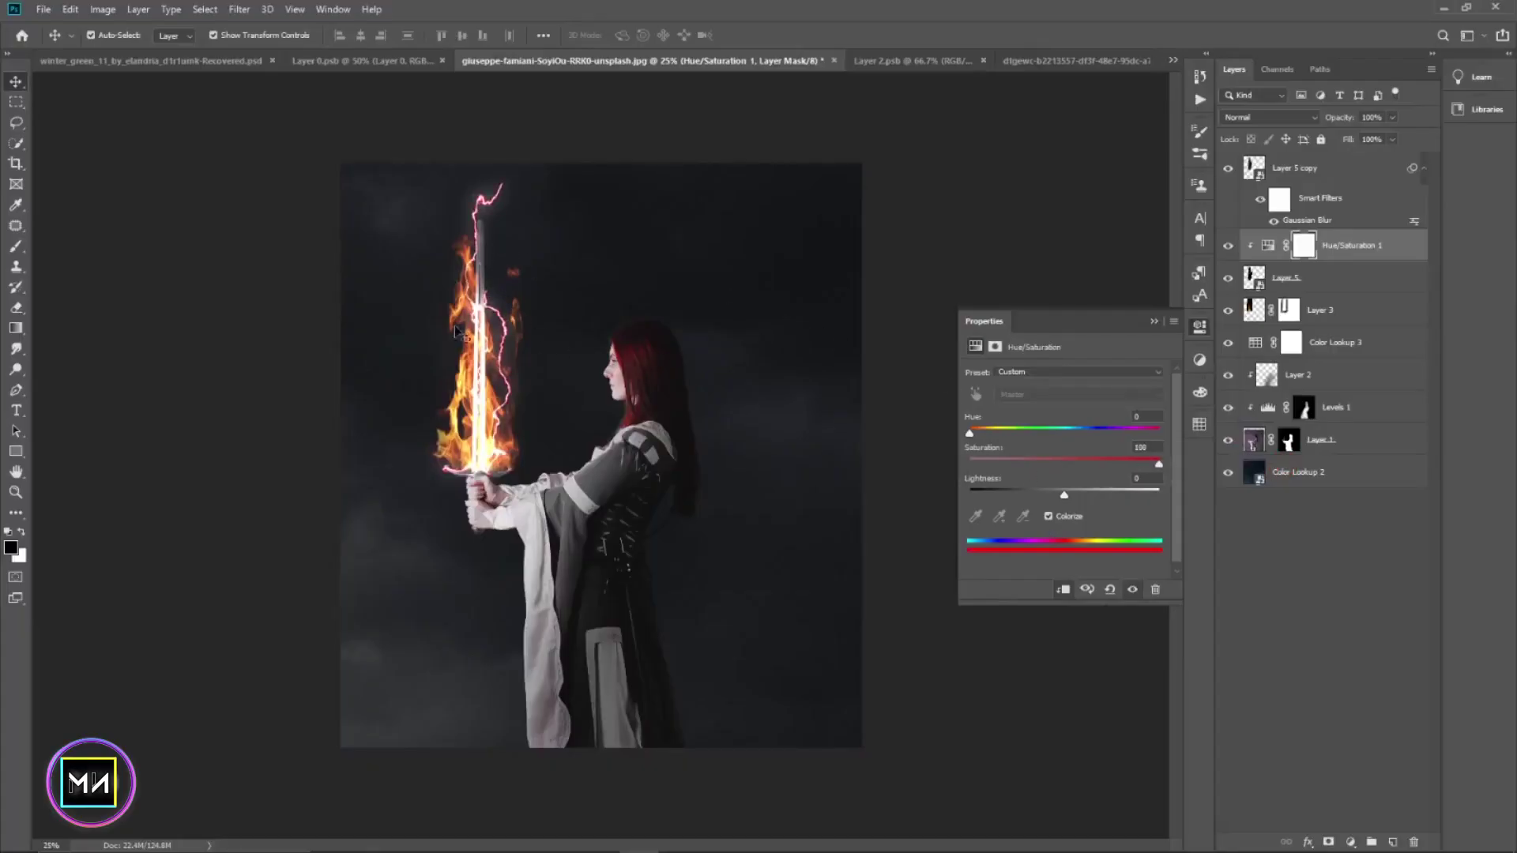
{"action": "left_click_drag", "start_coordinate": [969, 434], "coordinate": [970, 435]}
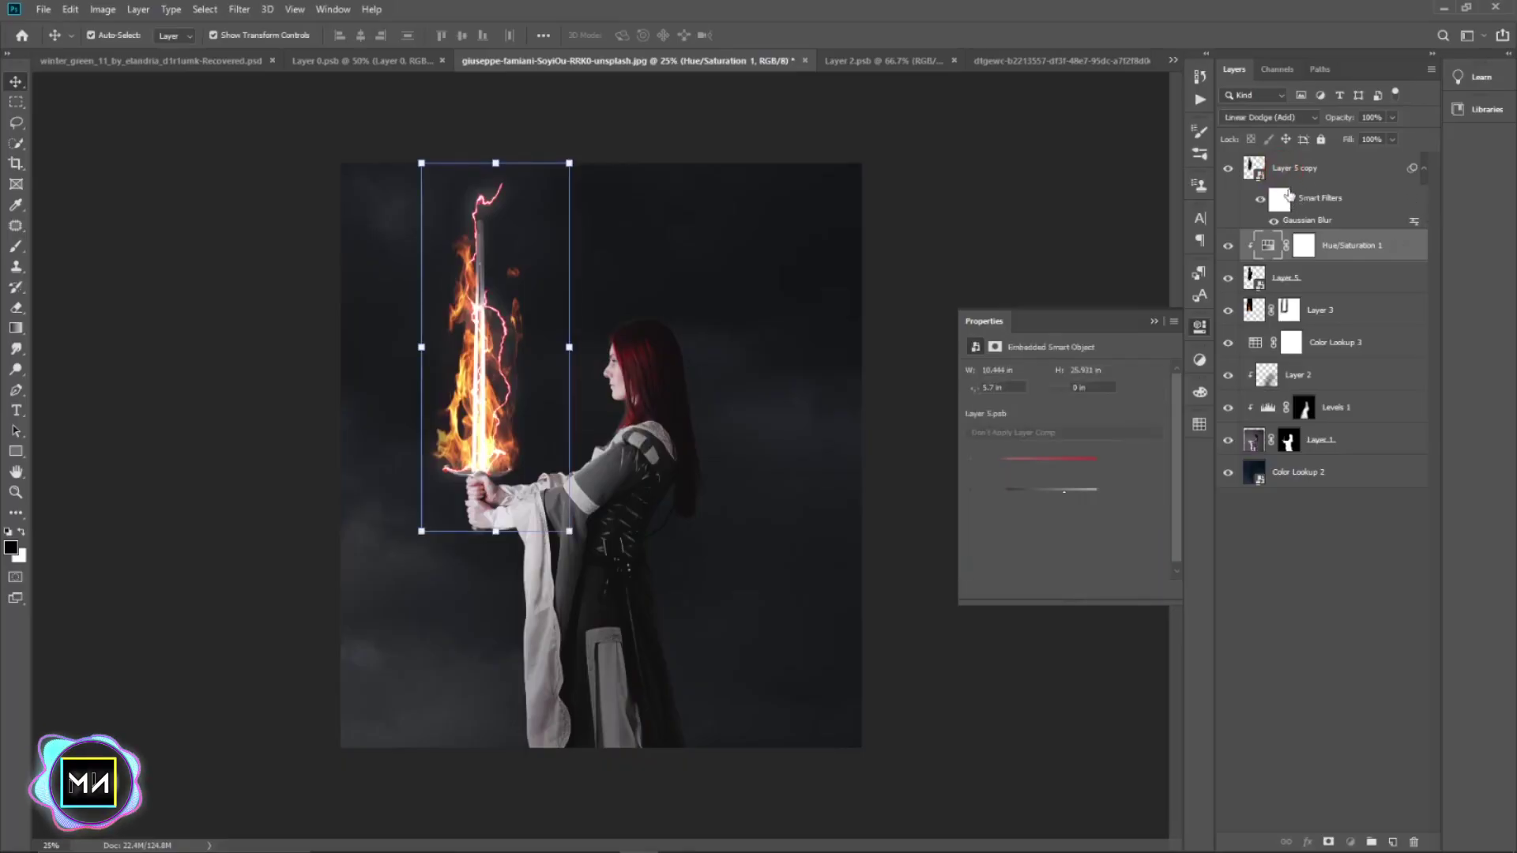
- Add a clipped, colorized Hue/Saturation to the glow copy at full saturation, shifted toward orange
{"action": "left_click", "coordinate": [1287, 193]}
{"action": "left_click", "coordinate": [1351, 842]}
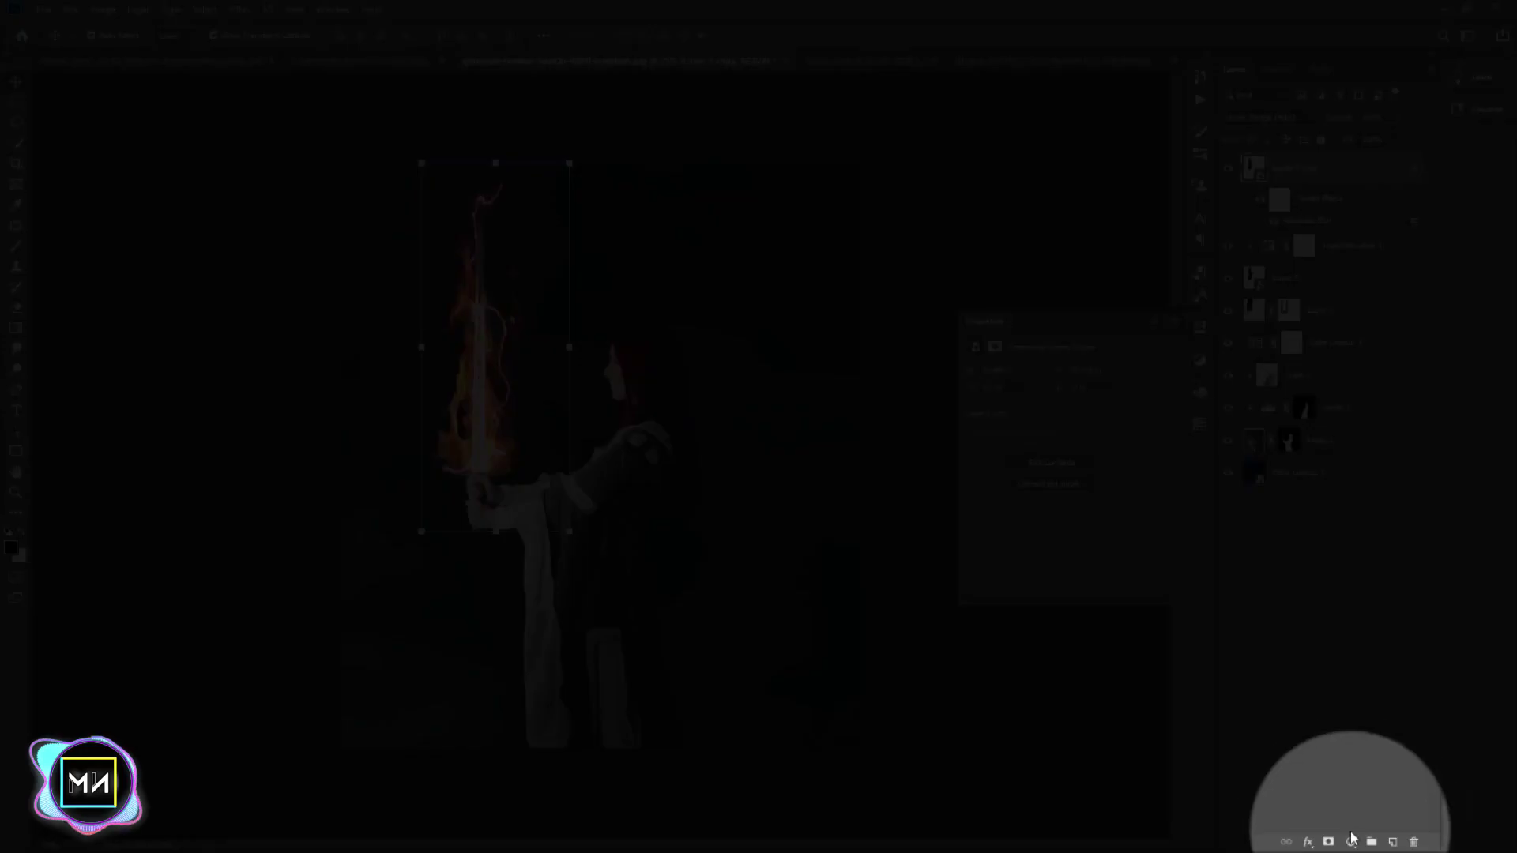
{"action": "left_click", "coordinate": [1393, 686]}
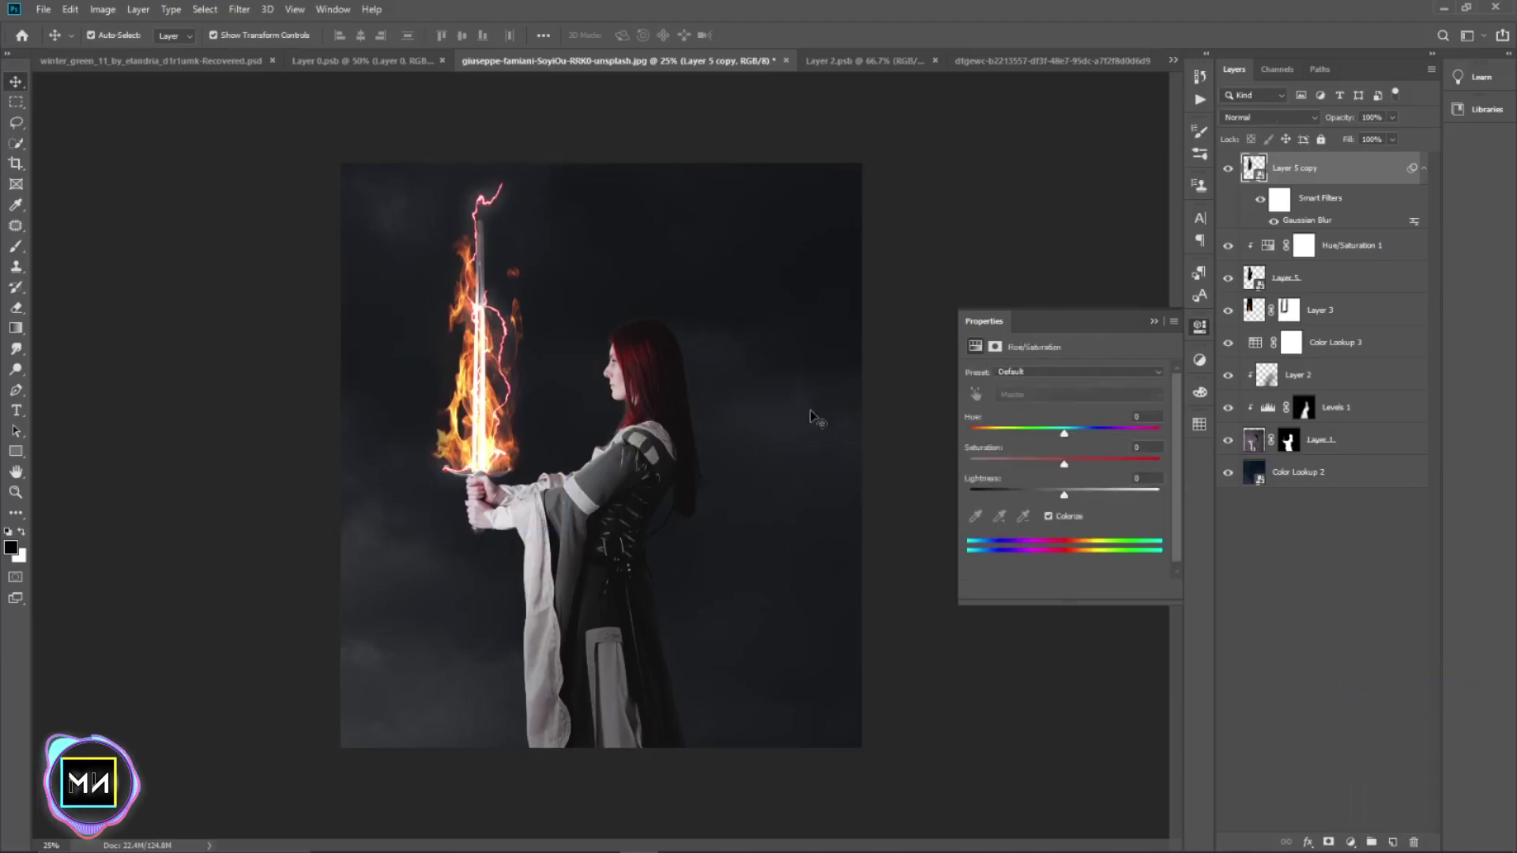
{"action": "left_click", "coordinate": [1048, 516]}
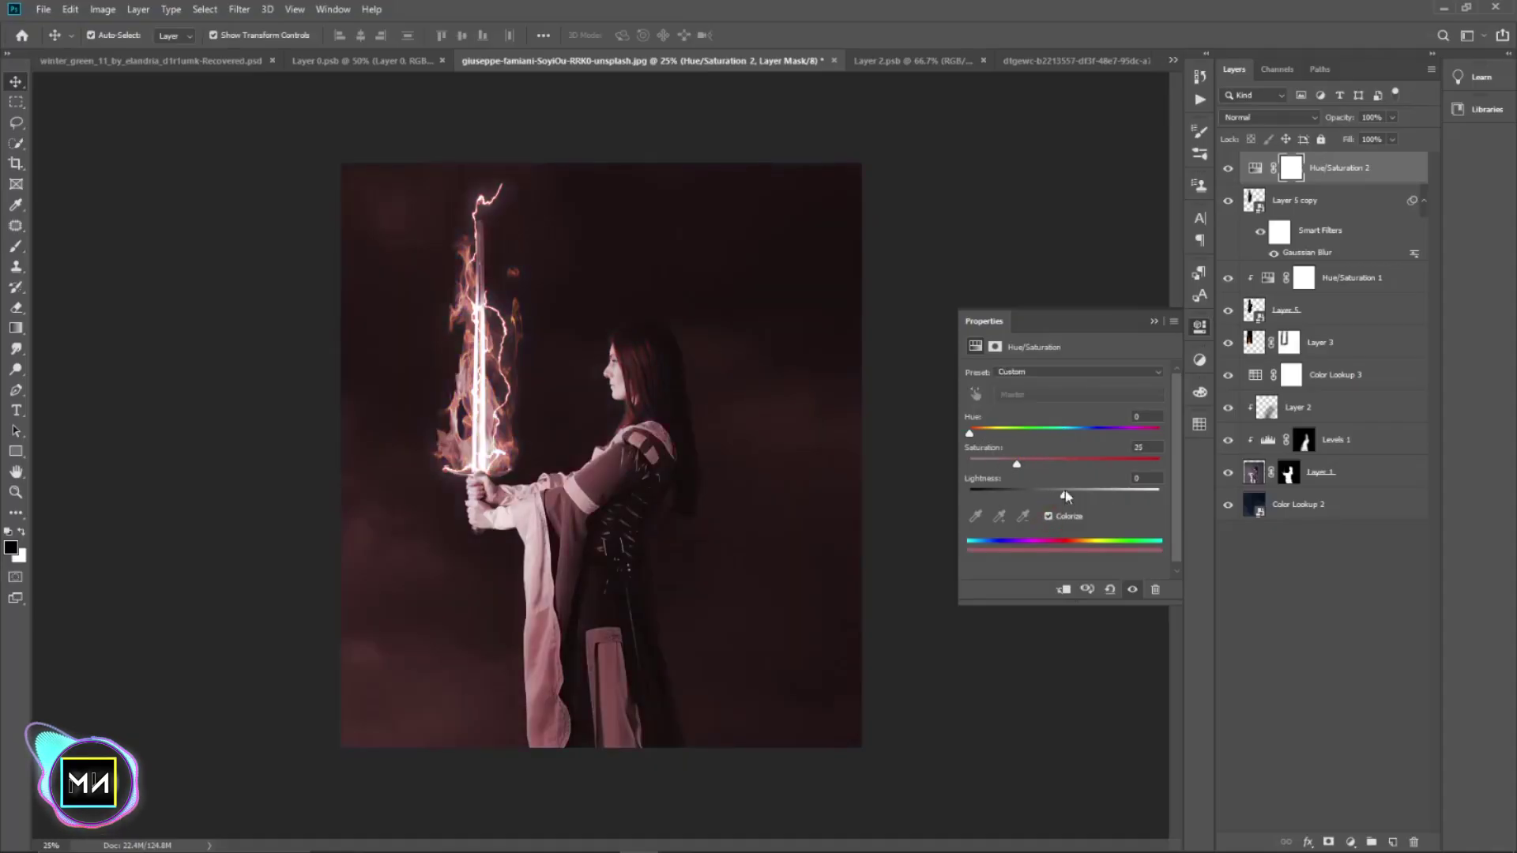
{"action": "left_click", "coordinate": [1062, 589]}
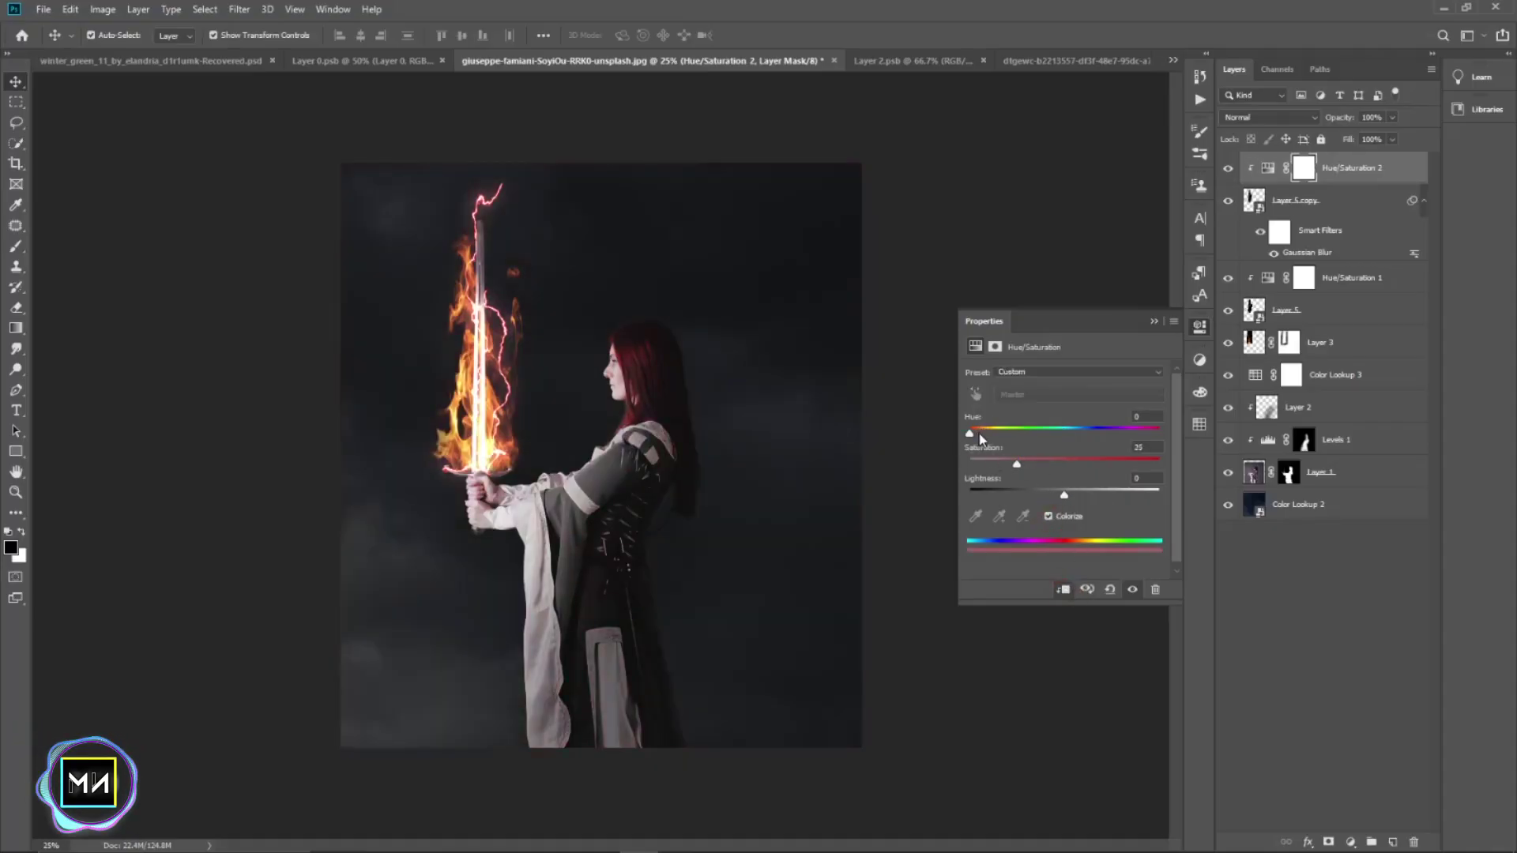
{"action": "left_click_drag", "start_coordinate": [1012, 461], "coordinate": [1342, 515]}
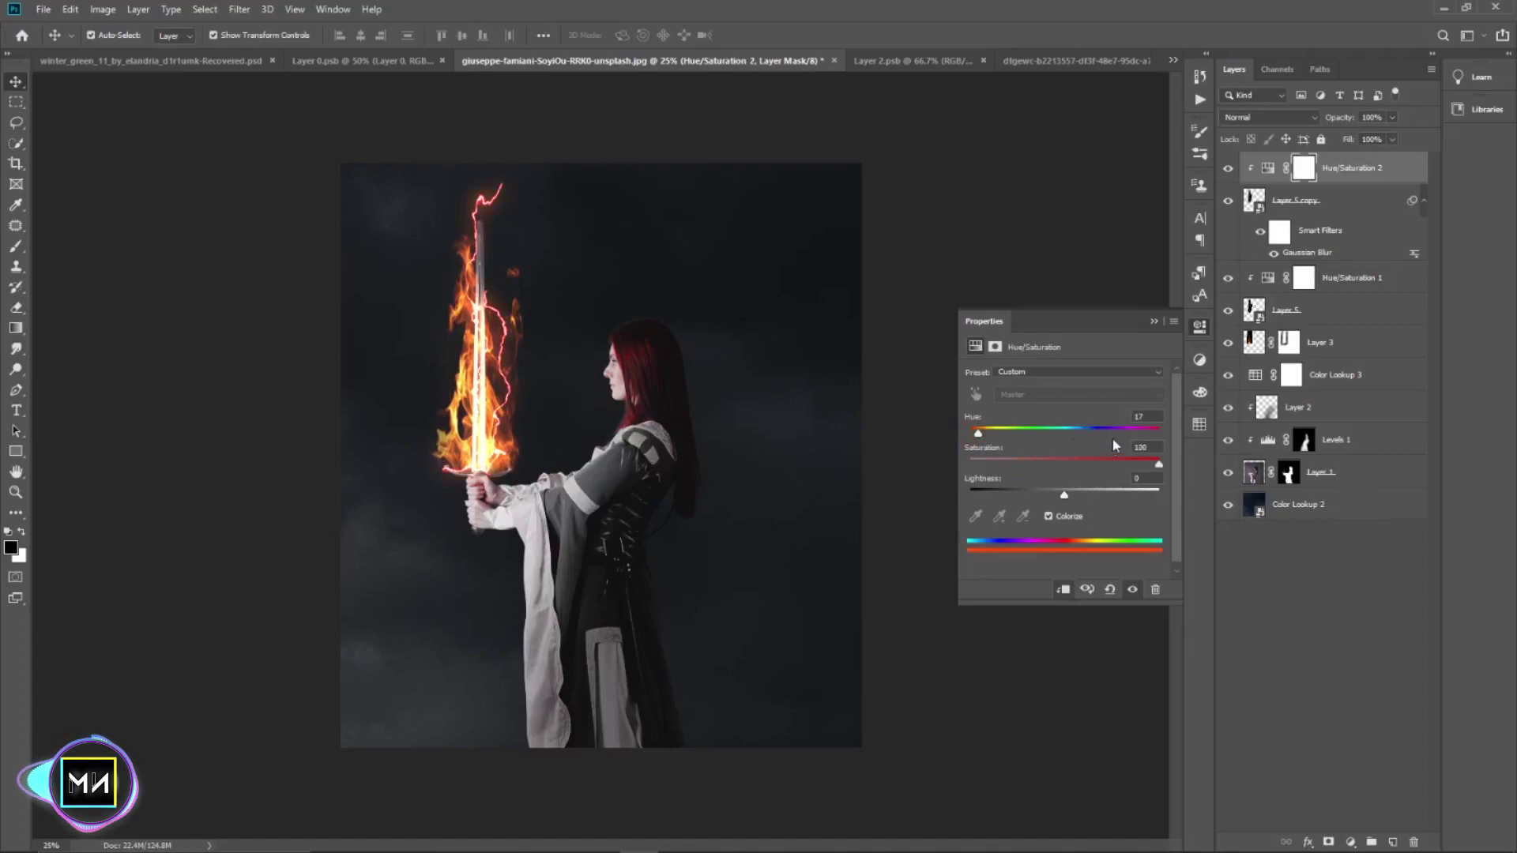
{"action": "left_click_drag", "start_coordinate": [993, 439], "coordinate": [985, 434]}
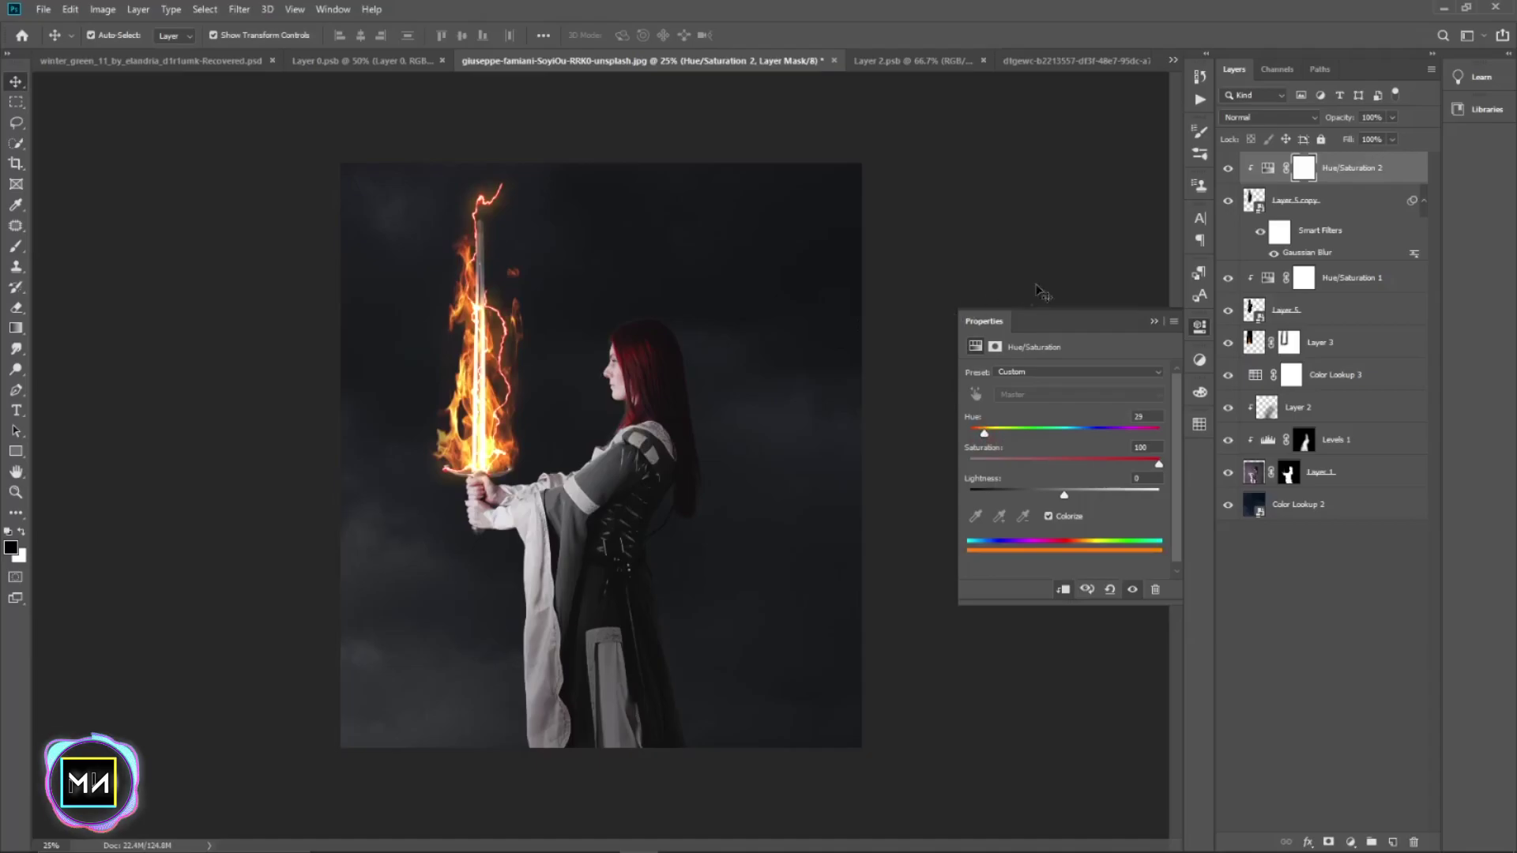
{"action": "left_click", "coordinate": [1153, 321]}
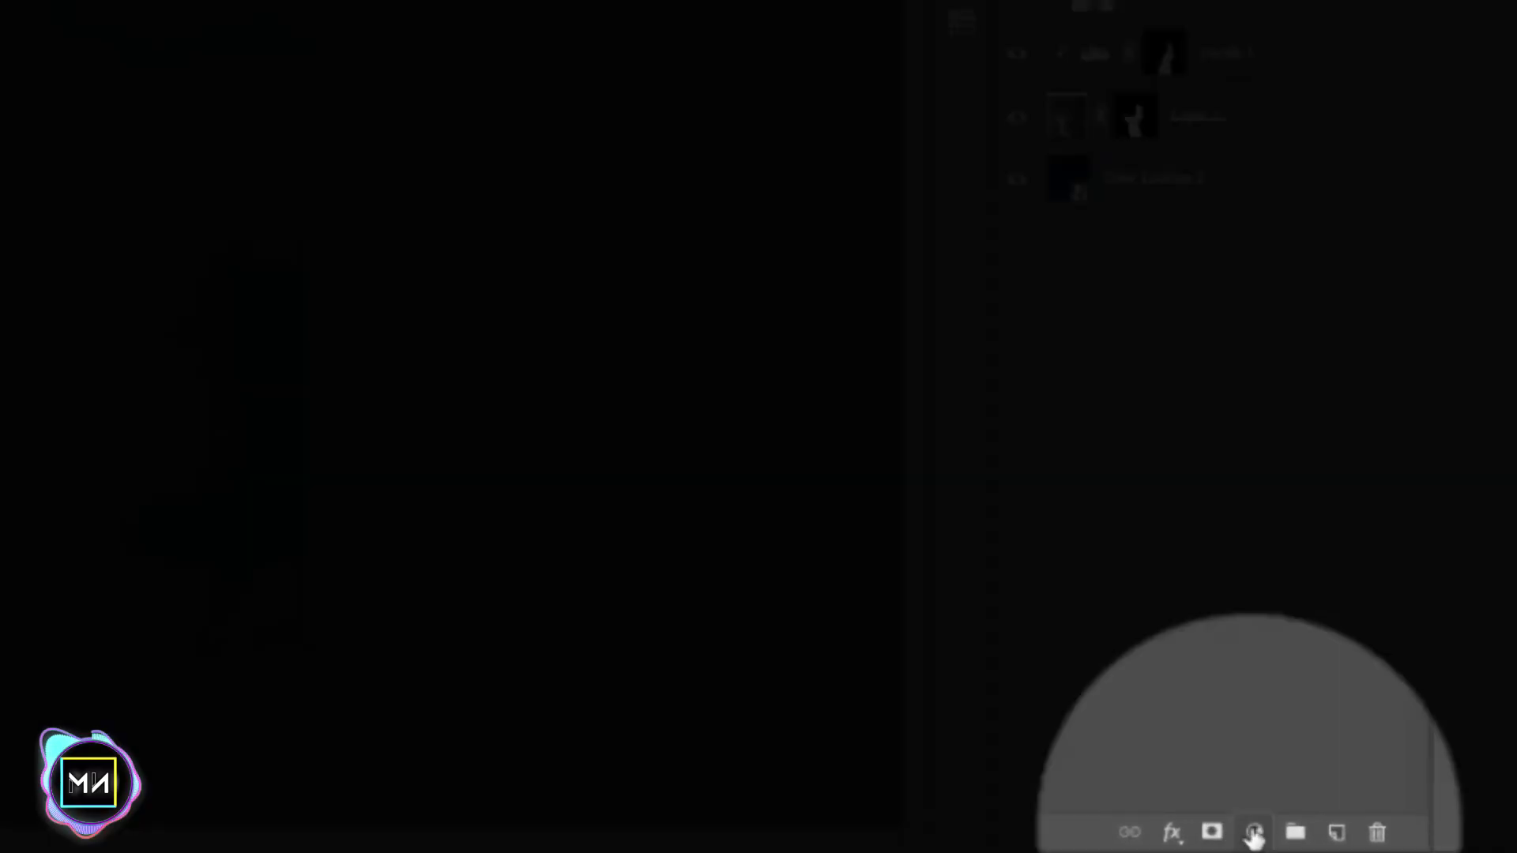
- Add a bright orange Solid Color fill layer
{"action": "left_click", "coordinate": [1255, 832]}
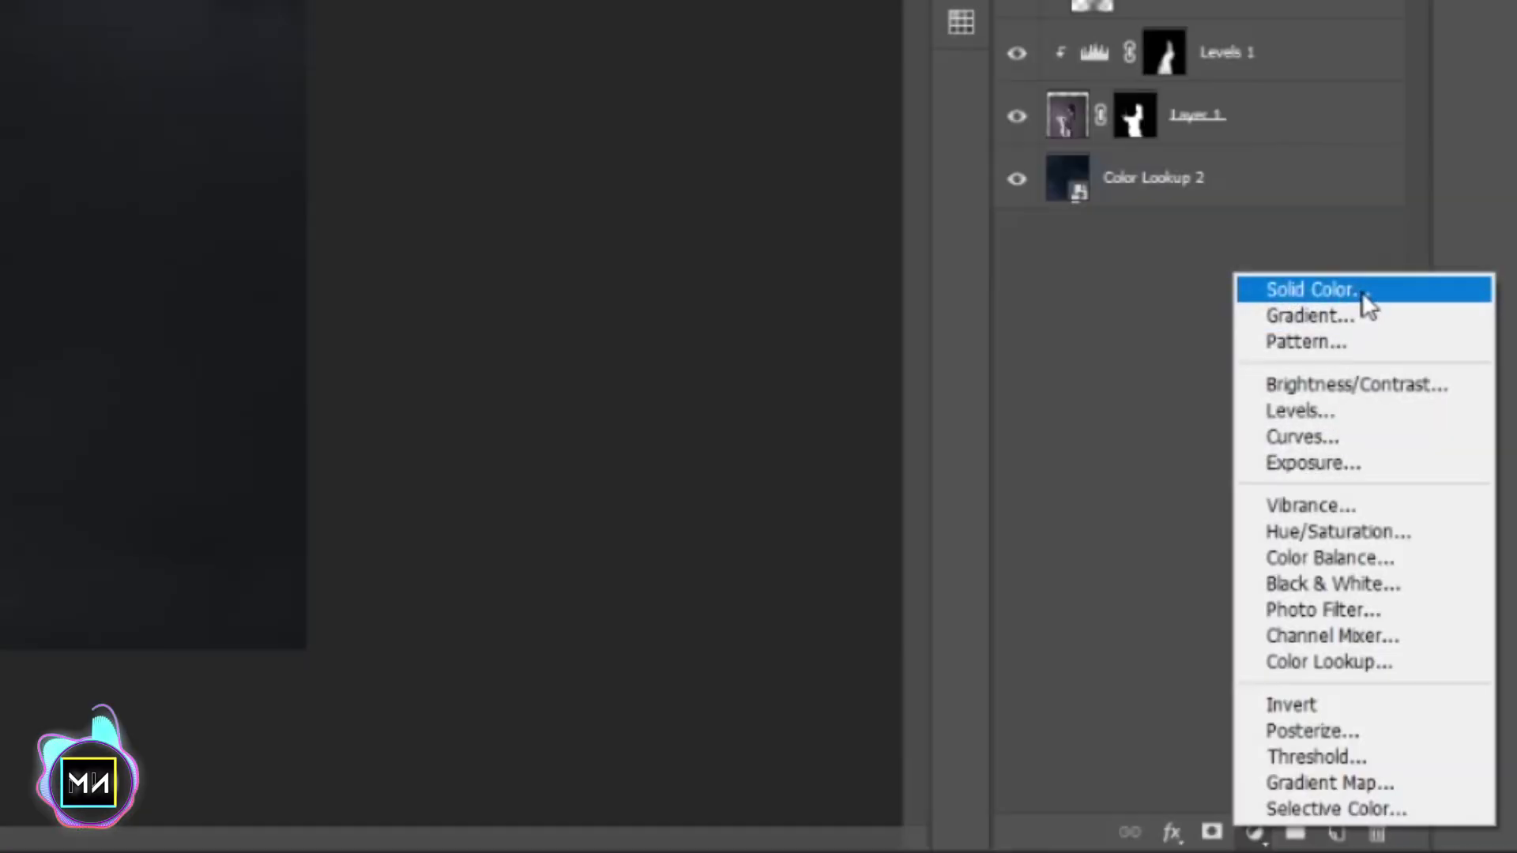
{"action": "left_click", "coordinate": [1362, 292]}
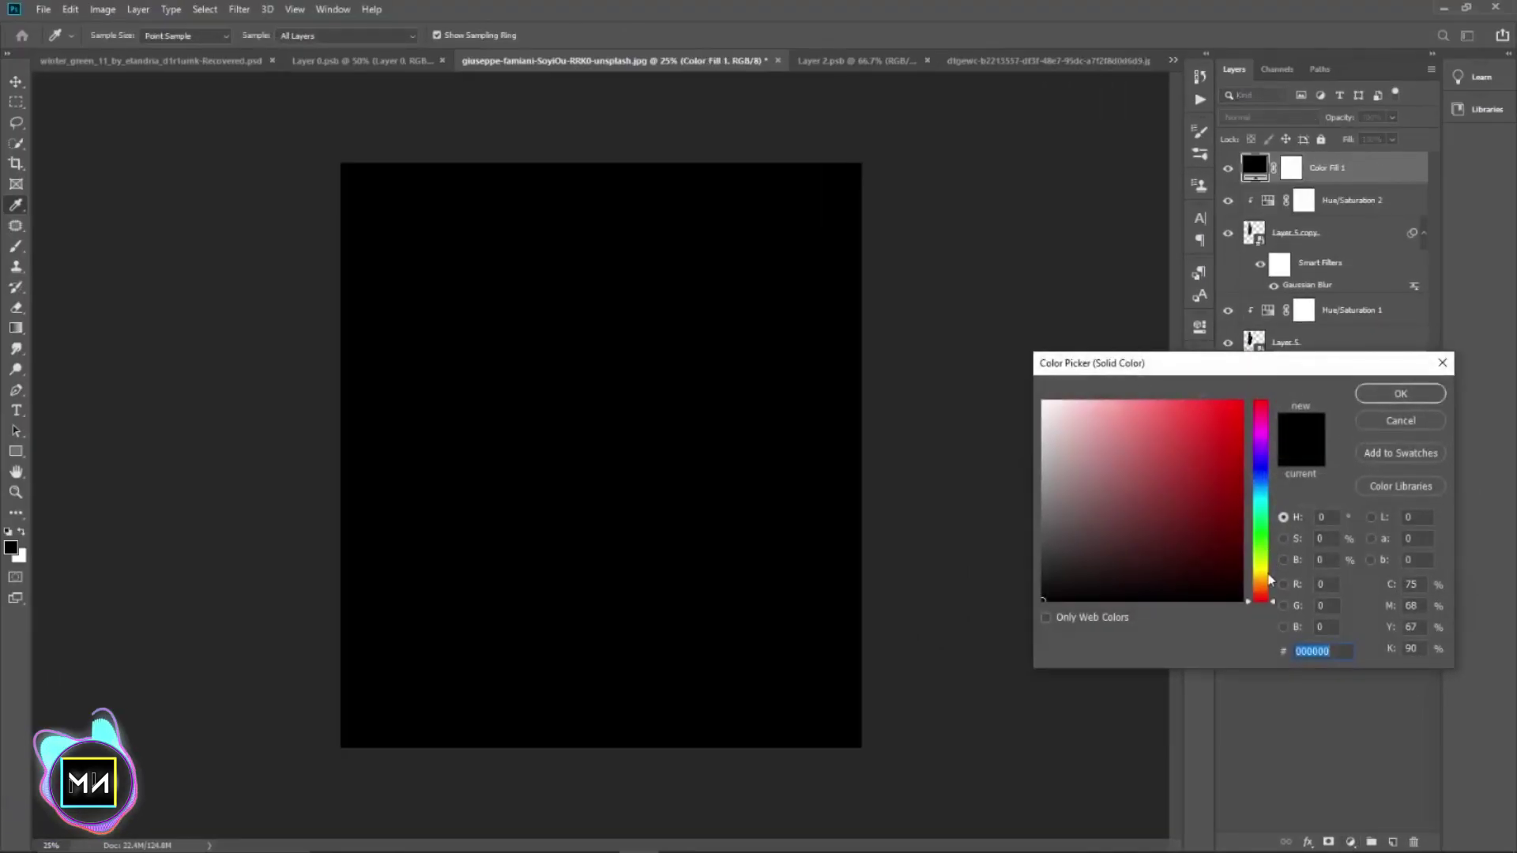
{"action": "left_click", "coordinate": [1269, 584]}
{"action": "left_click", "coordinate": [1242, 401]}
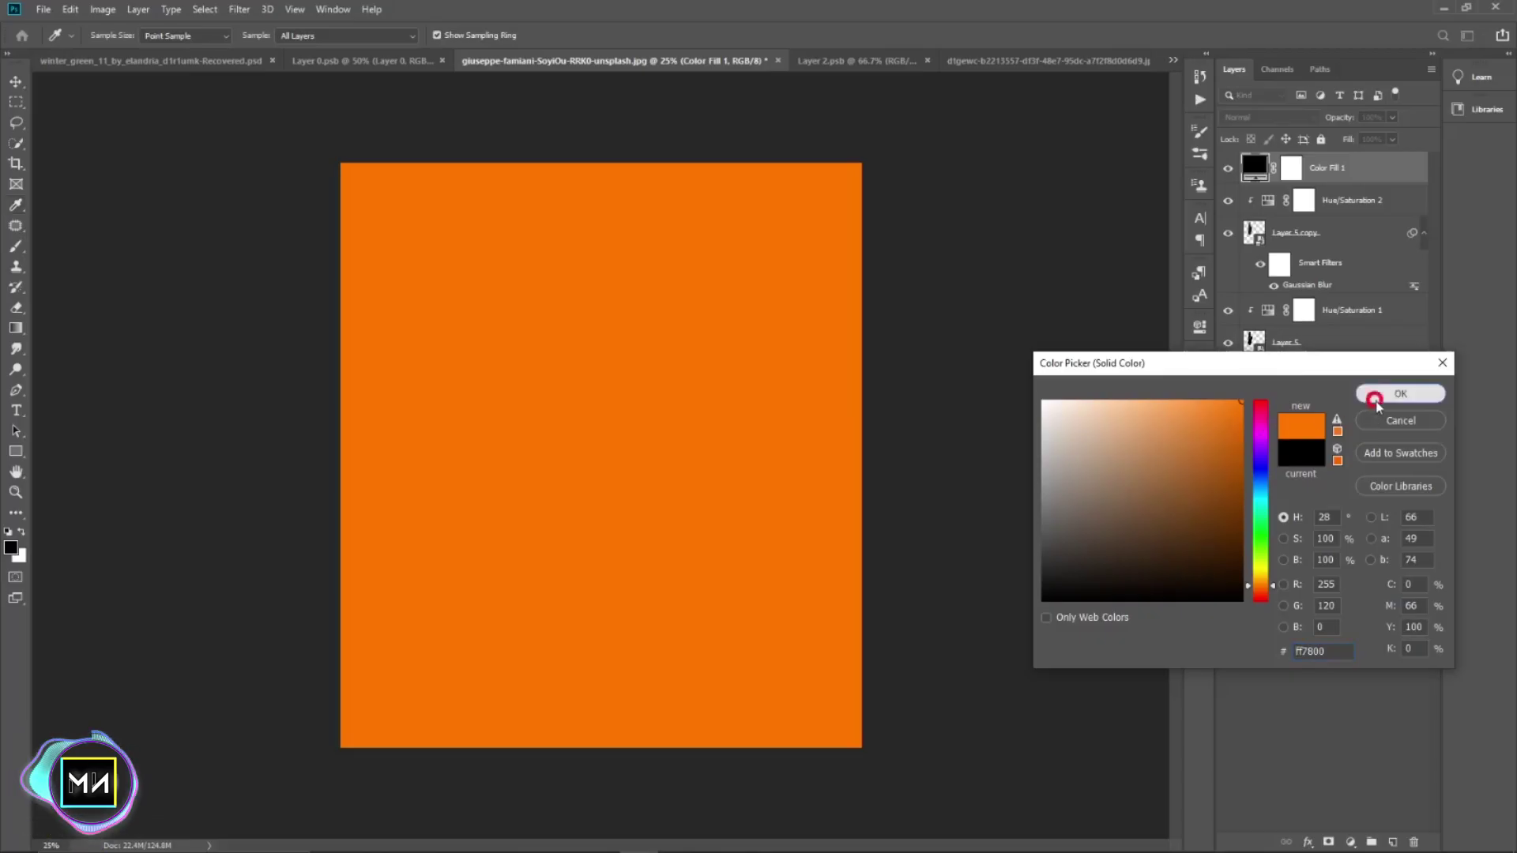
{"action": "left_click", "coordinate": [1381, 393]}
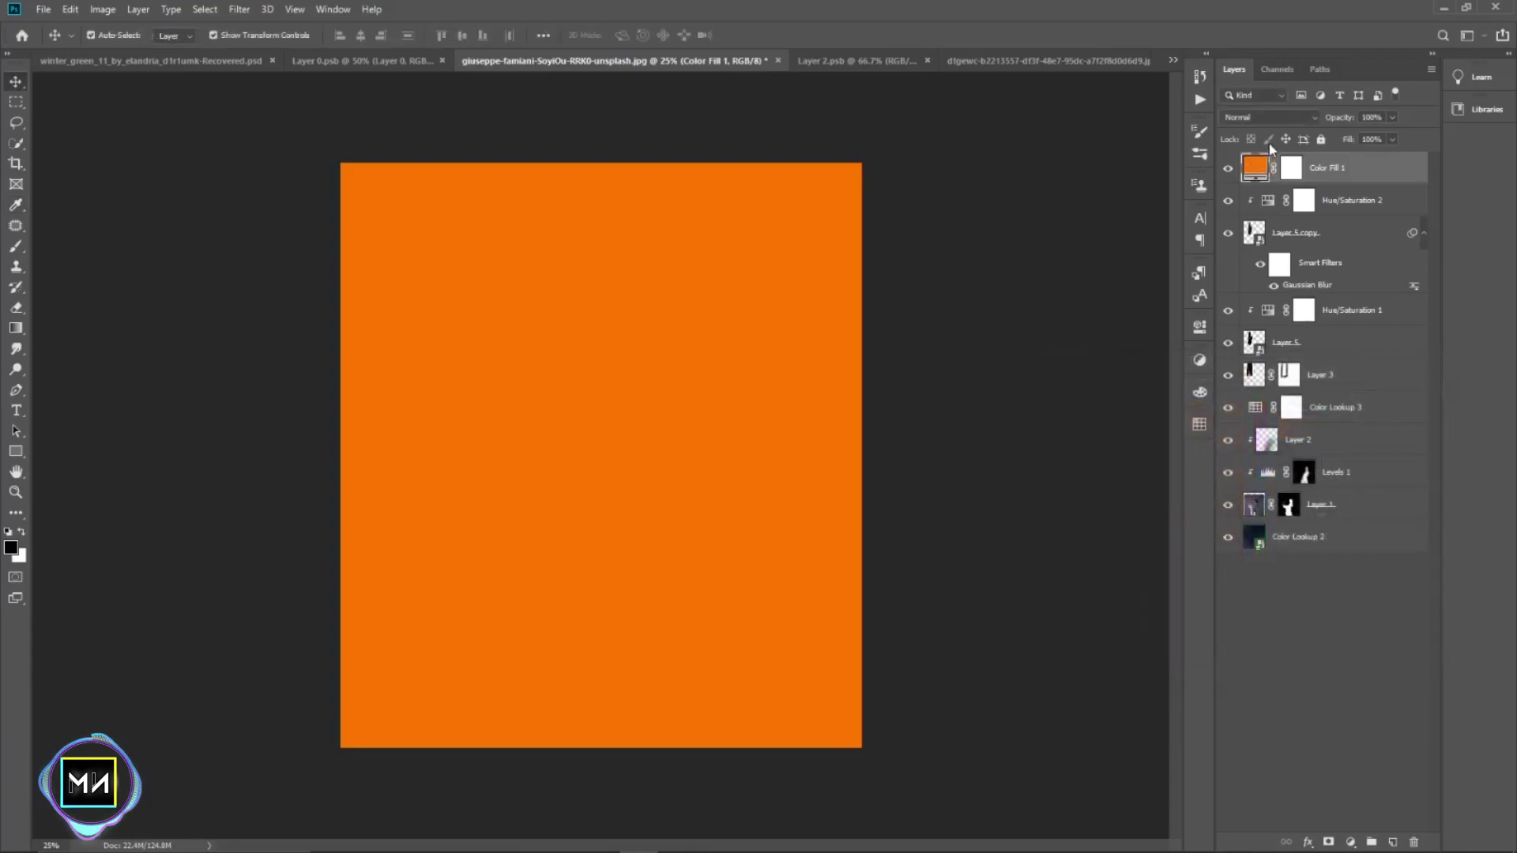
- Move the orange fill below Color Lookup 3, clip it to Layer 2 and set it to Soft Light
{"action": "left_click_drag", "start_coordinate": [1321, 181], "coordinate": [1321, 424]}
{"action": "left_click", "coordinate": [1320, 417], "text": "alt"}
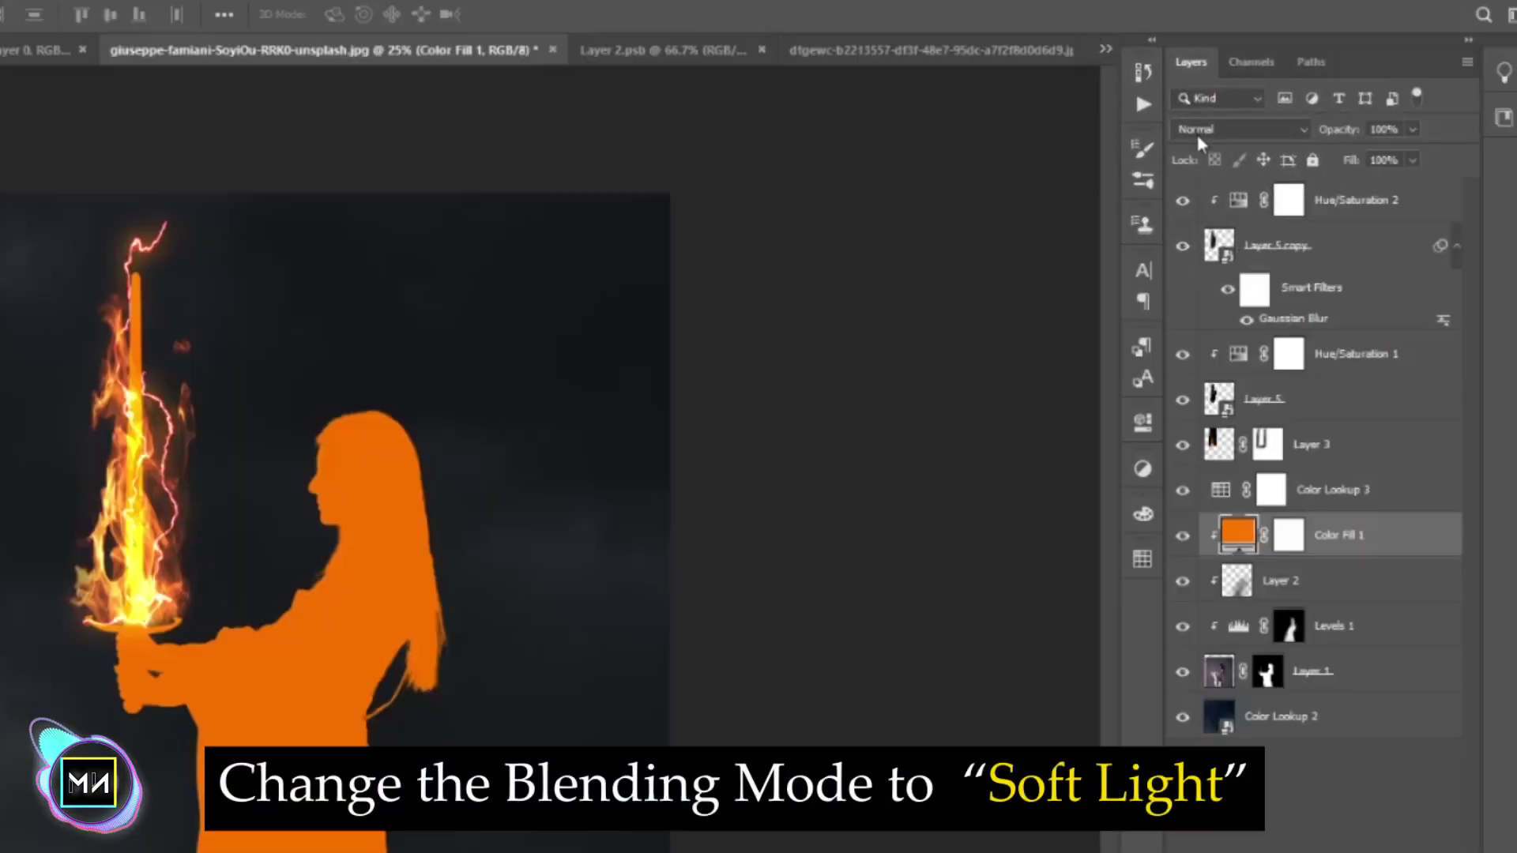
{"action": "left_click", "coordinate": [1264, 116]}
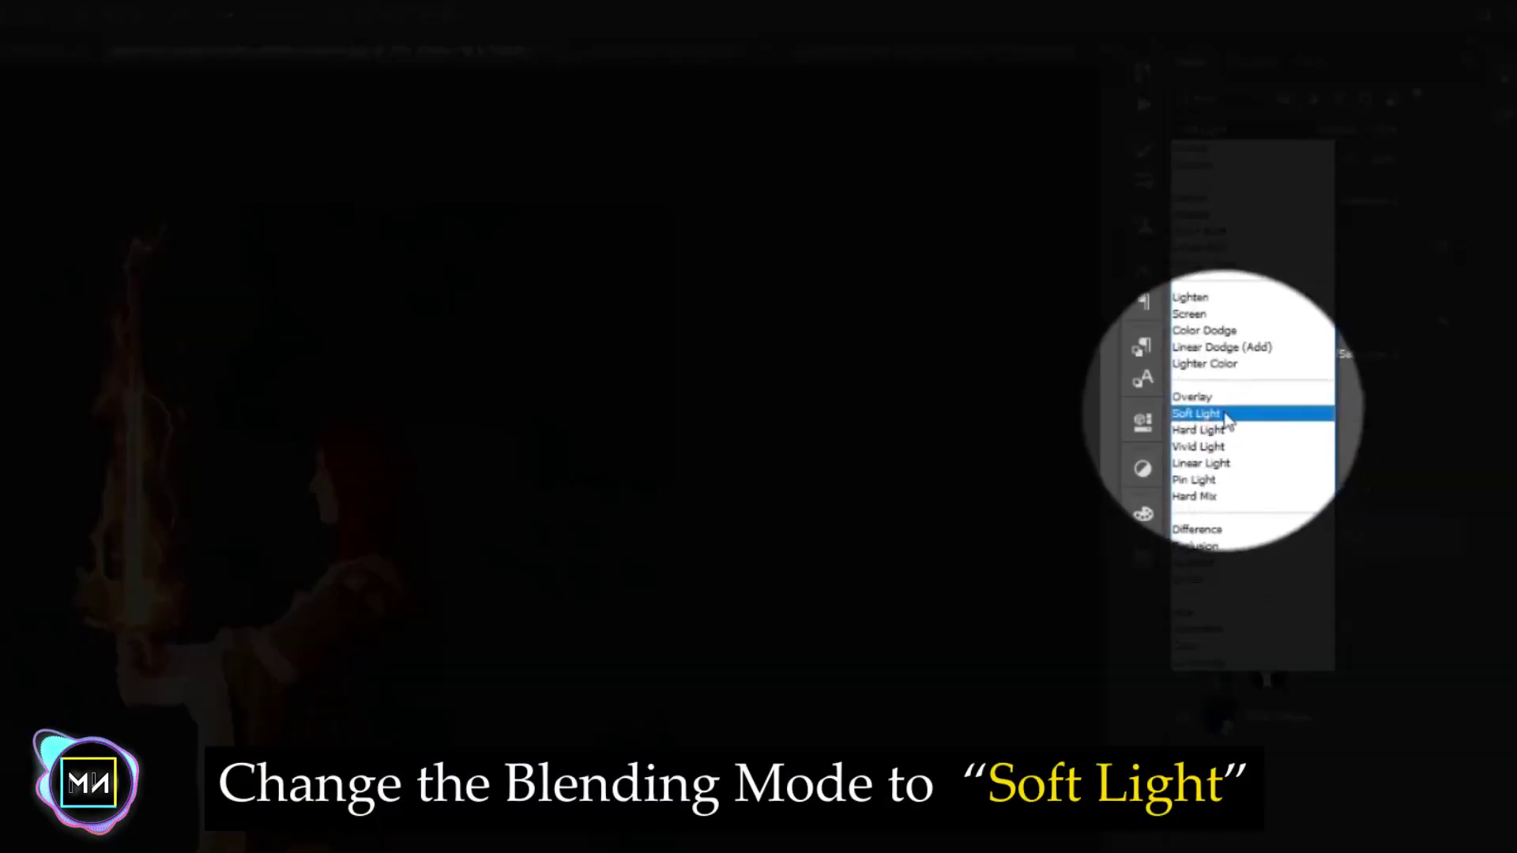
{"action": "left_click", "coordinate": [1197, 413]}
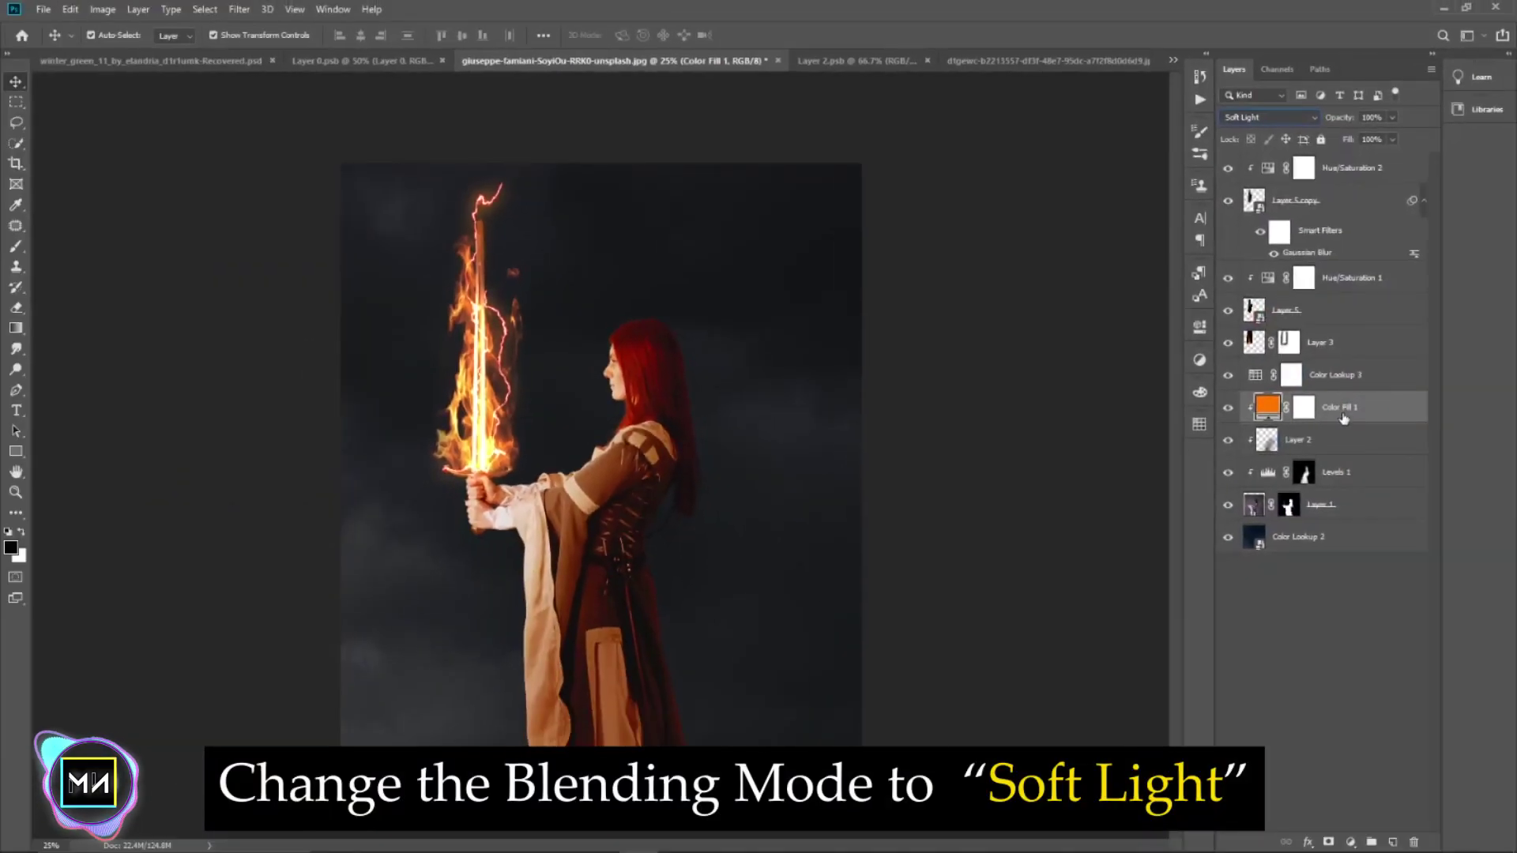
{"action": "right_click", "coordinate": [1343, 417]}
- Split Color Fill 1's Underlying Layer black slider to about 18/49 in Blending Options
{"action": "left_click", "coordinate": [1219, 209]}
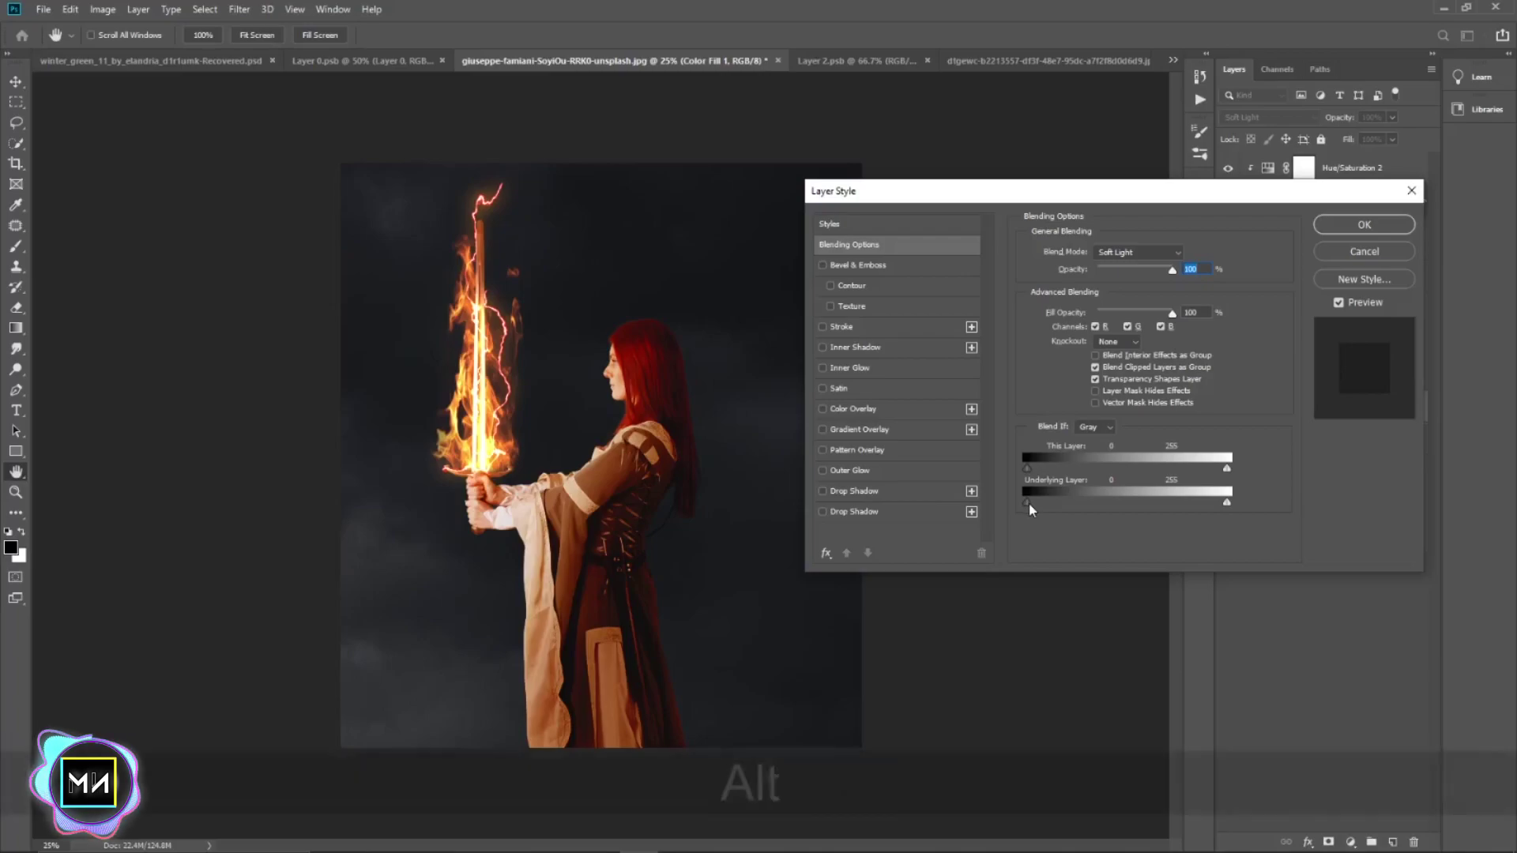
{"action": "left_click_drag", "start_coordinate": [1029, 504], "coordinate": [1042, 504]}
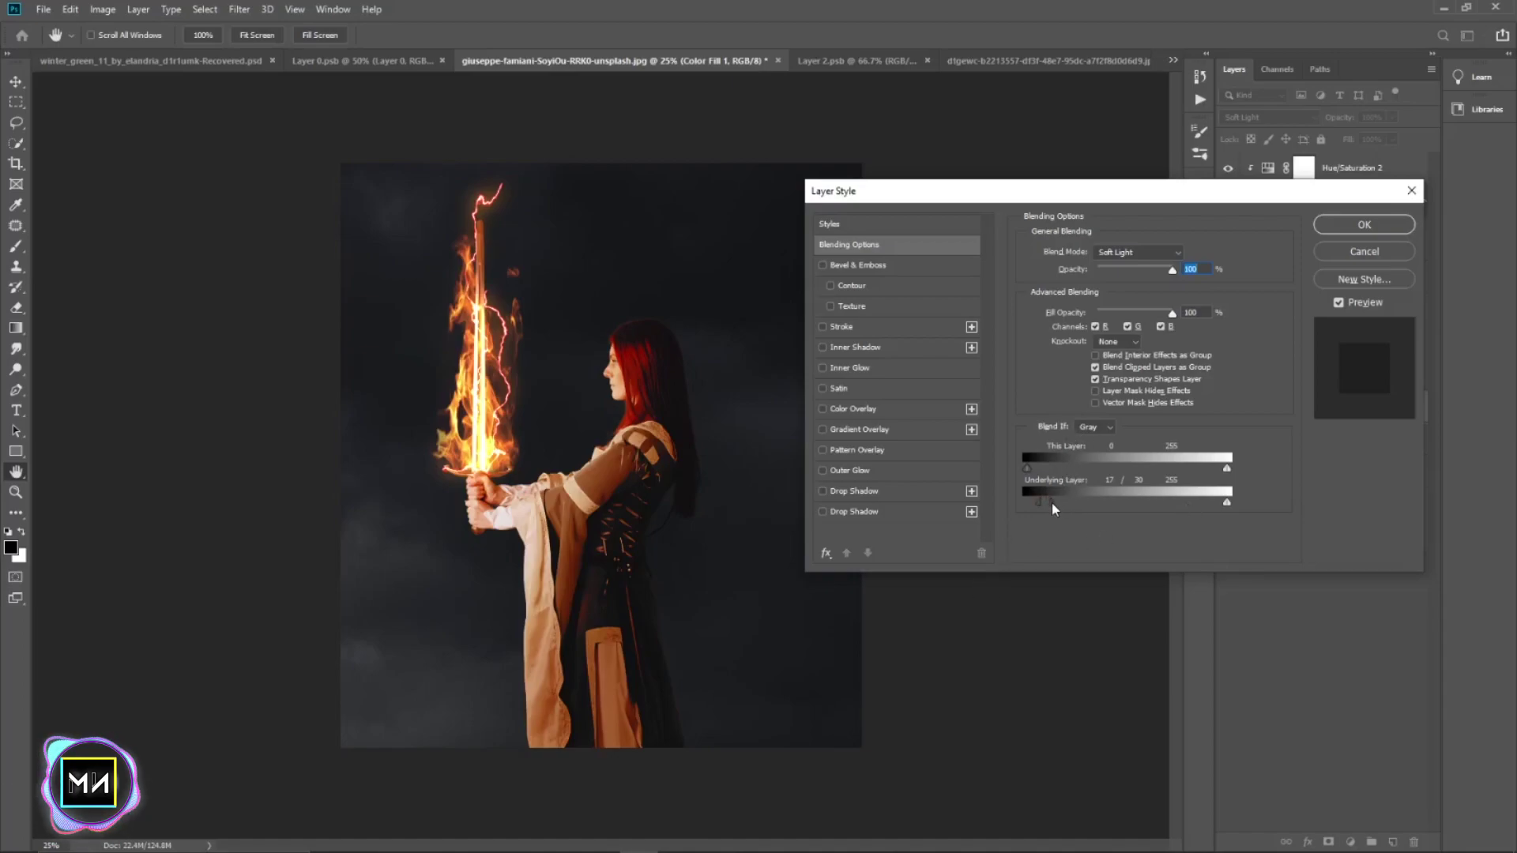
{"action": "left_click_drag", "start_coordinate": [1084, 503], "coordinate": [1067, 503]}
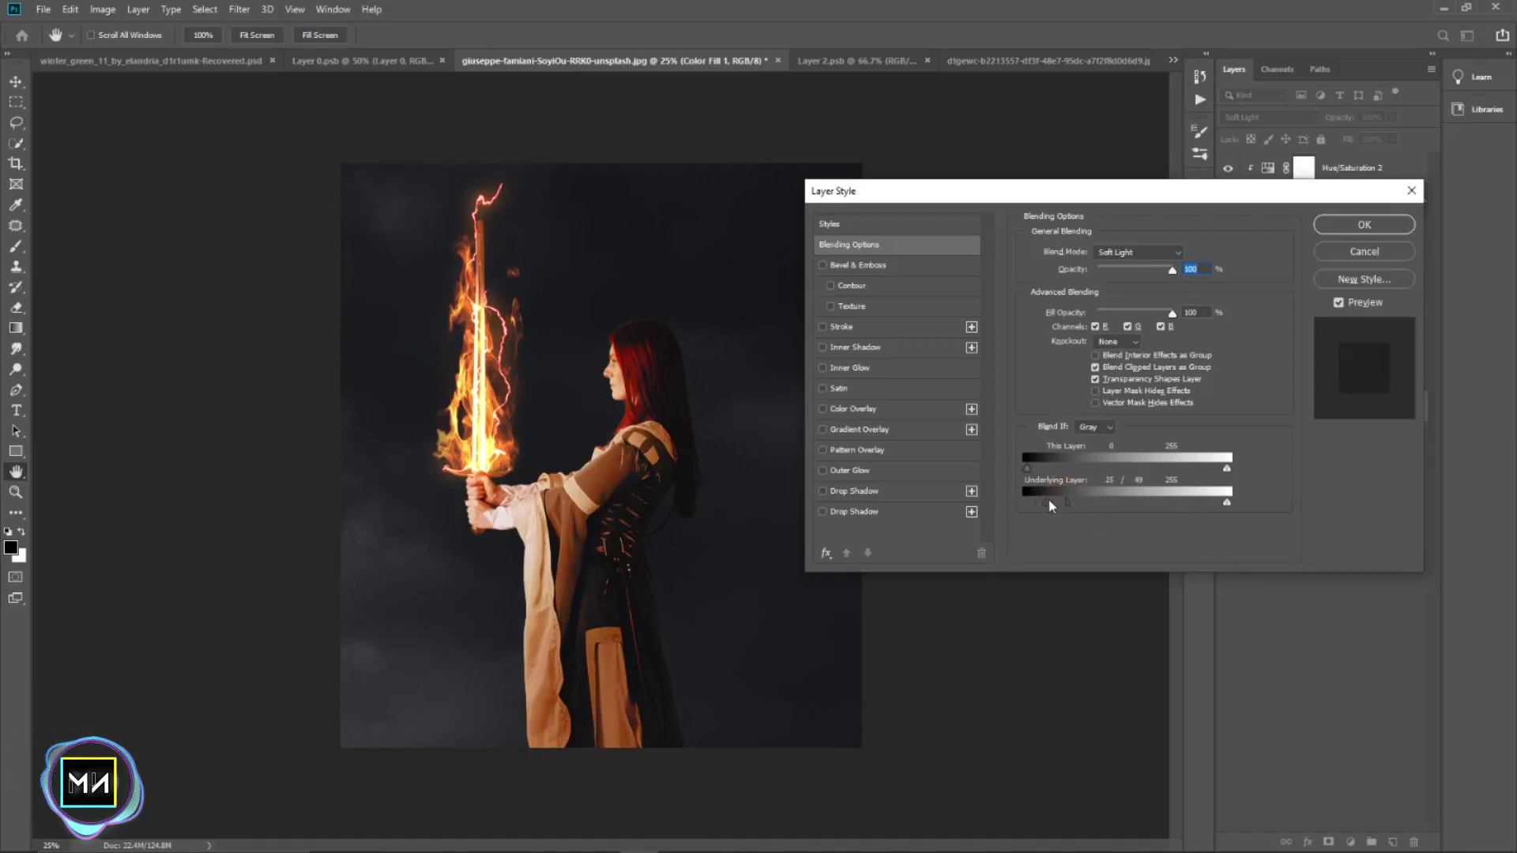
{"action": "left_click_drag", "start_coordinate": [1042, 499], "coordinate": [1044, 500]}
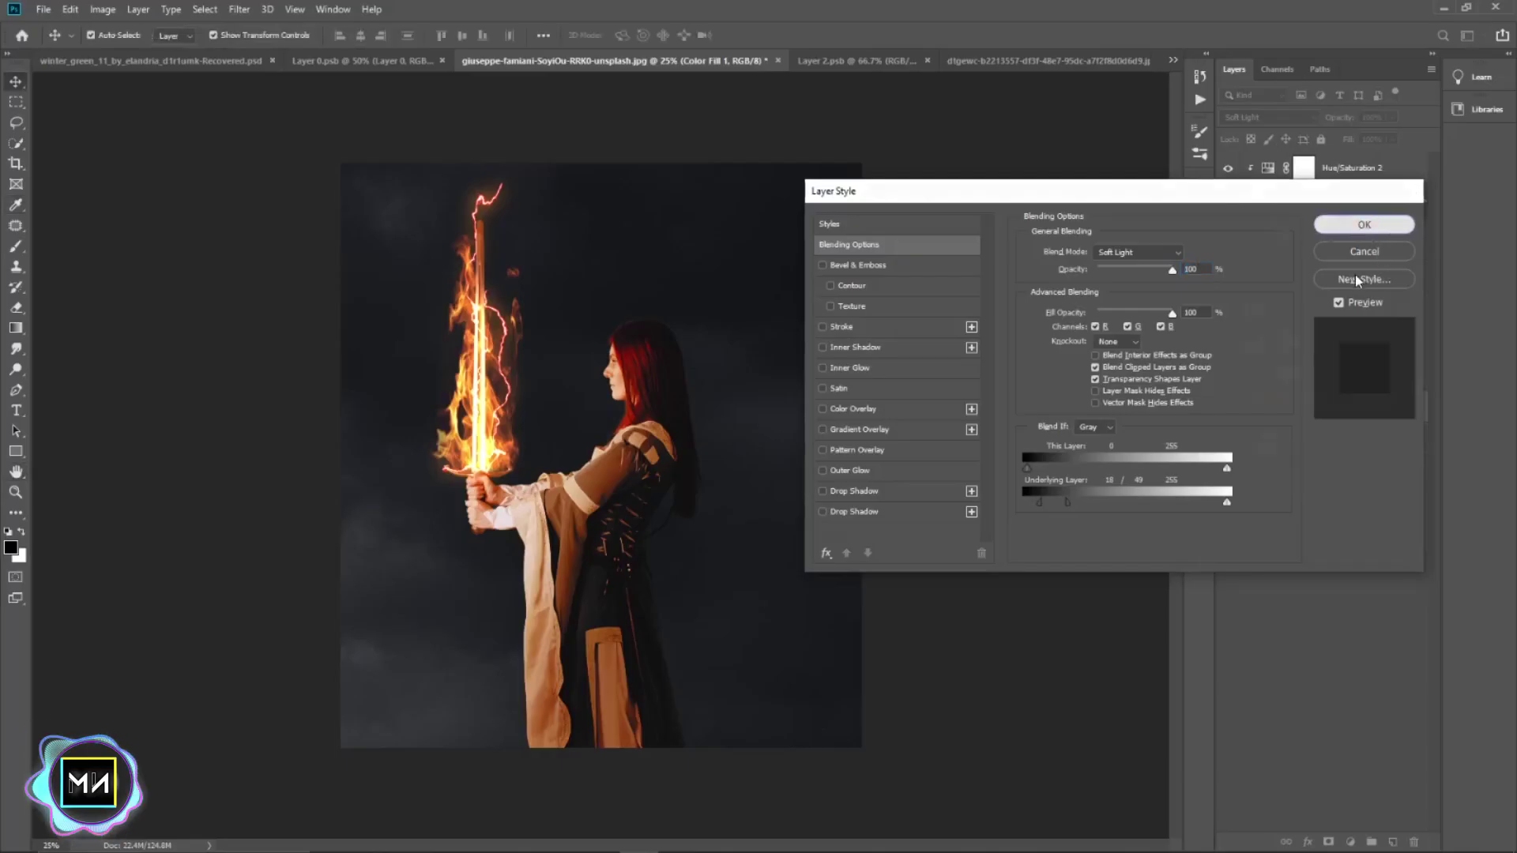
{"action": "left_click", "coordinate": [1357, 228]}
- Paint black on the Color Fill 1 mask over the dark bodice and lower robe
{"action": "left_click", "coordinate": [1309, 416]}
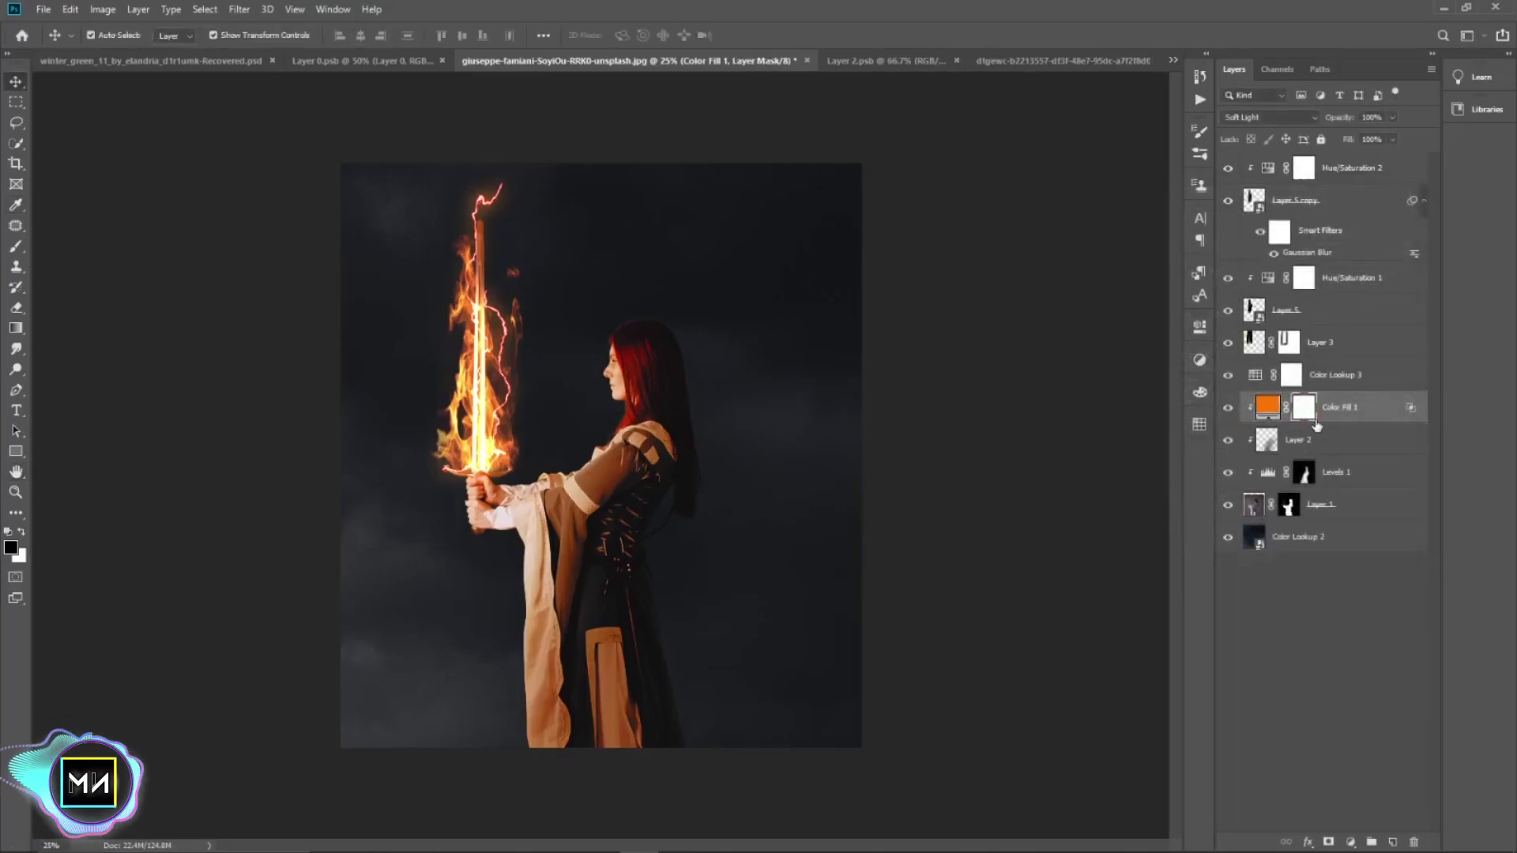
{"action": "key", "text": "b"}
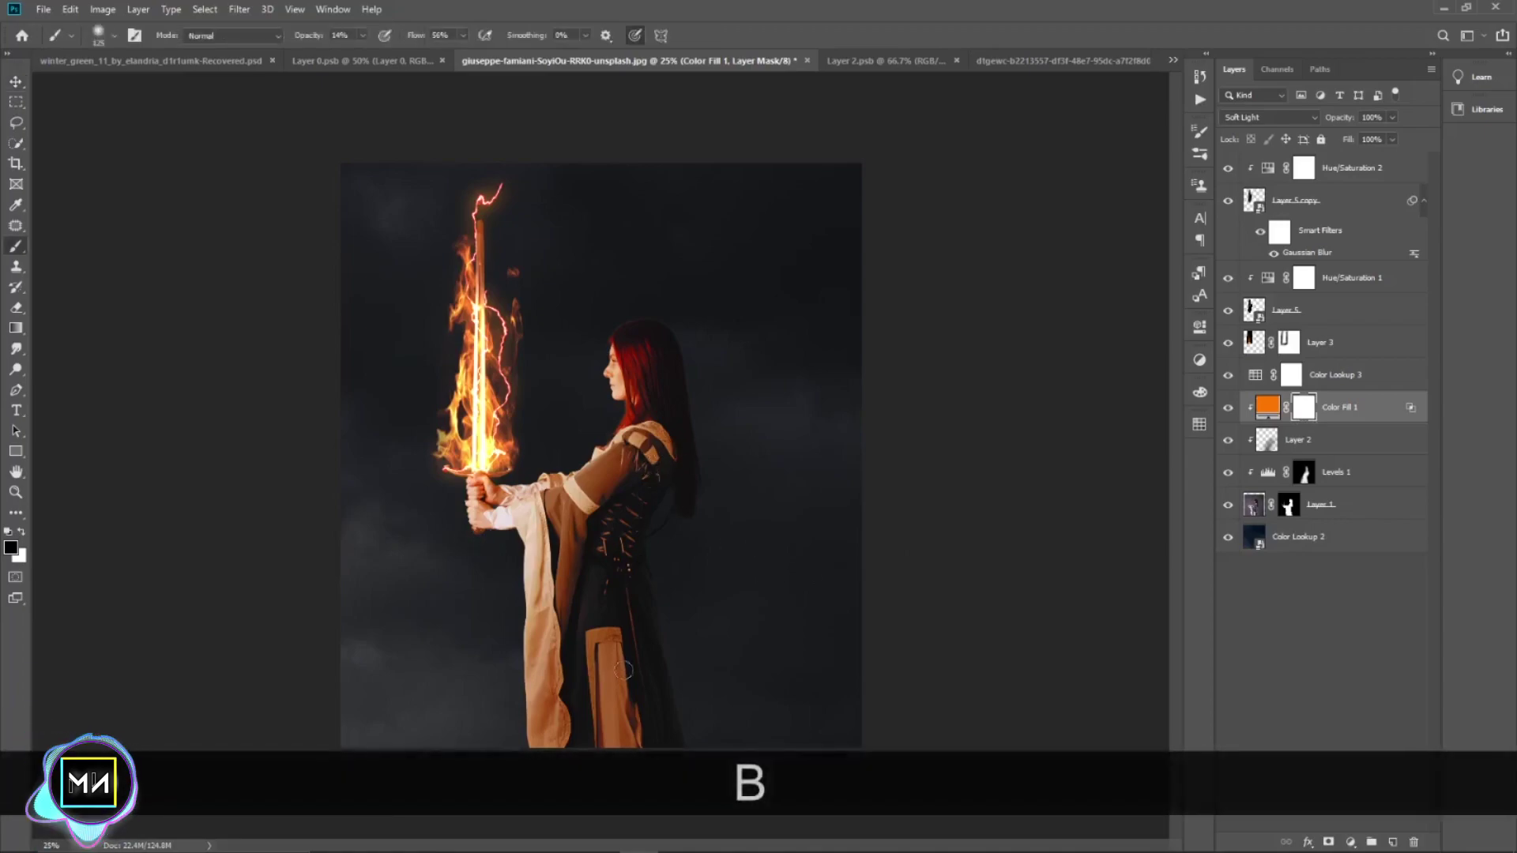
{"action": "key", "text": "x"}
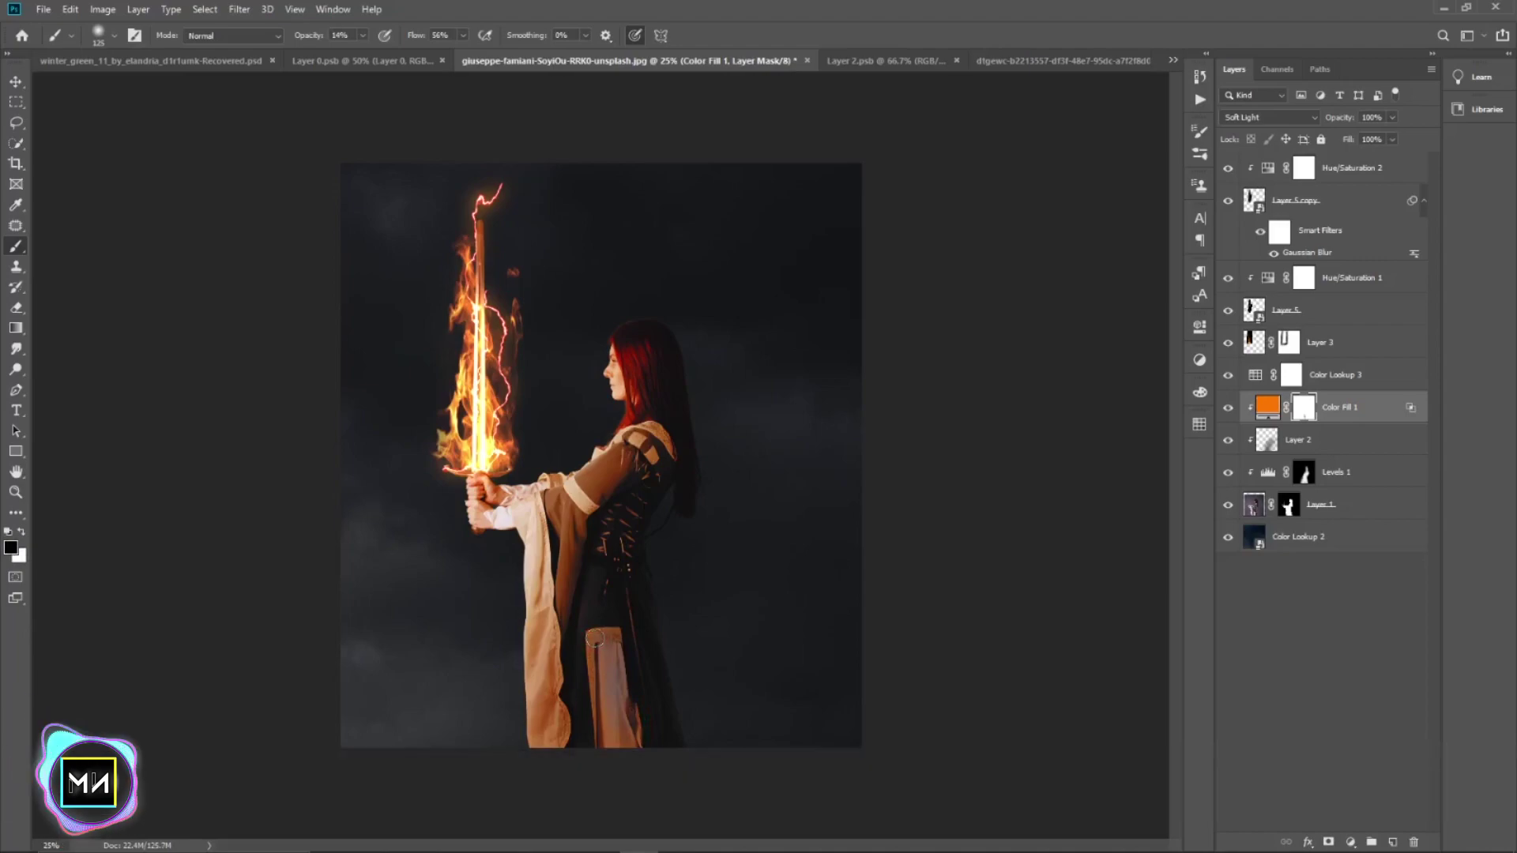
{"action": "key", "text": "bracketright"}
{"action": "key", "text": "bracketright"}
{"action": "key", "text": "bracketright"}
{"action": "key", "text": "bracketright"}
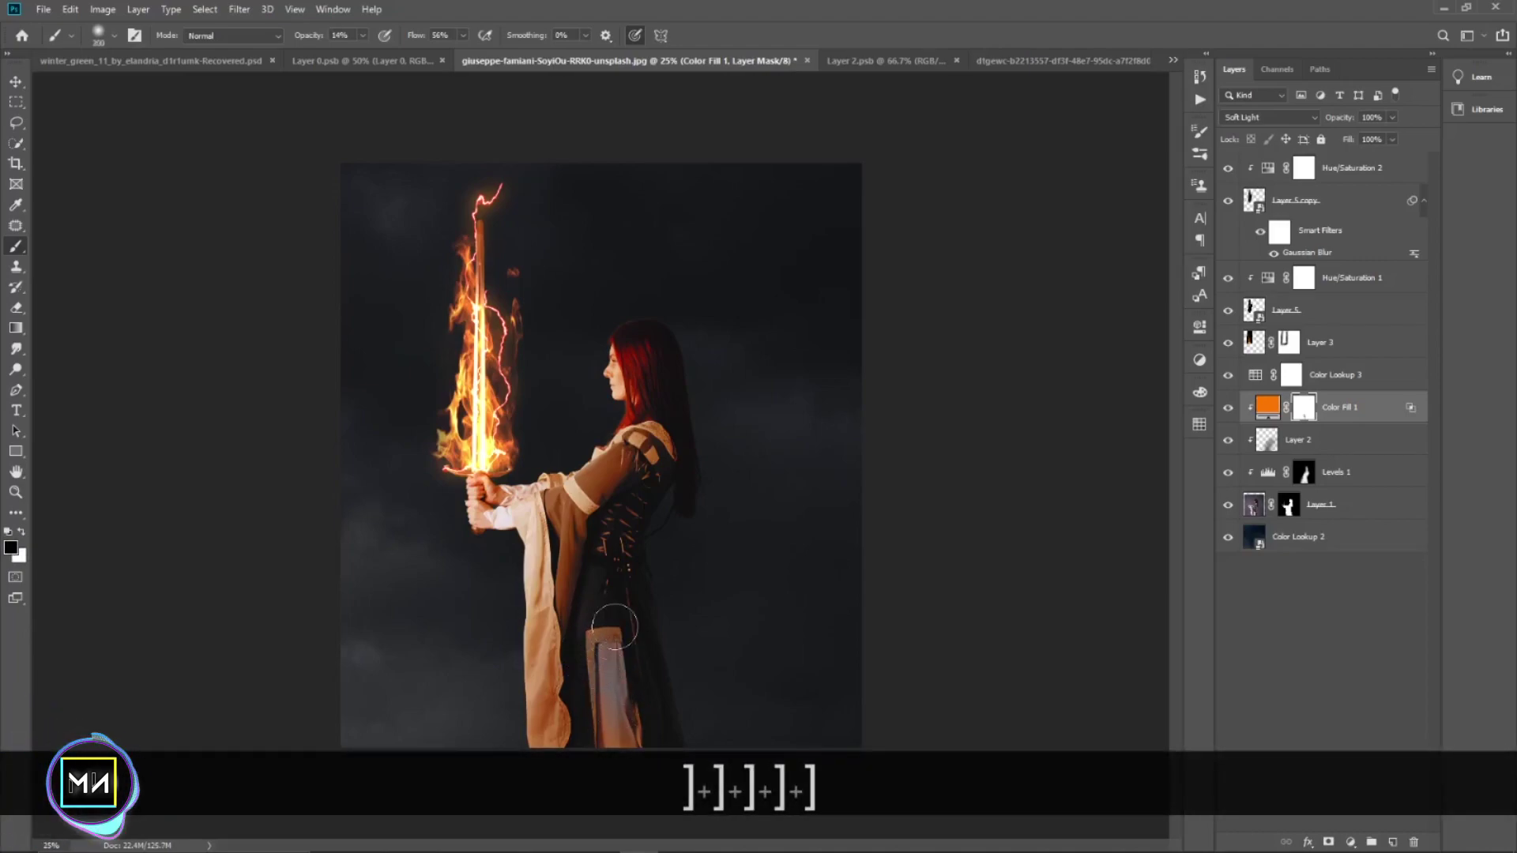
{"action": "mouse_move", "coordinate": [614, 508]}
{"action": "left_mouse_down"}
{"action": "mouse_move", "coordinate": [604, 546]}
{"action": "mouse_move", "coordinate": [621, 585]}
{"action": "left_mouse_up"}
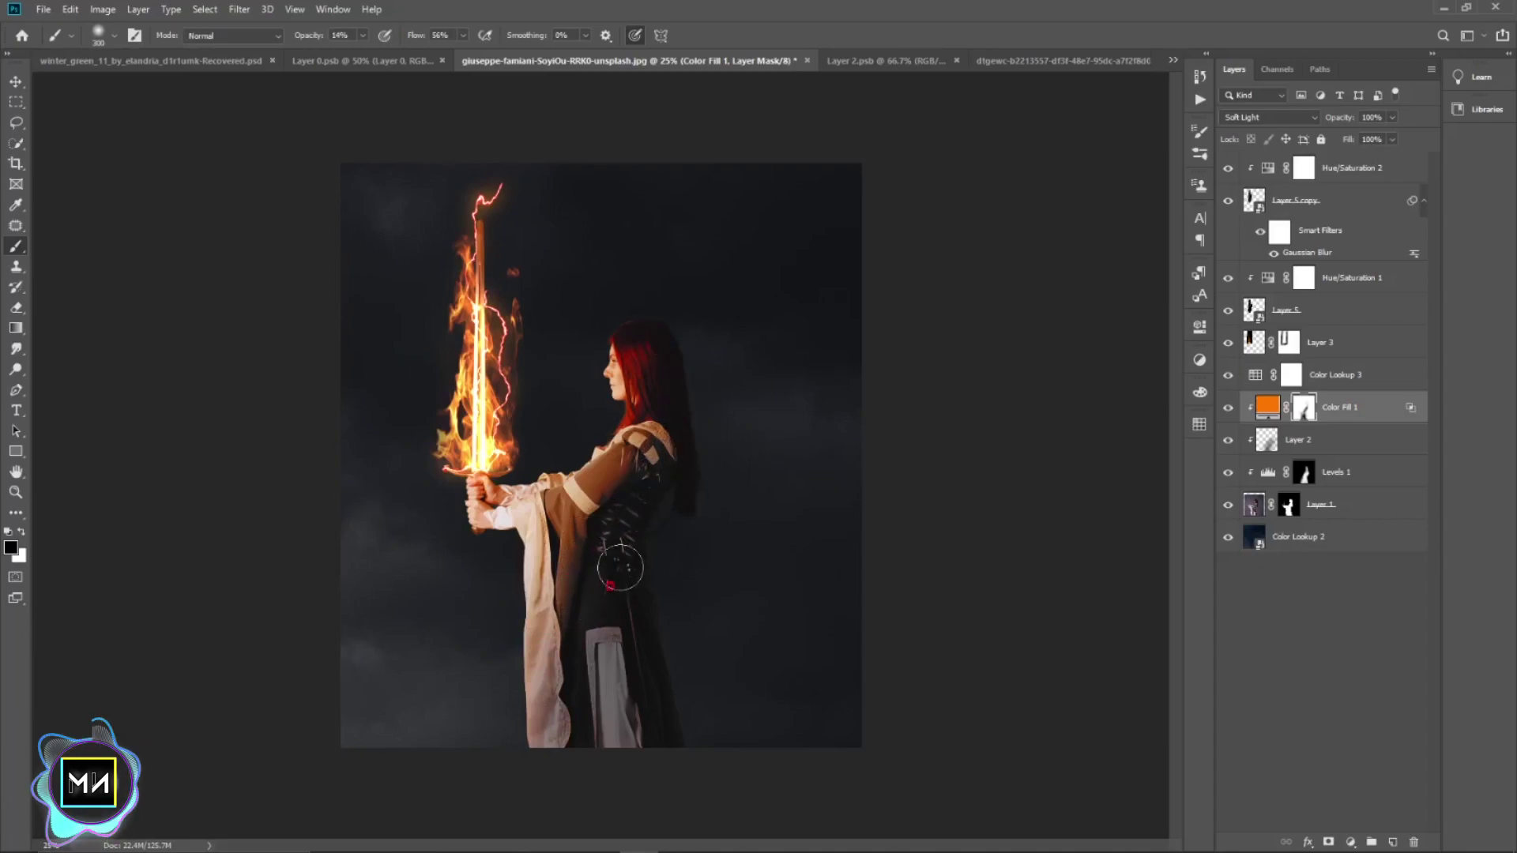
{"action": "mouse_move", "coordinate": [626, 743]}
{"action": "left_mouse_down"}
{"action": "mouse_move", "coordinate": [586, 723]}
{"action": "mouse_move", "coordinate": [580, 701]}
{"action": "left_mouse_up"}
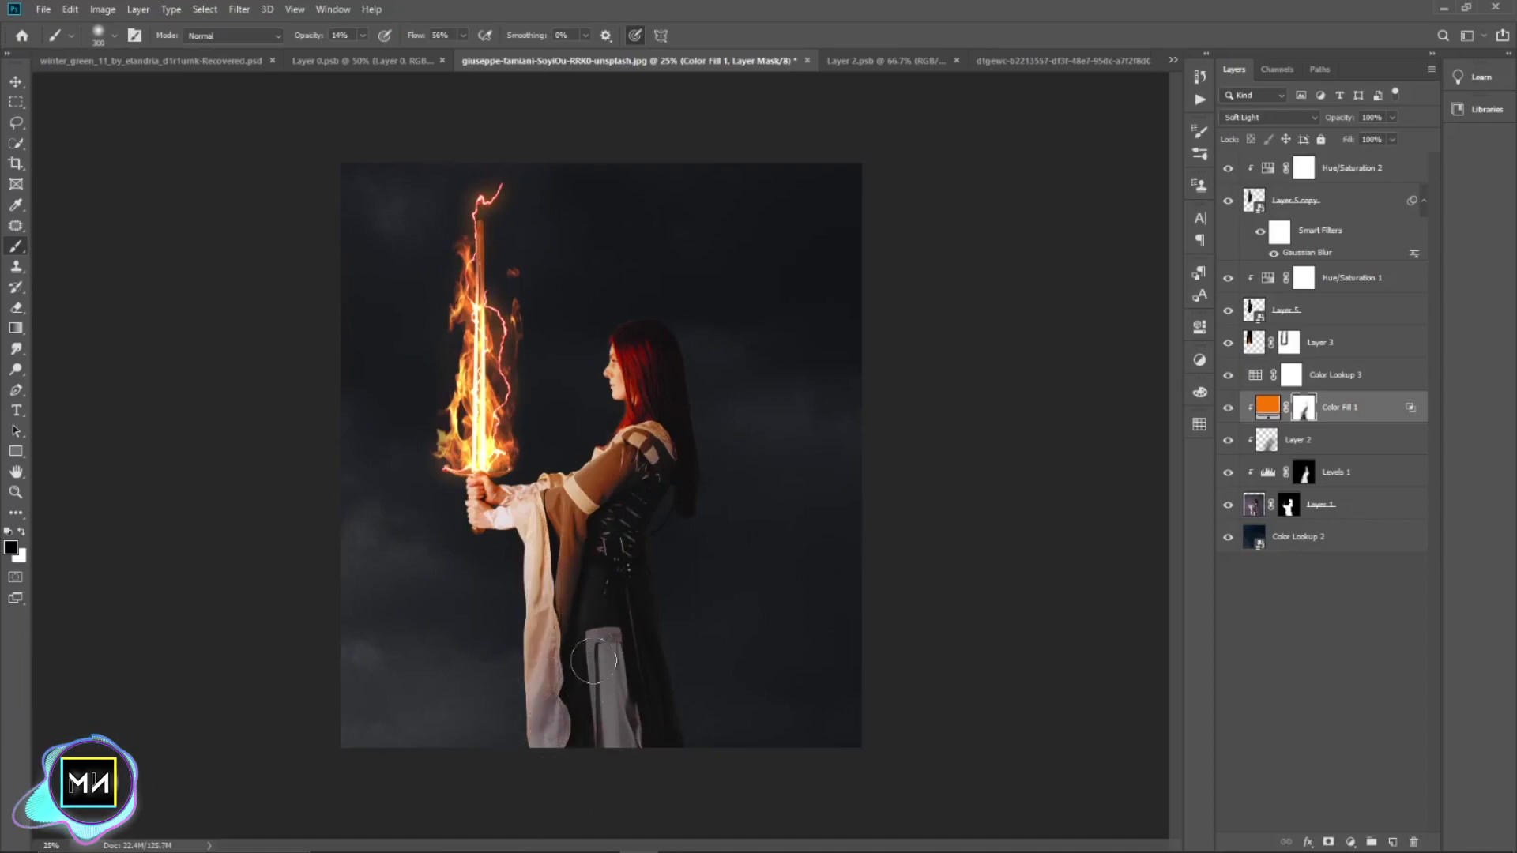
- Add a new Solid Color fill layer
{"action": "left_click", "coordinate": [16, 81]}
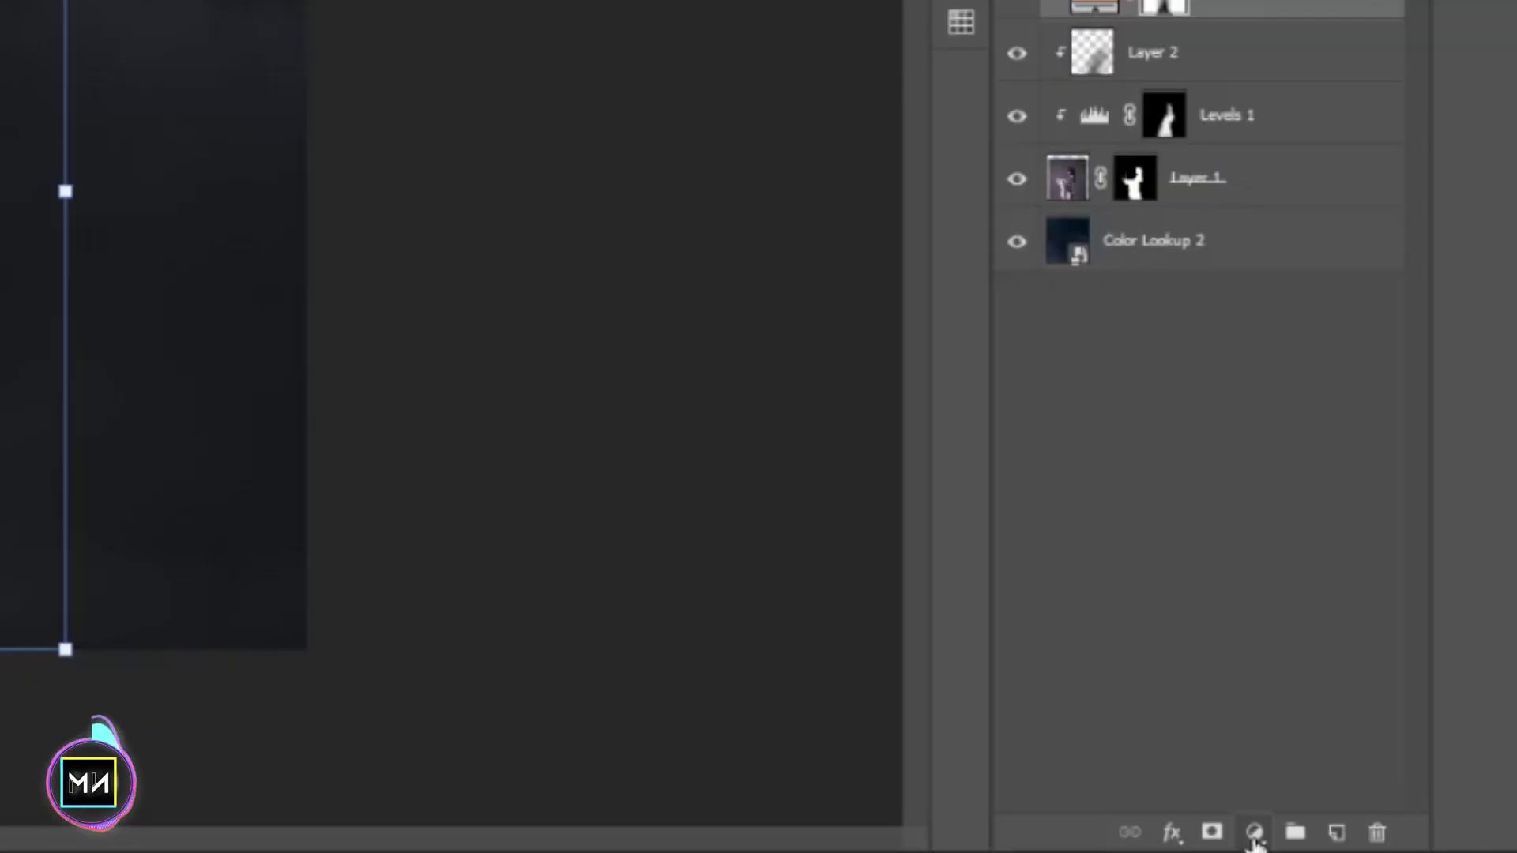
{"action": "left_click", "coordinate": [1350, 842]}
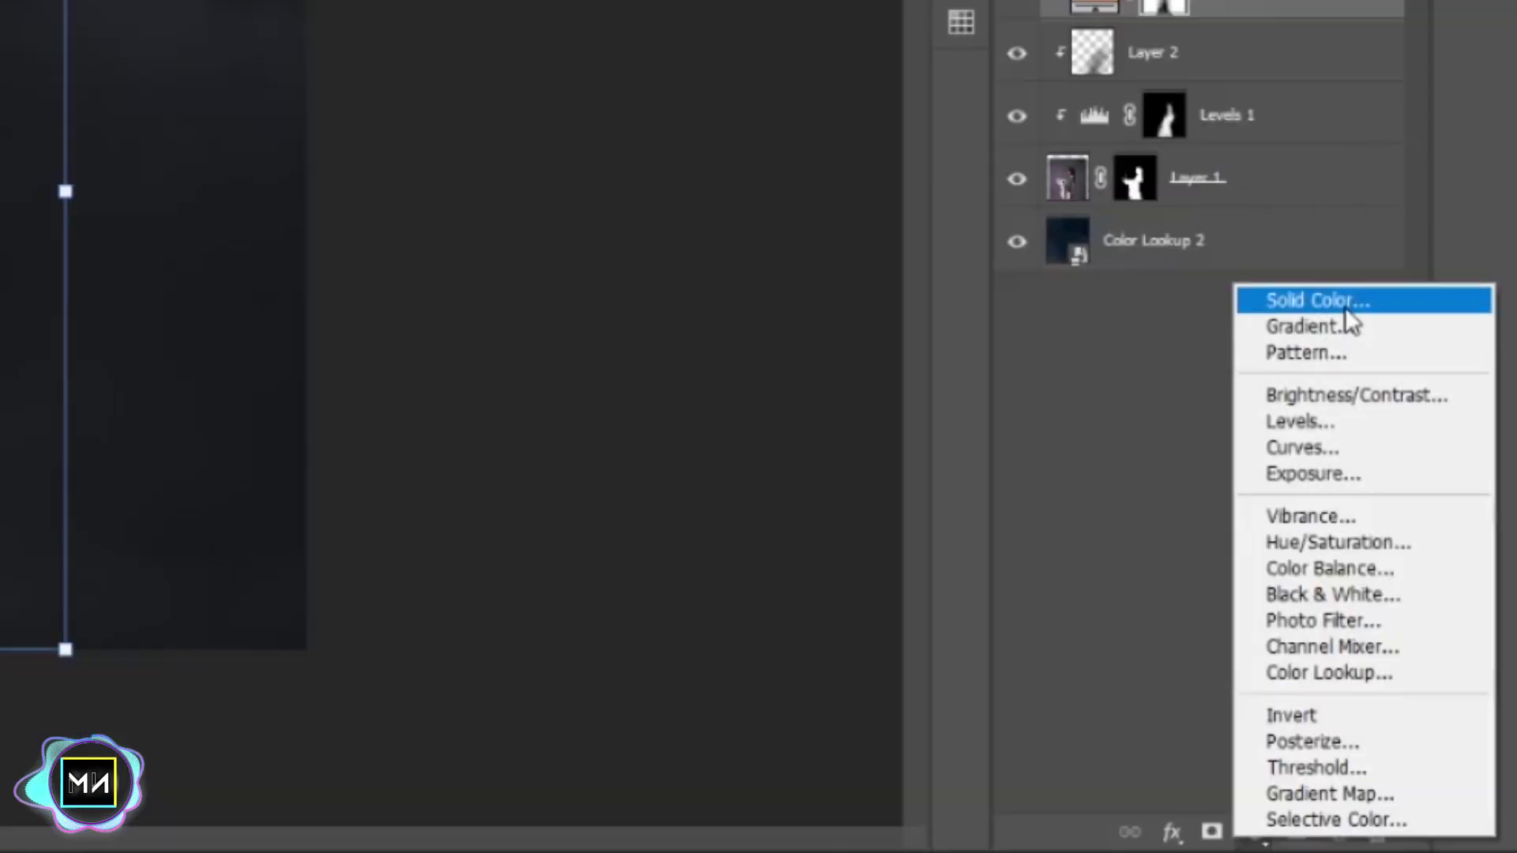
{"action": "left_click", "coordinate": [1318, 300]}
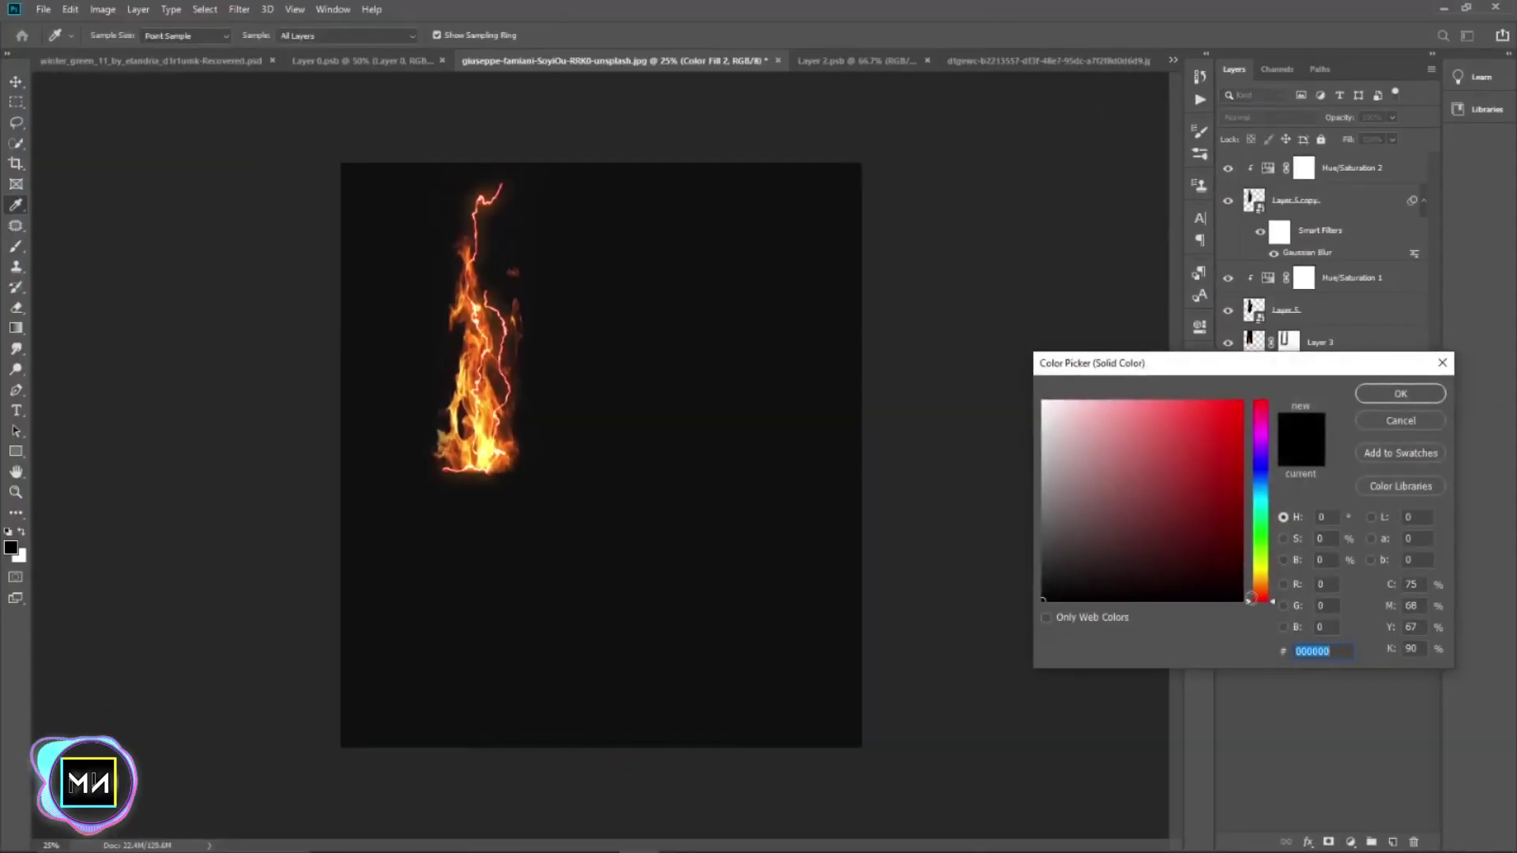
- Set the new fill's colour to orange ff7e00
{"action": "left_click", "coordinate": [1241, 403]}
{"action": "left_click", "coordinate": [1265, 588]}
{"action": "left_click_drag", "start_coordinate": [1264, 589], "coordinate": [1259, 585]}
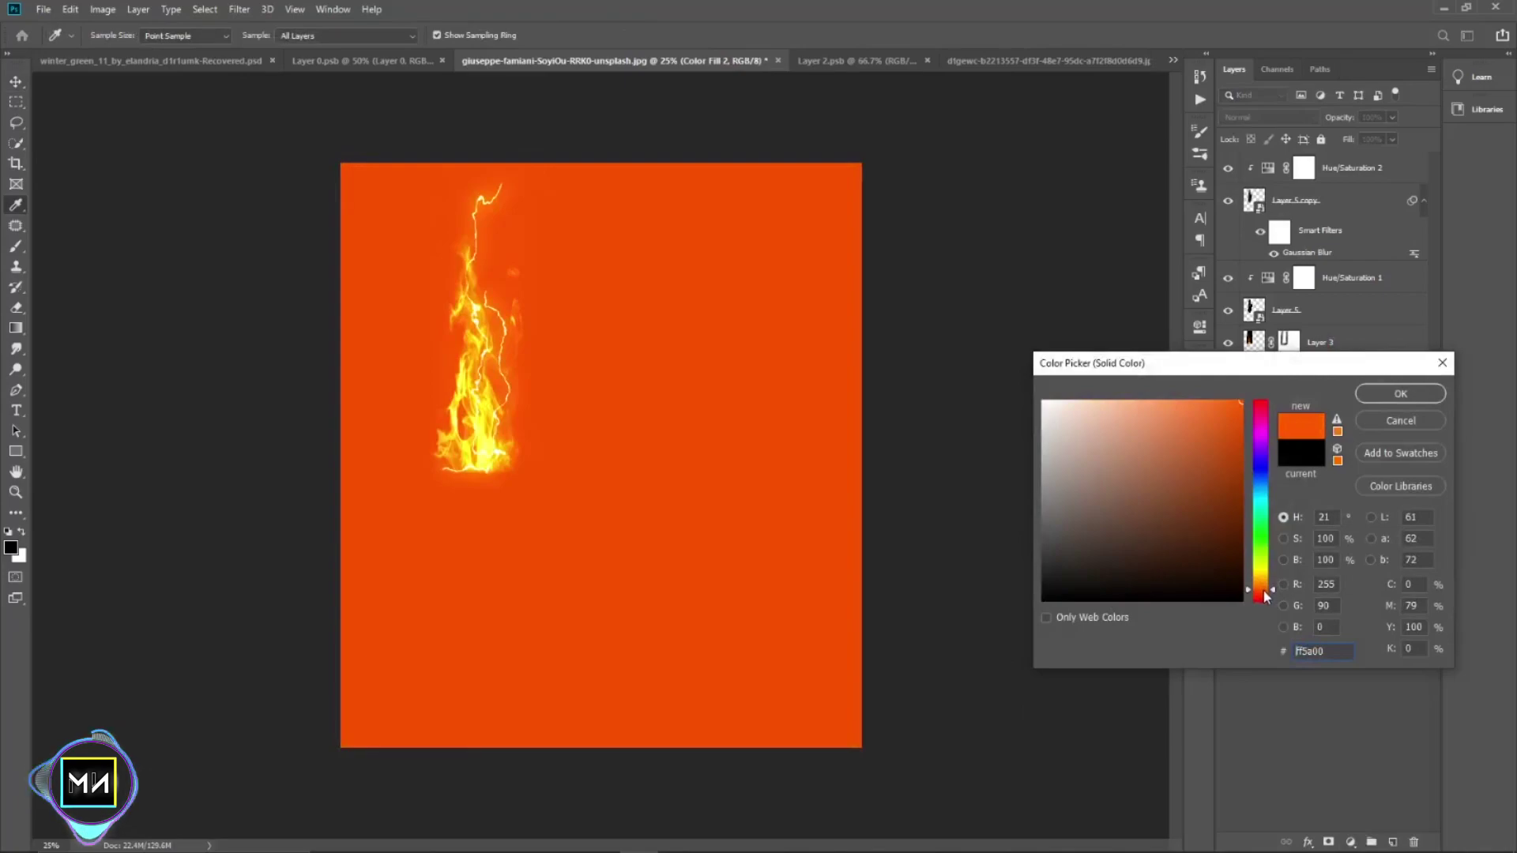
{"action": "left_click", "coordinate": [1392, 395]}
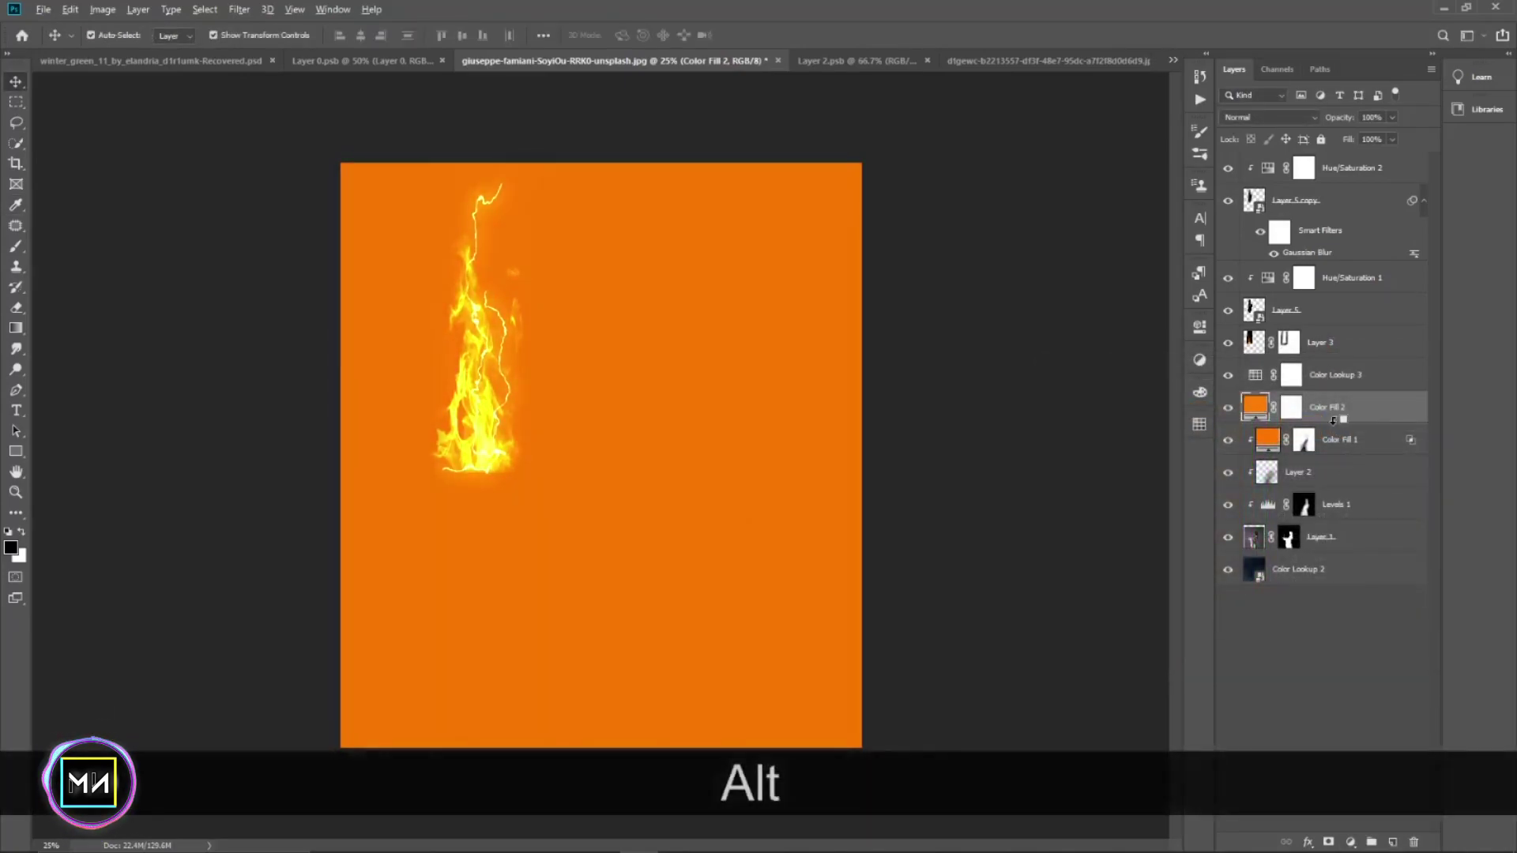
- Clip Color Fill 2 in Soft Light, invert its mask to hide it, and zoom to 100%
{"action": "left_click", "coordinate": [1330, 429], "text": "alt"}
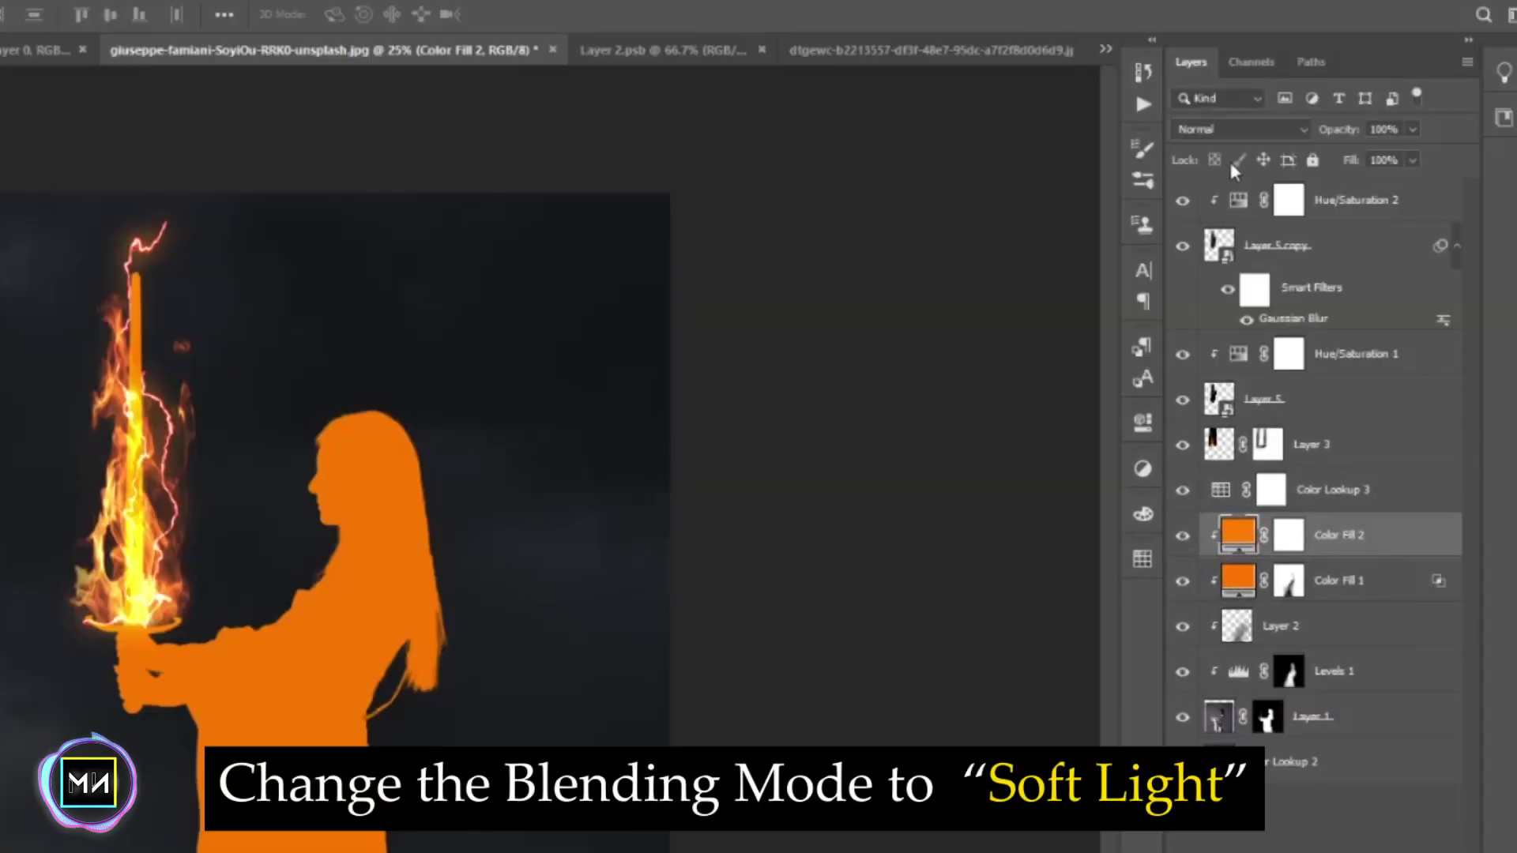
{"action": "left_click", "coordinate": [1193, 130]}
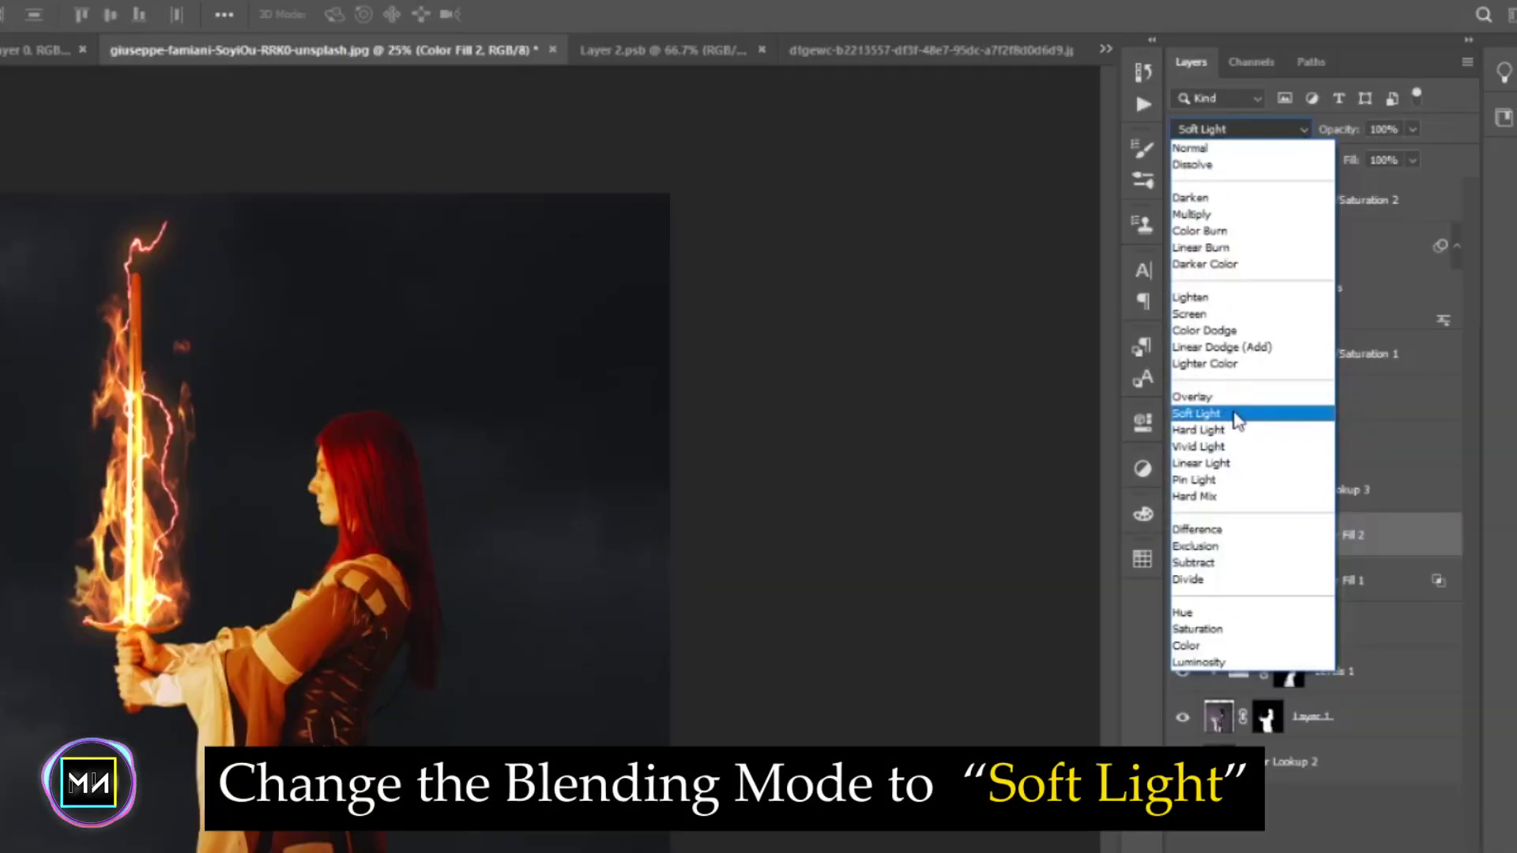
{"action": "left_click", "coordinate": [1201, 414]}
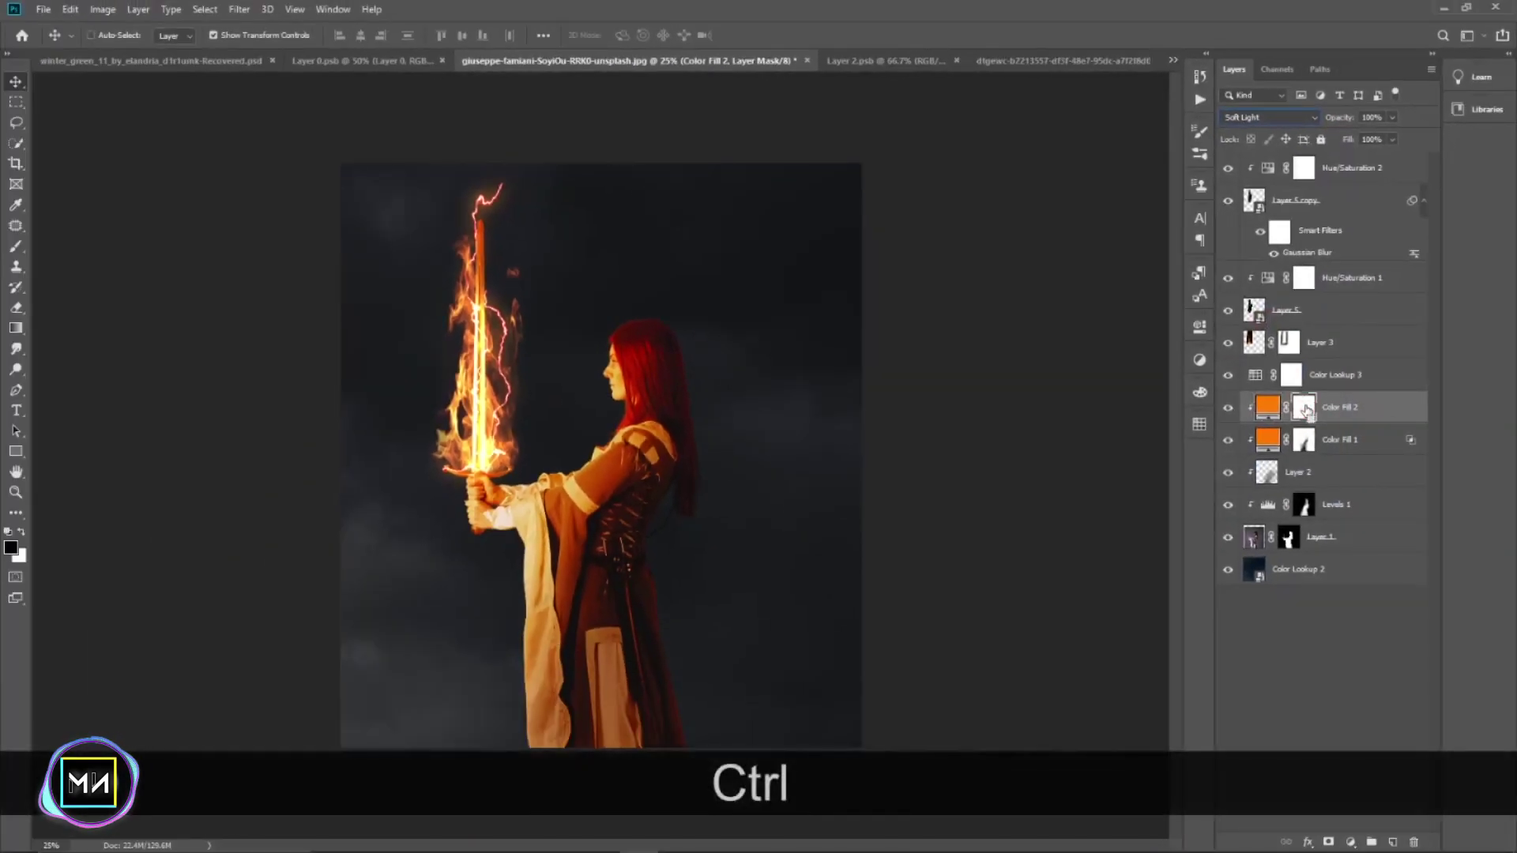
{"action": "key", "text": "ctrl+i"}
{"action": "key", "text": "b"}
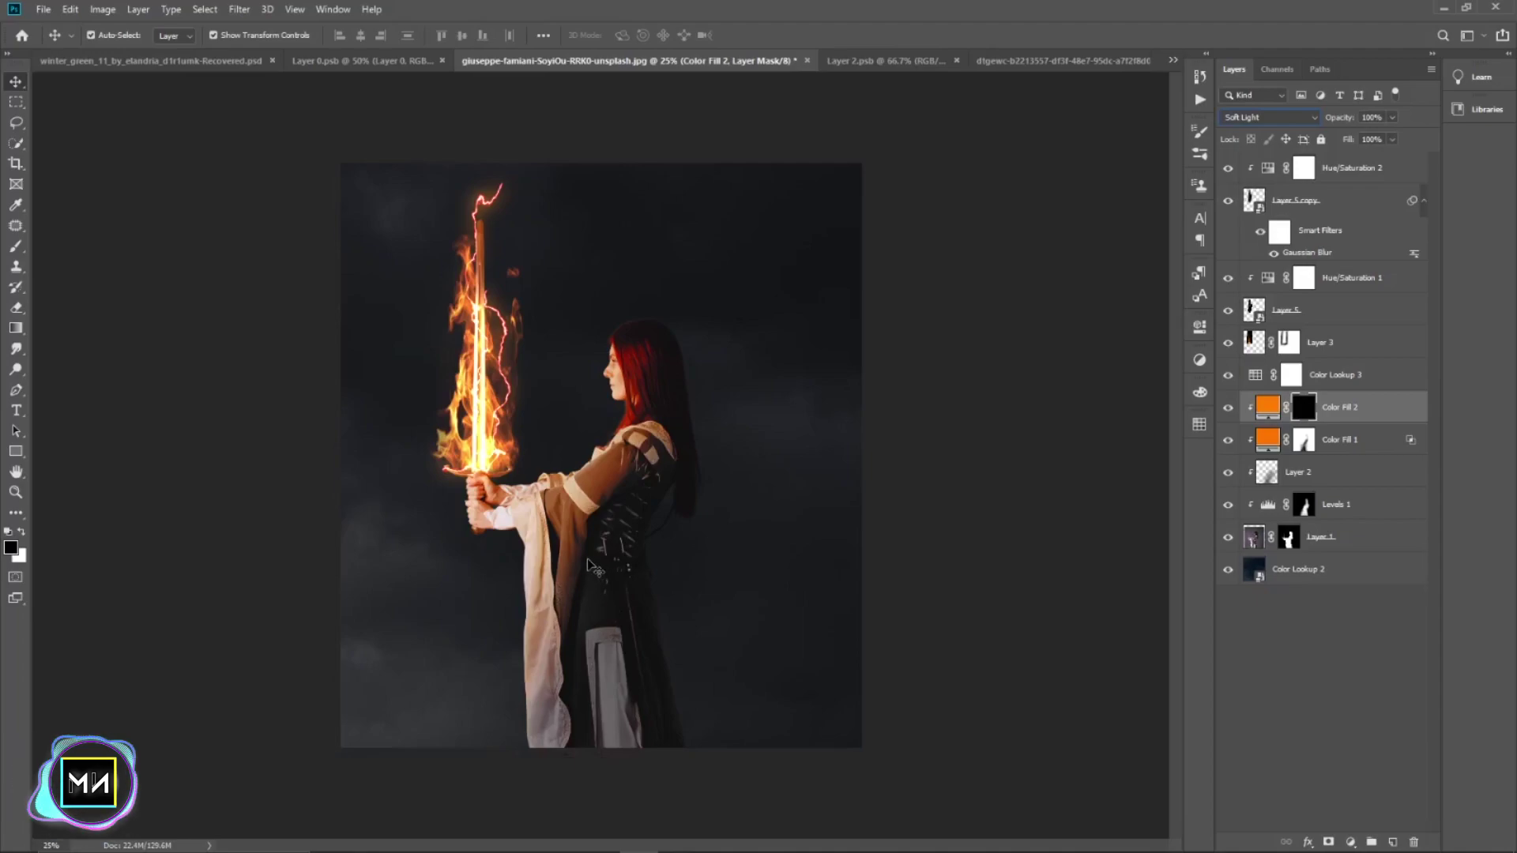
{"action": "key", "text": "ctrl+equal"}
{"action": "key", "text": "ctrl+equal"}
{"action": "key", "text": "ctrl+equal"}
{"action": "key", "text": "ctrl+equal"}
{"action": "key", "text": "space"}
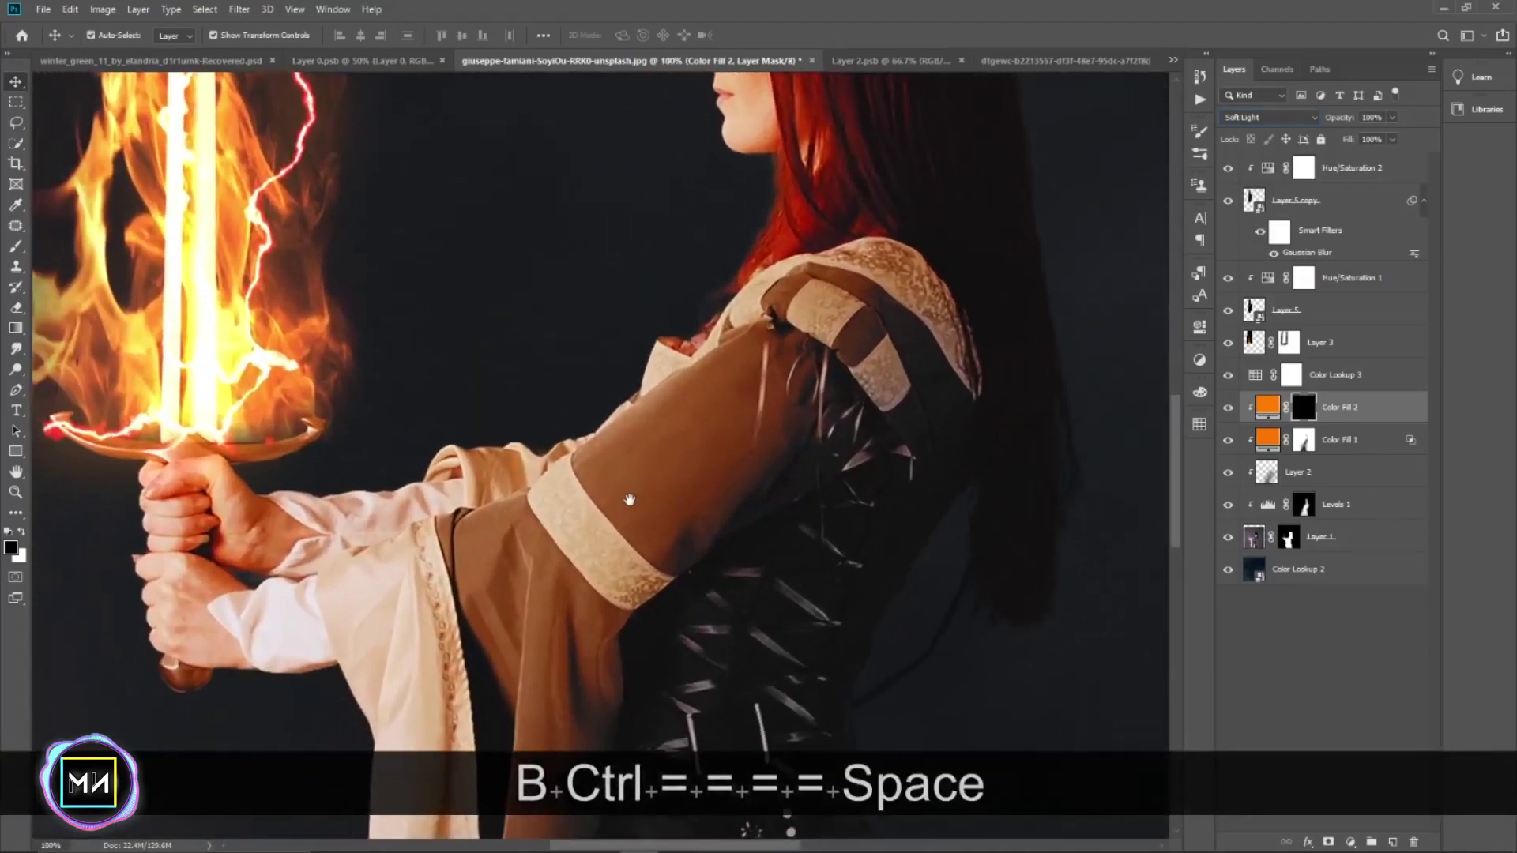
- Paint white on the Color Fill 2 mask to warm the wrist and pale sleeve
{"action": "left_click", "coordinate": [1294, 606]}
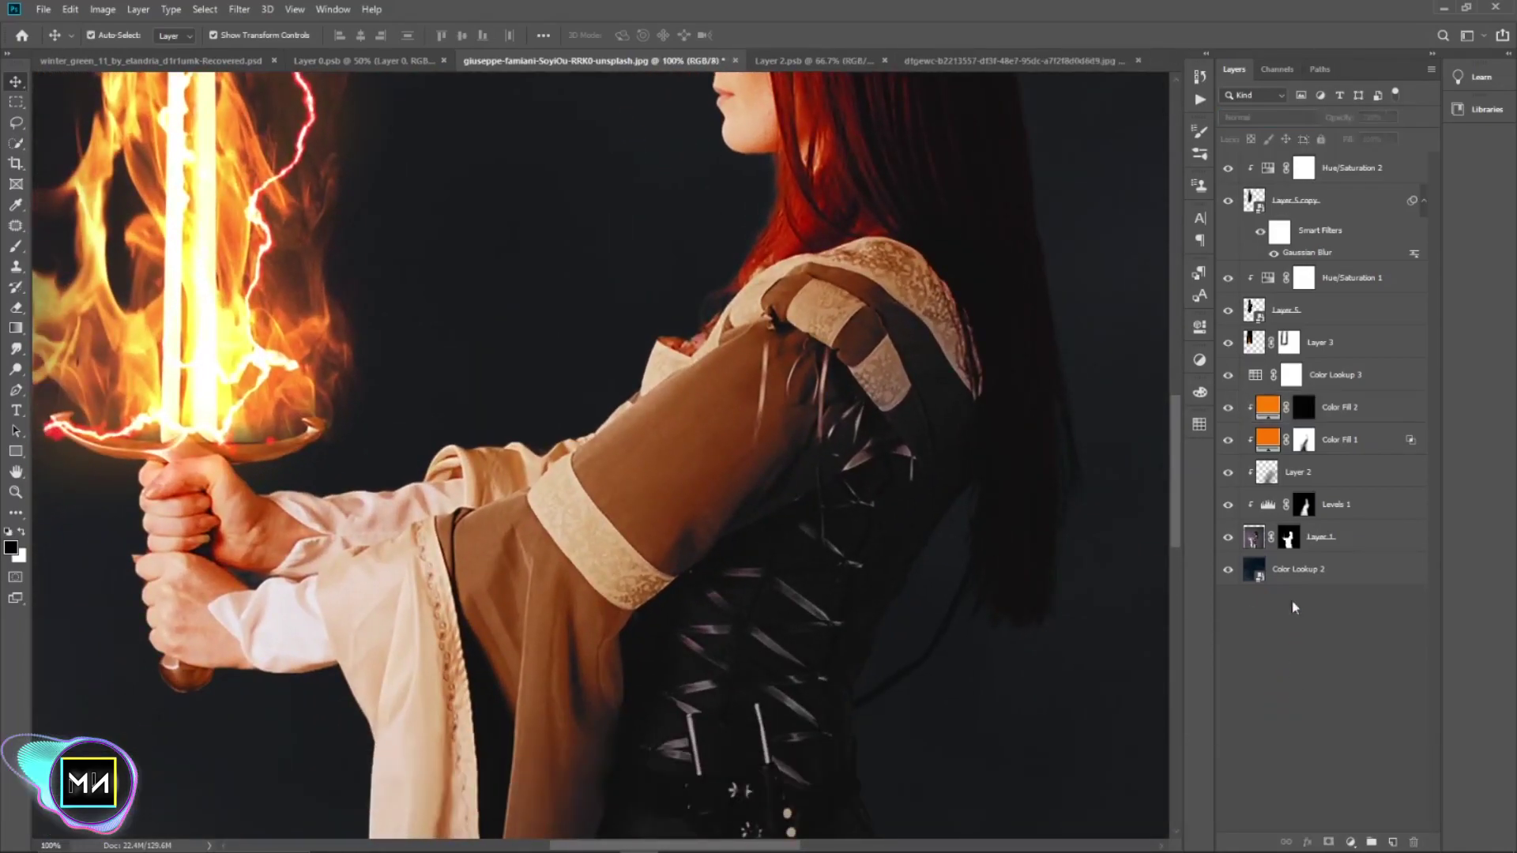
{"action": "left_click", "coordinate": [1310, 415]}
{"action": "key", "text": "b"}
{"action": "key", "text": "bracketleft"}
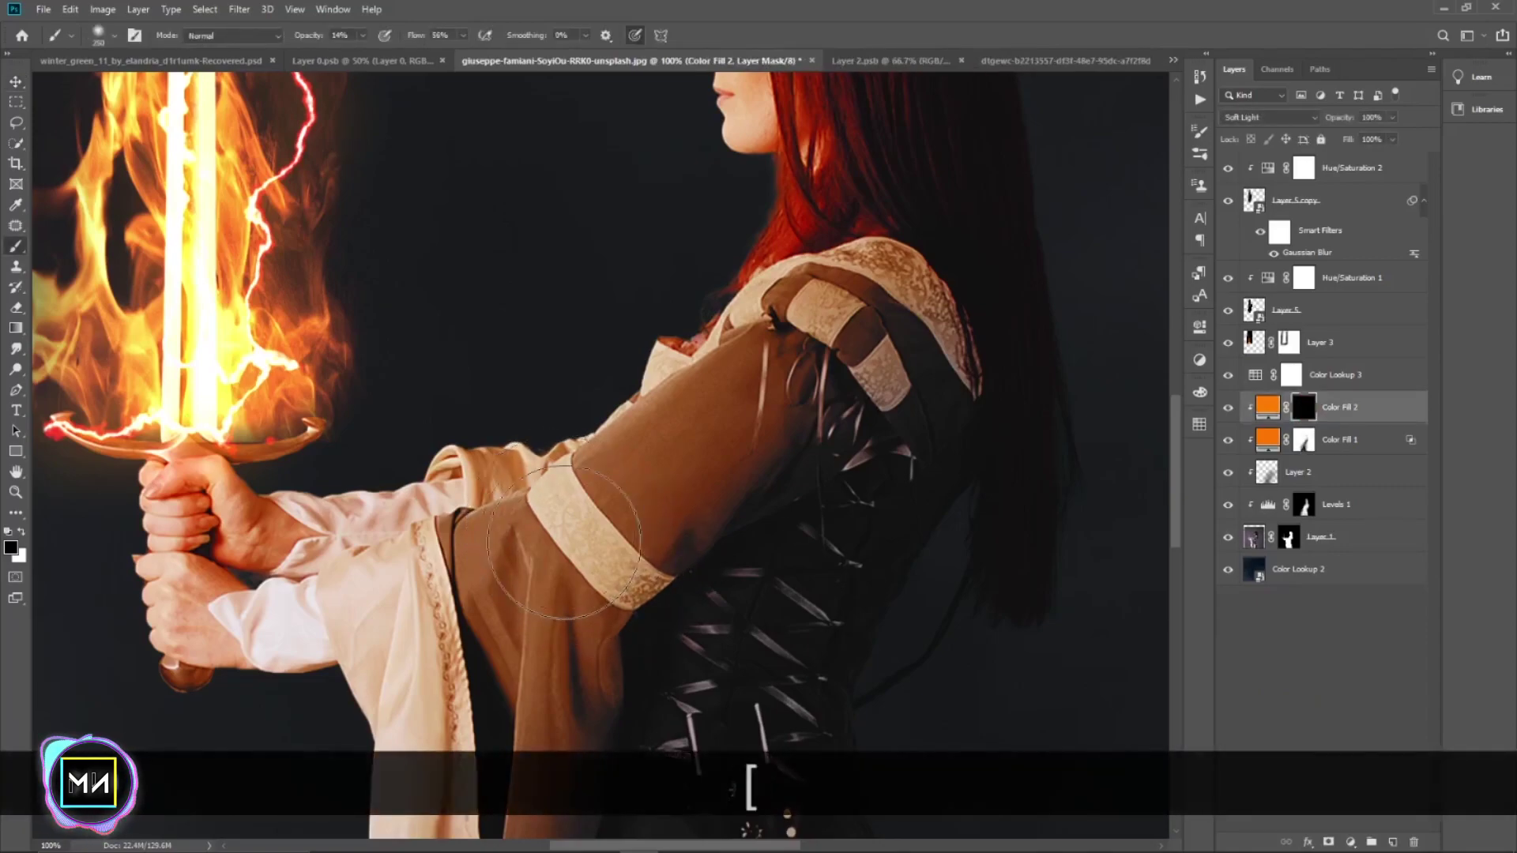
{"action": "key", "text": "bracketleft"}
{"action": "key", "text": "bracketleft"}
{"action": "key", "text": "bracketleft"}
{"action": "key", "text": "bracketleft"}
{"action": "key", "text": "bracketleft"}
{"action": "key", "text": "bracketleft"}
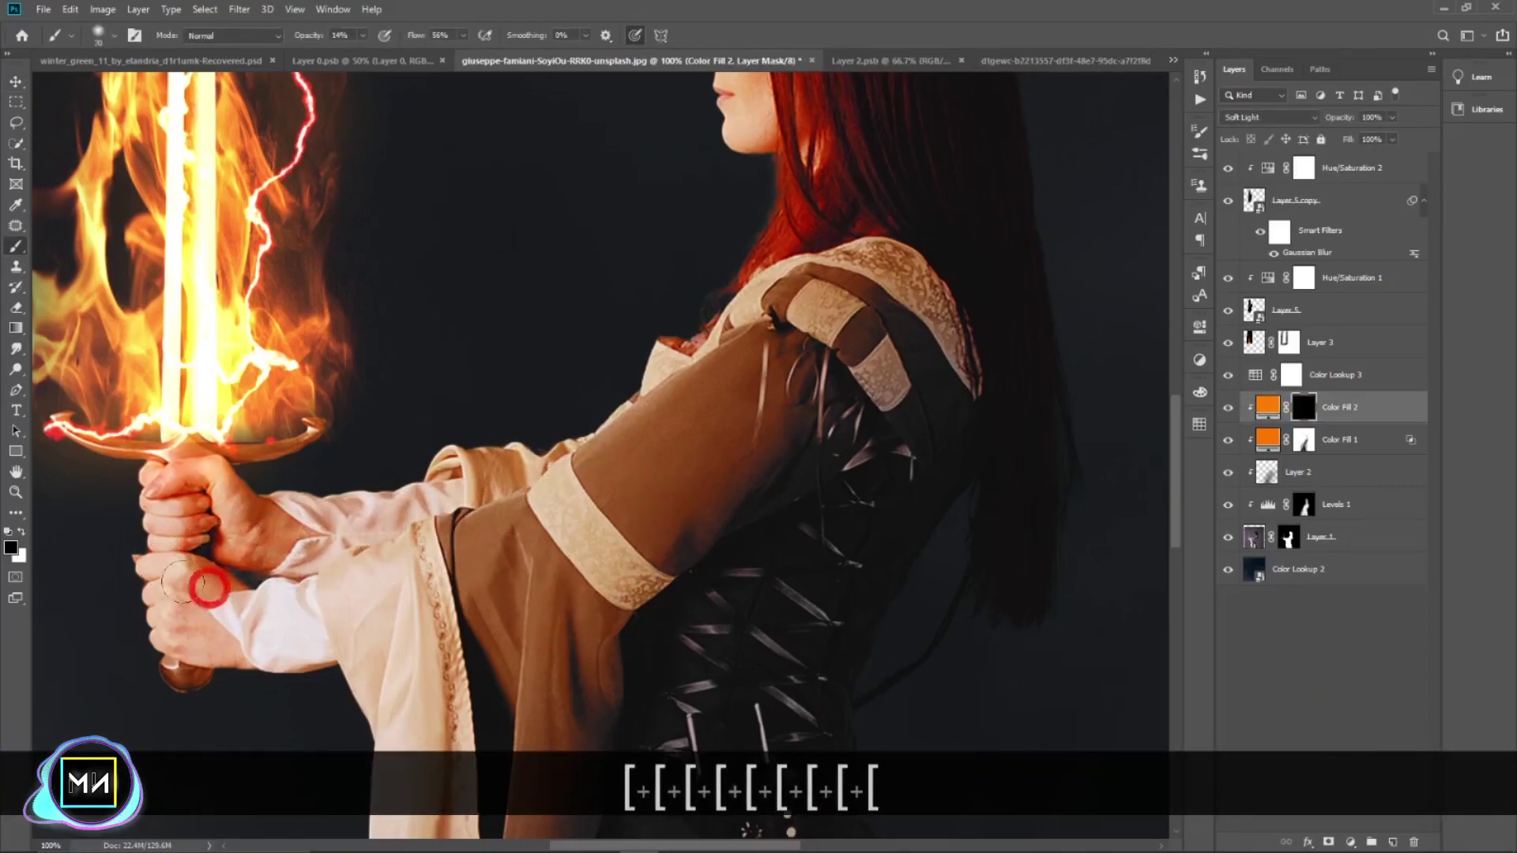
{"action": "key", "text": "x"}
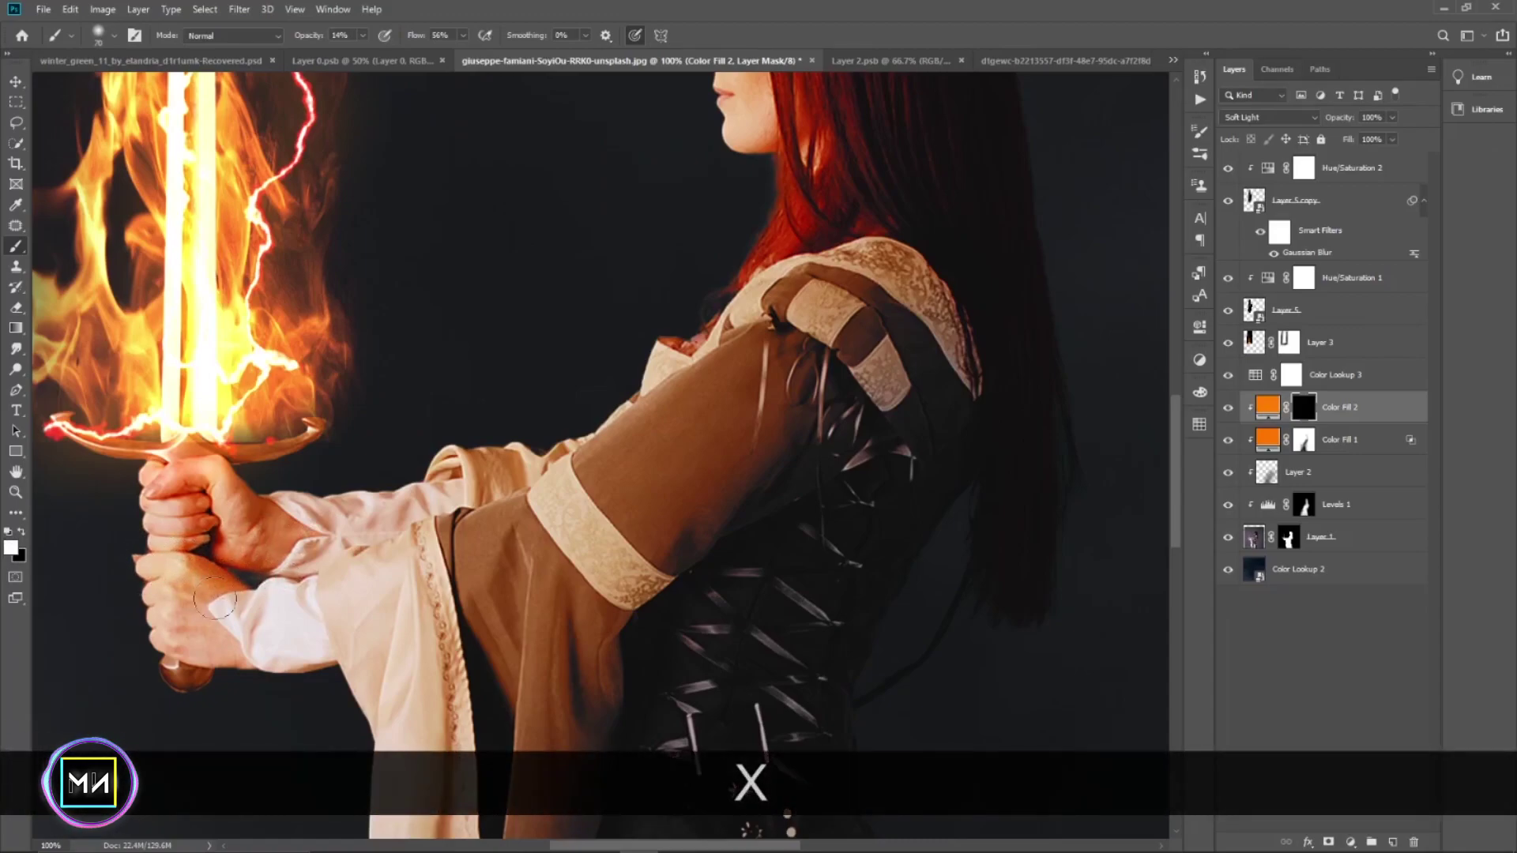
{"action": "left_click_drag", "start_coordinate": [214, 652], "coordinate": [256, 628]}
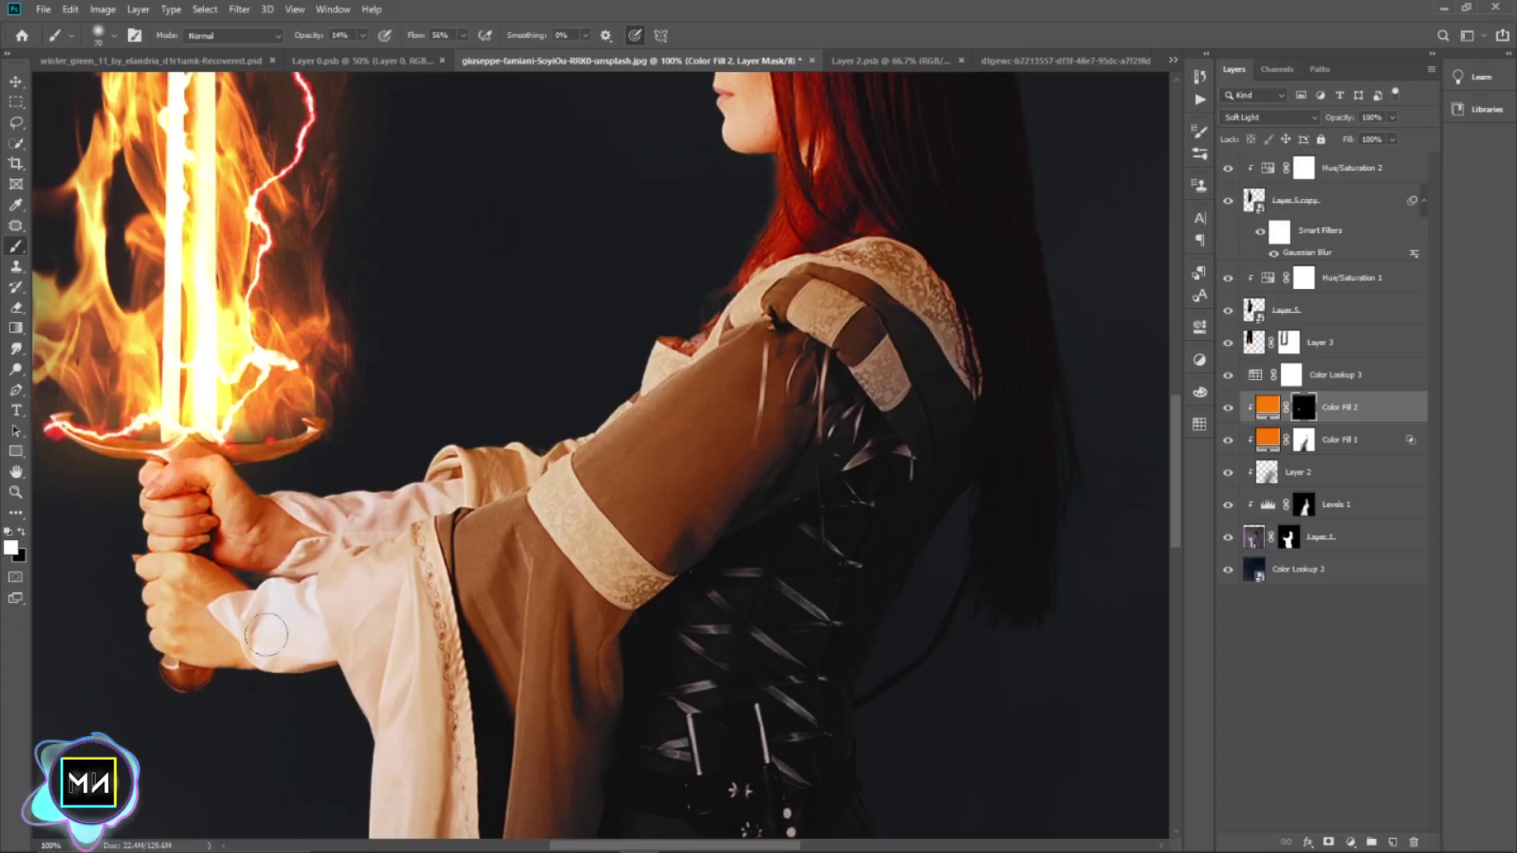
{"action": "left_click_drag", "start_coordinate": [484, 709], "coordinate": [437, 525]}
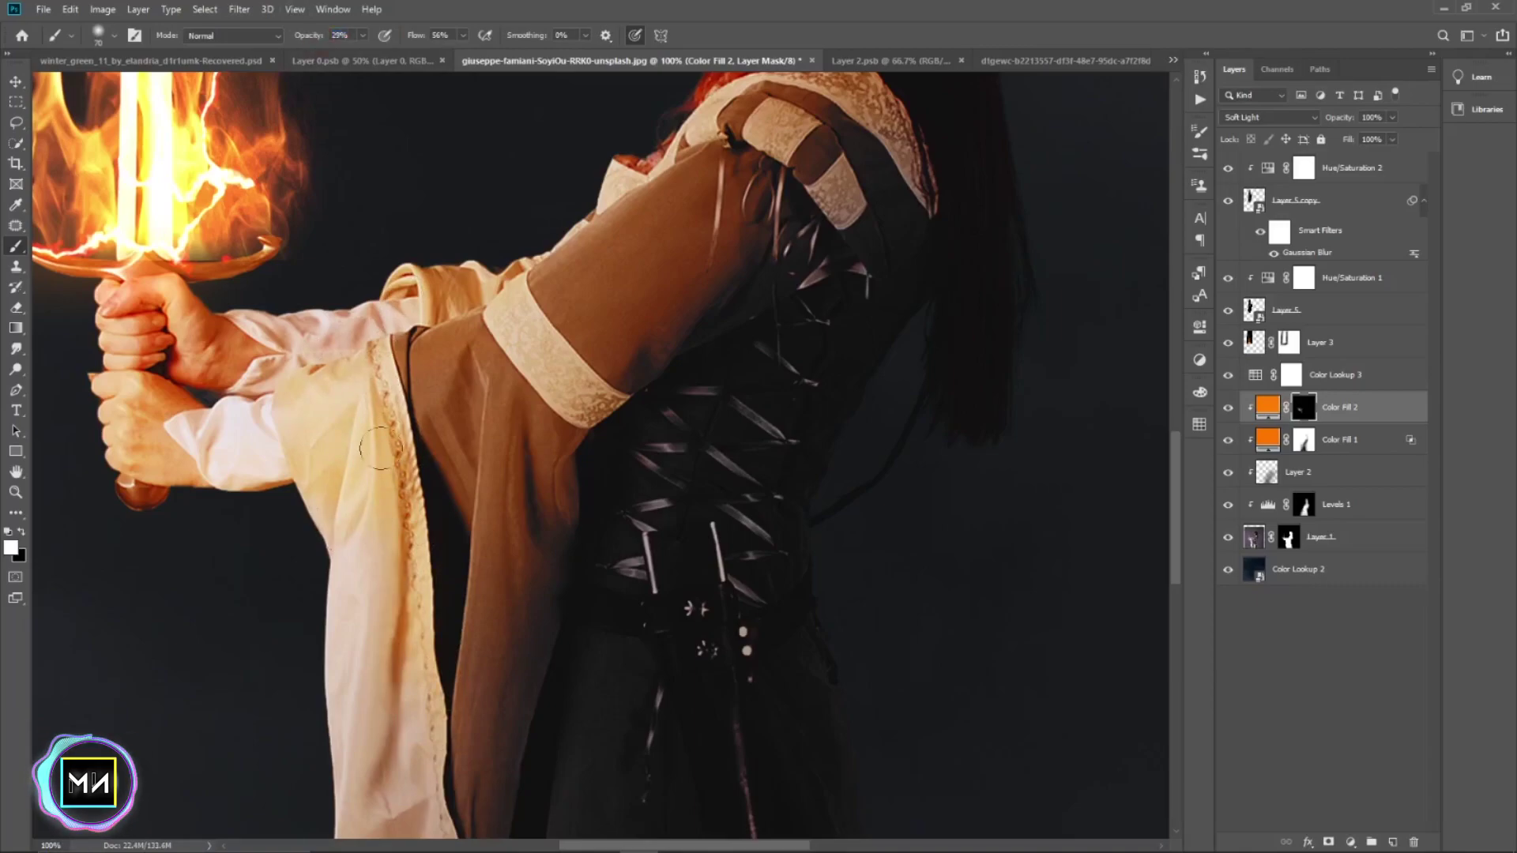
{"action": "key", "text": "bracketright"}
{"action": "key", "text": "bracketright"}
{"action": "key", "text": "bracketright"}
{"action": "key", "text": "bracketright"}
{"action": "key", "text": "bracketright"}
{"action": "left_click_drag", "start_coordinate": [372, 362], "coordinate": [447, 259]}
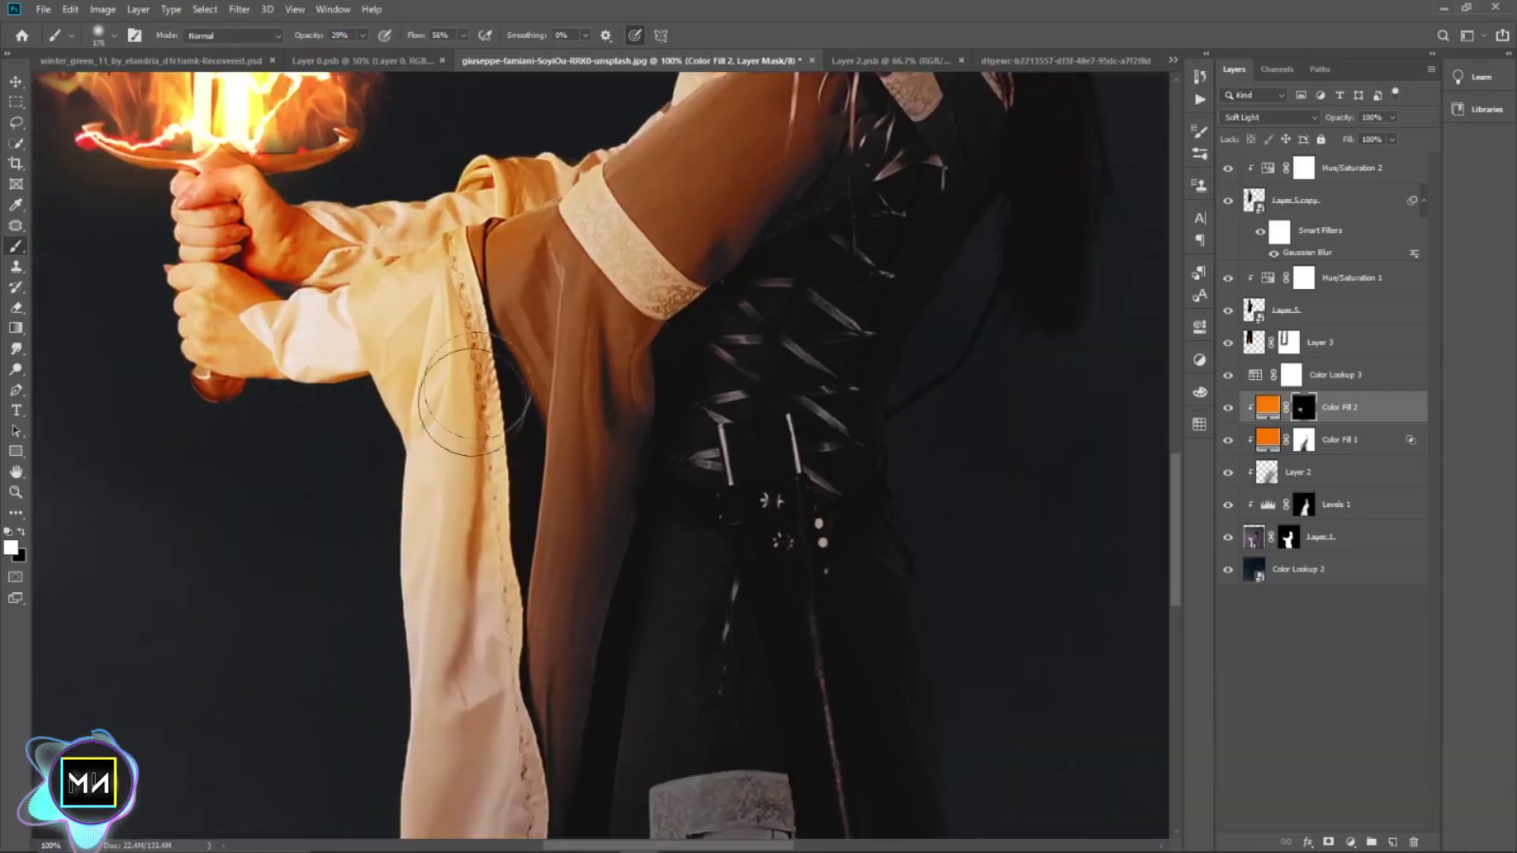
- Lower the brush opacity and softly paint the tint along the lower sleeve
{"action": "left_click_drag", "start_coordinate": [474, 399], "coordinate": [395, 754]}
{"action": "key", "text": "bracketleft"}
{"action": "key", "text": "bracketleft"}
{"action": "key", "text": "bracketleft"}
{"action": "key", "text": "bracketleft"}
{"action": "key", "text": "1"}
{"action": "key", "text": "6"}
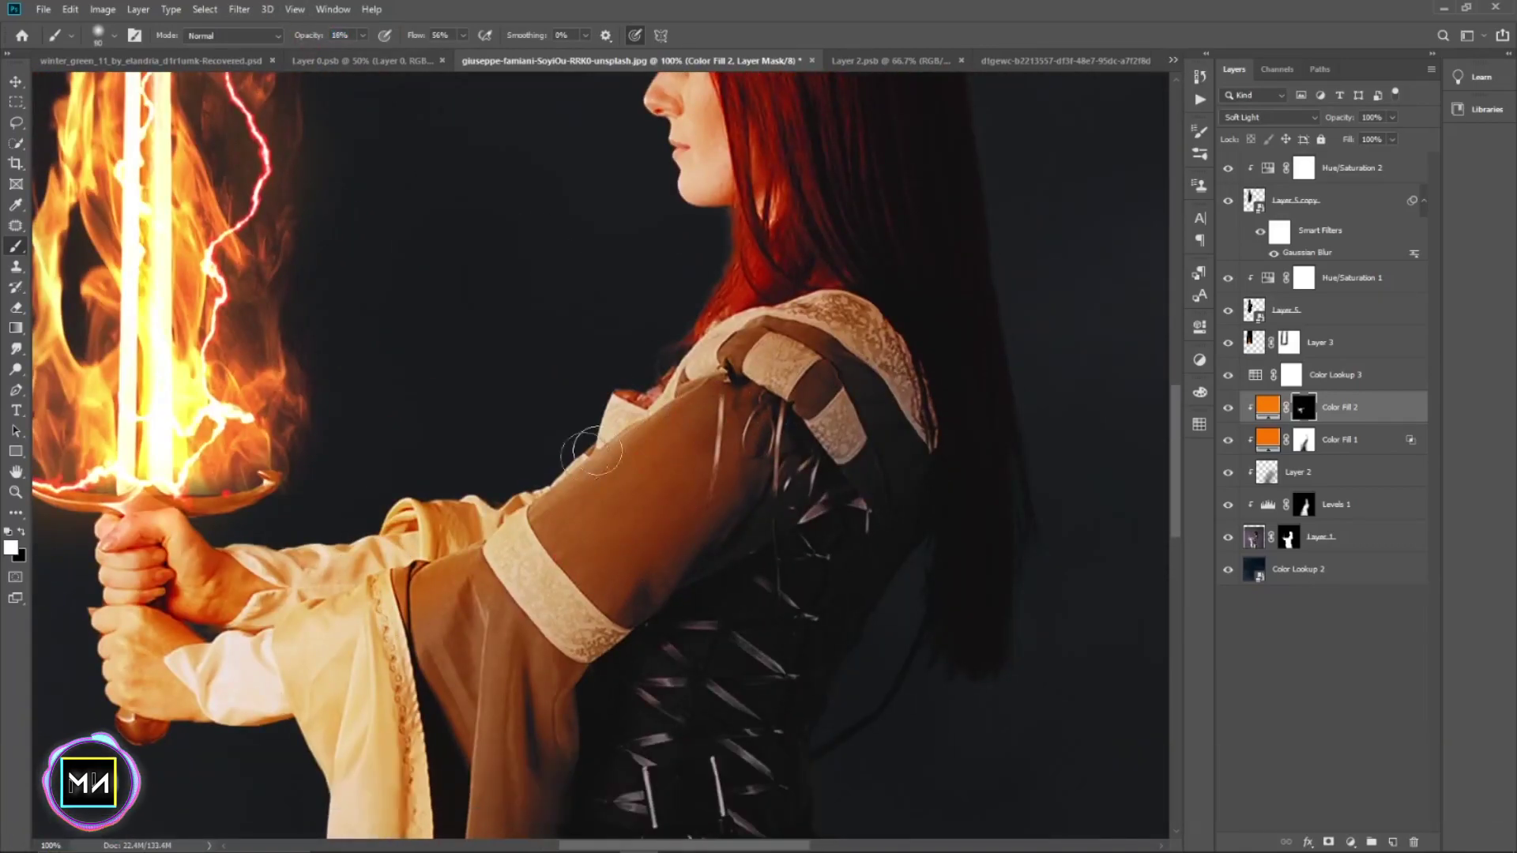
{"action": "left_click_drag", "start_coordinate": [597, 642], "coordinate": [474, 240]}
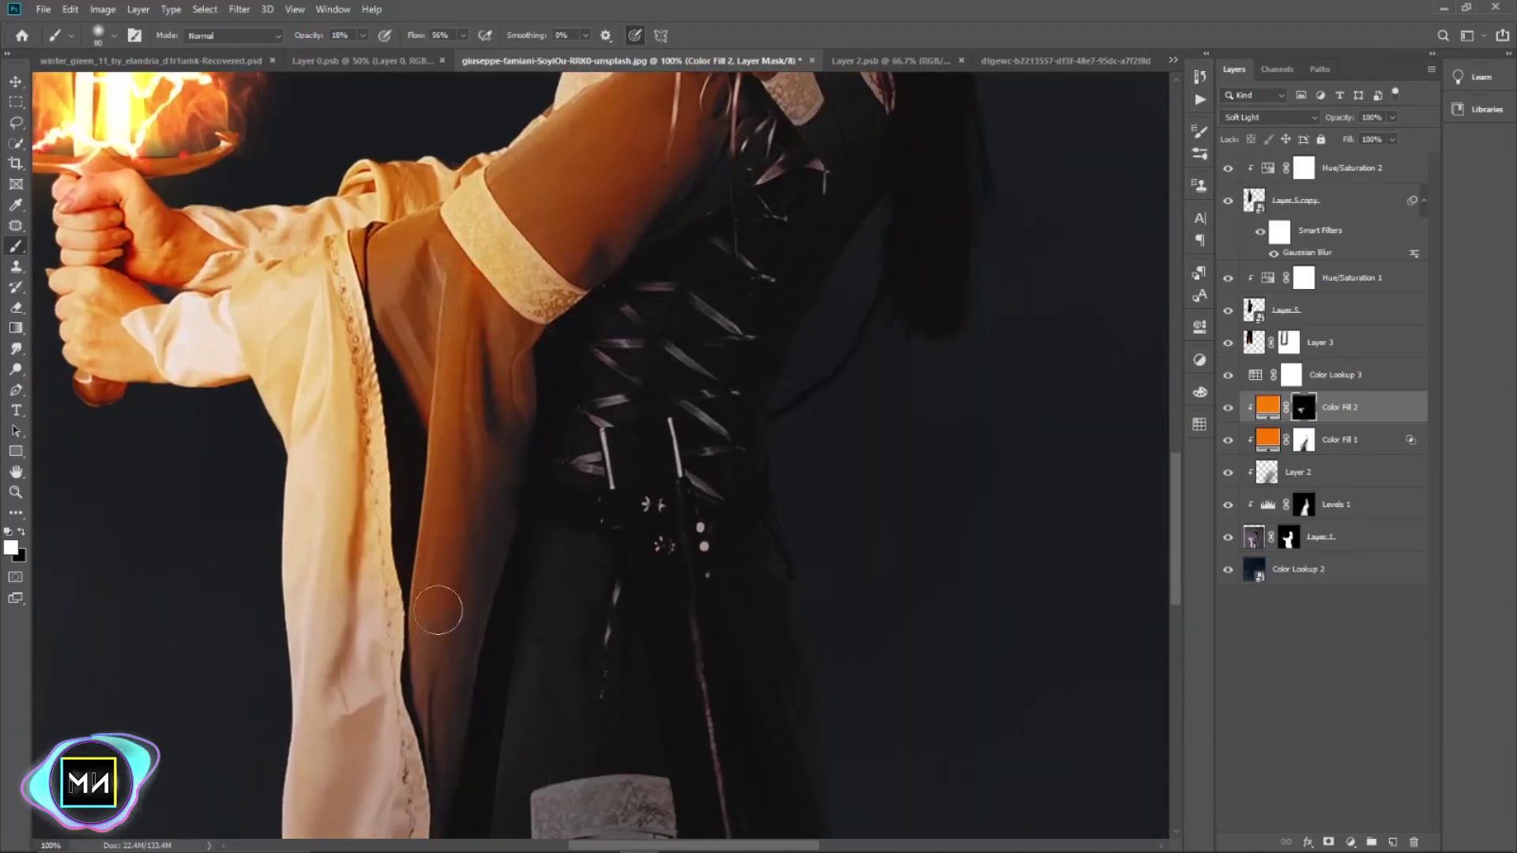
{"action": "mouse_move", "coordinate": [364, 624]}
{"action": "left_mouse_down"}
{"action": "mouse_move", "coordinate": [363, 434]}
{"action": "mouse_move", "coordinate": [398, 169]}
{"action": "left_mouse_up"}
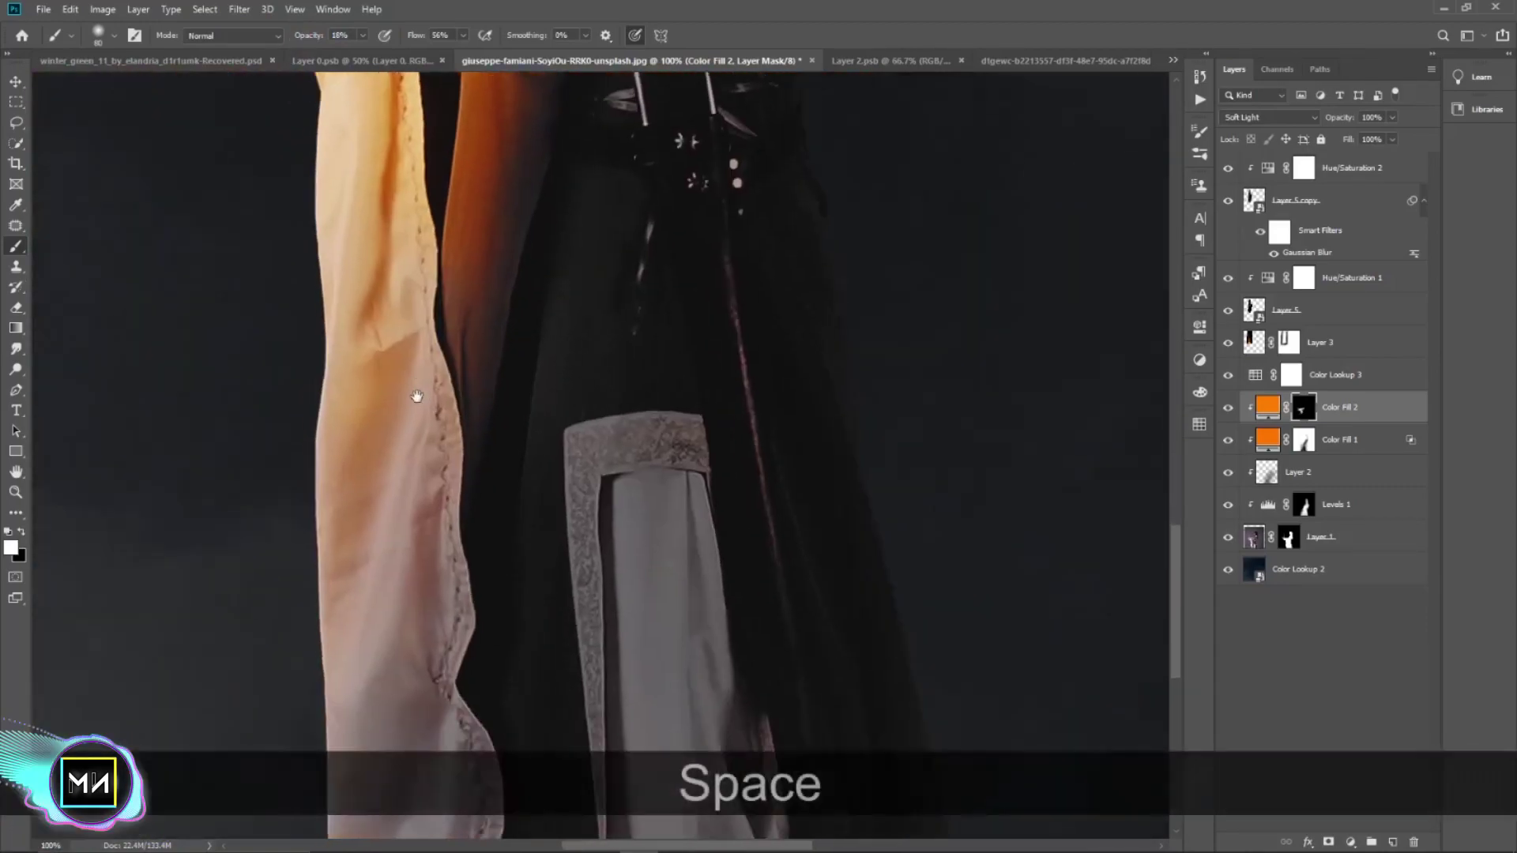
{"action": "left_click_drag", "start_coordinate": [317, 605], "coordinate": [353, 281]}
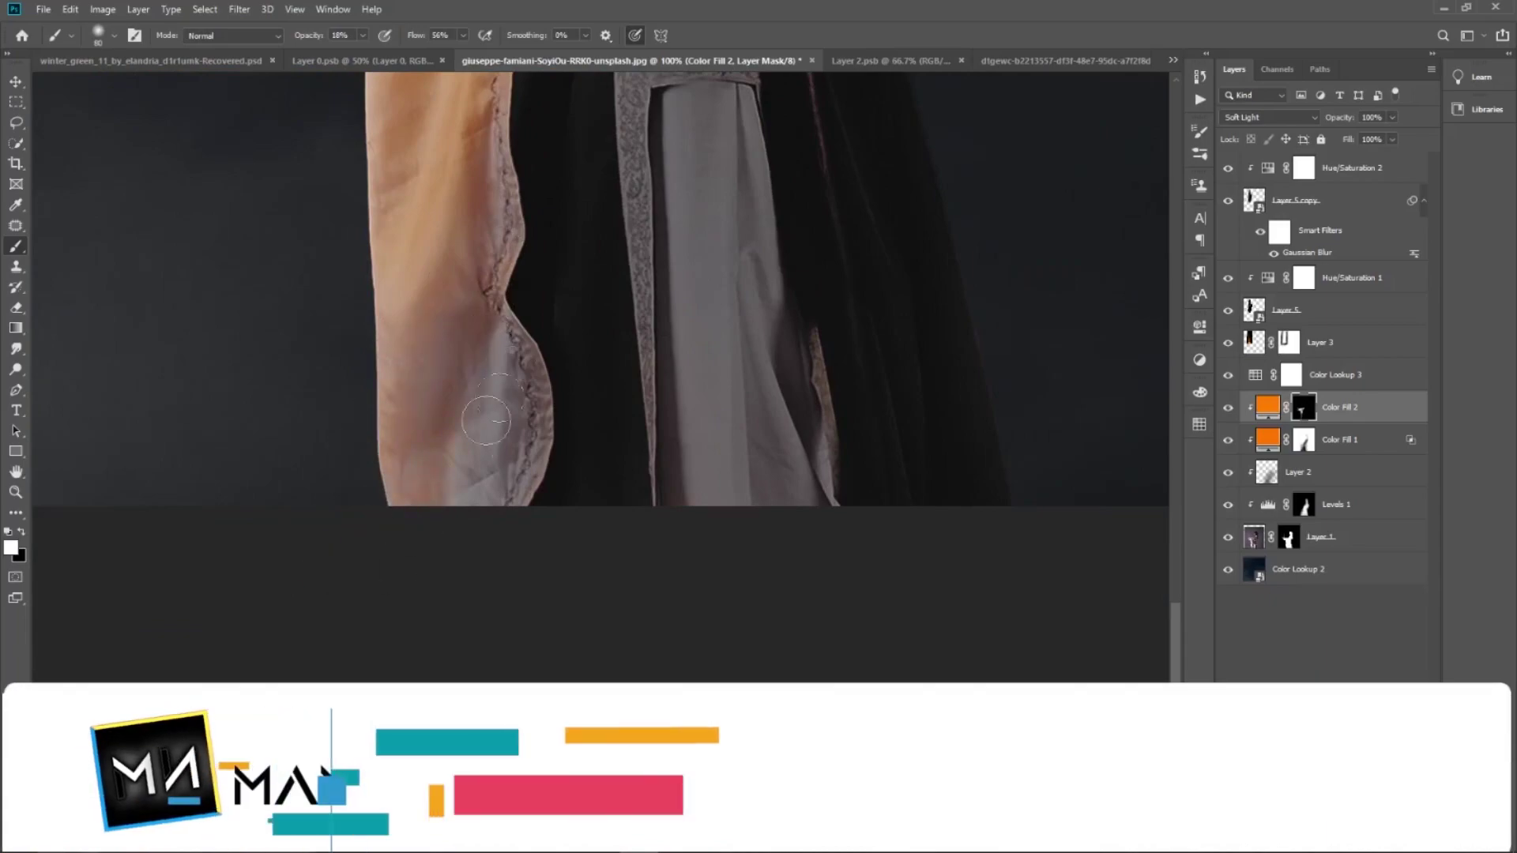
{"action": "left_click_drag", "start_coordinate": [500, 381], "coordinate": [488, 512]}
{"action": "key", "text": "0"}
{"action": "key", "text": "5"}
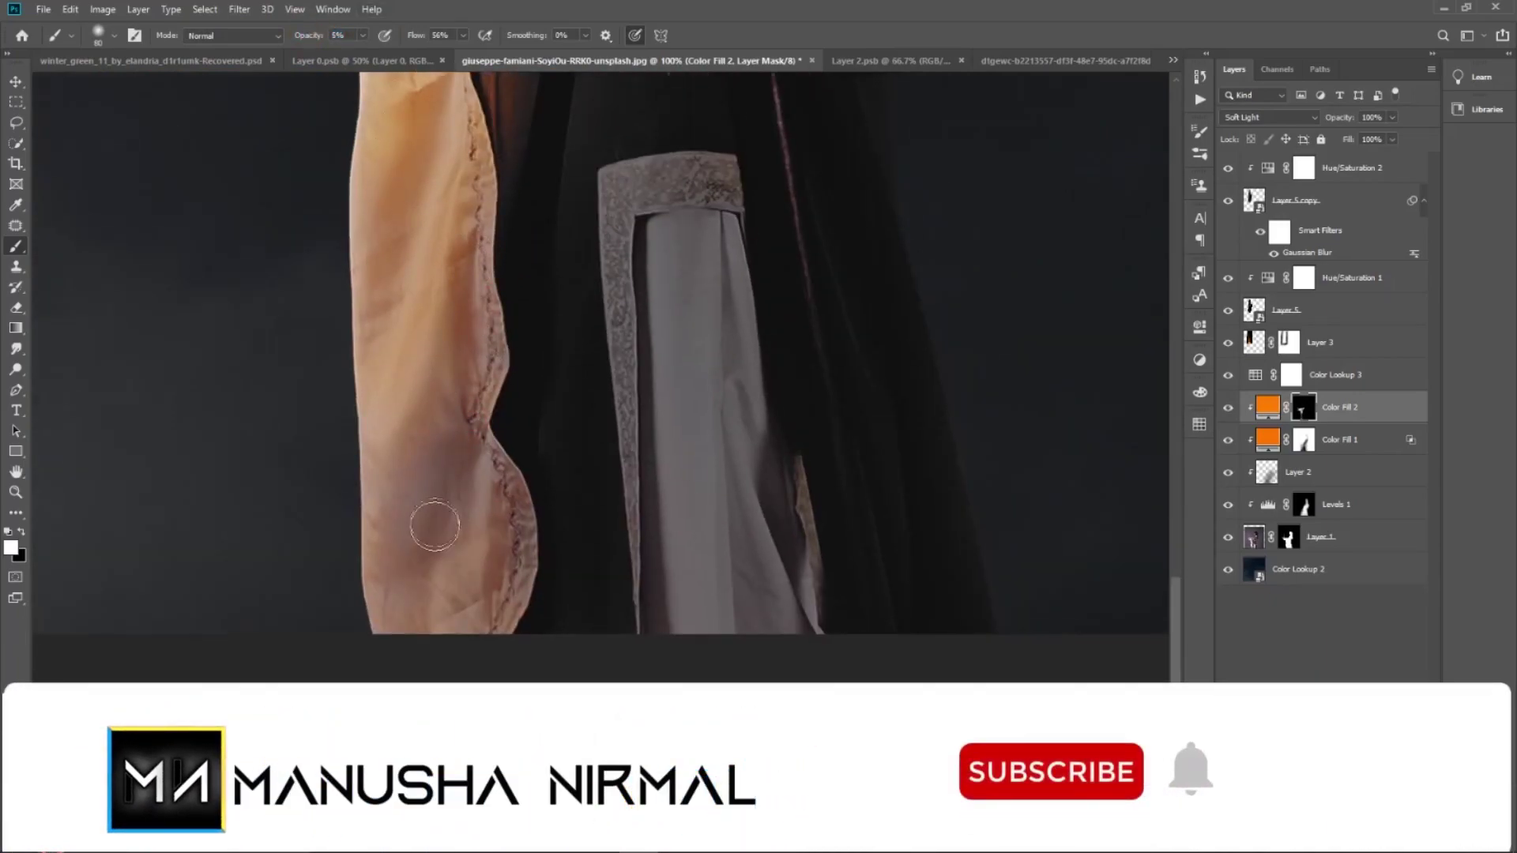
- Swap between hiding and revealing, then paint the warm tint onto the shoulder
{"action": "mouse_move", "coordinate": [380, 267]}
{"action": "left_mouse_down"}
{"action": "mouse_move", "coordinate": [366, 513]}
{"action": "mouse_move", "coordinate": [355, 372]}
{"action": "mouse_move", "coordinate": [271, 474]}
{"action": "left_mouse_up"}
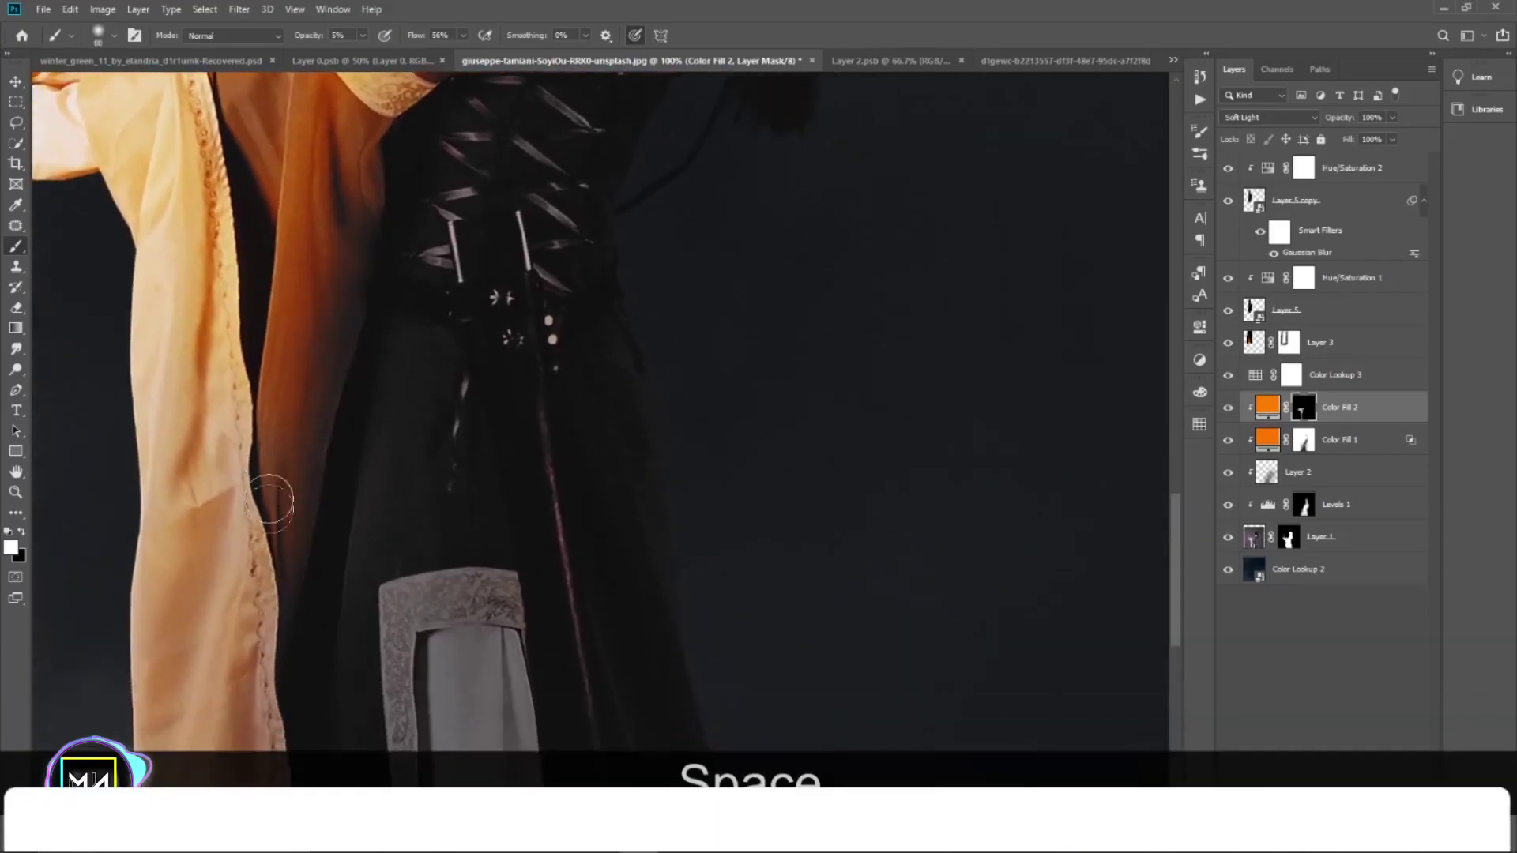
{"action": "left_click_drag", "start_coordinate": [361, 414], "coordinate": [339, 383]}
{"action": "key", "text": "x"}
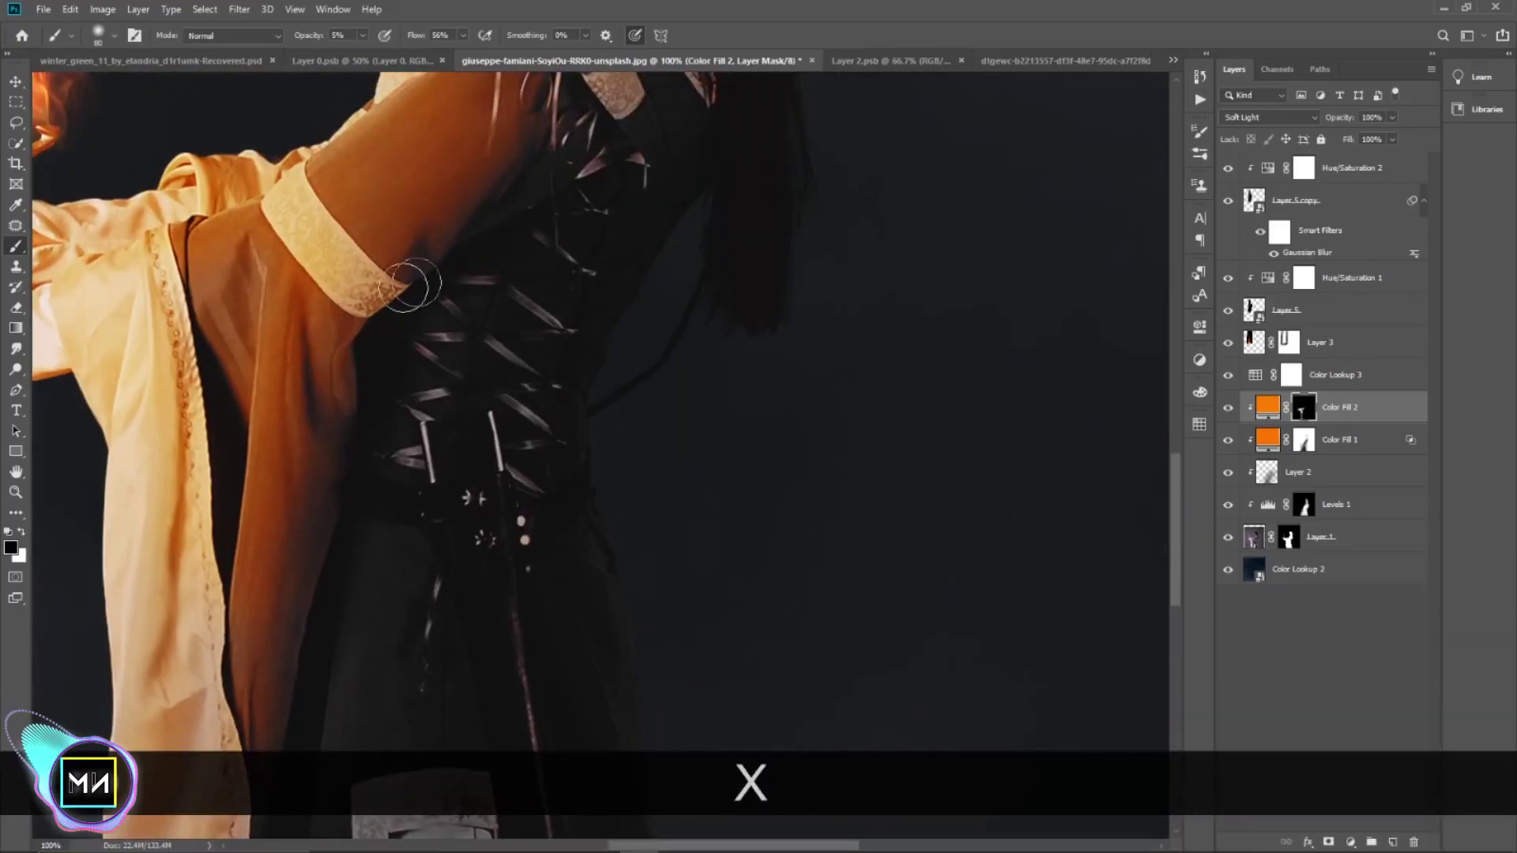
{"action": "mouse_move", "coordinate": [406, 281]}
{"action": "left_mouse_down"}
{"action": "mouse_move", "coordinate": [436, 552]}
{"action": "mouse_move", "coordinate": [371, 671]}
{"action": "left_mouse_up"}
{"action": "key", "text": "x"}
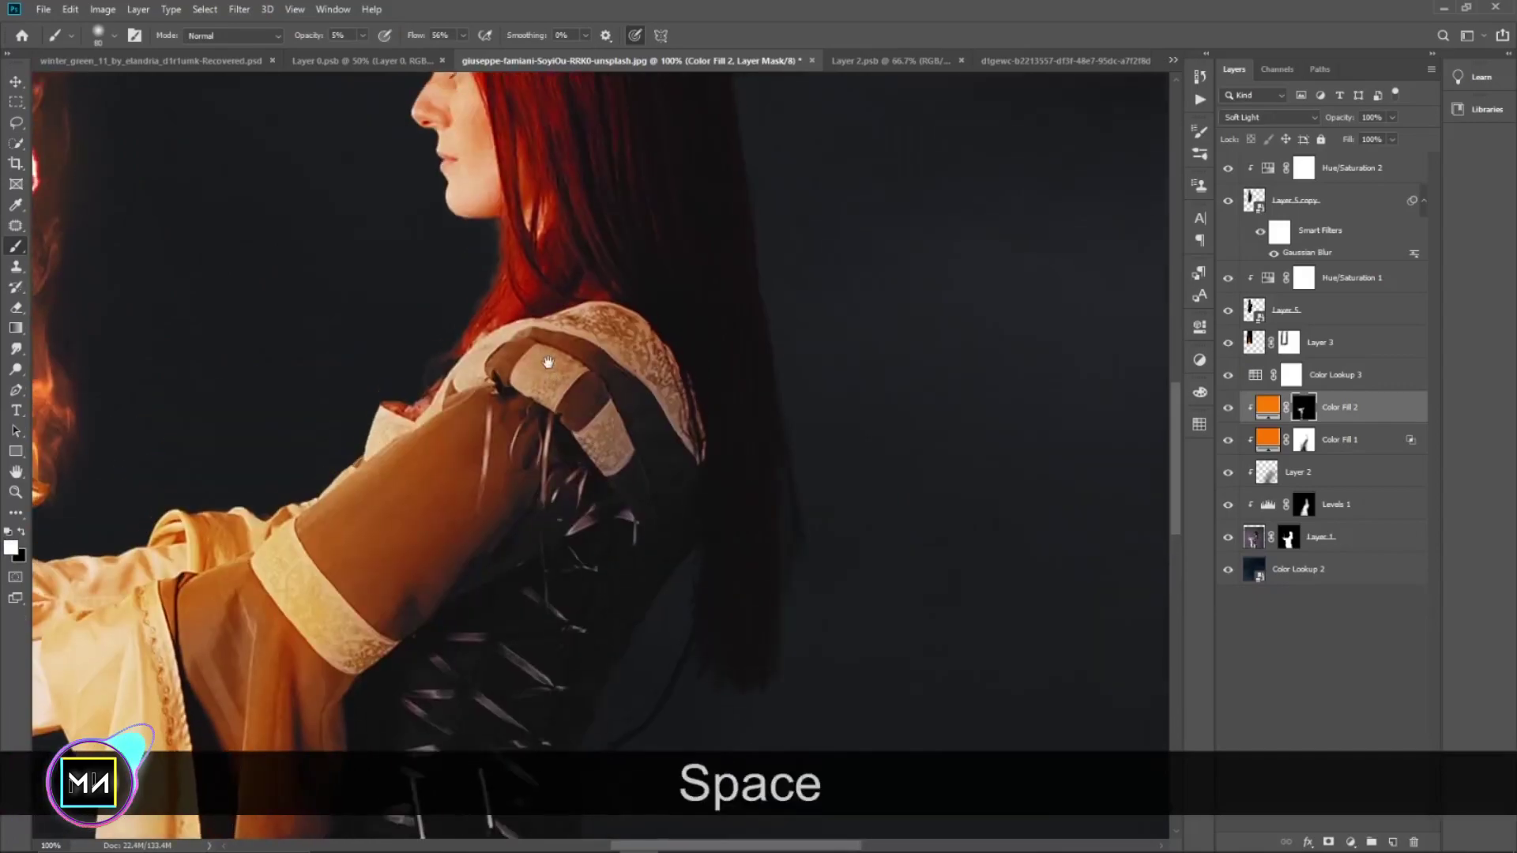
{"action": "left_click_drag", "start_coordinate": [316, 34], "coordinate": [323, 34]}
- Paint the orange tint mask into the red hair and dab it on the shoulder strap
{"action": "key", "text": "x"}
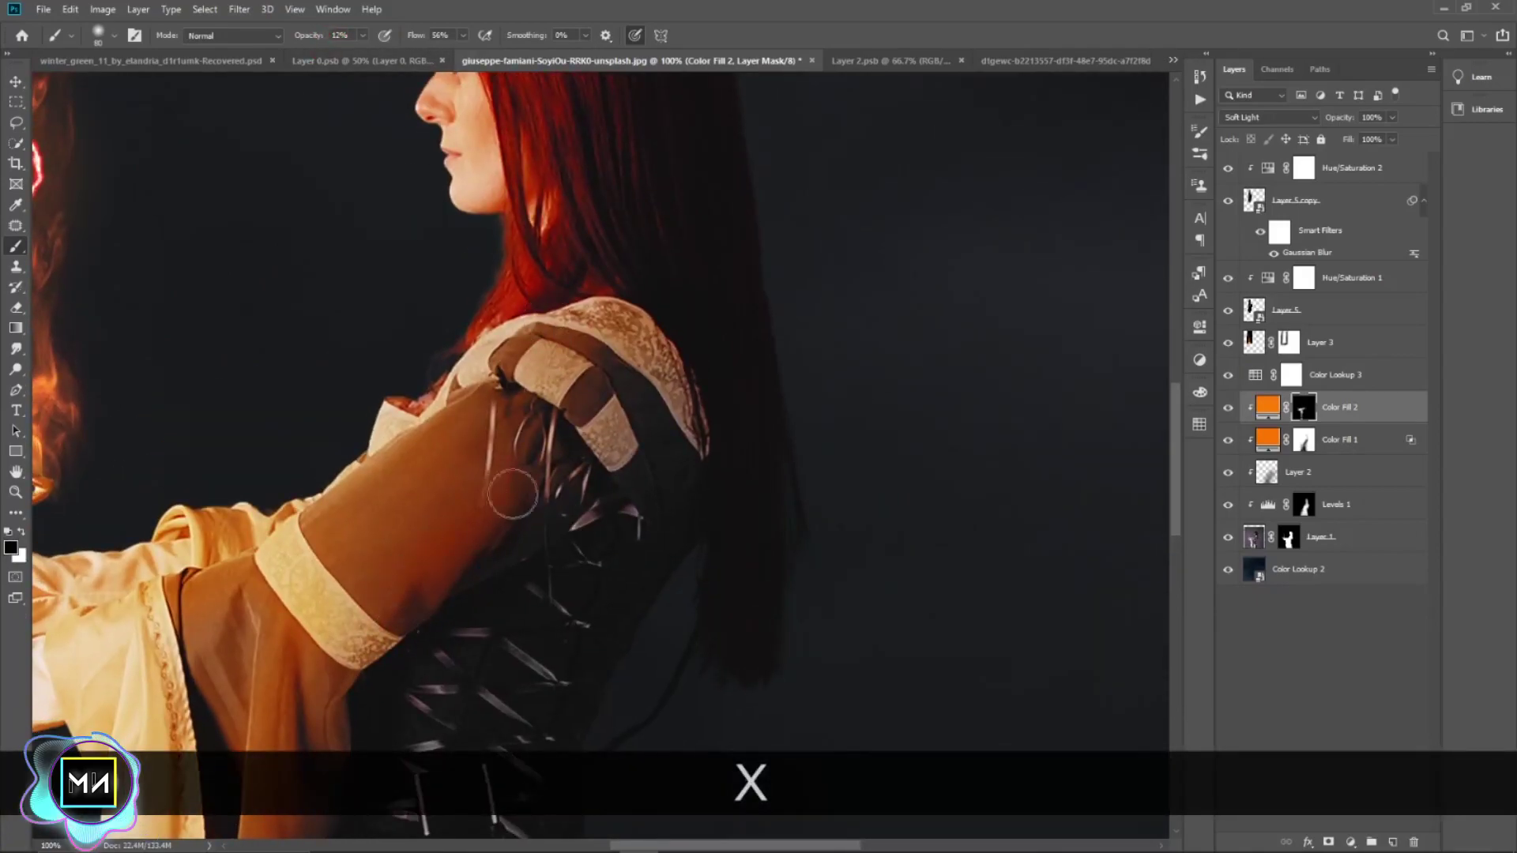
{"action": "key", "text": "x"}
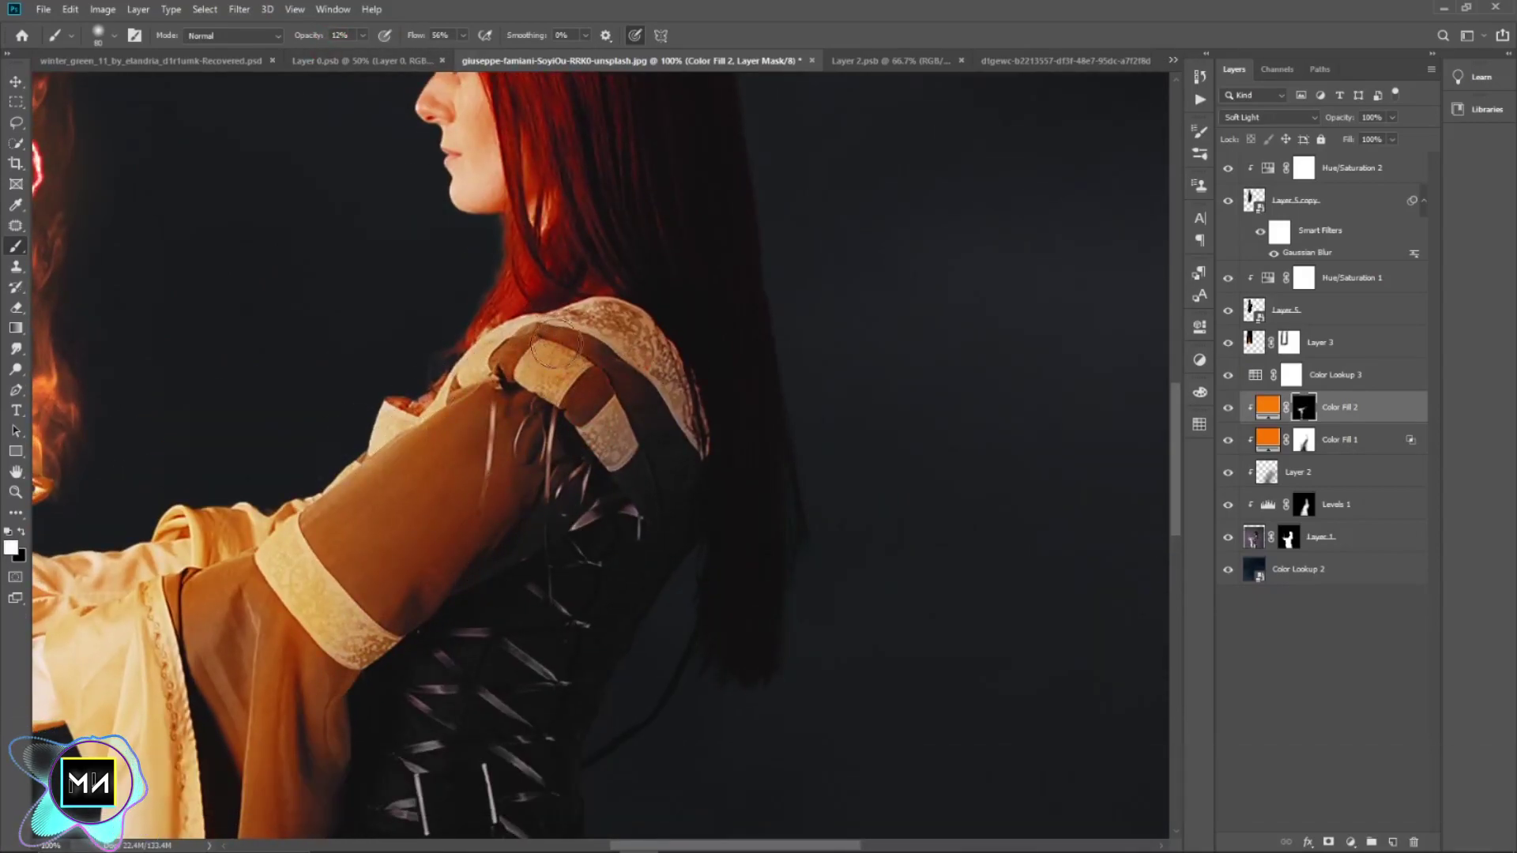
{"action": "left_click_drag", "start_coordinate": [611, 398], "coordinate": [595, 695]}
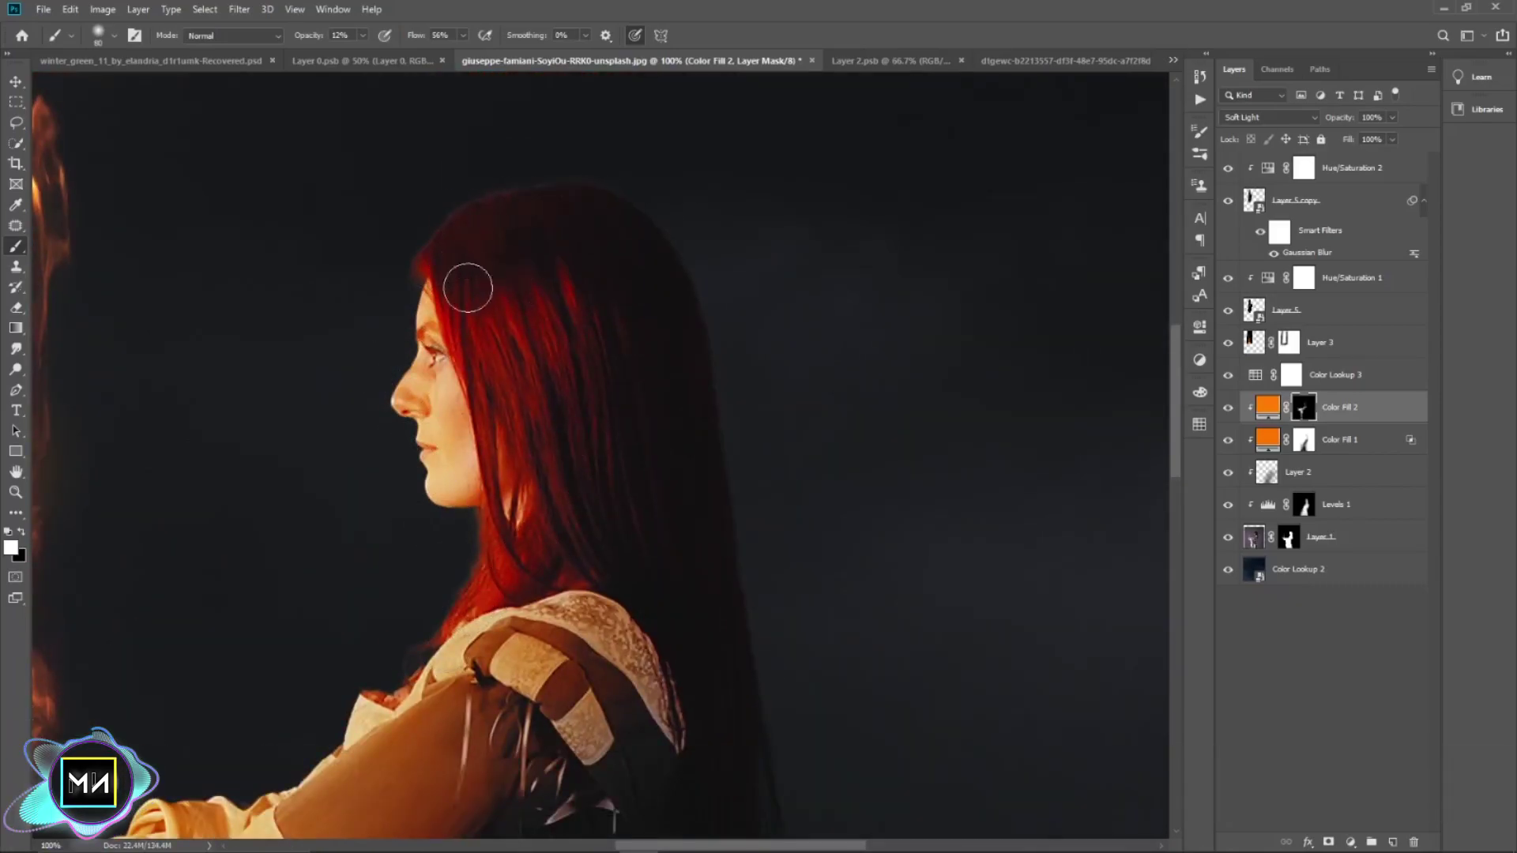
{"action": "left_click_drag", "start_coordinate": [467, 291], "coordinate": [545, 251]}
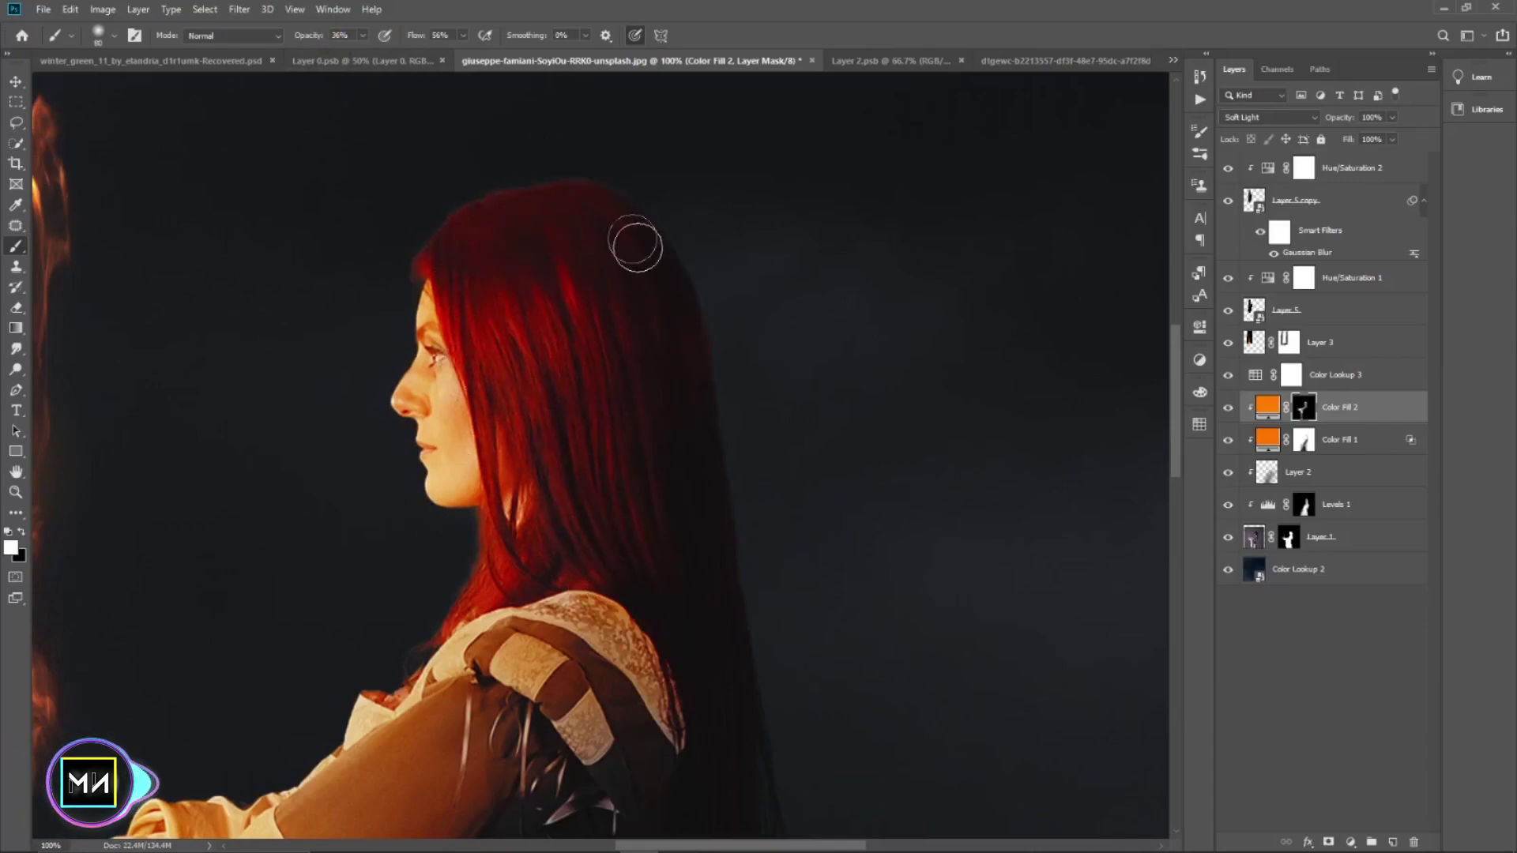
{"action": "key", "text": "x"}
{"action": "left_click_drag", "start_coordinate": [672, 378], "coordinate": [655, 70]}
{"action": "key", "text": "x"}
{"action": "key", "text": "x"}
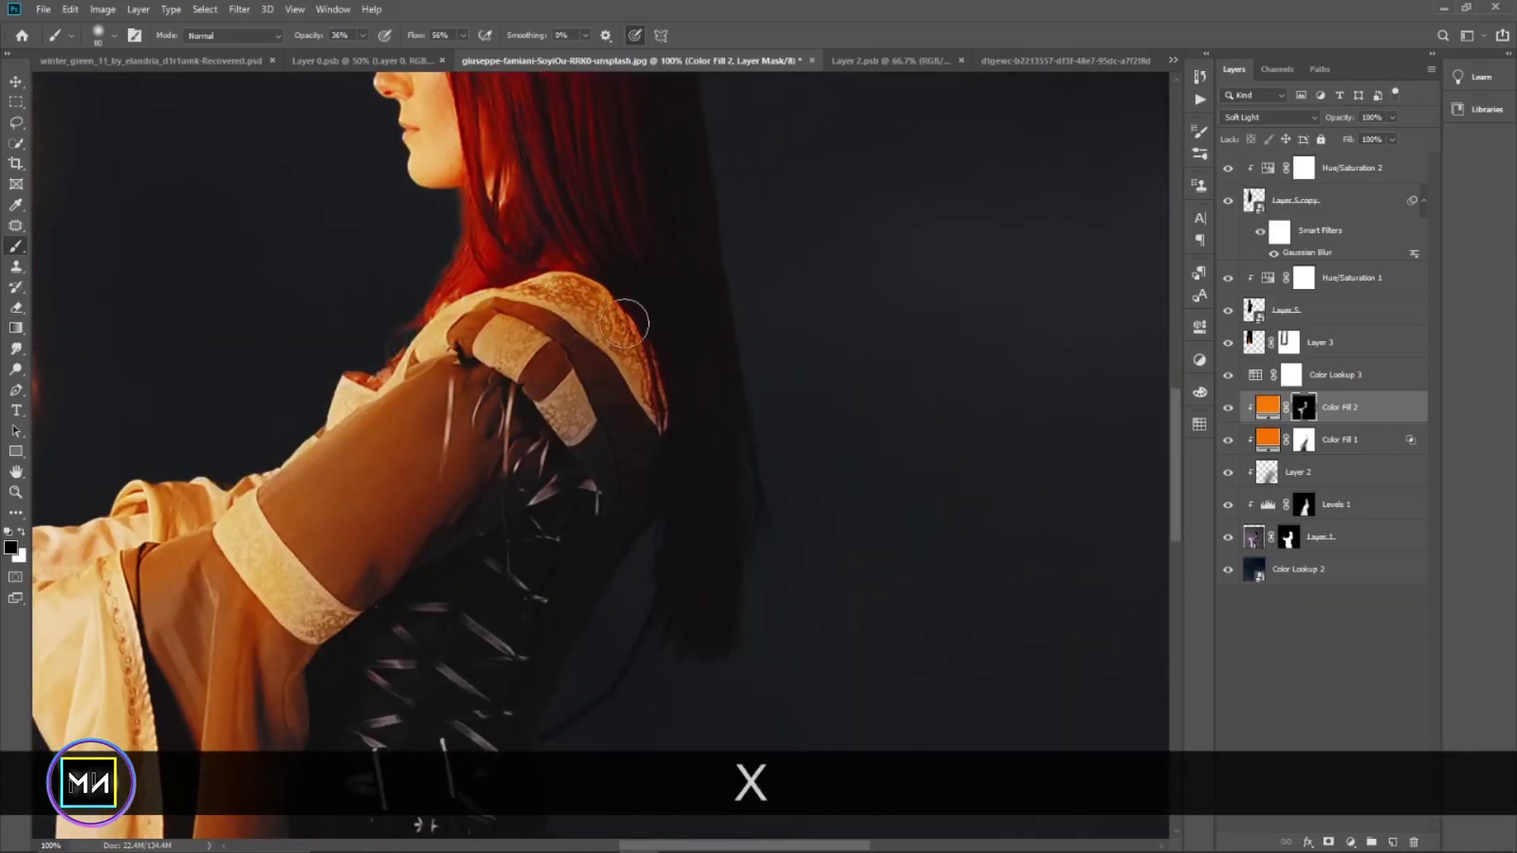
{"action": "left_click", "coordinate": [556, 389]}
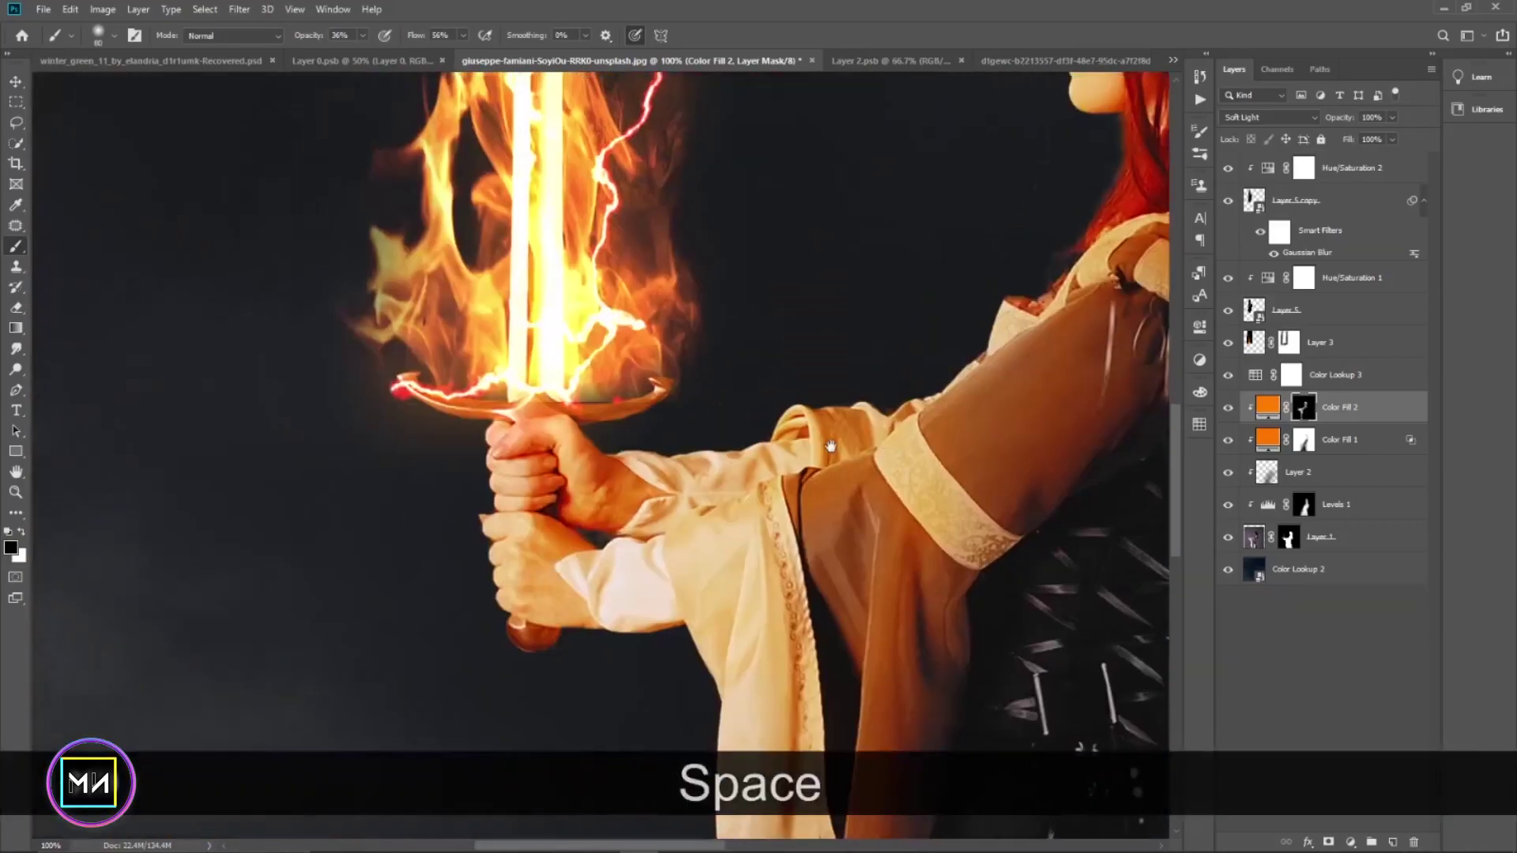
- Set the brush to 93% opacity and check the sword hilt, robe, arm and corset
{"action": "left_click_drag", "start_coordinate": [371, 426], "coordinate": [435, 179]}
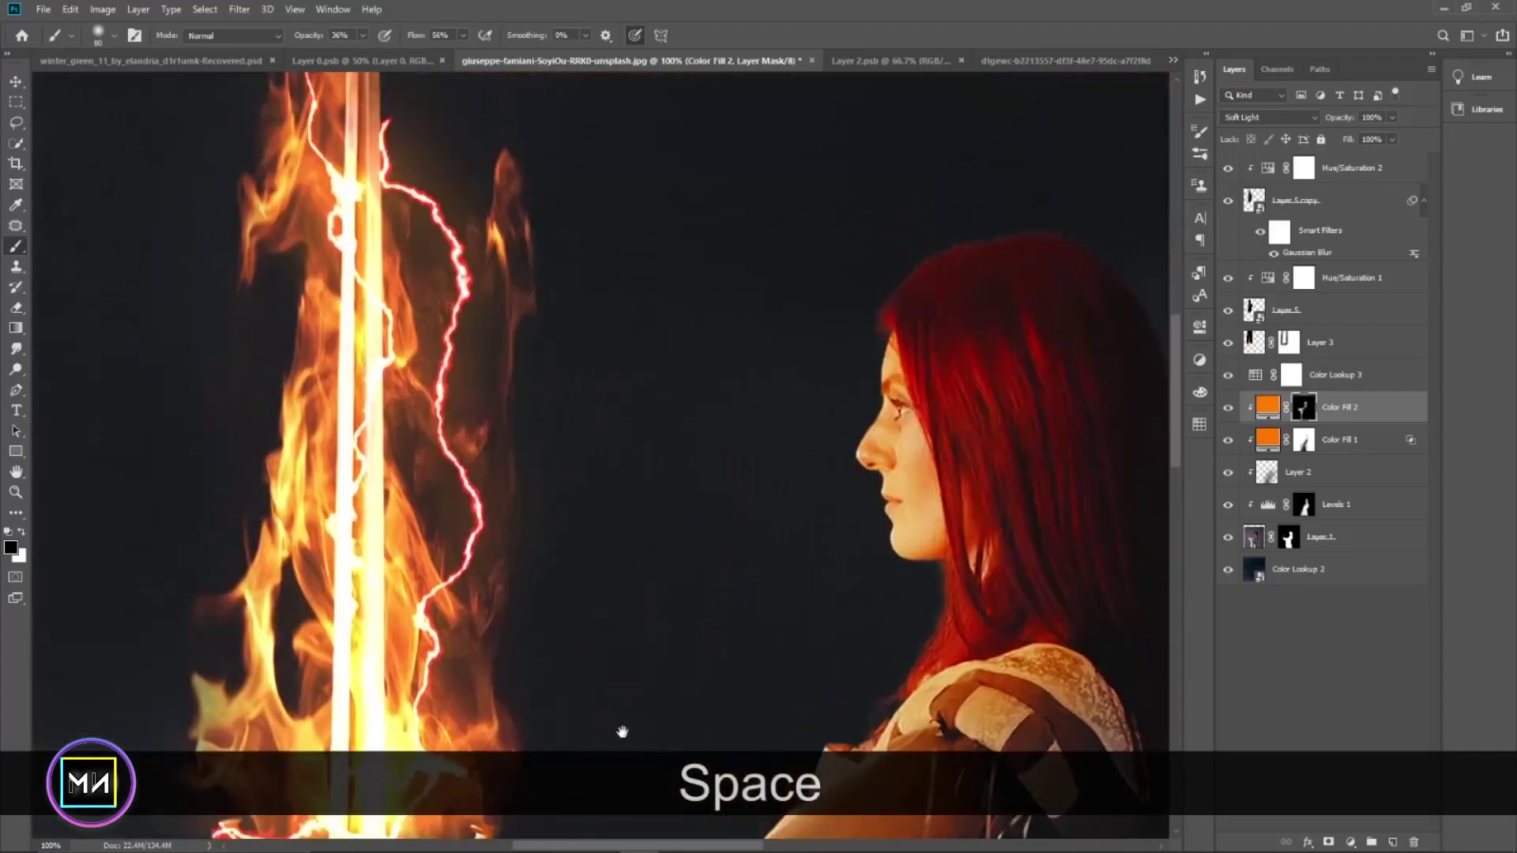
{"action": "key", "text": "x"}
{"action": "key", "text": "x"}
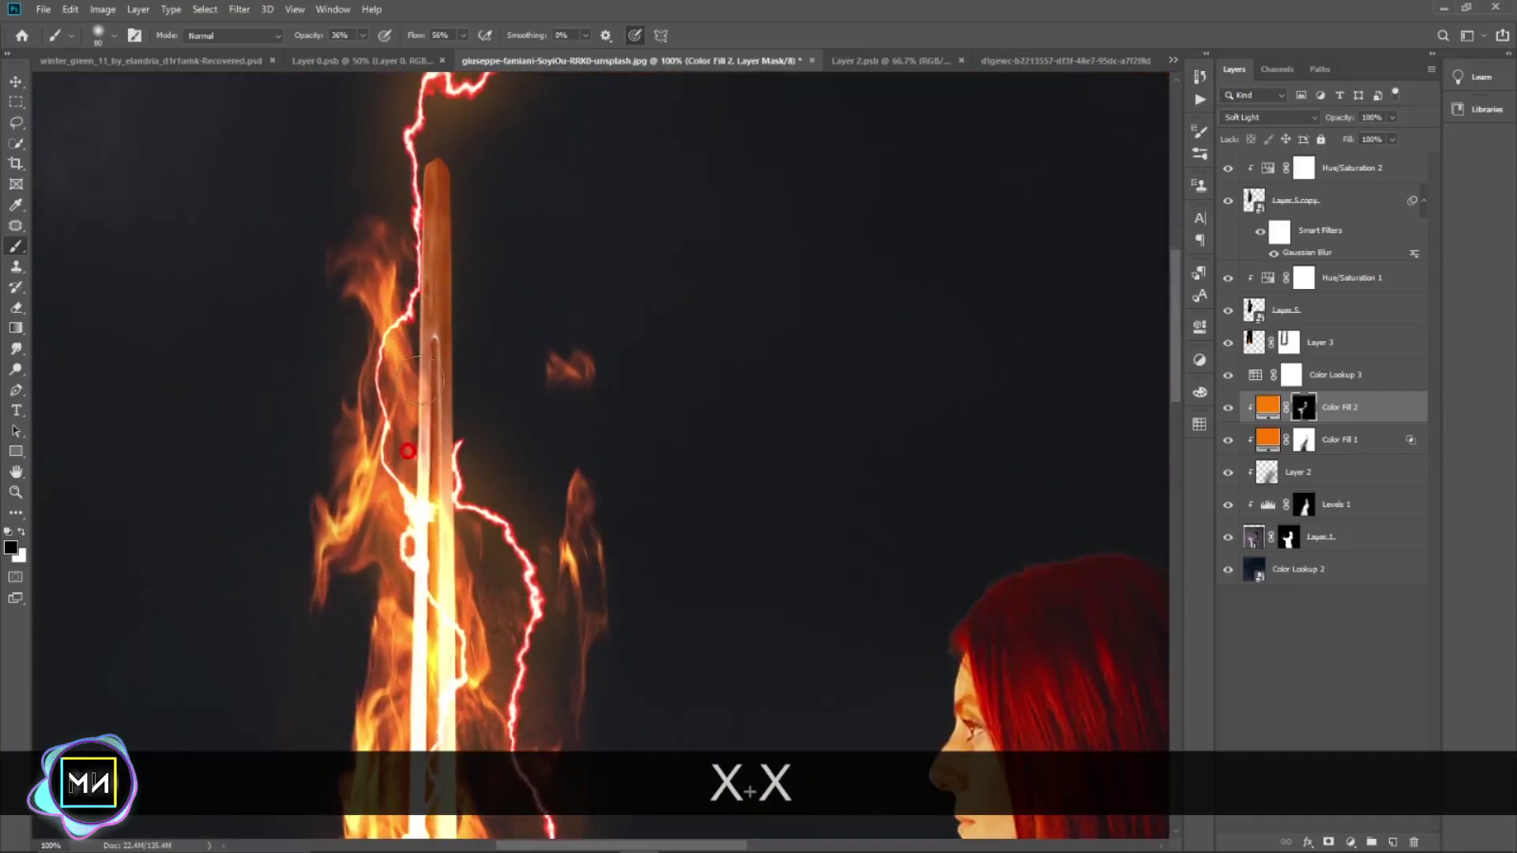
{"action": "key", "text": "x"}
{"action": "left_click_drag", "start_coordinate": [454, 553], "coordinate": [454, 316]}
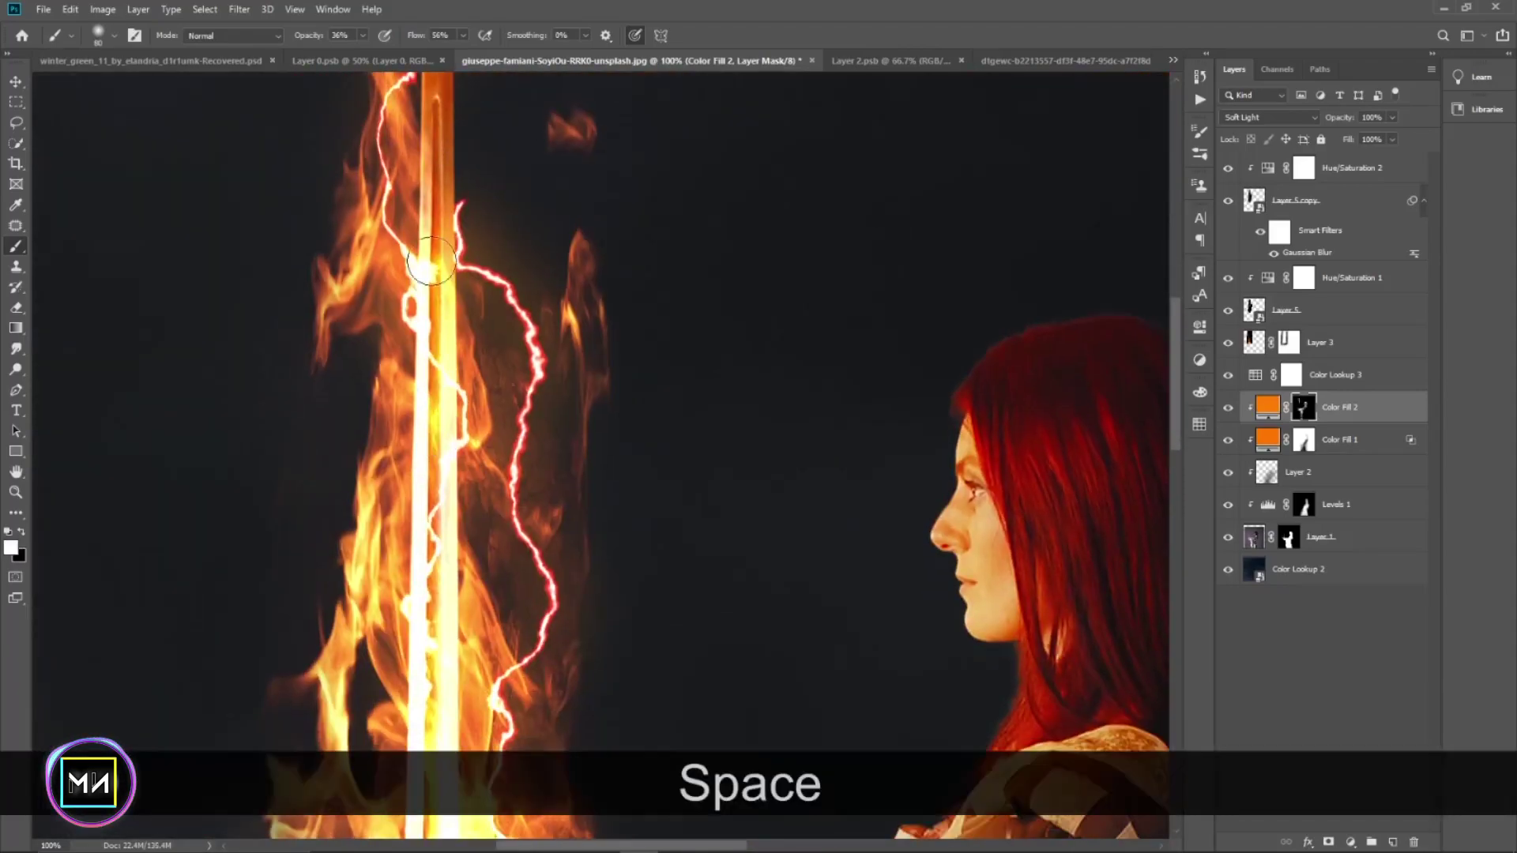
{"action": "key", "text": "9"}
{"action": "key", "text": "3"}
{"action": "left_click_drag", "start_coordinate": [444, 740], "coordinate": [434, 400]}
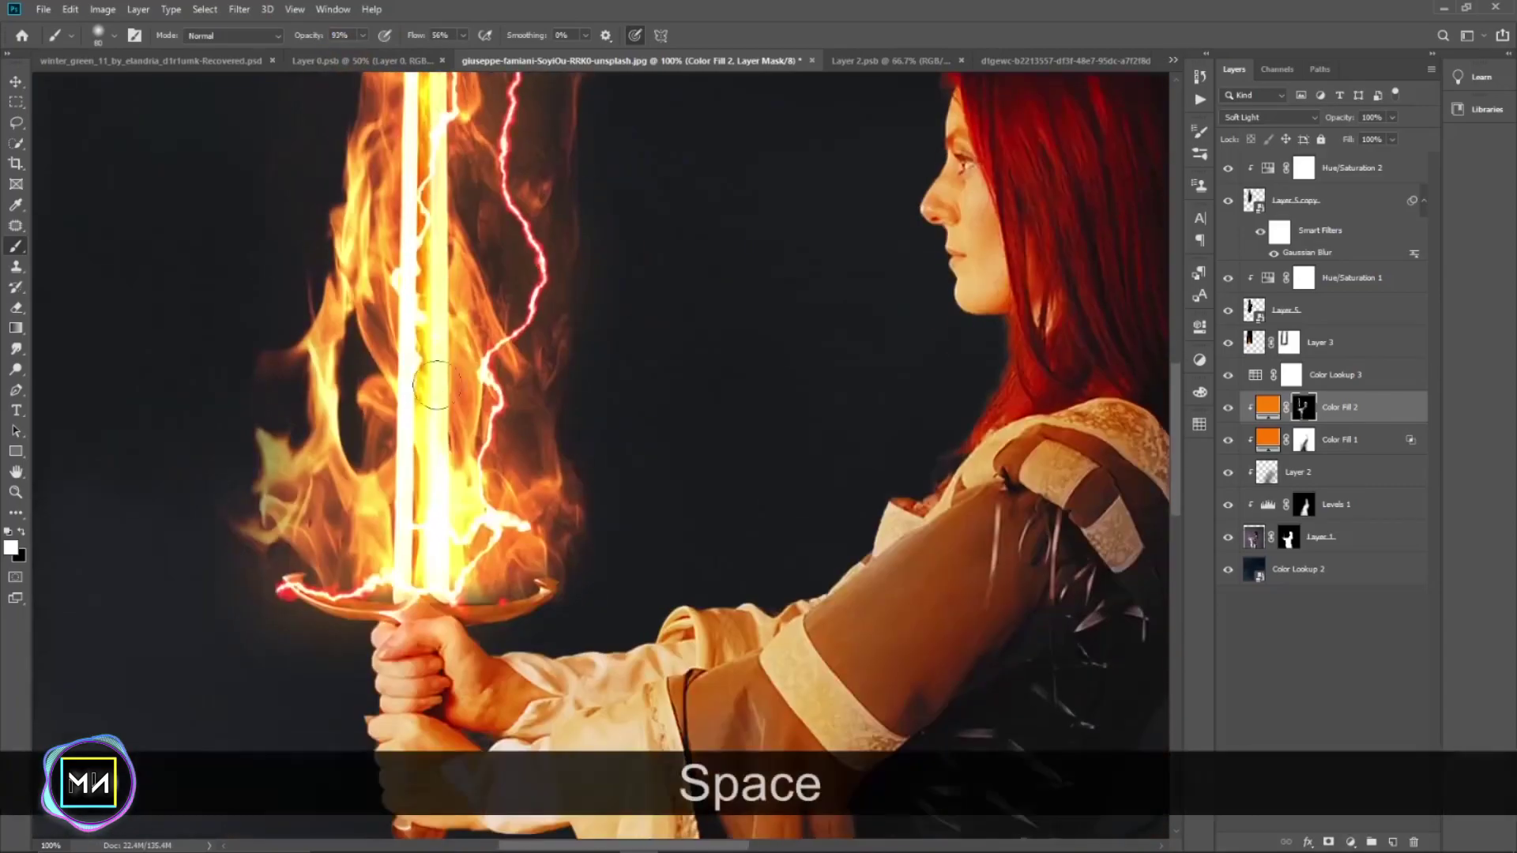
{"action": "mouse_move", "coordinate": [430, 474]}
{"action": "left_mouse_down"}
{"action": "mouse_move", "coordinate": [431, 201]}
{"action": "mouse_move", "coordinate": [484, 474]}
{"action": "left_mouse_up"}
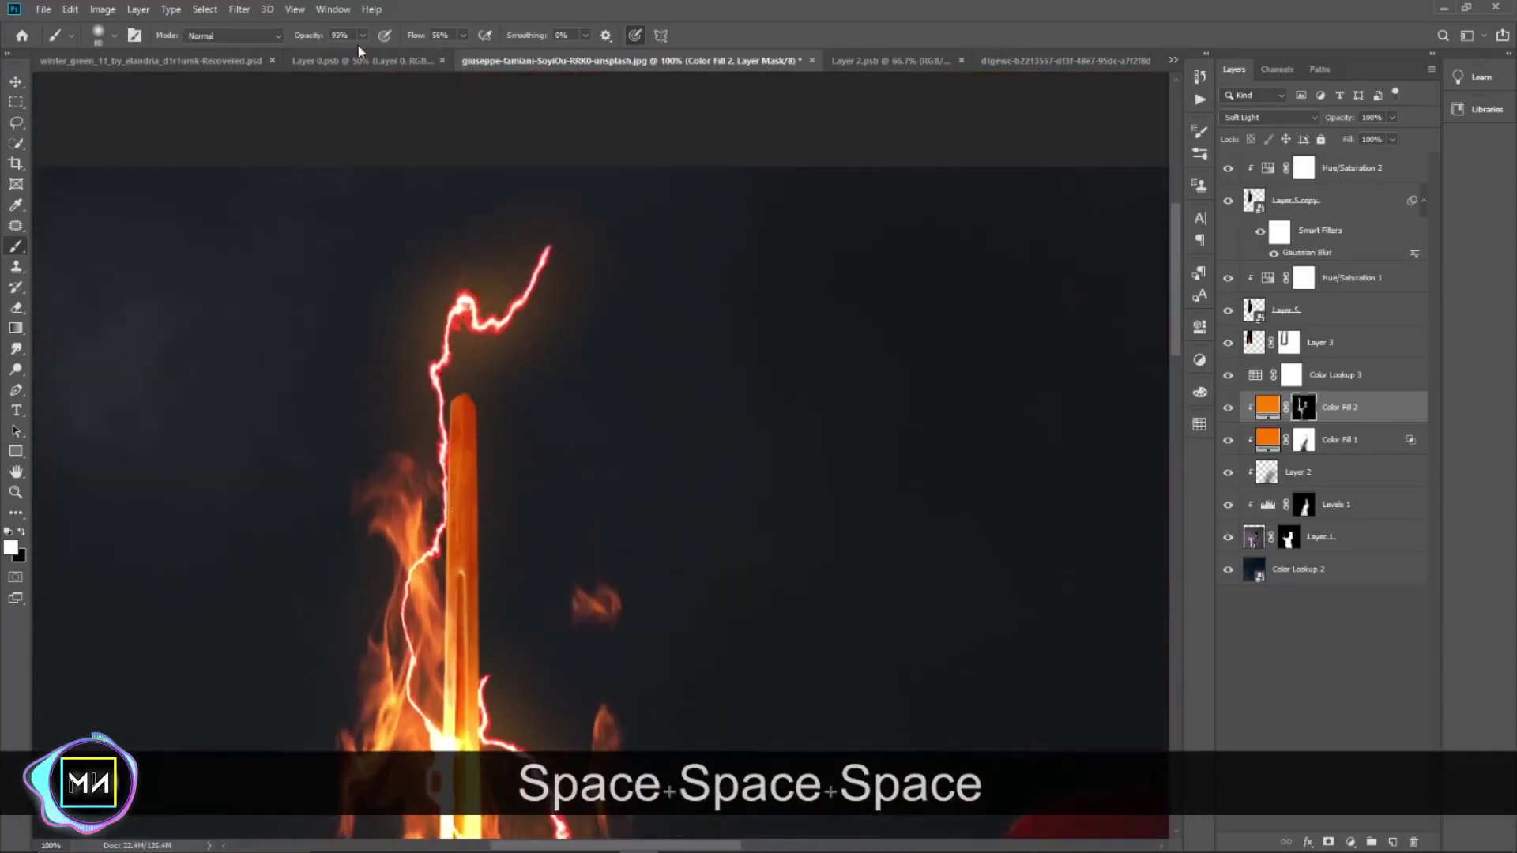
{"action": "left_click_drag", "start_coordinate": [930, 824], "coordinate": [559, 390]}
{"action": "mouse_move", "coordinate": [1027, 711]}
{"action": "left_mouse_down"}
{"action": "mouse_move", "coordinate": [711, 237]}
{"action": "mouse_move", "coordinate": [593, 467]}
{"action": "left_mouse_up"}
{"action": "left_click_drag", "start_coordinate": [717, 586], "coordinate": [549, 518]}
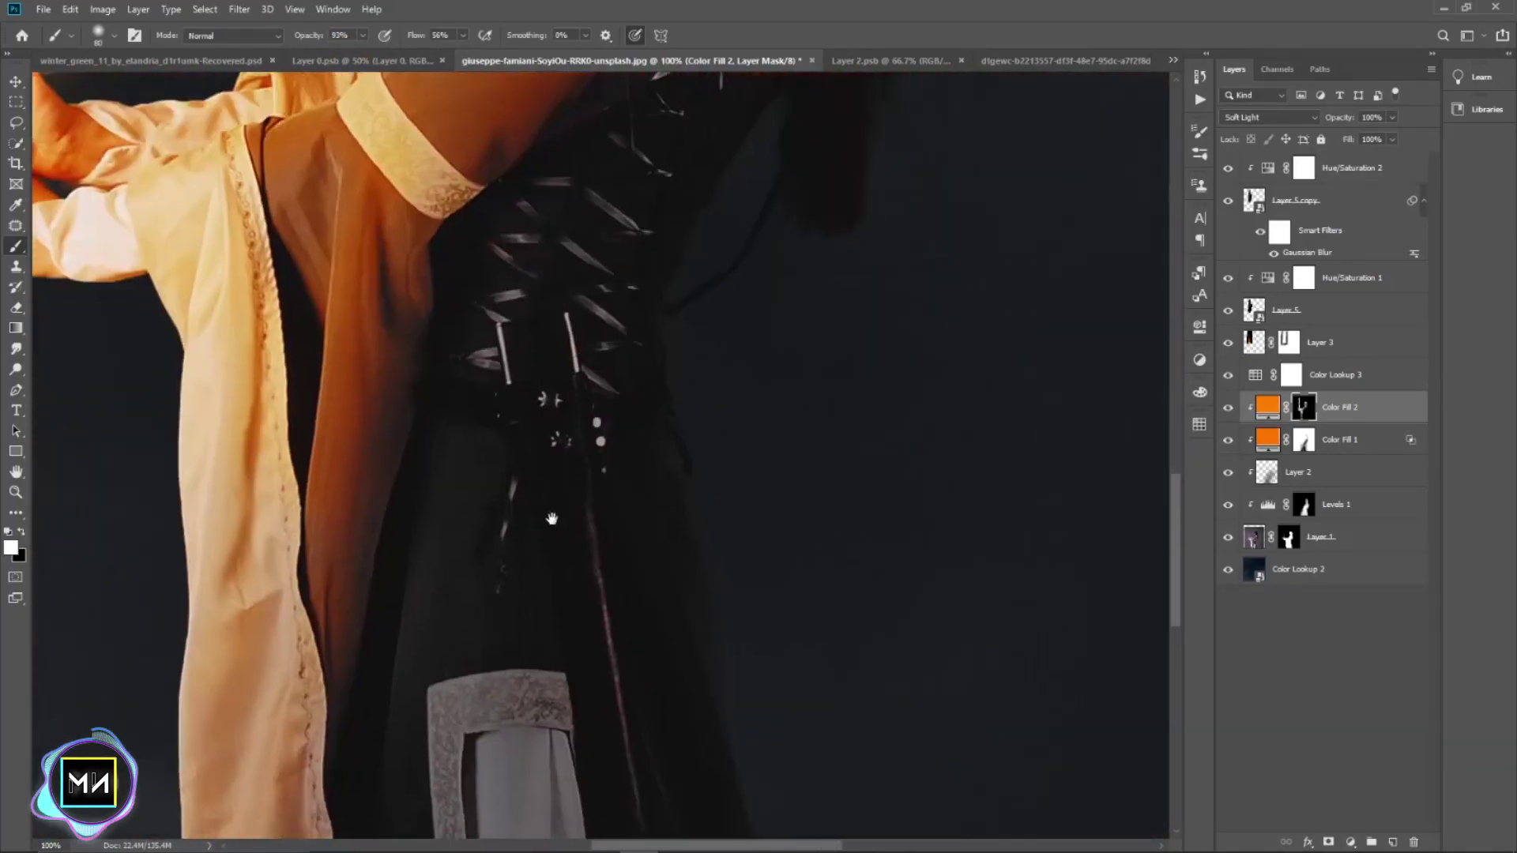
{"action": "mouse_move", "coordinate": [538, 764]}
{"action": "left_mouse_down"}
{"action": "mouse_move", "coordinate": [680, 629]}
{"action": "mouse_move", "coordinate": [752, 803]}
{"action": "left_mouse_up"}
- Drop the brush opacity to 6%, enlarge the brush, and zoom out to the whole composite
{"action": "left_click_drag", "start_coordinate": [362, 35], "coordinate": [297, 53]}
{"action": "left_click_drag", "start_coordinate": [493, 551], "coordinate": [438, 258]}
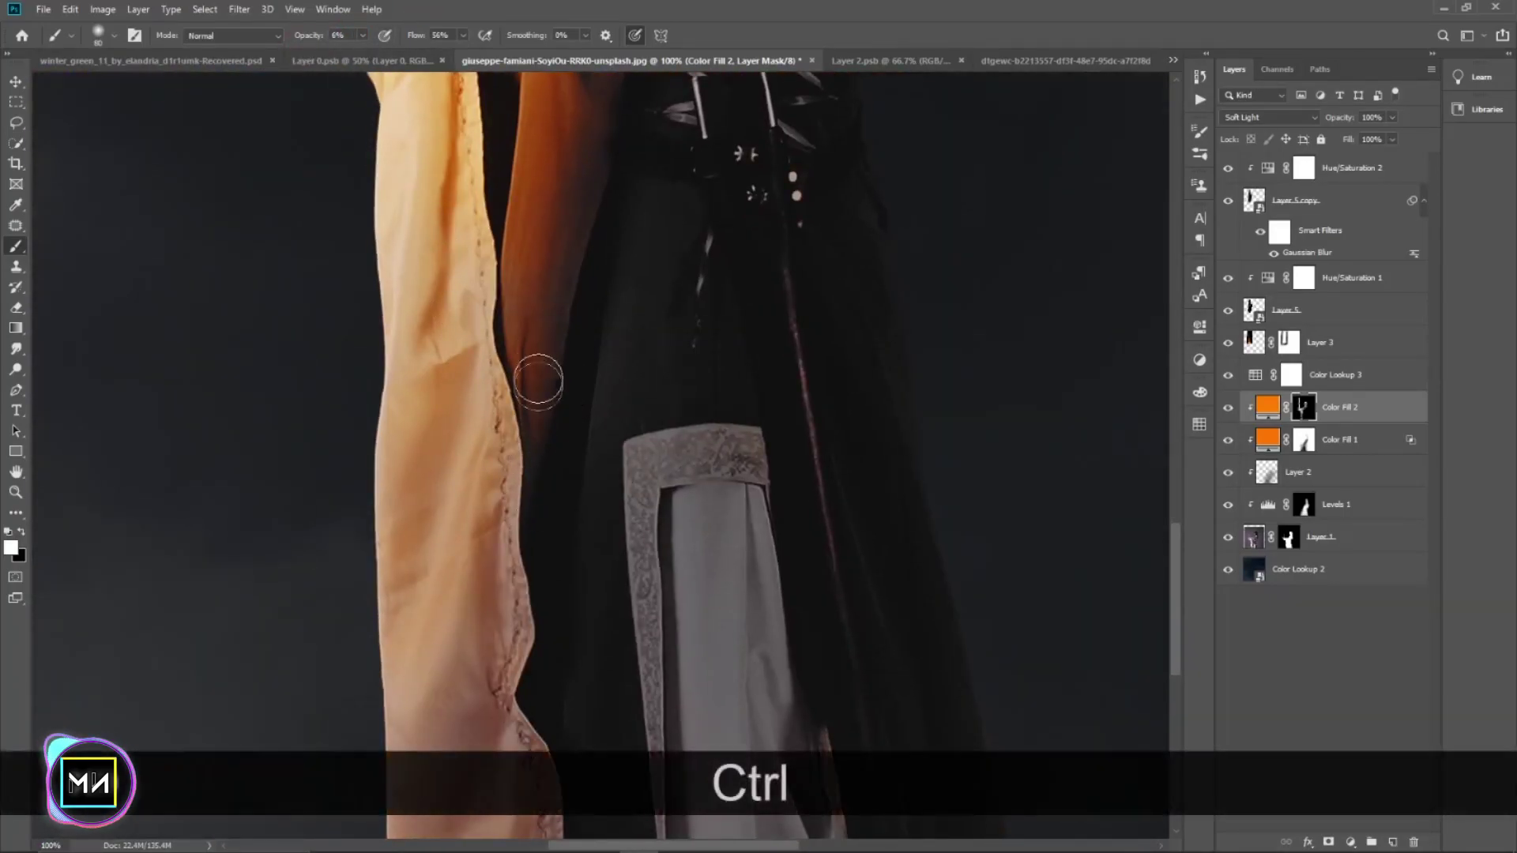
{"action": "key", "text": "ctrl+minus"}
{"action": "key", "text": "ctrl+minus"}
{"action": "key", "text": "ctrl+minus"}
{"action": "key", "text": "bracketright"}
{"action": "key", "text": "bracketright"}
{"action": "key", "text": "bracketright"}
{"action": "key", "text": "bracketright"}
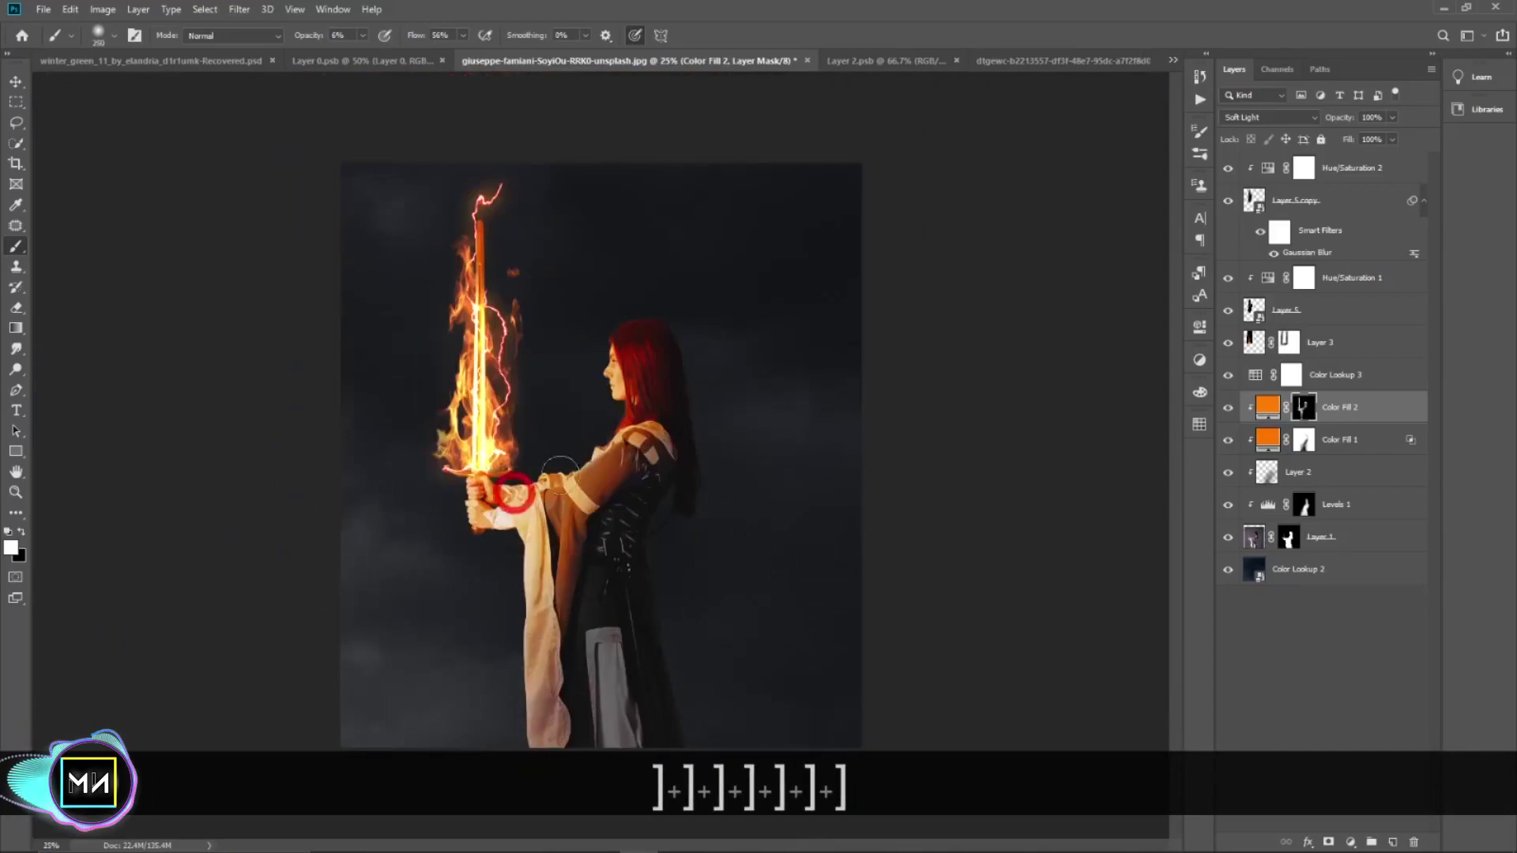
{"action": "key", "text": "ctrl+equal"}
{"action": "key", "text": "ctrl+minus"}
{"action": "key", "text": "ctrl+minus"}
{"action": "key", "text": "ctrl+minus"}
{"action": "key", "text": "ctrl+equal"}
{"action": "key", "text": "ctrl+equal"}
{"action": "key", "text": "ctrl+equal"}
- Add a new empty layer and set the foreground to an orange around #ff8400
{"action": "key", "text": "v"}
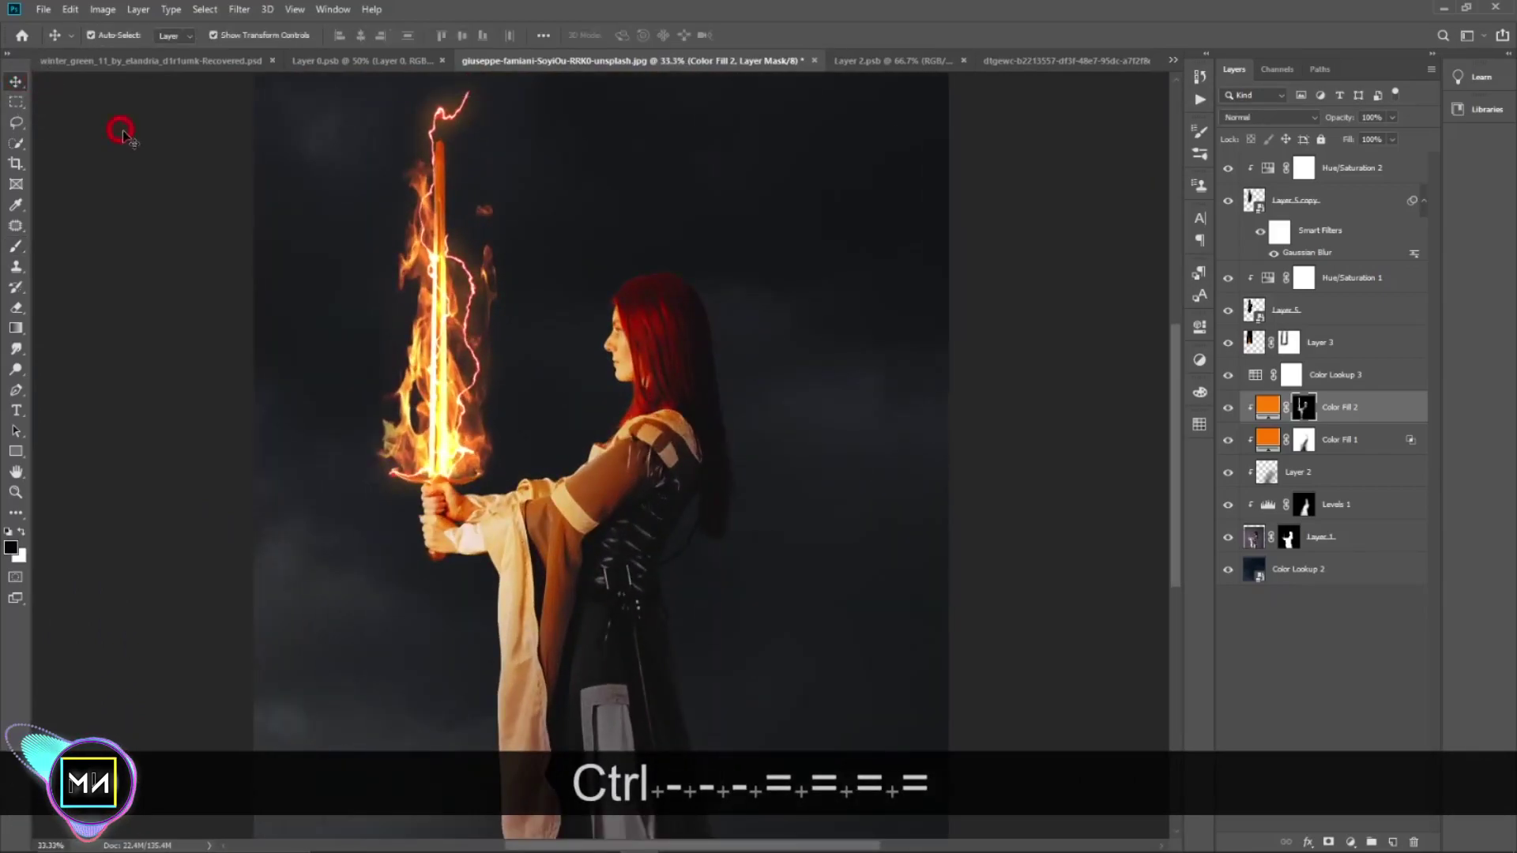
{"action": "left_click", "coordinate": [1372, 766]}
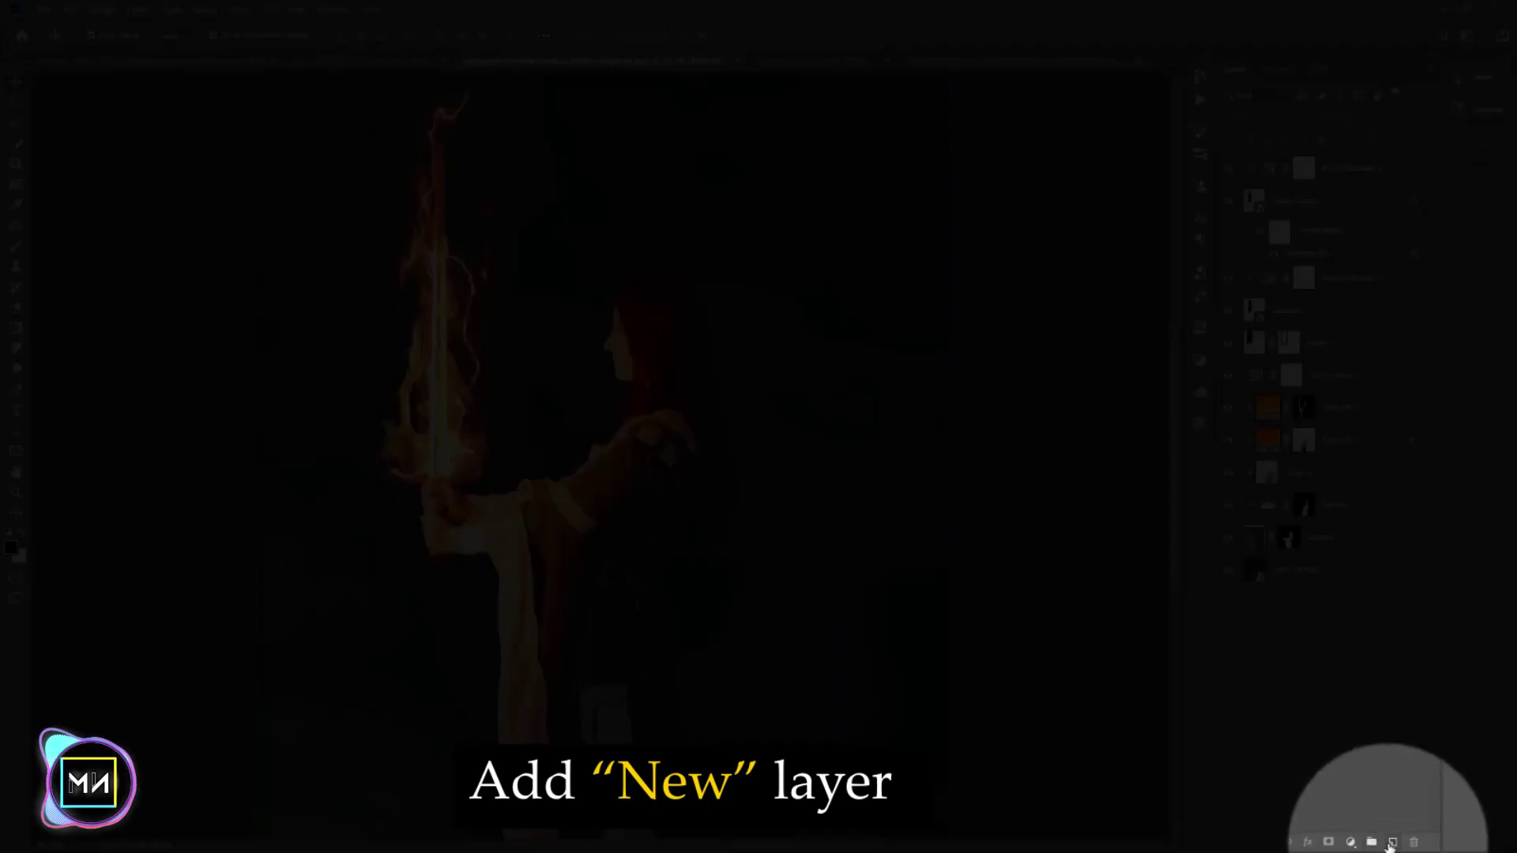
{"action": "left_click", "coordinate": [1392, 842]}
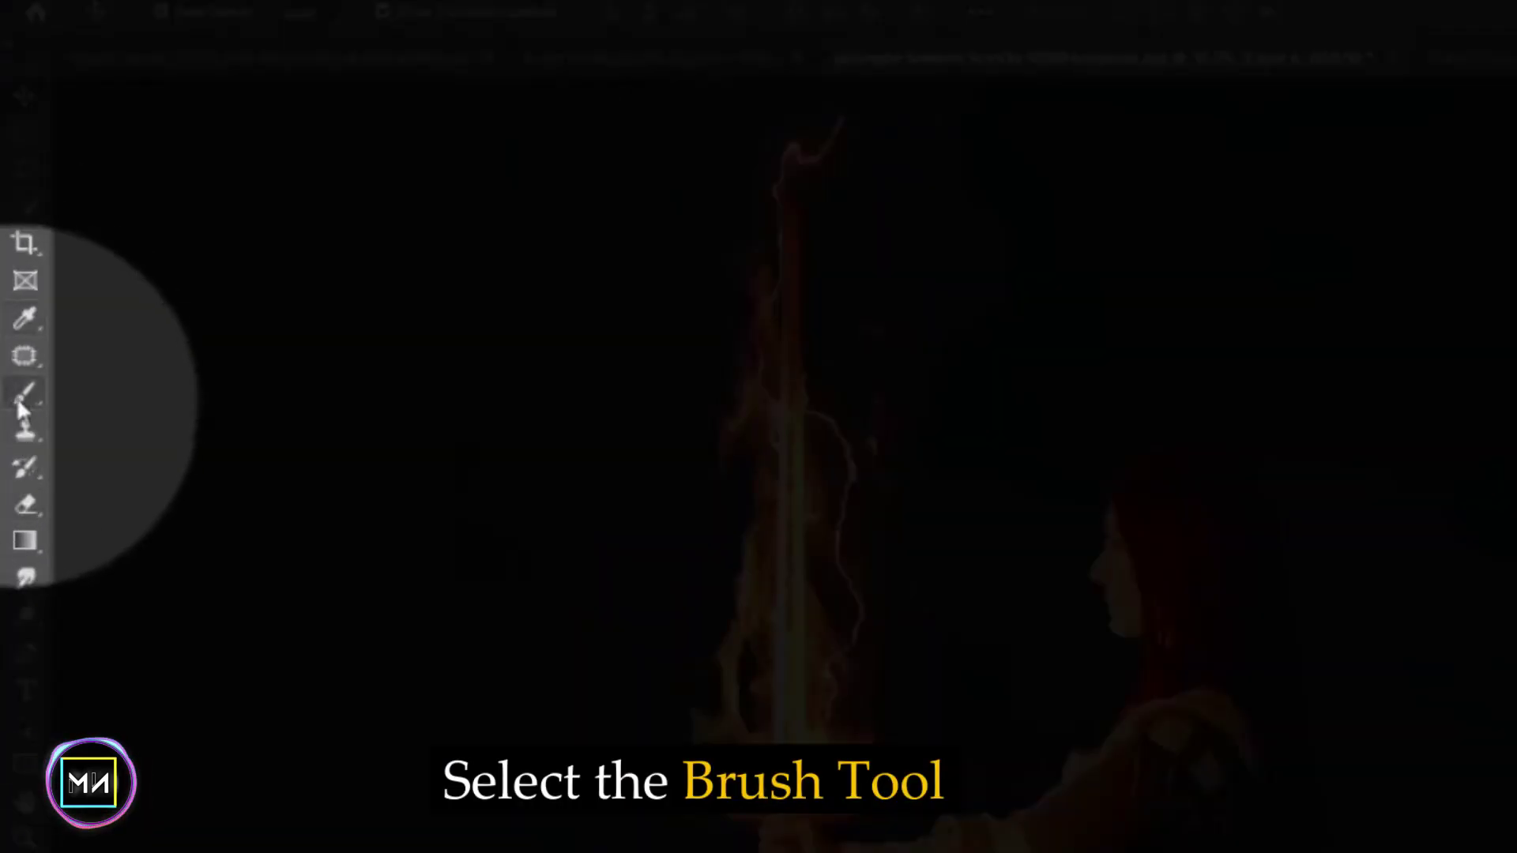
{"action": "left_click", "coordinate": [16, 246]}
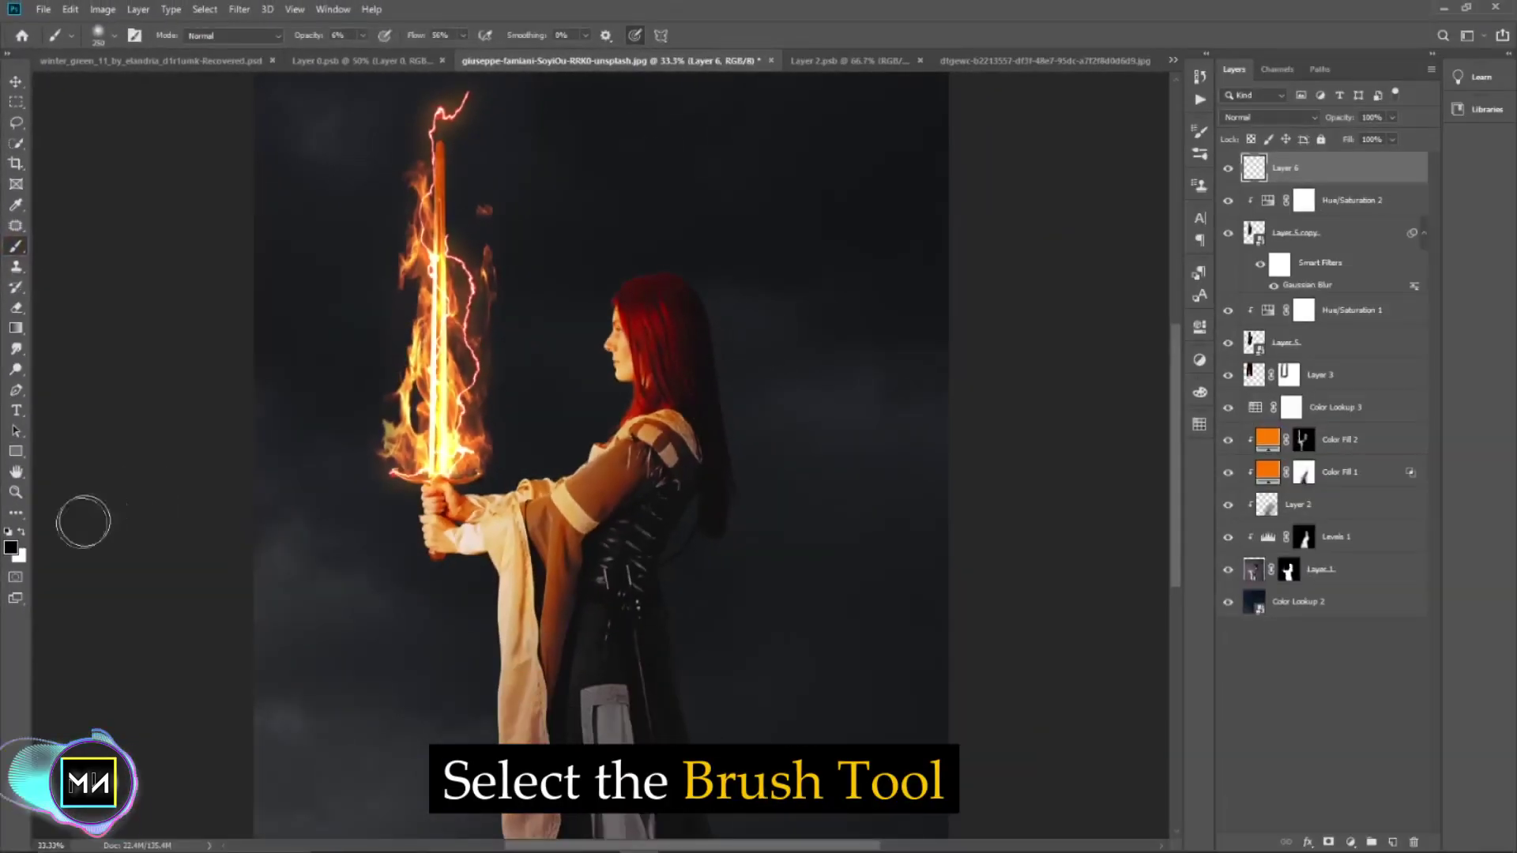
{"action": "left_click", "coordinate": [10, 547]}
{"action": "type", "text": "ff8400"}
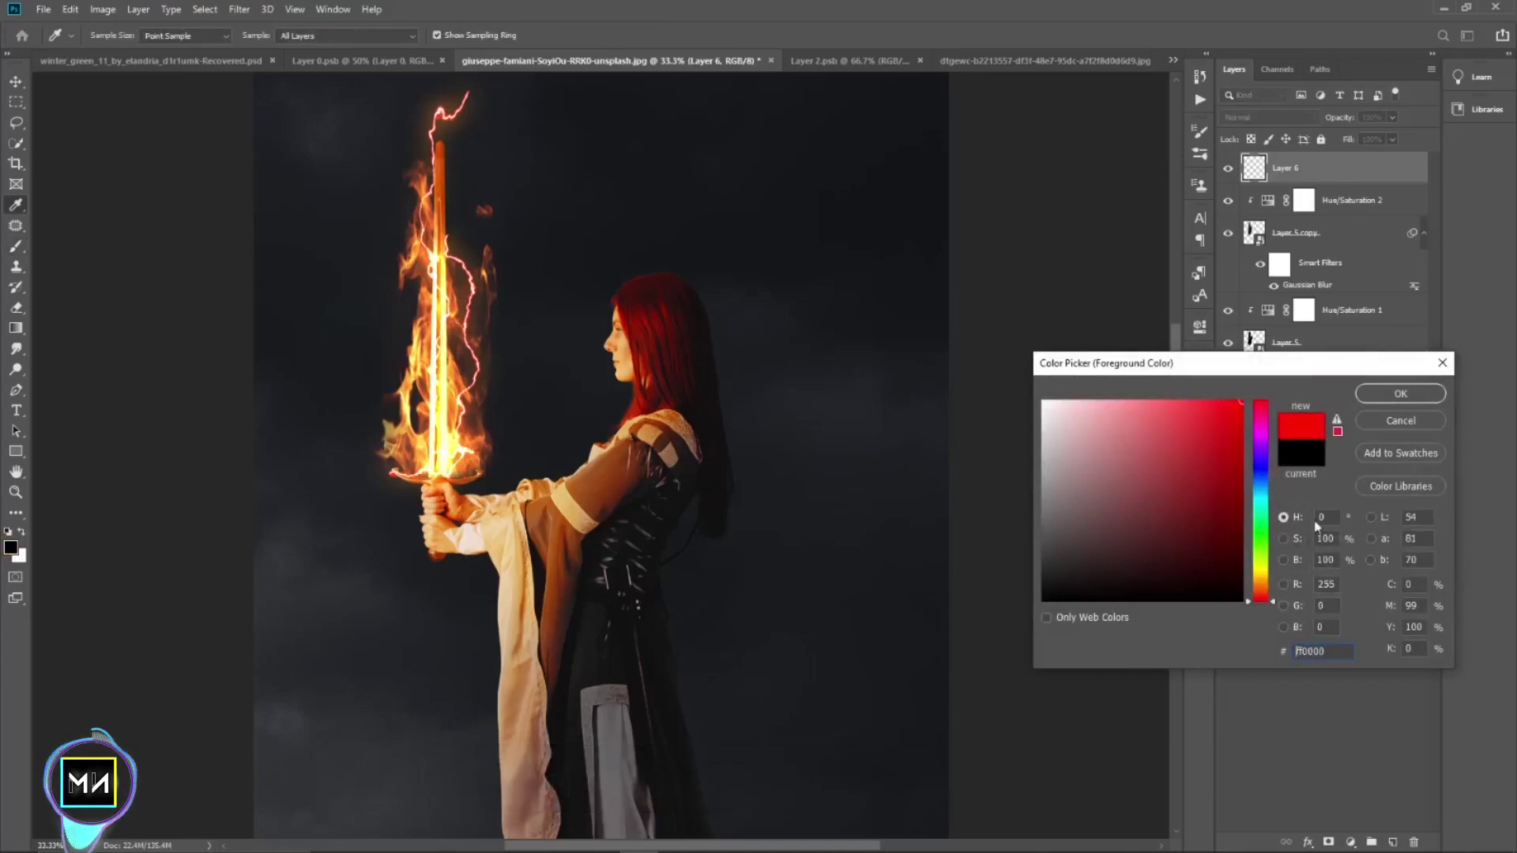
{"action": "left_click_drag", "start_coordinate": [1255, 591], "coordinate": [1257, 595]}
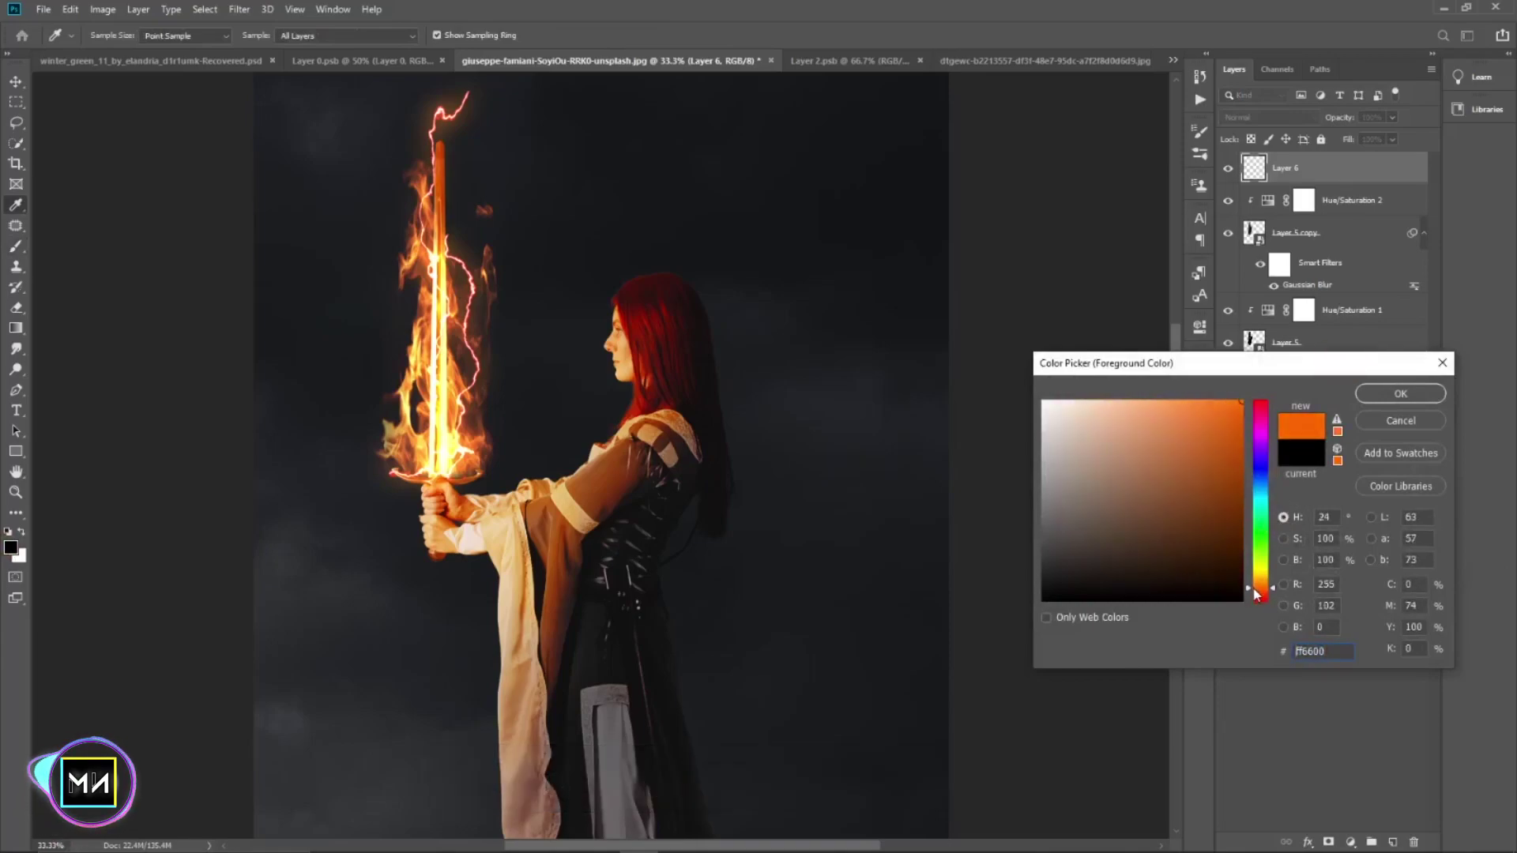
{"action": "left_click", "coordinate": [1390, 395]}
- Paint an orange glow down the sword blade in Screen mode, then open Gaussian Blur
{"action": "key", "text": "b"}
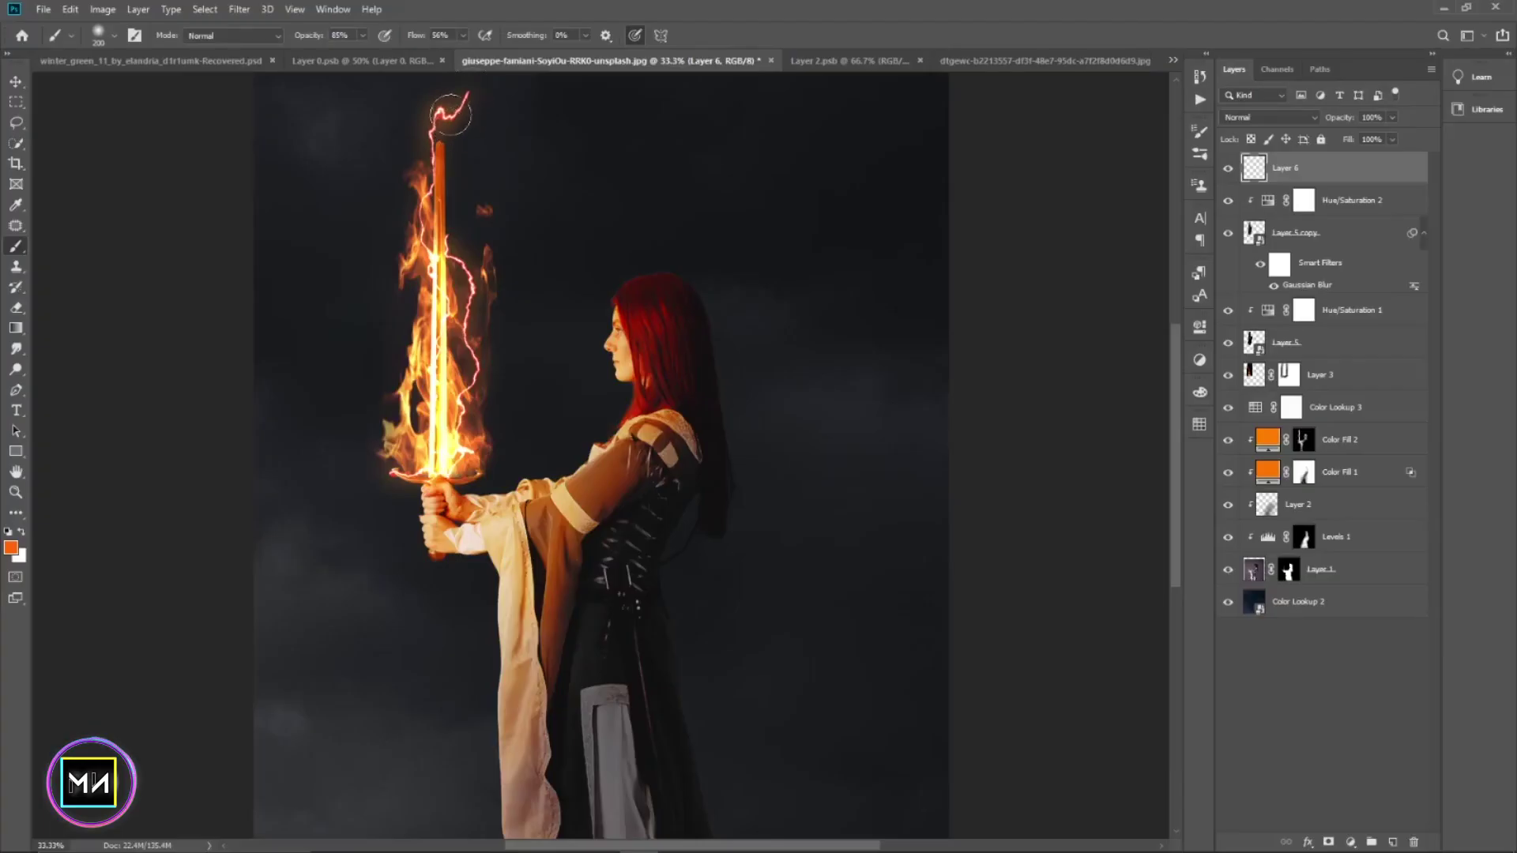
{"action": "left_click_drag", "start_coordinate": [450, 114], "coordinate": [430, 439]}
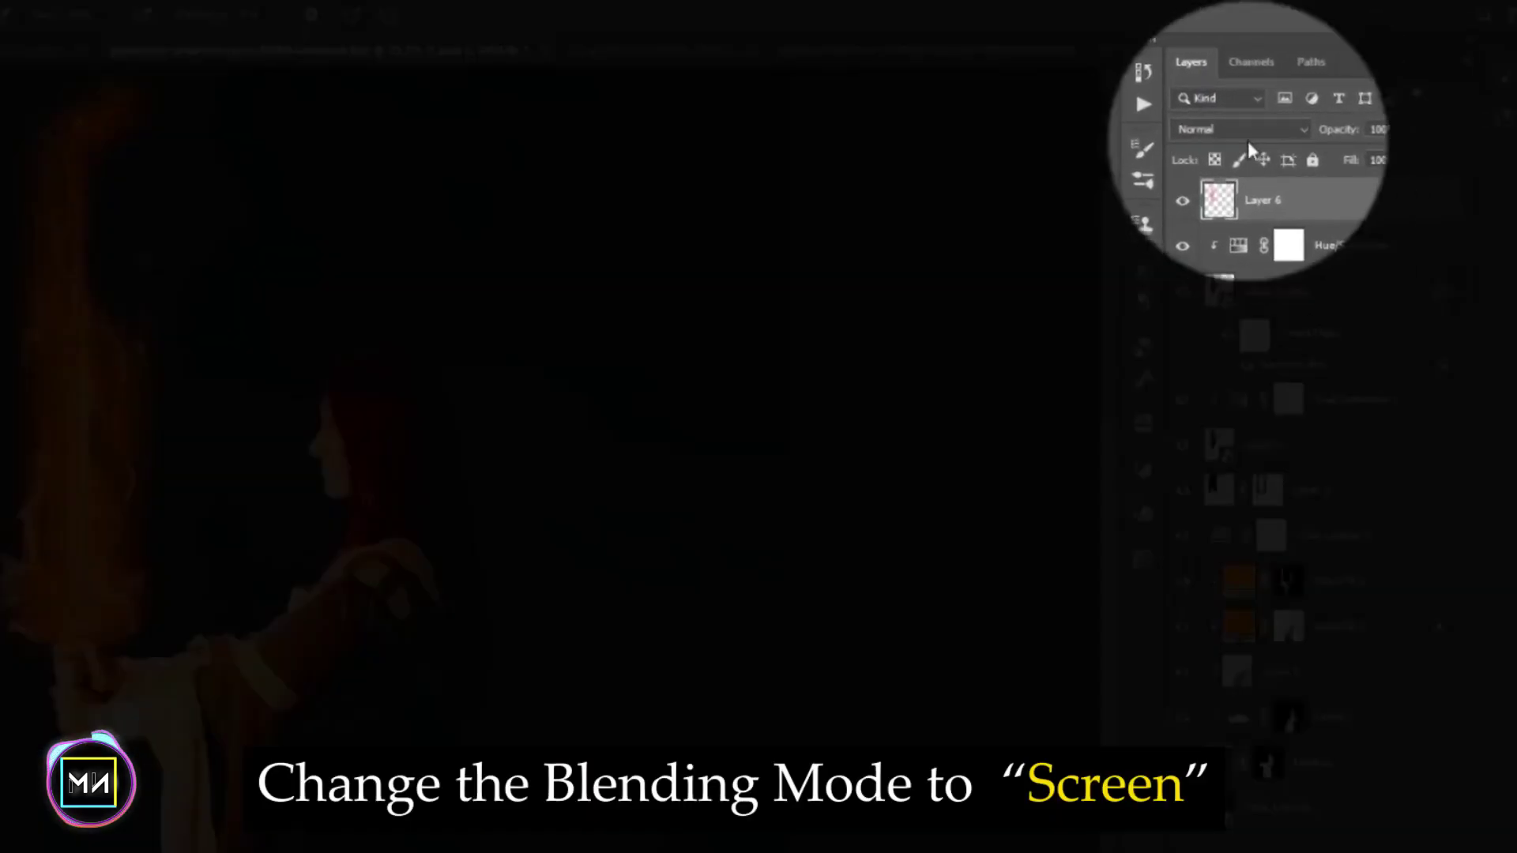
{"action": "left_click", "coordinate": [1268, 117]}
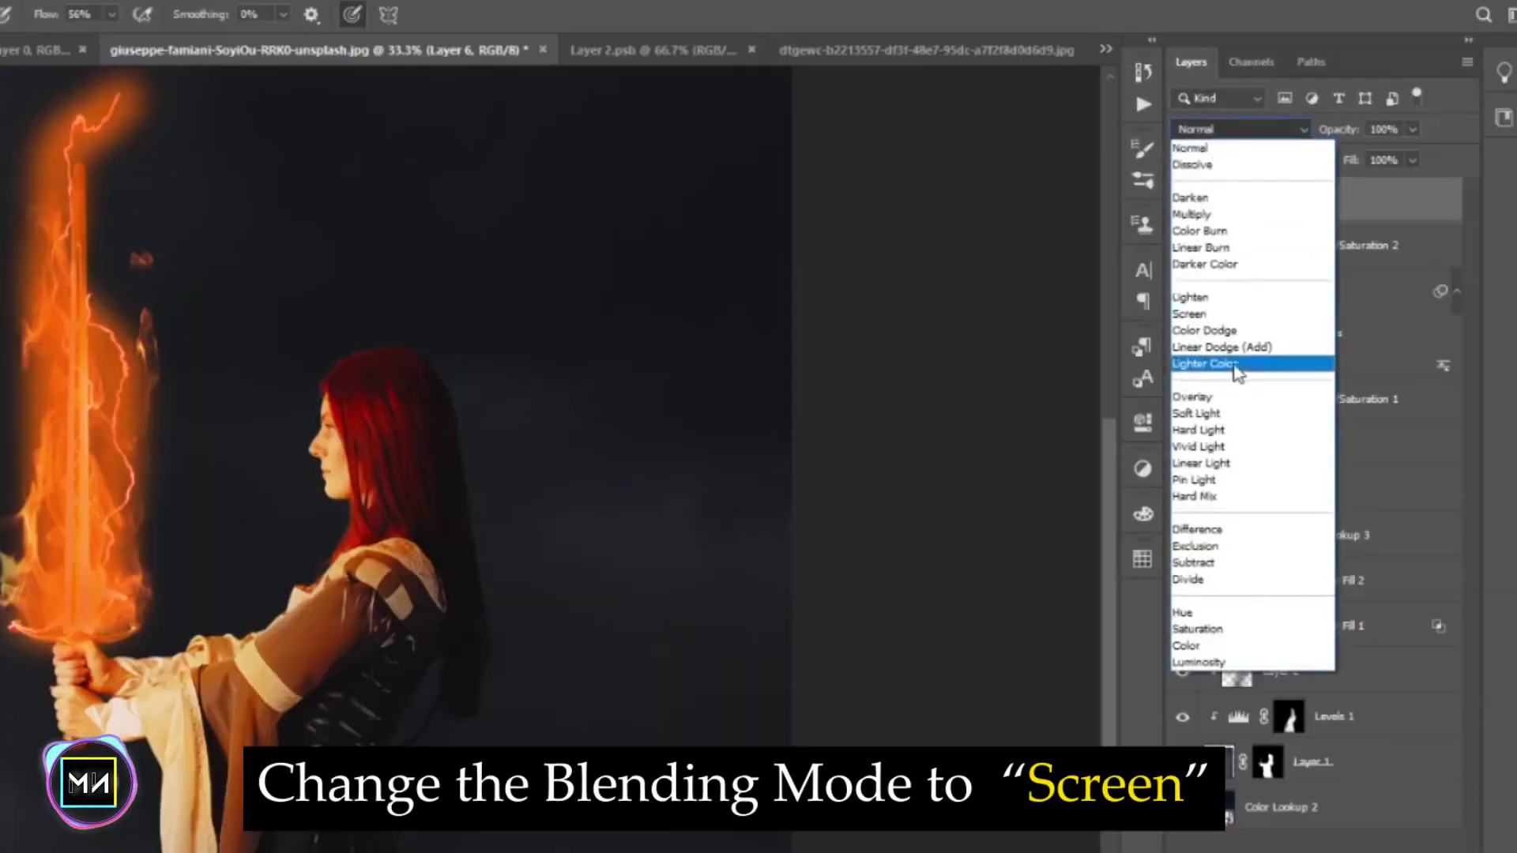
{"action": "left_click", "coordinate": [1216, 314]}
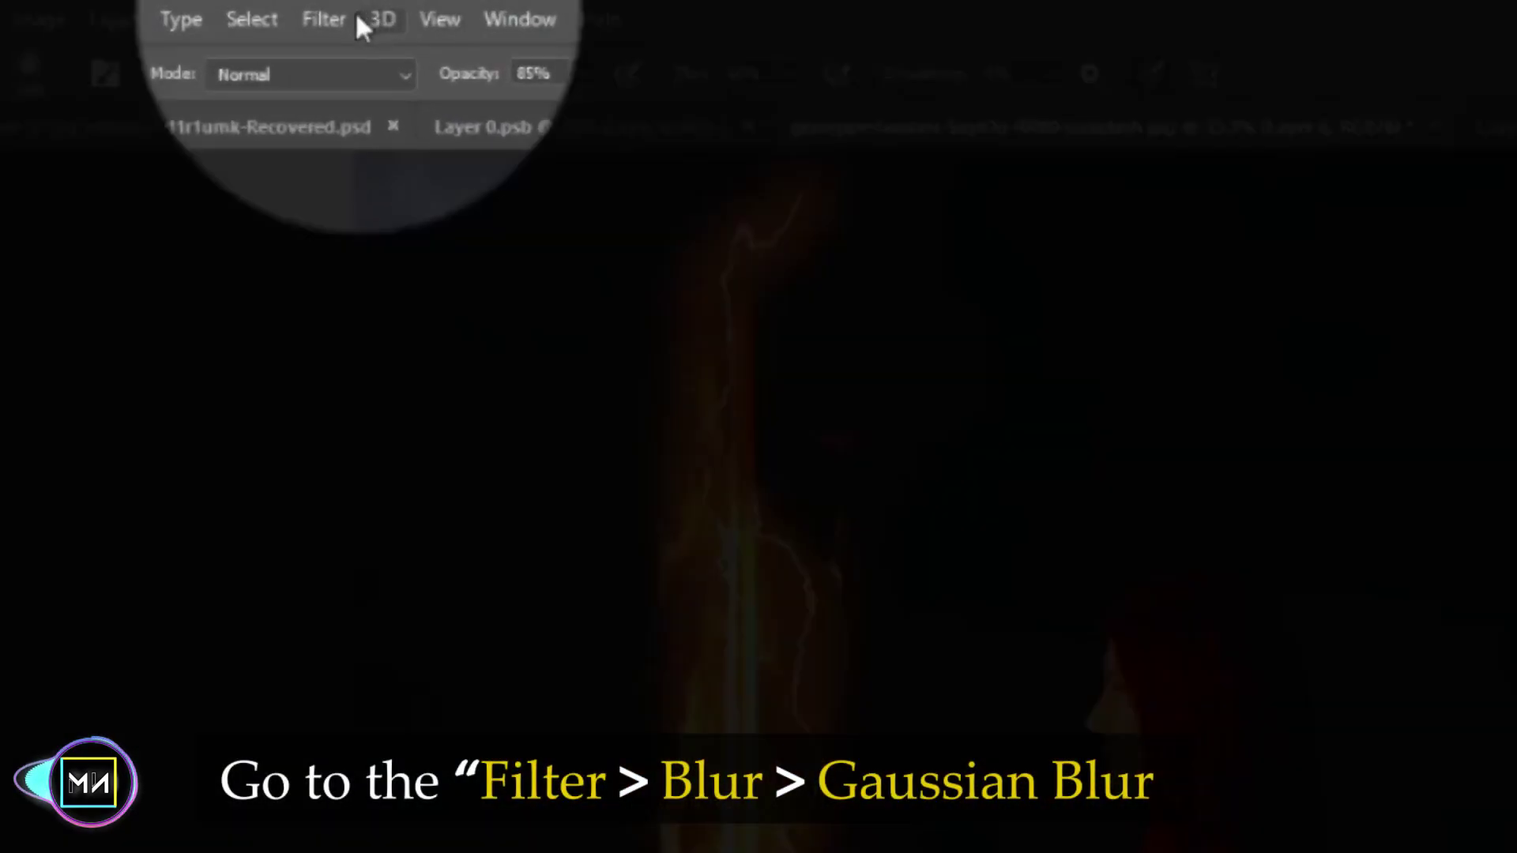
{"action": "left_click", "coordinate": [356, 17]}
{"action": "left_click", "coordinate": [468, 386]}
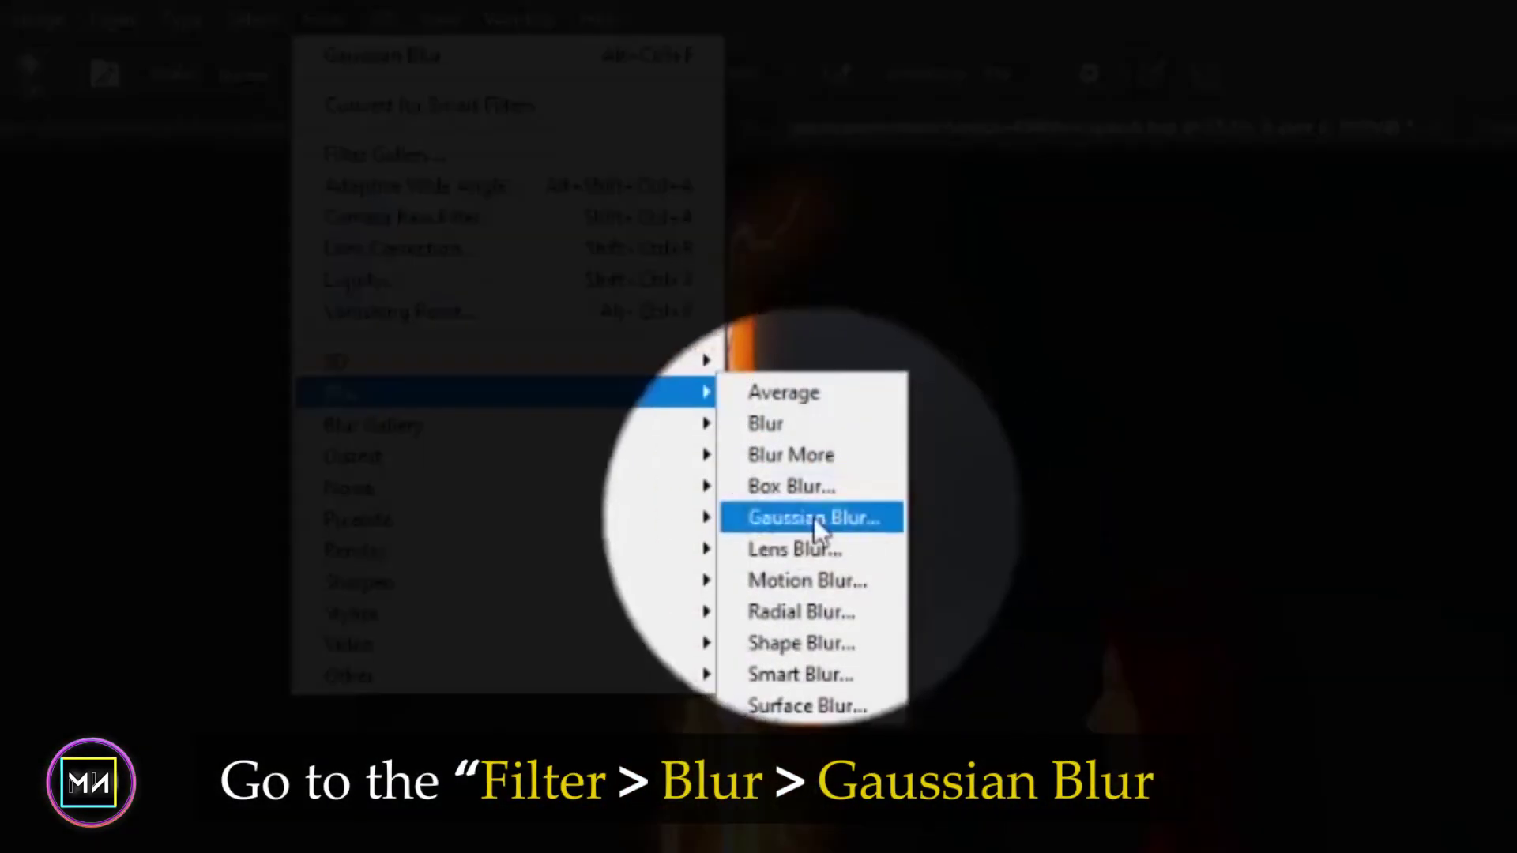
{"action": "left_click", "coordinate": [798, 517]}
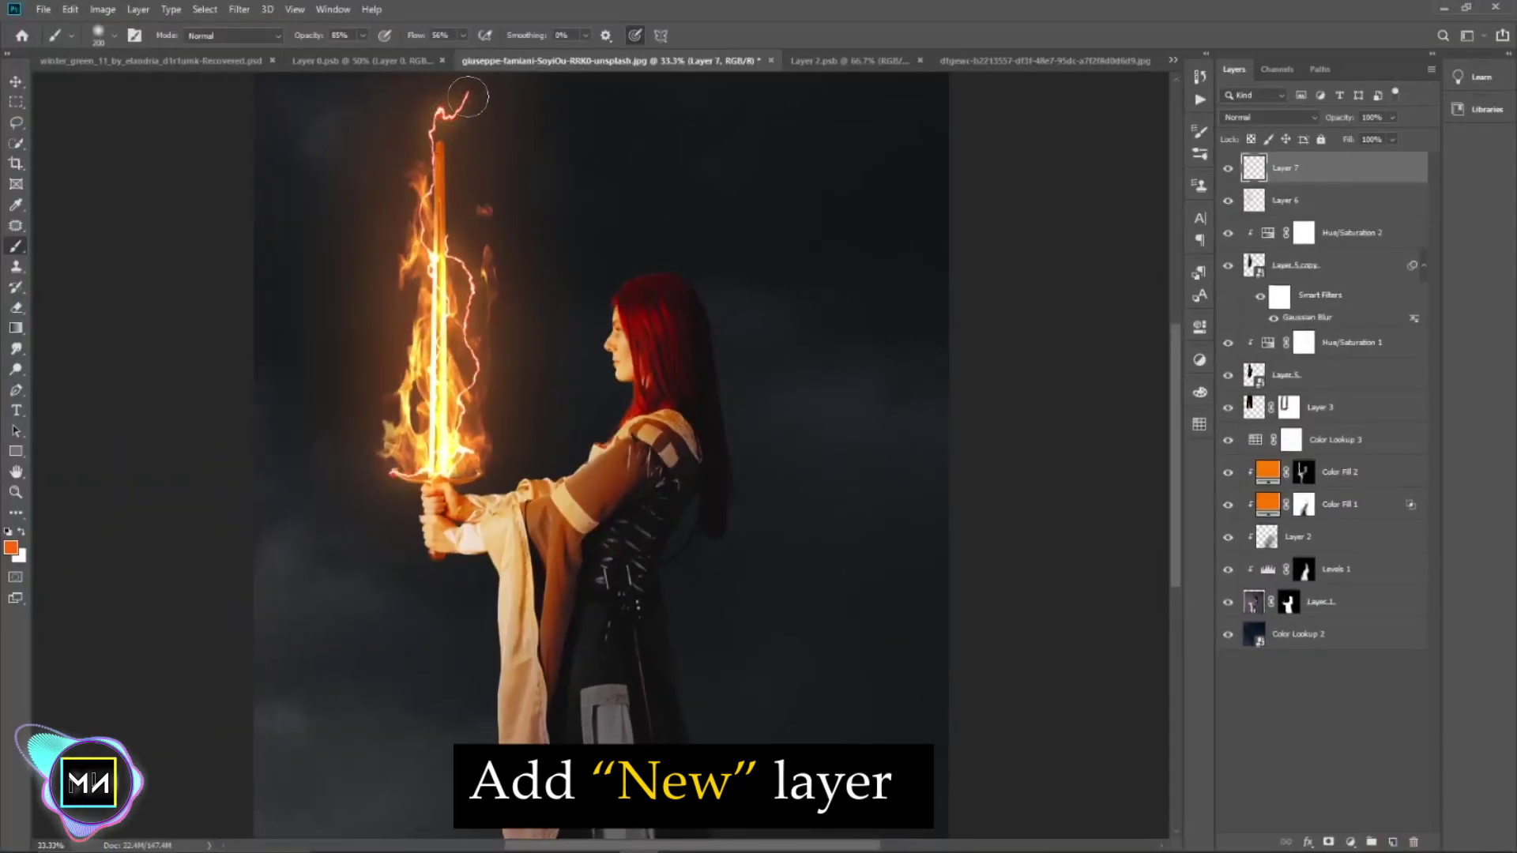
- Undo the sword-tip stroke and repaint the blade glow in red-orange
{"action": "key", "text": "ctrl+z"}
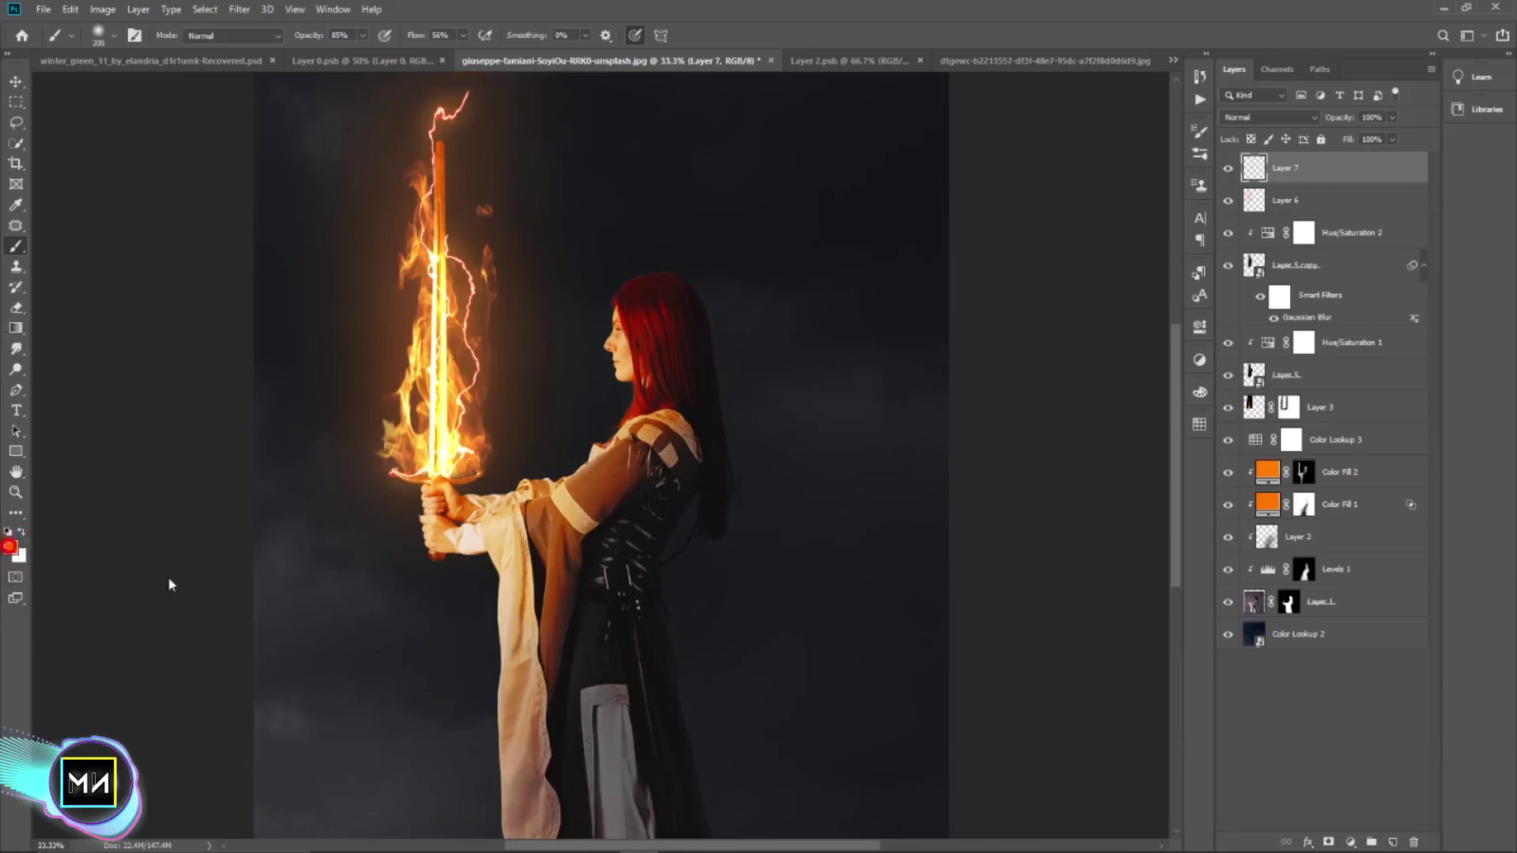
{"action": "left_click", "coordinate": [10, 546]}
{"action": "left_click_drag", "start_coordinate": [1259, 583], "coordinate": [1264, 601]}
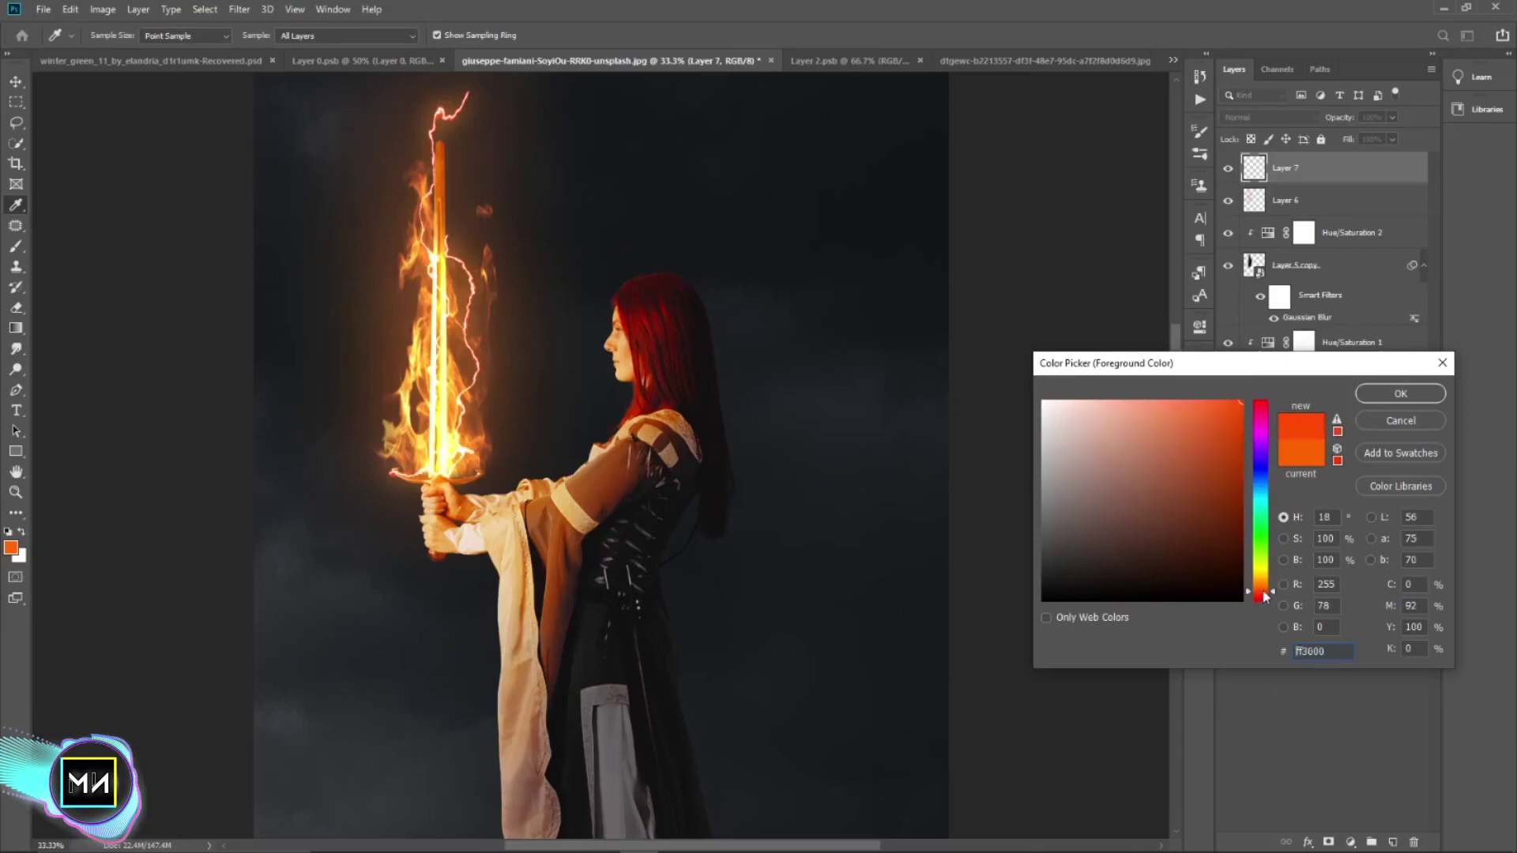
{"action": "left_click", "coordinate": [1373, 398]}
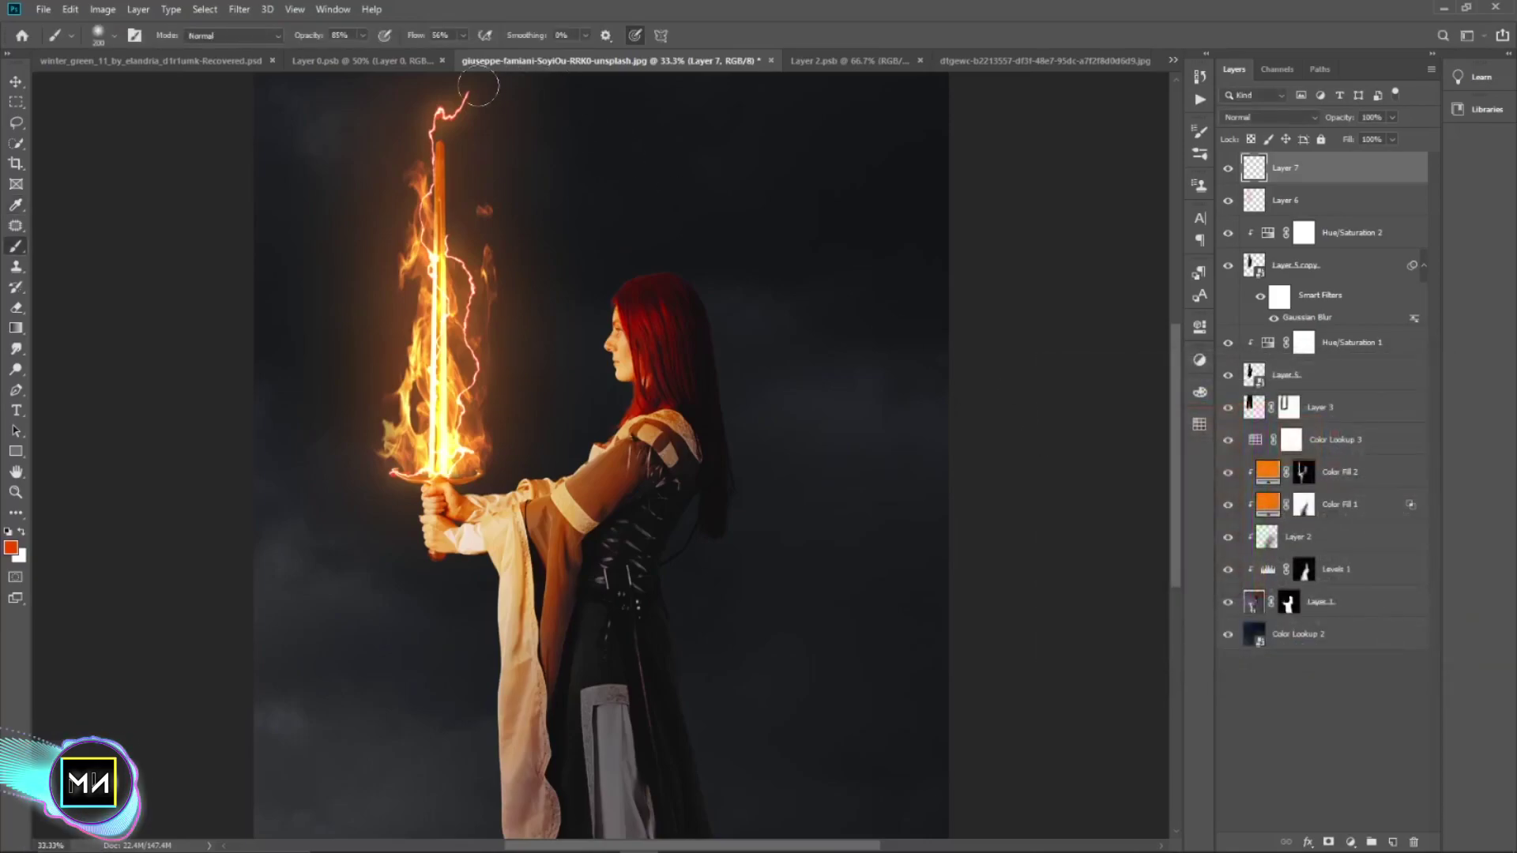
{"action": "mouse_move", "coordinate": [478, 86]}
{"action": "left_mouse_down"}
{"action": "mouse_move", "coordinate": [447, 120]}
{"action": "mouse_move", "coordinate": [427, 462]}
{"action": "left_mouse_up"}
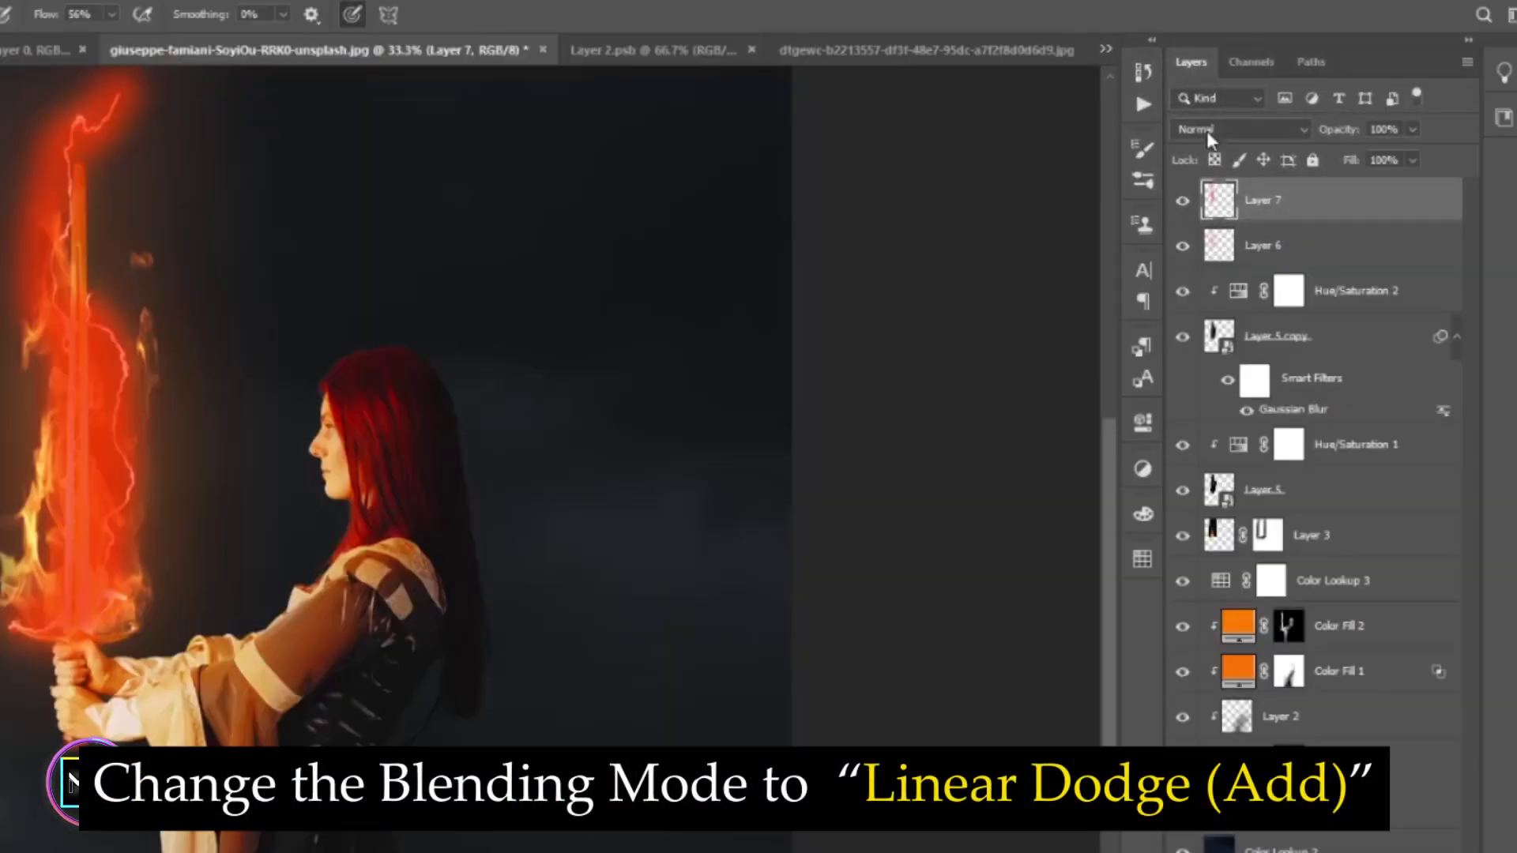
- Set the glow layer to Linear Dodge (Add) and apply a wide Gaussian Blur
{"action": "left_click", "coordinate": [1206, 130]}
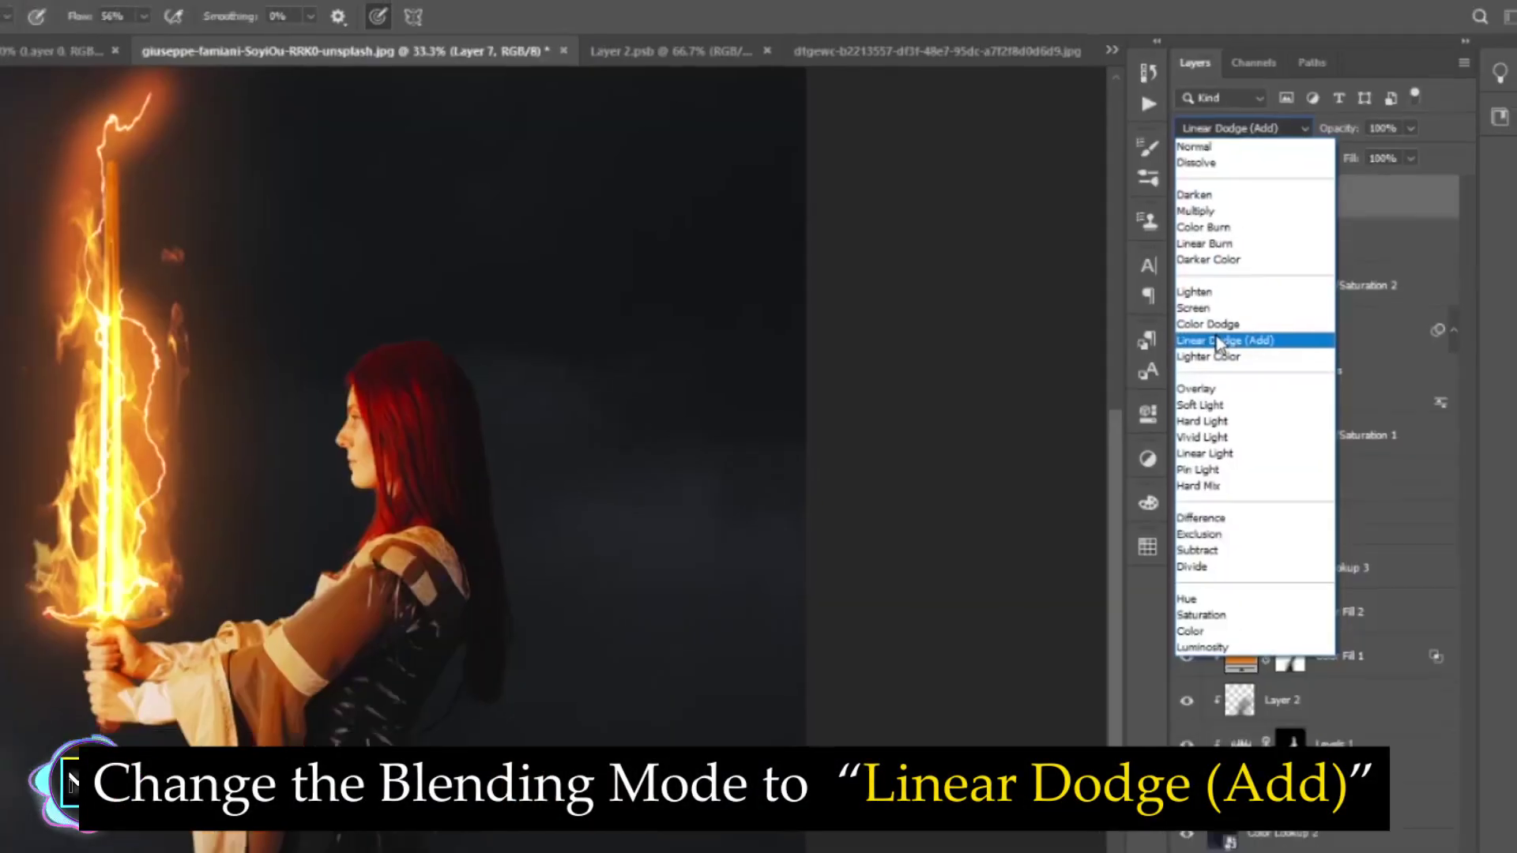
{"action": "left_click", "coordinate": [1220, 347]}
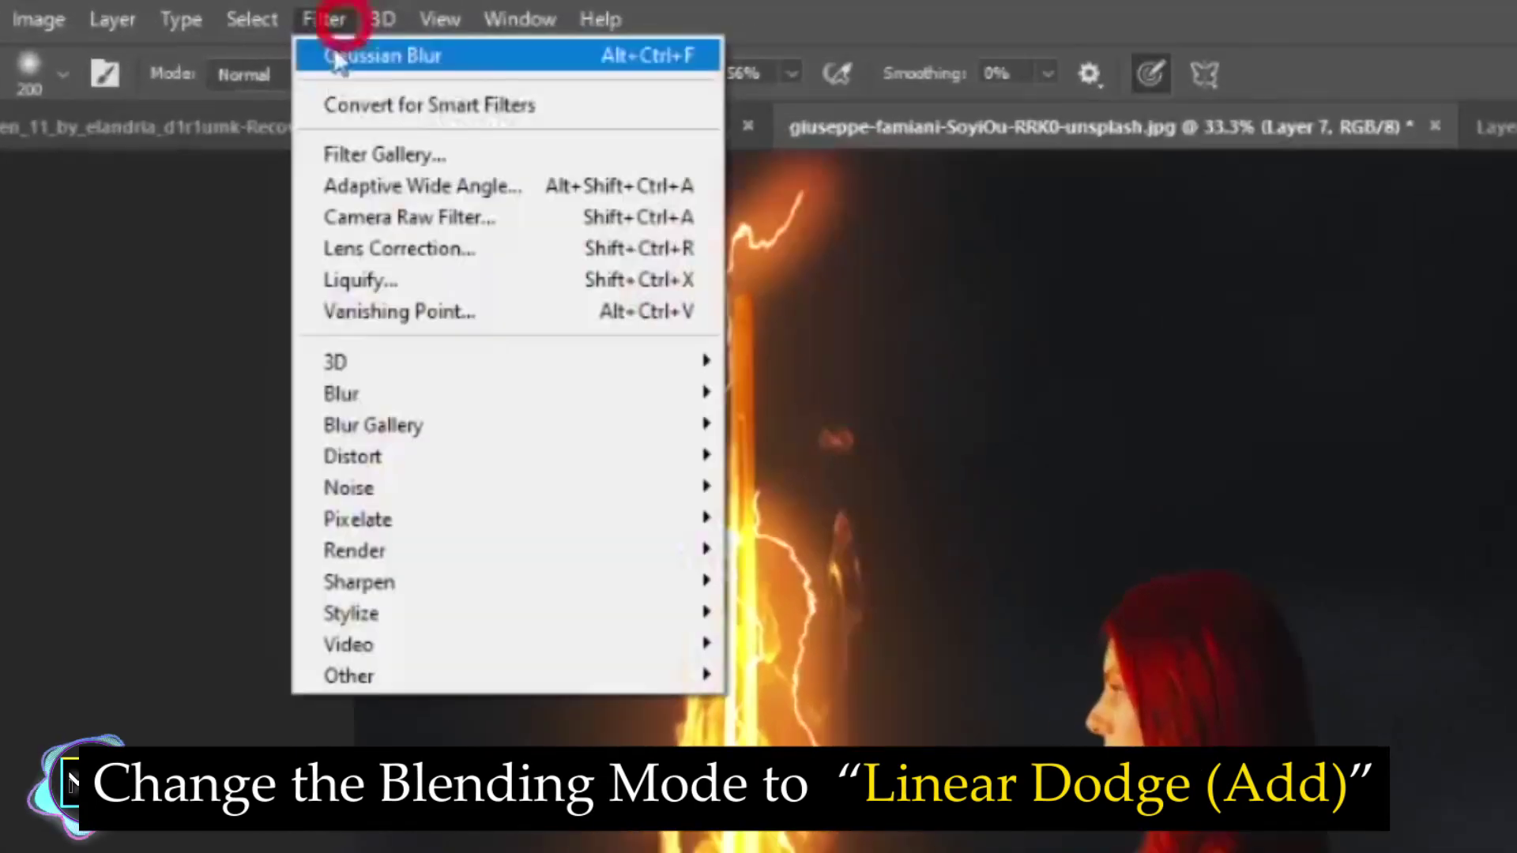
{"action": "left_click", "coordinate": [790, 522]}
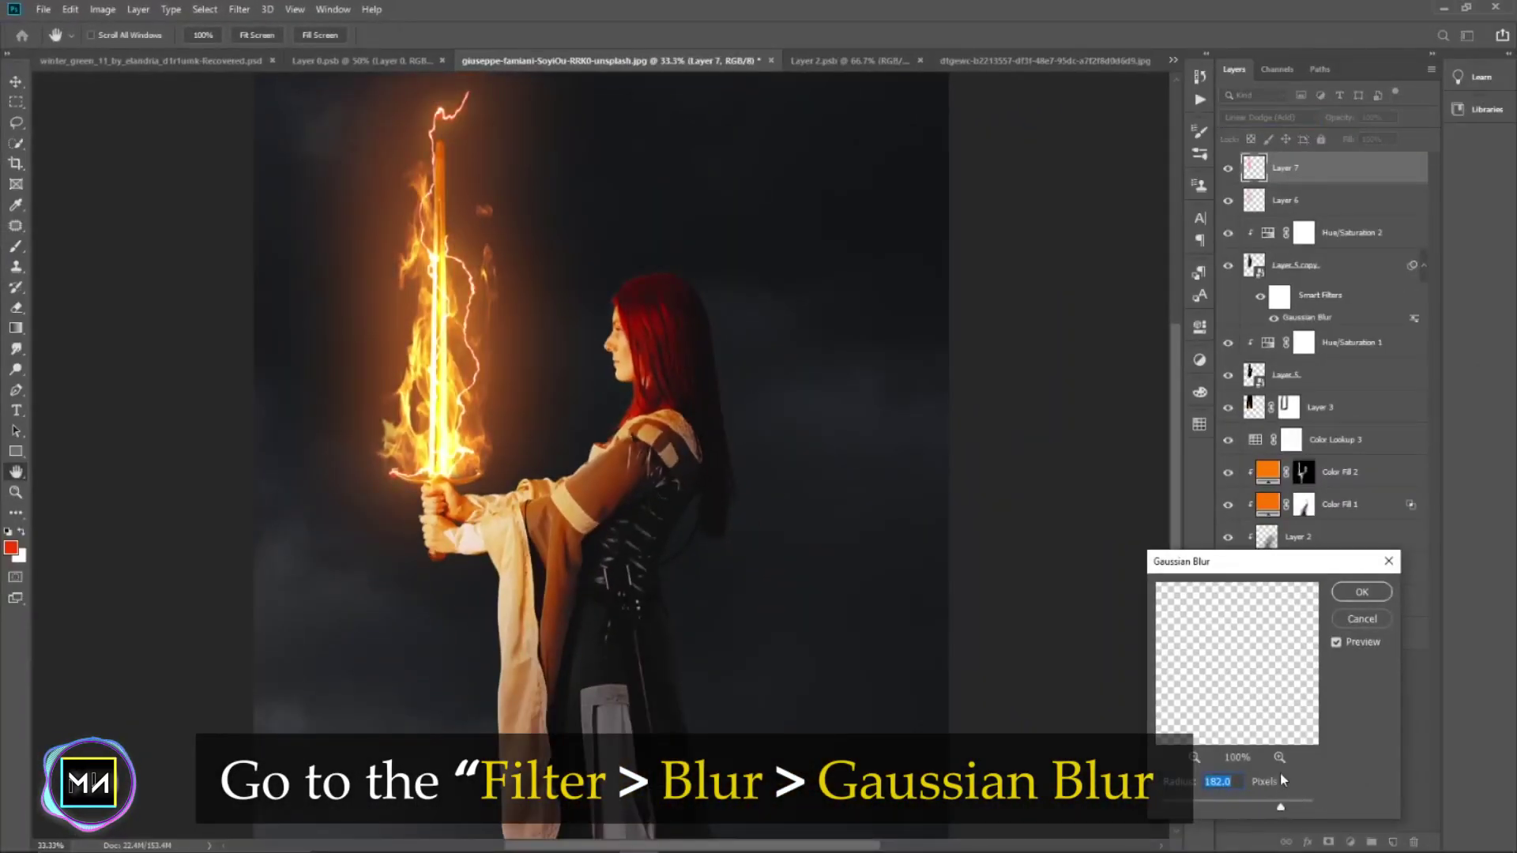
{"action": "left_click_drag", "start_coordinate": [1234, 808], "coordinate": [1249, 810]}
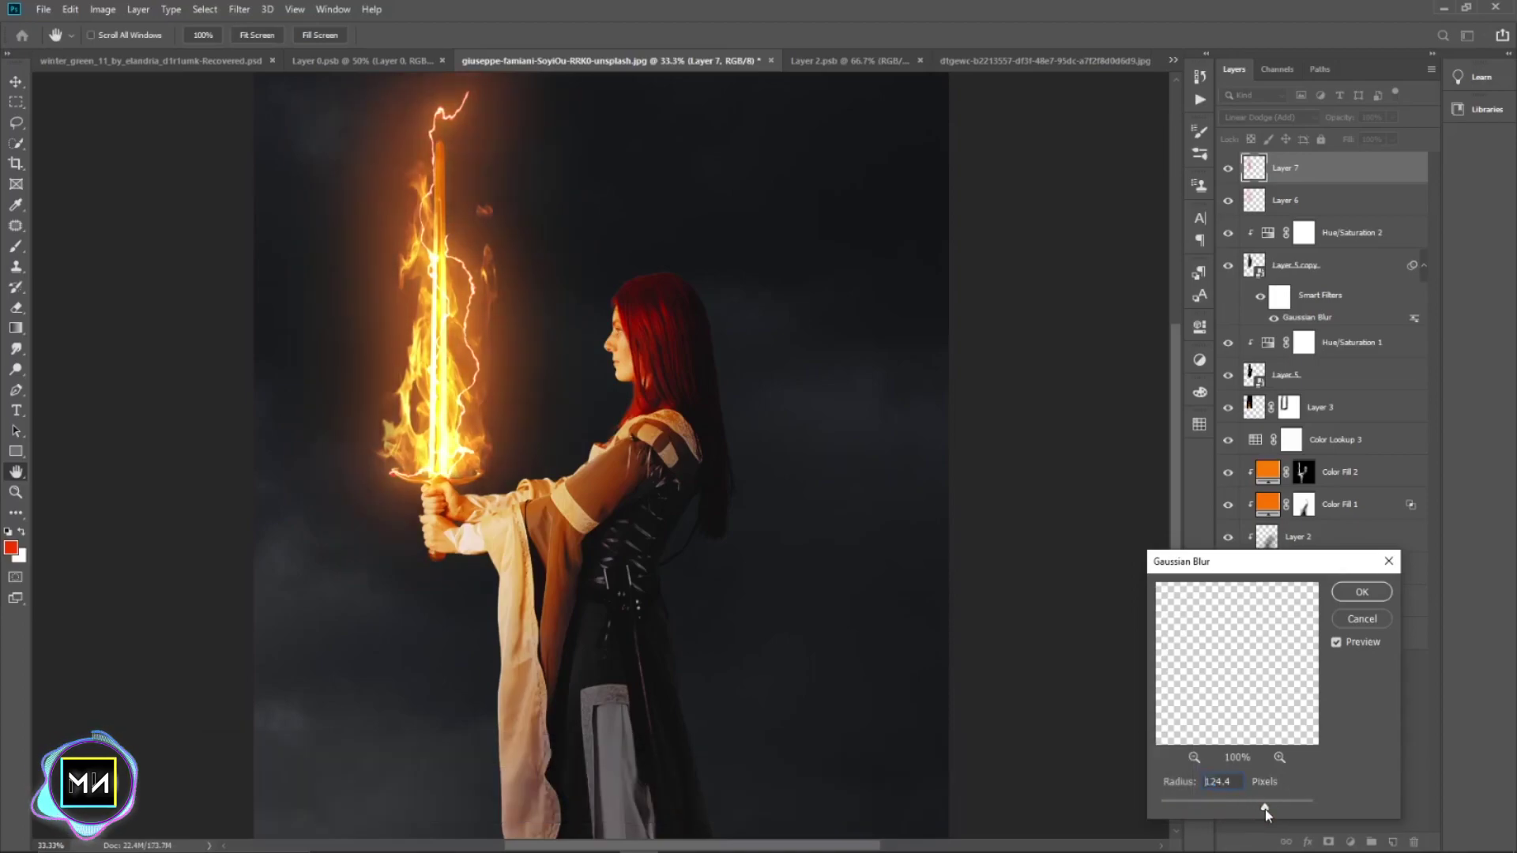
{"action": "left_click_drag", "start_coordinate": [1265, 809], "coordinate": [1295, 811]}
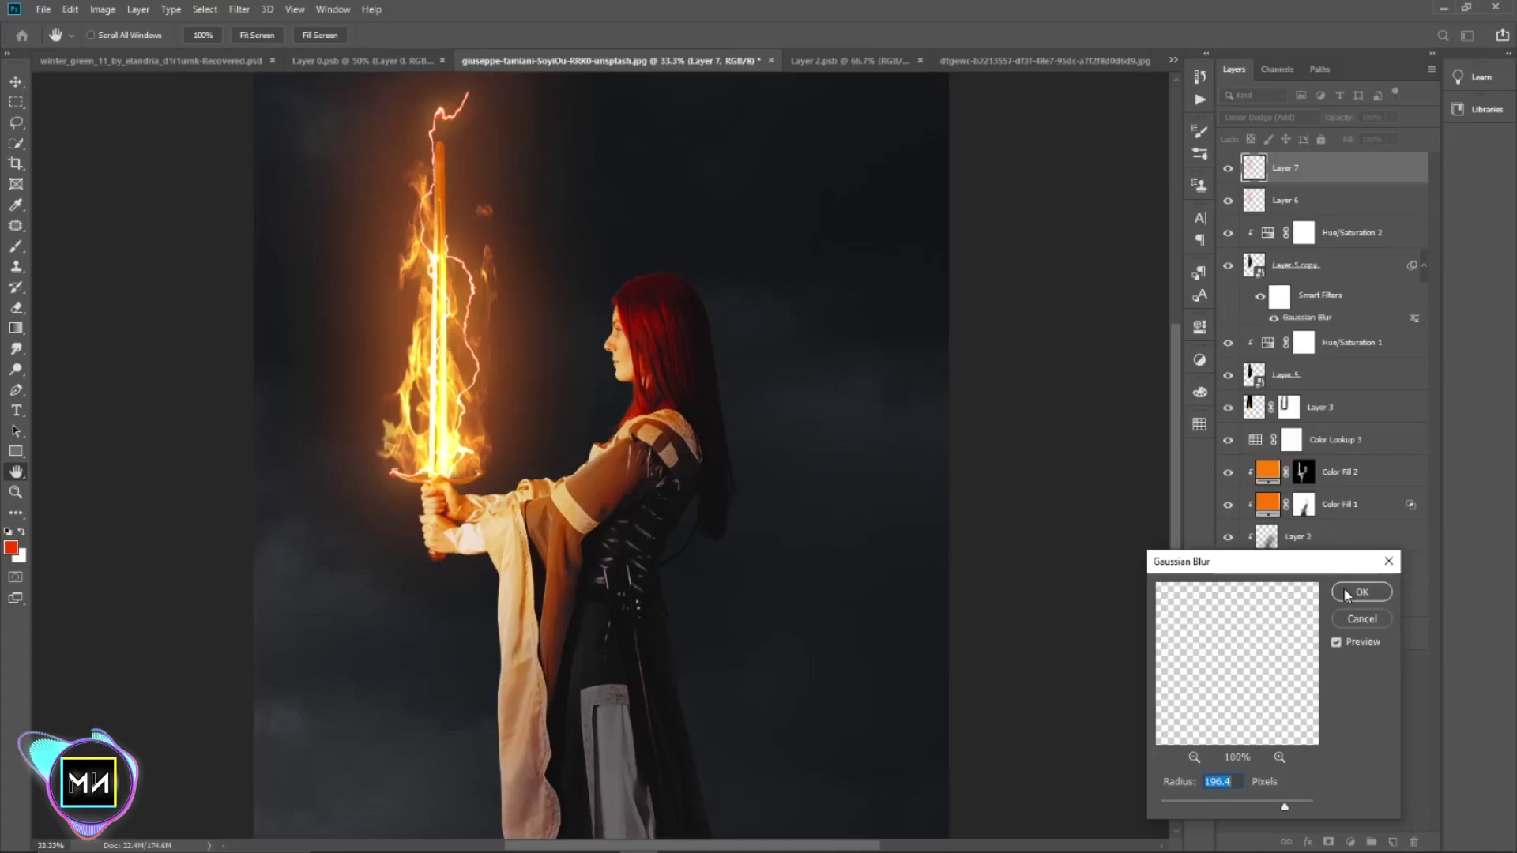
{"action": "left_click", "coordinate": [1347, 594]}
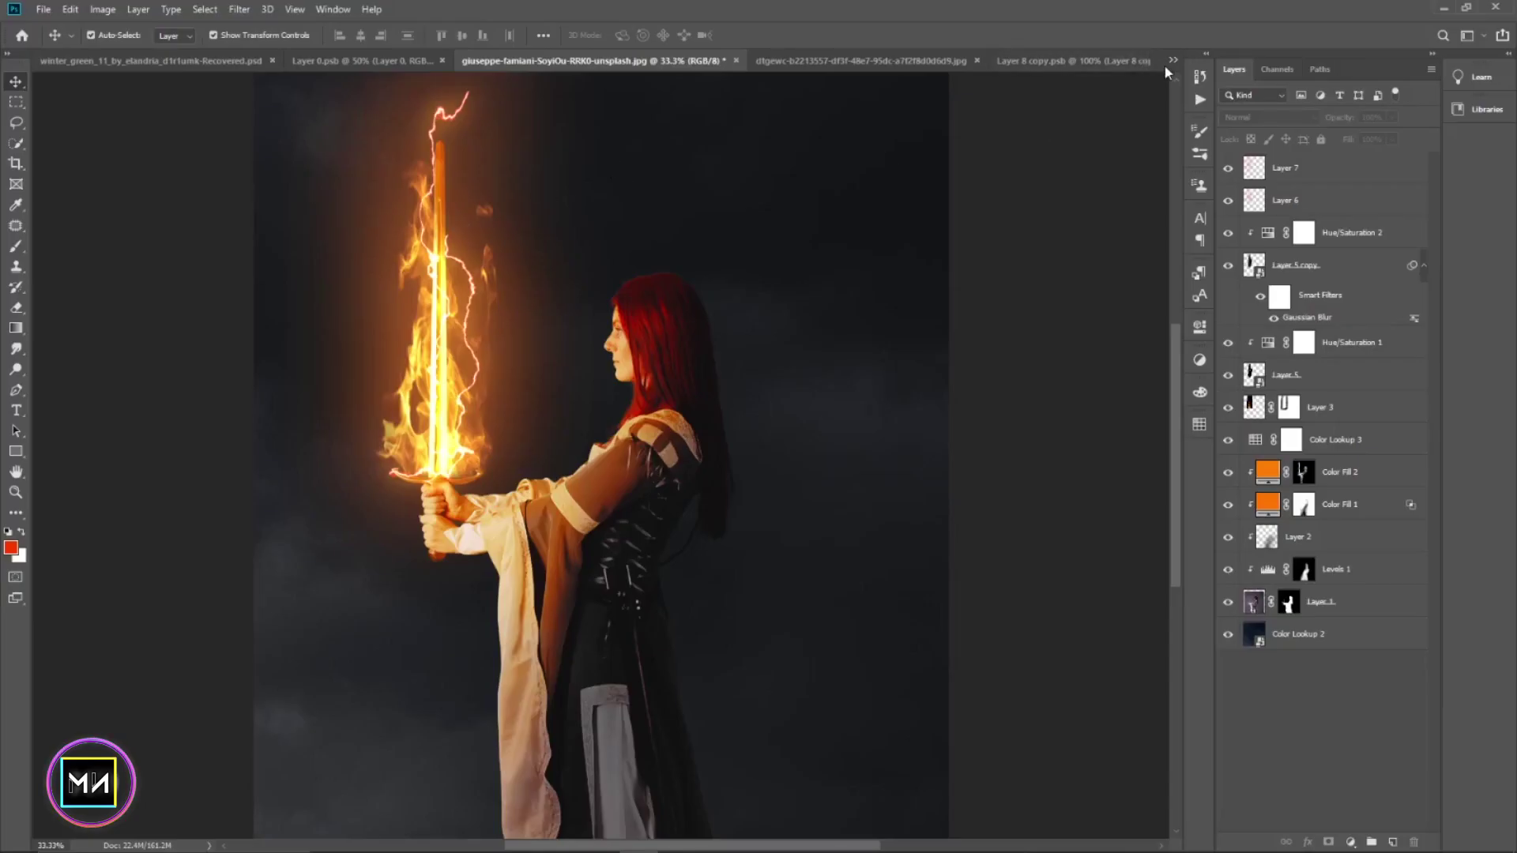
- Copy the four lightning layers from Layer 8 copy.psb and paste them into the composite
{"action": "left_click", "coordinate": [1172, 60]}
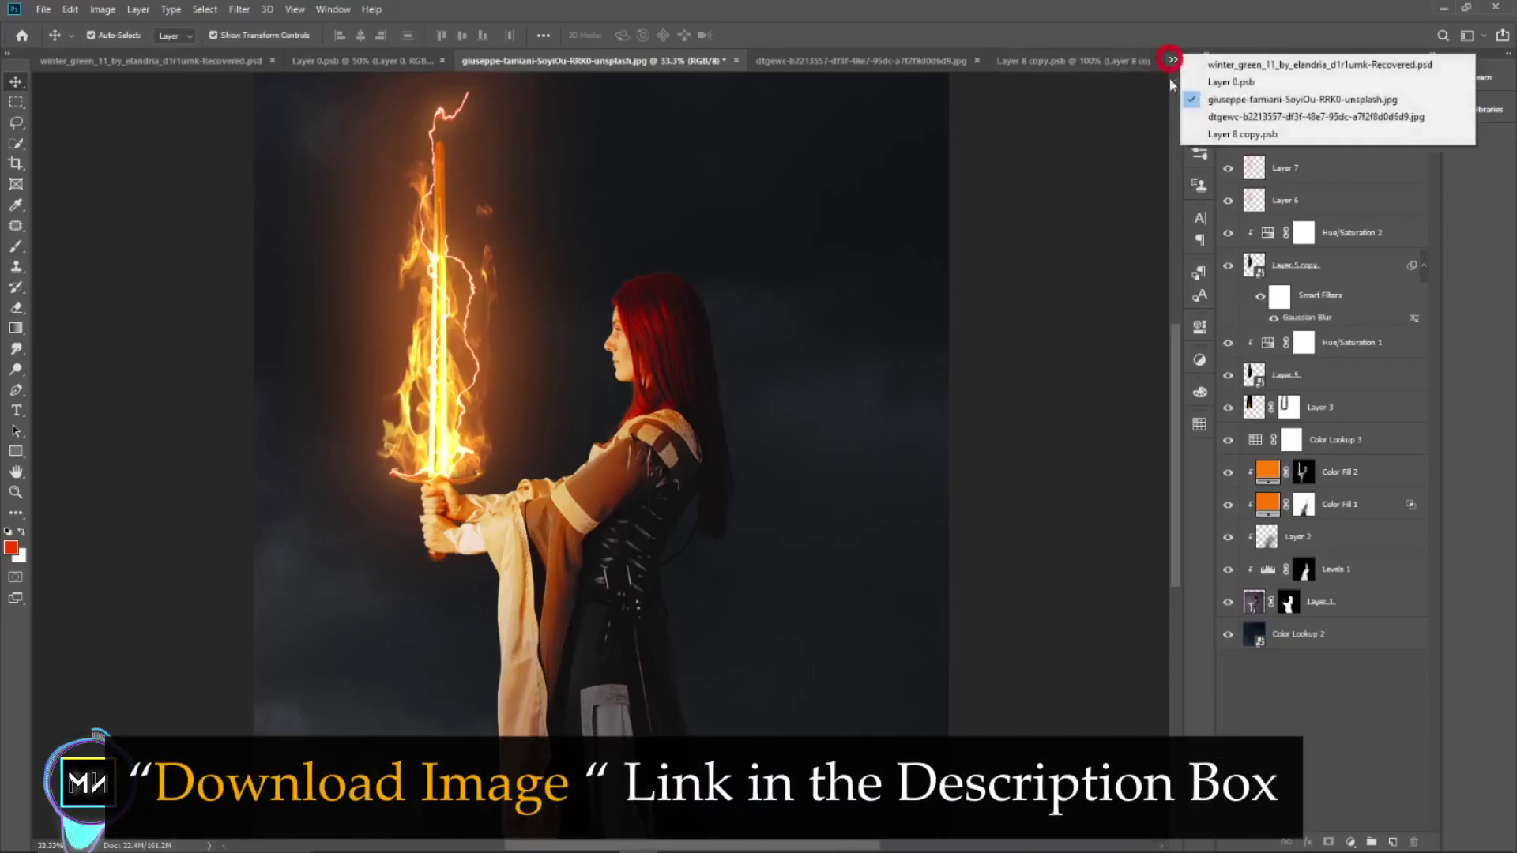
{"action": "left_click", "coordinate": [1248, 146]}
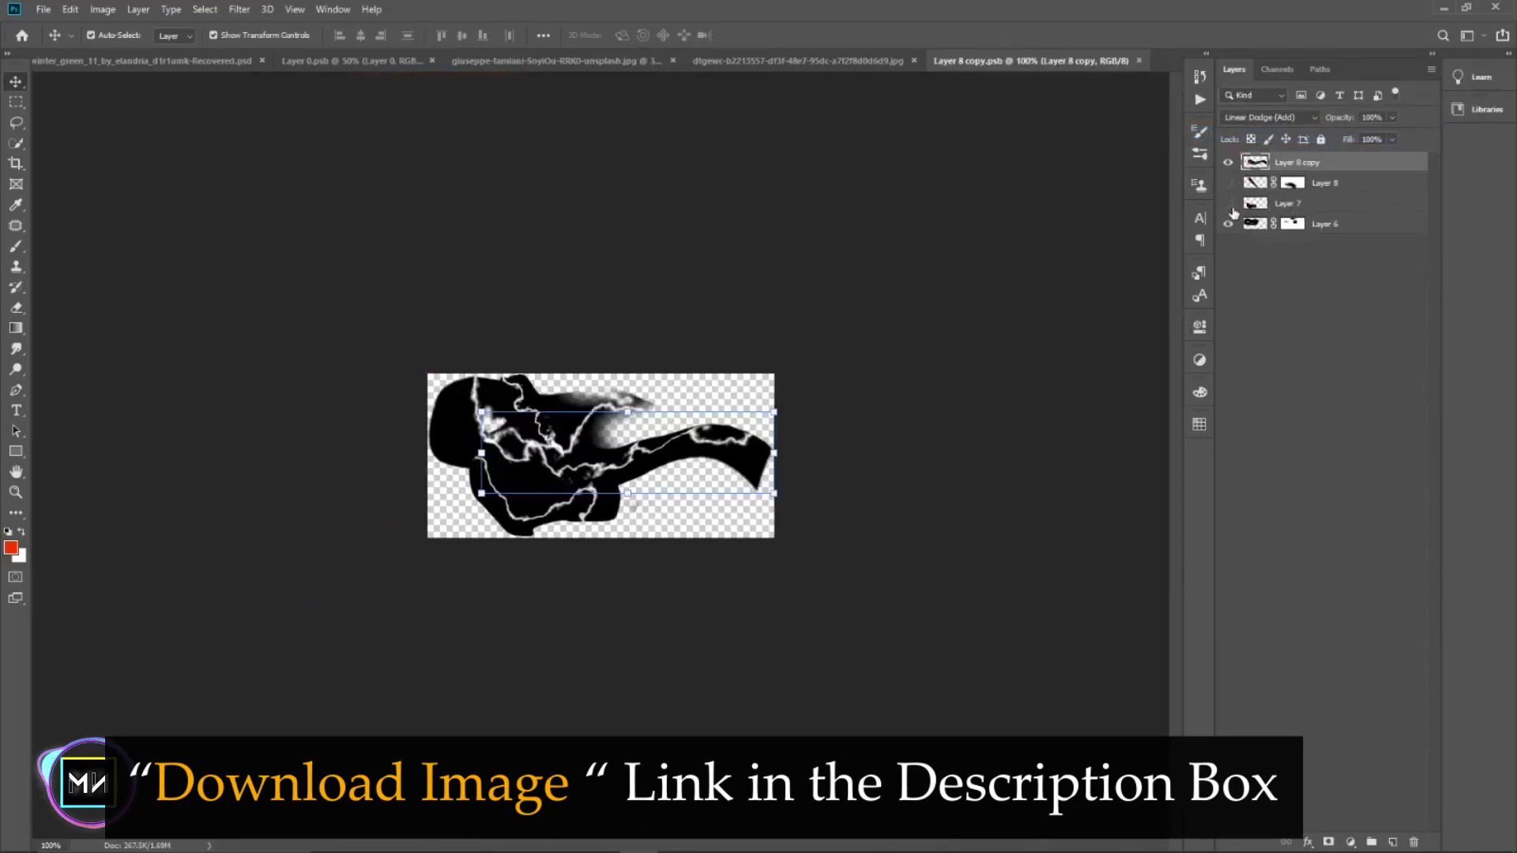
{"action": "left_click", "coordinate": [1228, 162]}
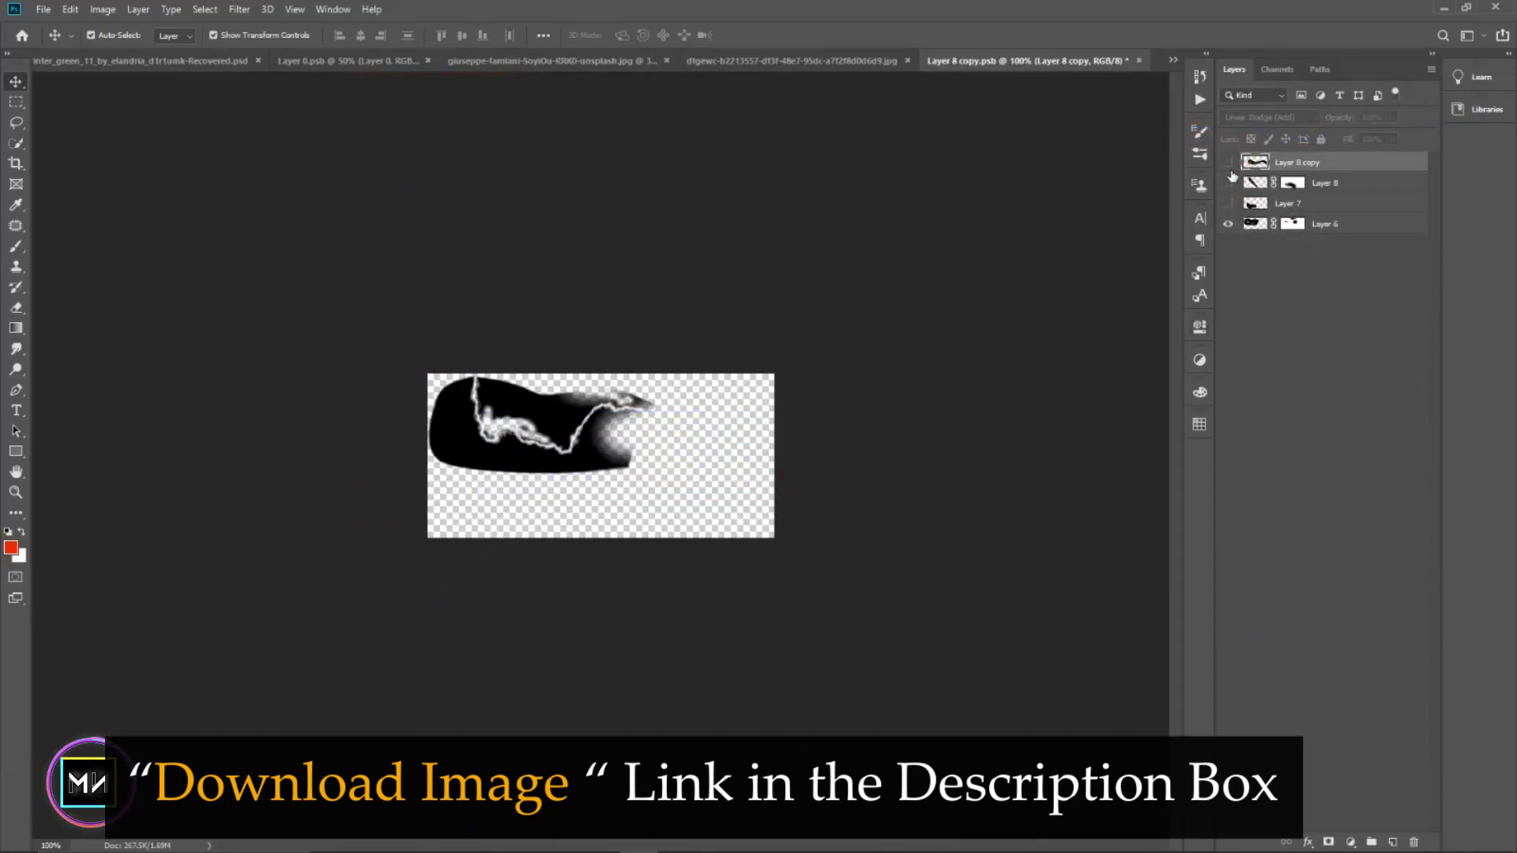
{"action": "left_click", "coordinate": [1229, 205]}
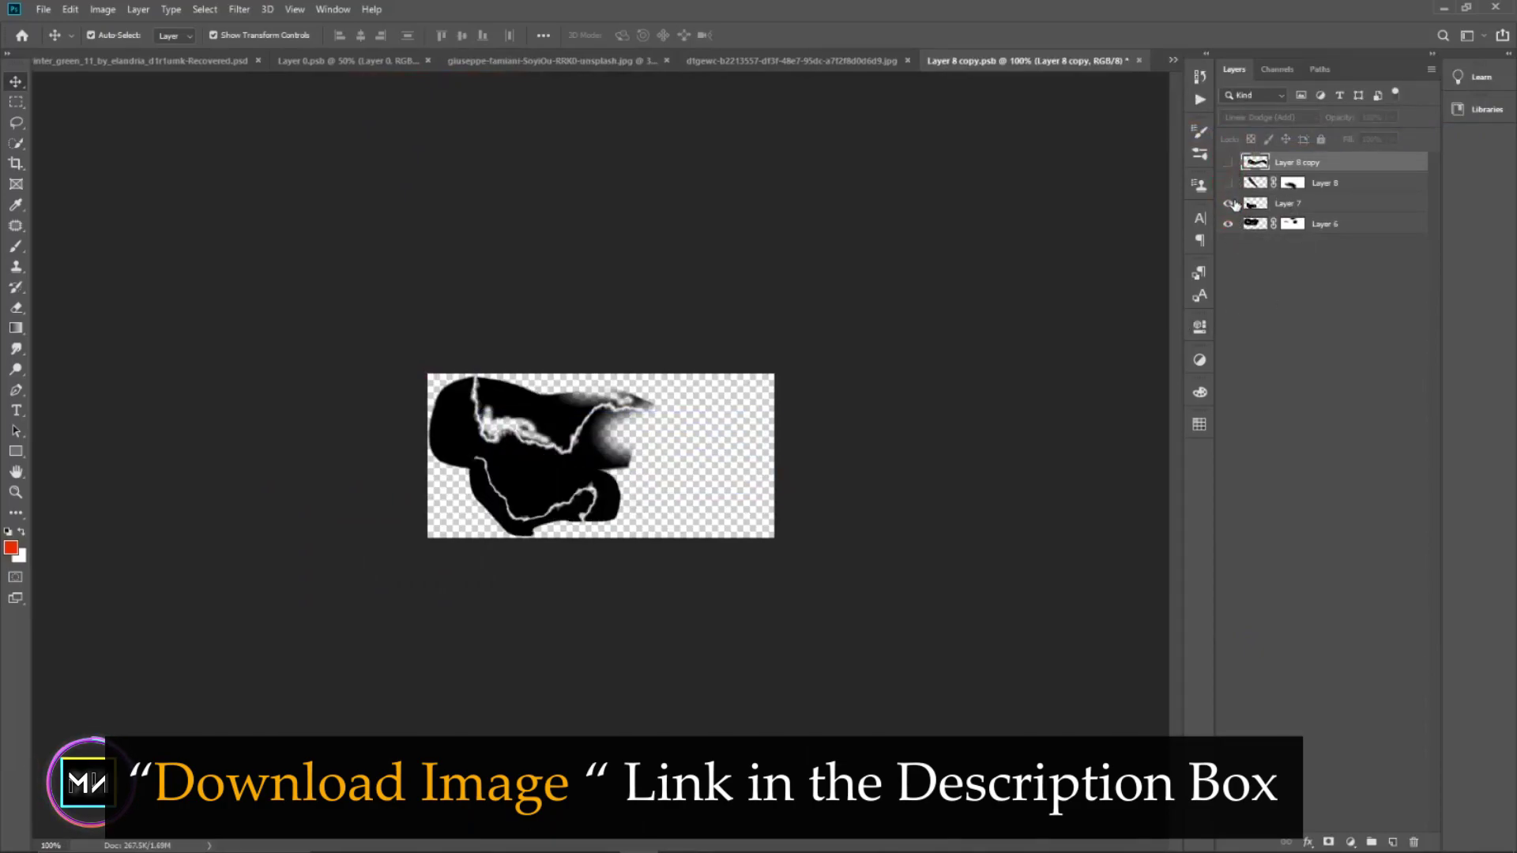
{"action": "left_click", "coordinate": [1228, 182]}
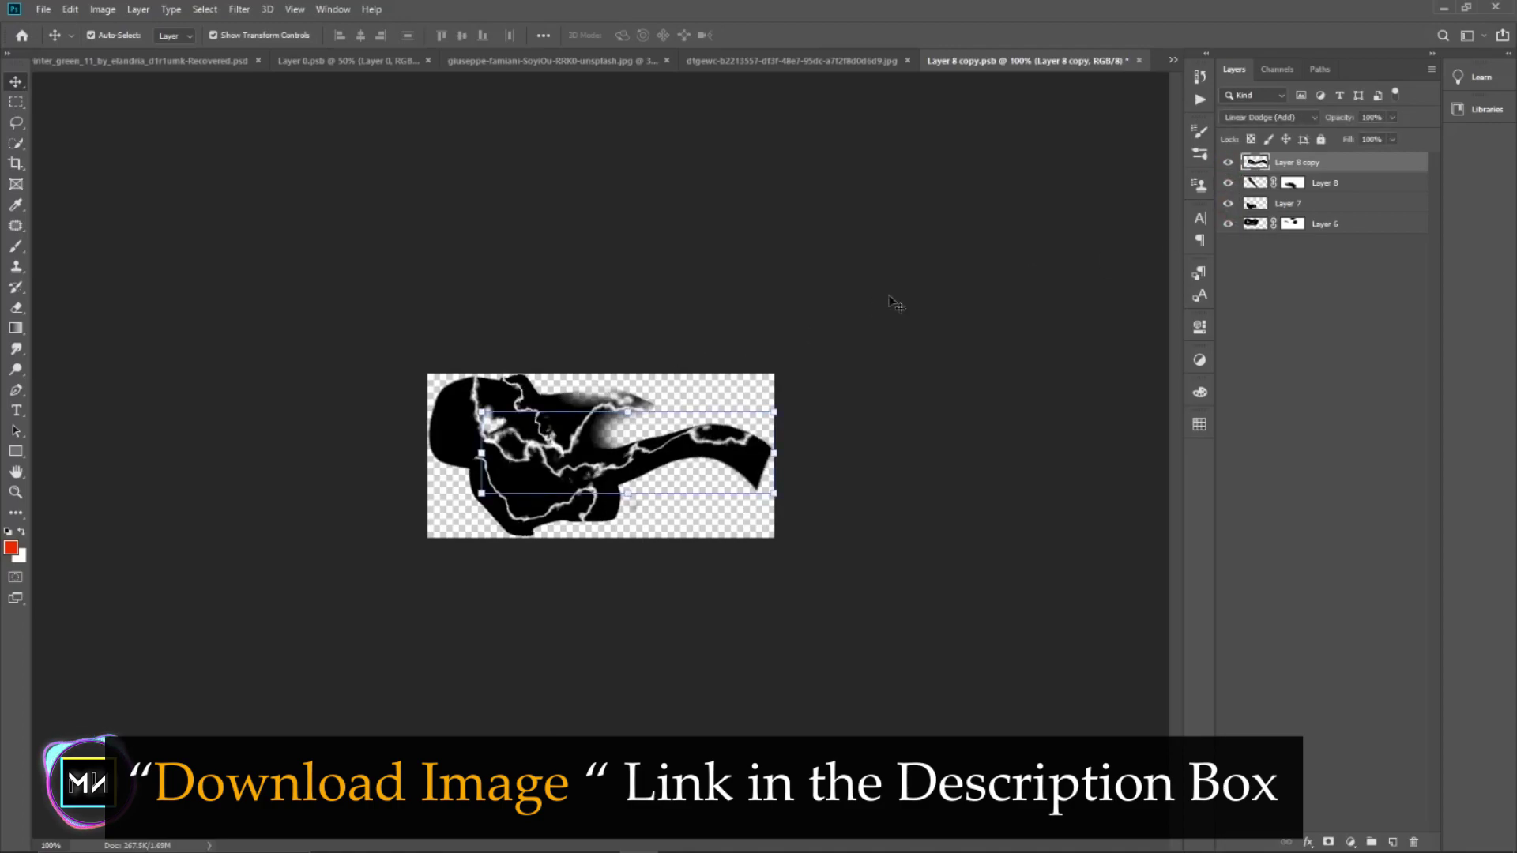
{"action": "left_click", "coordinate": [1320, 226], "text": "shift"}
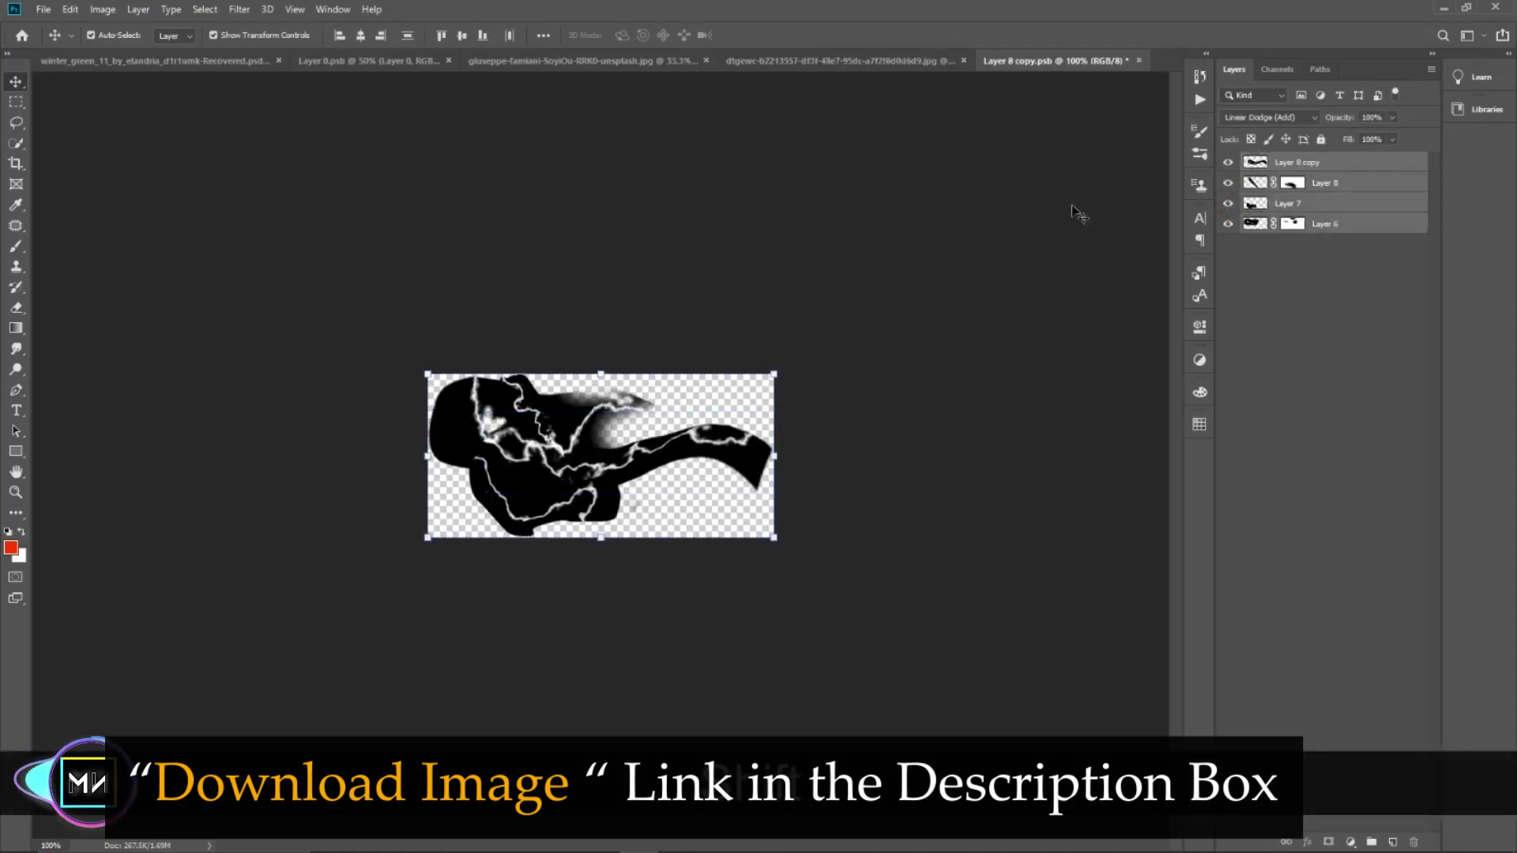
{"action": "key", "text": "ctrl"}
{"action": "key", "text": "ctrl+c"}
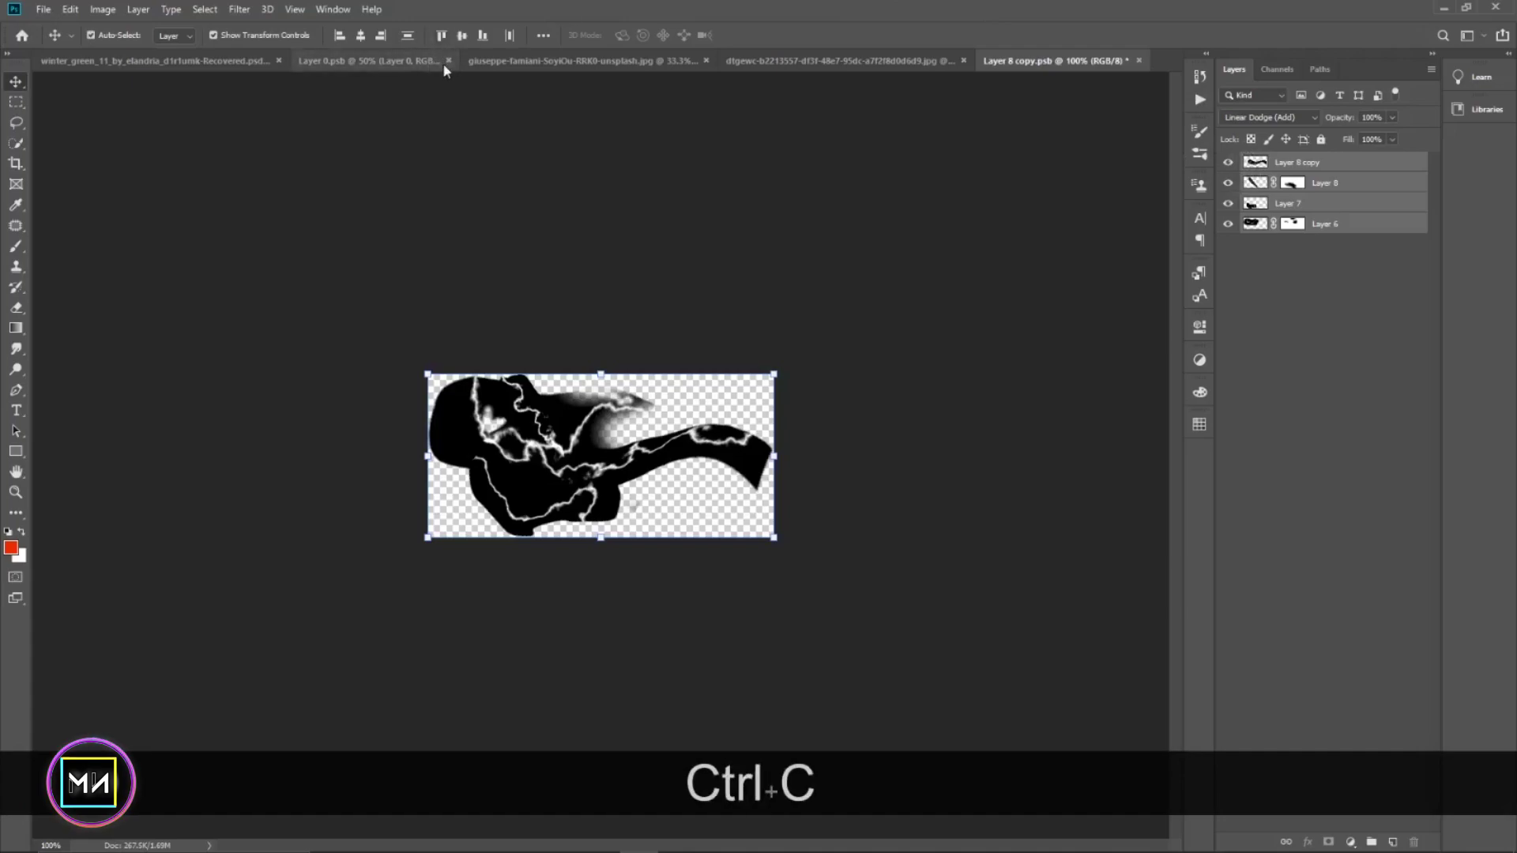
{"action": "left_click", "coordinate": [581, 61]}
{"action": "key", "text": "ctrl+v"}
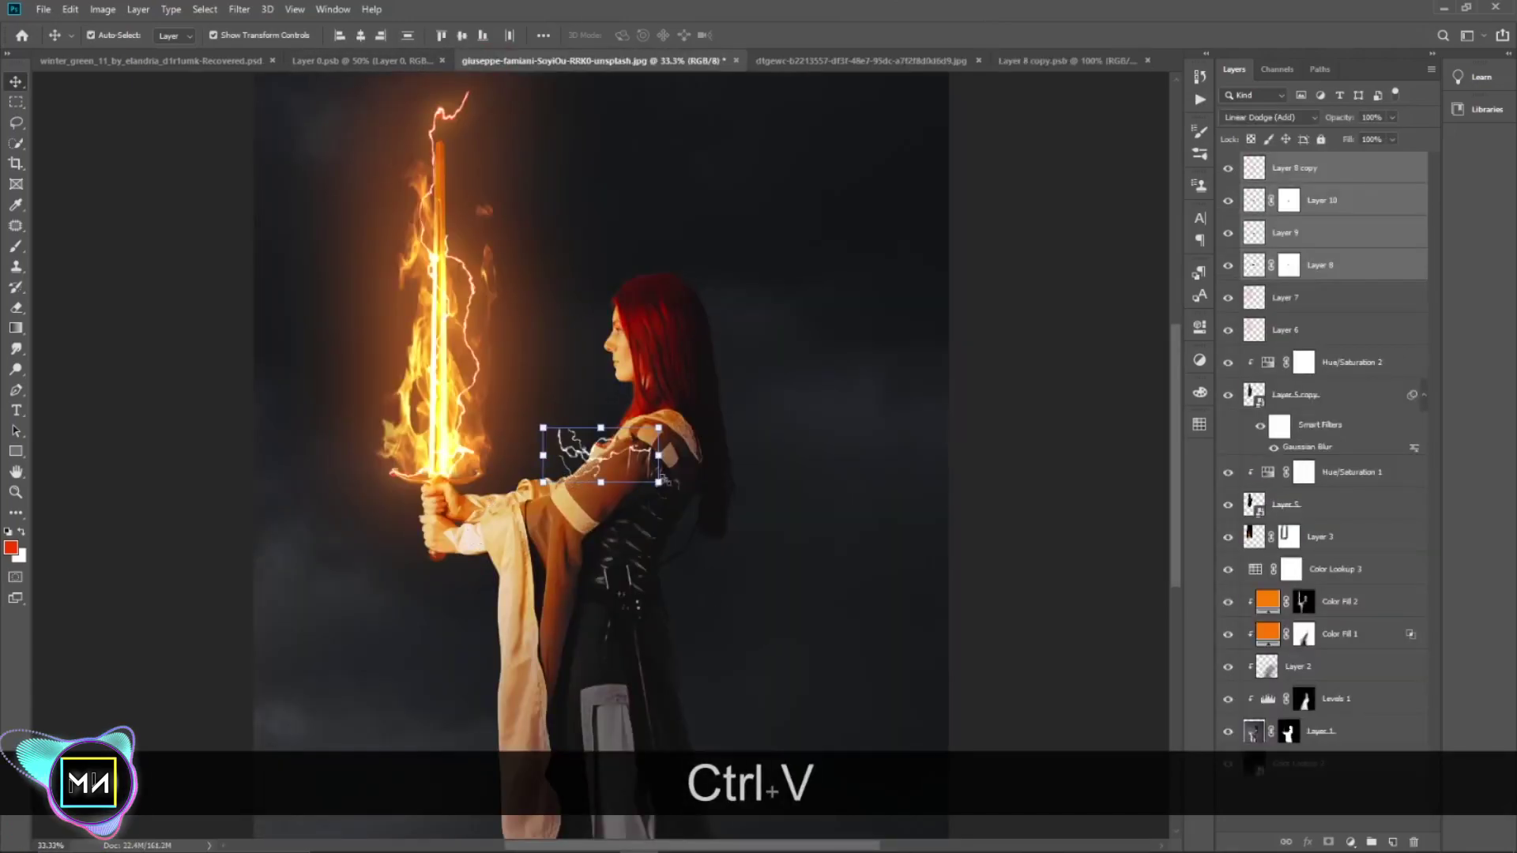
- Scale the pasted lightning to about 149% and place it over her hands and forearm
{"action": "left_click_drag", "start_coordinate": [660, 483], "coordinate": [715, 495]}
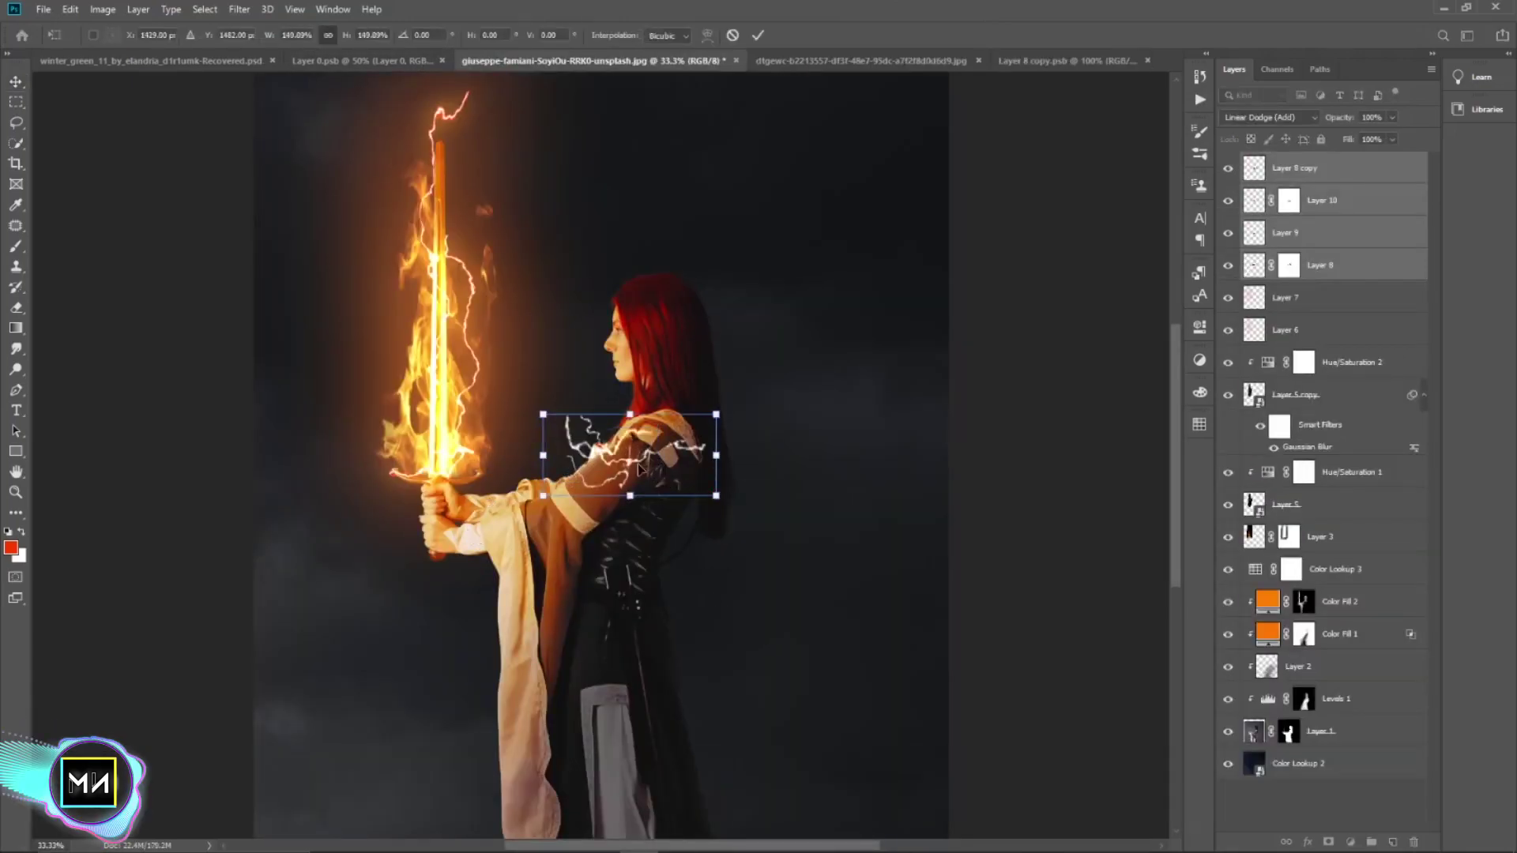
{"action": "left_click_drag", "start_coordinate": [620, 468], "coordinate": [485, 528]}
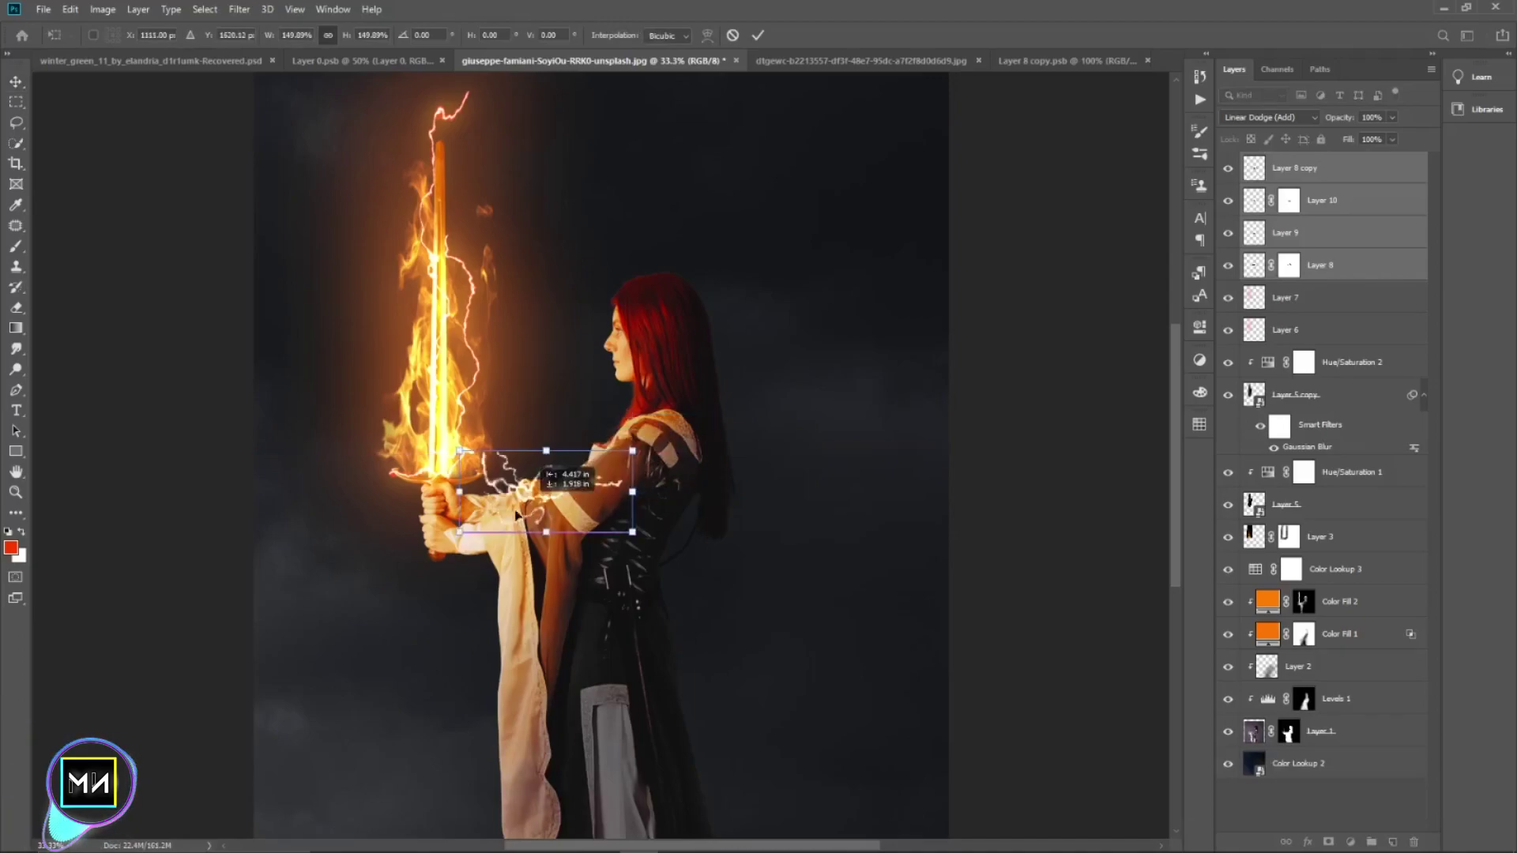
{"action": "key", "text": "ctrl+equal"}
{"action": "key", "text": "ctrl+equal"}
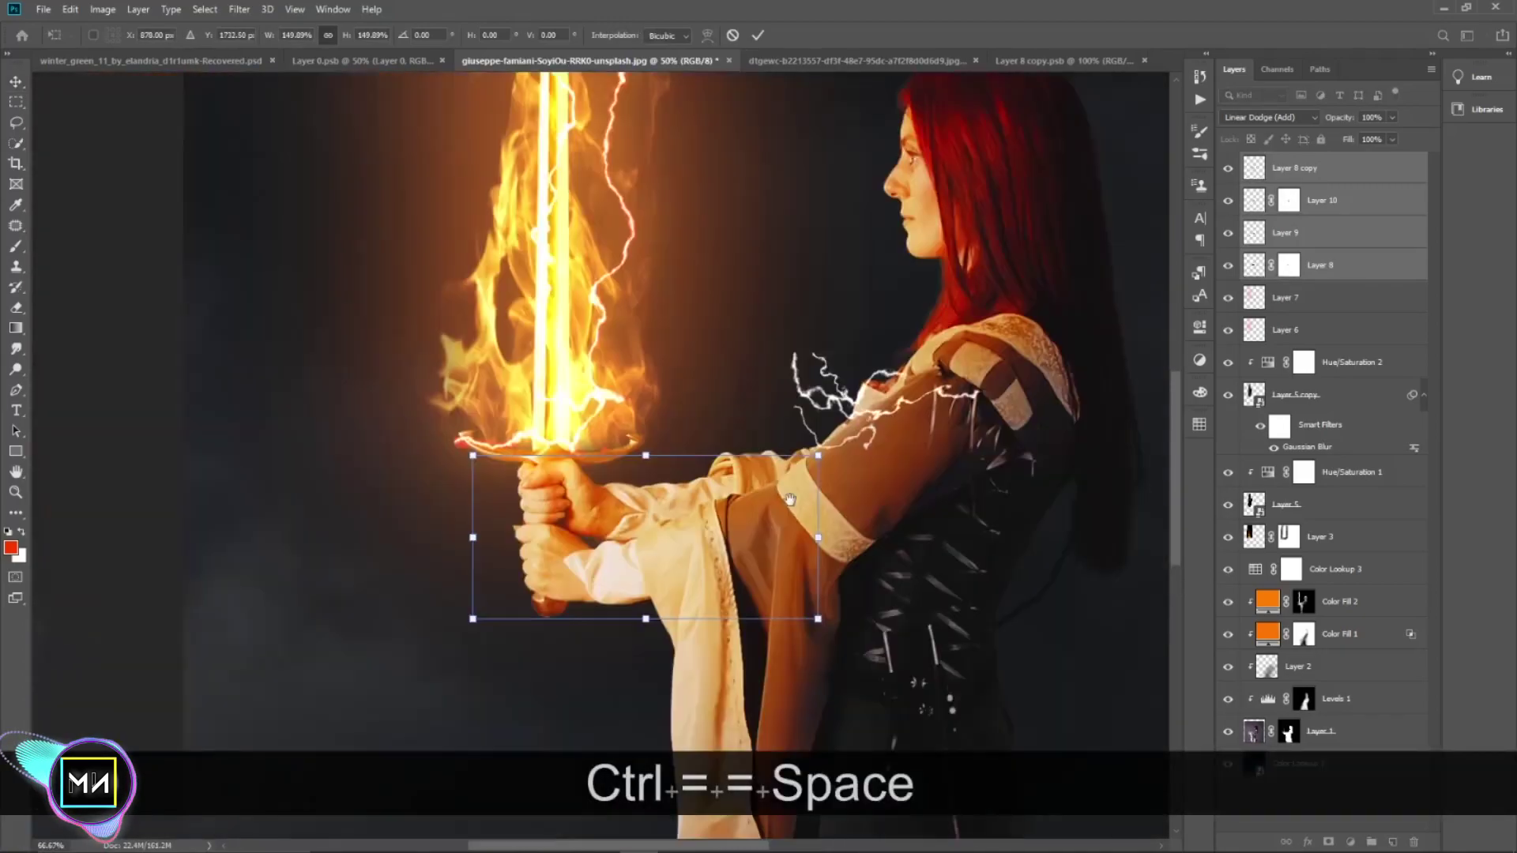
{"action": "left_click_drag", "start_coordinate": [789, 527], "coordinate": [873, 525]}
{"action": "left_click_drag", "start_coordinate": [783, 513], "coordinate": [777, 521]}
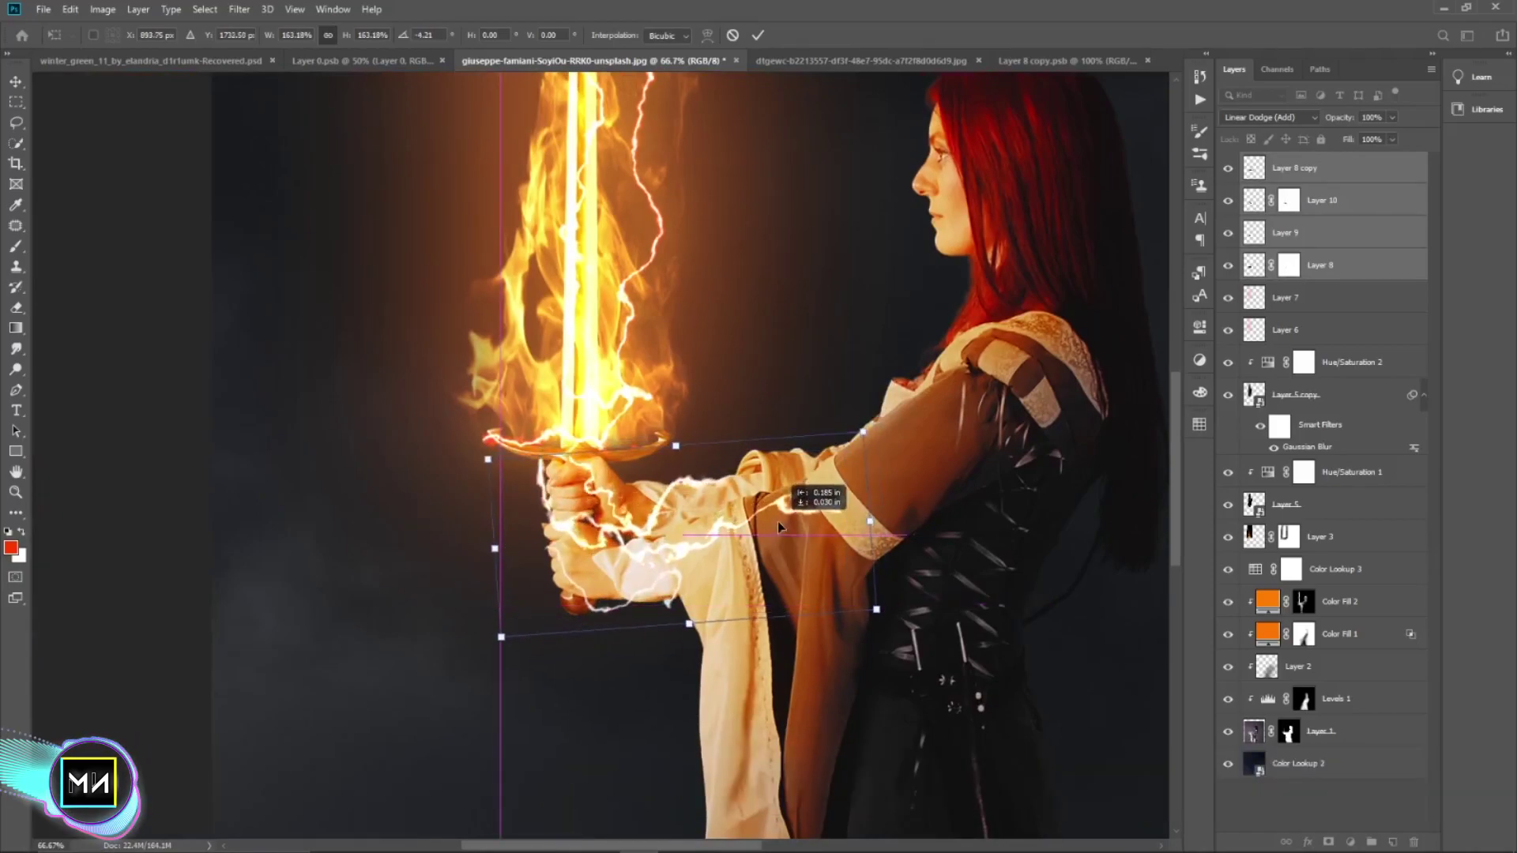
{"action": "left_click_drag", "start_coordinate": [777, 522], "coordinate": [784, 518]}
{"action": "key", "text": "Return"}
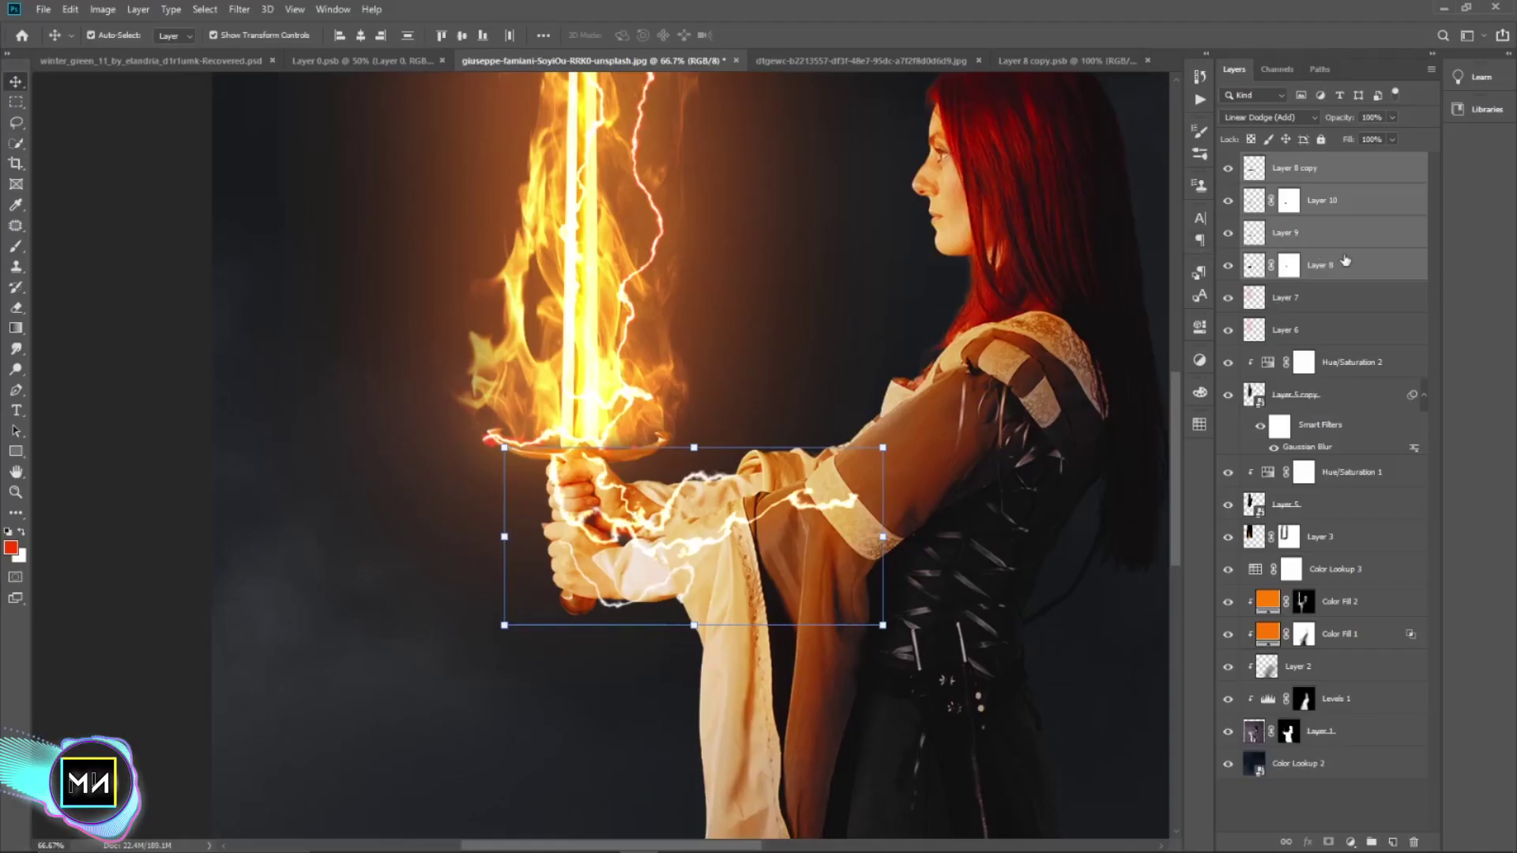
- Convert the lightning into one Linear Dodge (Add) smart object and duplicate it
{"action": "right_click", "coordinate": [1346, 261]}
{"action": "left_click", "coordinate": [1270, 405]}
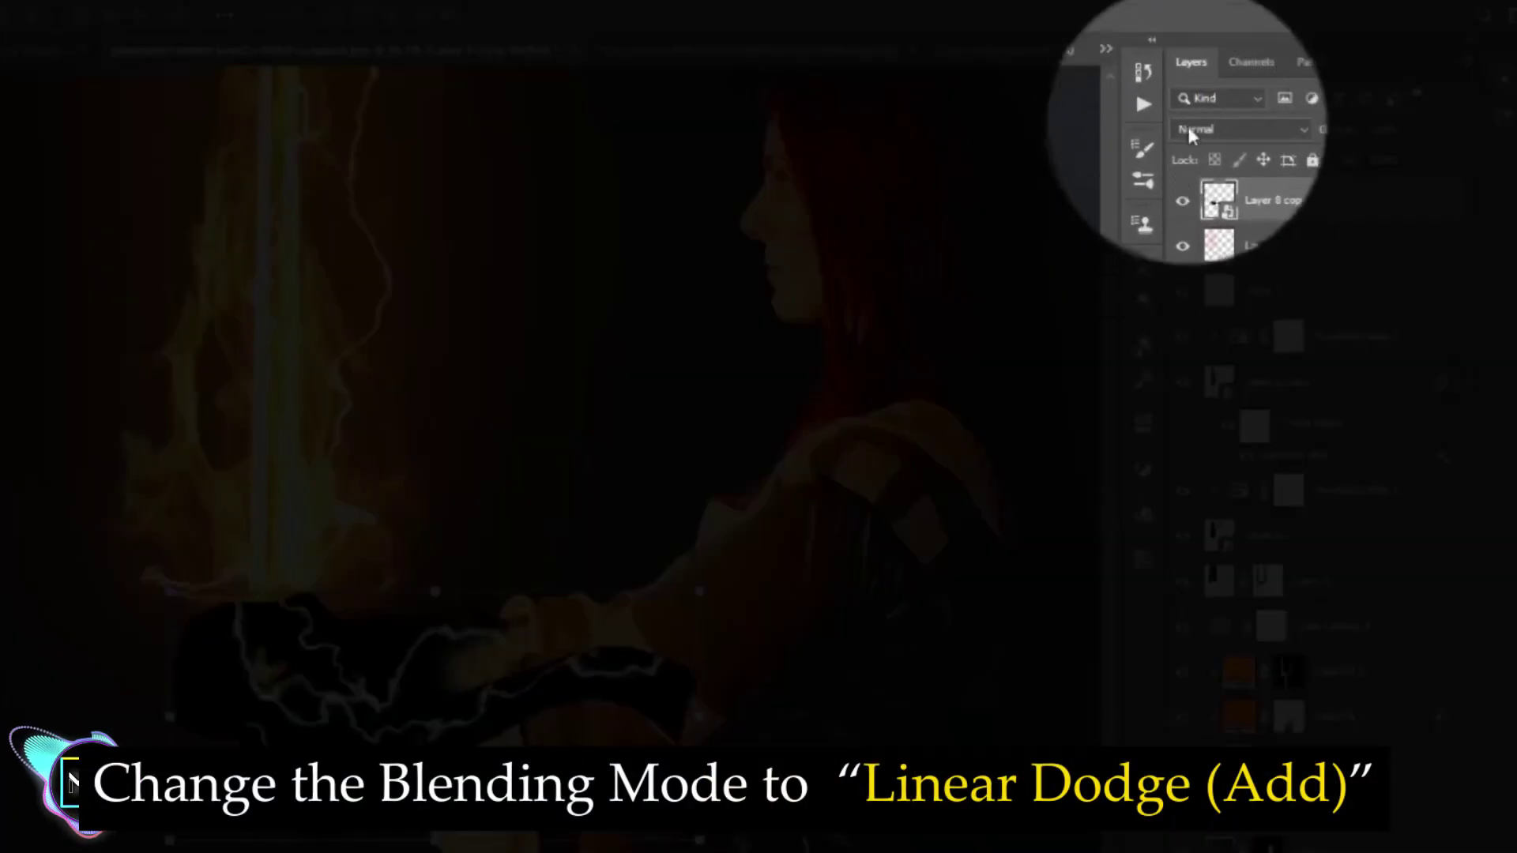
{"action": "left_click", "coordinate": [1235, 116]}
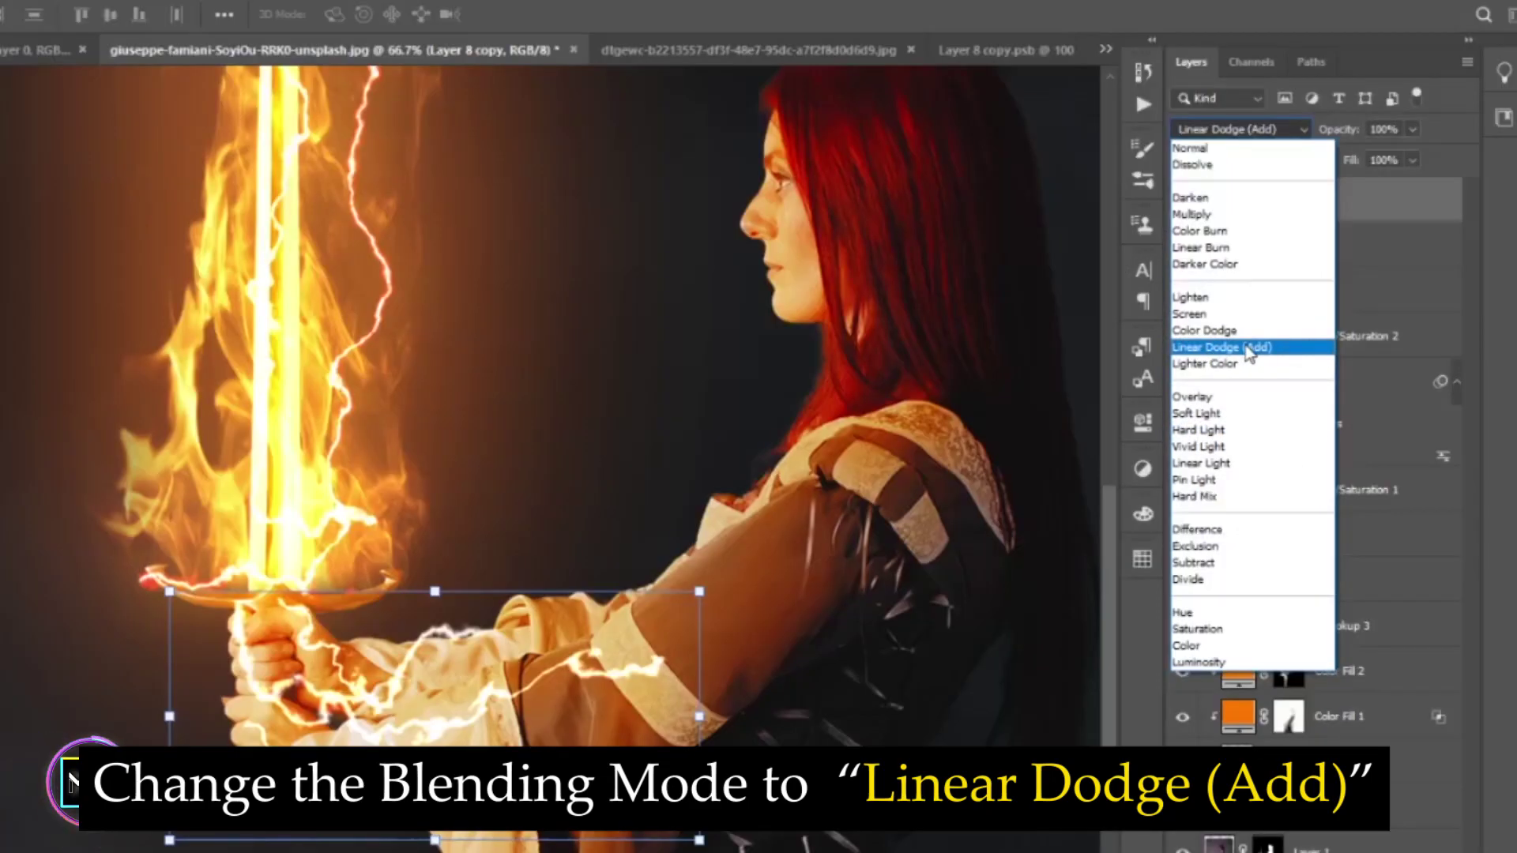
{"action": "left_click", "coordinate": [1221, 345]}
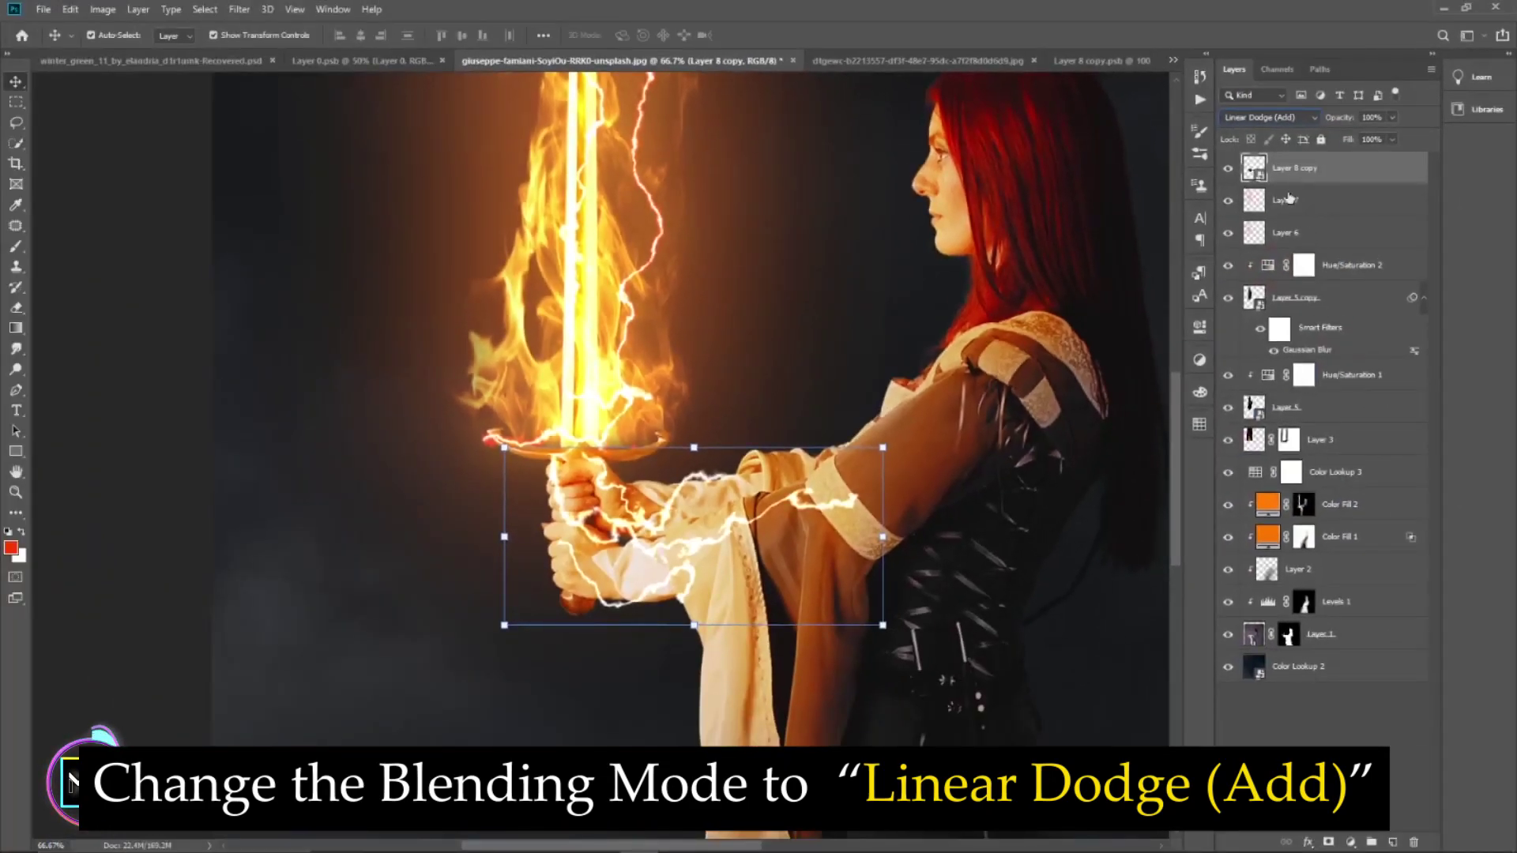
{"action": "key", "text": "ctrl+j"}
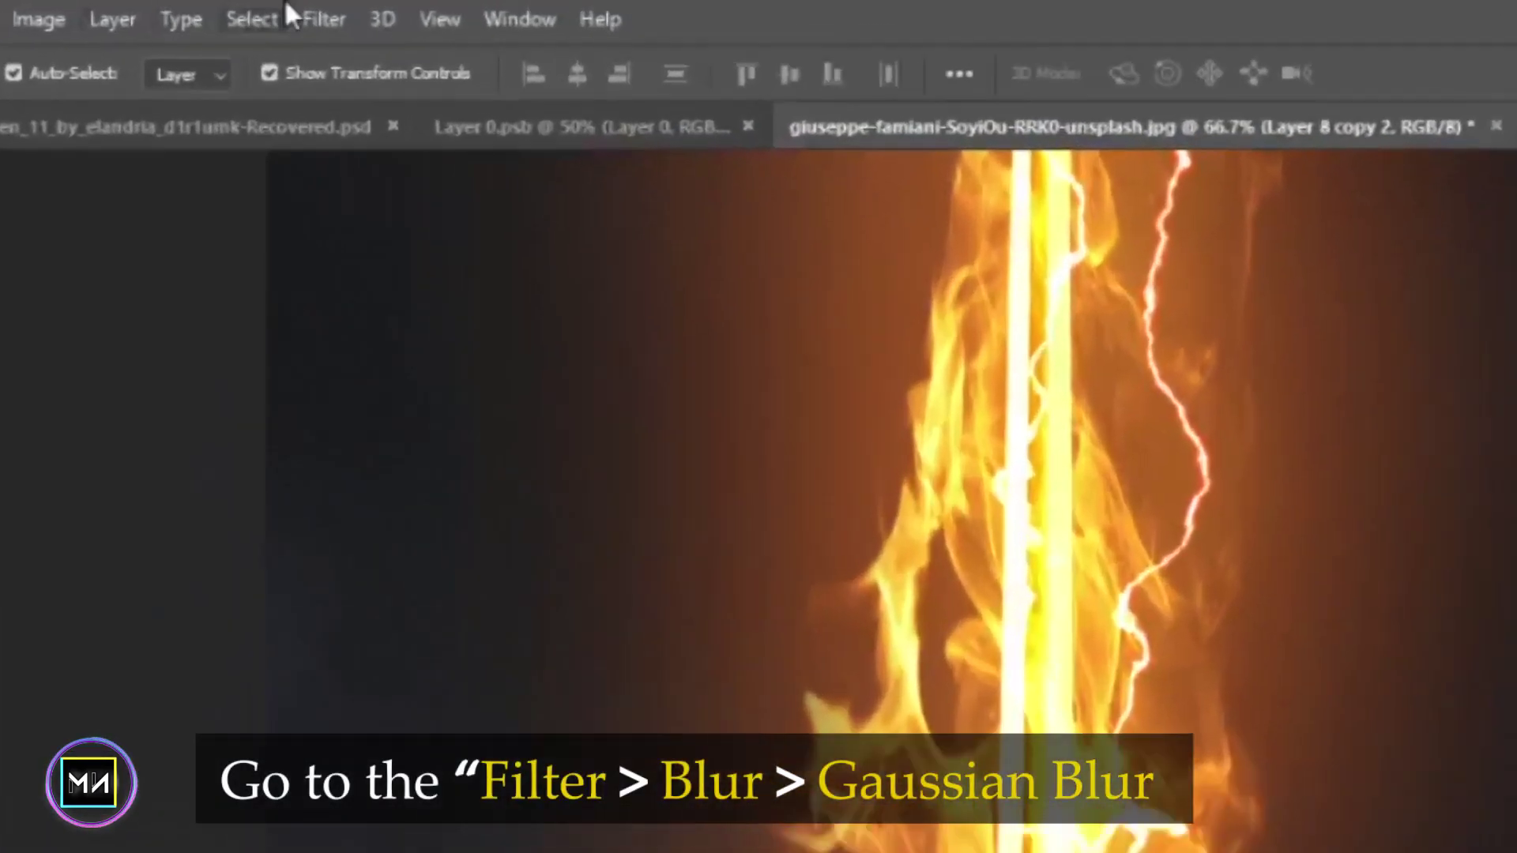
- Apply a 58.2-radius Gaussian Blur to Layer 8 copy 2, then select Layer 8 copy
{"action": "left_click", "coordinate": [320, 18]}
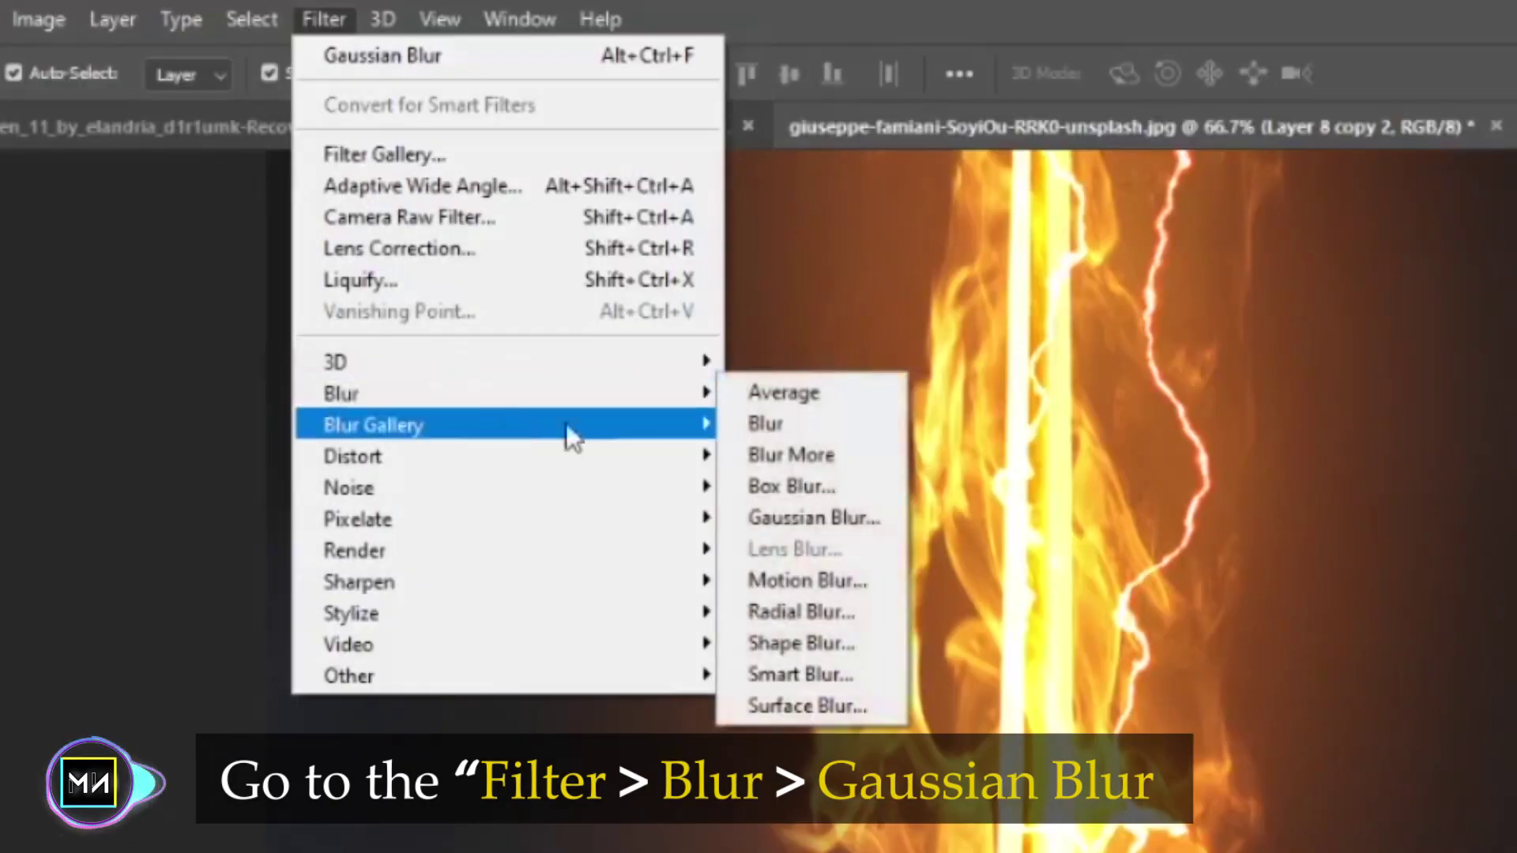
{"action": "mouse_move", "coordinate": [341, 392]}
{"action": "left_click", "coordinate": [814, 520]}
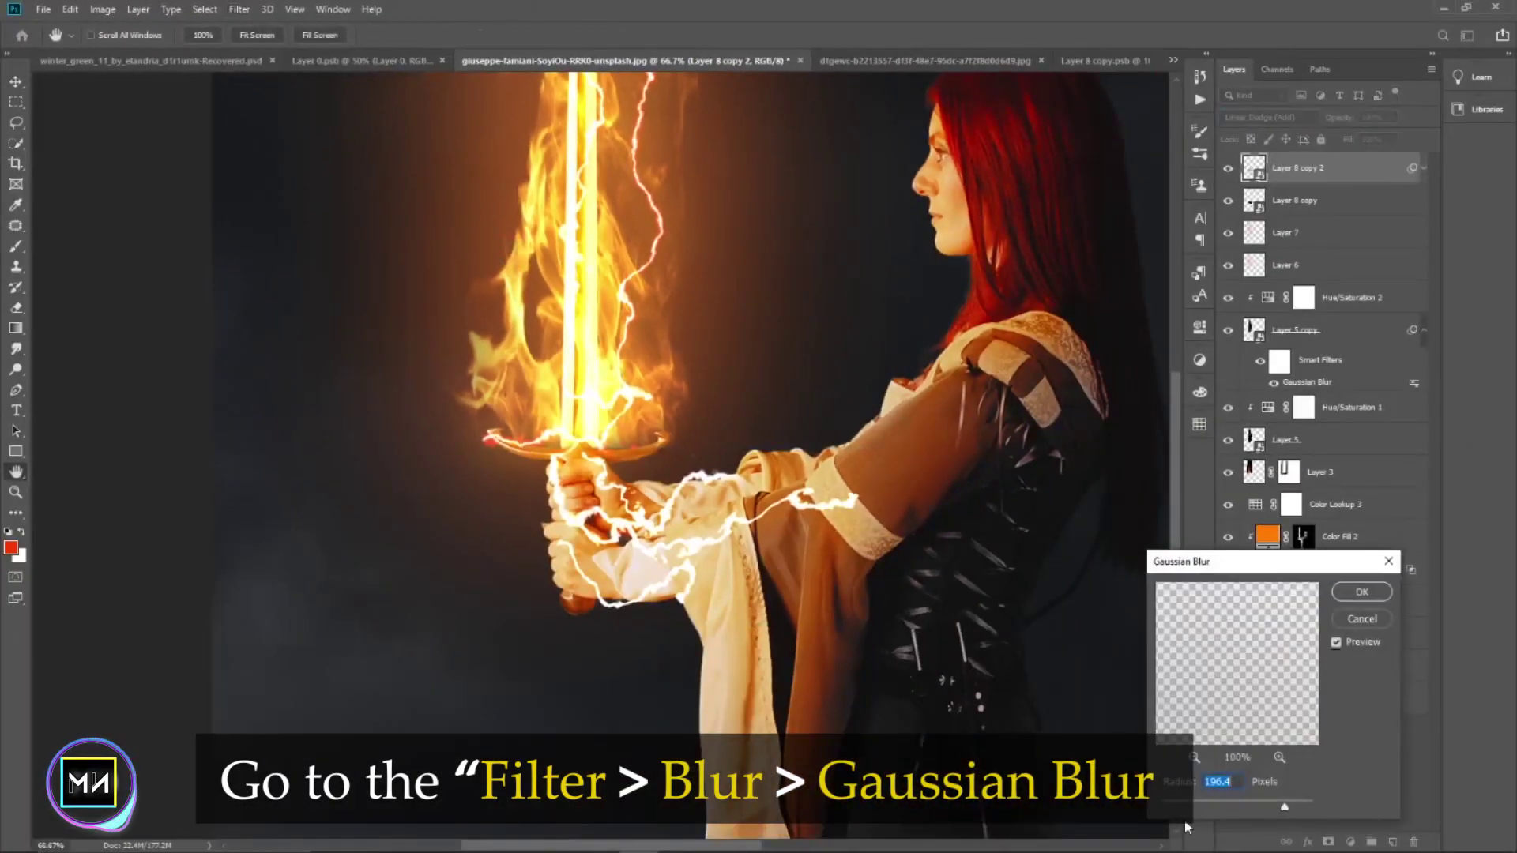
{"action": "left_click_drag", "start_coordinate": [1230, 809], "coordinate": [1246, 807]}
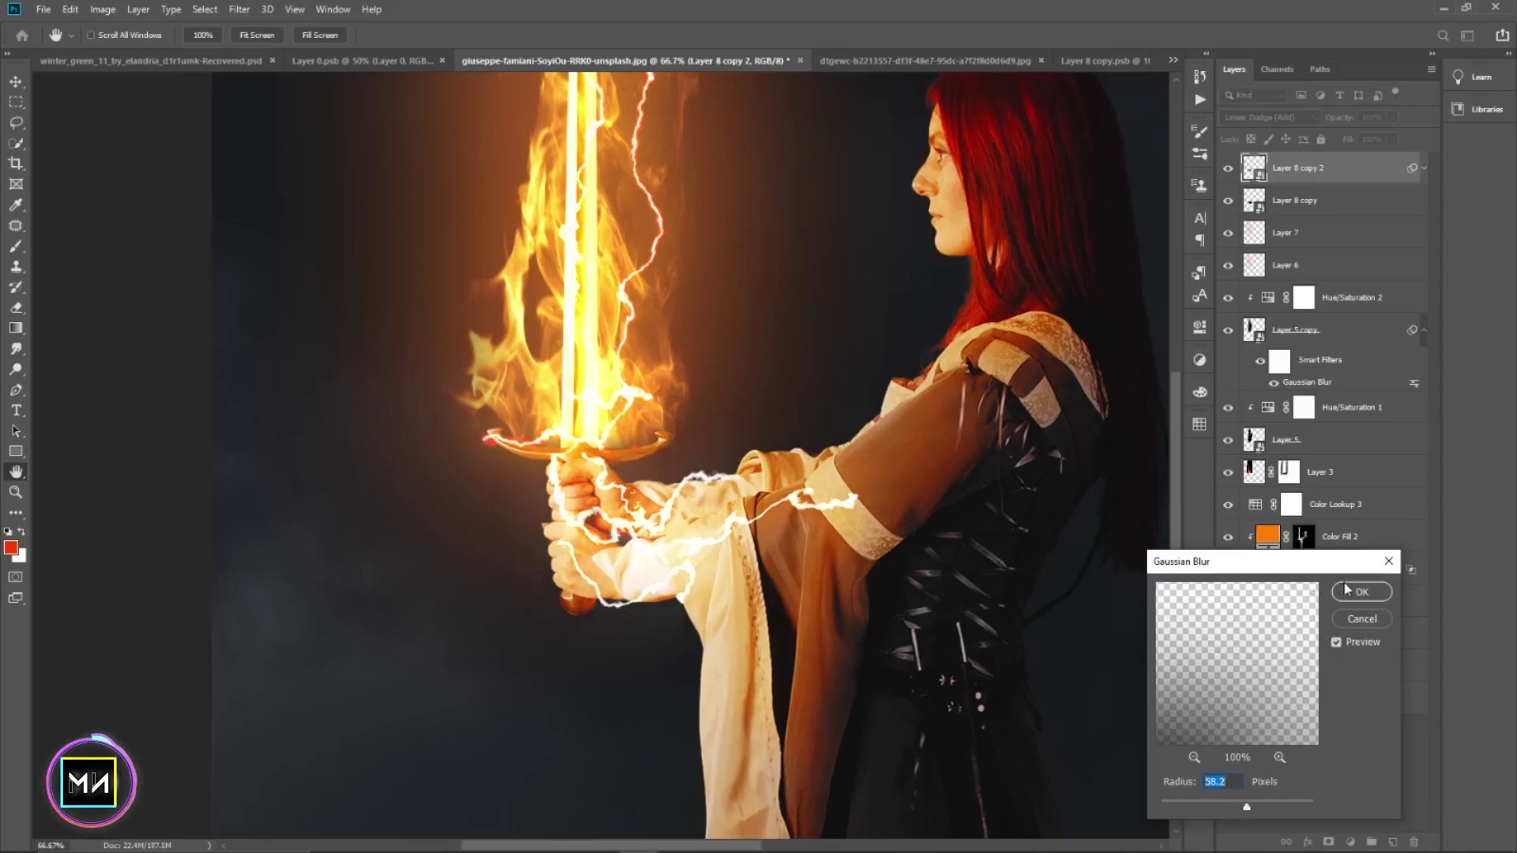
{"action": "left_click", "coordinate": [1362, 591]}
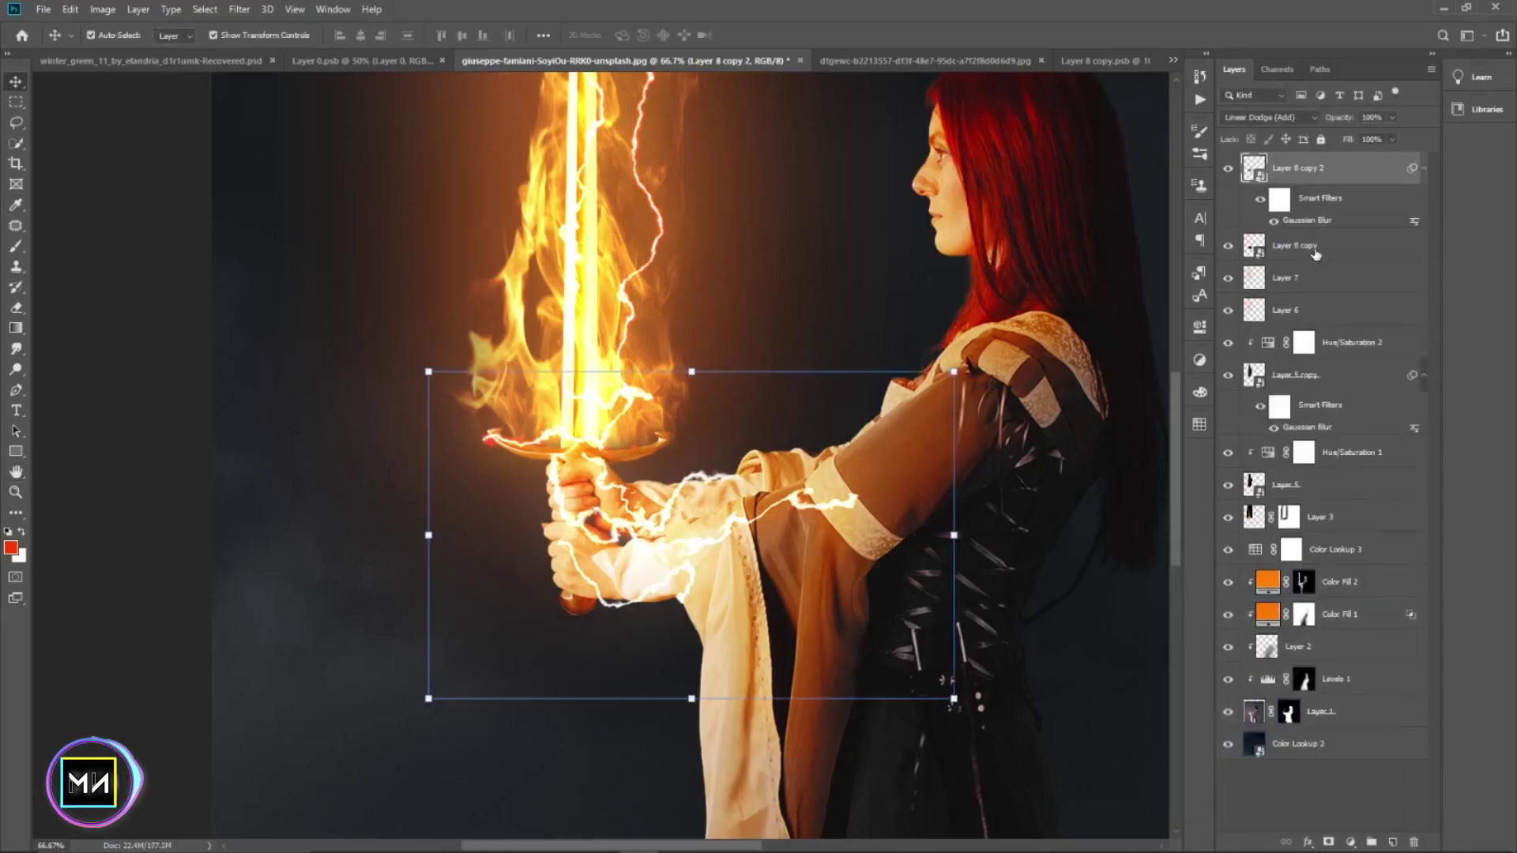
{"action": "left_click", "coordinate": [1316, 251]}
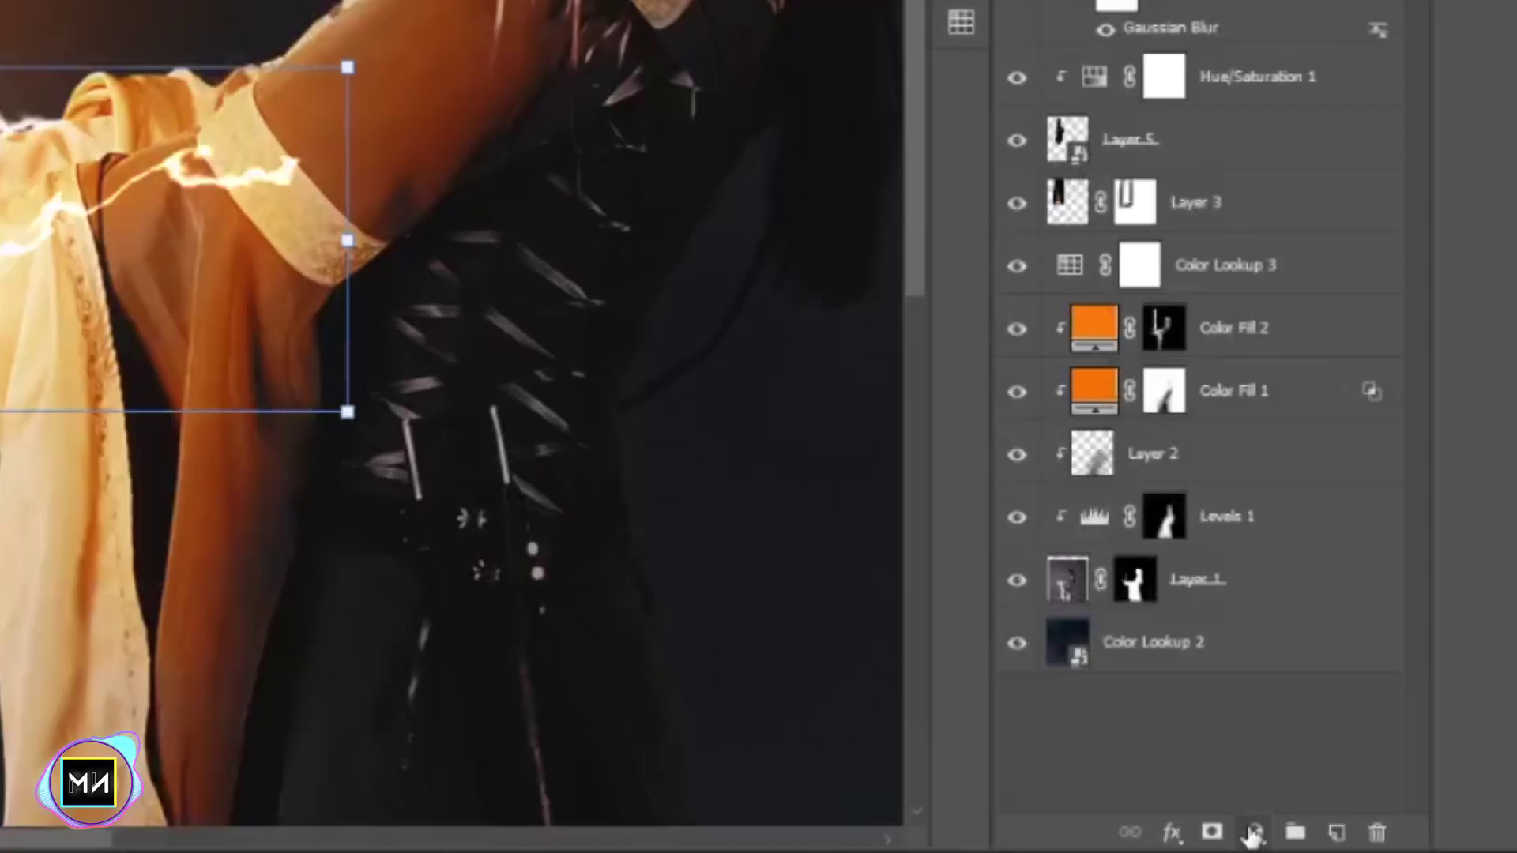
- Add a clipped, colorized Hue/Saturation layer tinting the lightning orange-red at 9% opacity
{"action": "left_click", "coordinate": [1350, 841]}
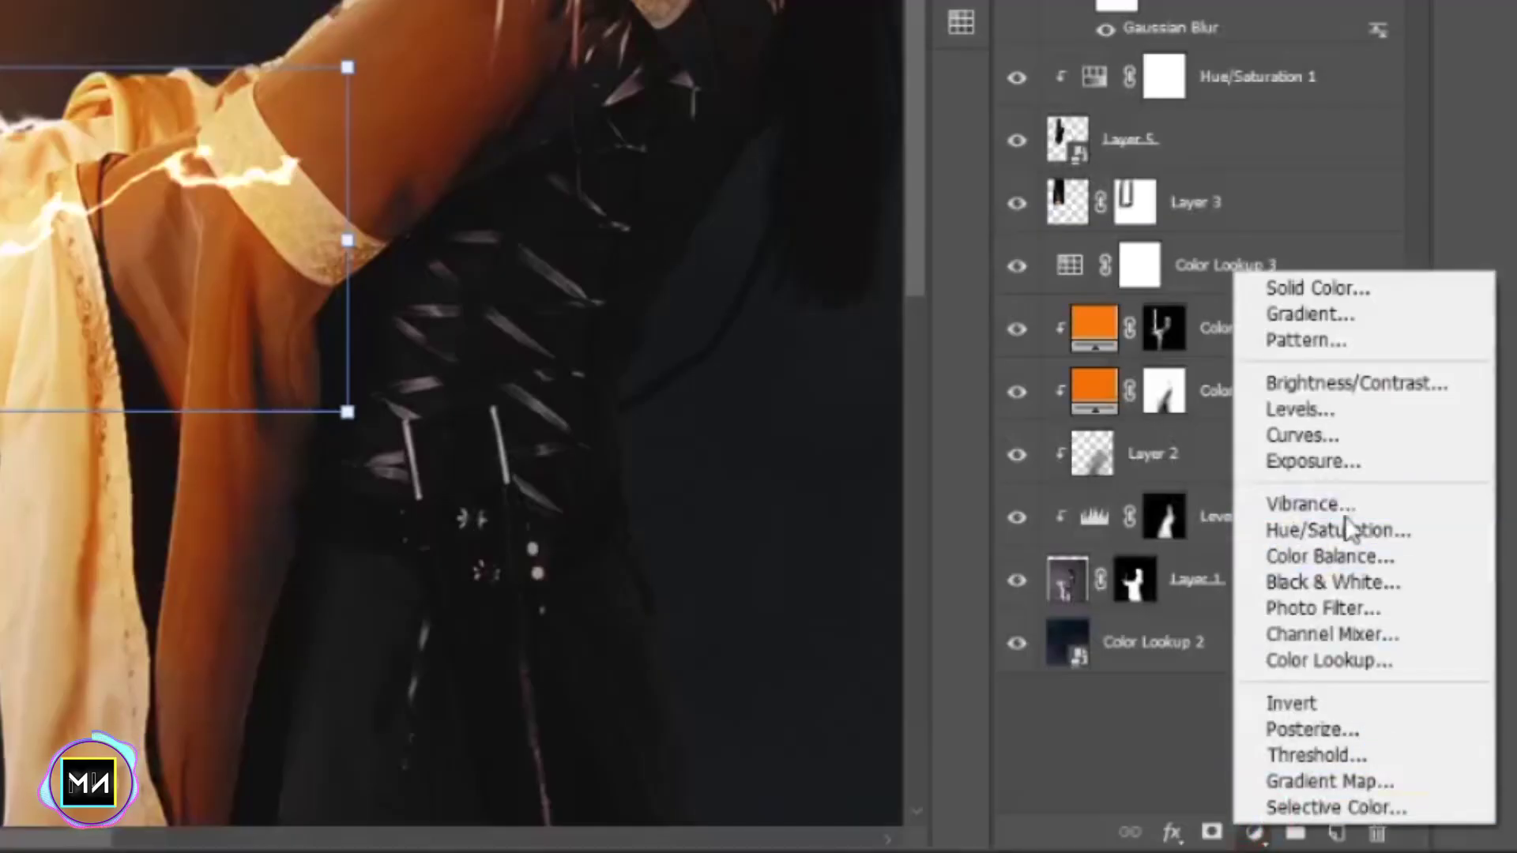
{"action": "left_click", "coordinate": [1403, 531]}
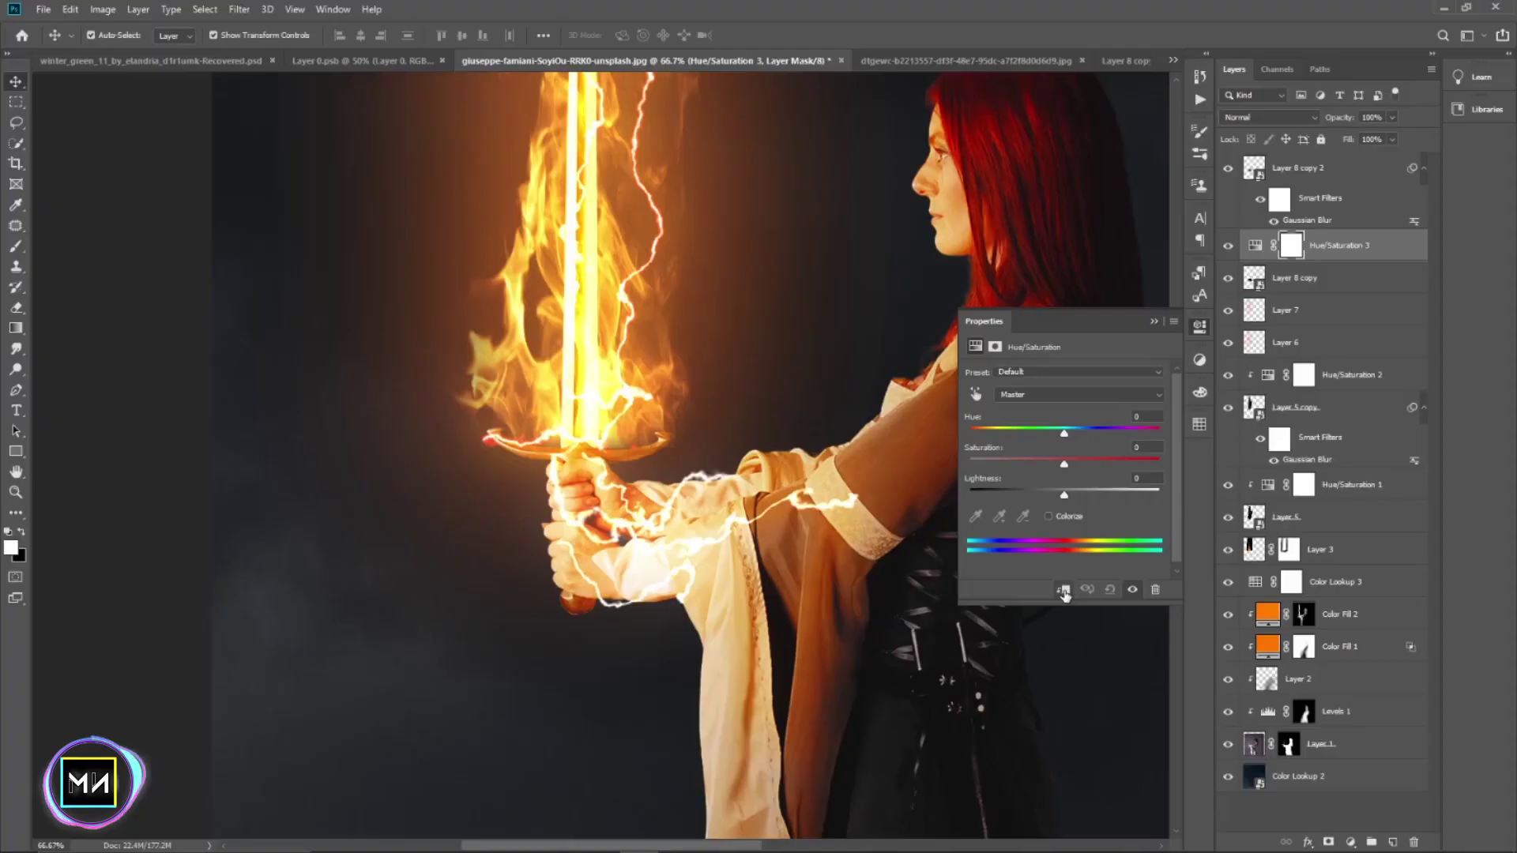
{"action": "left_click", "coordinate": [1084, 589]}
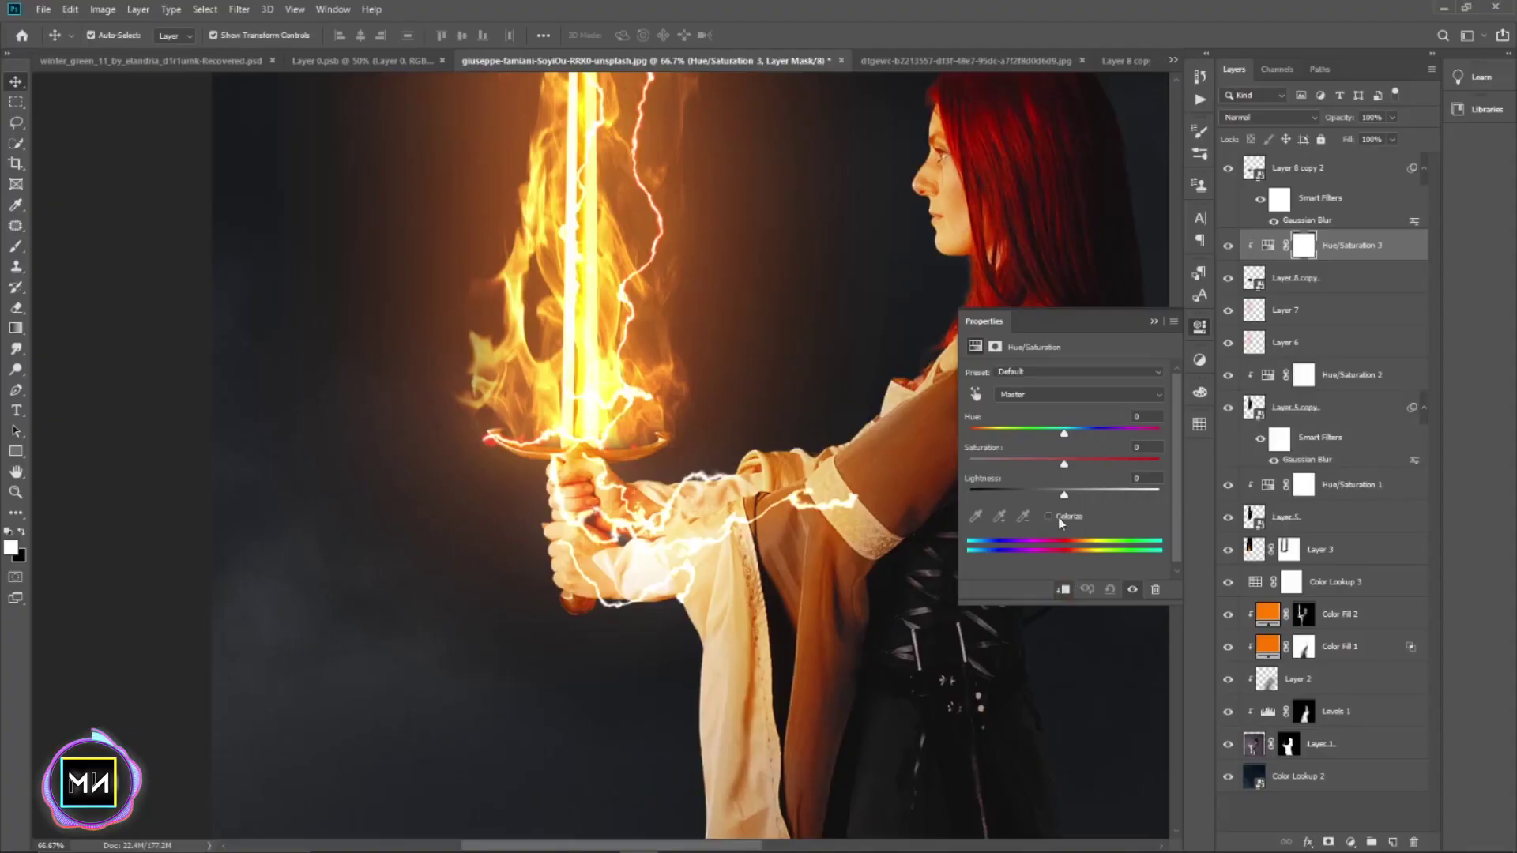
{"action": "left_click", "coordinate": [1049, 516]}
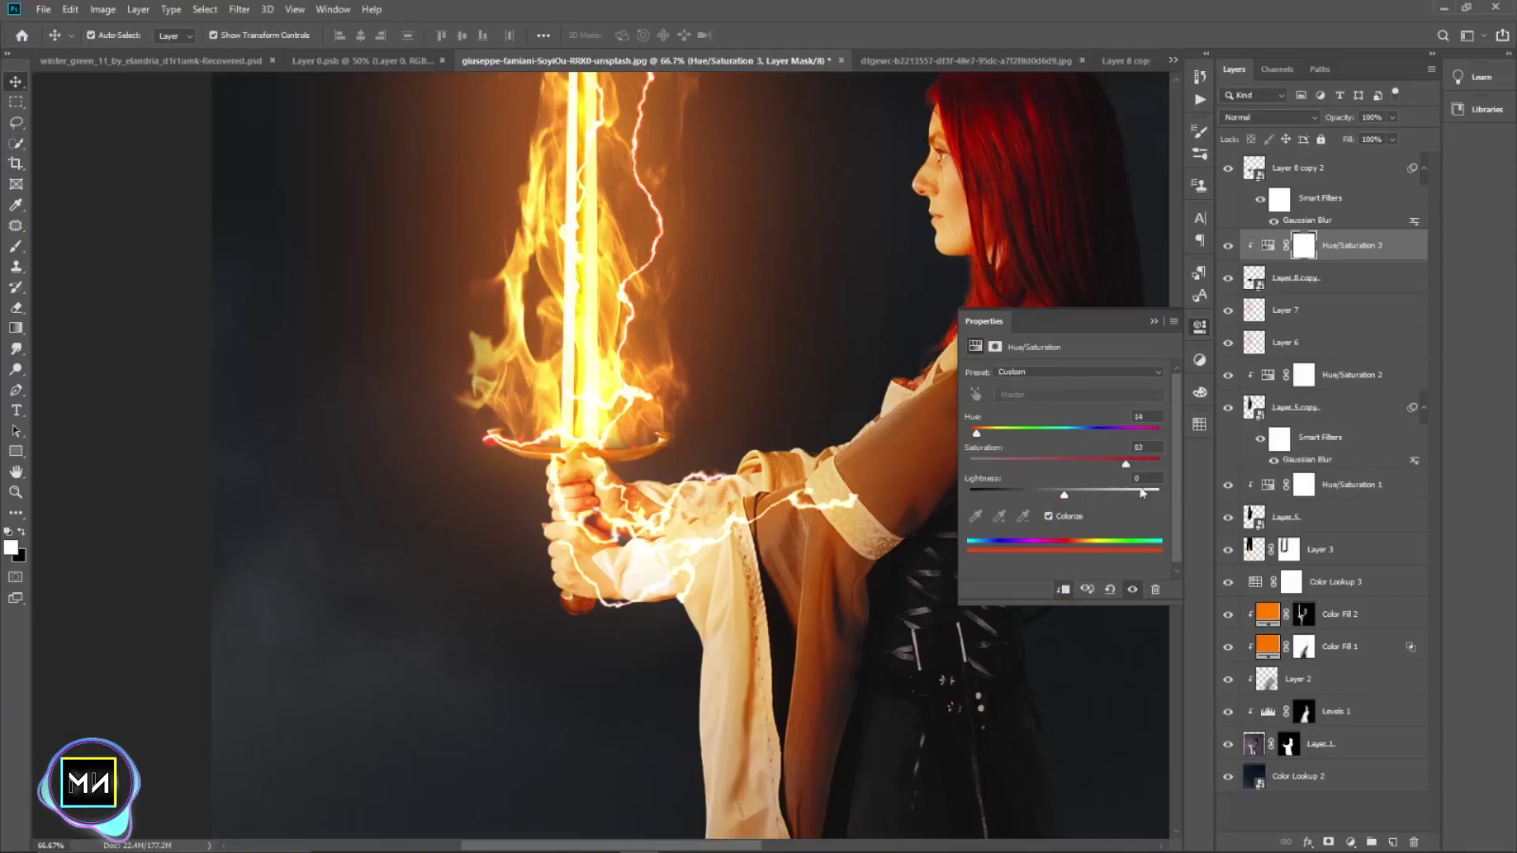
{"action": "left_click_drag", "start_coordinate": [1142, 493], "coordinate": [1207, 489]}
{"action": "mouse_move", "coordinate": [980, 434]}
{"action": "left_mouse_down"}
{"action": "mouse_move", "coordinate": [1115, 442]}
{"action": "mouse_move", "coordinate": [975, 433]}
{"action": "left_mouse_up"}
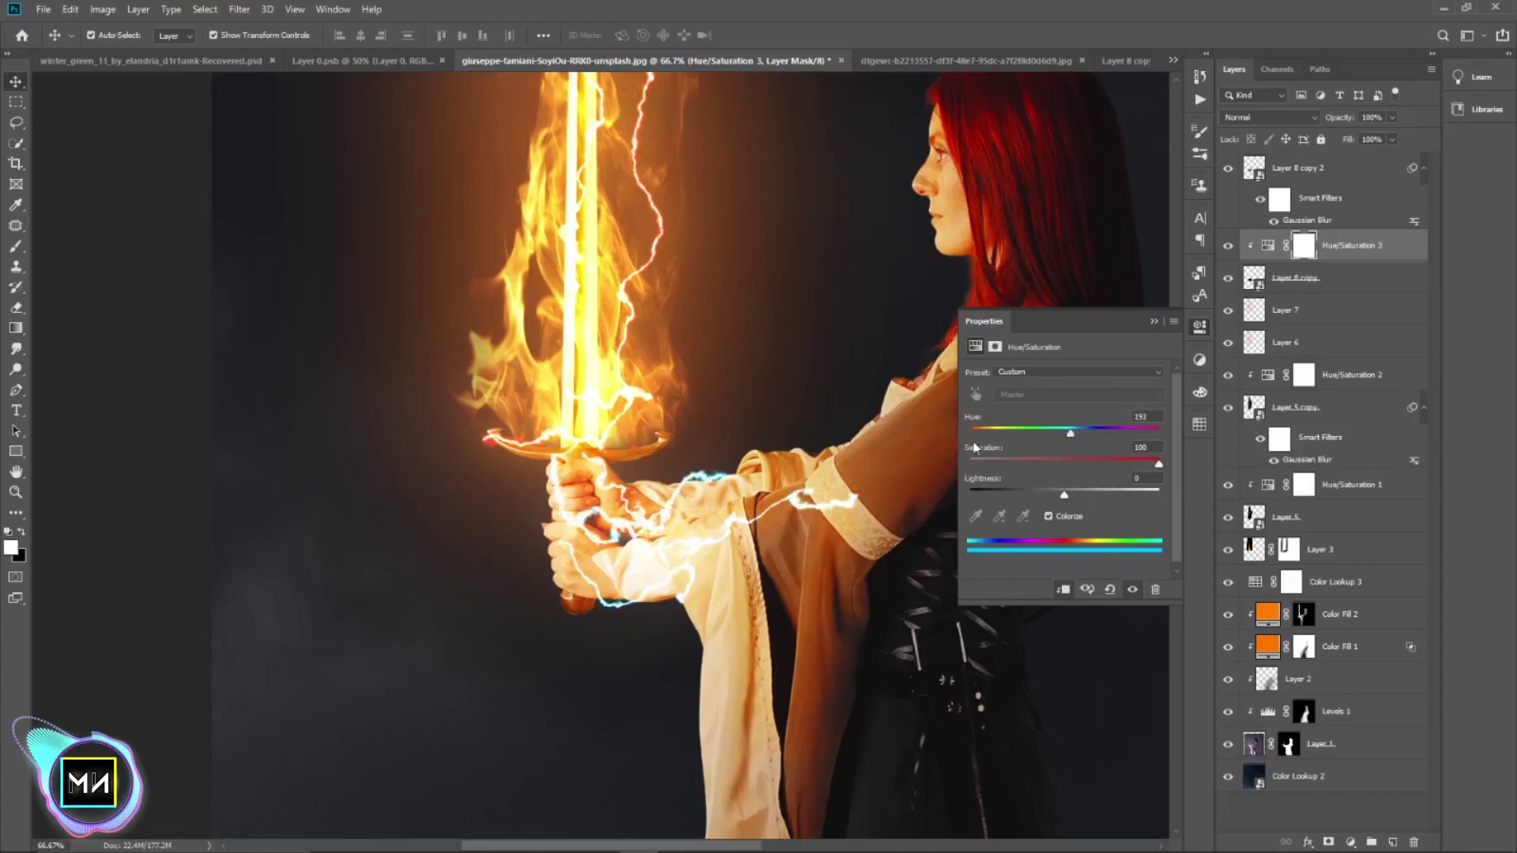
{"action": "left_click_drag", "start_coordinate": [1159, 463], "coordinate": [1052, 467]}
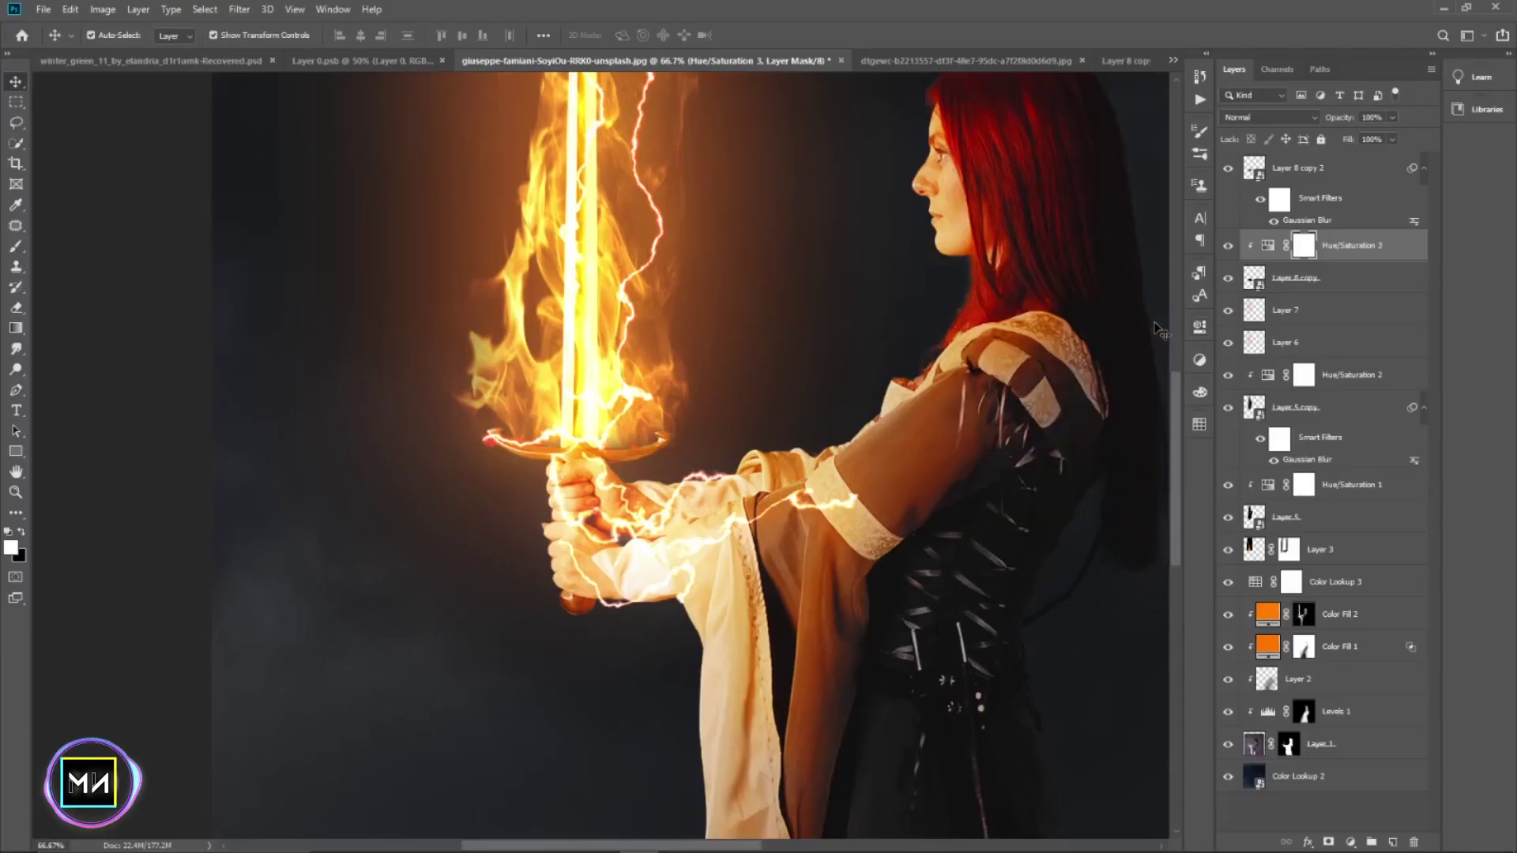
{"action": "key", "text": "0"}
{"action": "key", "text": "9"}
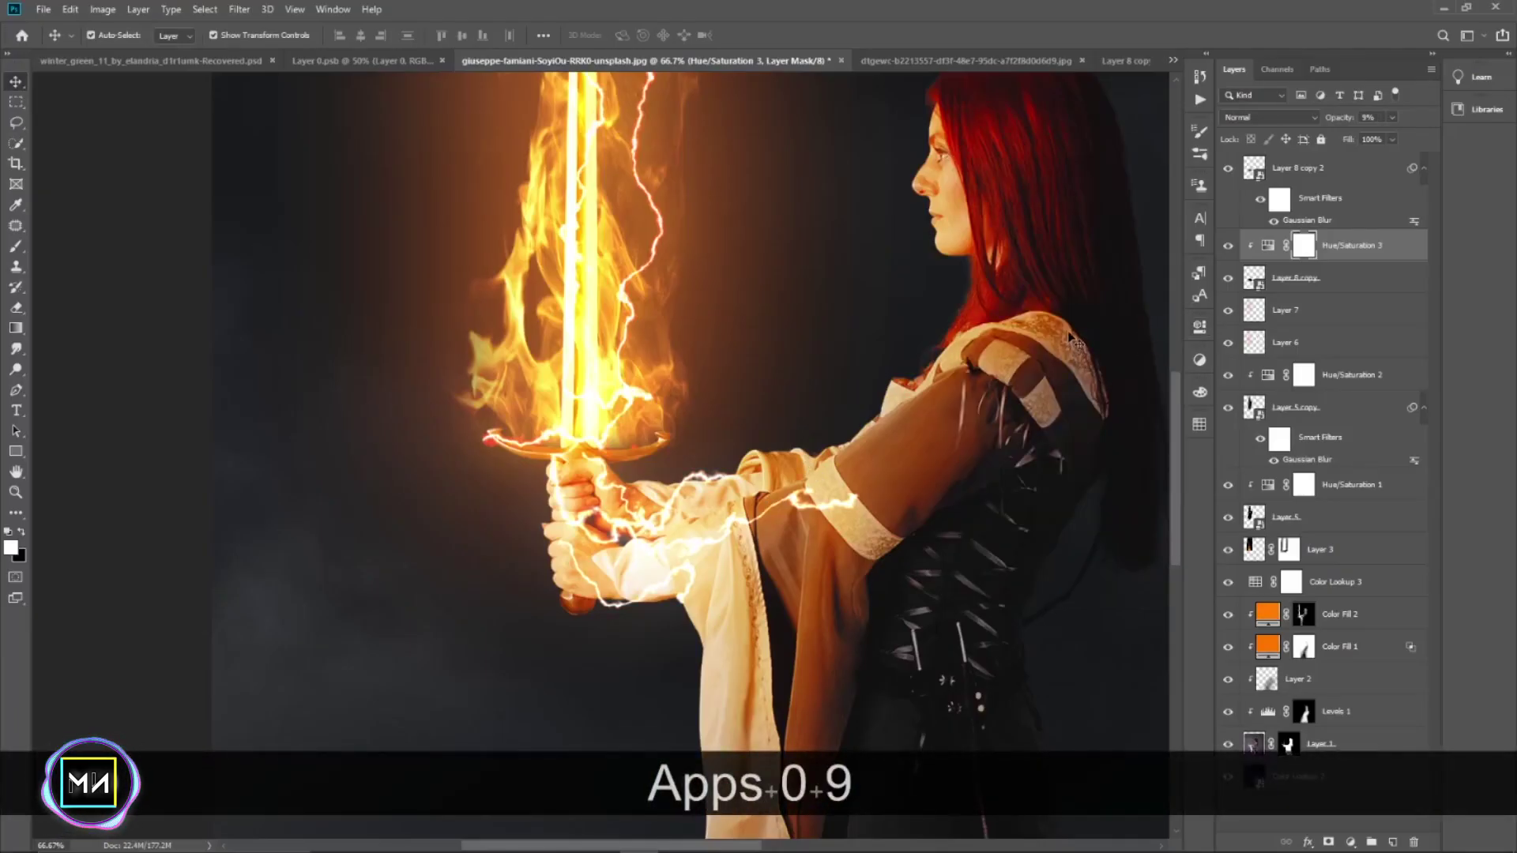
{"action": "key", "text": "ctrl+minus"}
{"action": "key", "text": "ctrl+minus"}
{"action": "key", "text": "ctrl+minus"}
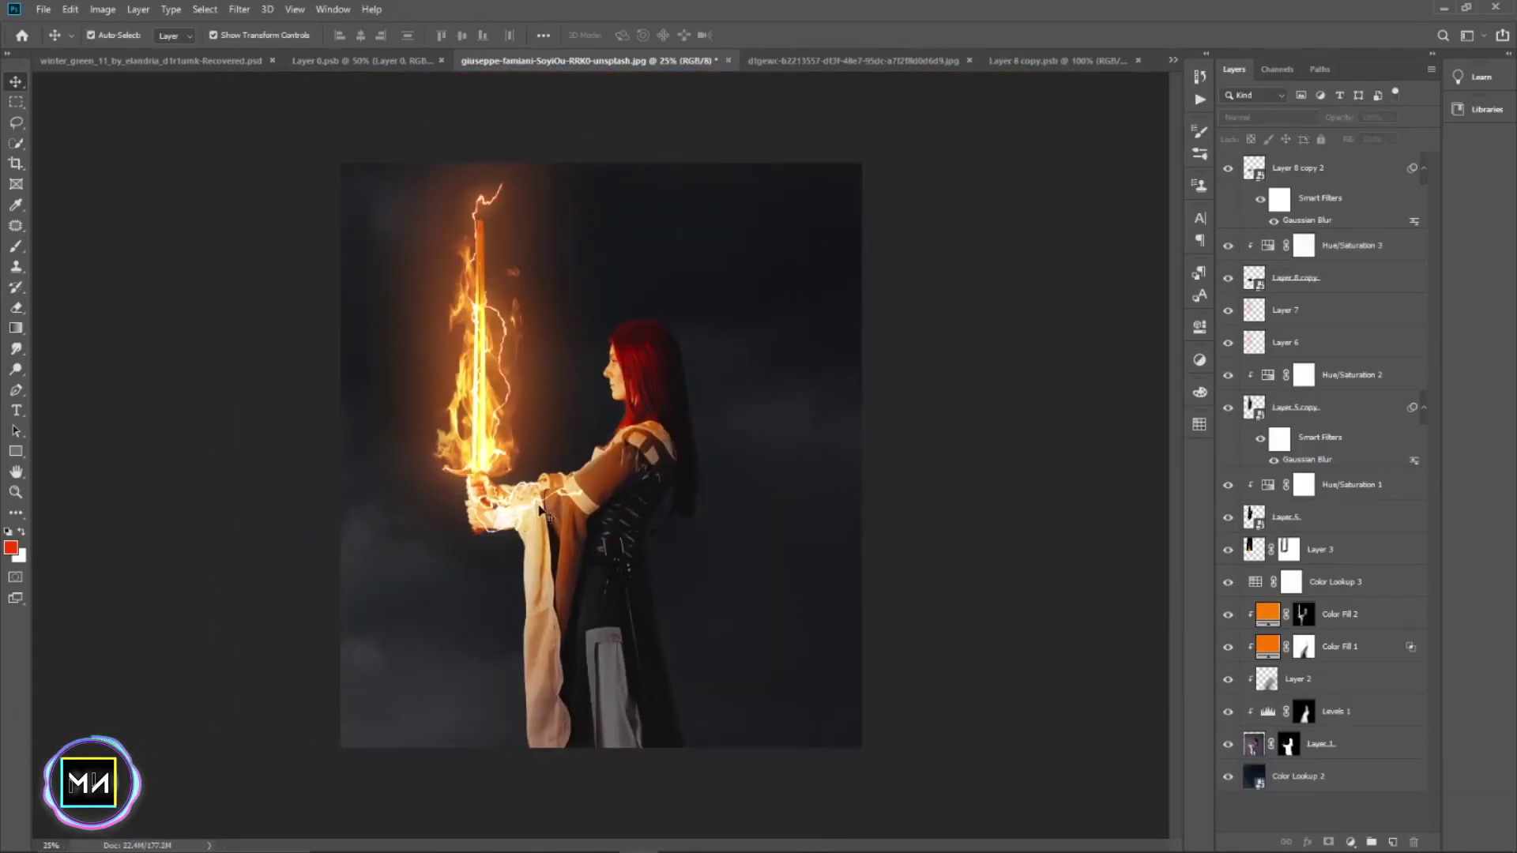
- Drag the fire photo into the composite as a new layer
{"action": "key", "text": "ctrl+plus"}
{"action": "left_click", "coordinate": [1172, 60]}
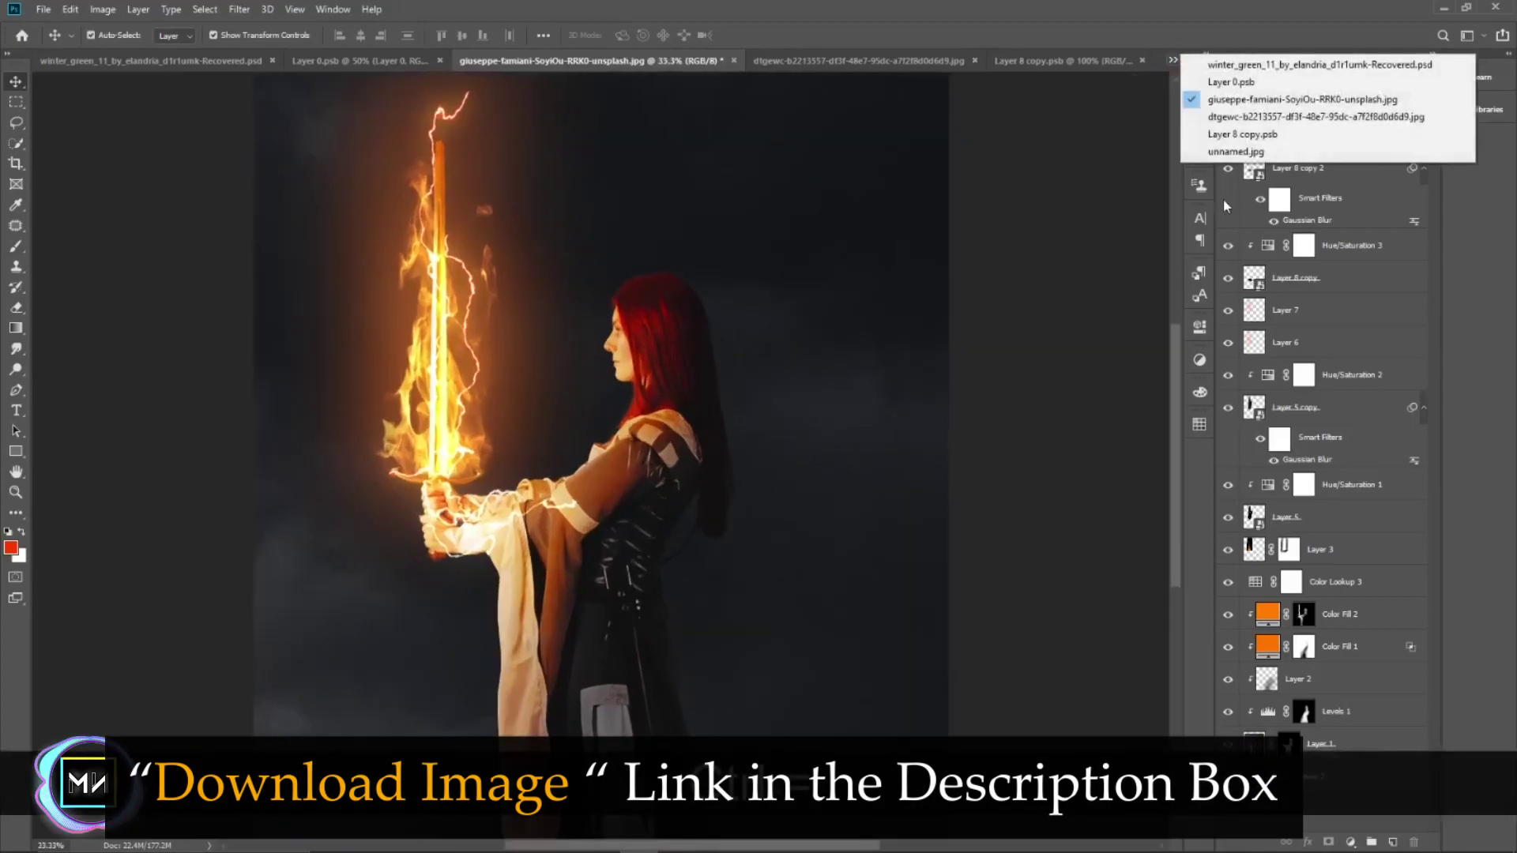
{"action": "left_click", "coordinate": [1224, 152]}
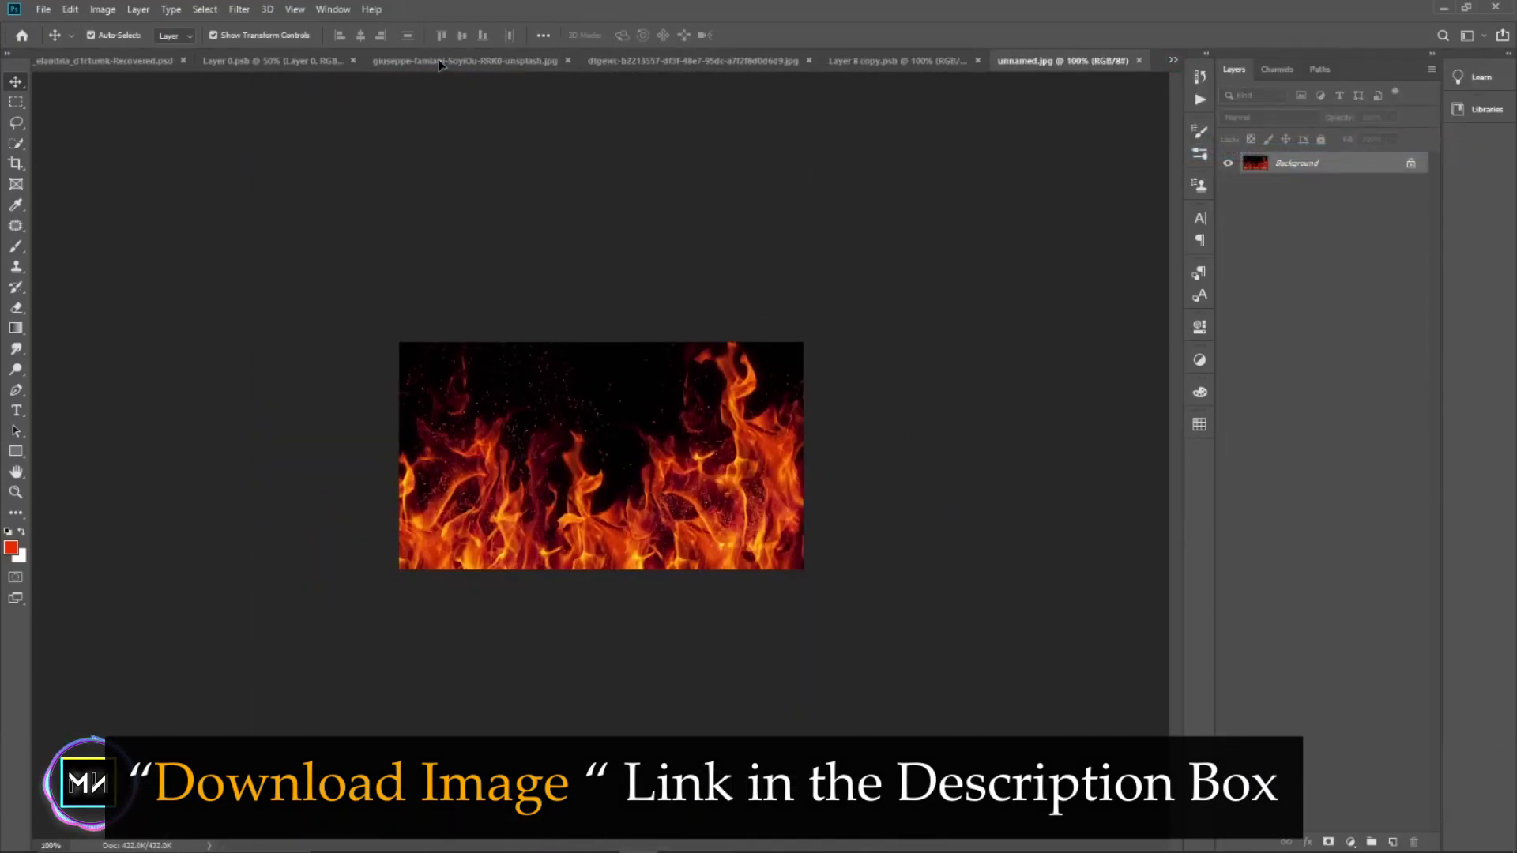
{"action": "left_click_drag", "start_coordinate": [673, 109], "coordinate": [656, 514]}
{"action": "key", "text": "ctrl+plus"}
{"action": "key", "text": "ctrl+plus"}
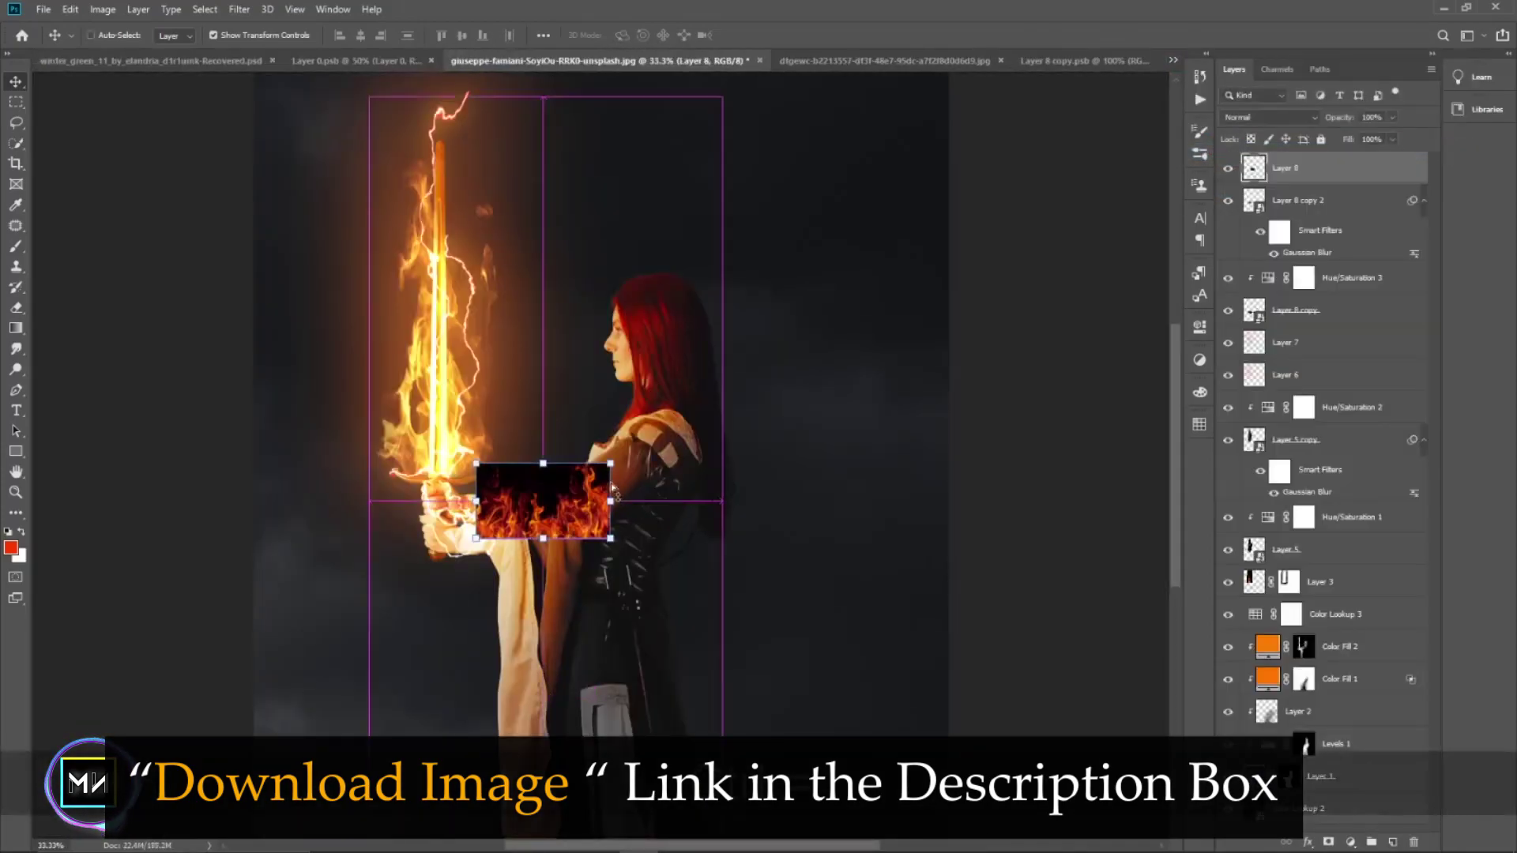
- Try scaling and rotating the fire over the forearm, then cancel the transform
{"action": "key", "text": "ctrl+t"}
{"action": "left_click_drag", "start_coordinate": [620, 622], "coordinate": [643, 632]}
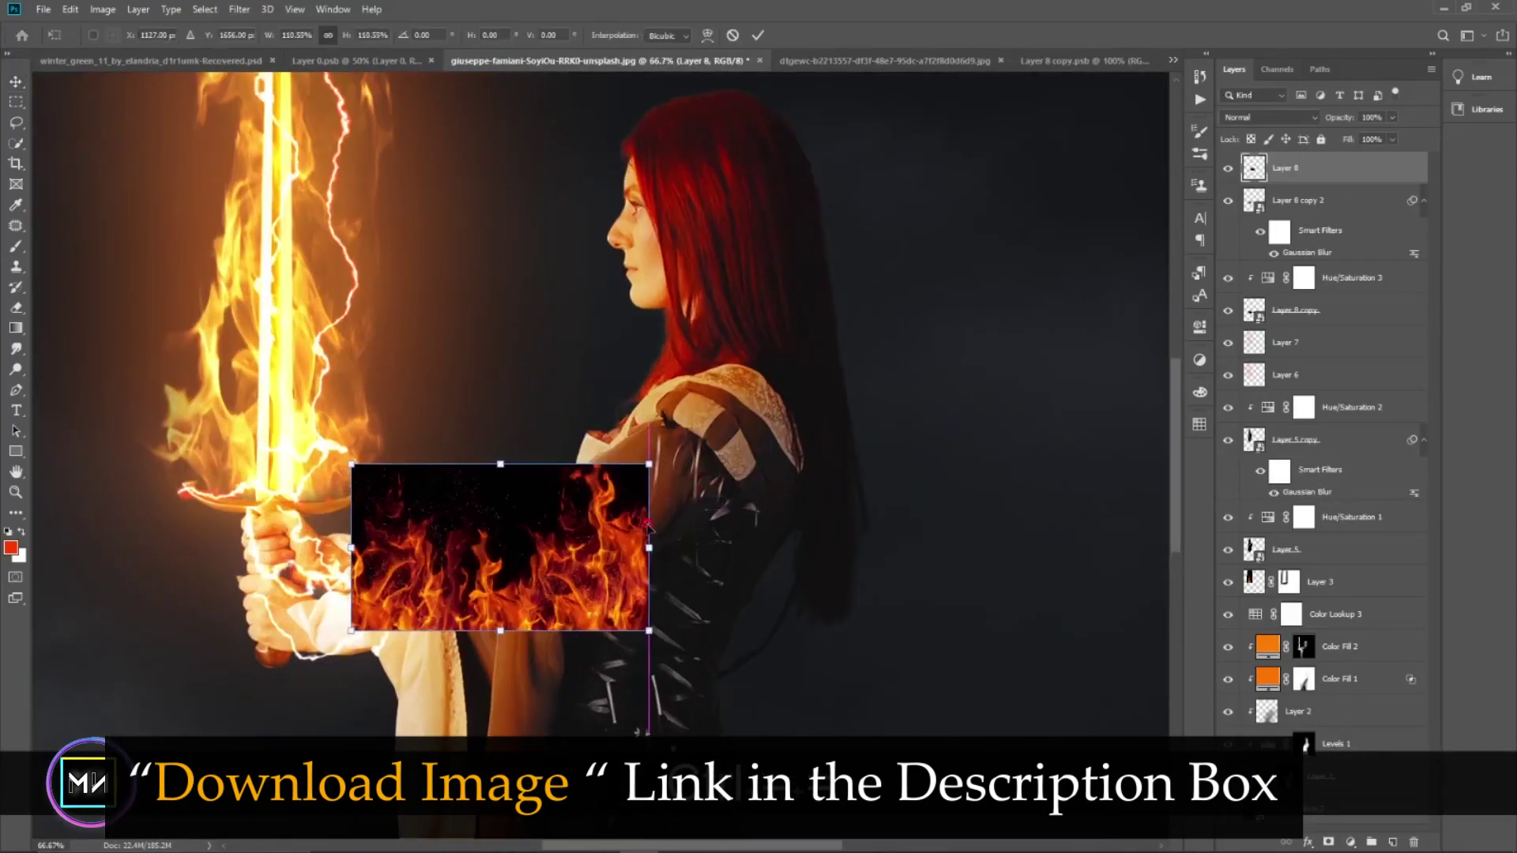
{"action": "left_click_drag", "start_coordinate": [490, 553], "coordinate": [376, 530]}
{"action": "mouse_move", "coordinate": [620, 520]}
{"action": "left_mouse_down"}
{"action": "mouse_move", "coordinate": [584, 474]}
{"action": "mouse_move", "coordinate": [626, 476]}
{"action": "left_mouse_up"}
{"action": "left_click_drag", "start_coordinate": [568, 523], "coordinate": [539, 507]}
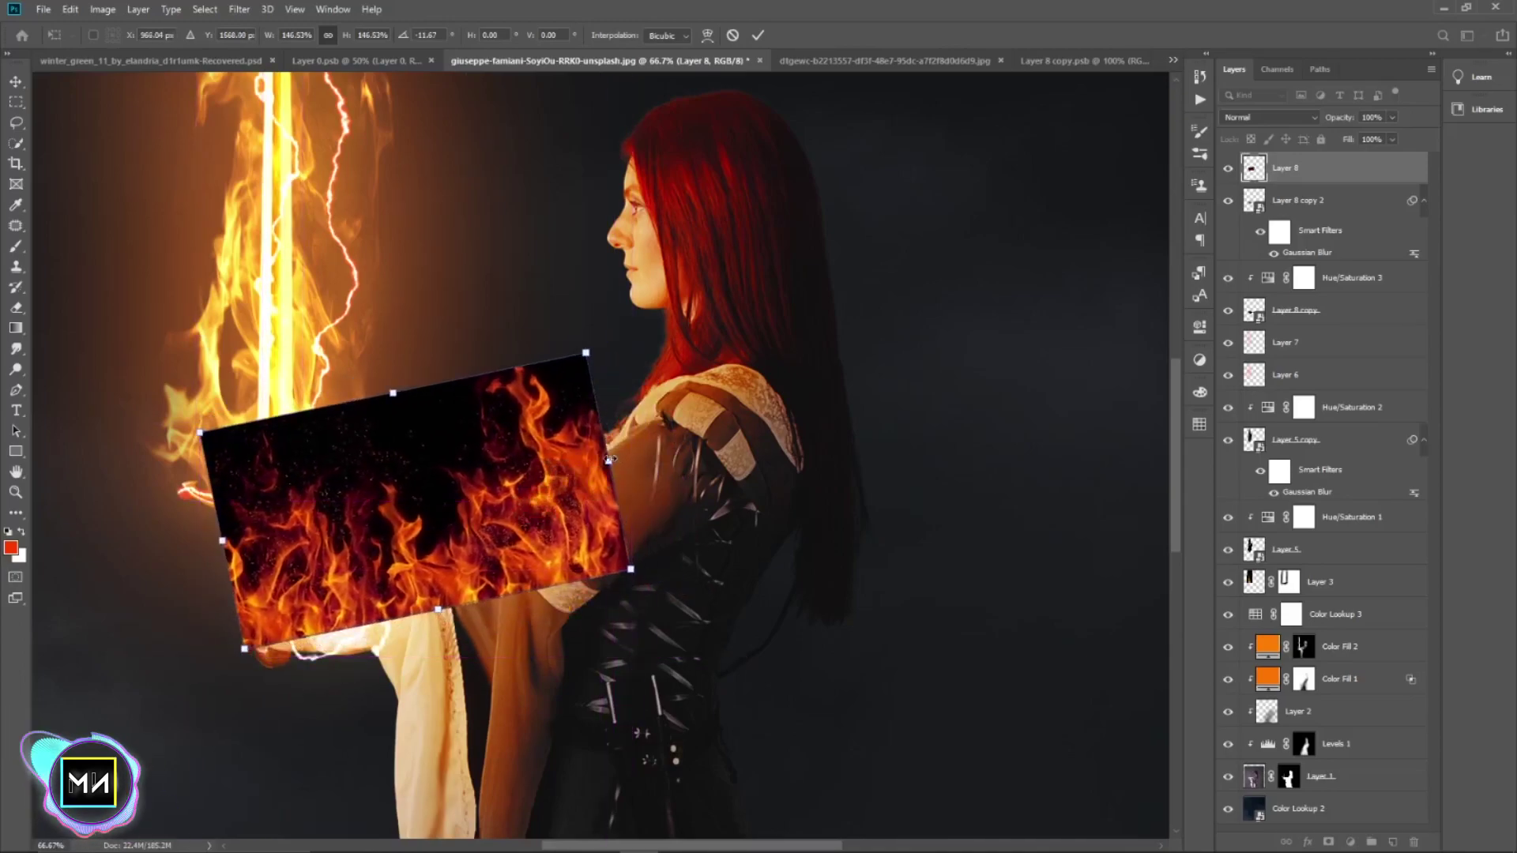
{"action": "left_click_drag", "start_coordinate": [640, 573], "coordinate": [632, 601]}
{"action": "mouse_move", "coordinate": [604, 474]}
{"action": "left_mouse_down"}
{"action": "mouse_move", "coordinate": [563, 483]}
{"action": "mouse_move", "coordinate": [560, 513]}
{"action": "left_mouse_up"}
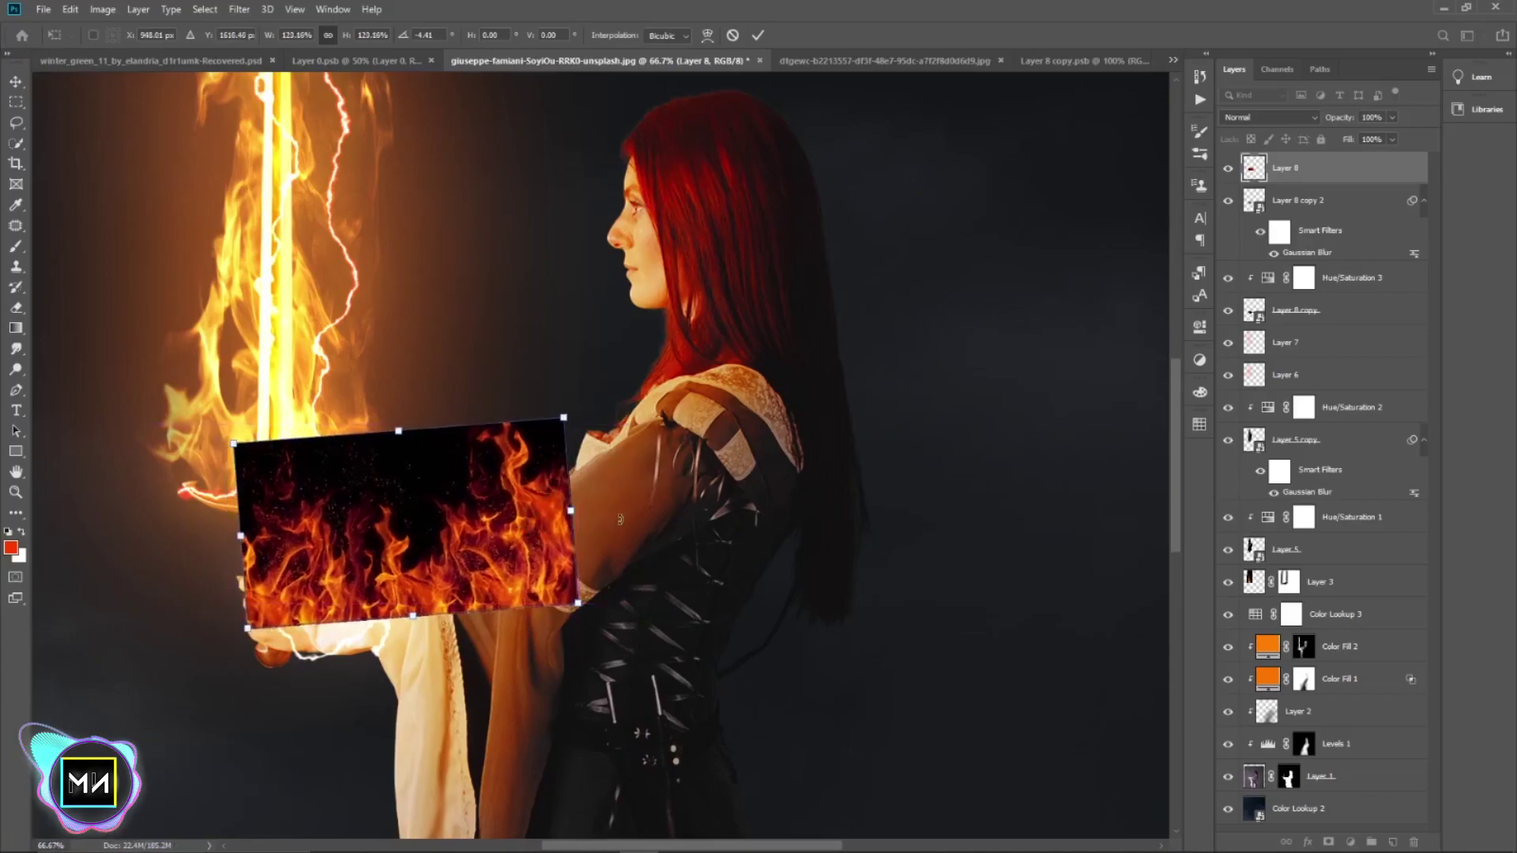
{"action": "key", "text": "Escape"}
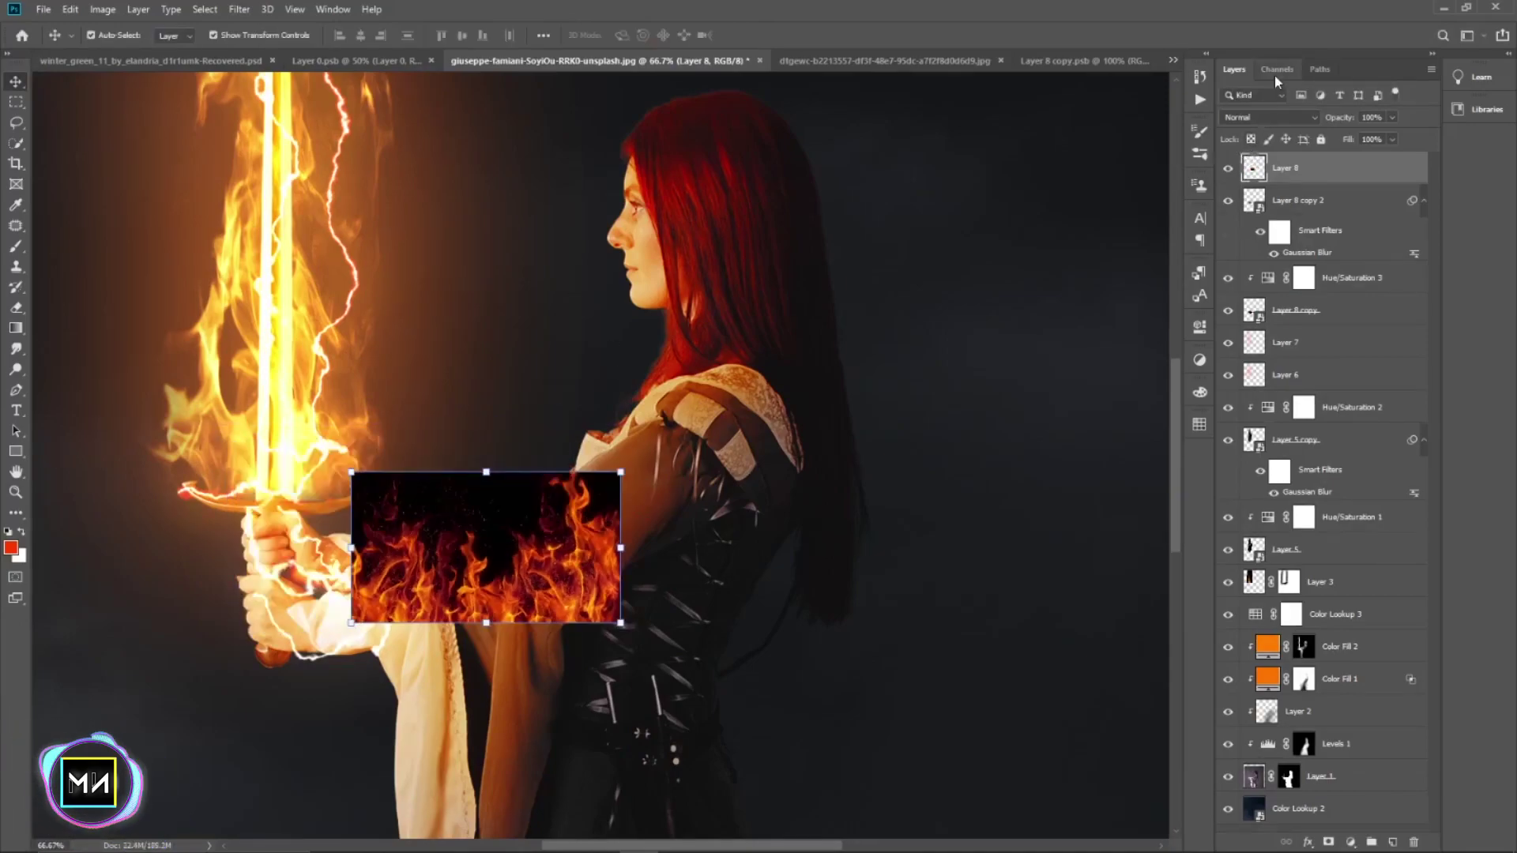
- Blend the fire layer in Linear Dodge (Add) so its black background drops out
{"action": "key", "text": "a"}
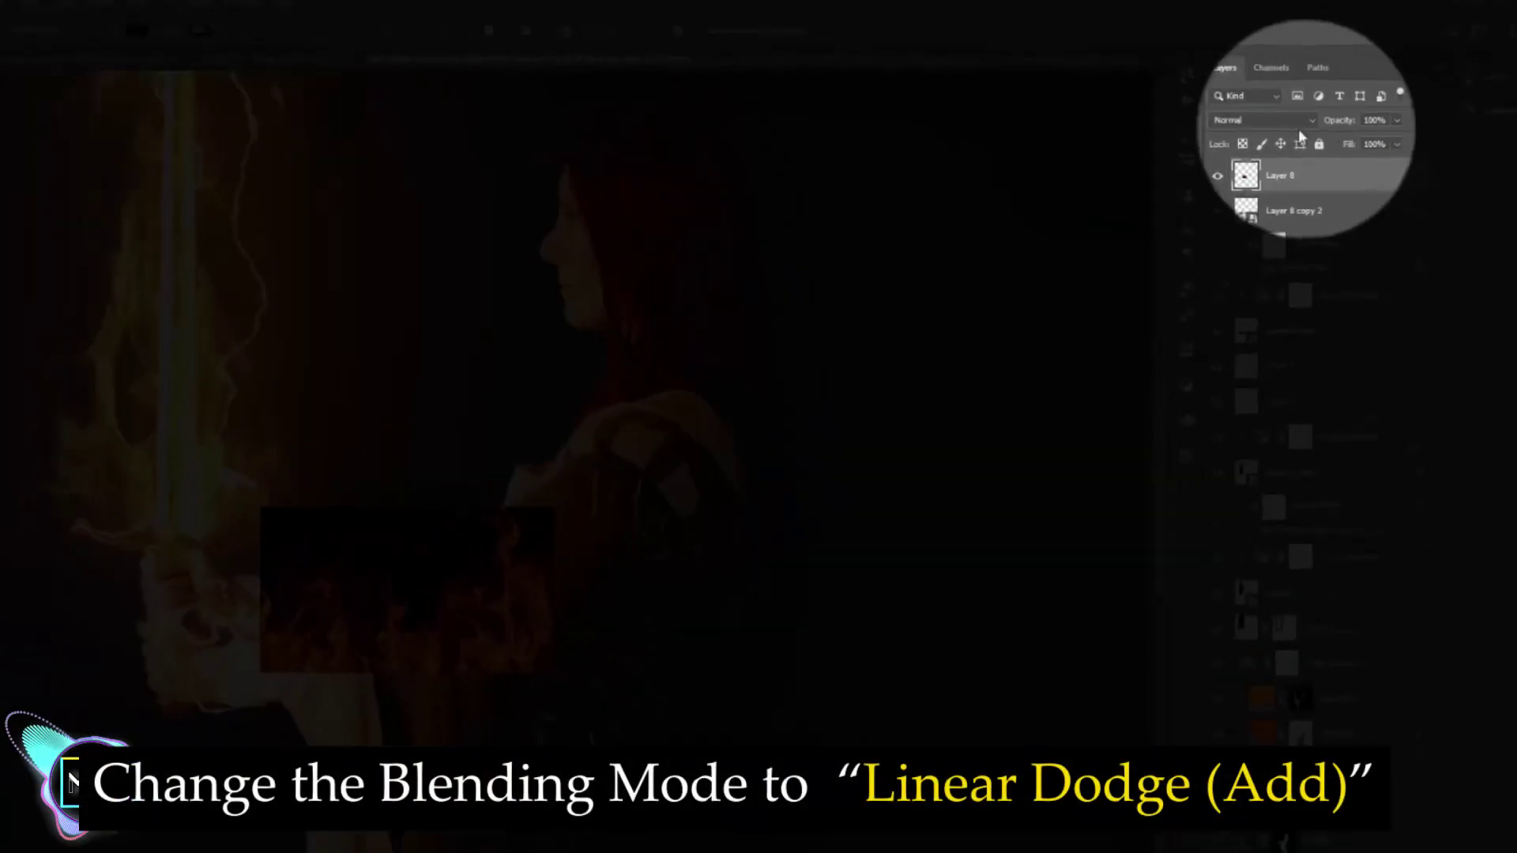
{"action": "left_click", "coordinate": [1240, 129]}
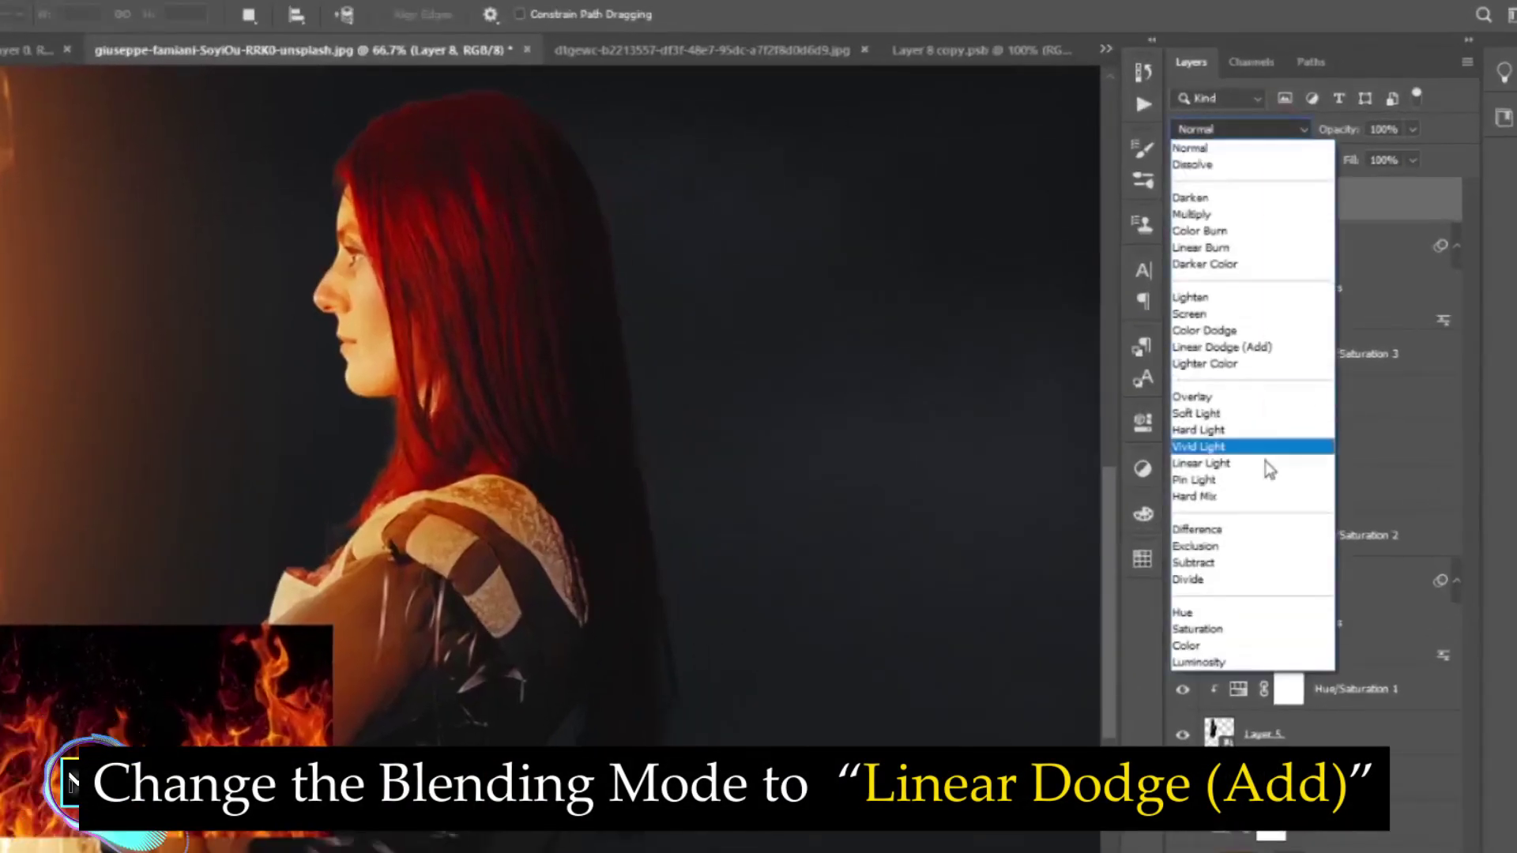
{"action": "left_click", "coordinate": [1257, 342]}
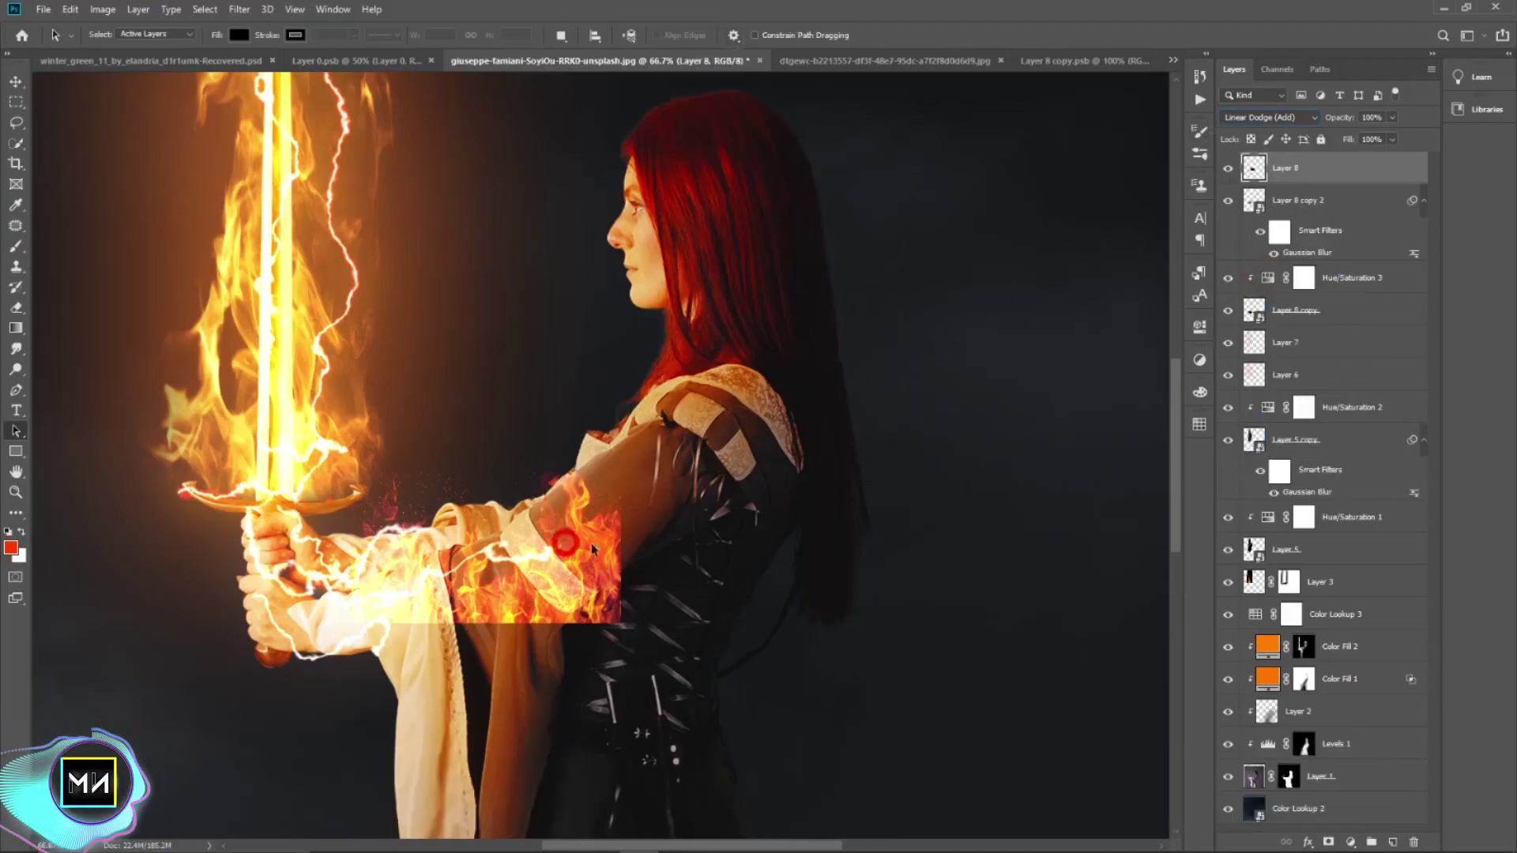
{"action": "key", "text": "v"}
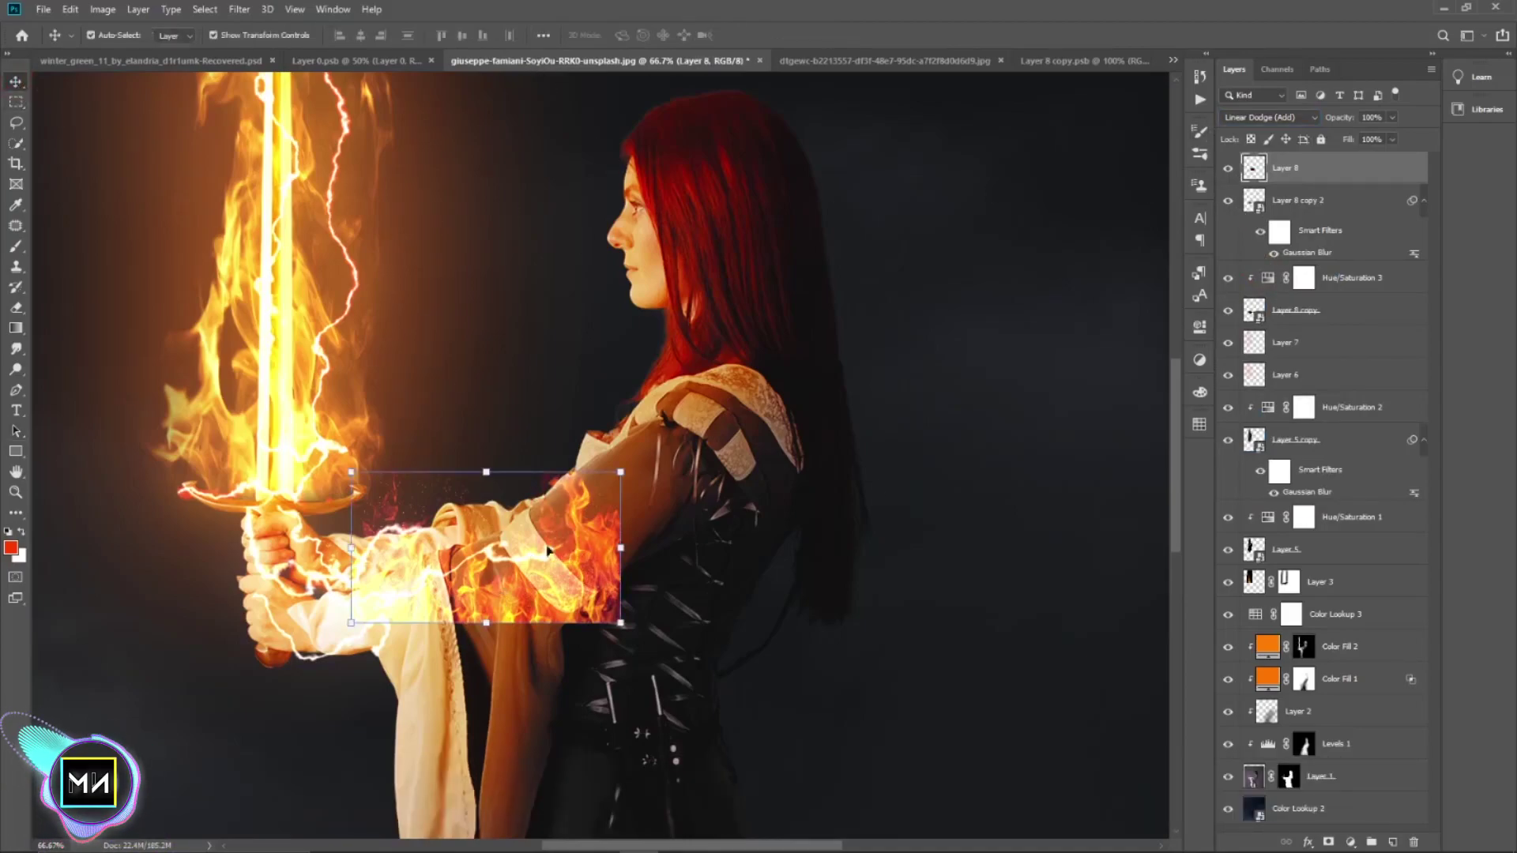
{"action": "key", "text": "ctrl+t"}
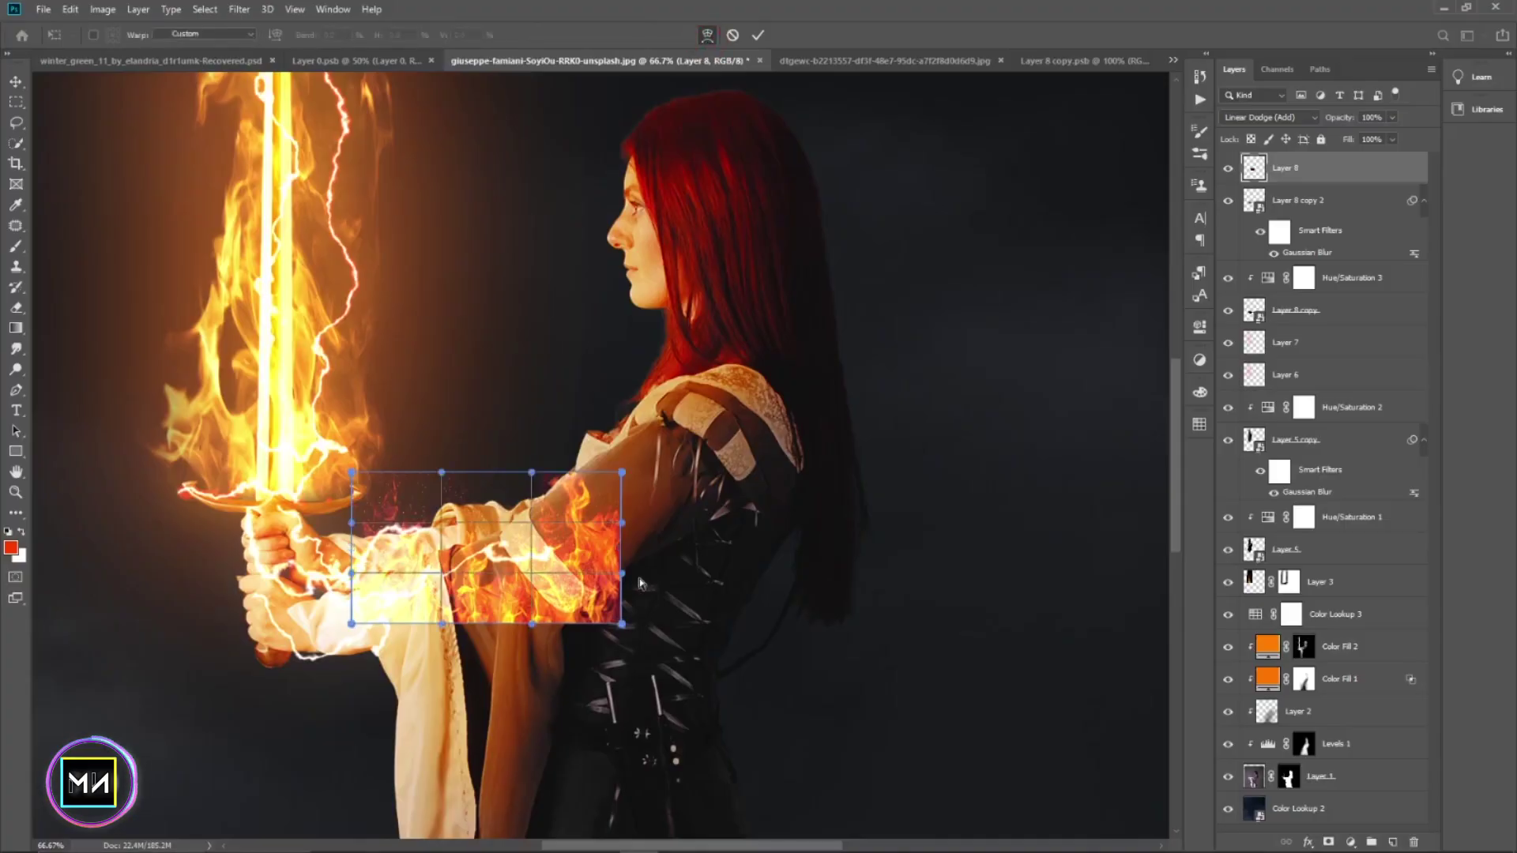
- Move, shrink and tilt the fire along the forearm over the hand
{"action": "mouse_move", "coordinate": [583, 567]}
{"action": "left_mouse_down"}
{"action": "mouse_move", "coordinate": [560, 528]}
{"action": "mouse_move", "coordinate": [415, 579]}
{"action": "left_mouse_up"}
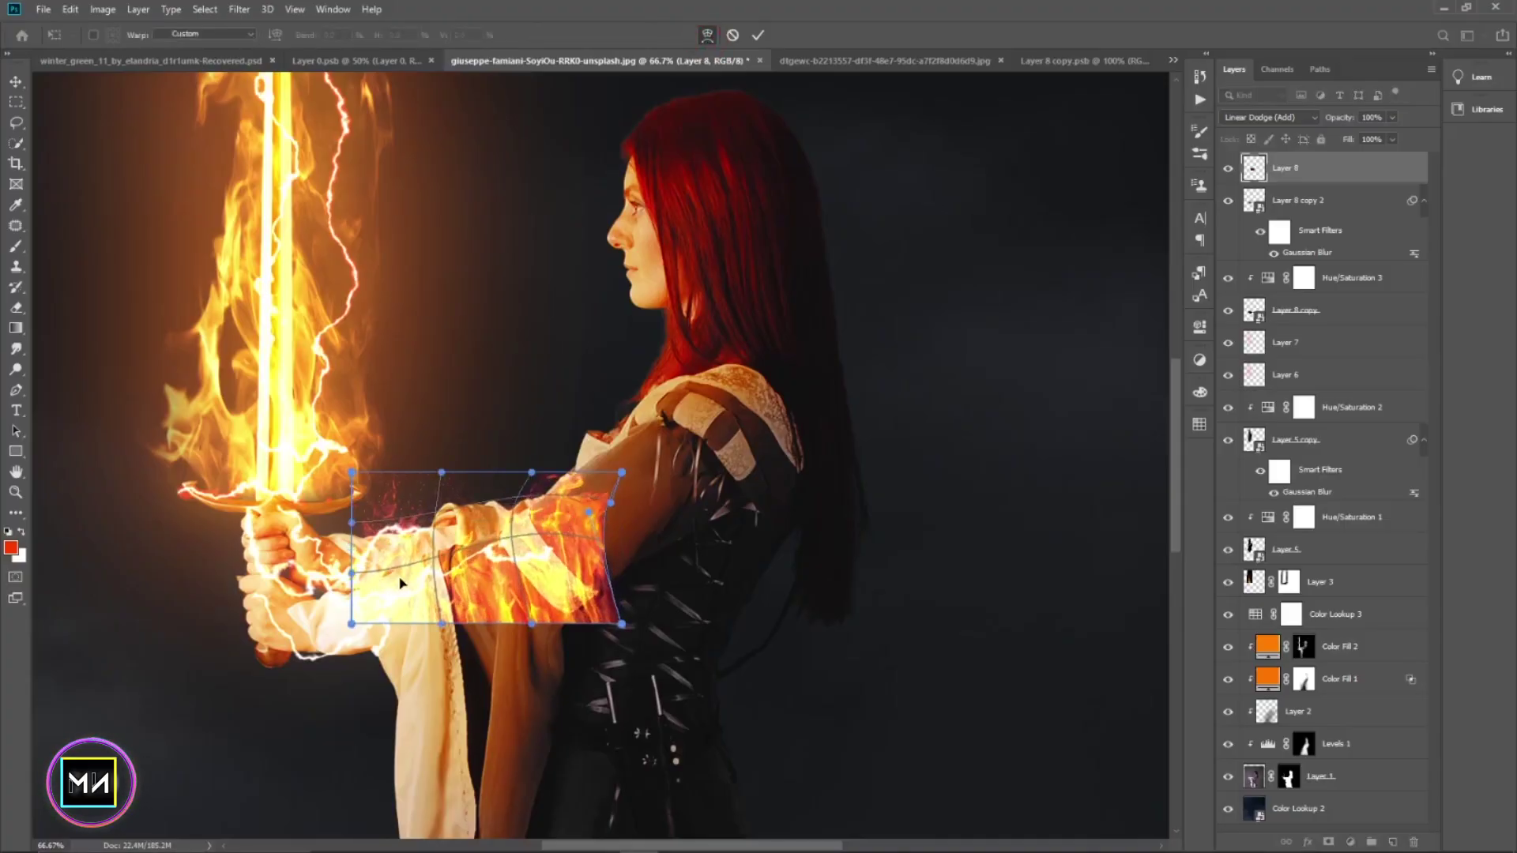
{"action": "key", "text": "ctrl+z"}
{"action": "left_click", "coordinate": [14, 85]}
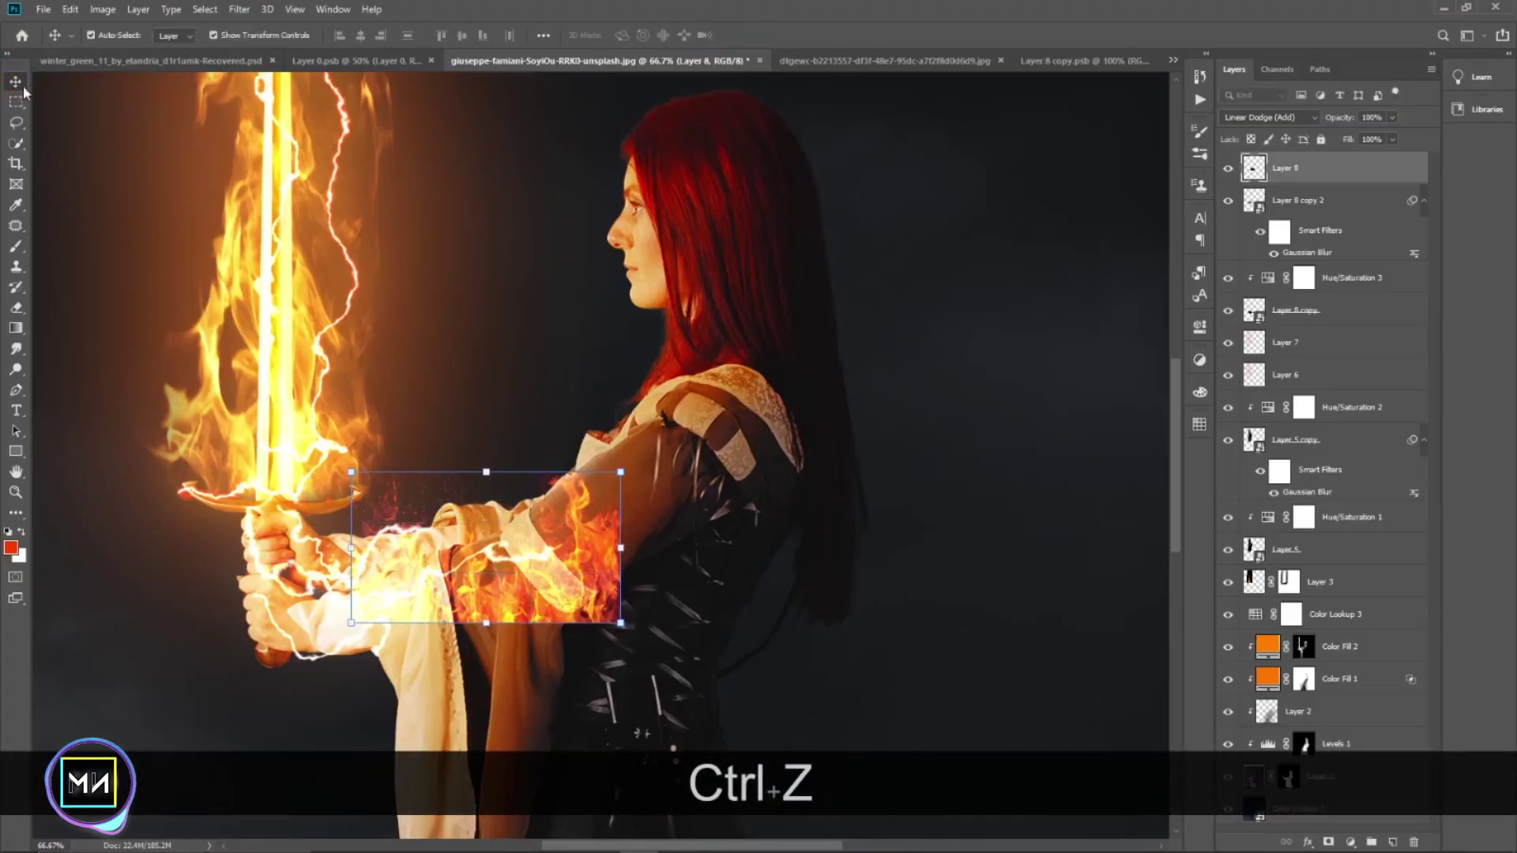
{"action": "mouse_move", "coordinate": [632, 622]}
{"action": "left_mouse_down"}
{"action": "mouse_move", "coordinate": [521, 602]}
{"action": "mouse_move", "coordinate": [602, 600]}
{"action": "mouse_move", "coordinate": [589, 587]}
{"action": "mouse_move", "coordinate": [620, 574]}
{"action": "left_mouse_up"}
{"action": "mouse_move", "coordinate": [399, 523]}
{"action": "left_mouse_down"}
{"action": "mouse_move", "coordinate": [420, 526]}
{"action": "mouse_move", "coordinate": [375, 620]}
{"action": "left_mouse_up"}
- Warp the fire's mesh so its edges curve along the arm and over the hand
{"action": "left_click", "coordinate": [707, 35]}
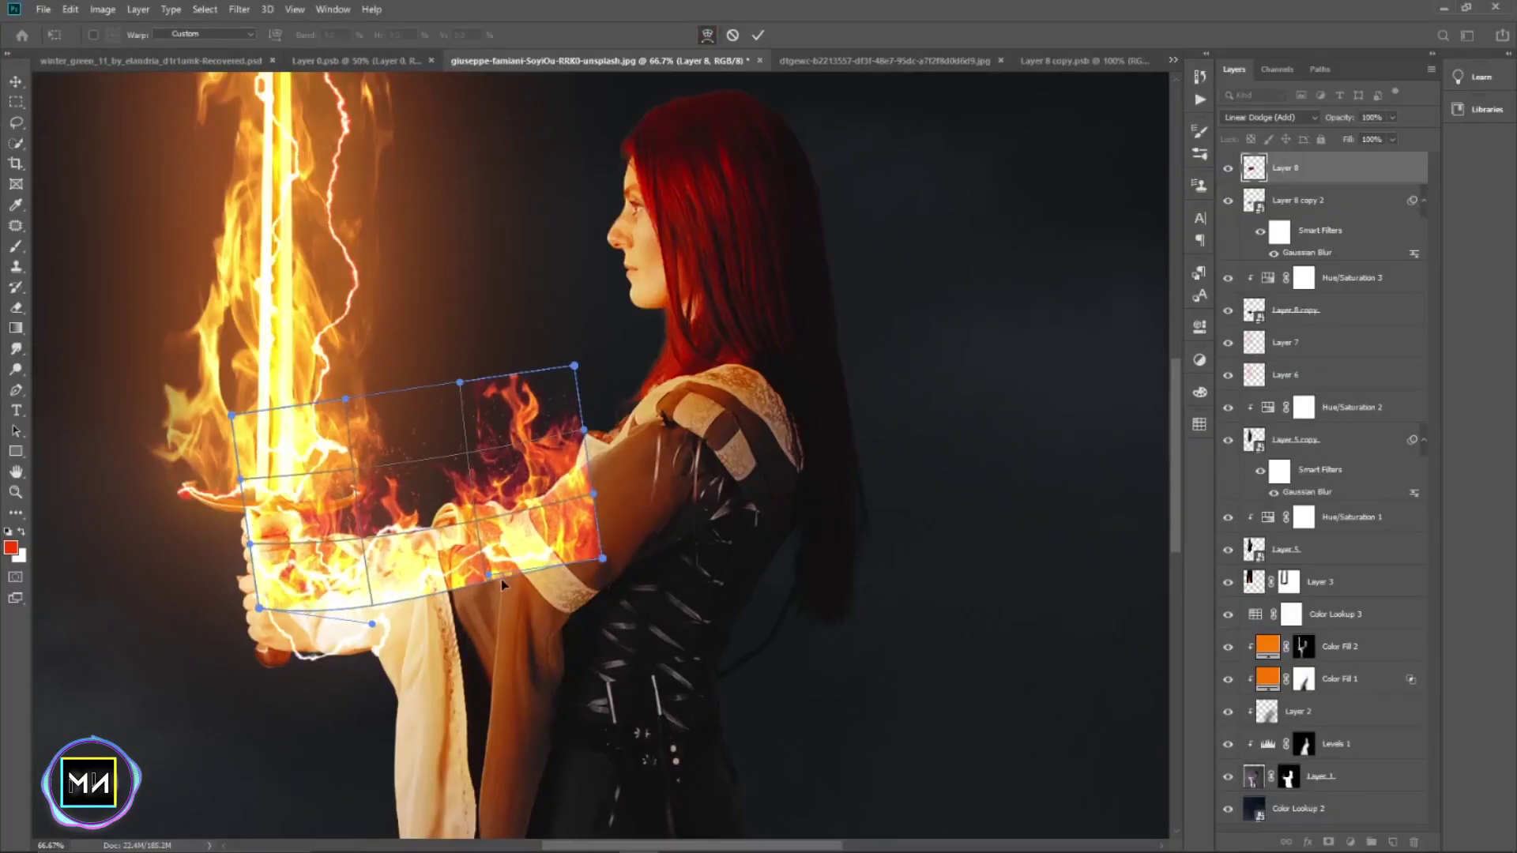
{"action": "left_click_drag", "start_coordinate": [501, 580], "coordinate": [501, 598]}
{"action": "left_click_drag", "start_coordinate": [604, 560], "coordinate": [584, 535]}
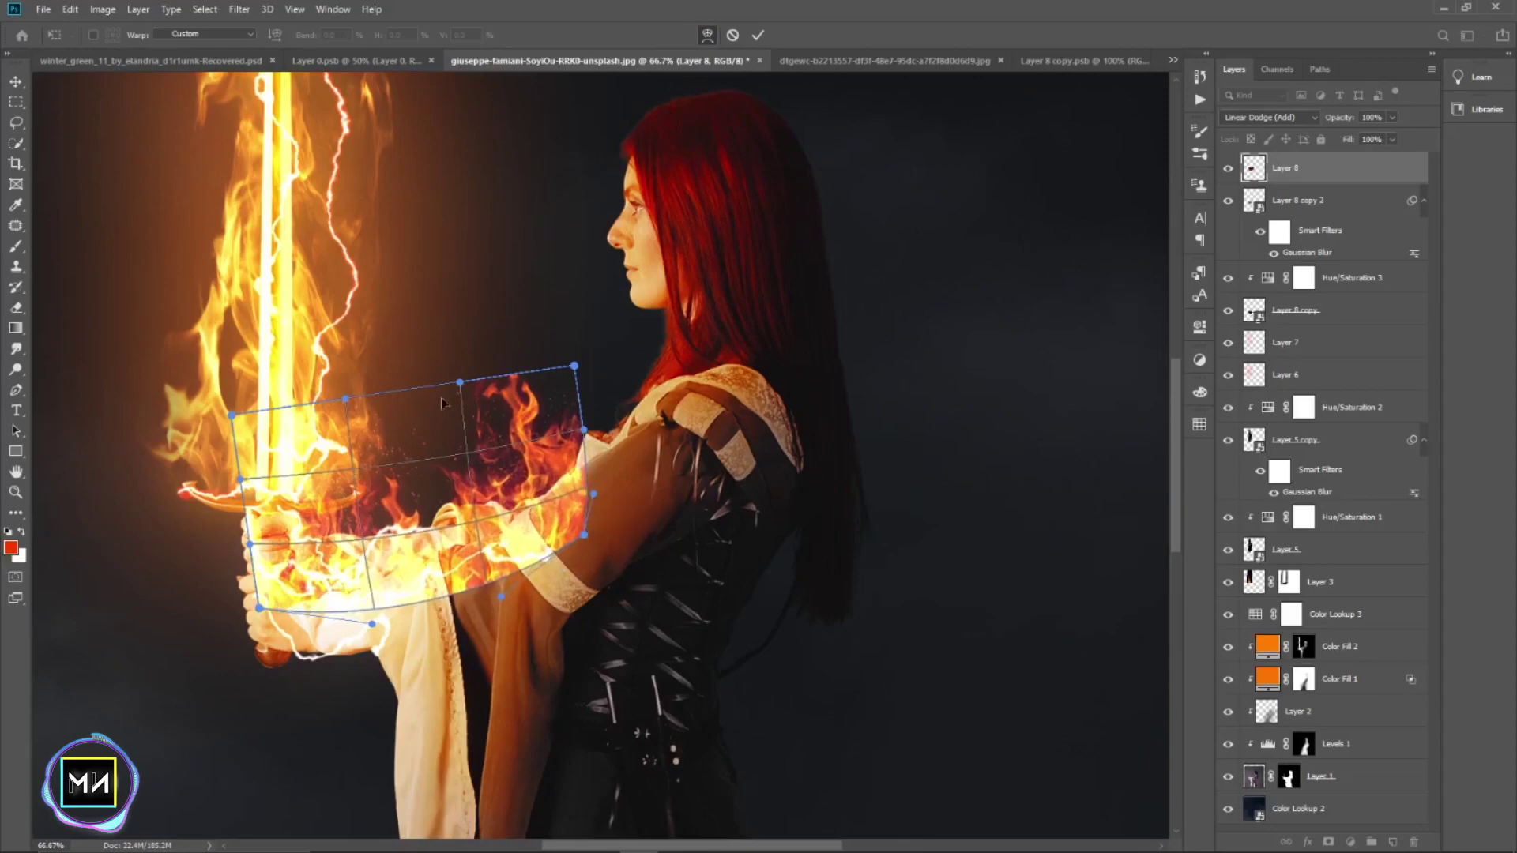
{"action": "left_click_drag", "start_coordinate": [440, 464], "coordinate": [458, 466]}
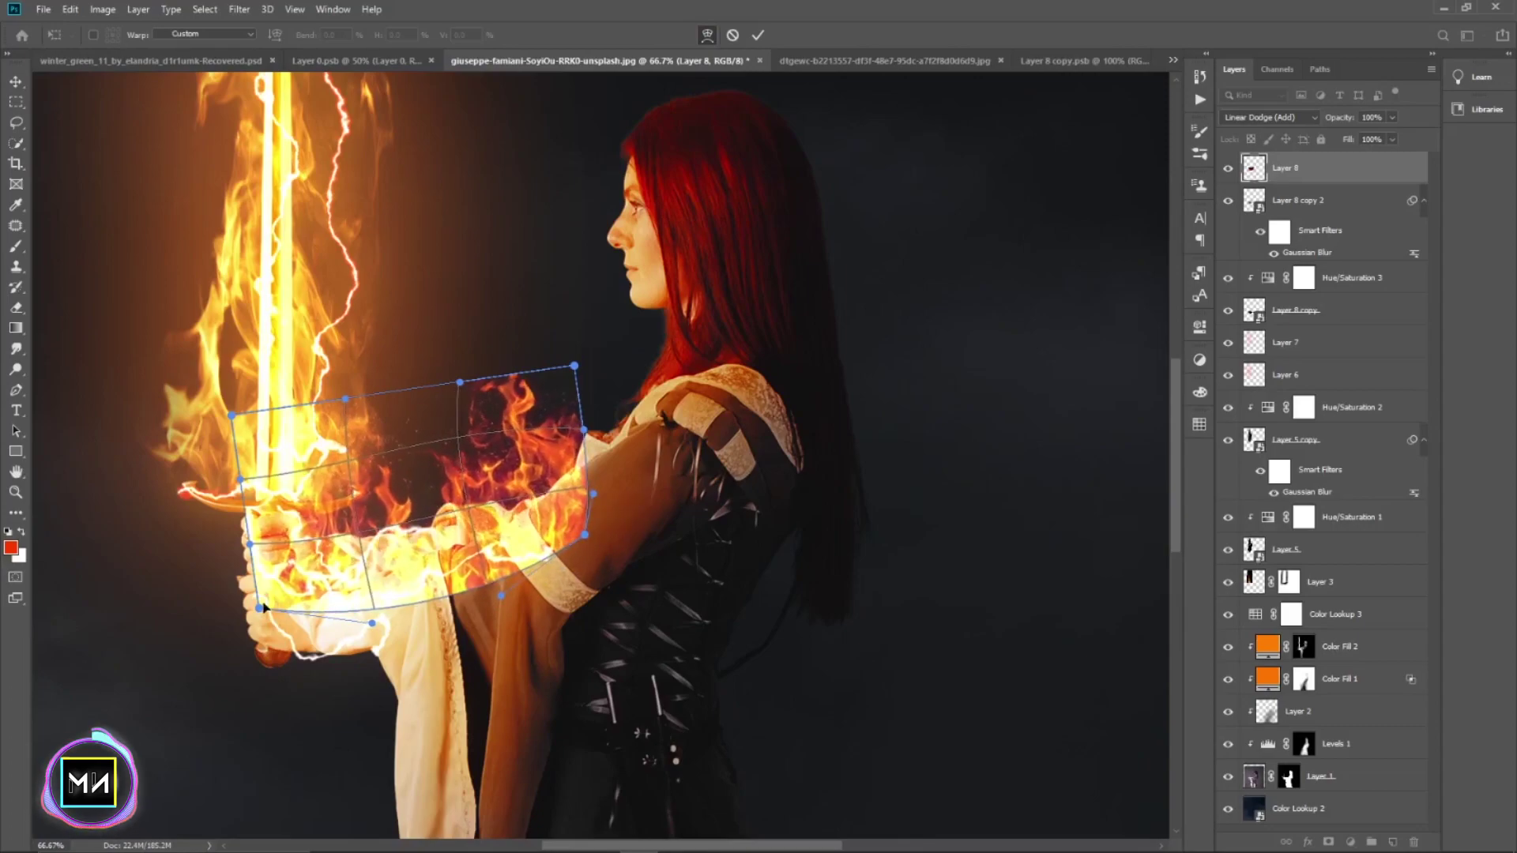
{"action": "mouse_move", "coordinate": [259, 608]}
{"action": "left_mouse_down"}
{"action": "mouse_move", "coordinate": [243, 630]}
{"action": "mouse_move", "coordinate": [261, 629]}
{"action": "left_mouse_up"}
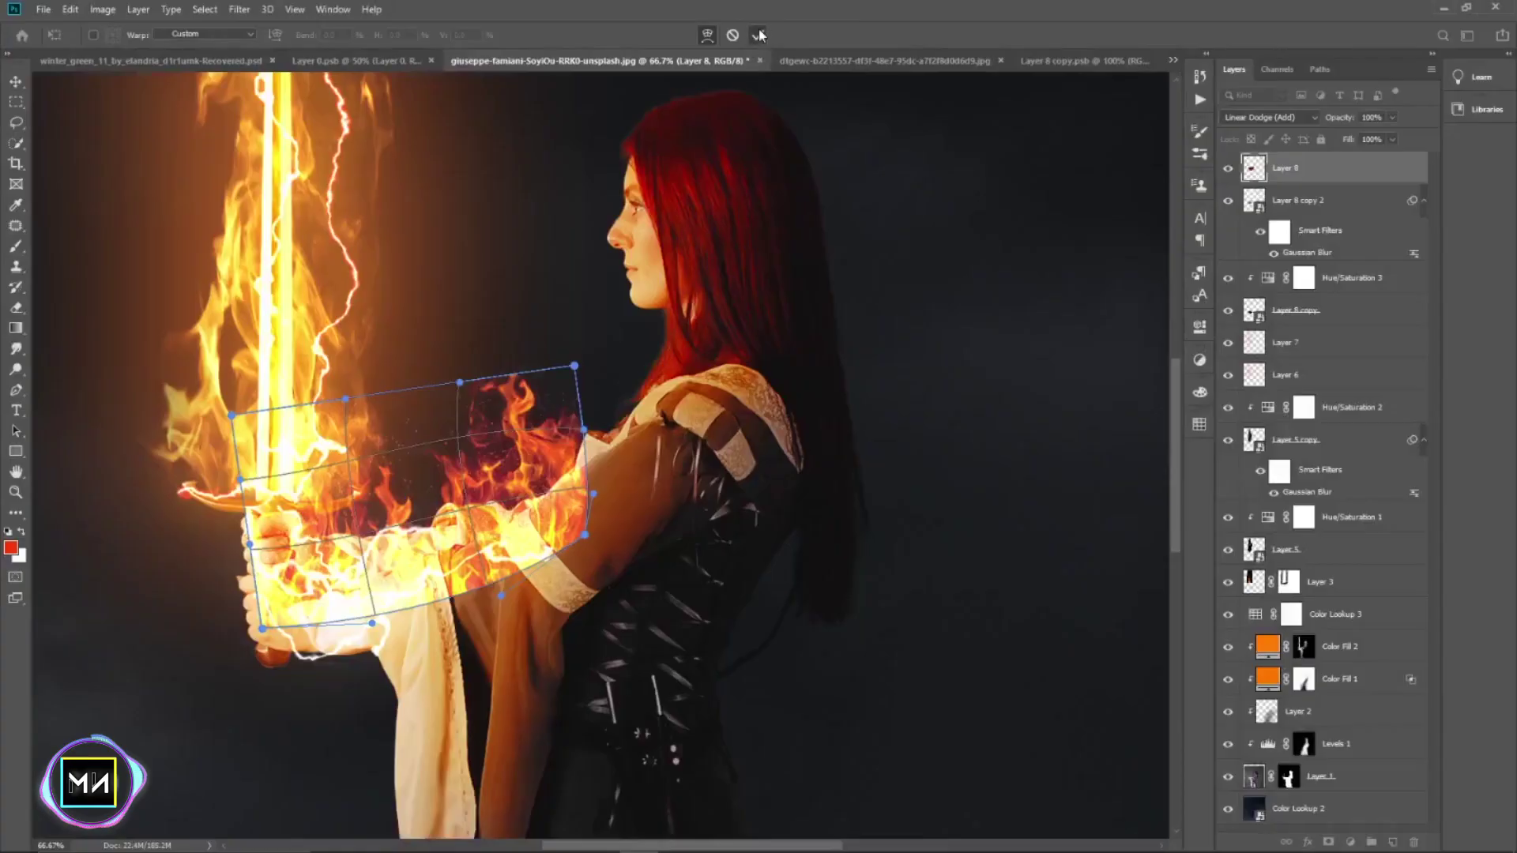
- Commit the warp, add a layer mask to the fire, and mask black near the elbow
{"action": "left_click", "coordinate": [757, 34]}
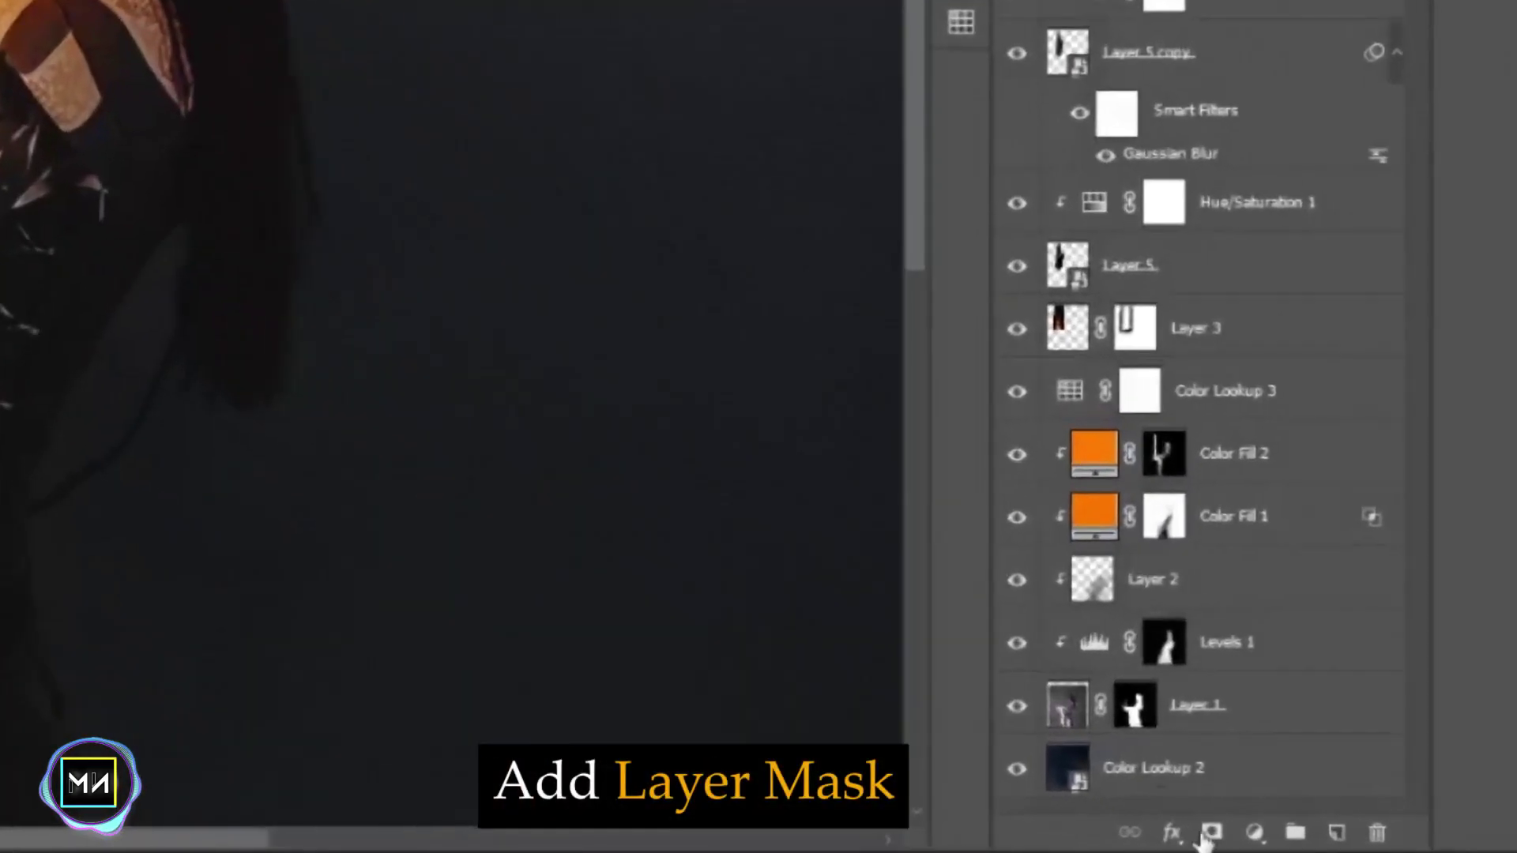
{"action": "left_click", "coordinate": [1211, 832]}
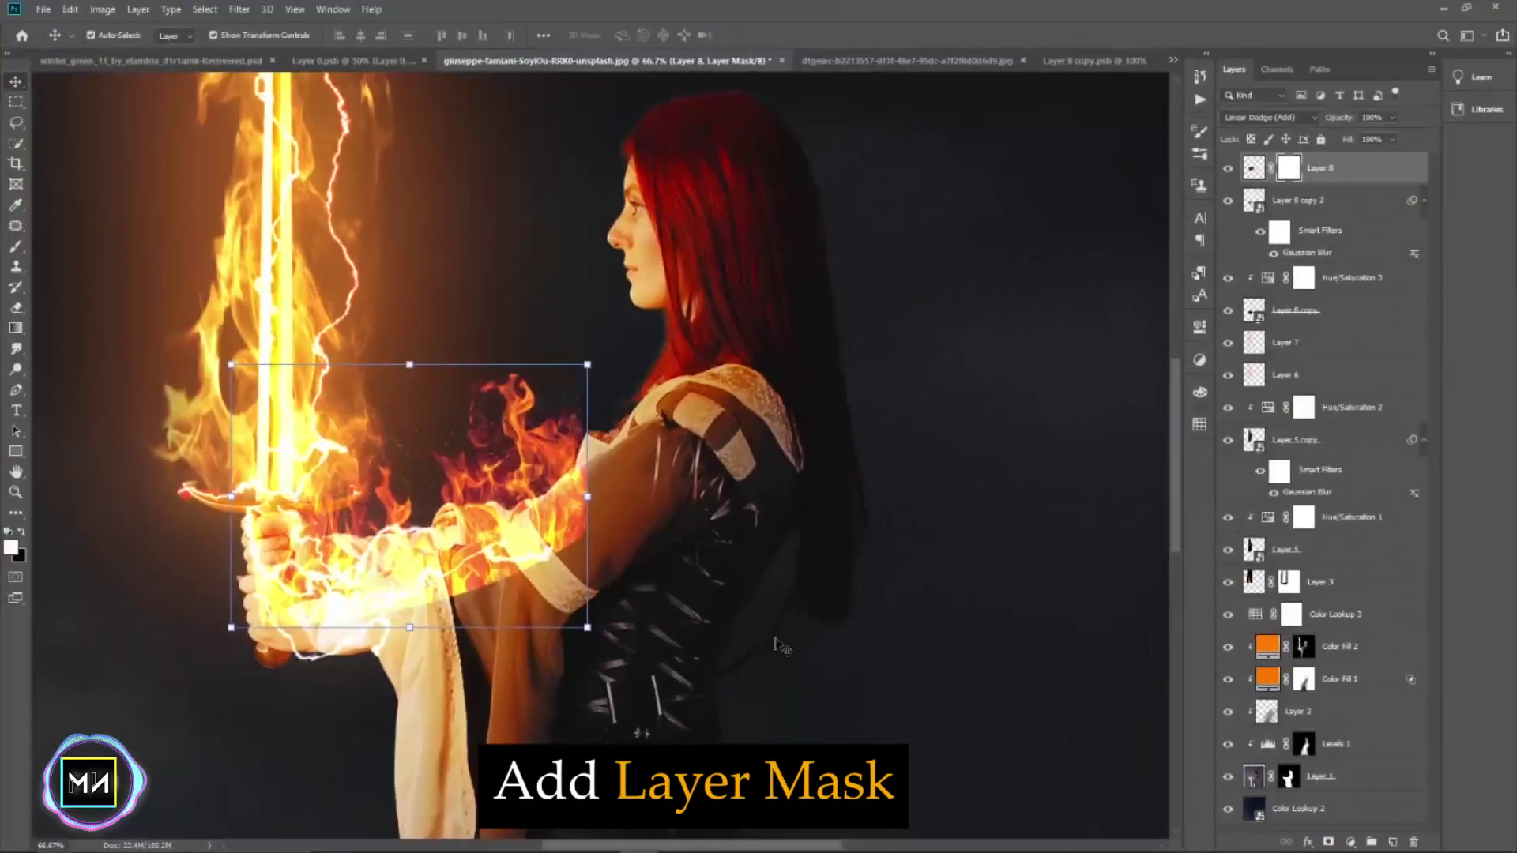
{"action": "key", "text": "b"}
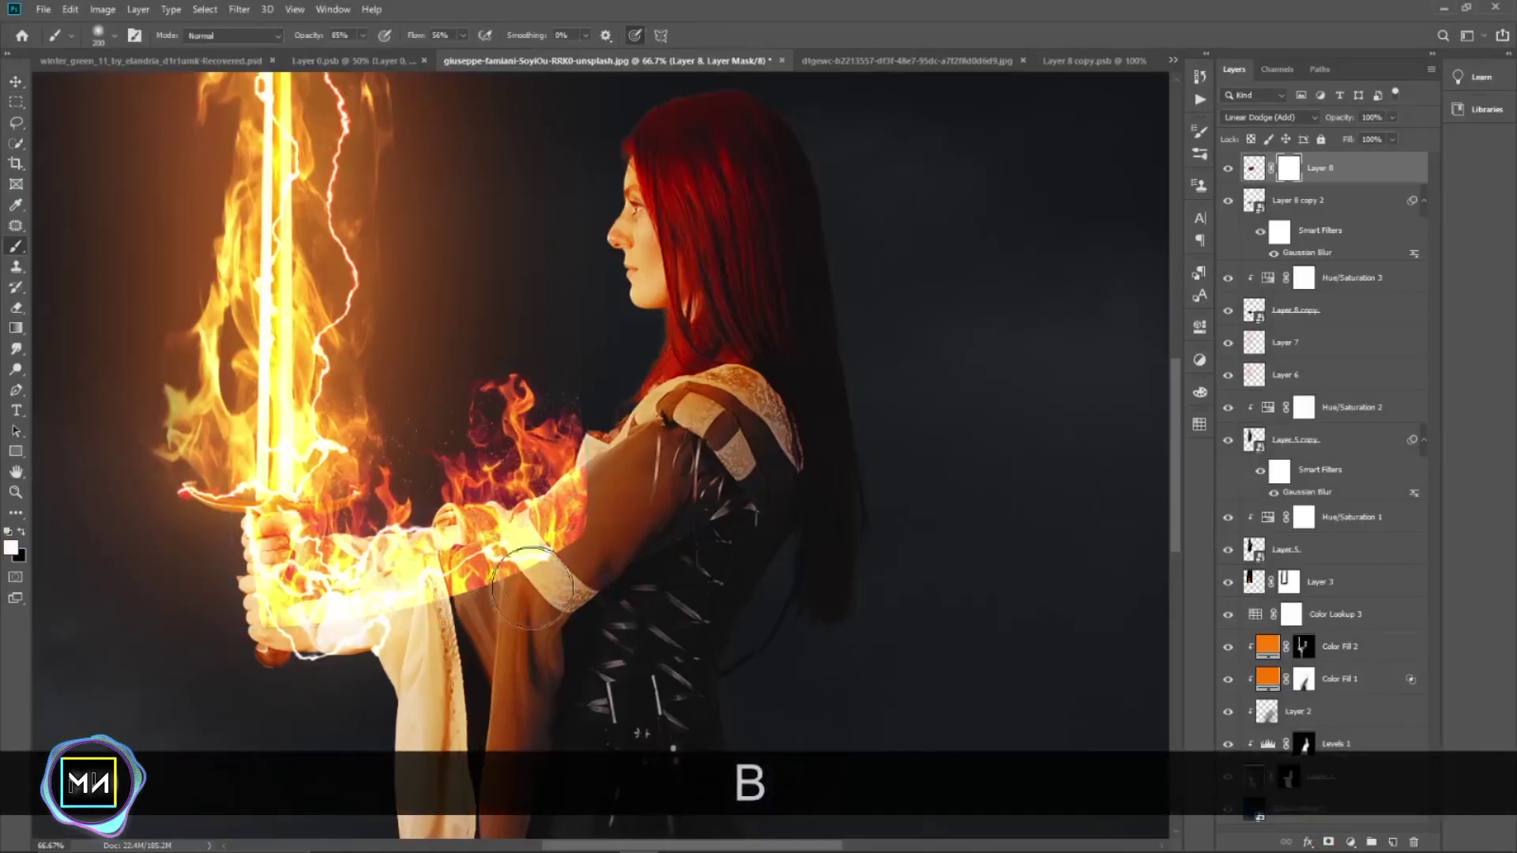
{"action": "key", "text": "x"}
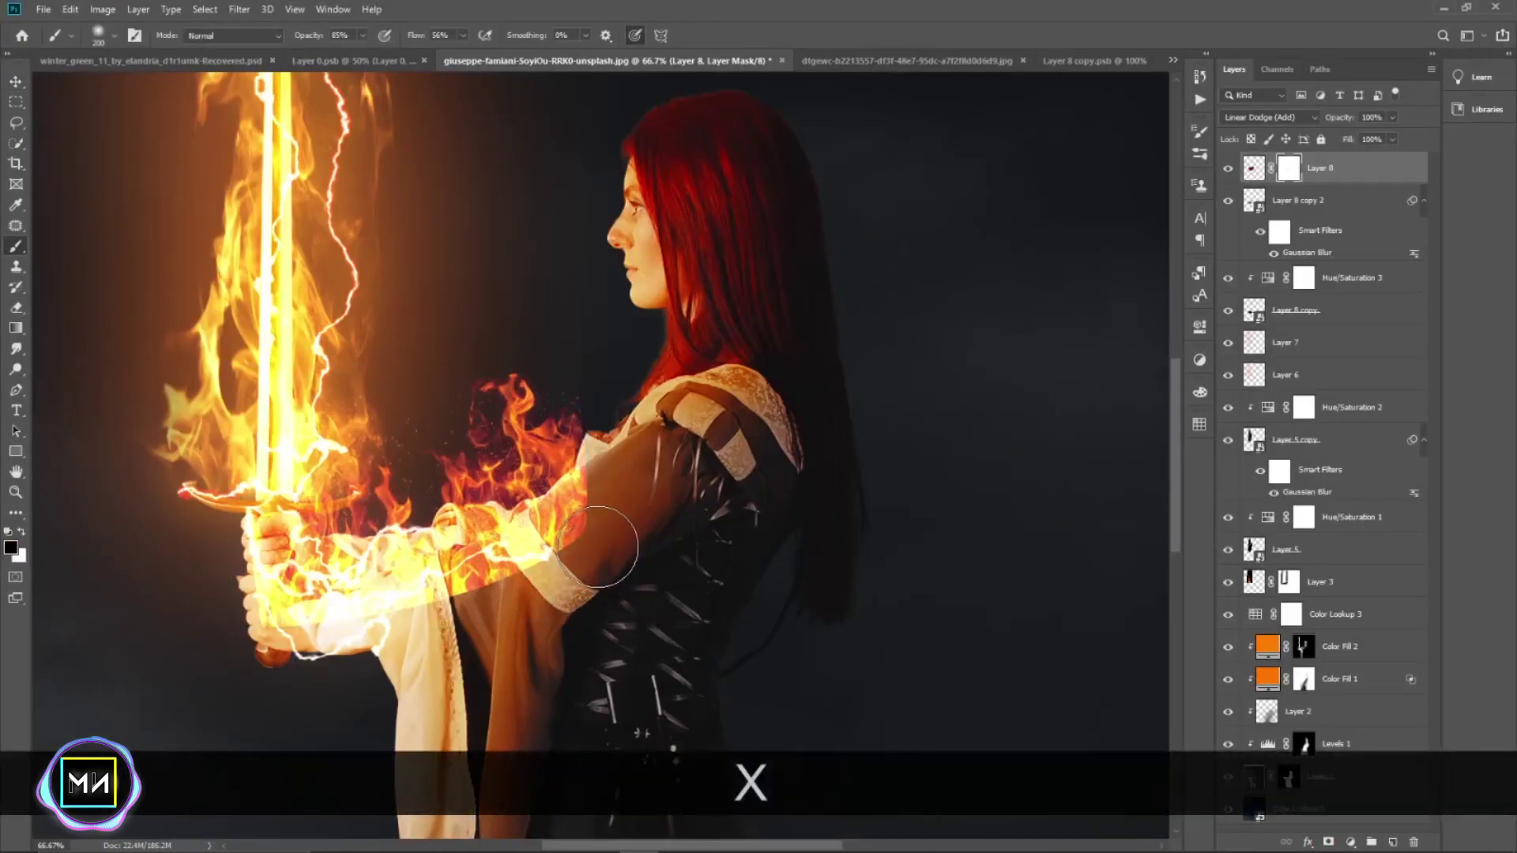
{"action": "left_click_drag", "start_coordinate": [596, 547], "coordinate": [561, 553]}
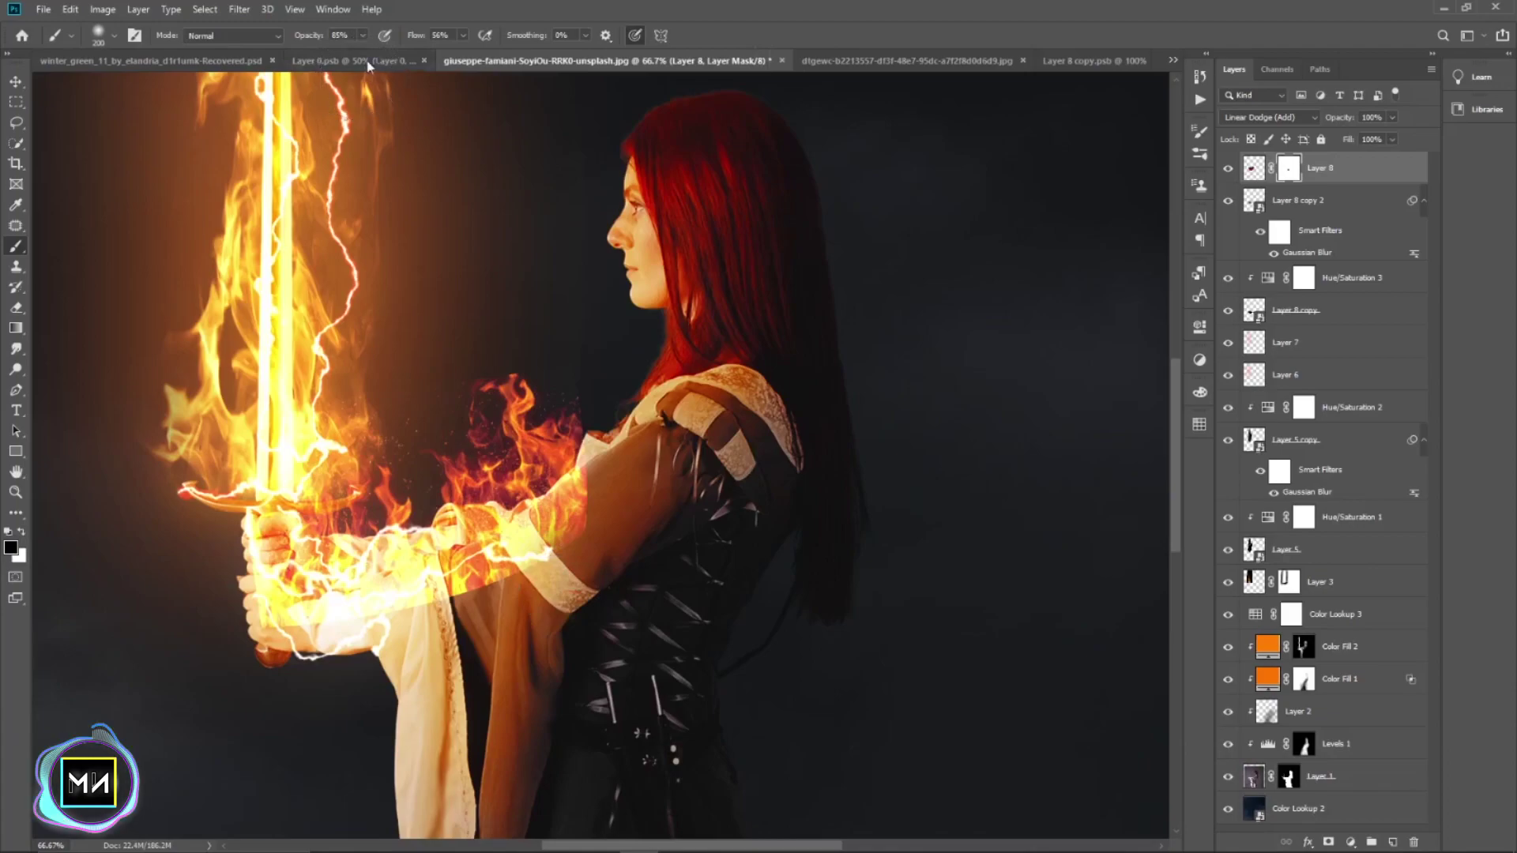
- At 10% brush opacity, fade the flames over the elbow, shoulder, hand and sleeve
{"action": "left_click", "coordinate": [361, 36]}
{"action": "left_click", "coordinate": [514, 525]}
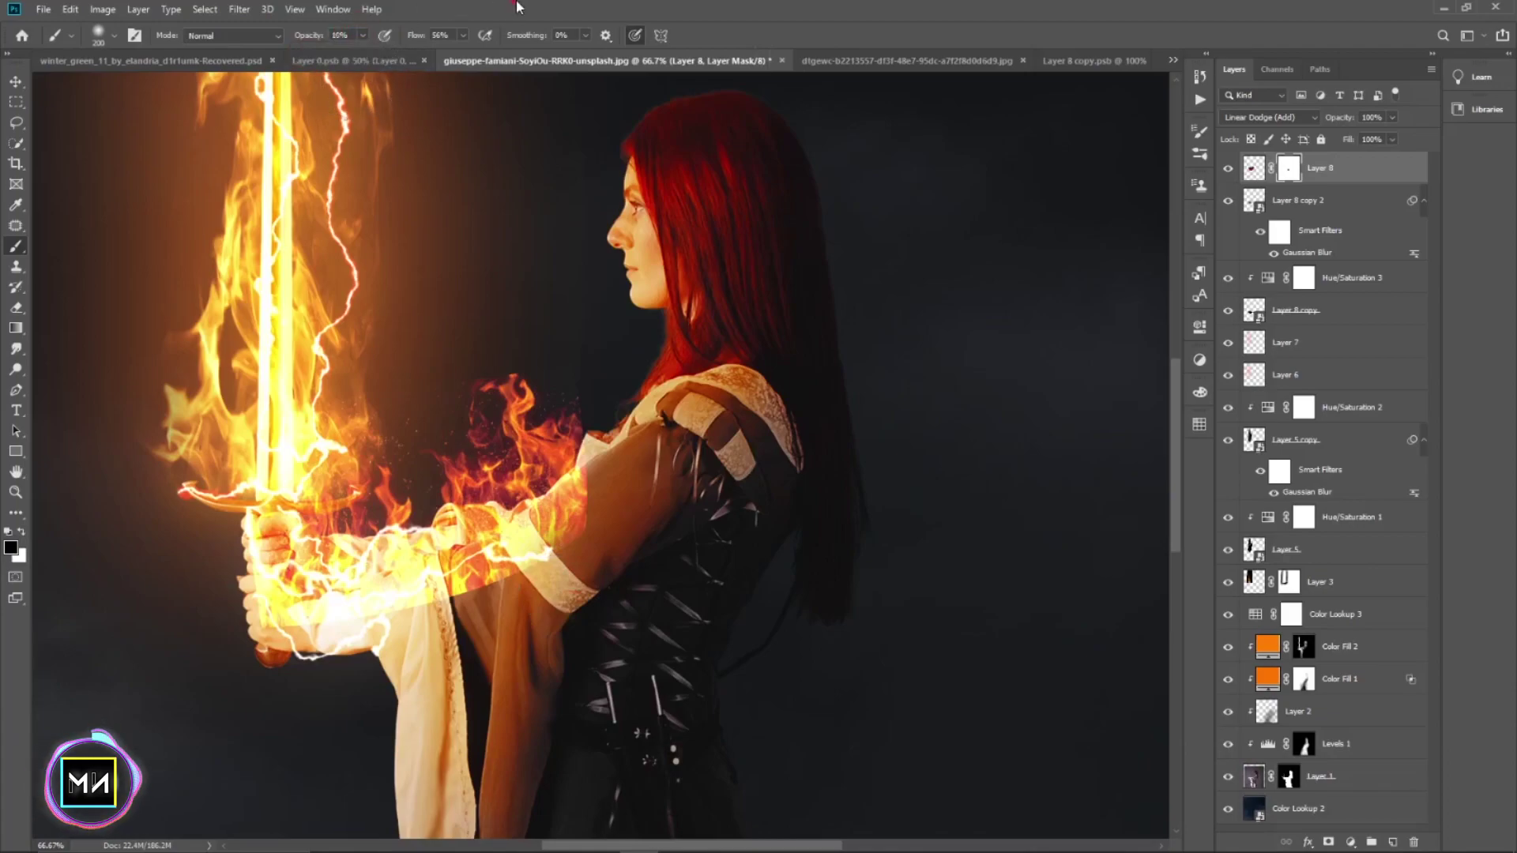
{"action": "left_click_drag", "start_coordinate": [583, 543], "coordinate": [553, 561]}
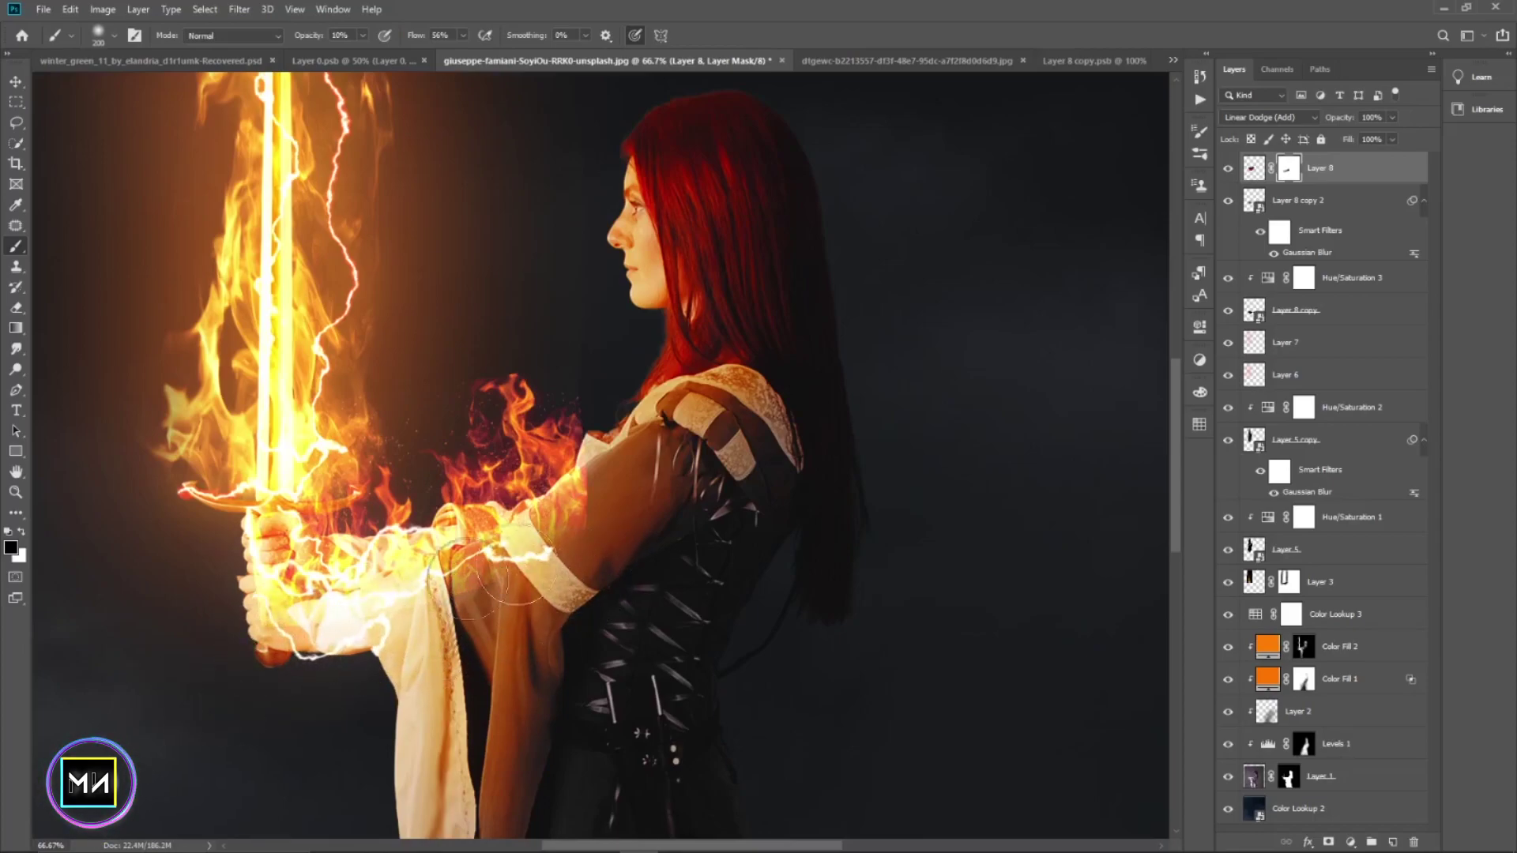
{"action": "left_click_drag", "start_coordinate": [560, 395], "coordinate": [605, 453]}
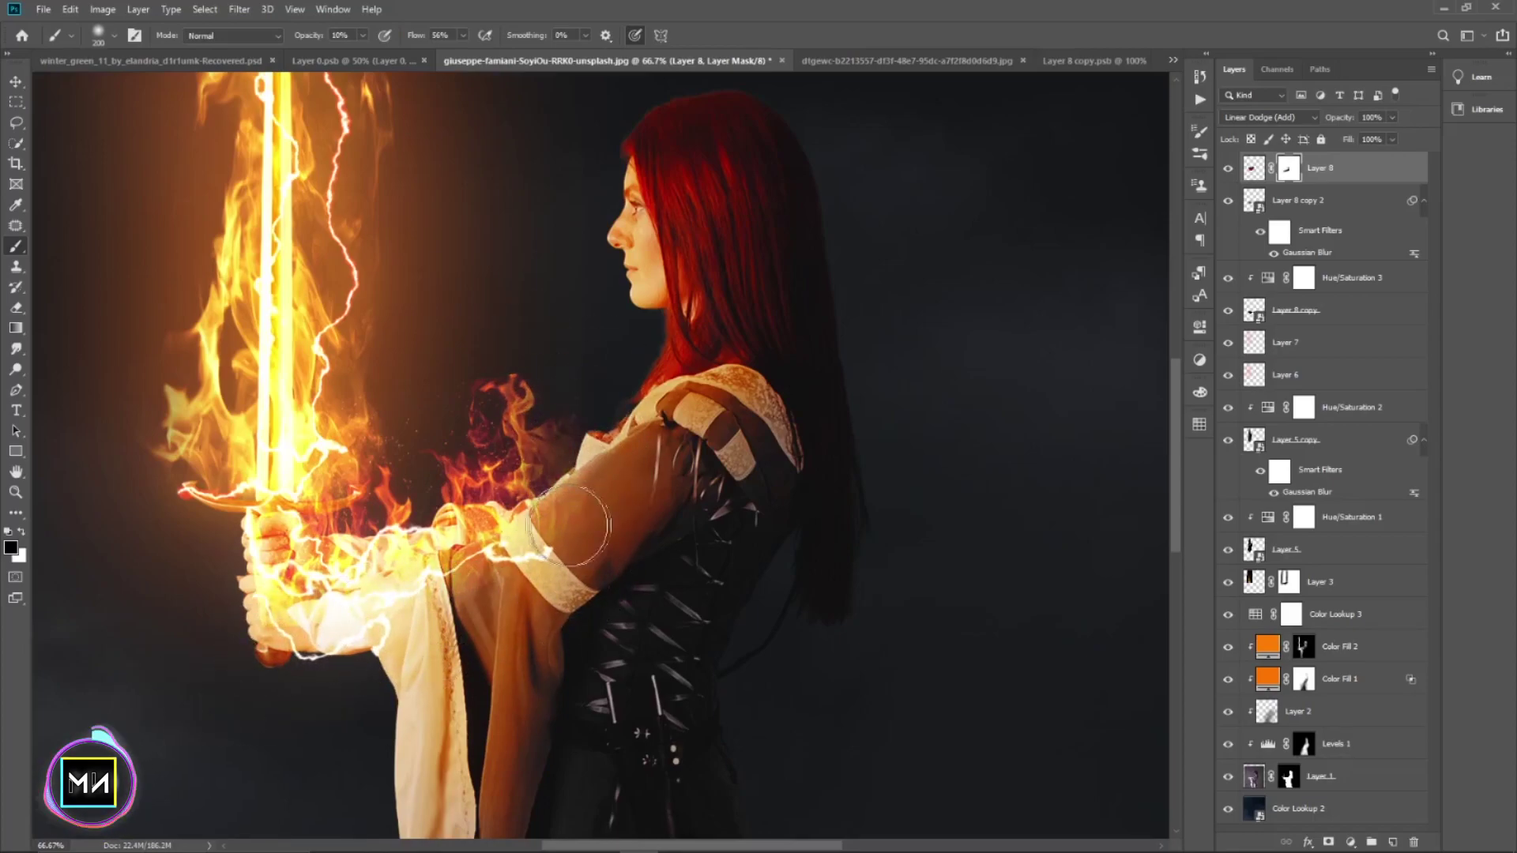
{"action": "mouse_move", "coordinate": [586, 328]}
{"action": "left_mouse_down"}
{"action": "mouse_move", "coordinate": [508, 406]}
{"action": "mouse_move", "coordinate": [576, 392]}
{"action": "mouse_move", "coordinate": [503, 373]}
{"action": "mouse_move", "coordinate": [549, 389]}
{"action": "left_mouse_up"}
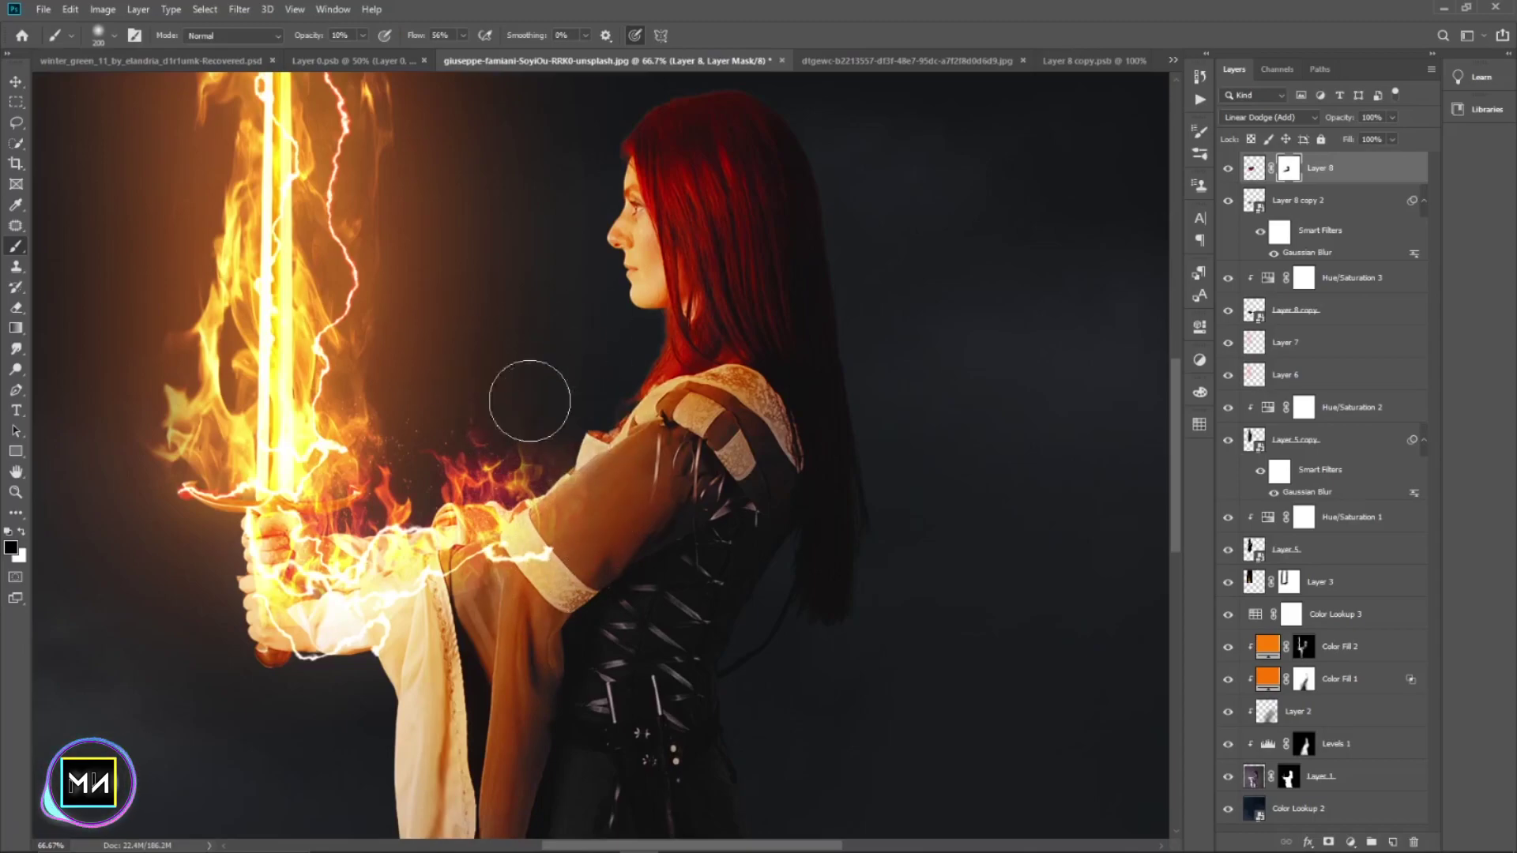
{"action": "mouse_move", "coordinate": [233, 694]}
{"action": "left_mouse_down"}
{"action": "mouse_move", "coordinate": [223, 519]}
{"action": "mouse_move", "coordinate": [353, 630]}
{"action": "mouse_move", "coordinate": [657, 534]}
{"action": "mouse_move", "coordinate": [581, 472]}
{"action": "left_mouse_up"}
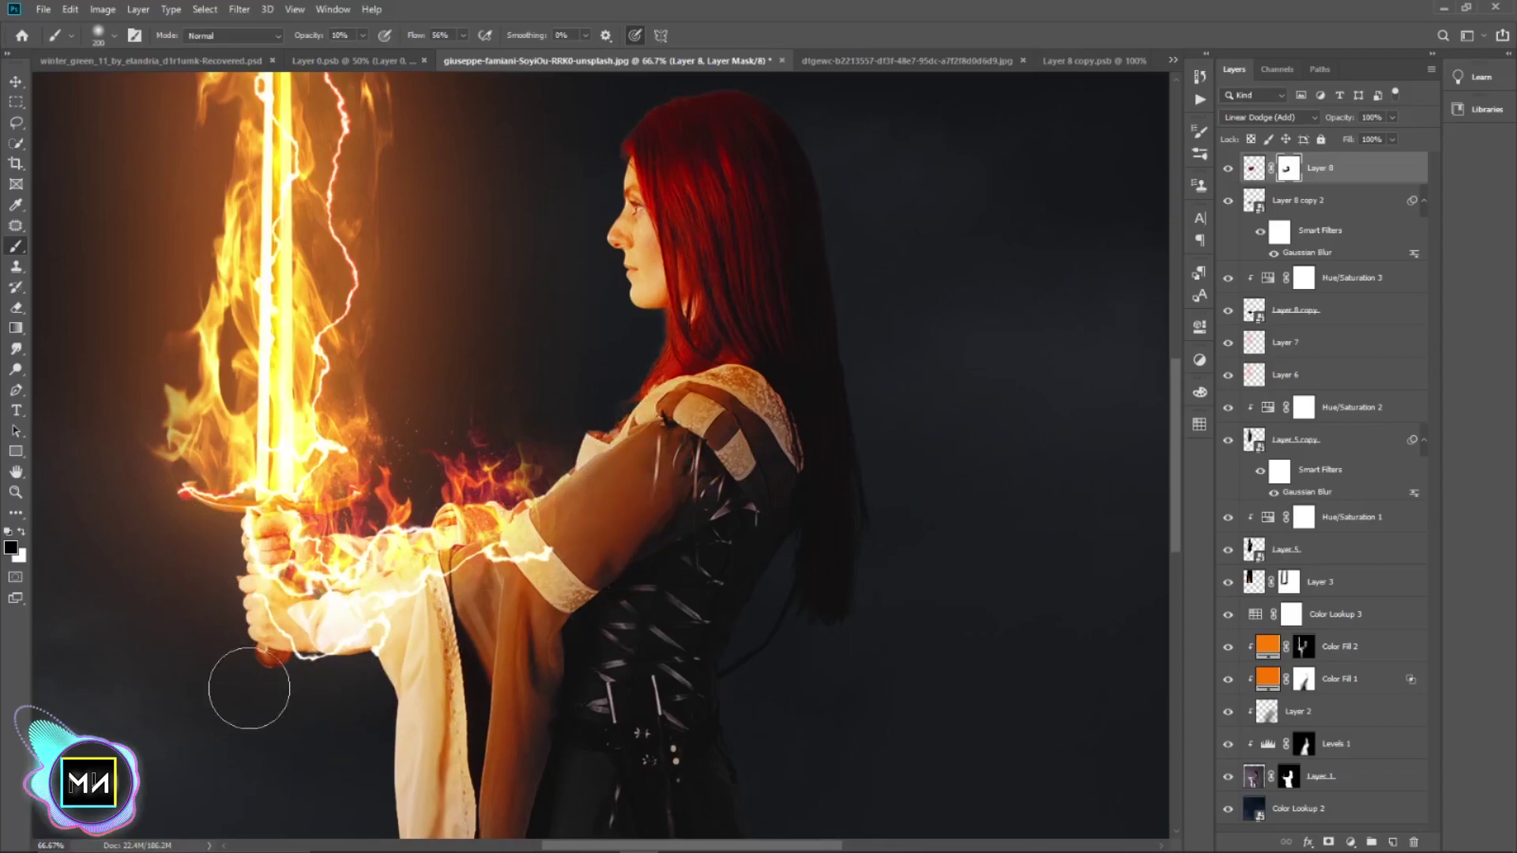
{"action": "scroll", "coordinate": [158, 790], "scroll_direction": "up", "scroll_amount": 2}
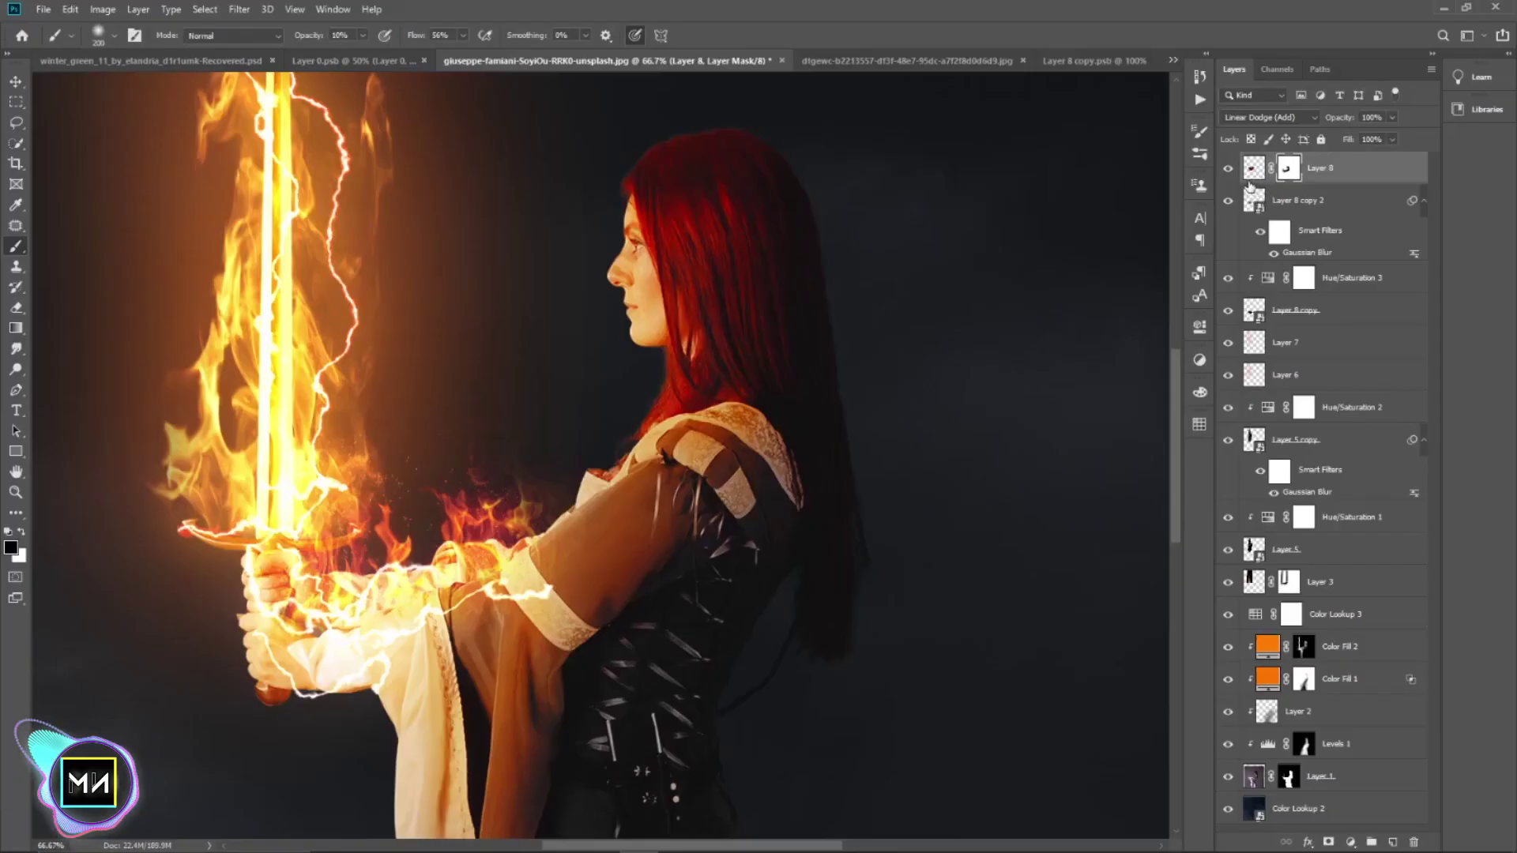
{"action": "left_click", "coordinate": [1228, 168]}
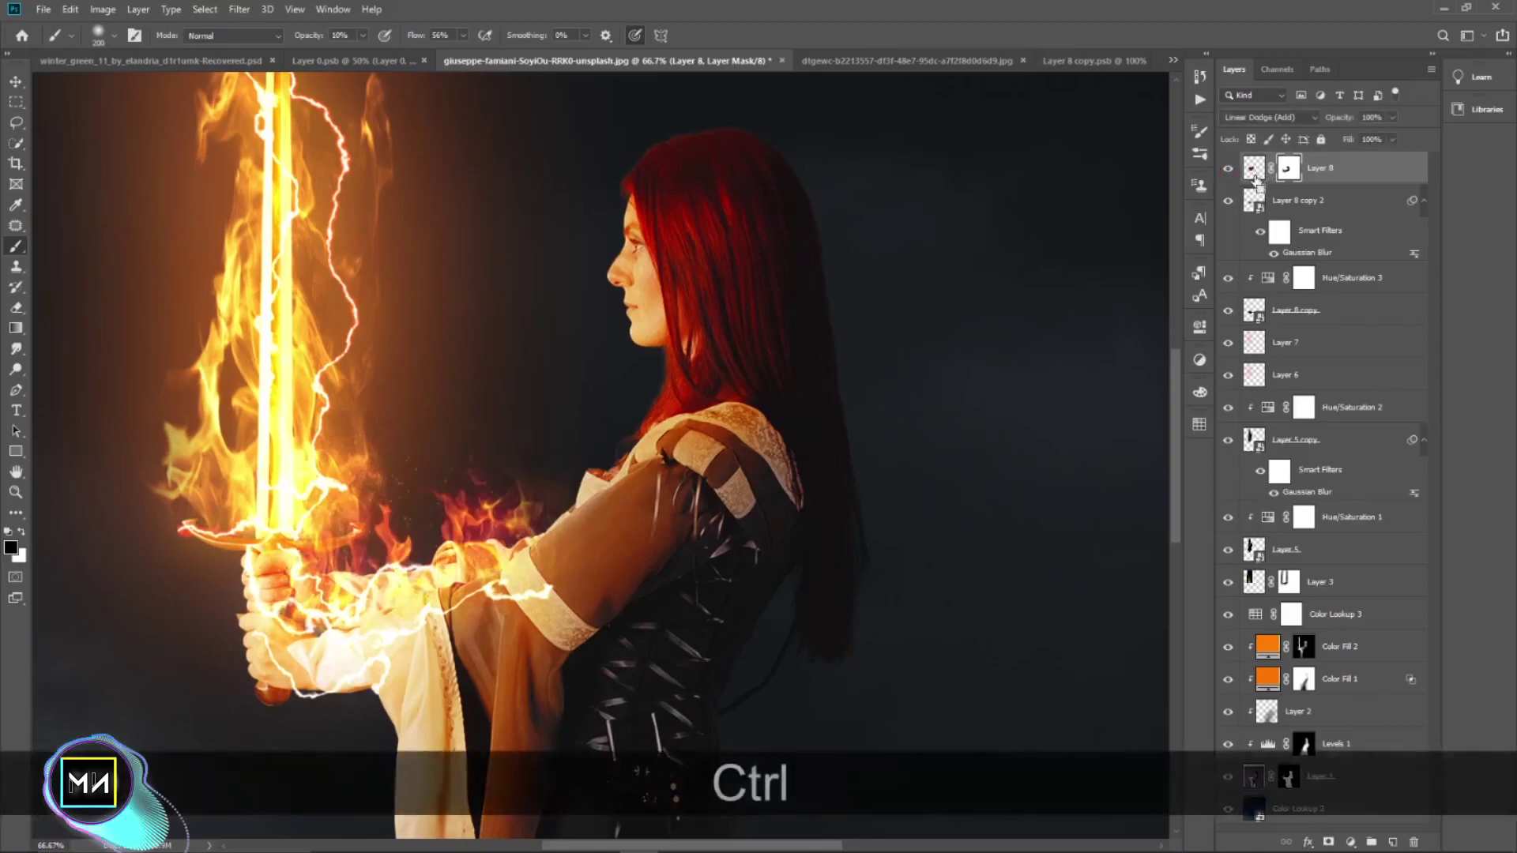
- Duplicate the Layer 8 forearm flames and preview a Gaussian Blur of about 39 pixels on the copy
{"action": "left_click", "coordinate": [1255, 170]}
{"action": "key", "text": "ctrl+j"}
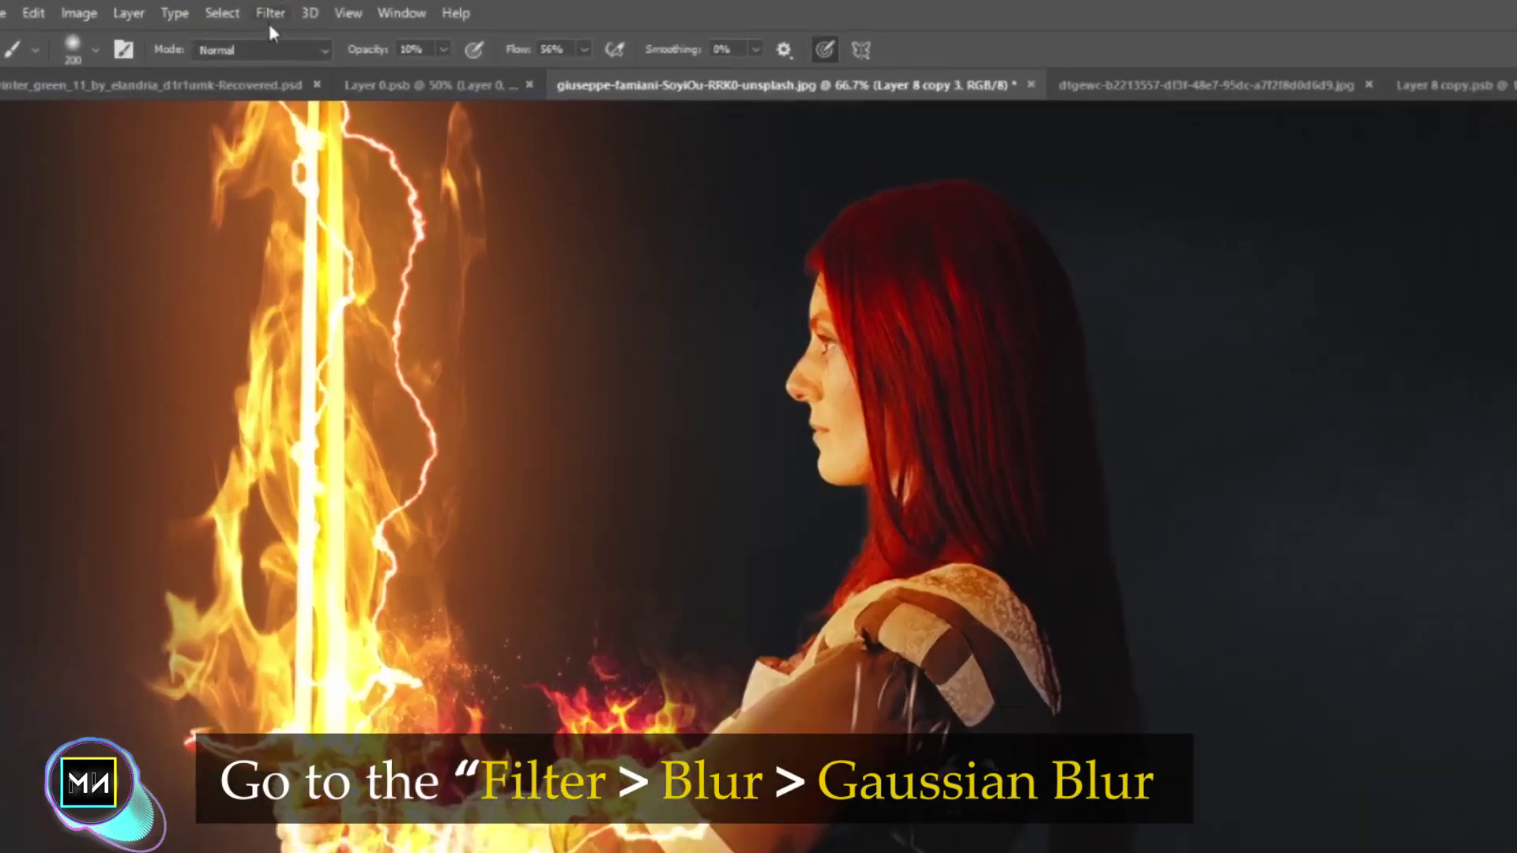
{"action": "left_click", "coordinate": [239, 10]}
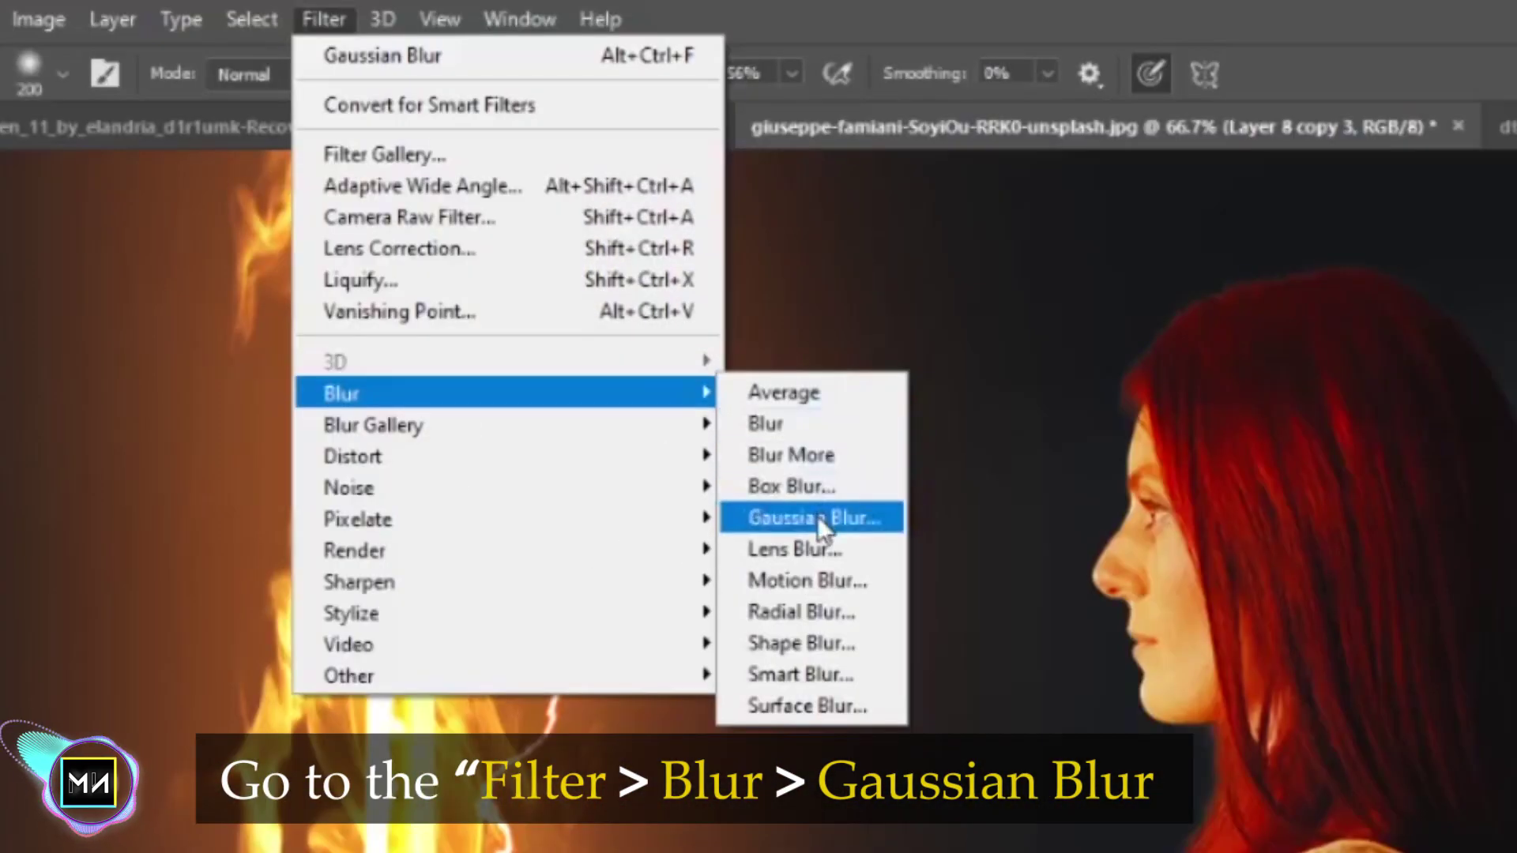
{"action": "mouse_move", "coordinate": [341, 394]}
{"action": "left_click", "coordinate": [817, 518]}
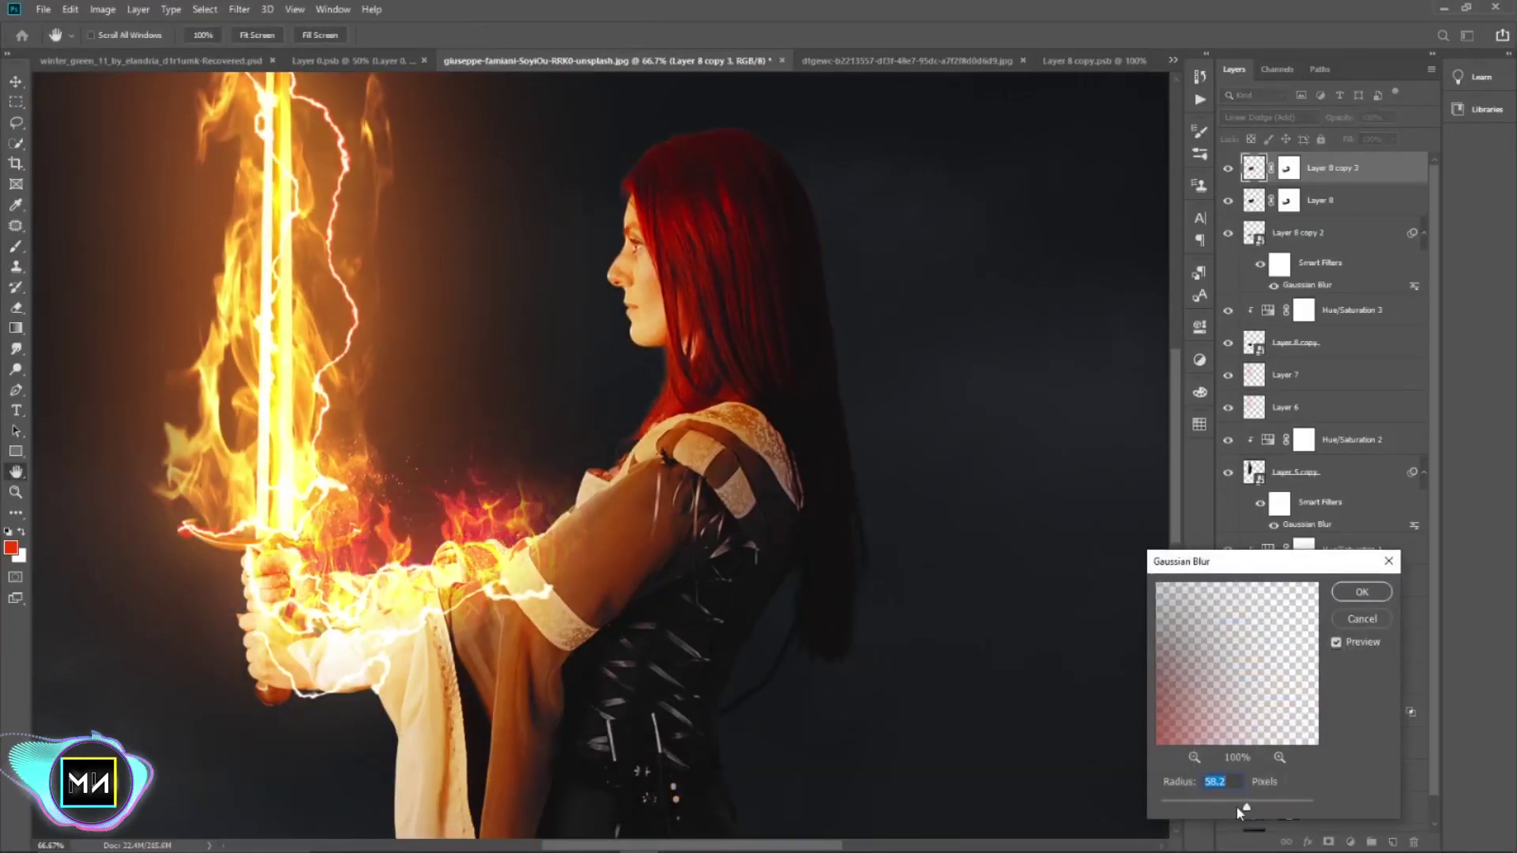
{"action": "left_click_drag", "start_coordinate": [1249, 807], "coordinate": [1238, 809]}
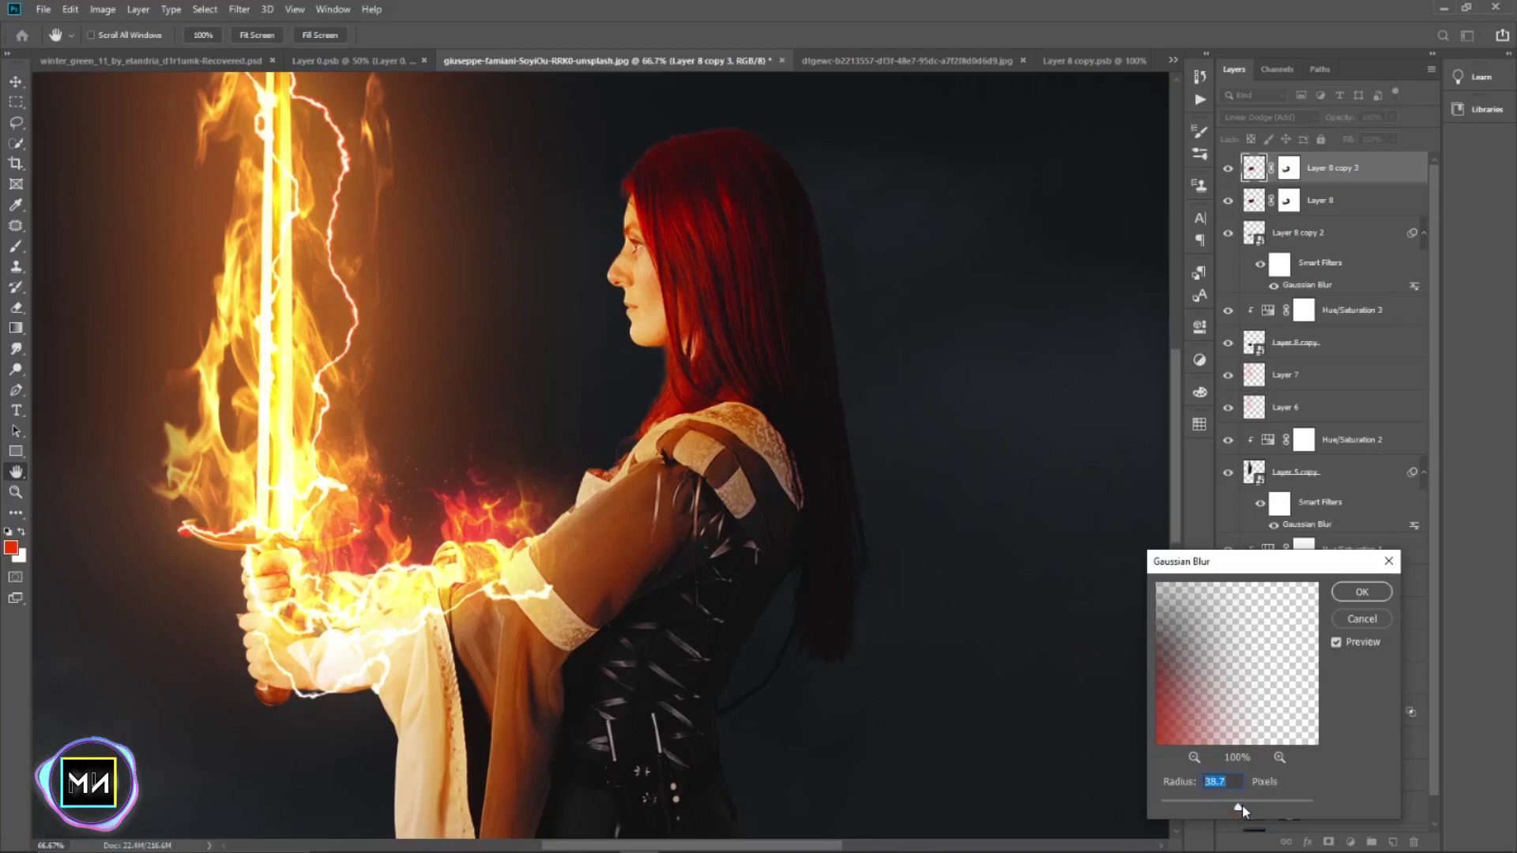
- Apply the blur, then add a colorized Hue/Saturation layer at Hue 21, Saturation 100
{"action": "left_click", "coordinate": [1361, 591]}
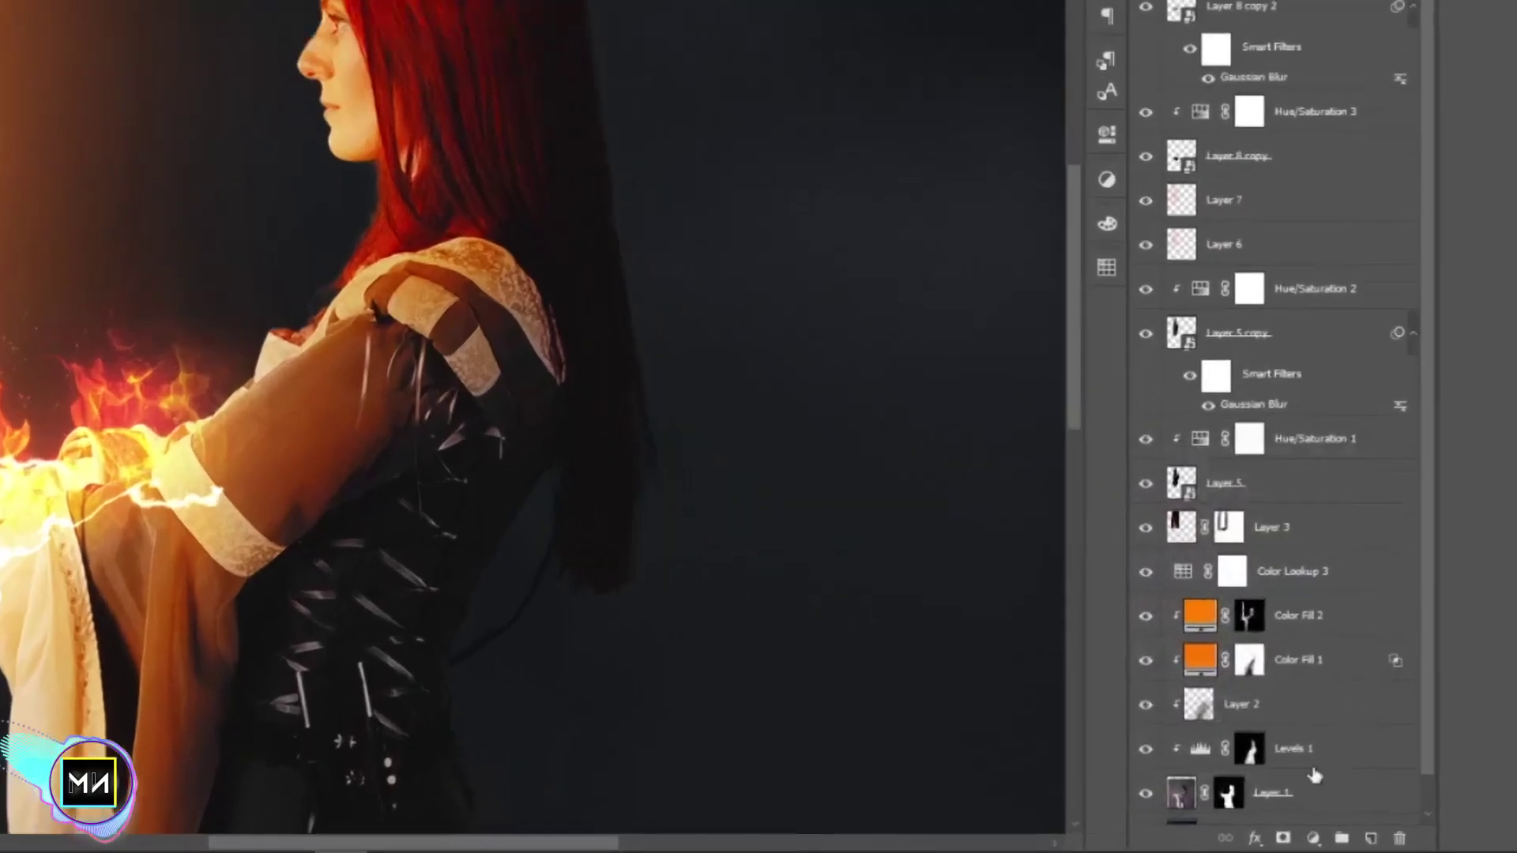
{"action": "left_click", "coordinate": [1313, 838]}
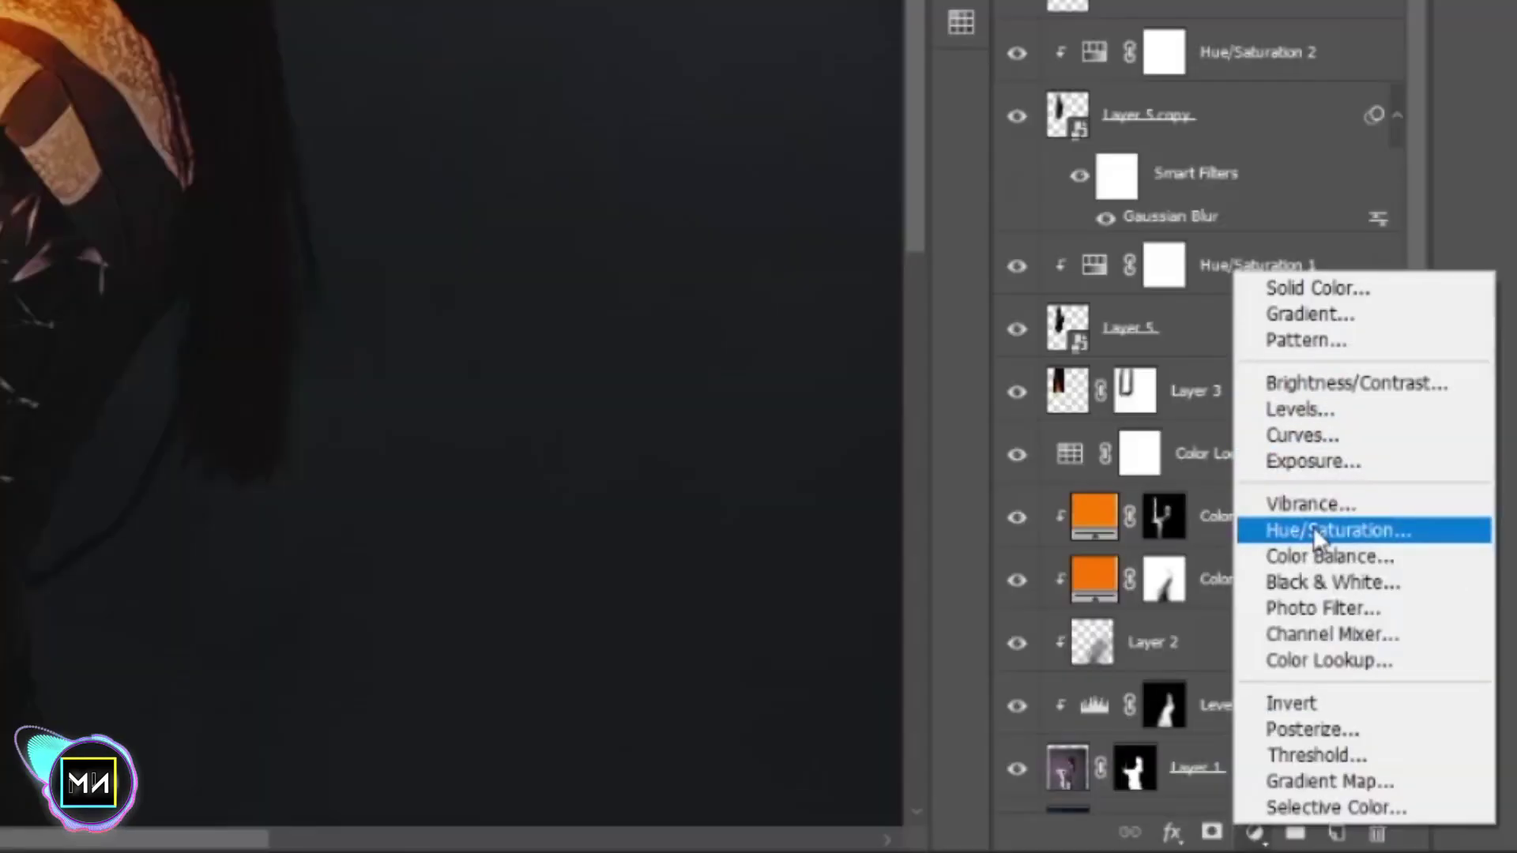
{"action": "left_click", "coordinate": [1315, 537]}
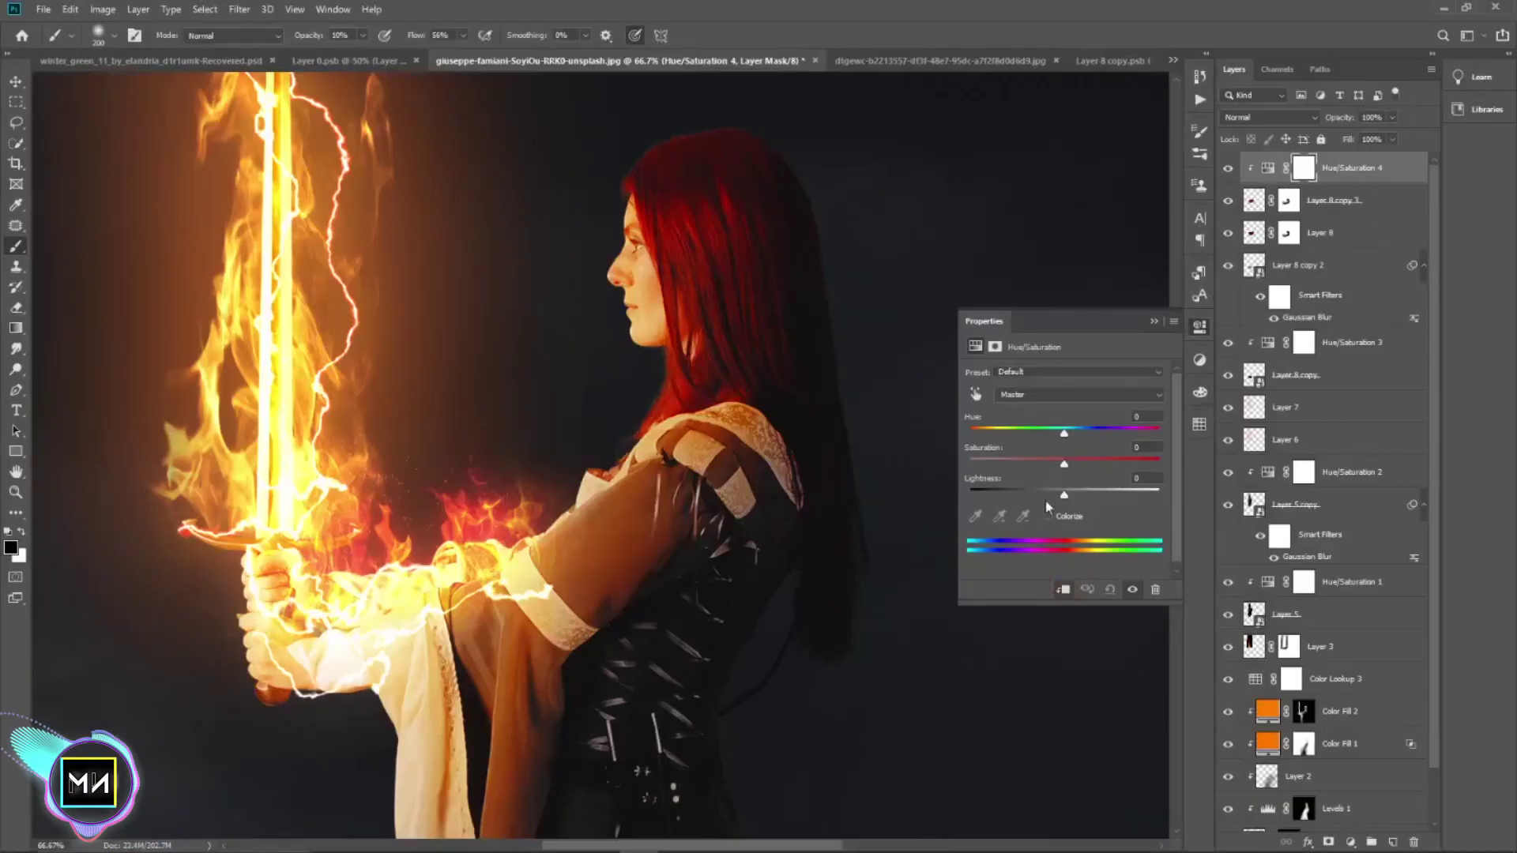
{"action": "left_click", "coordinate": [1061, 520]}
{"action": "left_click_drag", "start_coordinate": [972, 431], "coordinate": [980, 434]}
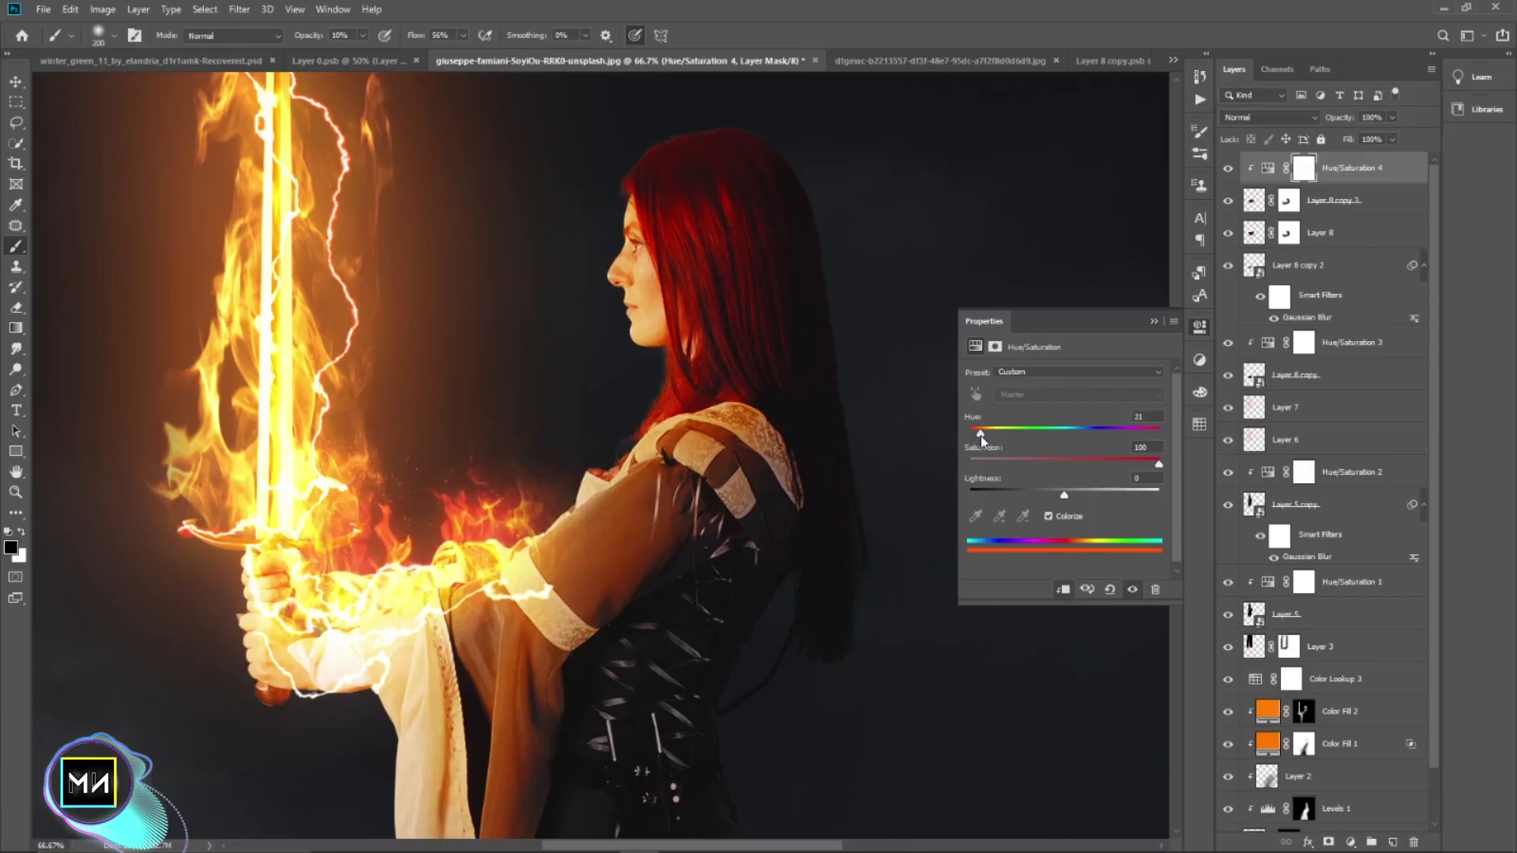
{"action": "key", "text": "ctrl+0"}
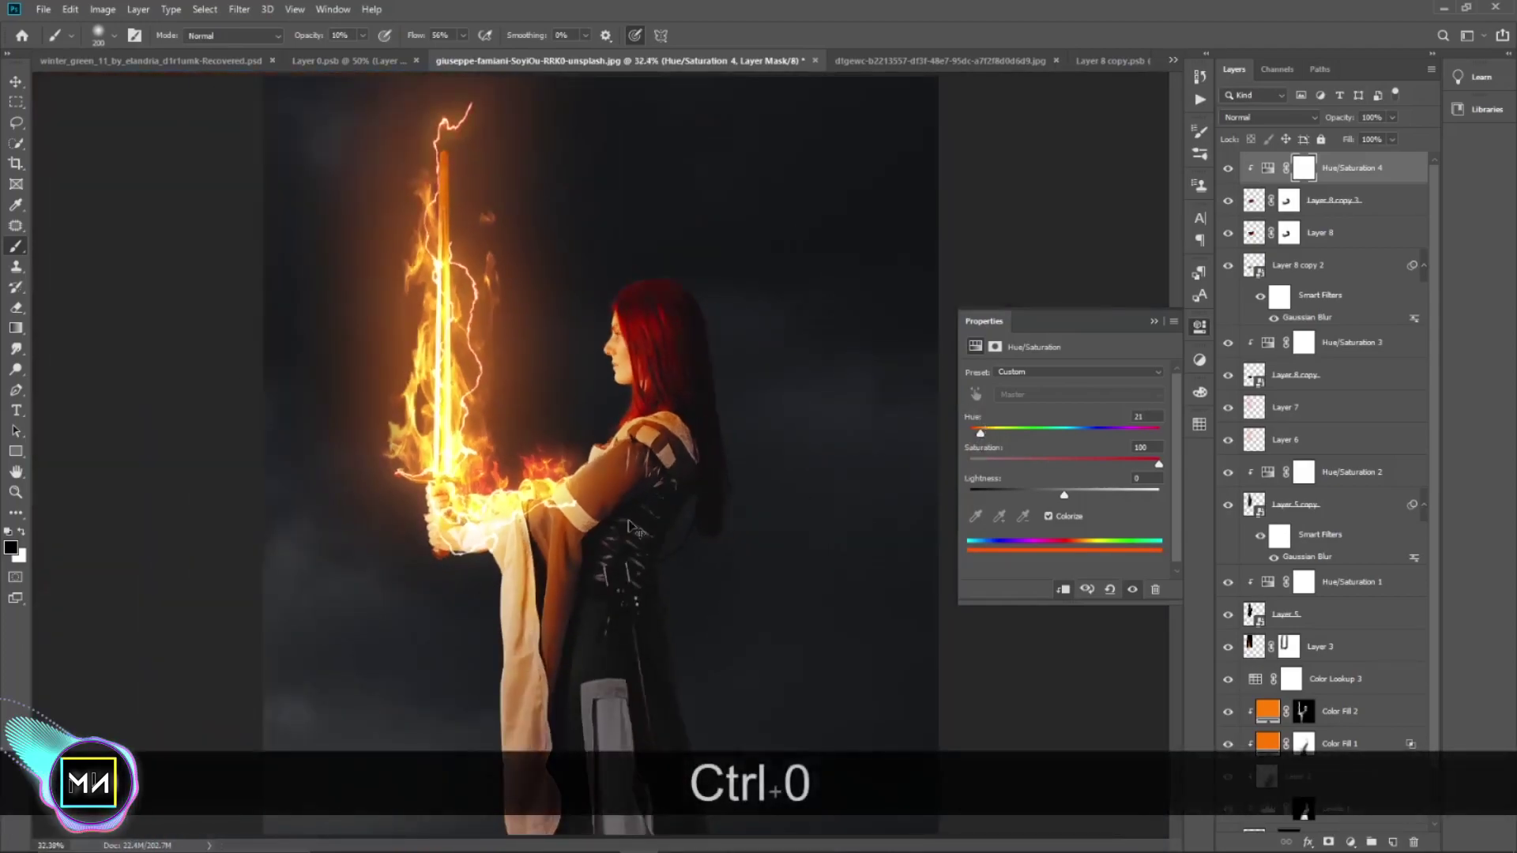
{"action": "key", "text": "ctrl+equal"}
{"action": "key", "text": "ctrl+equal"}
{"action": "key", "text": "ctrl+equal"}
{"action": "key", "text": "ctrl+0"}
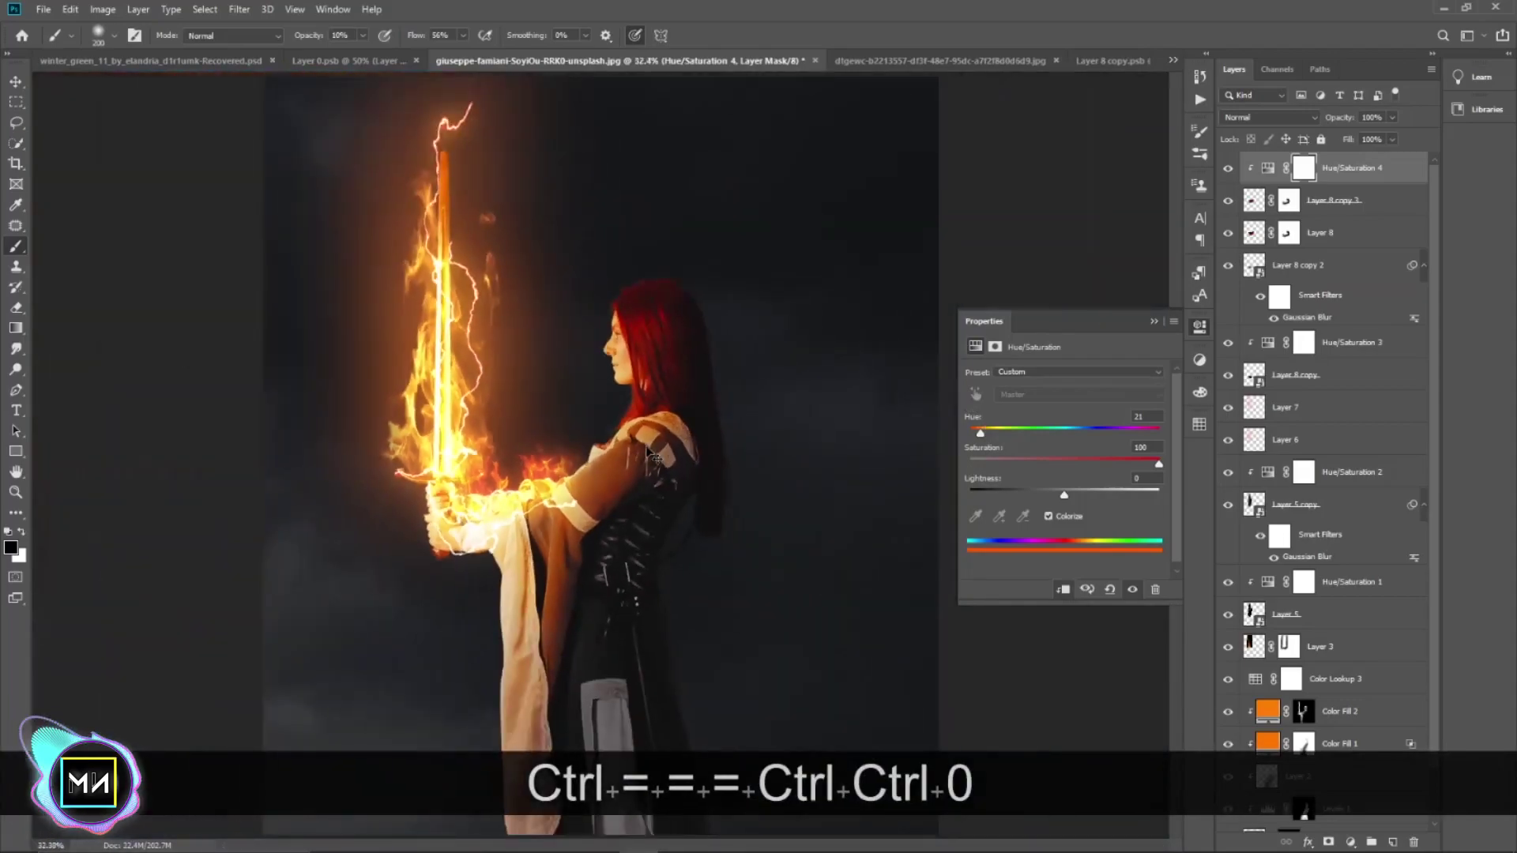
{"action": "left_click", "coordinate": [1154, 323]}
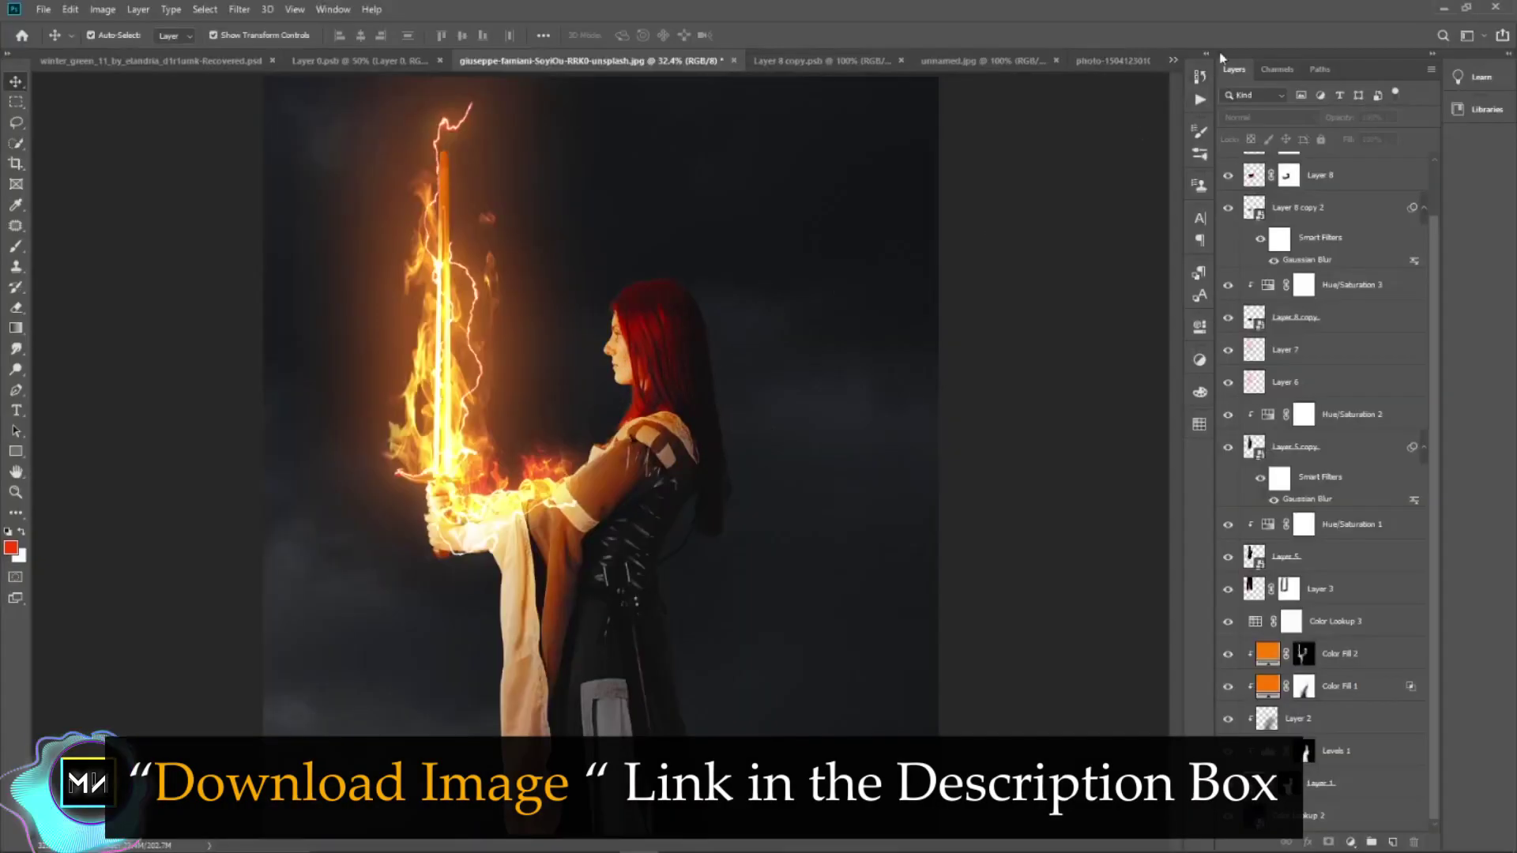
- Bring the purple lightning photo from its tab into the composite as Layer 9
{"action": "left_click", "coordinate": [1174, 61]}
{"action": "left_click", "coordinate": [1264, 154]}
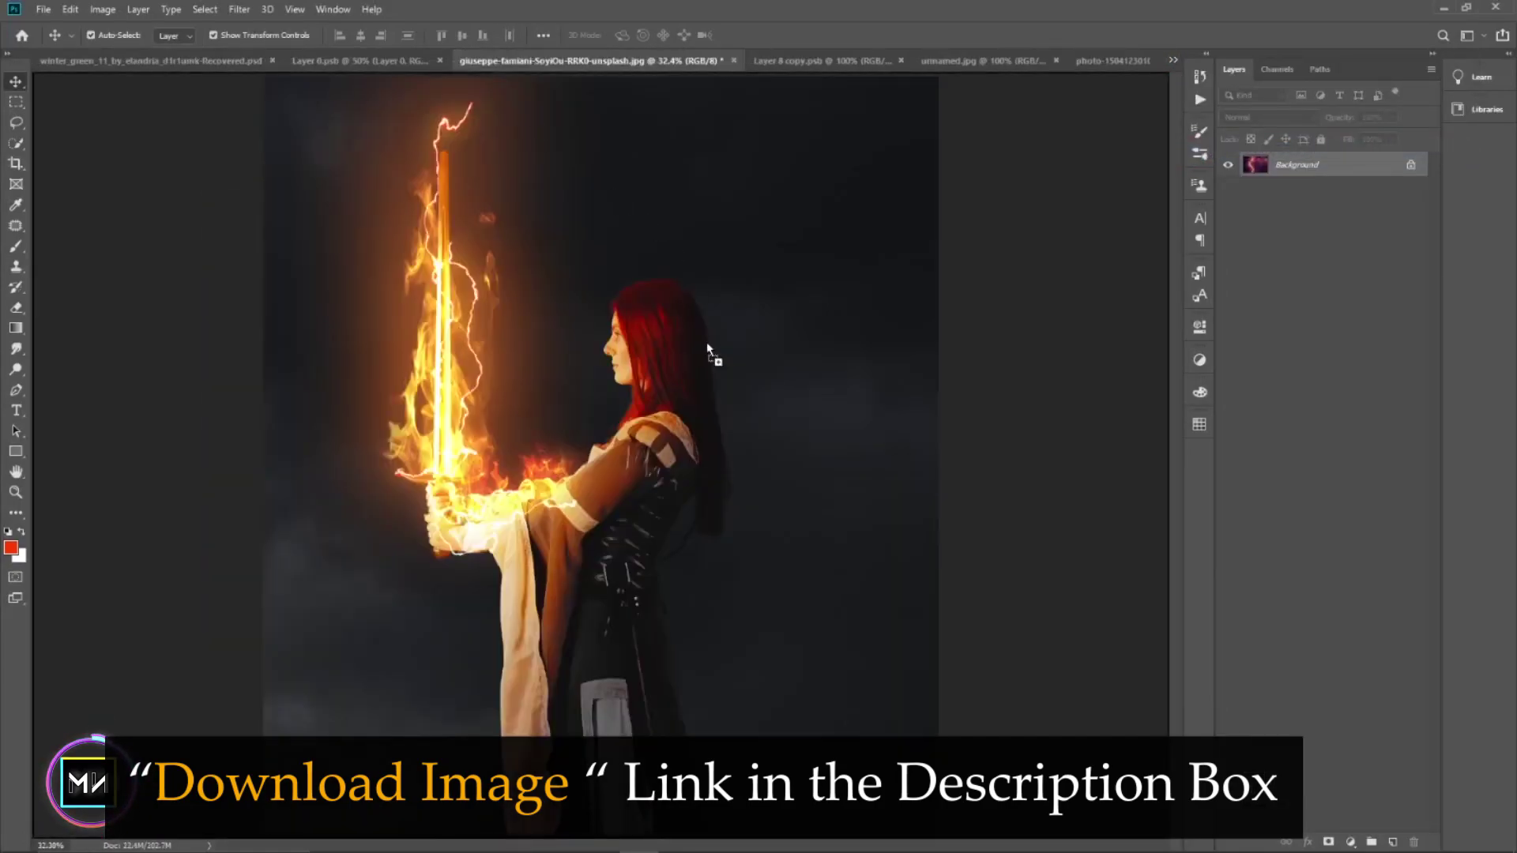
{"action": "left_click_drag", "start_coordinate": [456, 58], "coordinate": [823, 383]}
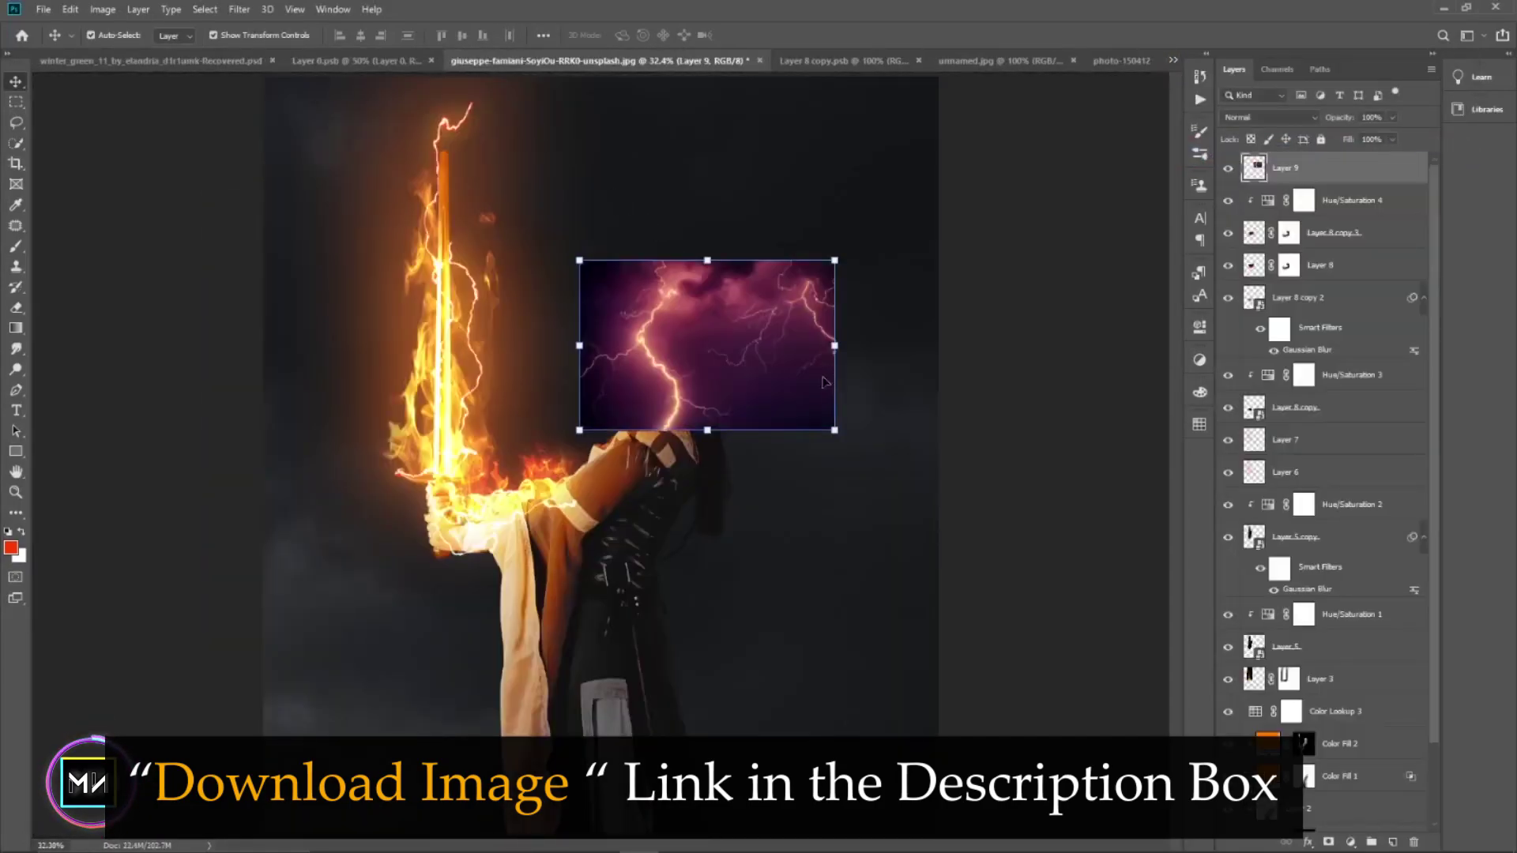
- Move Layer 9 above Color Lookup 2, behind the woman, and scale it to about 200%
{"action": "left_click_drag", "start_coordinate": [1360, 164], "coordinate": [1372, 829]}
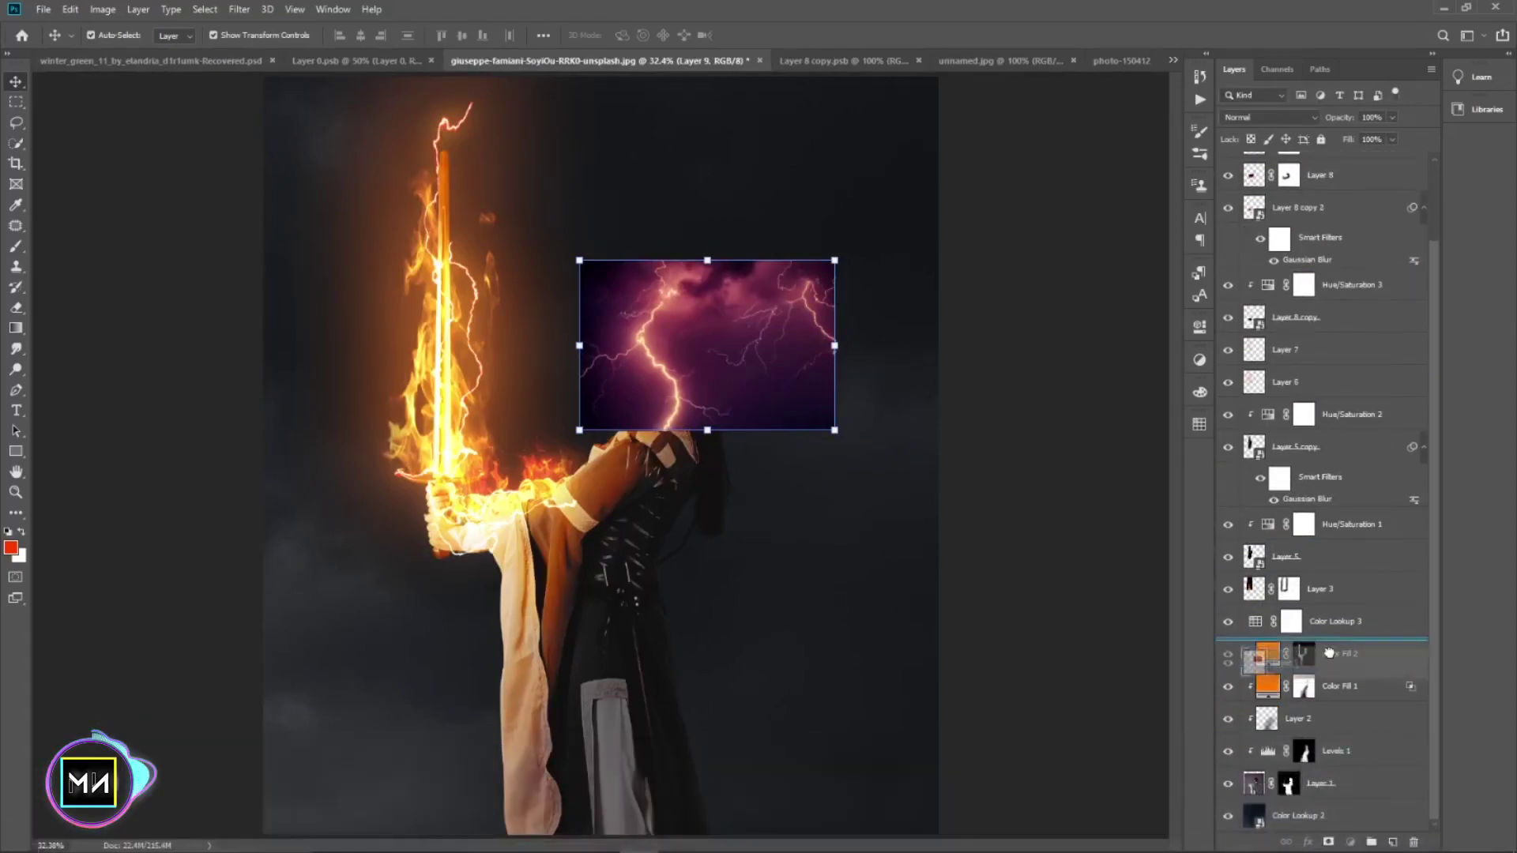
{"action": "mouse_move", "coordinate": [1372, 839]}
{"action": "left_mouse_down"}
{"action": "mouse_move", "coordinate": [1326, 791]}
{"action": "mouse_move", "coordinate": [1326, 807]}
{"action": "left_mouse_up"}
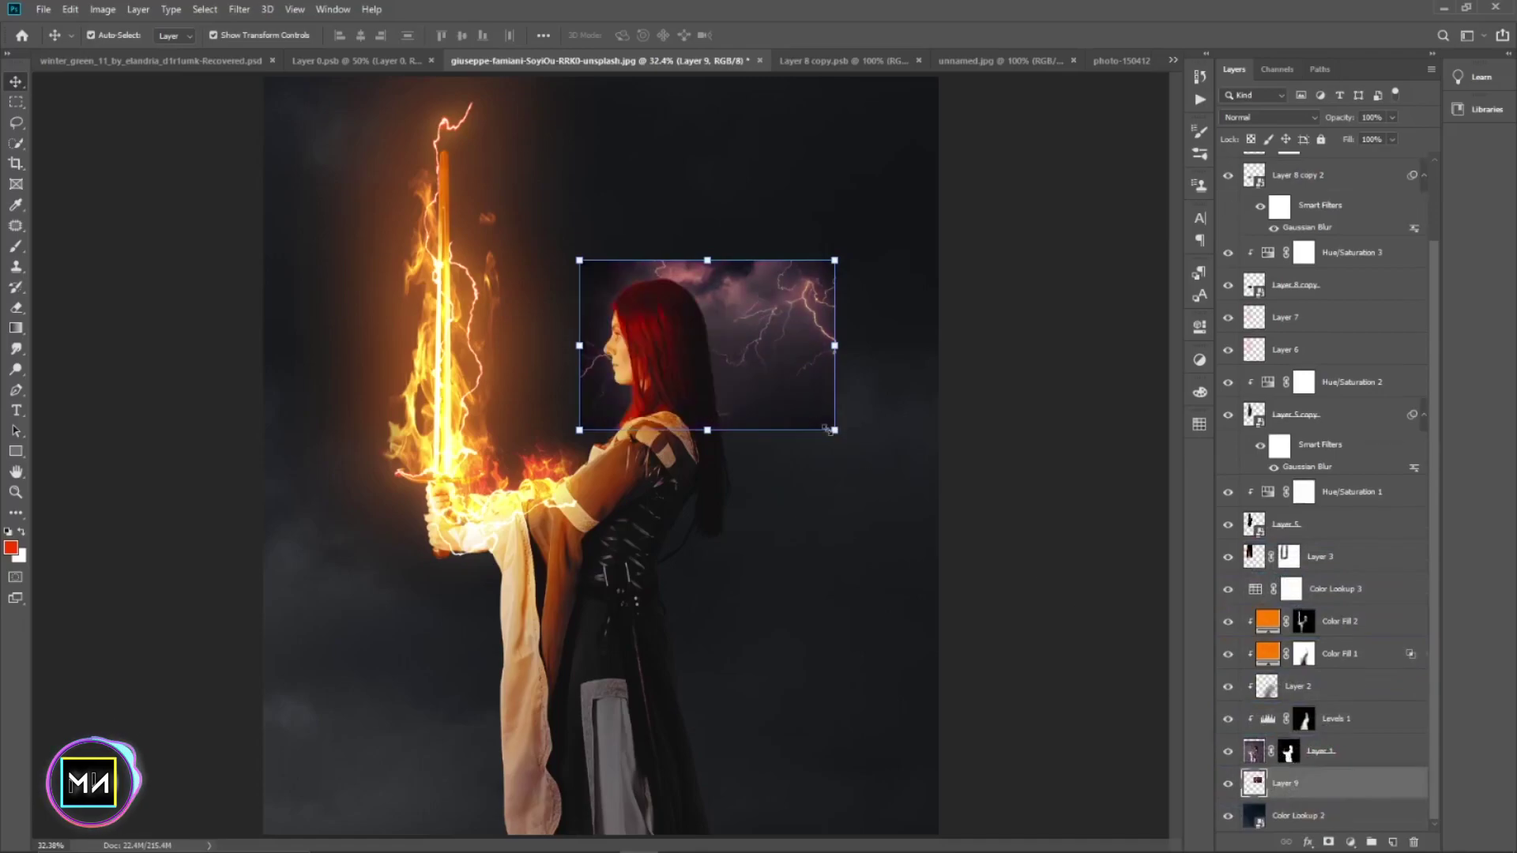
{"action": "mouse_move", "coordinate": [828, 431]}
{"action": "left_mouse_down"}
{"action": "mouse_move", "coordinate": [921, 445]}
{"action": "mouse_move", "coordinate": [889, 368]}
{"action": "mouse_move", "coordinate": [958, 424]}
{"action": "left_mouse_up"}
{"action": "mouse_move", "coordinate": [880, 332]}
{"action": "left_mouse_down"}
{"action": "mouse_move", "coordinate": [853, 327]}
{"action": "mouse_move", "coordinate": [863, 316]}
{"action": "left_mouse_up"}
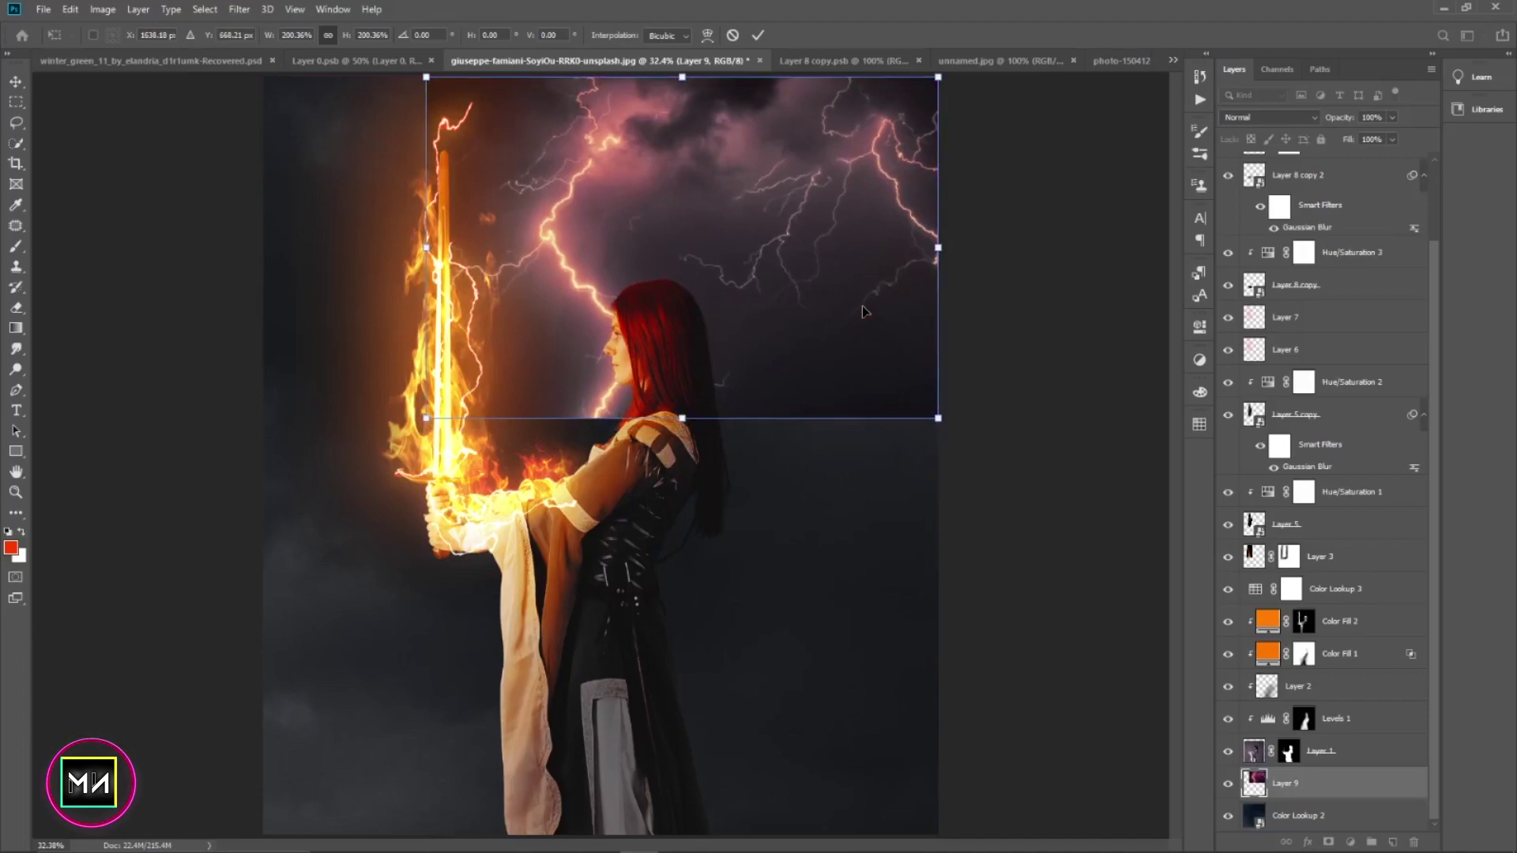
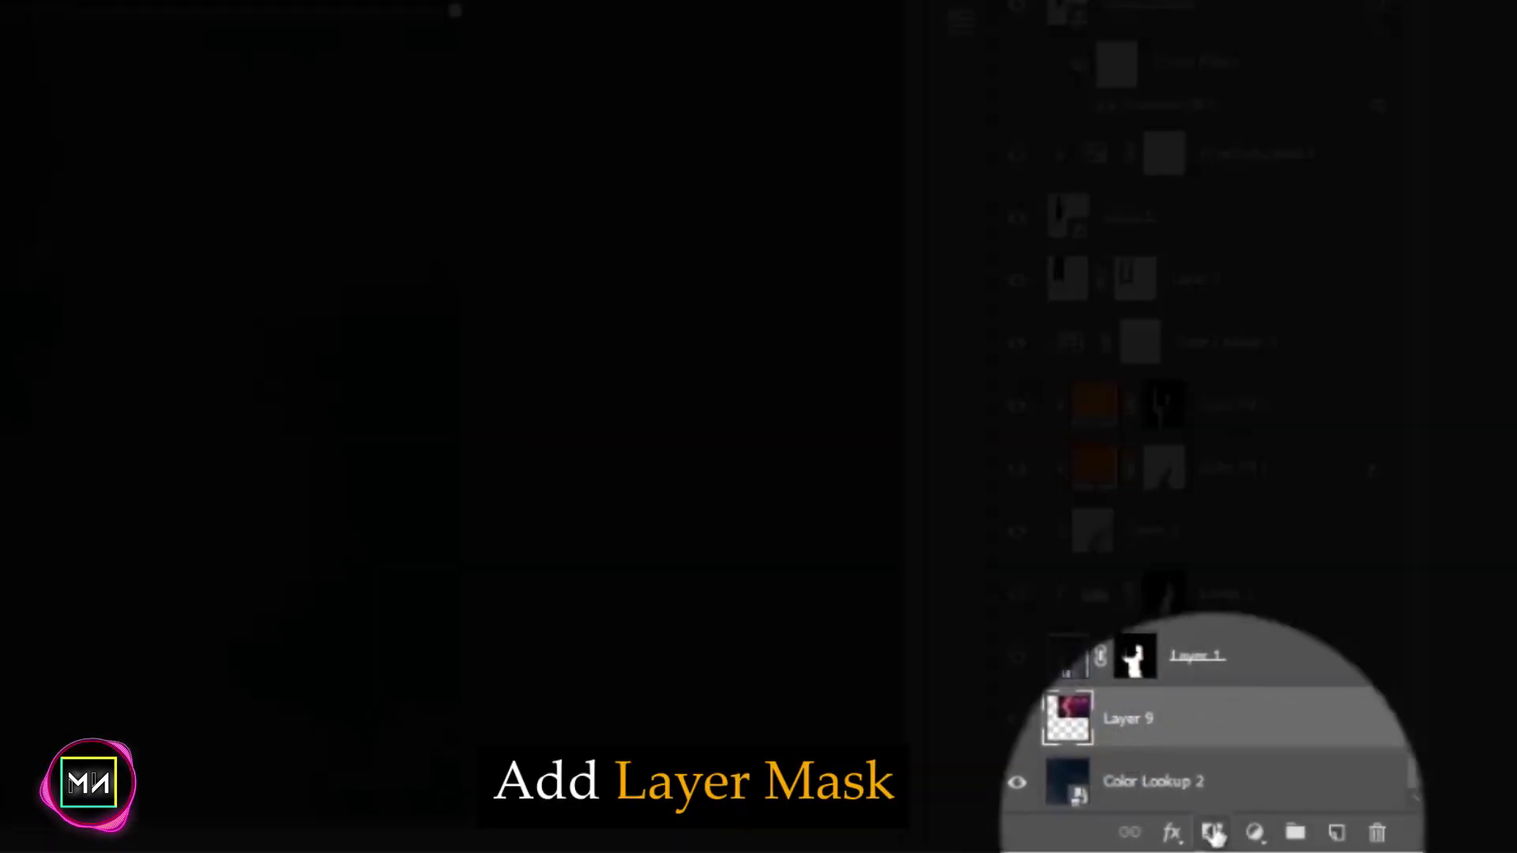
- Mask Layer 9 and paint out the lightning around the sword tip with a large brush
{"action": "left_click", "coordinate": [1213, 833]}
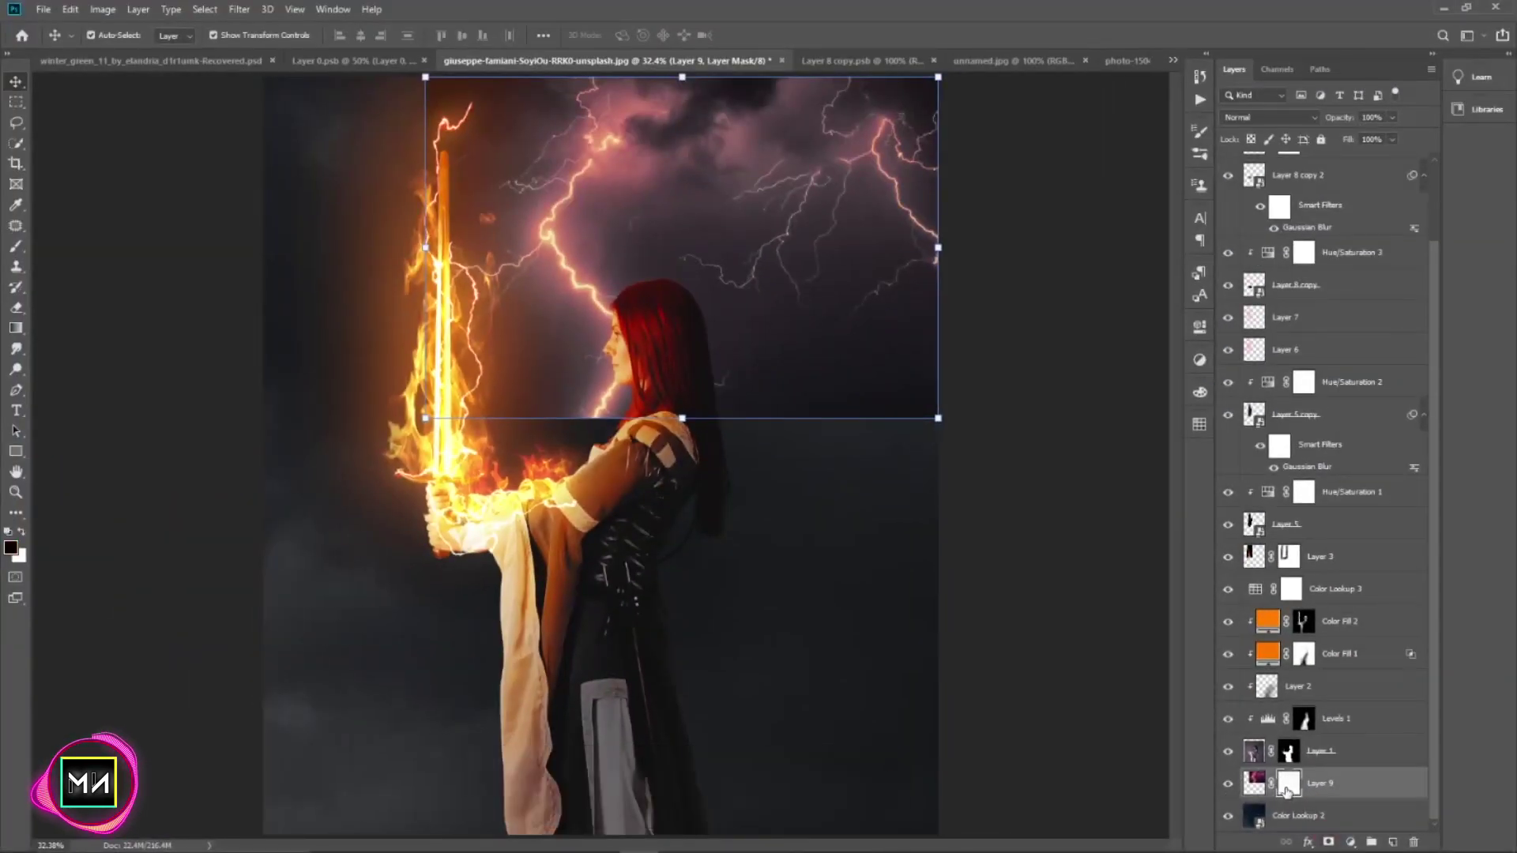
{"action": "key", "text": "b"}
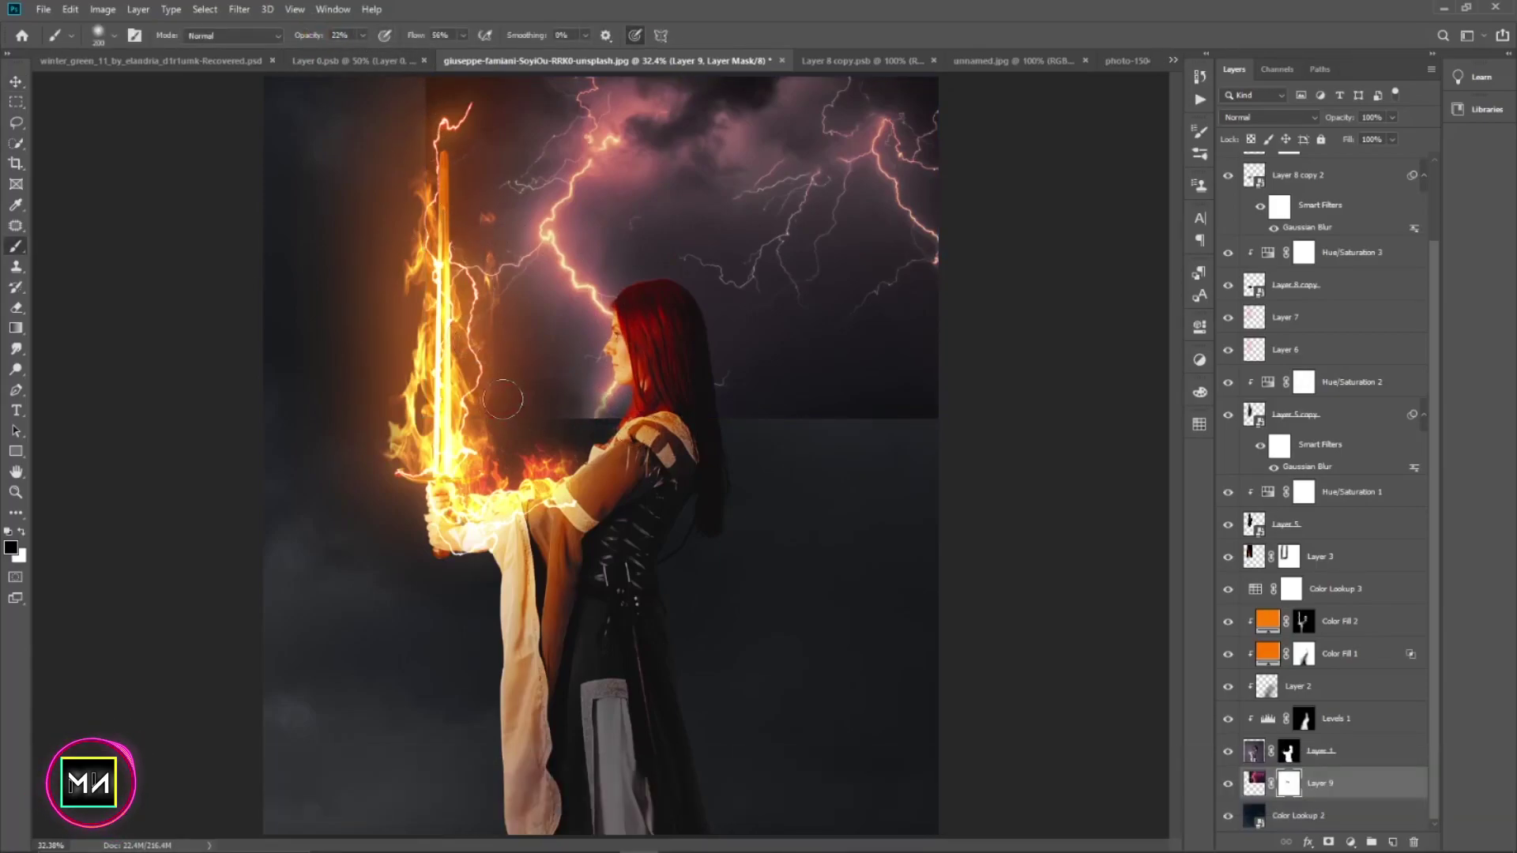
{"action": "key", "text": "bracketright"}
{"action": "key", "text": "bracketright"}
{"action": "key", "text": "bracketright"}
{"action": "key", "text": "bracketright"}
{"action": "key", "text": "bracketright"}
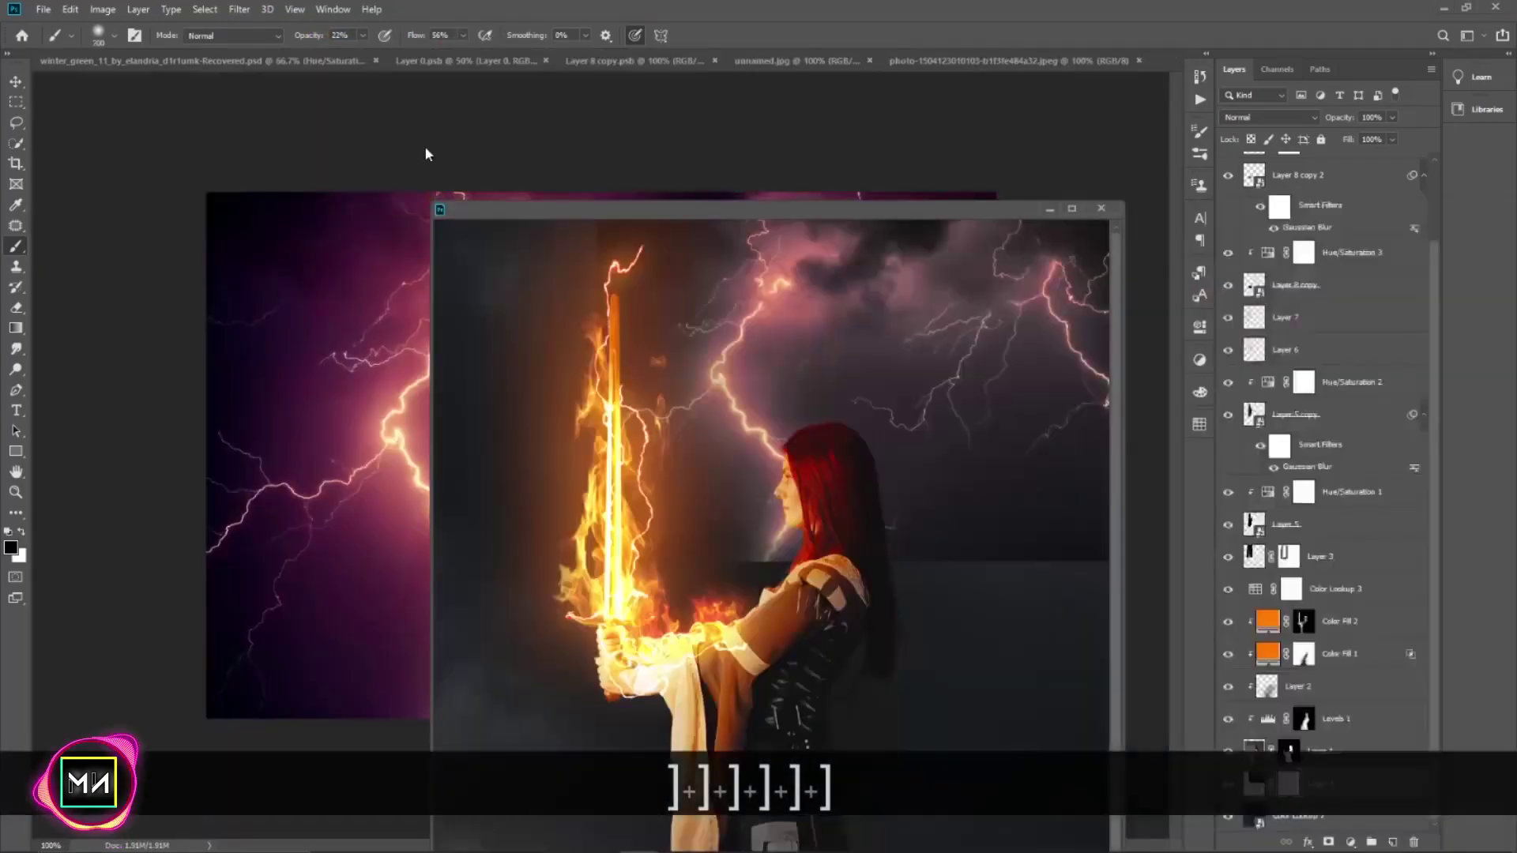
{"action": "left_click_drag", "start_coordinate": [553, 210], "coordinate": [520, 66]}
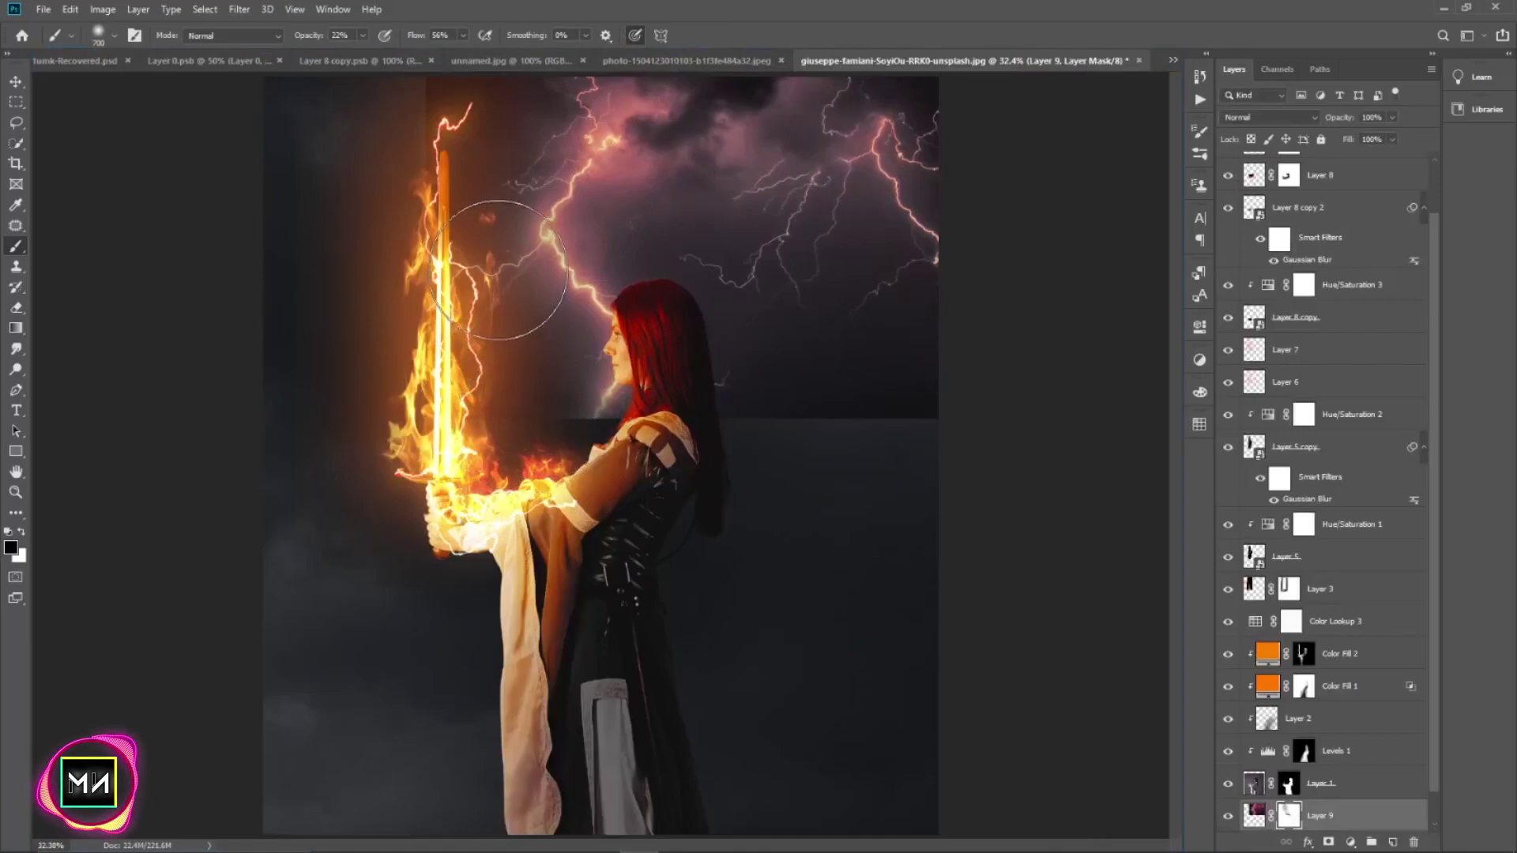
{"action": "key", "text": "ctrl+equal"}
{"action": "left_click_drag", "start_coordinate": [477, 271], "coordinate": [512, 442]}
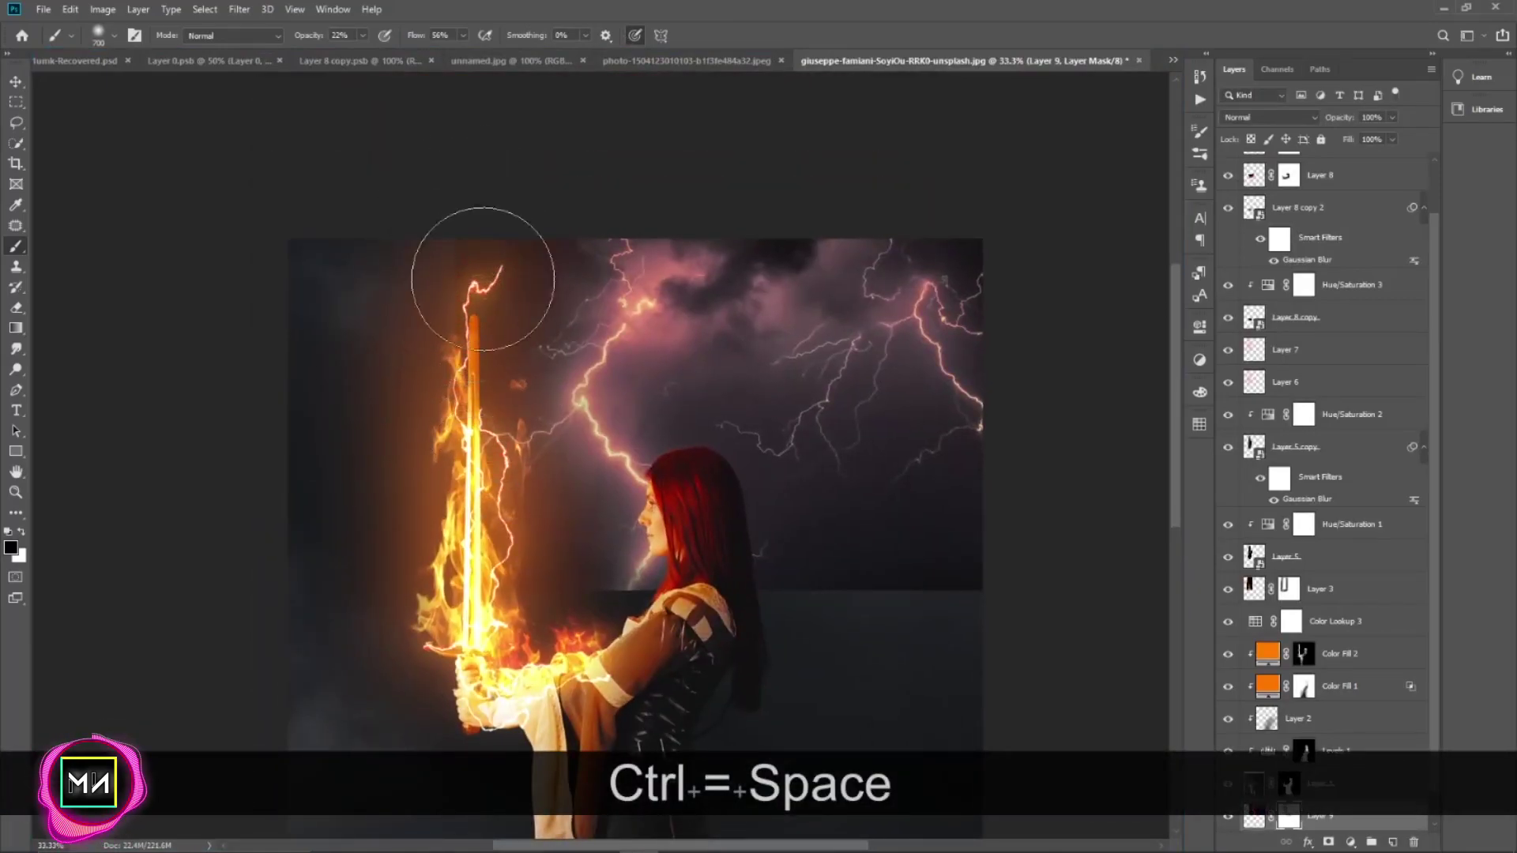
{"action": "mouse_move", "coordinate": [565, 189]}
{"action": "left_mouse_down"}
{"action": "mouse_move", "coordinate": [653, 237]}
{"action": "mouse_move", "coordinate": [558, 322]}
{"action": "mouse_move", "coordinate": [559, 356]}
{"action": "mouse_move", "coordinate": [606, 304]}
{"action": "mouse_move", "coordinate": [592, 474]}
{"action": "mouse_move", "coordinate": [559, 508]}
{"action": "mouse_move", "coordinate": [576, 592]}
{"action": "mouse_move", "coordinate": [520, 398]}
{"action": "mouse_move", "coordinate": [728, 627]}
{"action": "mouse_move", "coordinate": [887, 627]}
{"action": "mouse_move", "coordinate": [965, 593]}
{"action": "left_mouse_up"}
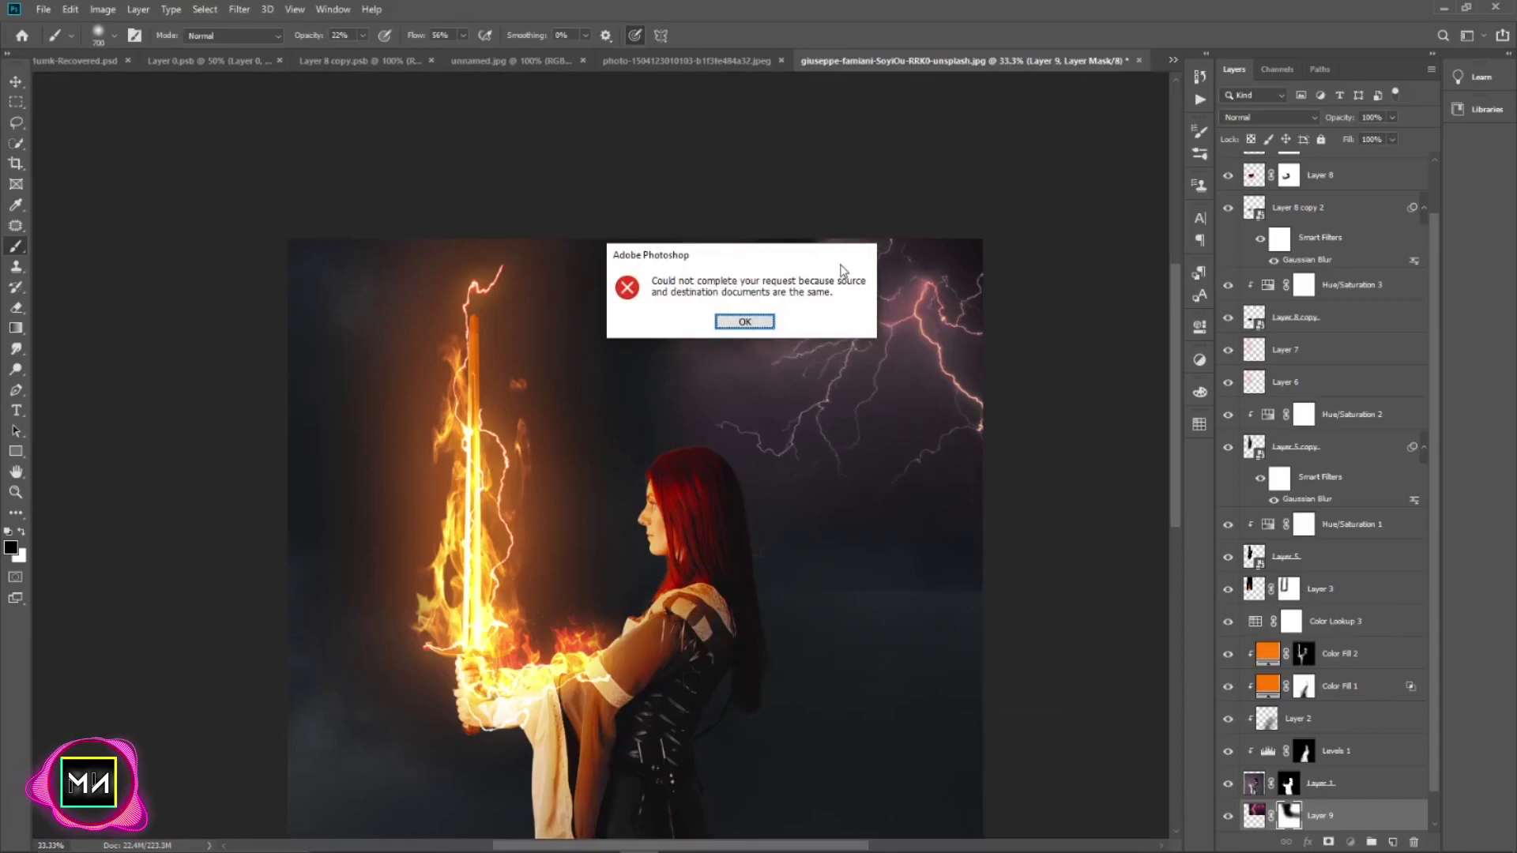
- Paint out the pink clouds in the upper sky on the lightning layer's mask
{"action": "left_click", "coordinate": [1289, 783]}
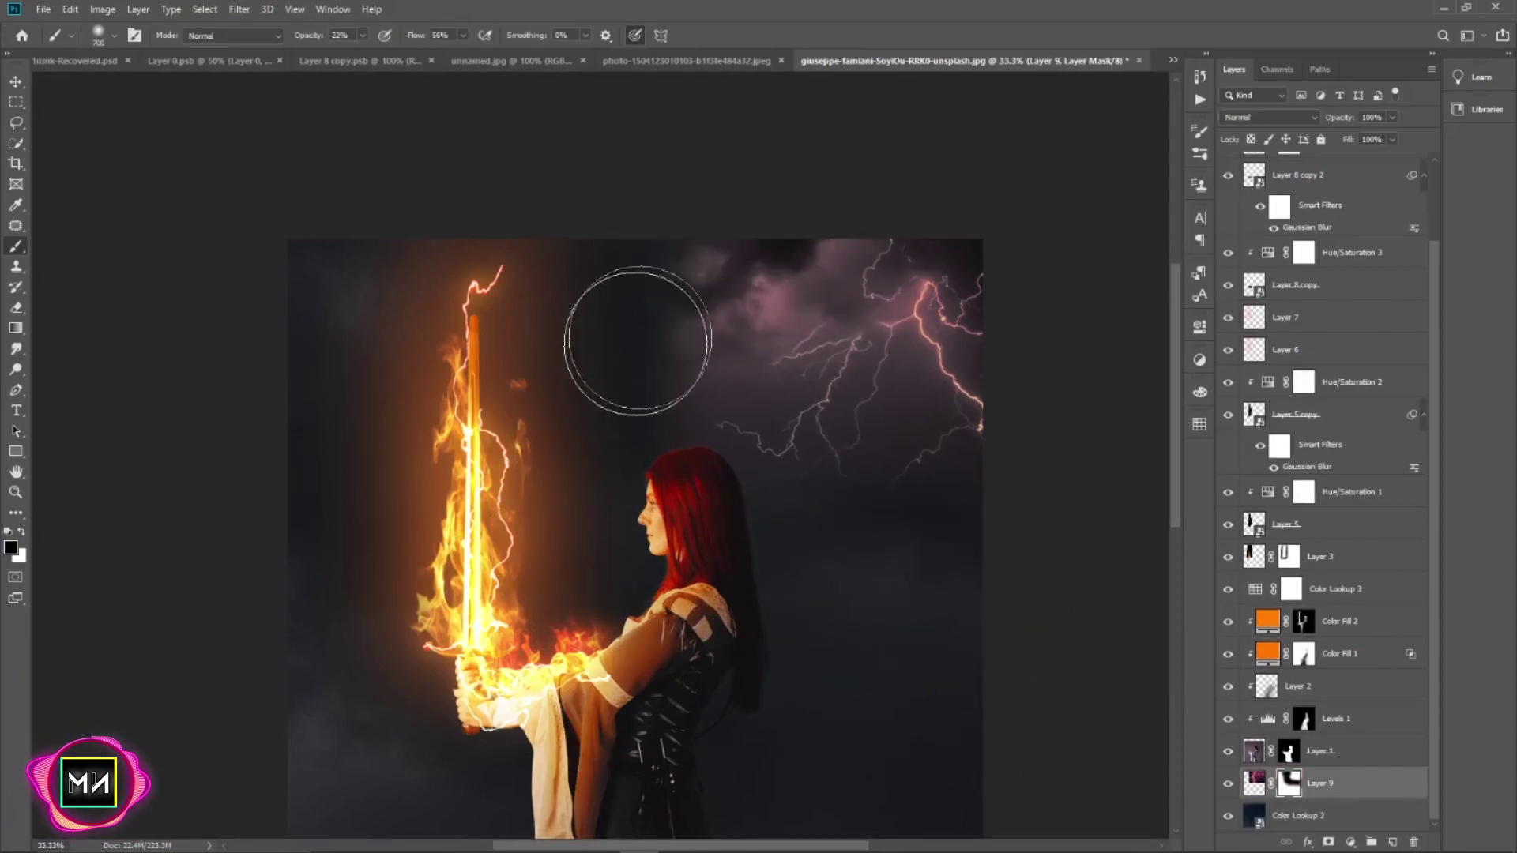
{"action": "left_click_drag", "start_coordinate": [727, 264], "coordinate": [715, 251]}
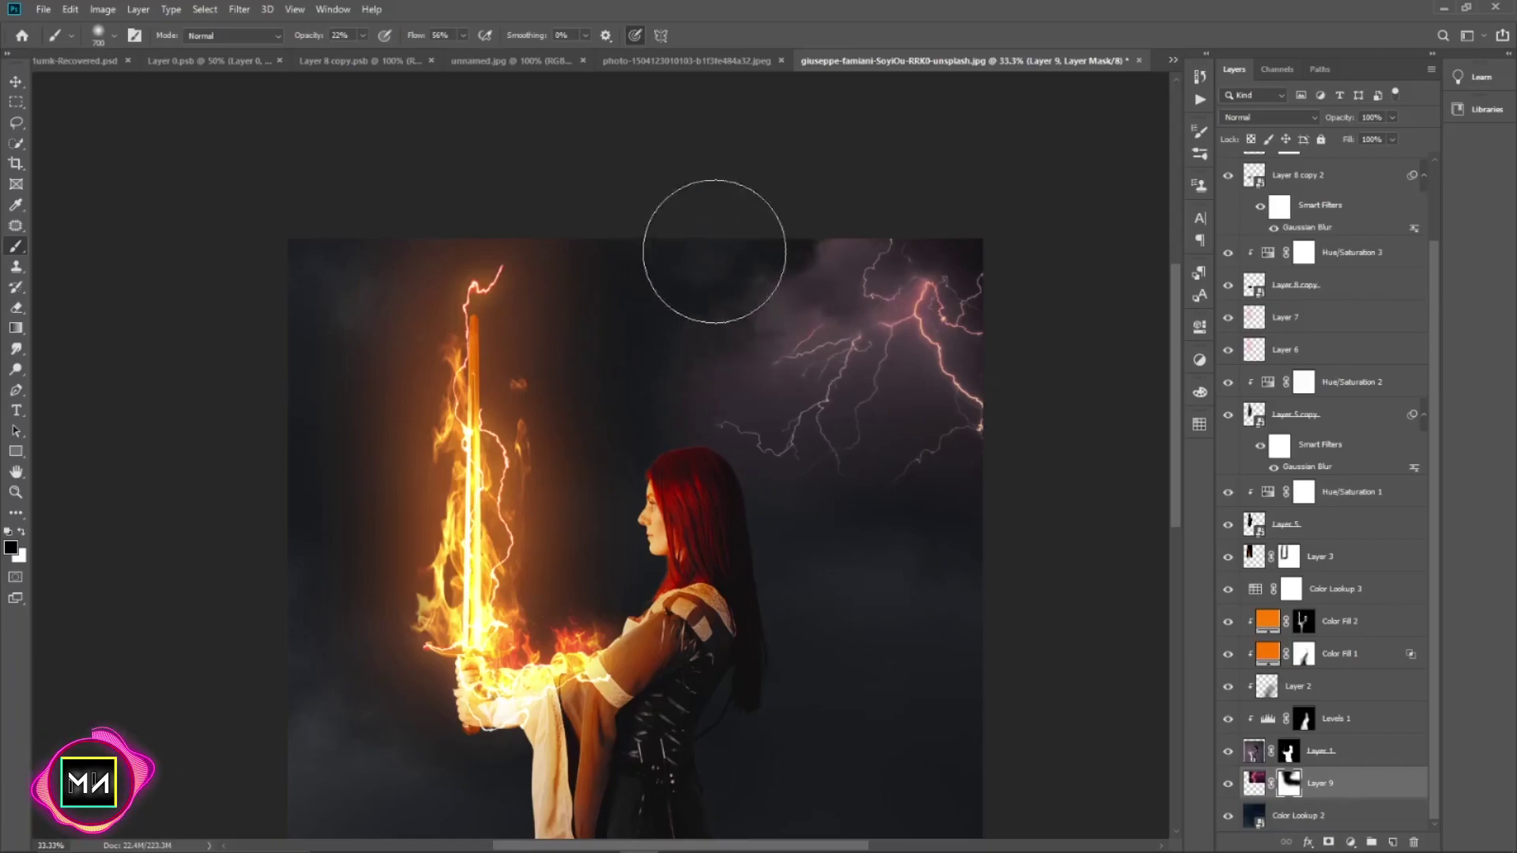
{"action": "left_click", "coordinate": [14, 86]}
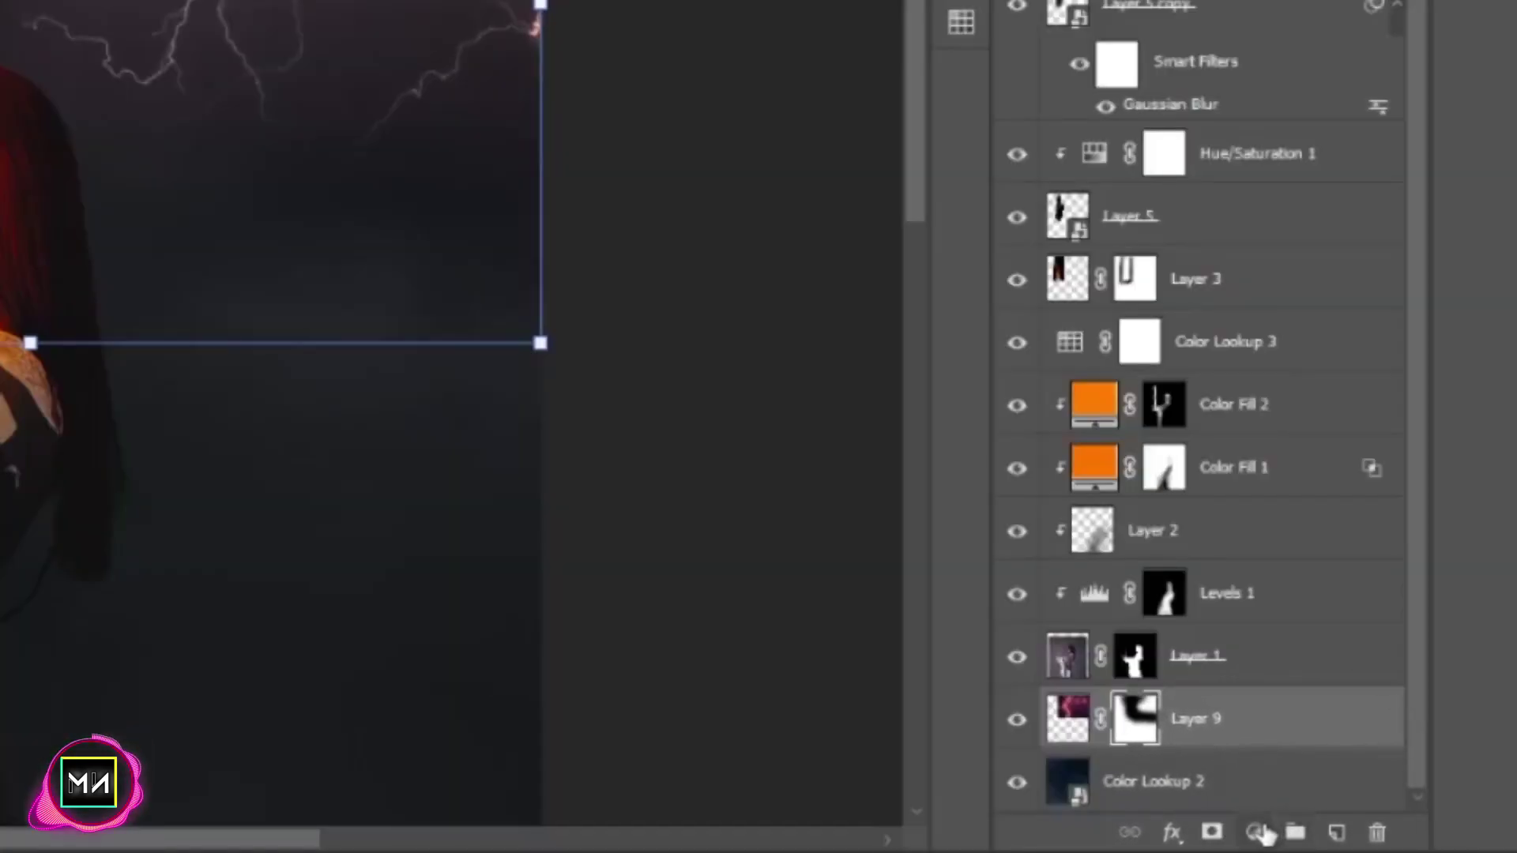
- Add a Colorize Hue/Saturation adjustment above Layer 9 with Hue about 204, Saturation near 78
{"action": "left_click", "coordinate": [1350, 842]}
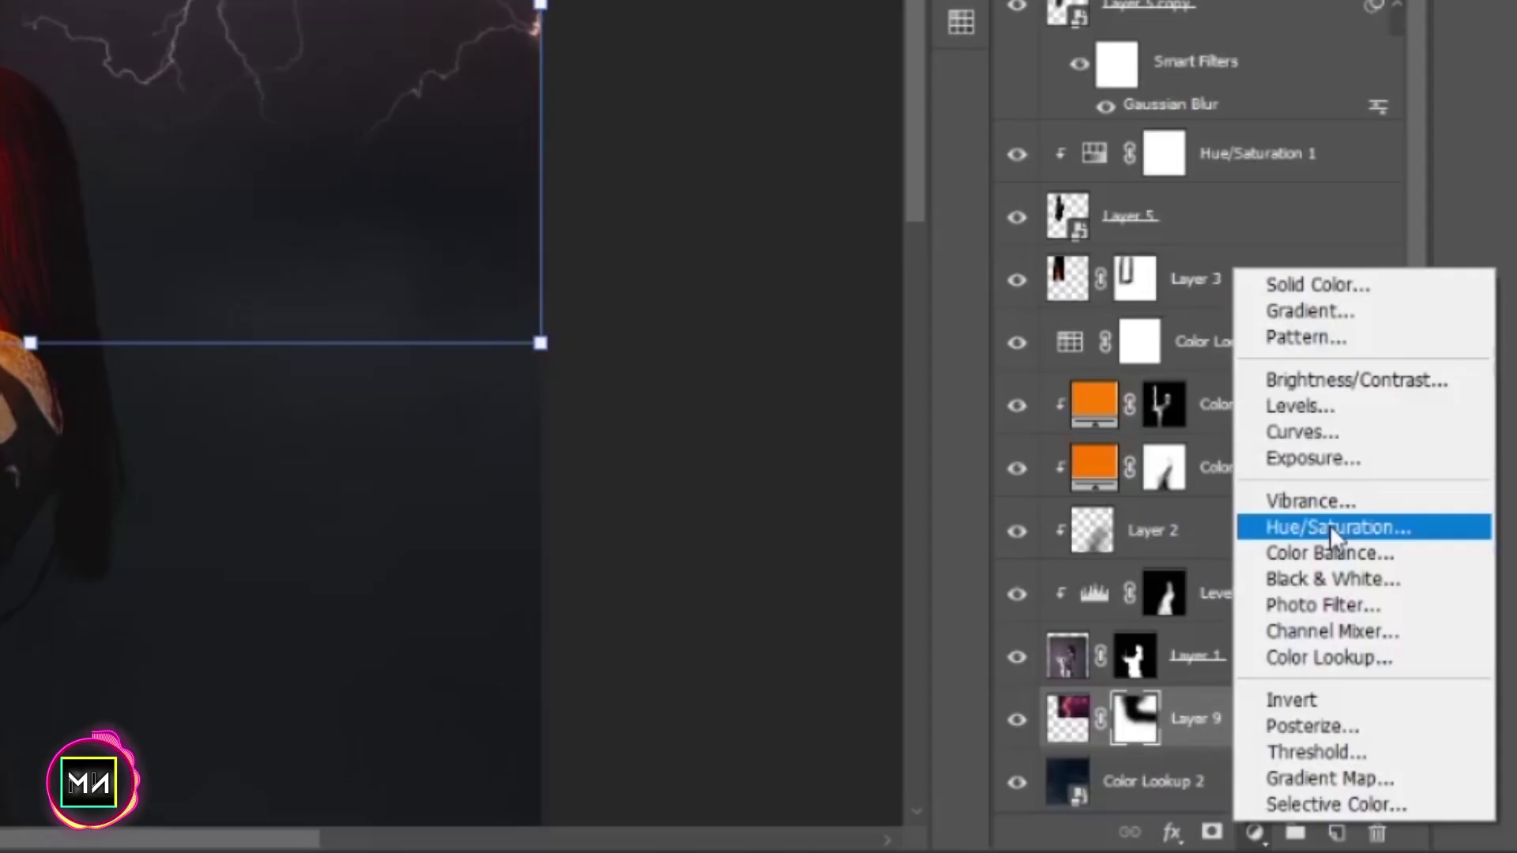
{"action": "left_click", "coordinate": [1335, 528]}
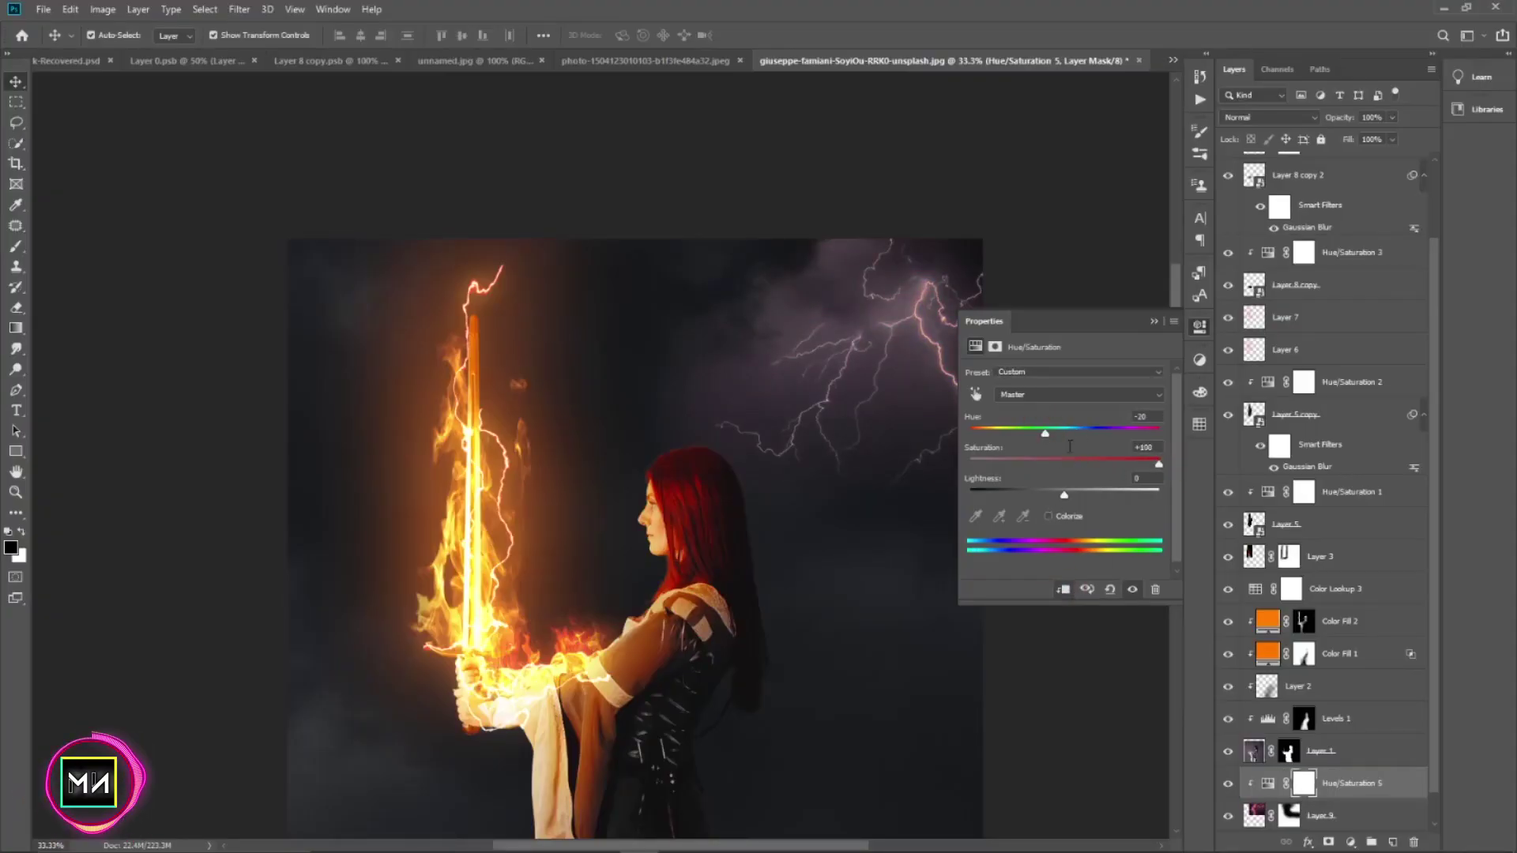
{"action": "left_click", "coordinate": [1049, 516]}
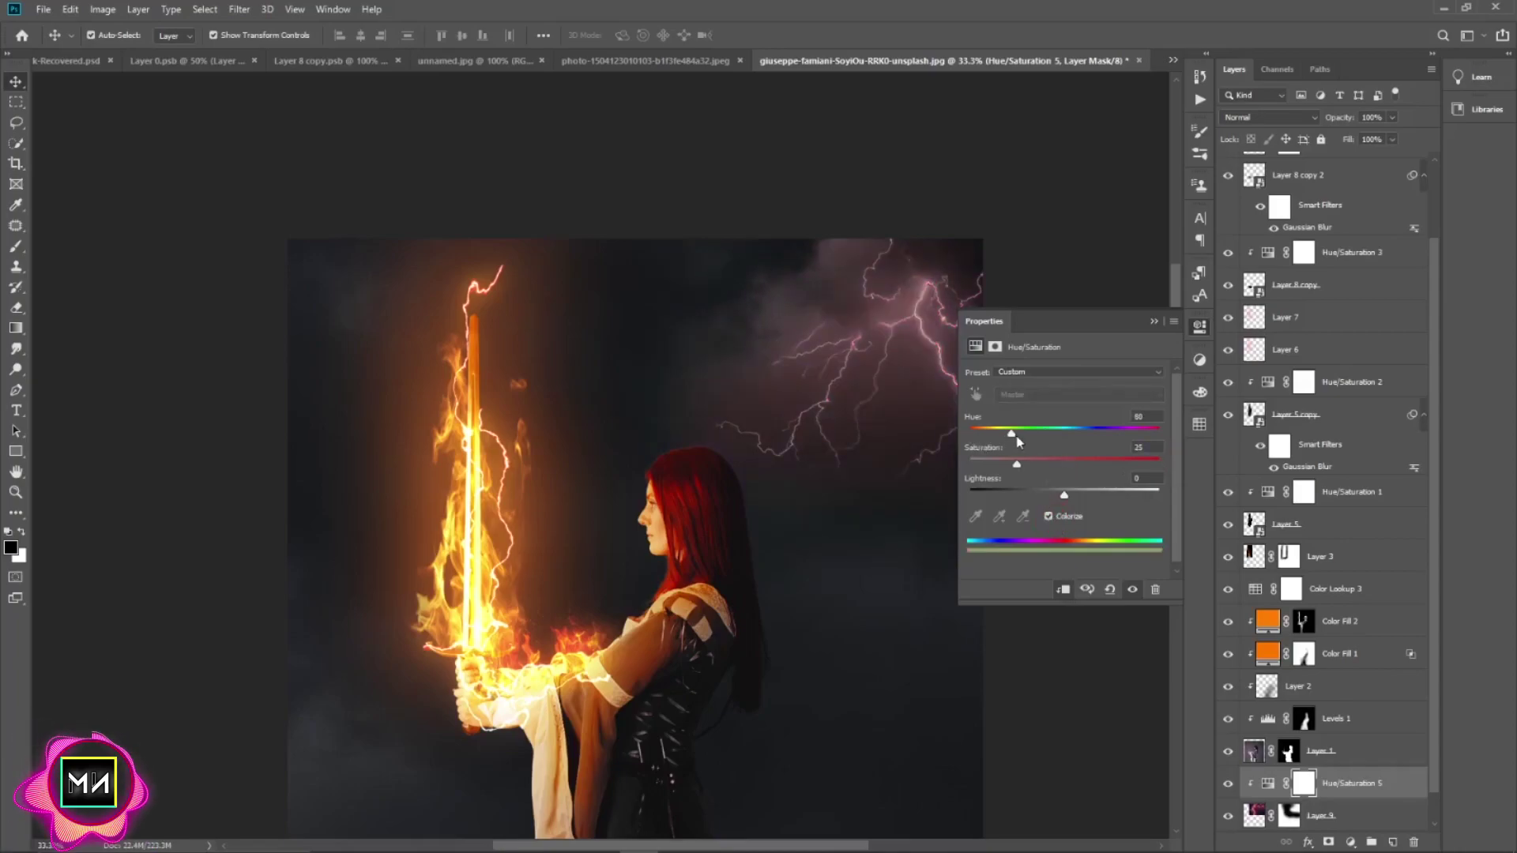
{"action": "left_click_drag", "start_coordinate": [1018, 441], "coordinate": [1074, 446]}
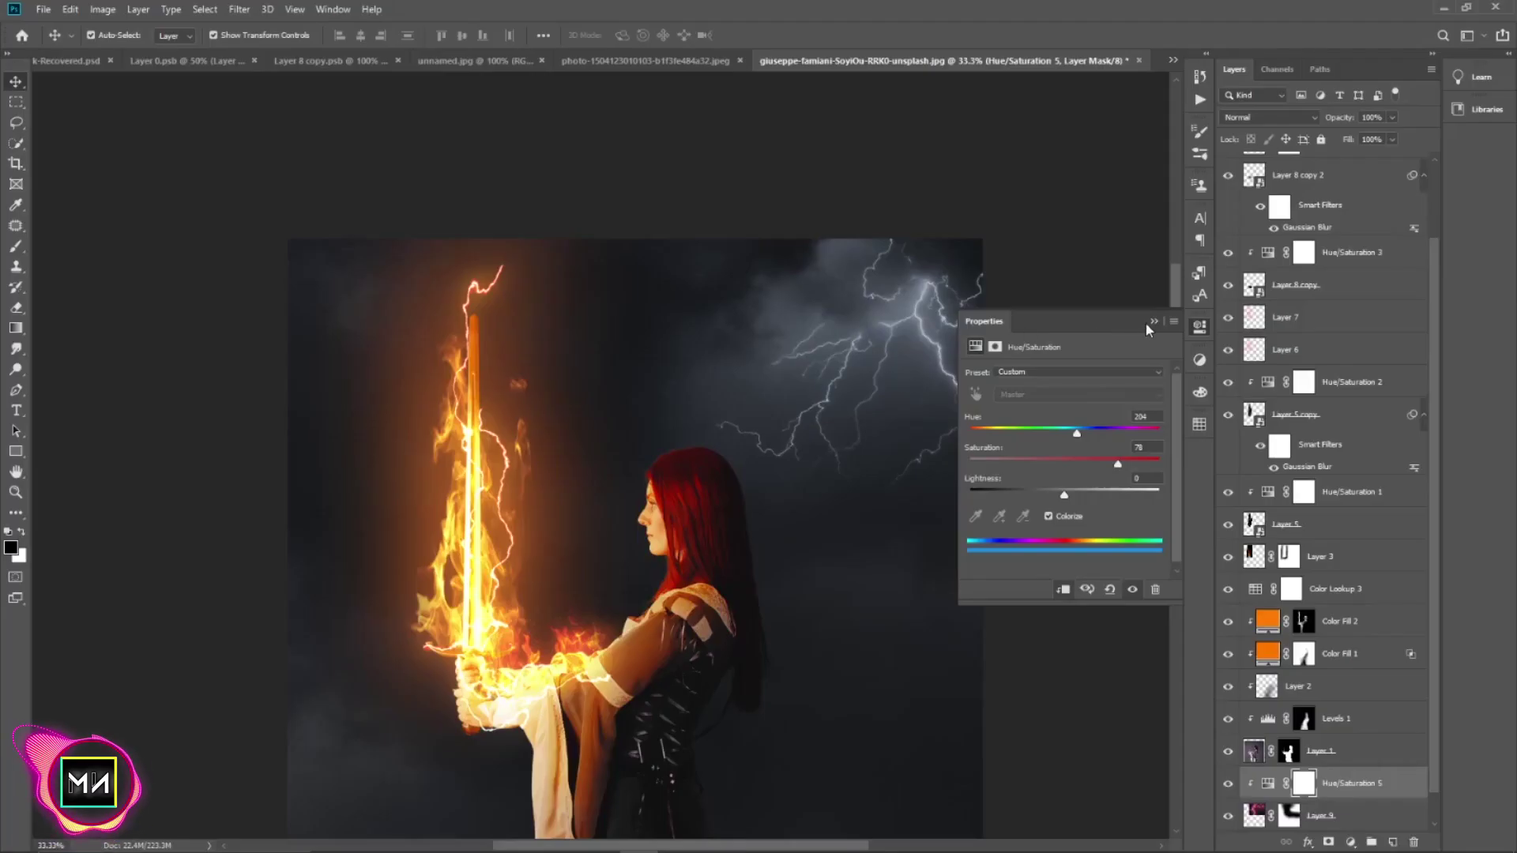
{"action": "left_click", "coordinate": [1152, 323]}
{"action": "key", "text": "ctrl+minus"}
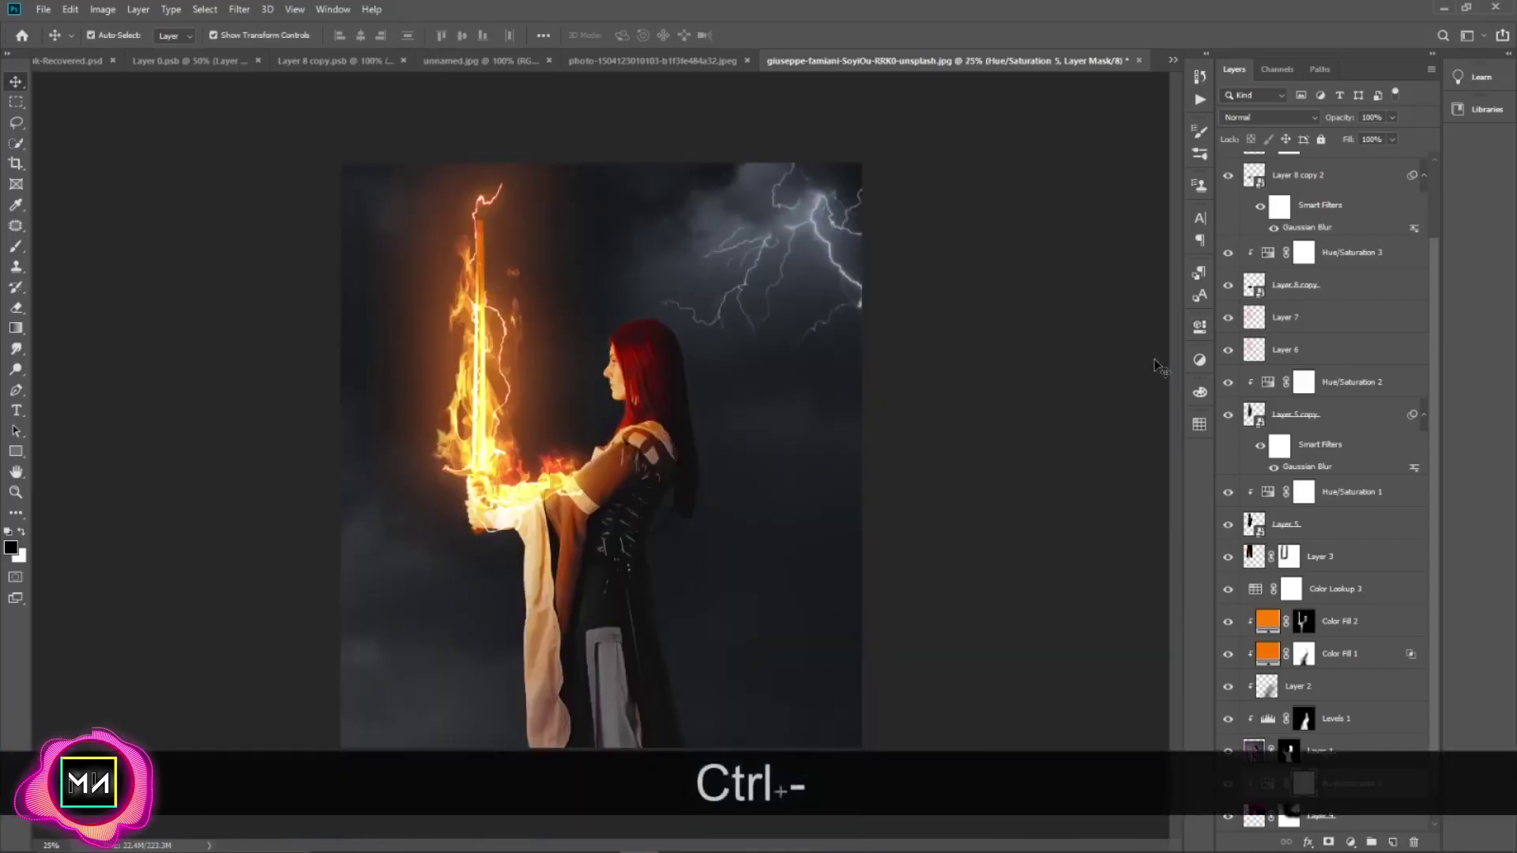
{"action": "scroll", "coordinate": [1345, 353], "scroll_direction": "up", "scroll_amount": 2}
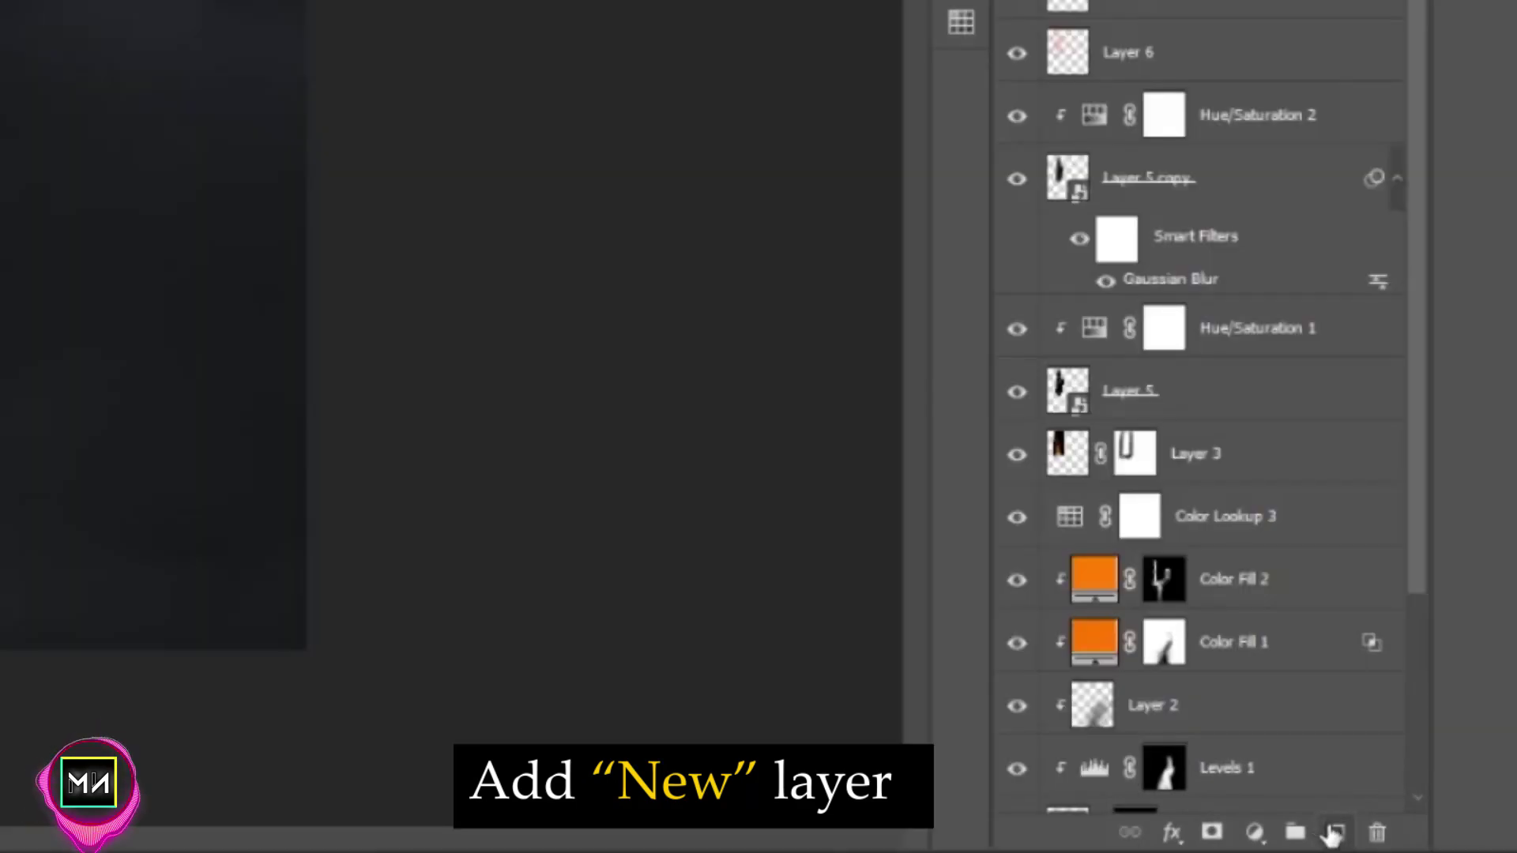
- Create Layer 10 in Color blend mode with an orange-to-transparent gradient ready
{"action": "left_click", "coordinate": [1333, 831]}
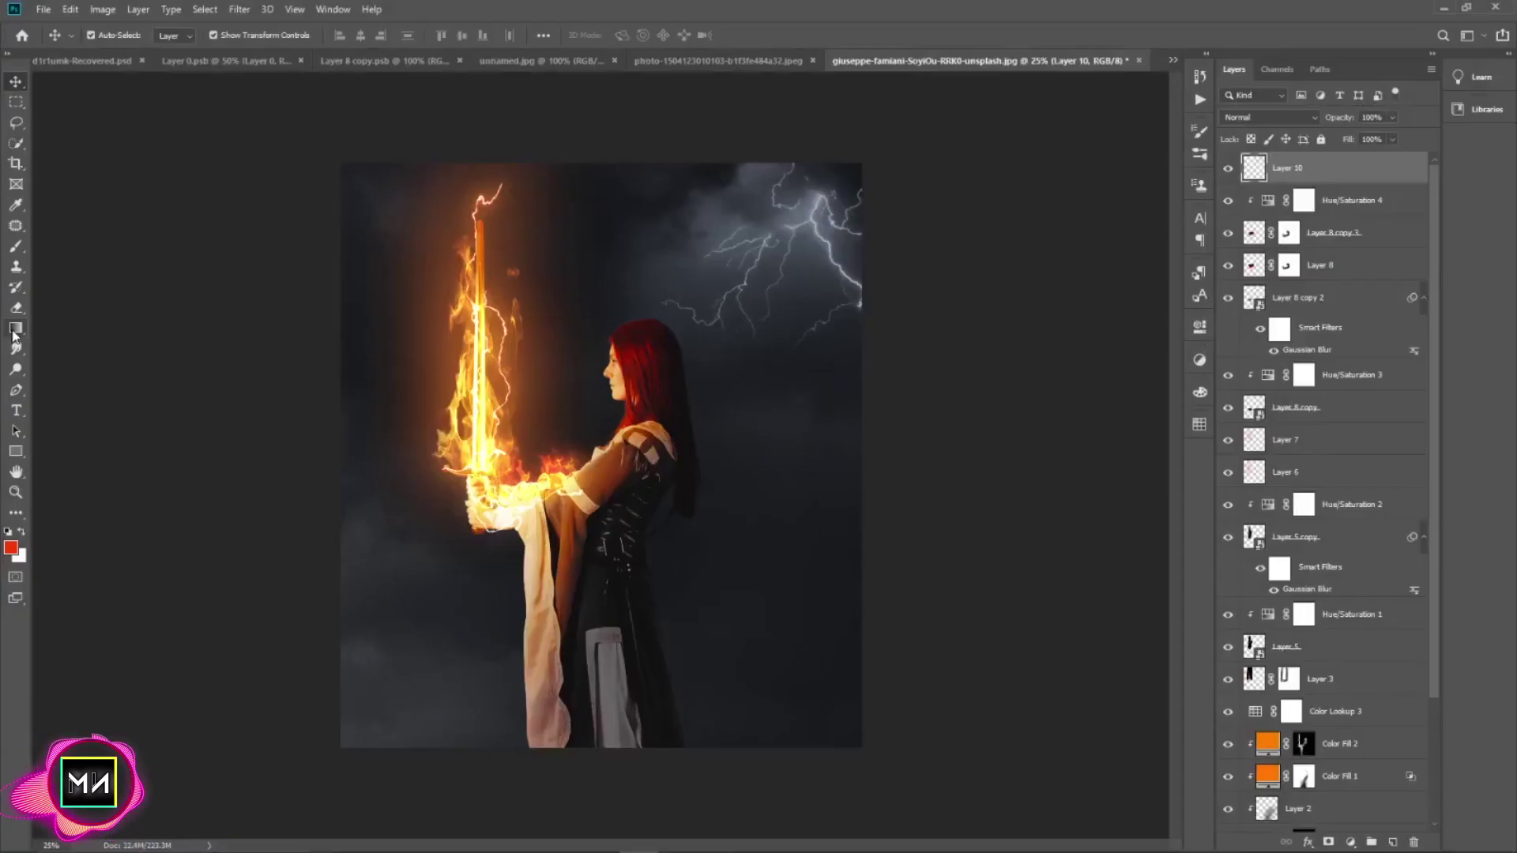
{"action": "left_click", "coordinate": [16, 328]}
{"action": "left_click", "coordinate": [118, 36]}
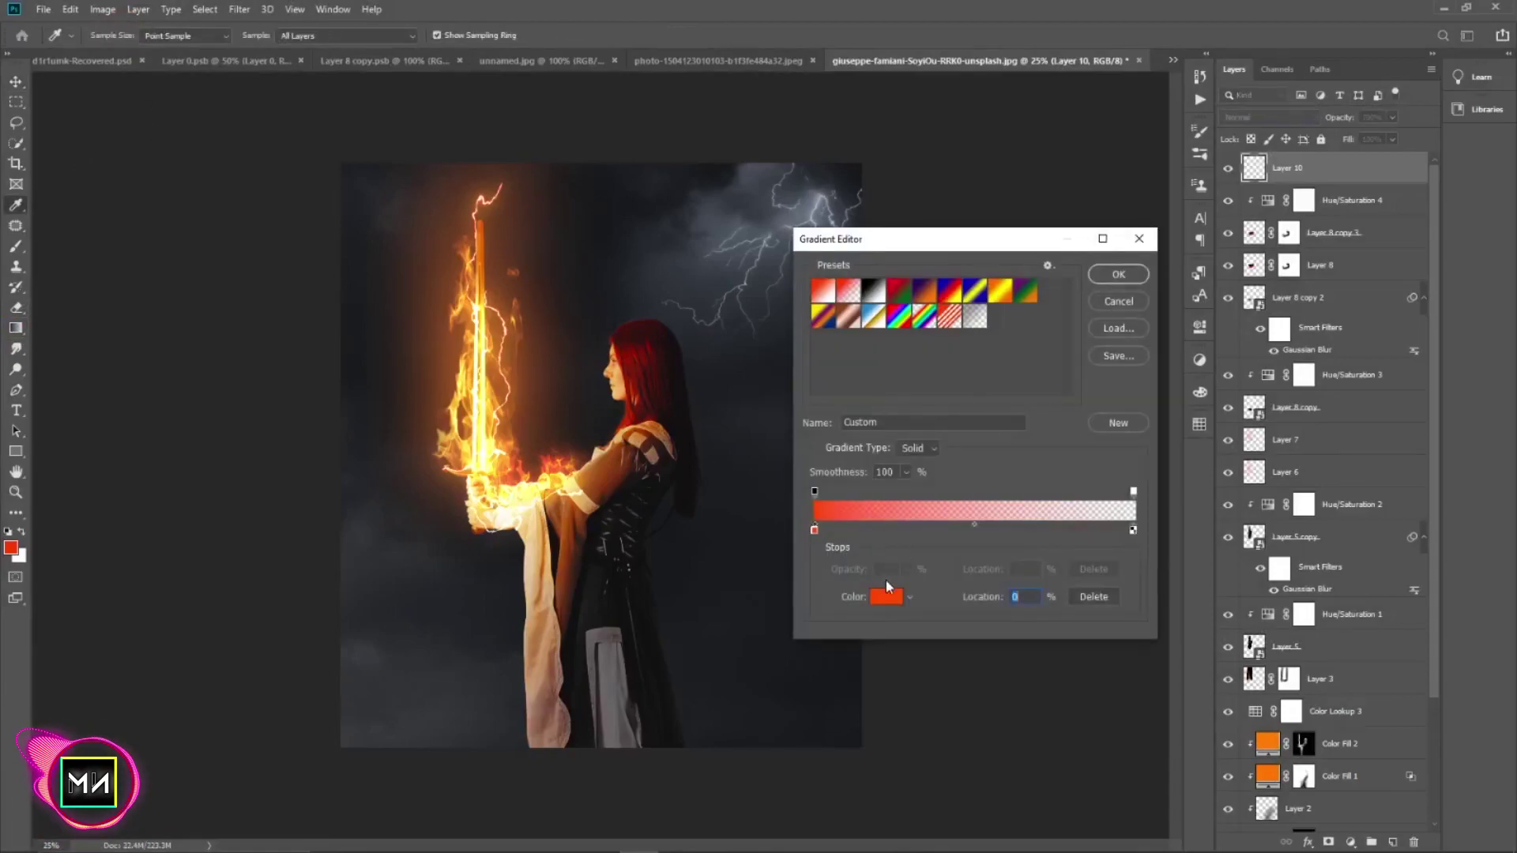
{"action": "left_click_drag", "start_coordinate": [1261, 596], "coordinate": [1262, 589]}
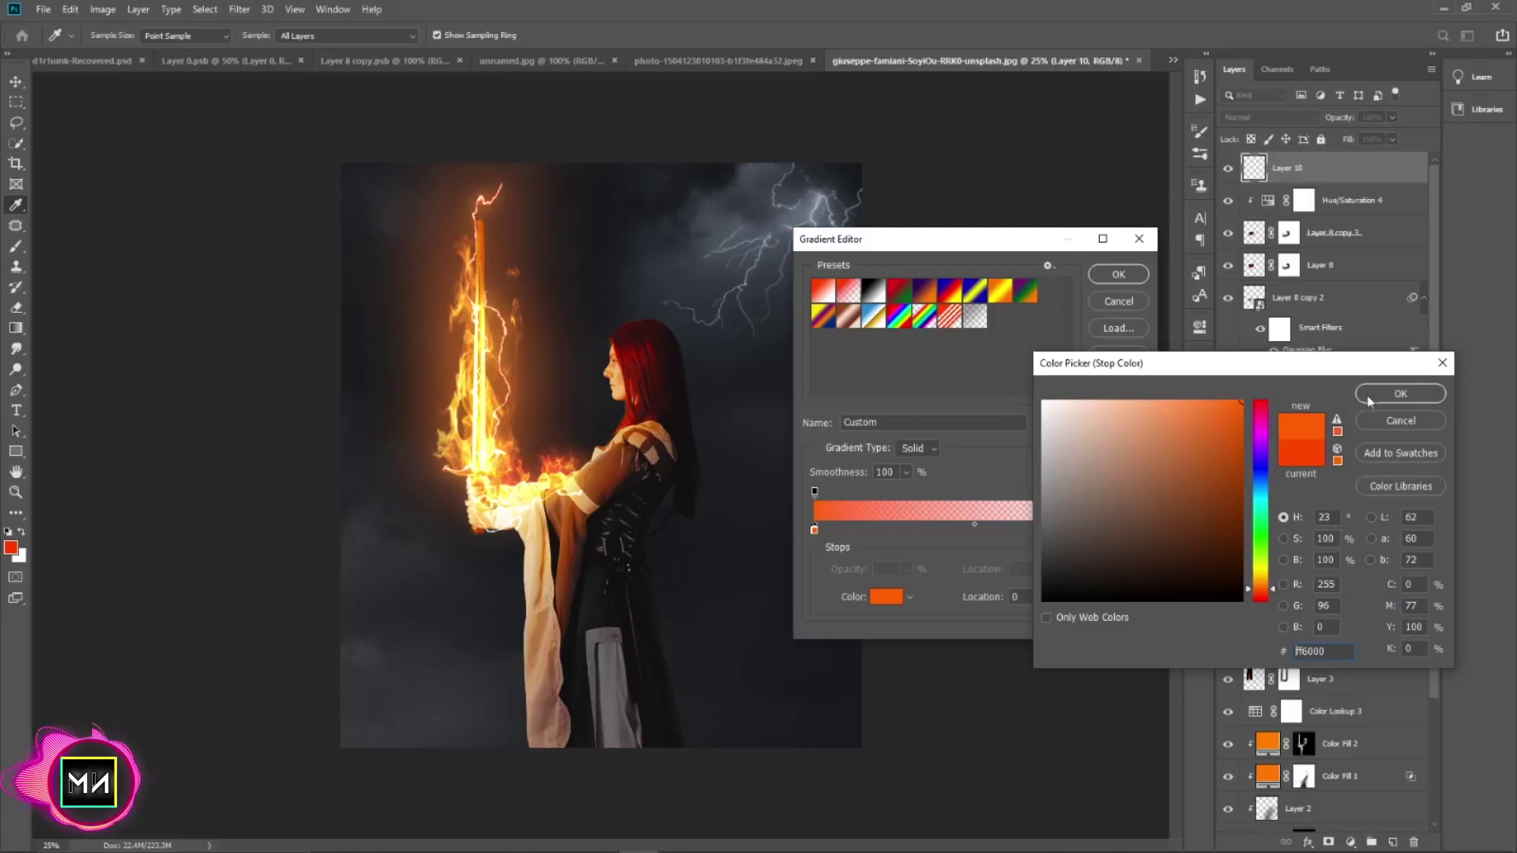
{"action": "left_click", "coordinate": [1367, 395]}
{"action": "left_click", "coordinate": [1118, 275]}
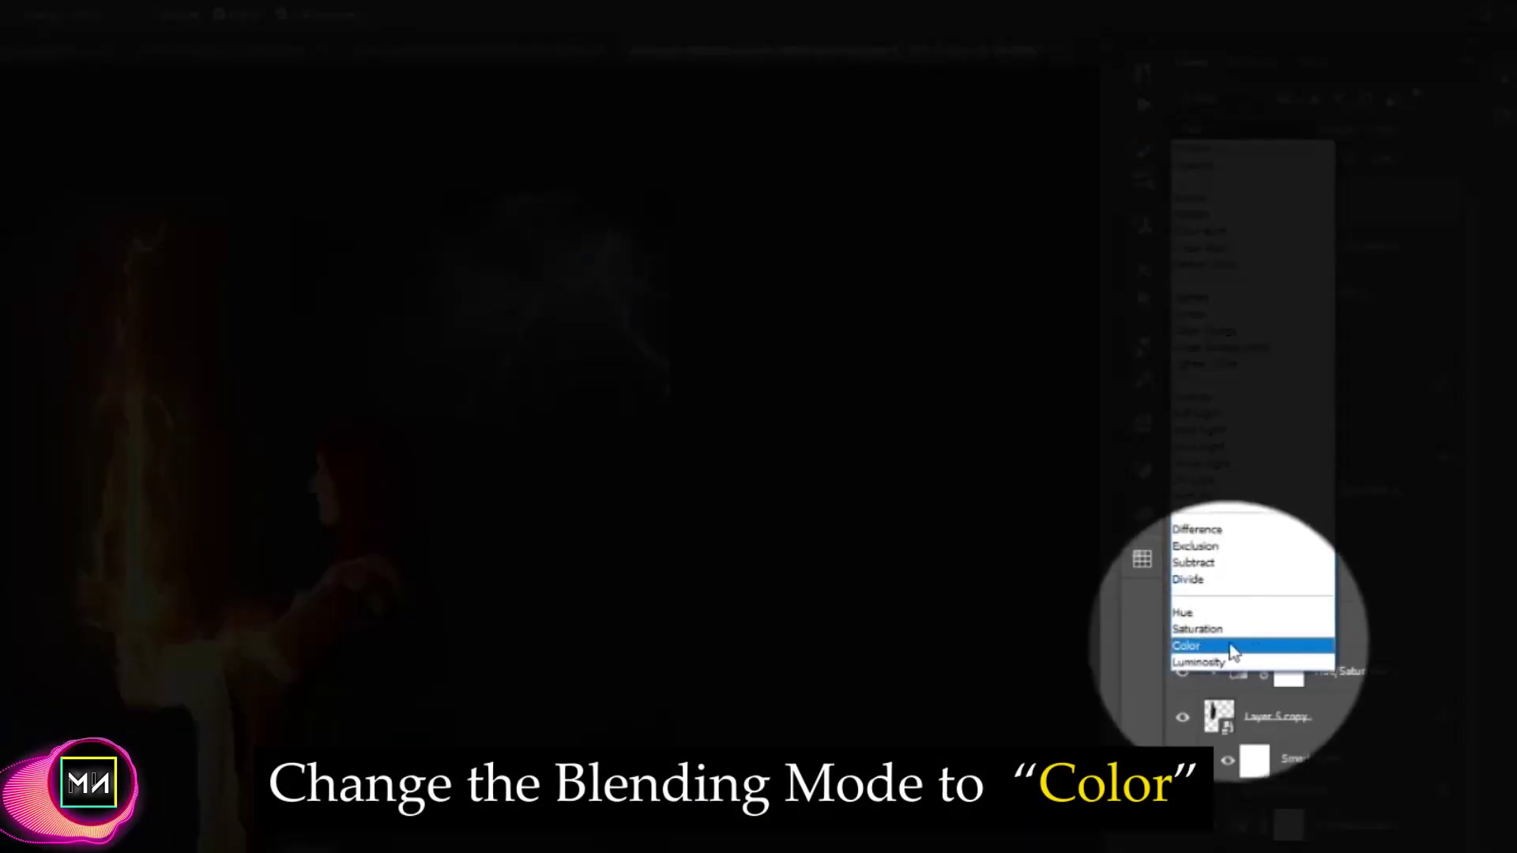
{"action": "left_click", "coordinate": [1203, 647]}
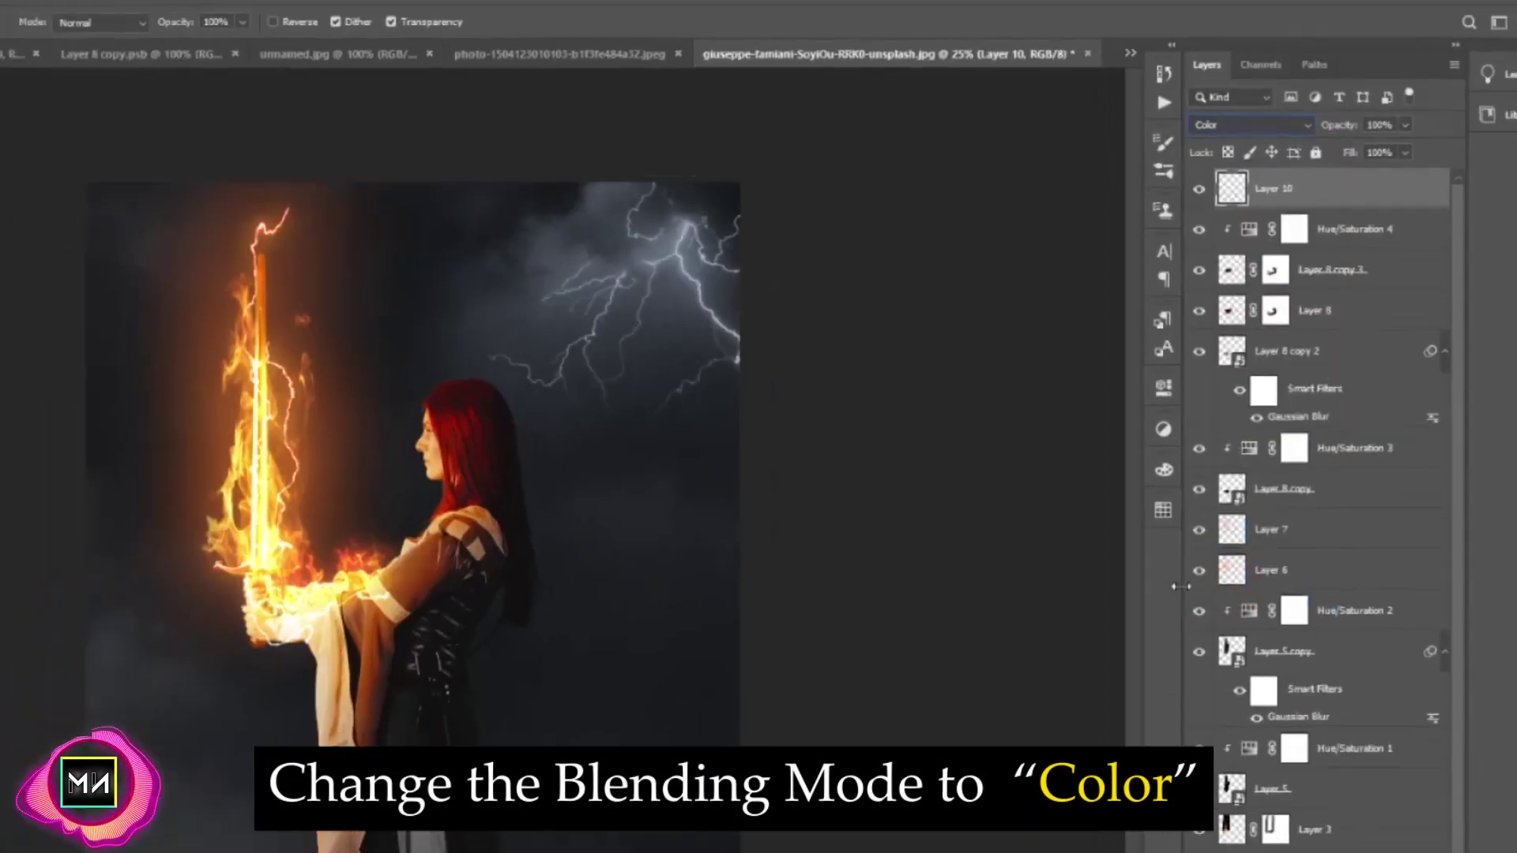
- Lay the orange gradient across the left side and stretch it about 110% wider
{"action": "left_click_drag", "start_coordinate": [407, 428], "coordinate": [745, 421]}
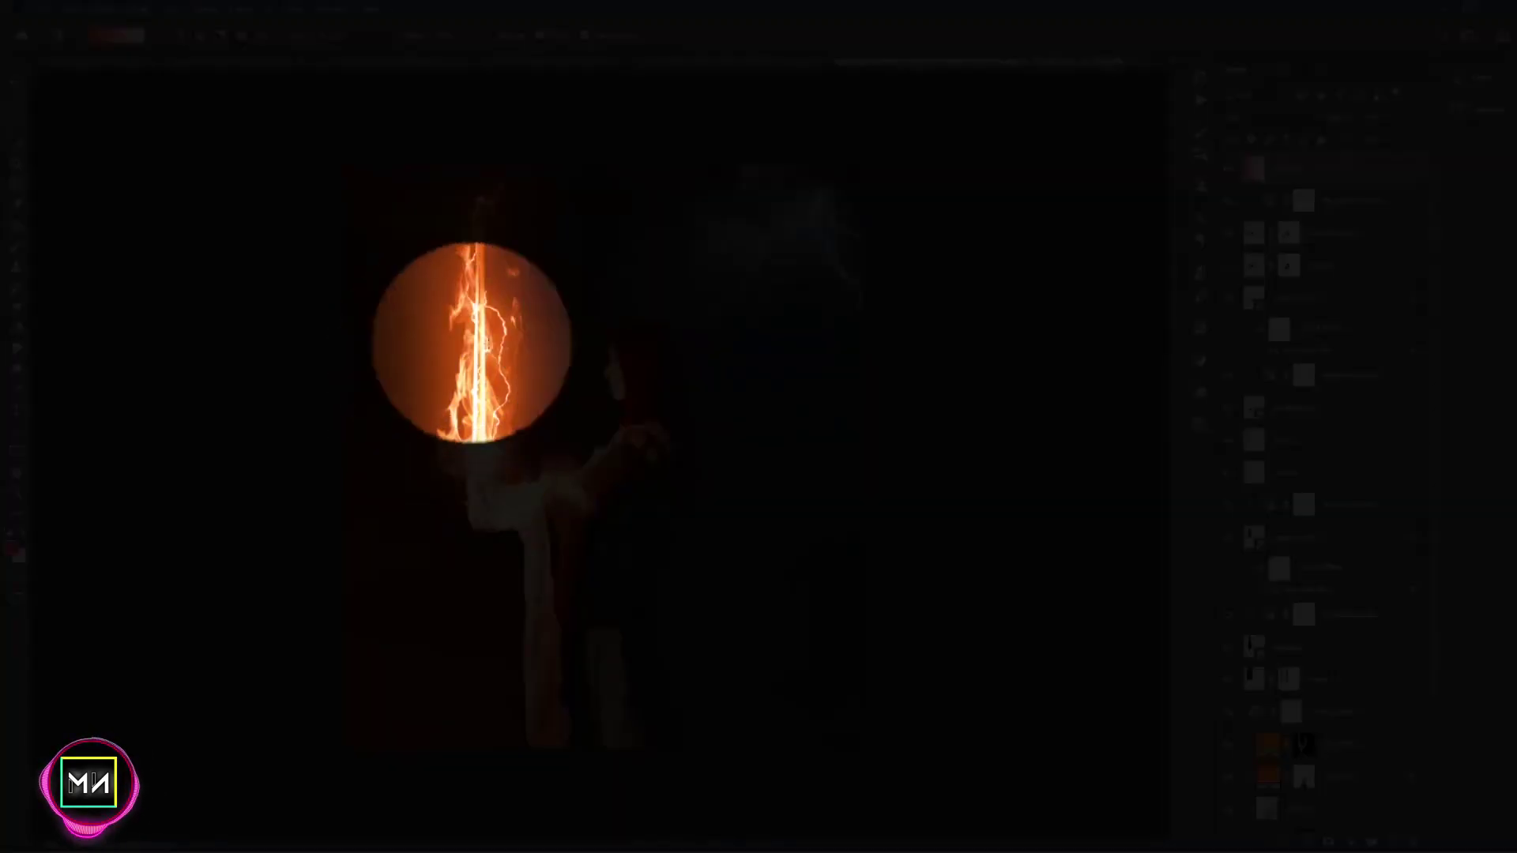
{"action": "key", "text": "ctrl+z"}
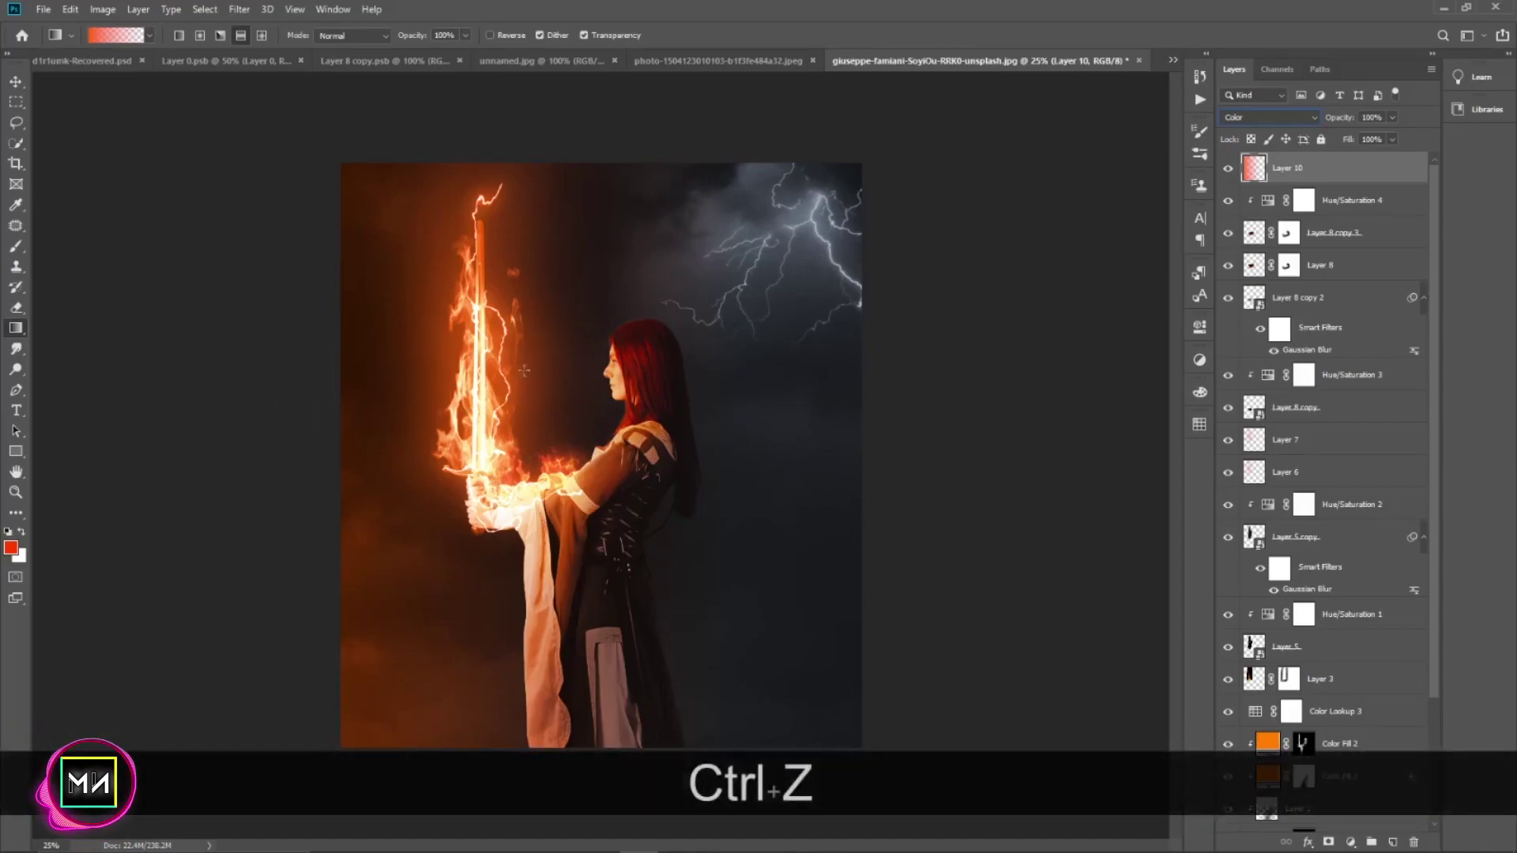
{"action": "left_click", "coordinate": [15, 82]}
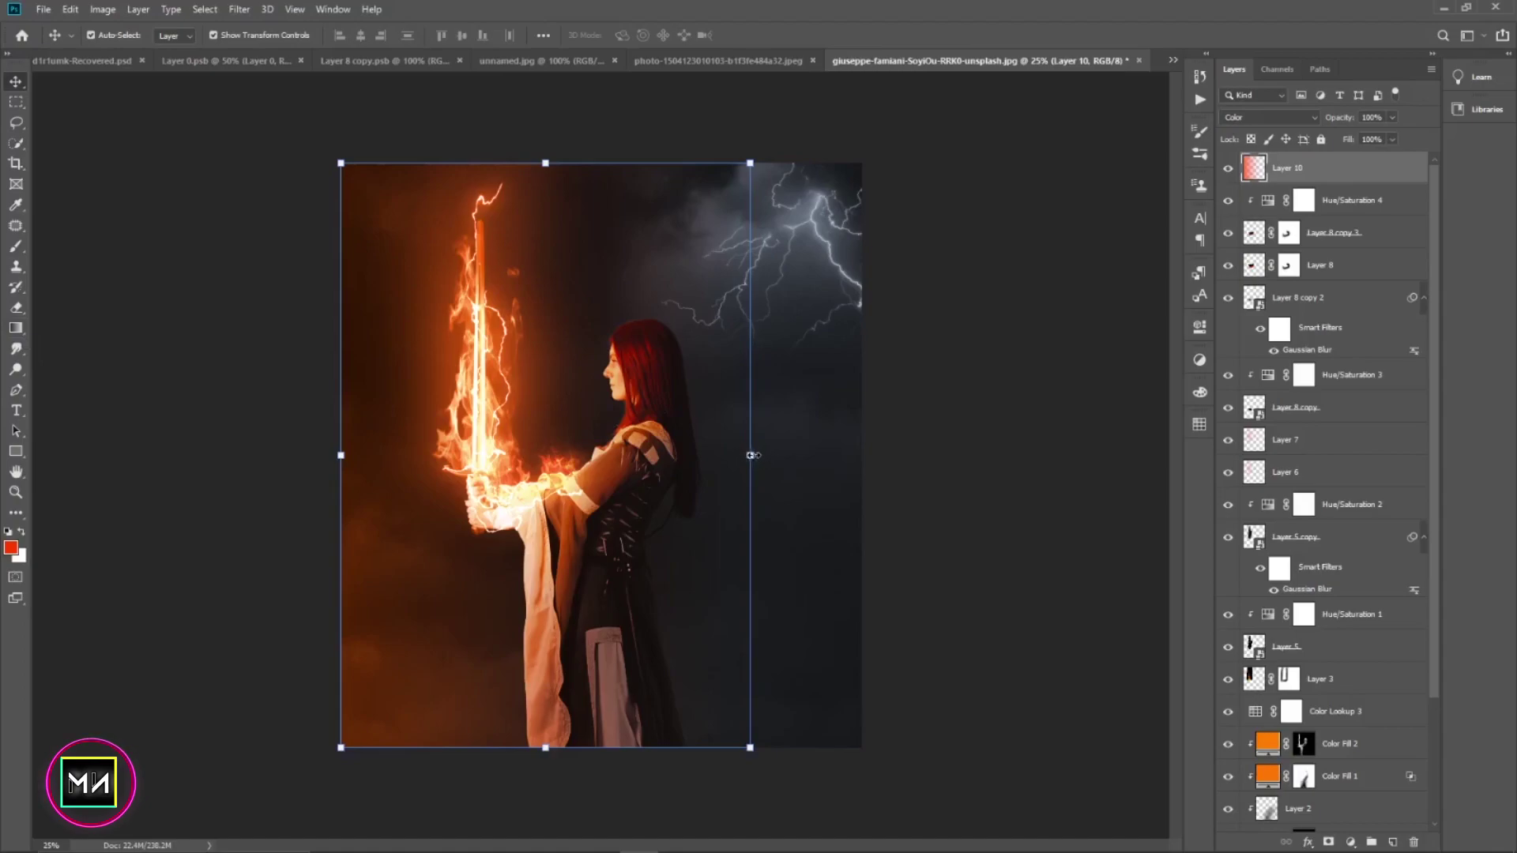
{"action": "left_click_drag", "start_coordinate": [753, 455], "coordinate": [783, 452]}
{"action": "key", "text": "Return"}
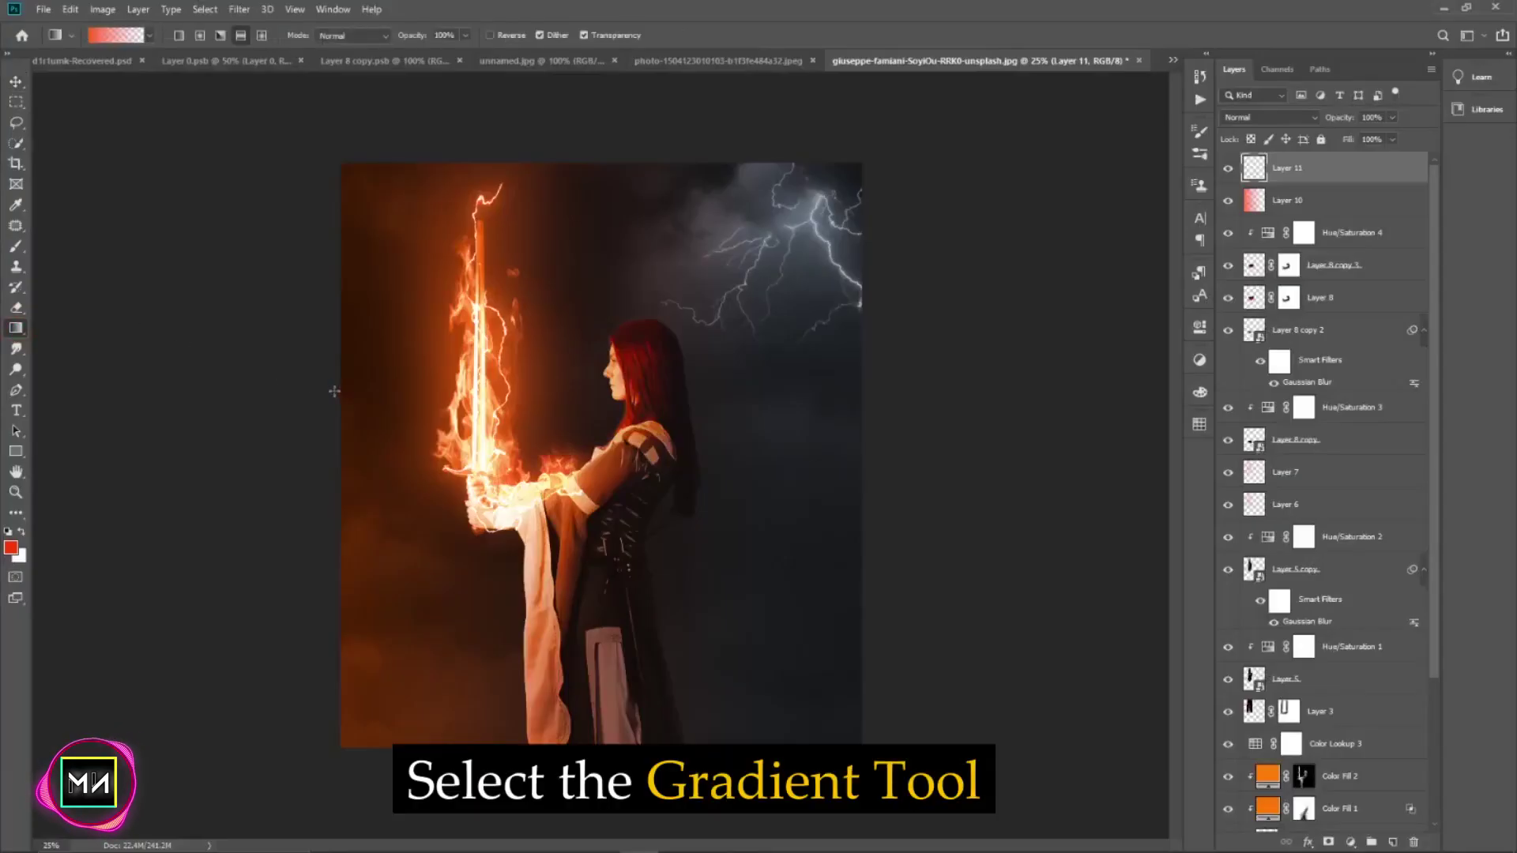
- Draw another orange gradient on Layer 11 and set its blend mode to Hue
{"action": "left_click_drag", "start_coordinate": [795, 377], "coordinate": [794, 387]}
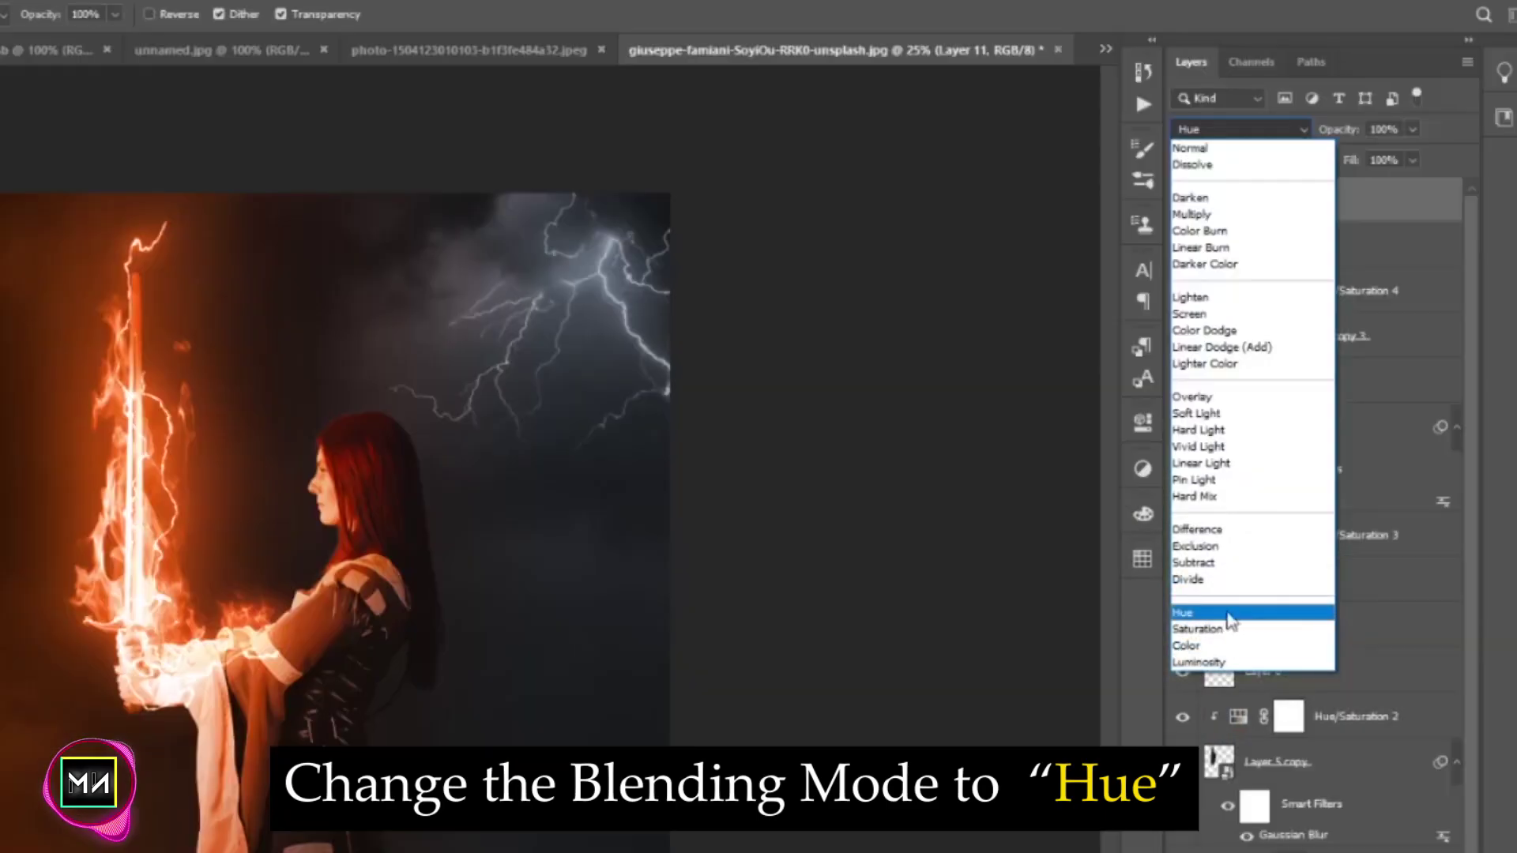
{"action": "left_click", "coordinate": [1189, 614]}
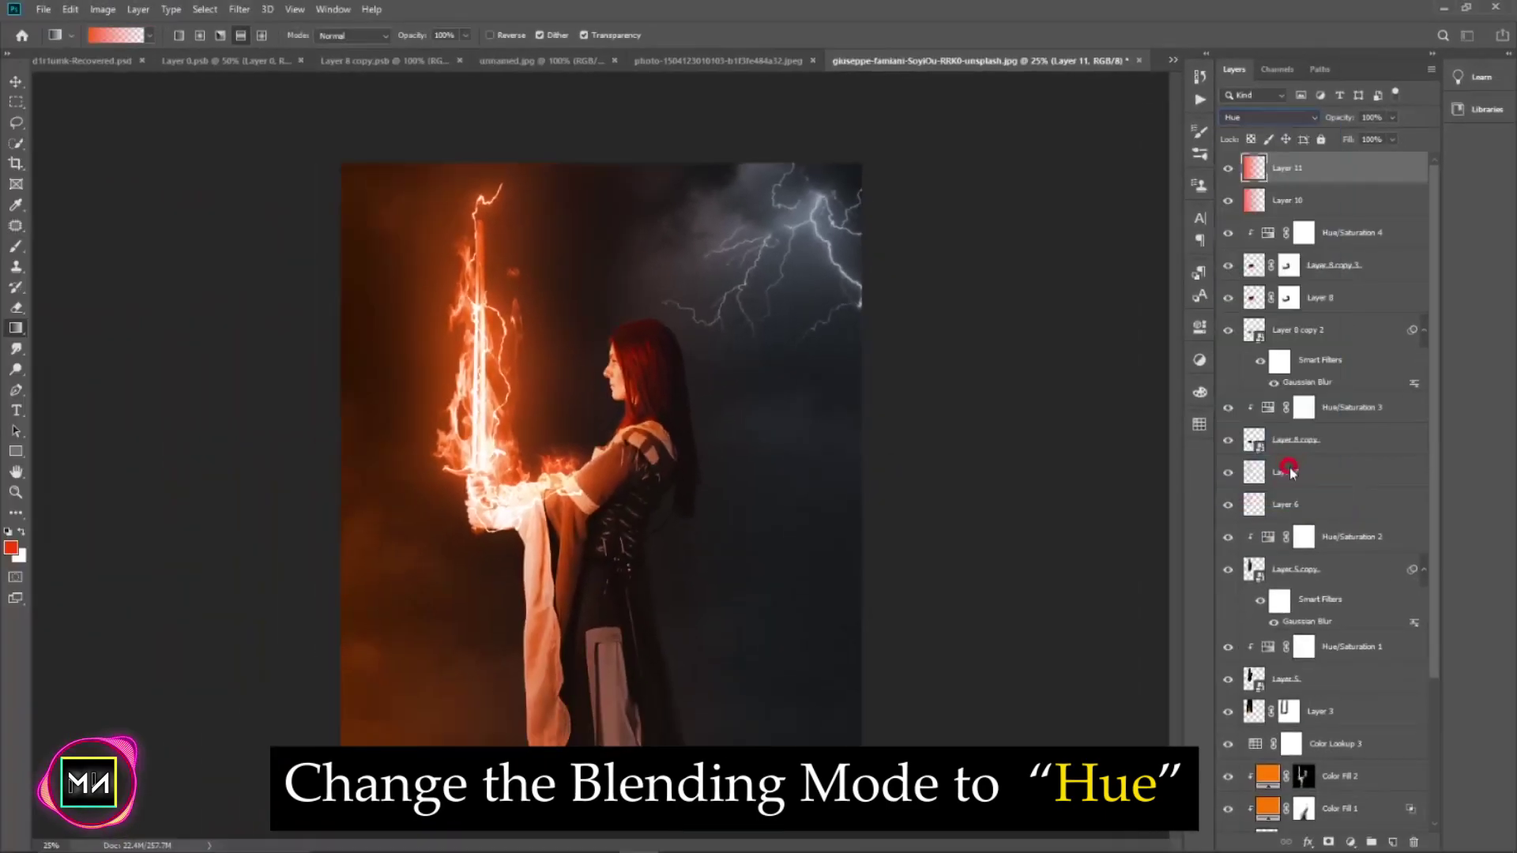
{"action": "left_click", "coordinate": [17, 85]}
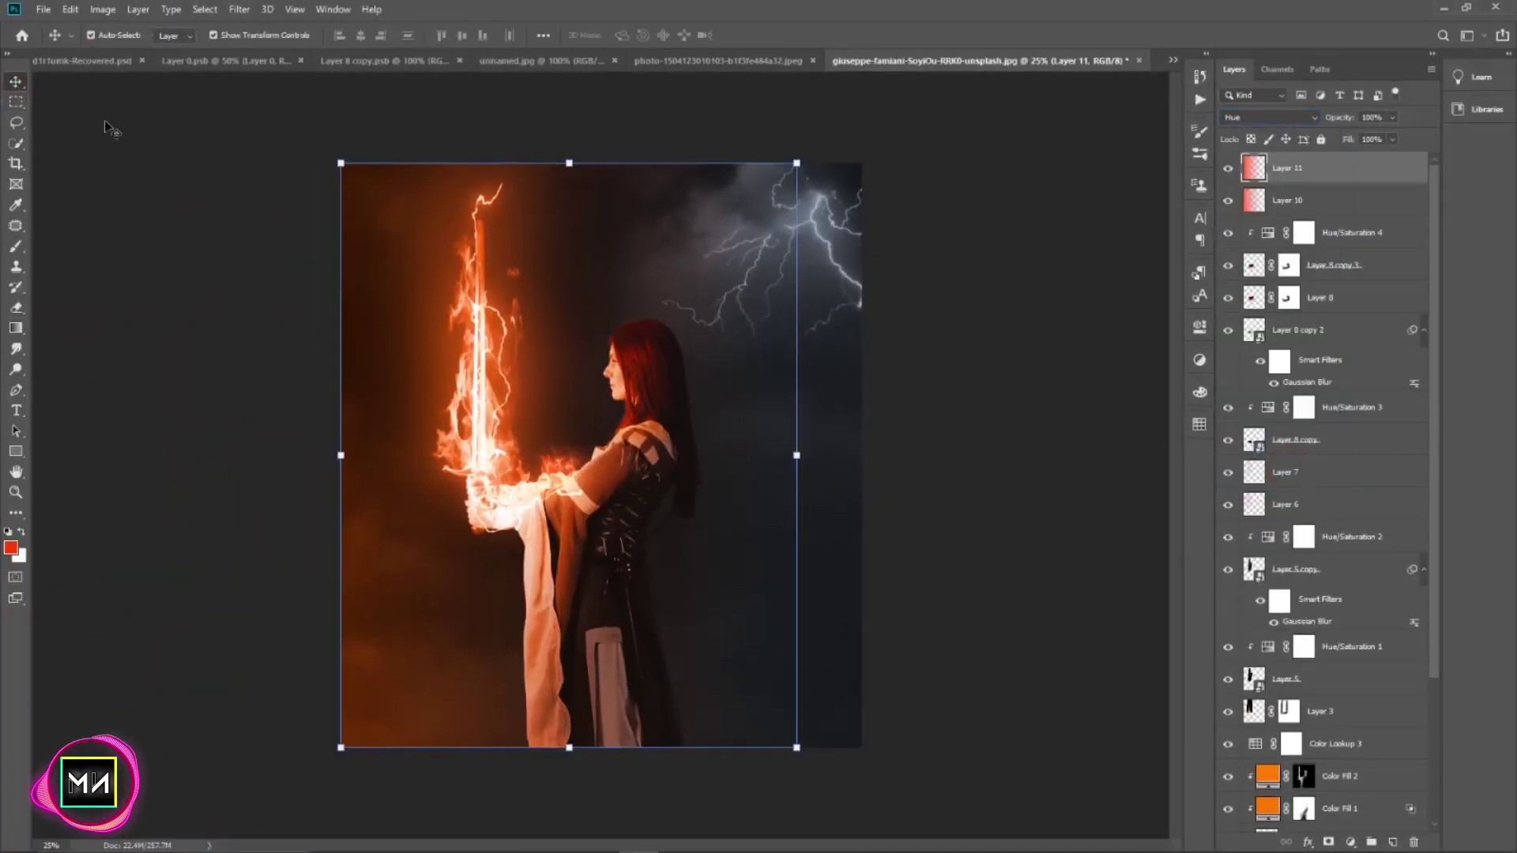
{"action": "key", "text": "ctrl+equal"}
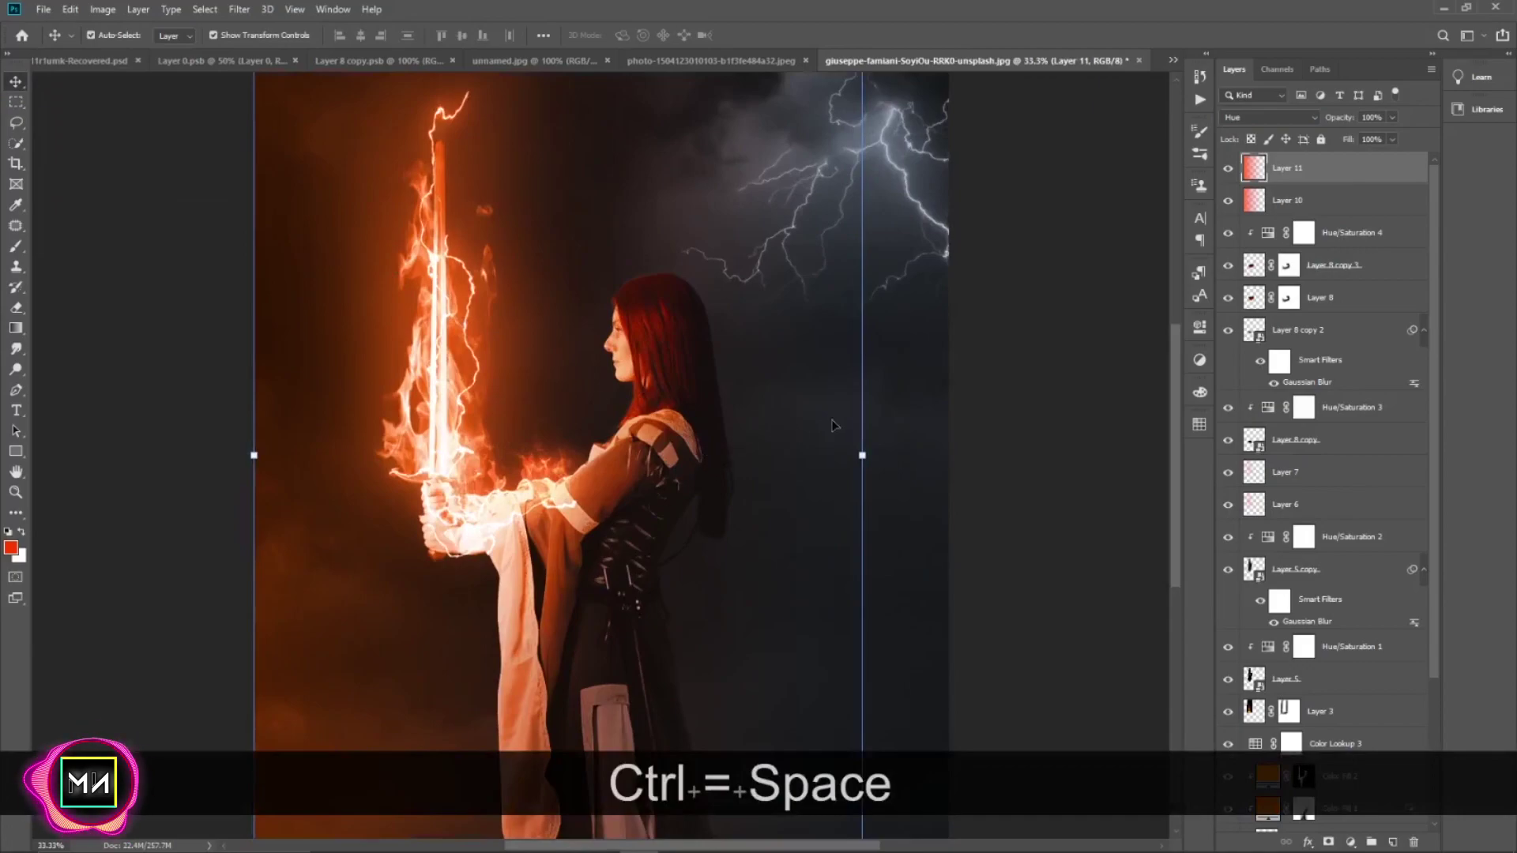
{"action": "left_click_drag", "start_coordinate": [833, 426], "coordinate": [811, 456]}
- Turn Layer 11's visibility back on and pan around the canvas
{"action": "left_click", "coordinate": [17, 329]}
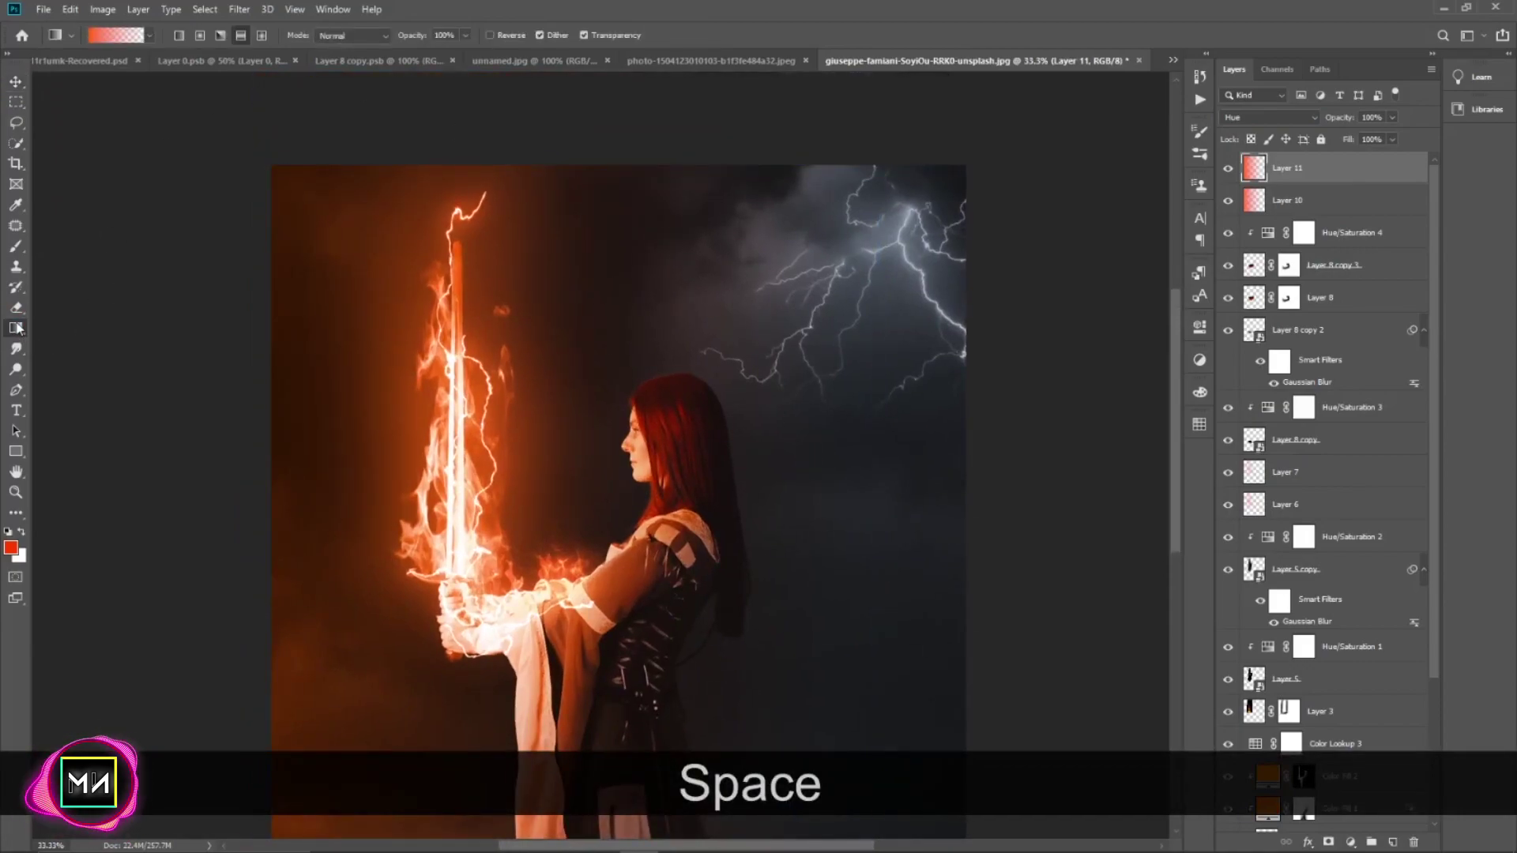
{"action": "left_click", "coordinate": [1230, 171]}
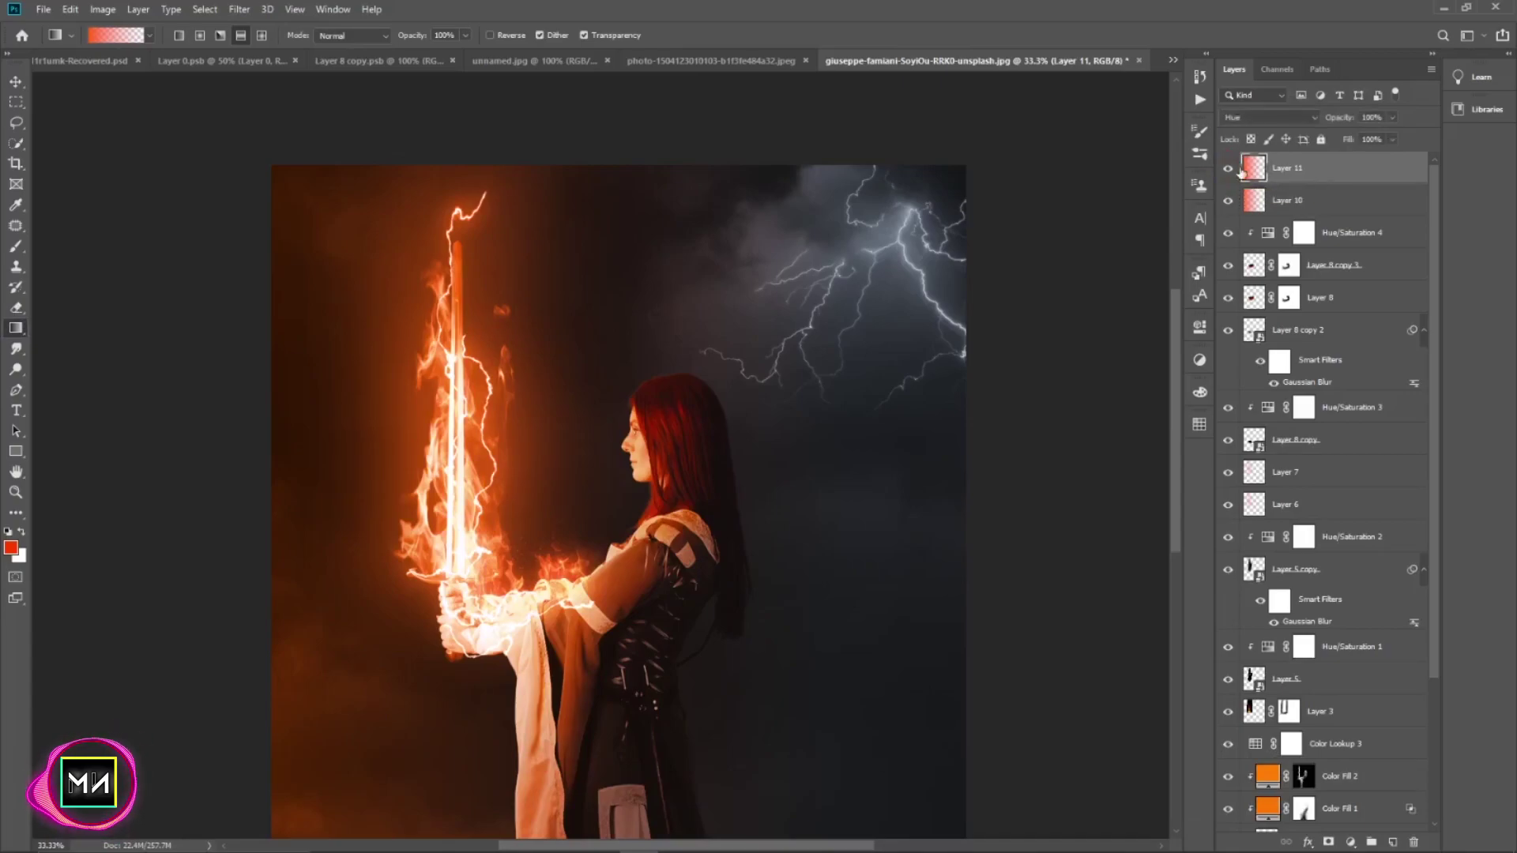
{"action": "left_click", "coordinate": [17, 83]}
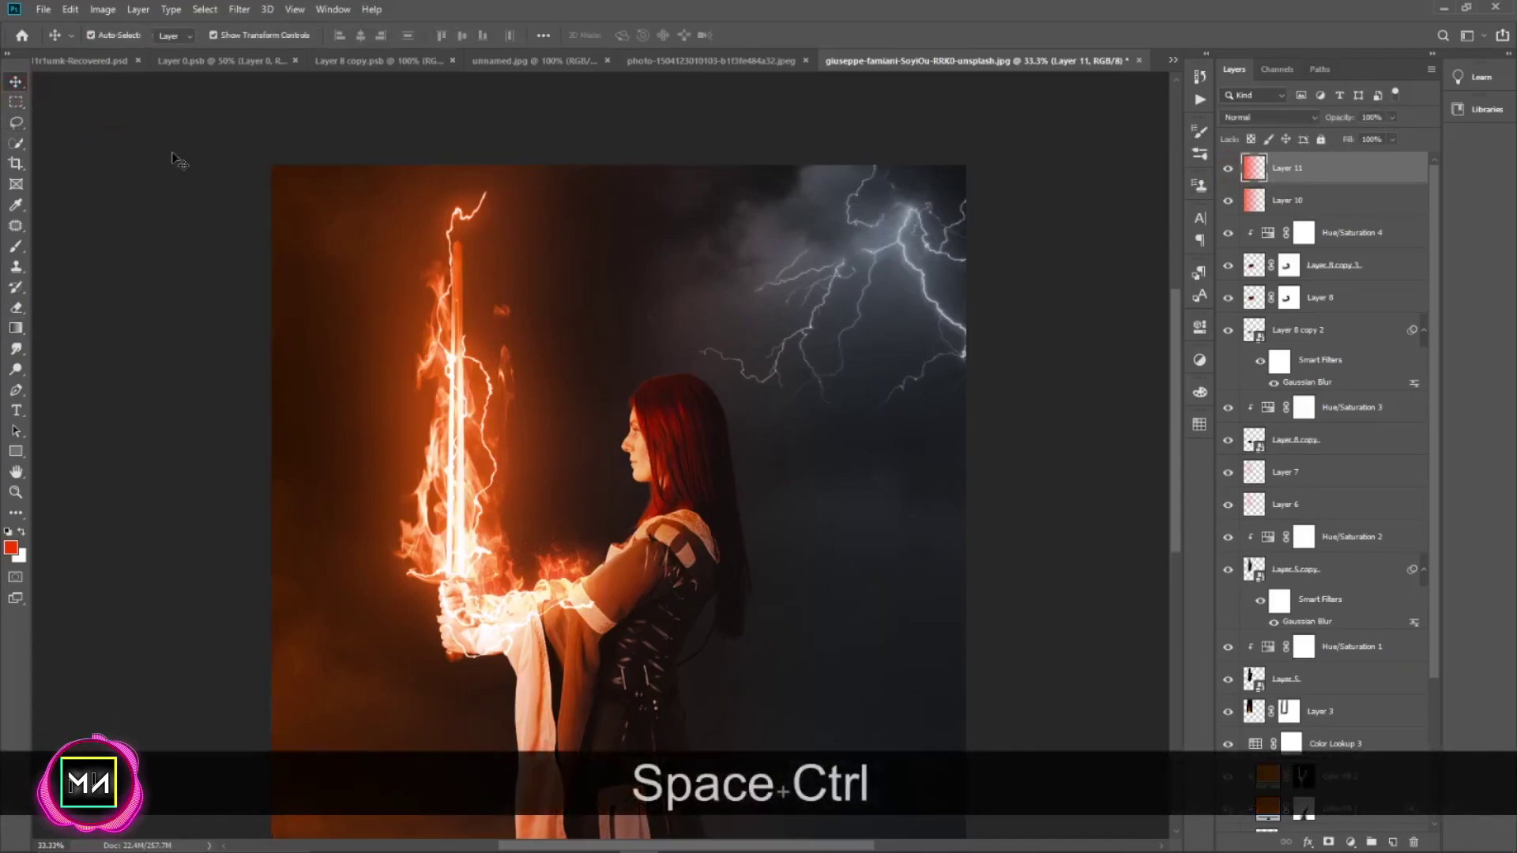
{"action": "mouse_move", "coordinate": [661, 393]}
{"action": "left_mouse_down"}
{"action": "mouse_move", "coordinate": [696, 383]}
{"action": "mouse_move", "coordinate": [565, 369]}
{"action": "mouse_move", "coordinate": [569, 419]}
{"action": "left_mouse_up"}
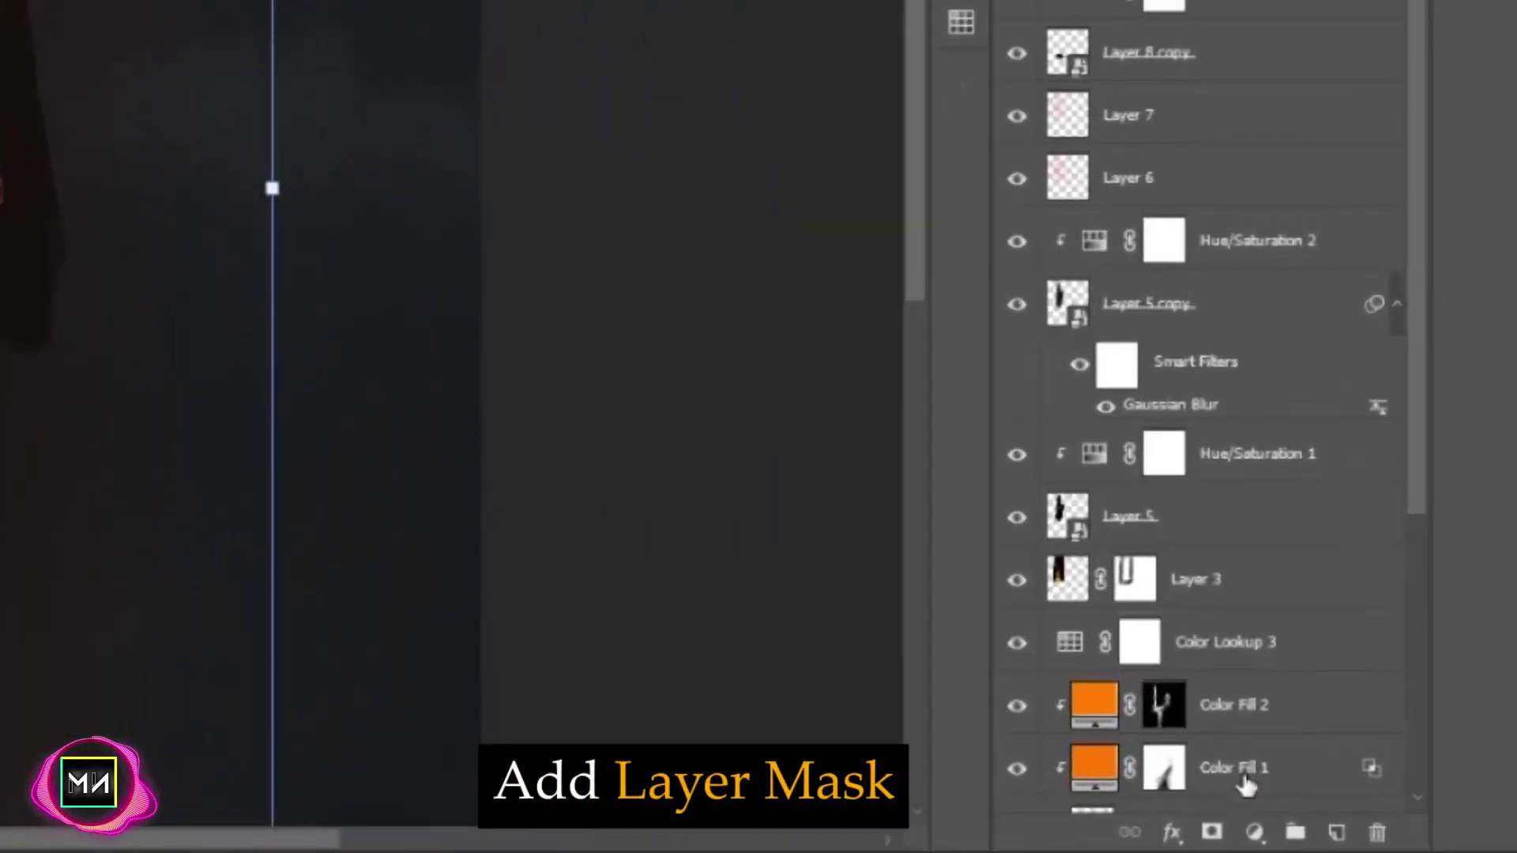
- Add a layer mask to Layer 10 and paint black on it with a soft brush
{"action": "left_click", "coordinate": [1211, 832]}
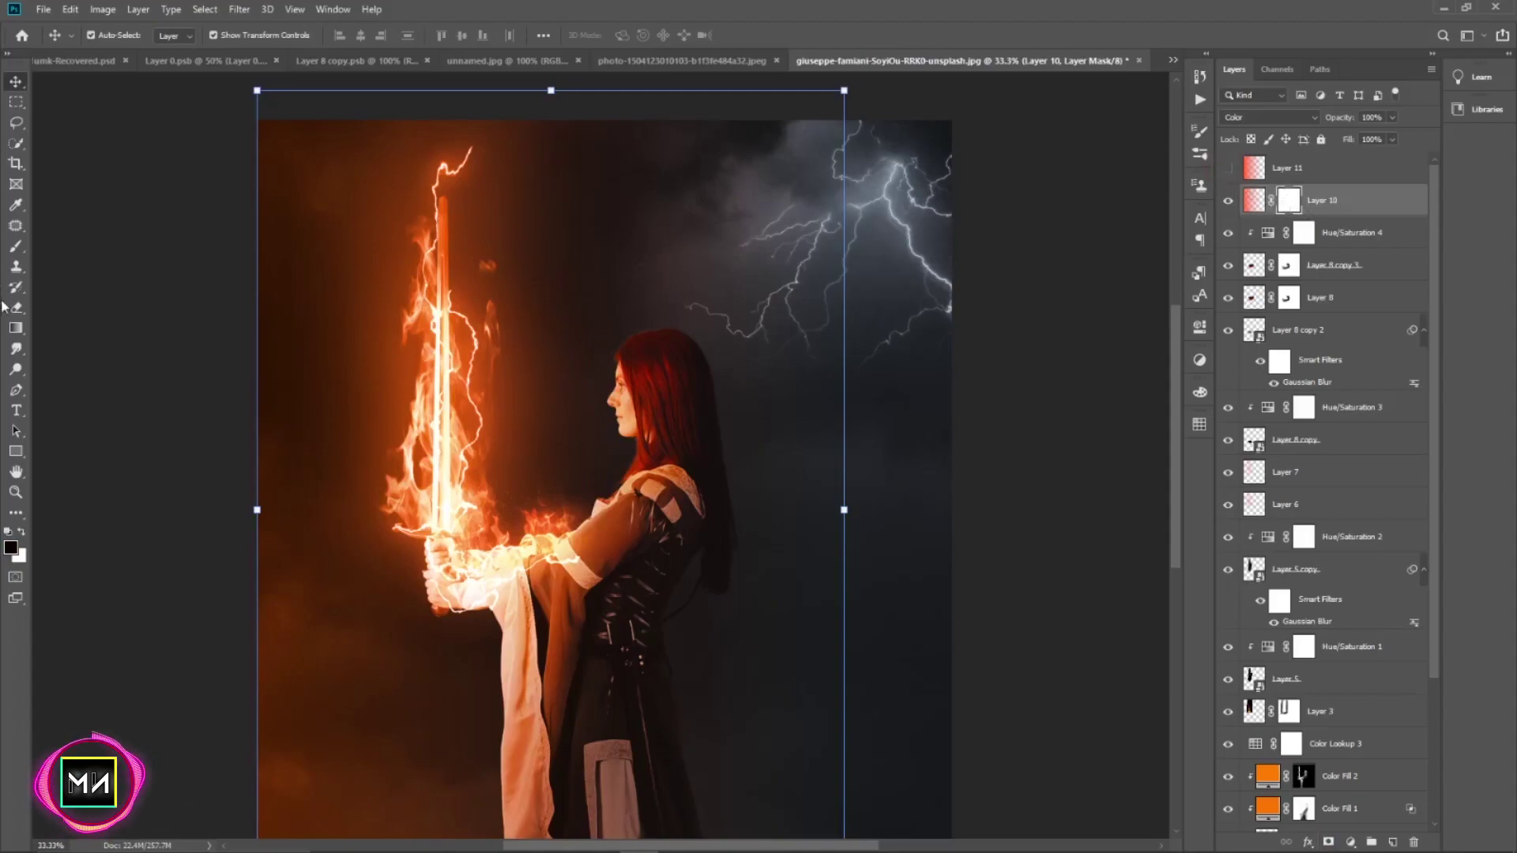
{"action": "left_click", "coordinate": [15, 246]}
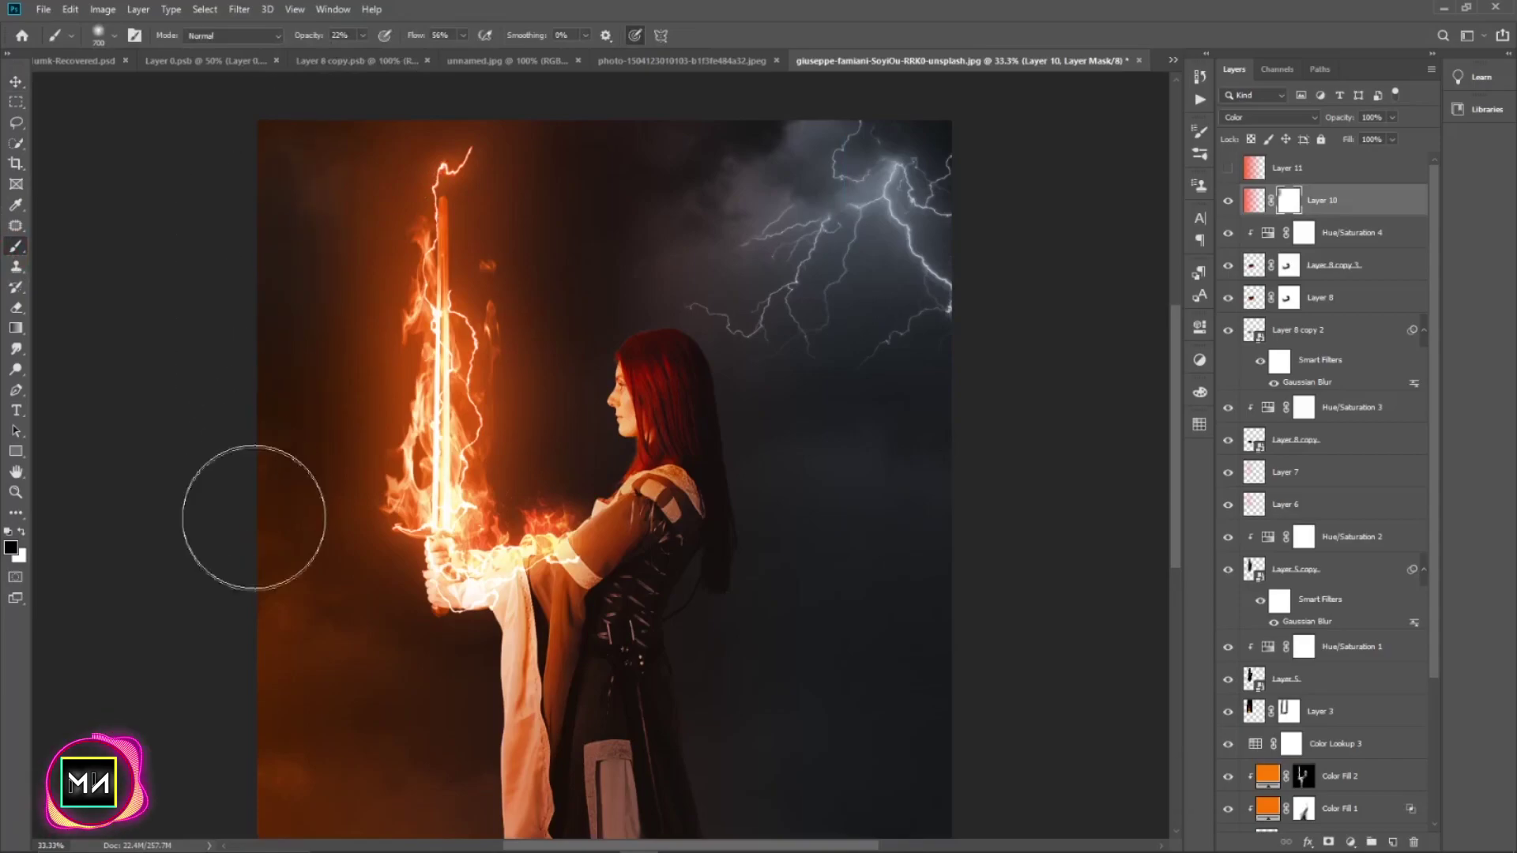
{"action": "left_click_drag", "start_coordinate": [254, 518], "coordinate": [237, 240]}
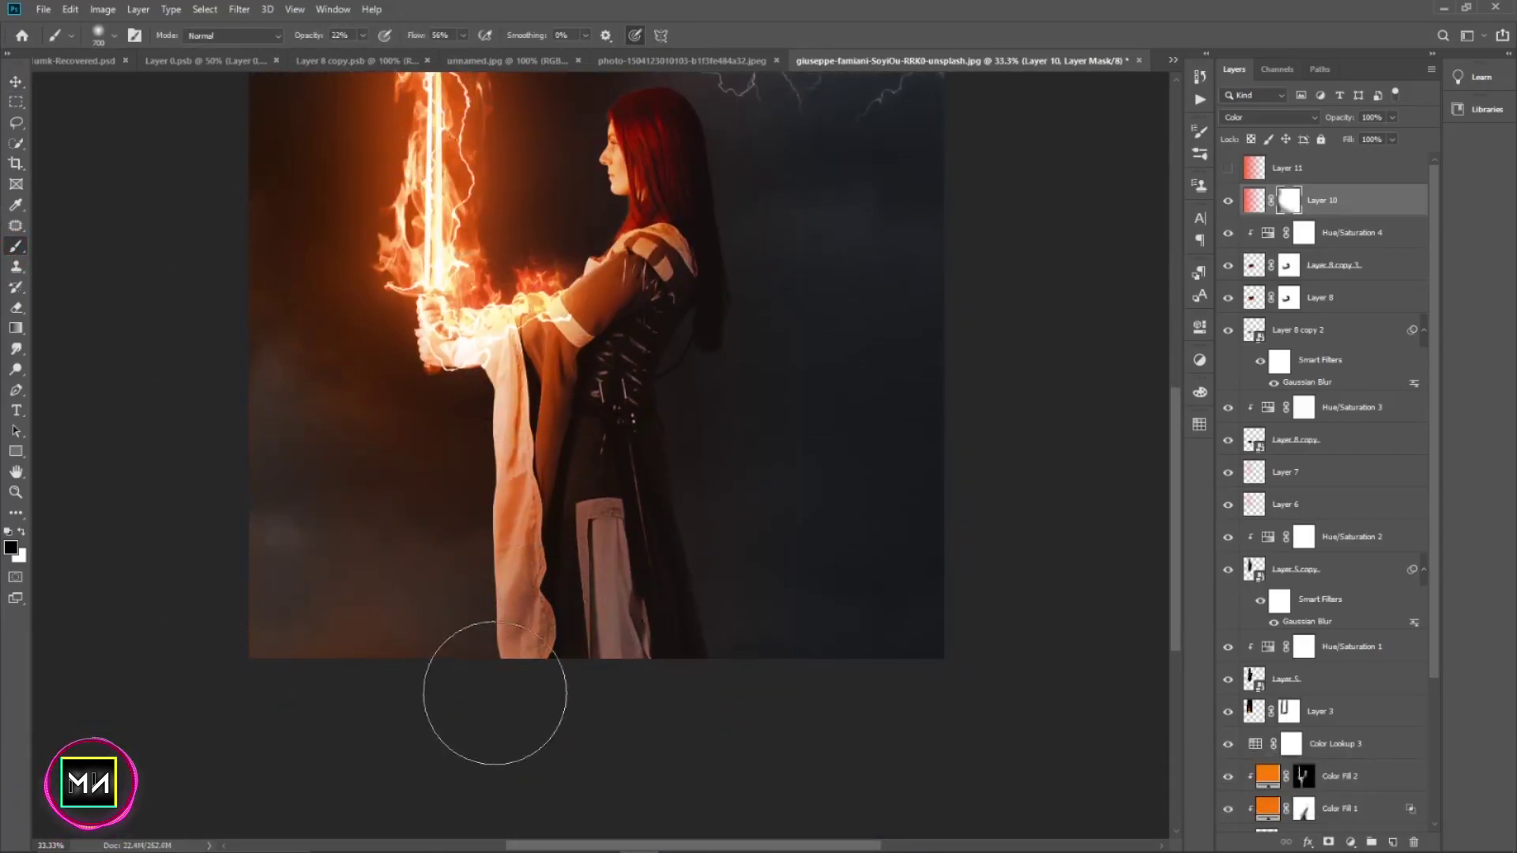
{"action": "left_click_drag", "start_coordinate": [291, 566], "coordinate": [332, 703]}
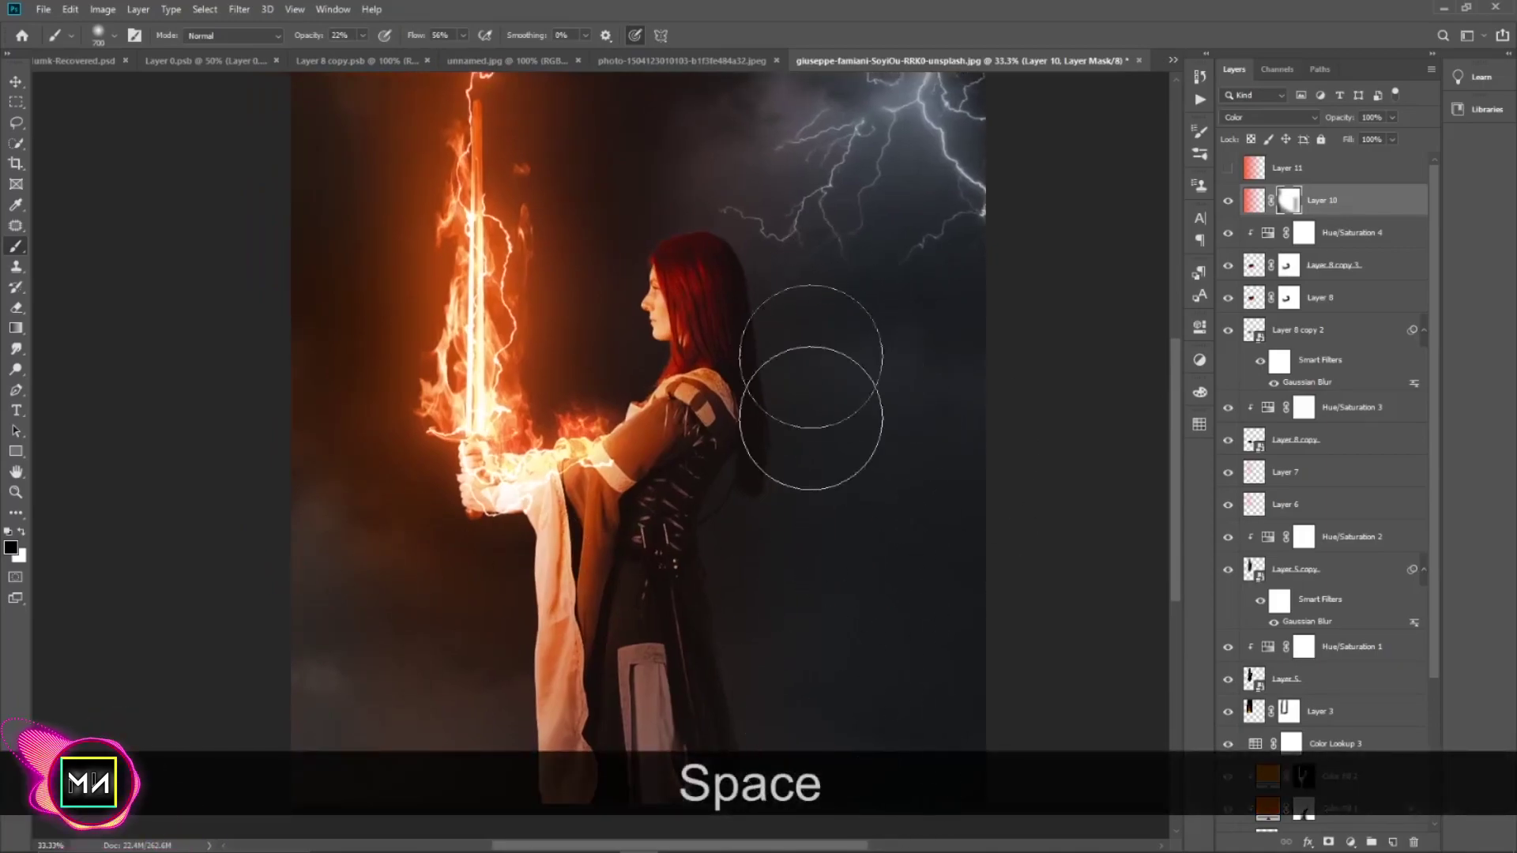
{"action": "scroll", "coordinate": [778, 413], "scroll_direction": "down", "scroll_amount": 3}
{"action": "left_click_drag", "start_coordinate": [778, 644], "coordinate": [874, 809]}
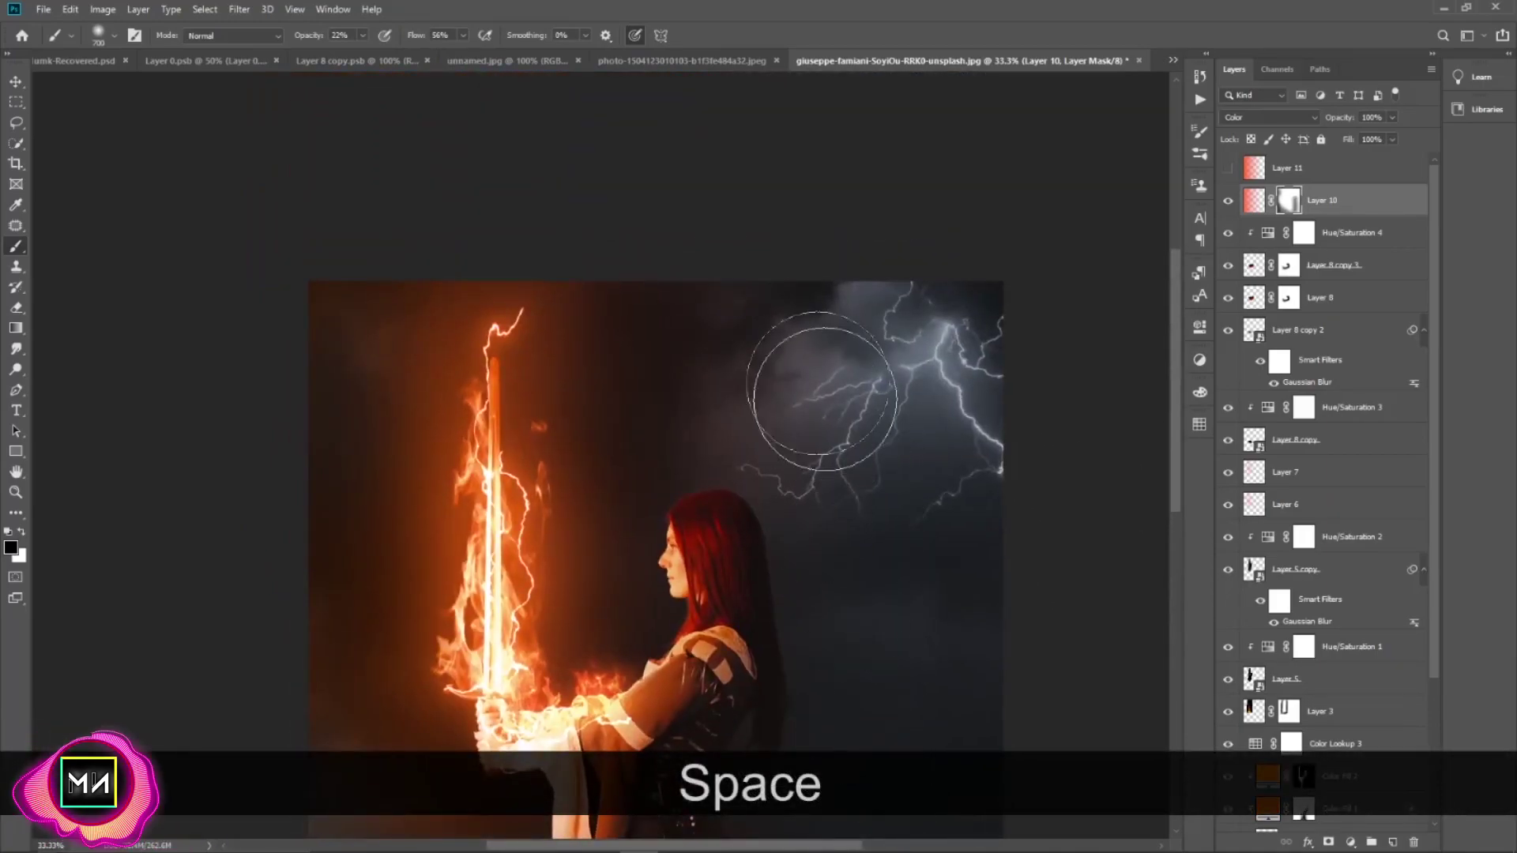
{"action": "left_click_drag", "start_coordinate": [319, 733], "coordinate": [322, 563]}
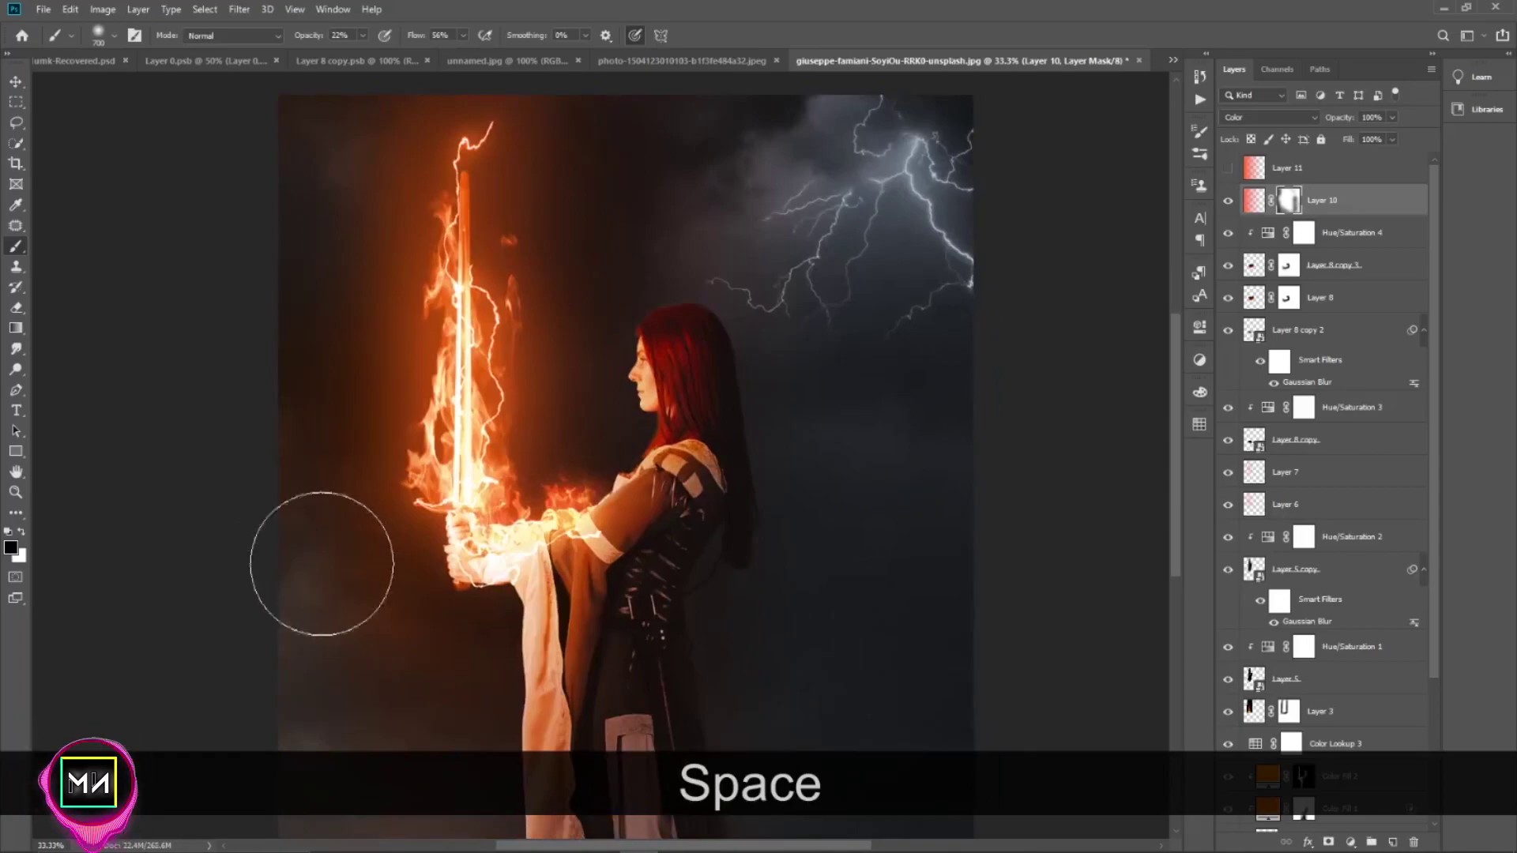
{"action": "left_click_drag", "start_coordinate": [344, 360], "coordinate": [395, 629]}
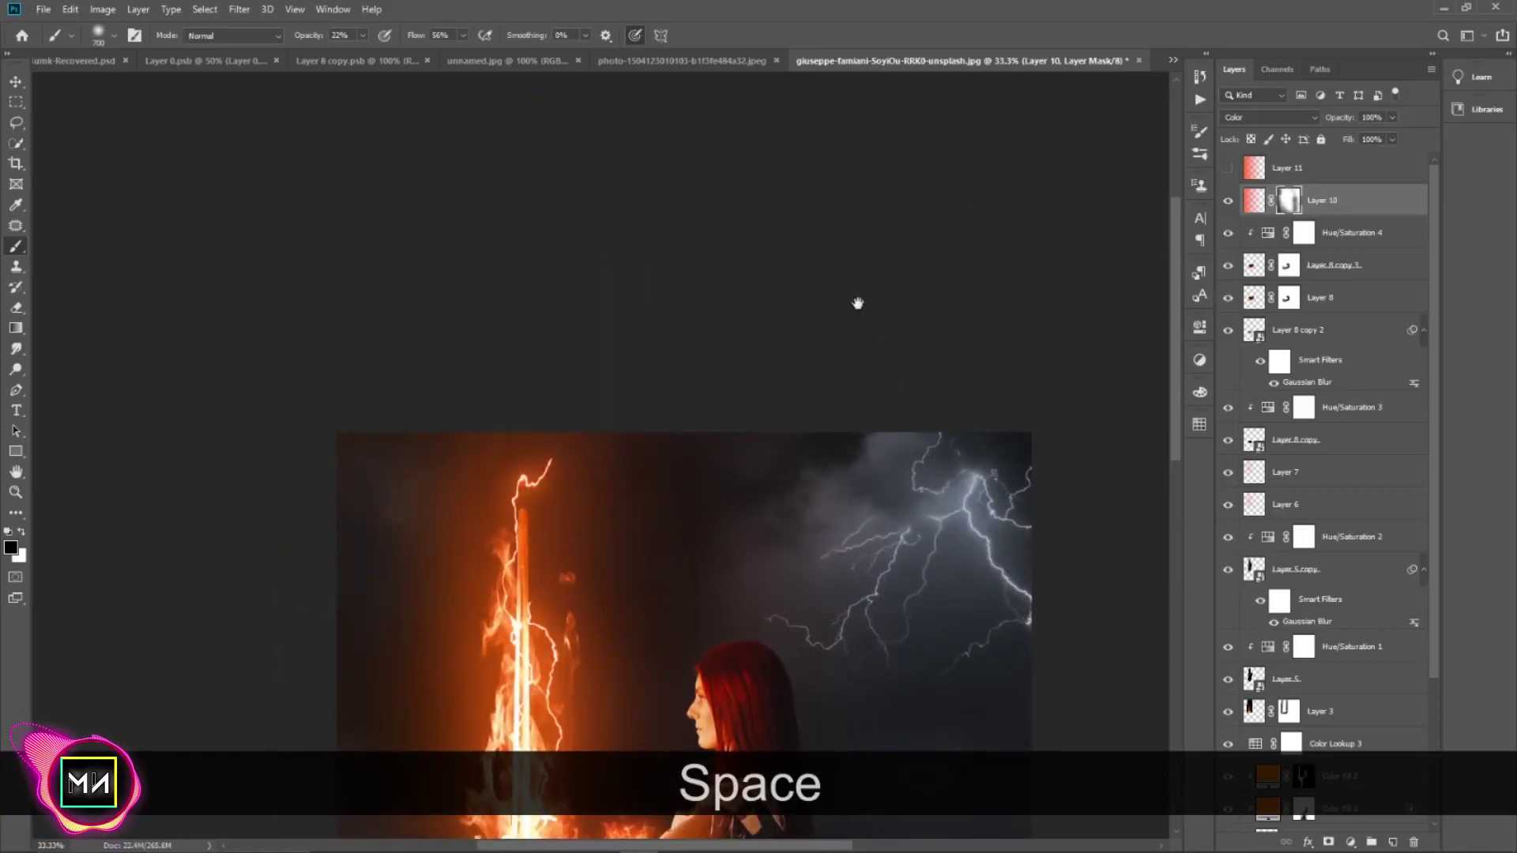
{"action": "left_click_drag", "start_coordinate": [857, 303], "coordinate": [553, 139]}
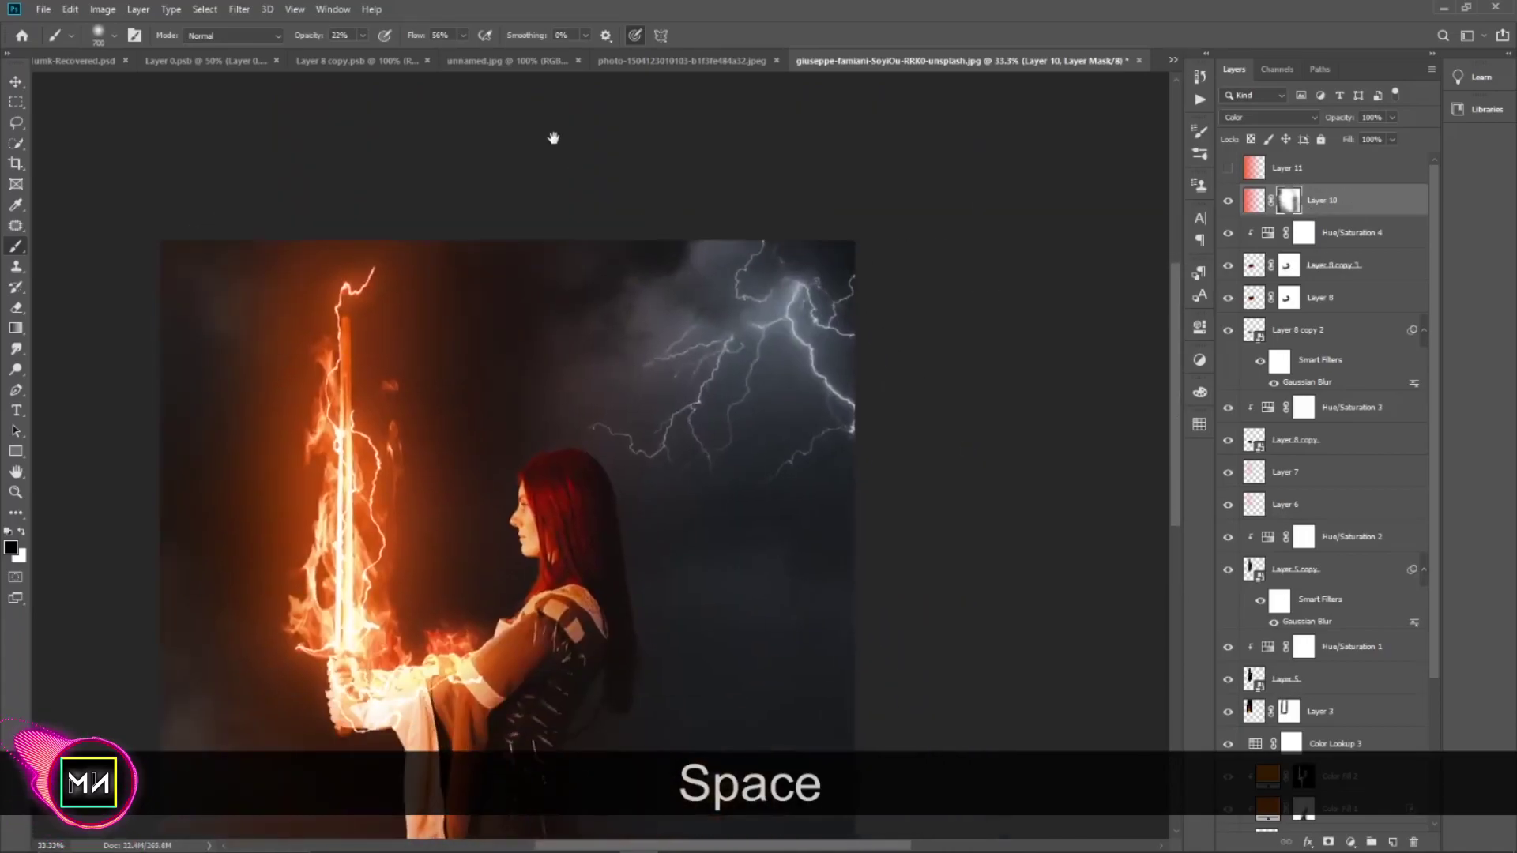
- Return from the mask to Layer 10's pixels, then select Layer 11
{"action": "left_click", "coordinate": [1264, 200]}
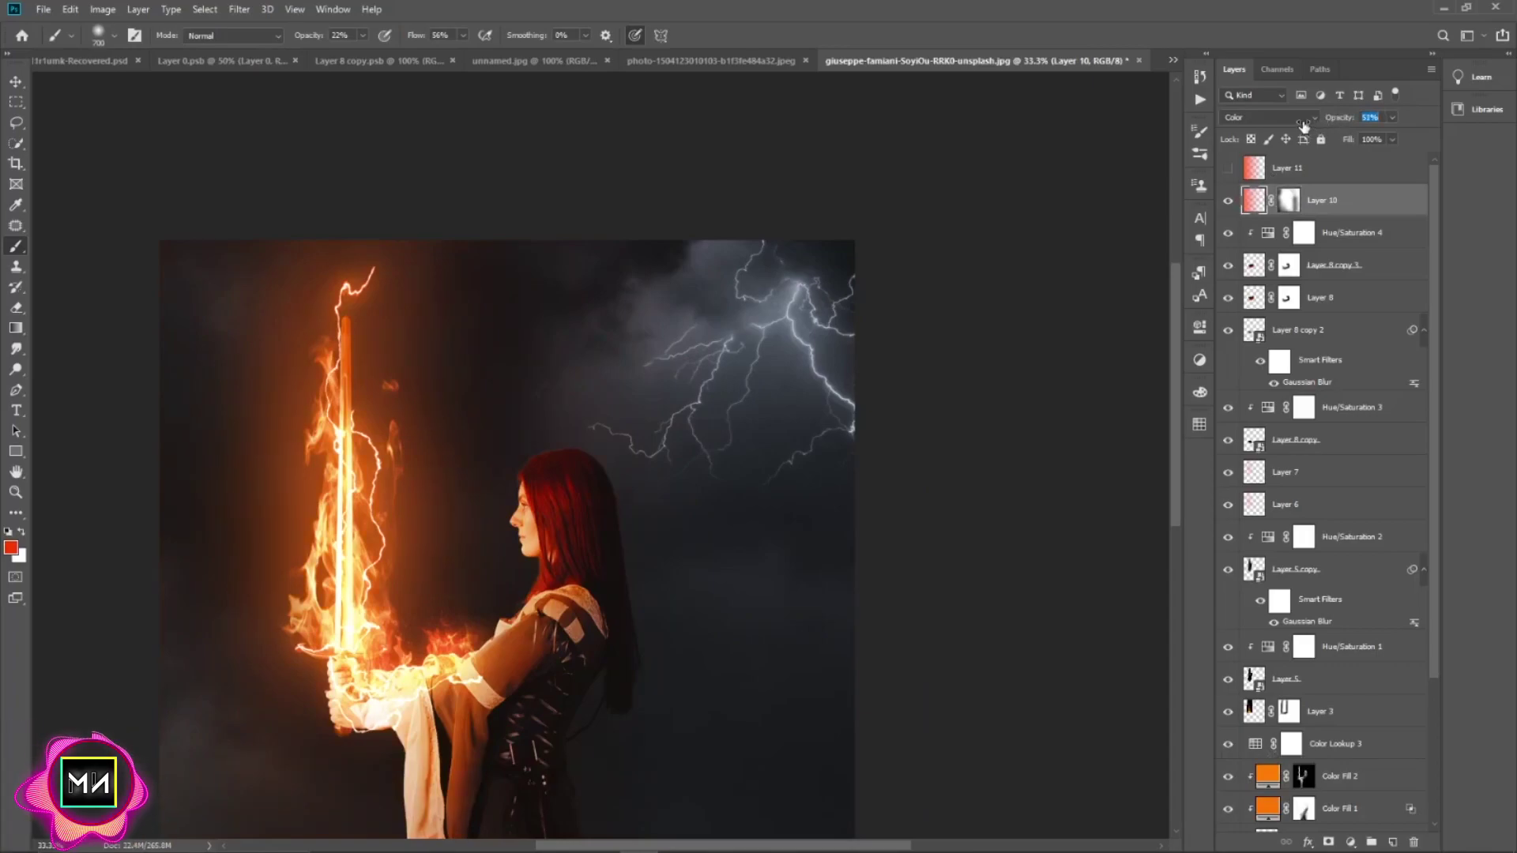
{"action": "left_click", "coordinate": [1330, 181]}
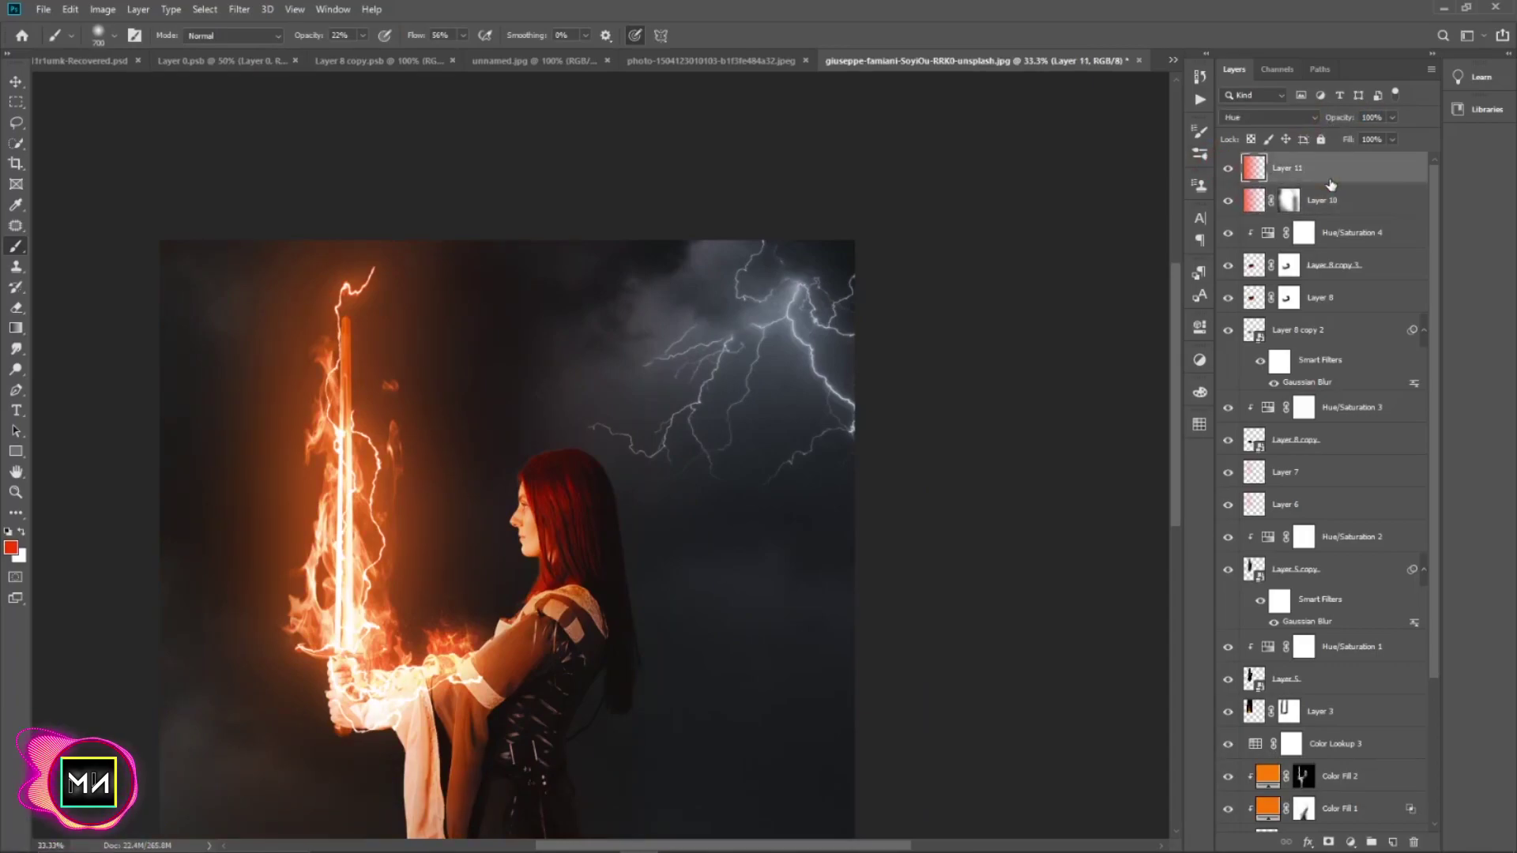
{"action": "left_click", "coordinate": [16, 81]}
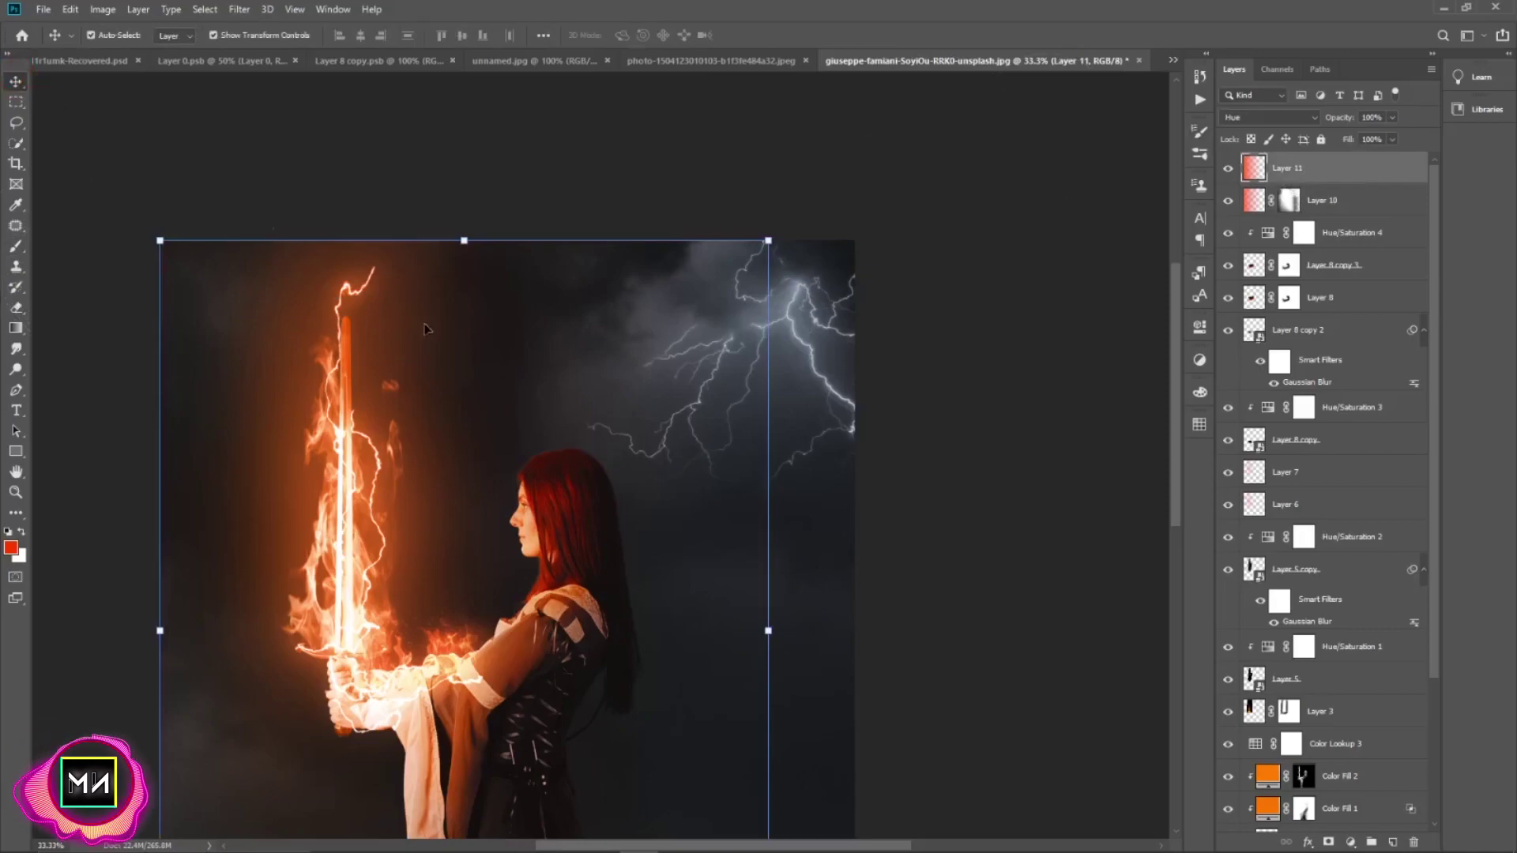
{"action": "key", "text": "ctrl+equal"}
- Fit the image on screen and use Apply Image to copy the merged composite into Layer 12
{"action": "mouse_move", "coordinate": [501, 442]}
{"action": "left_mouse_down"}
{"action": "mouse_move", "coordinate": [823, 254]}
{"action": "mouse_move", "coordinate": [775, 356]}
{"action": "left_mouse_up"}
{"action": "key", "text": "ctrl+0"}
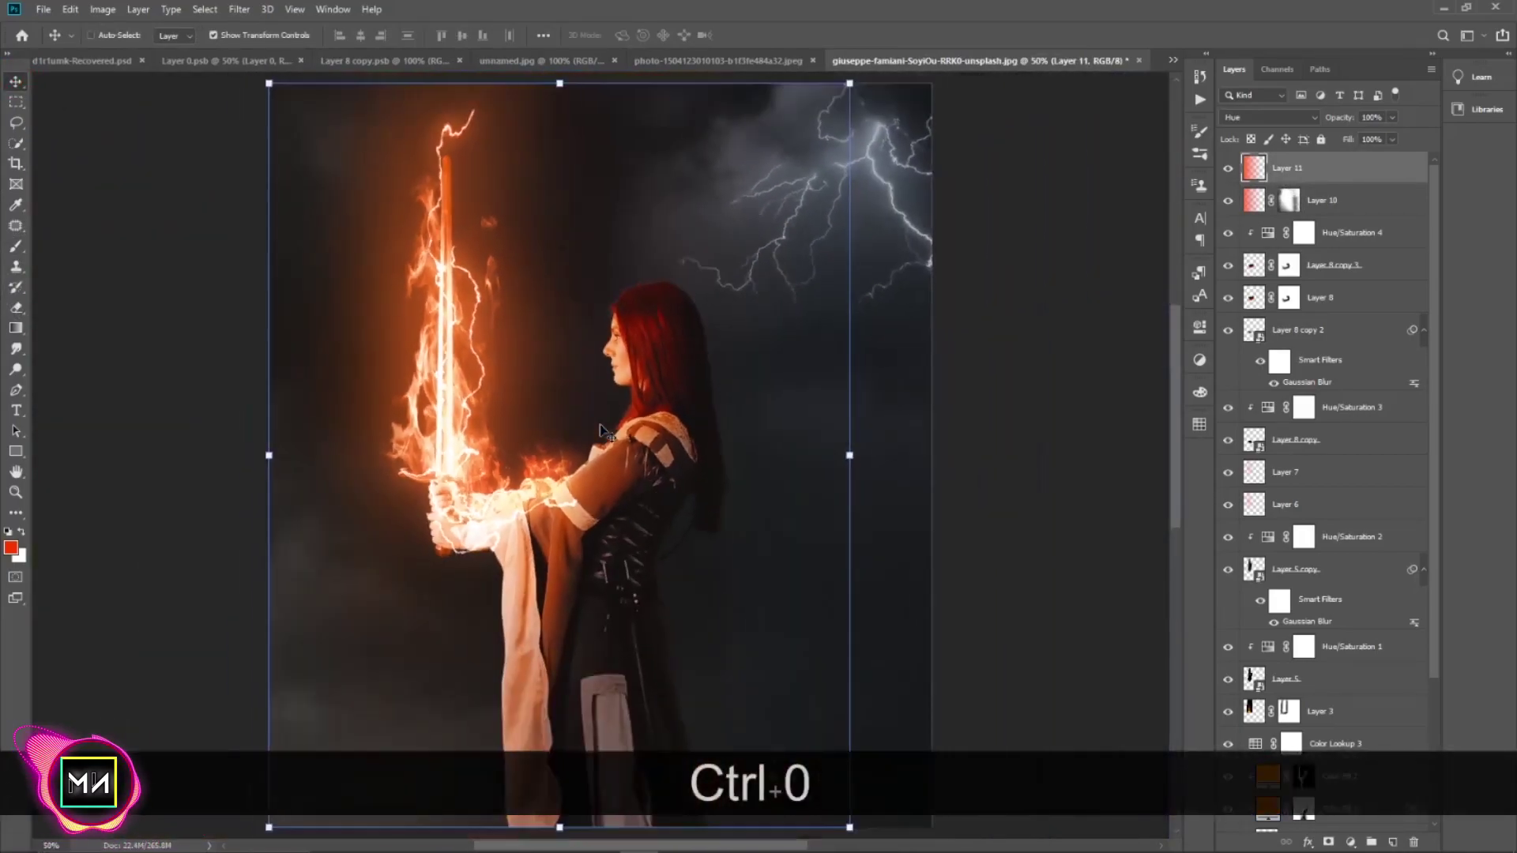
{"action": "left_click", "coordinate": [977, 627]}
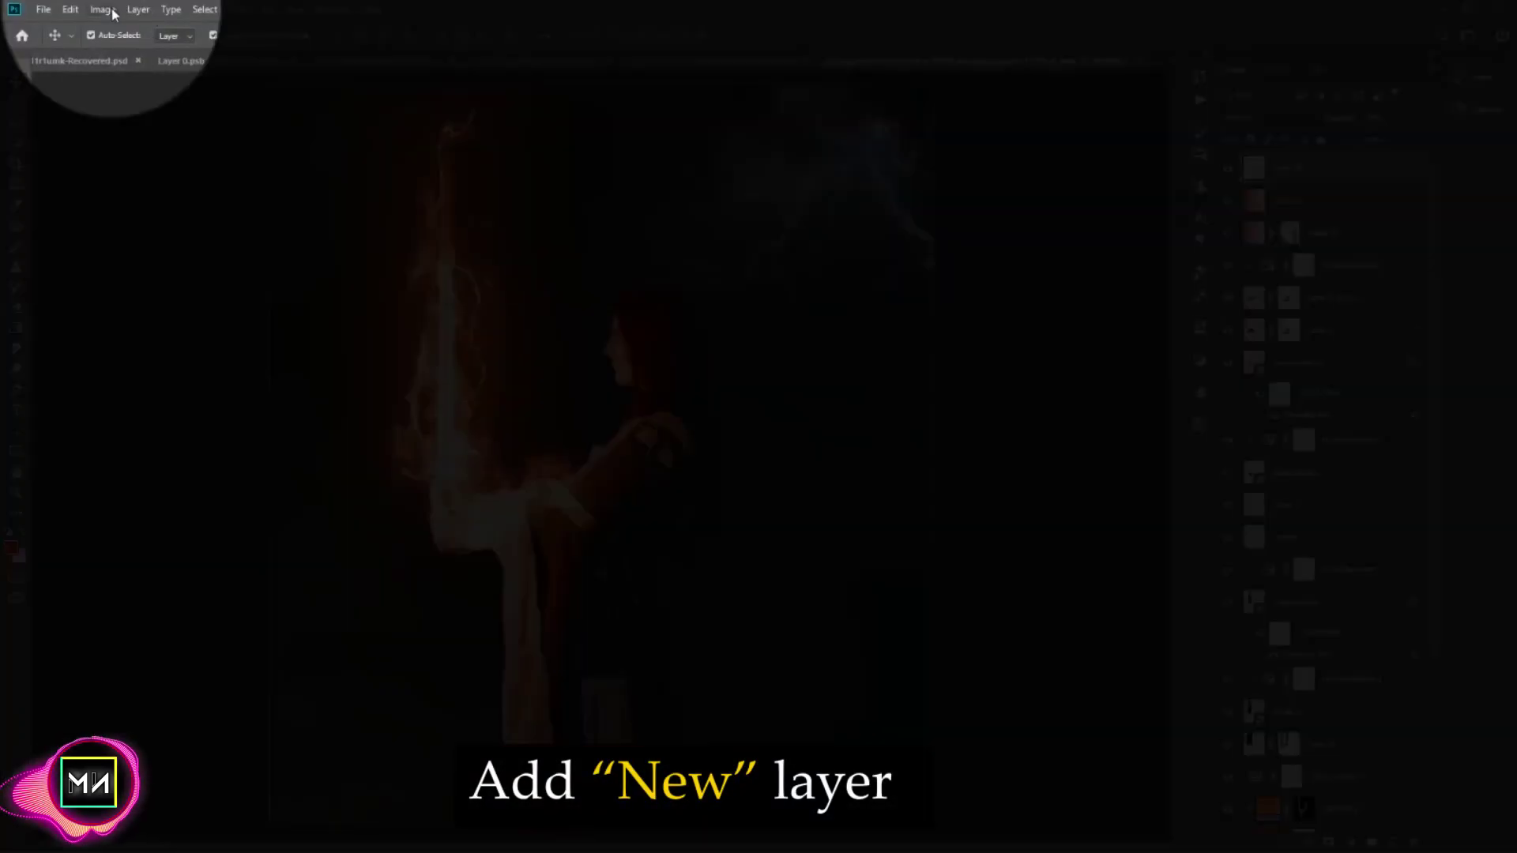
{"action": "left_click", "coordinate": [102, 9]}
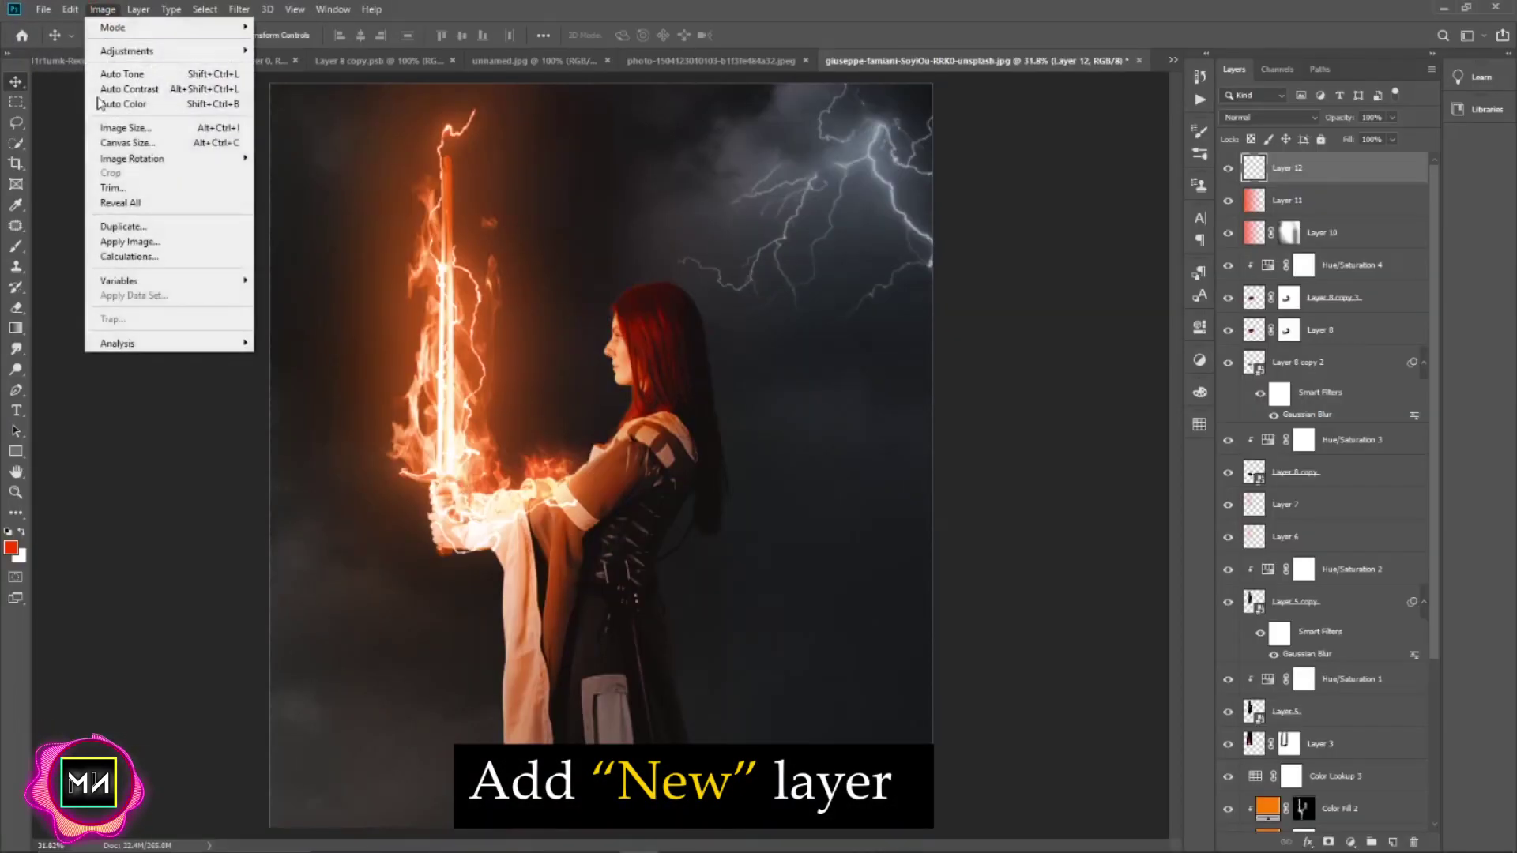
{"action": "left_click", "coordinate": [138, 241]}
{"action": "left_click", "coordinate": [893, 235]}
{"action": "key", "text": "ctrl+t"}
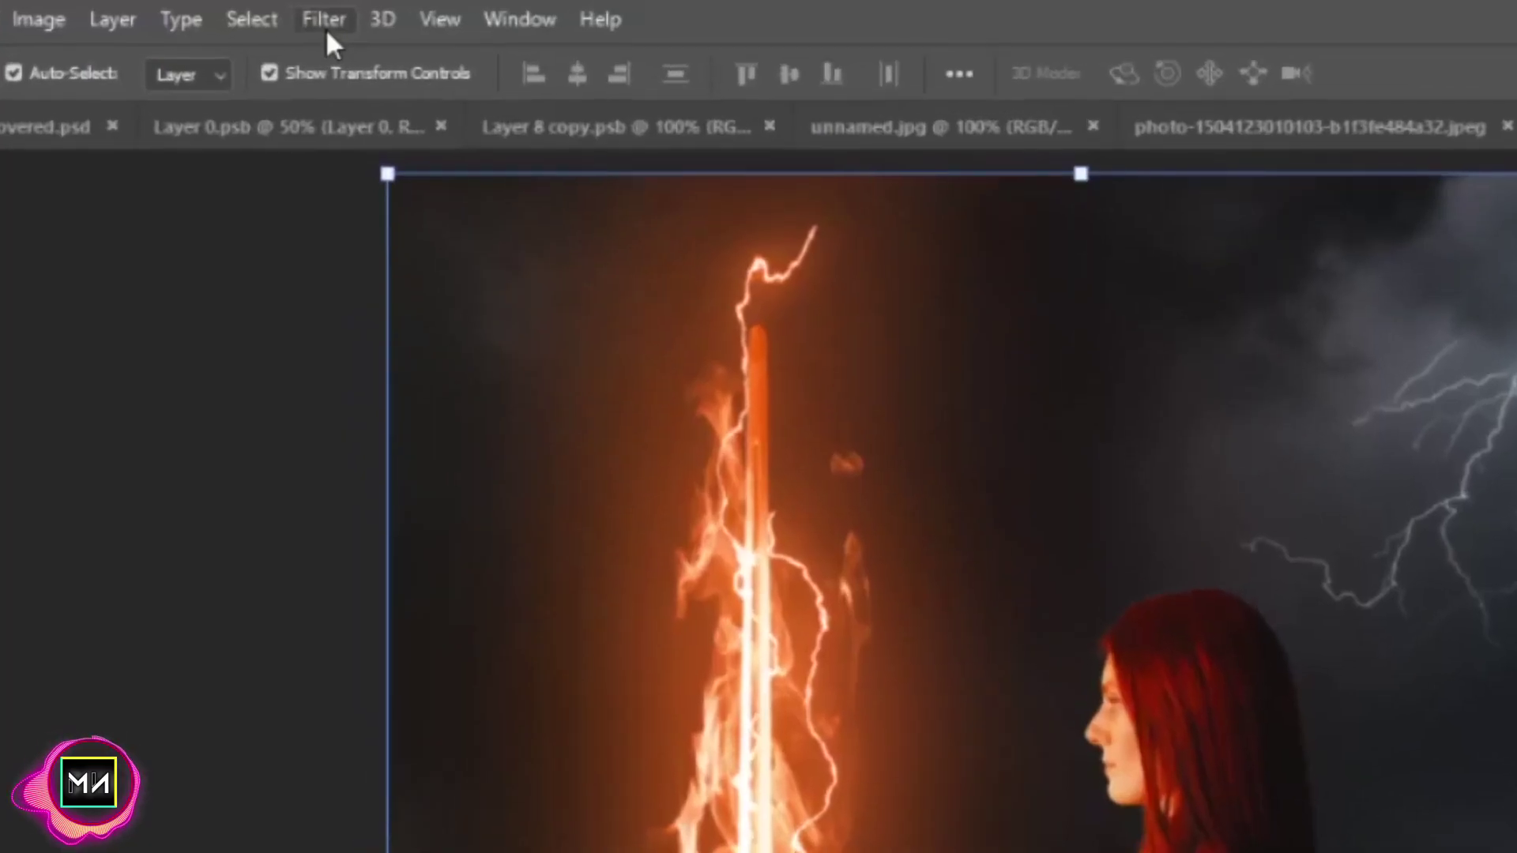
{"action": "left_click", "coordinate": [239, 9]}
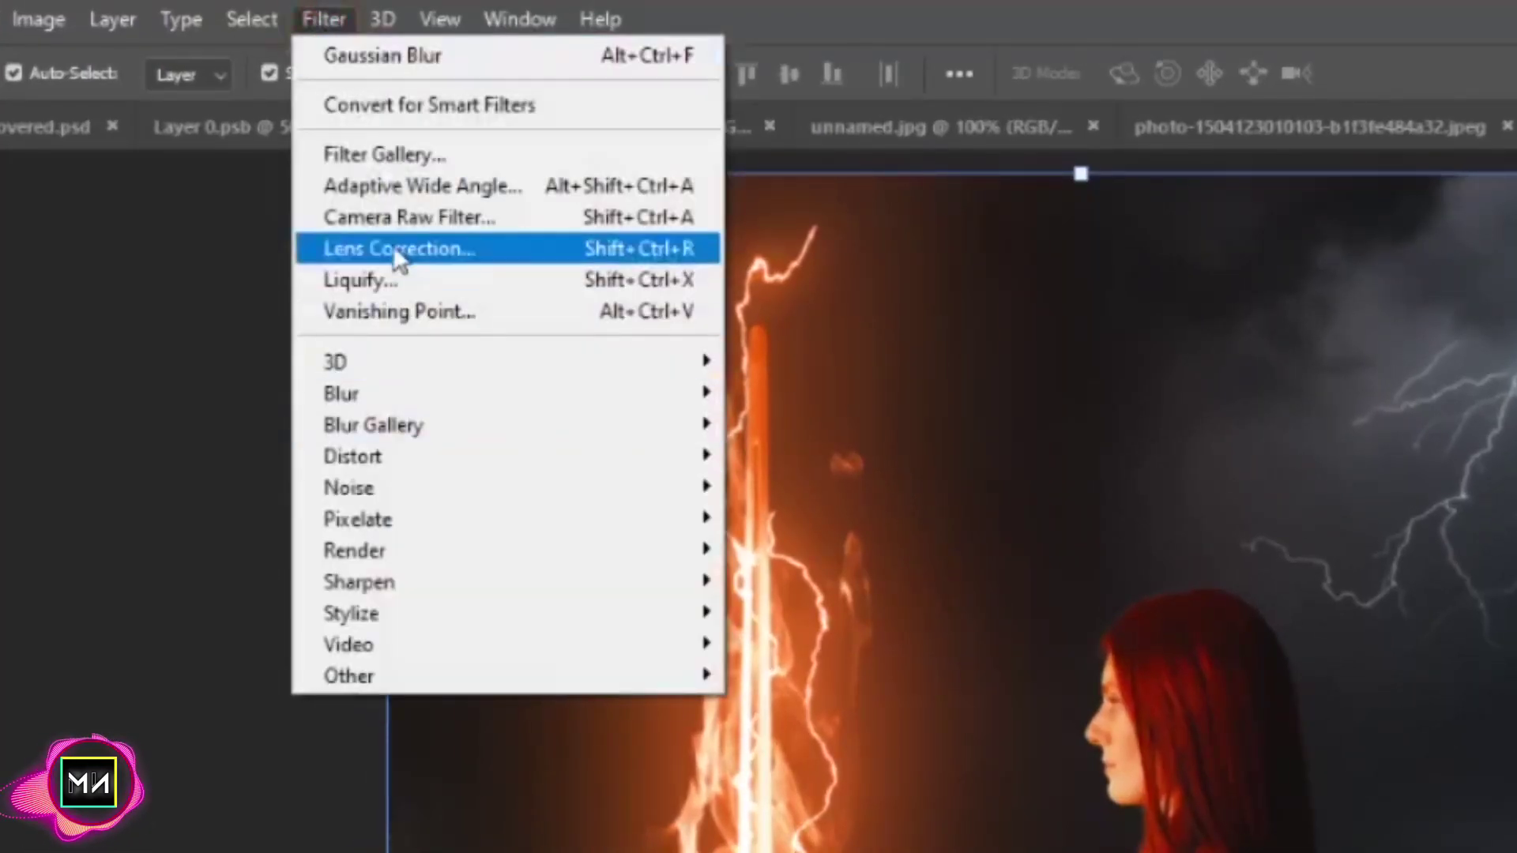
- In Camera Raw Filter, add texture, lift blacks, darken shadows and tame the tone curve's lights
{"action": "left_click", "coordinate": [395, 214]}
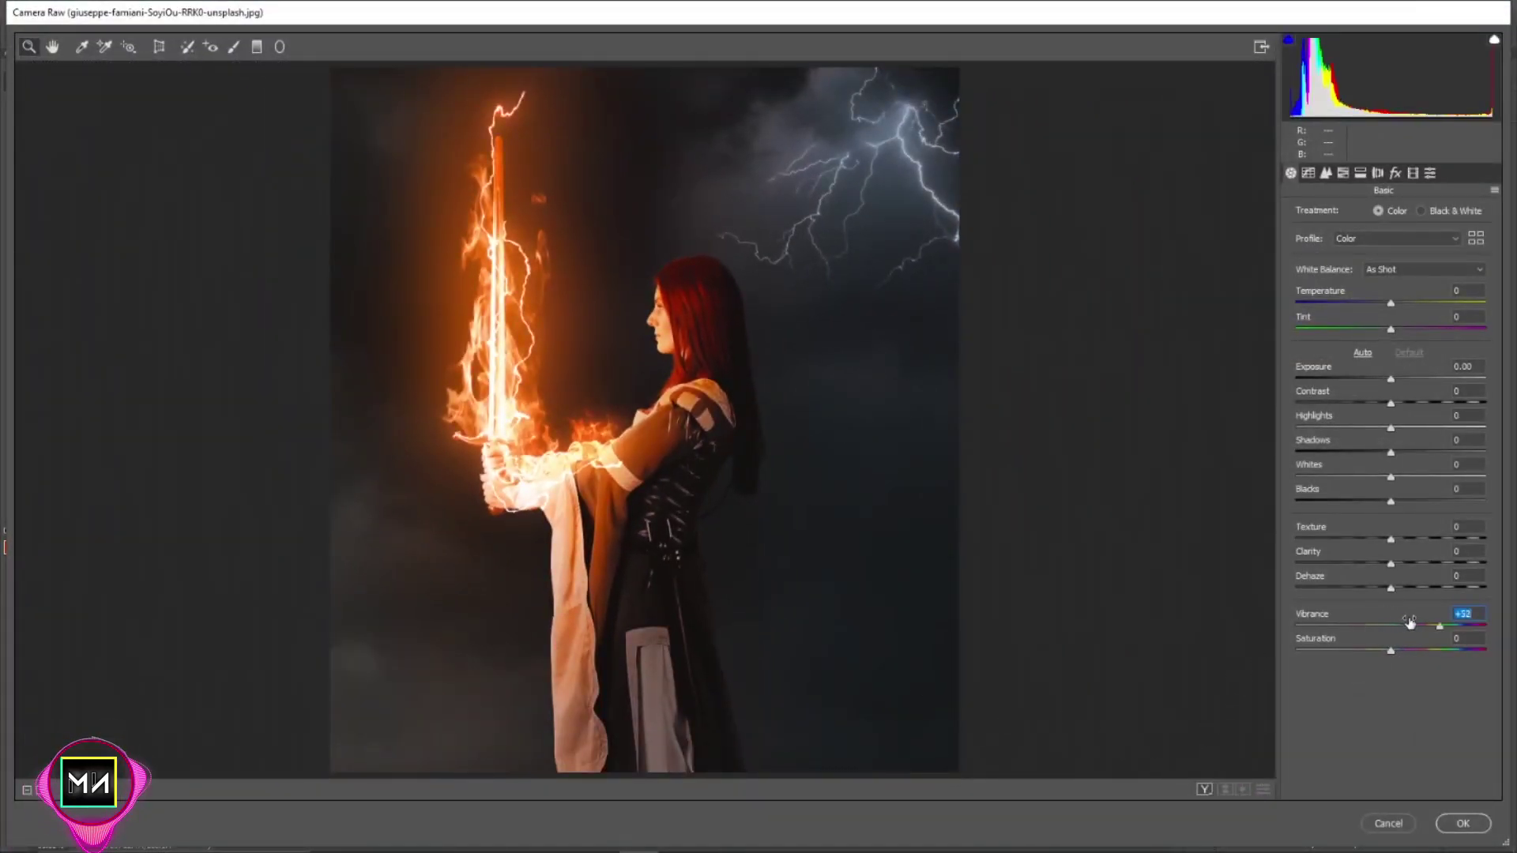
{"action": "left_click_drag", "start_coordinate": [1422, 539], "coordinate": [1383, 564]}
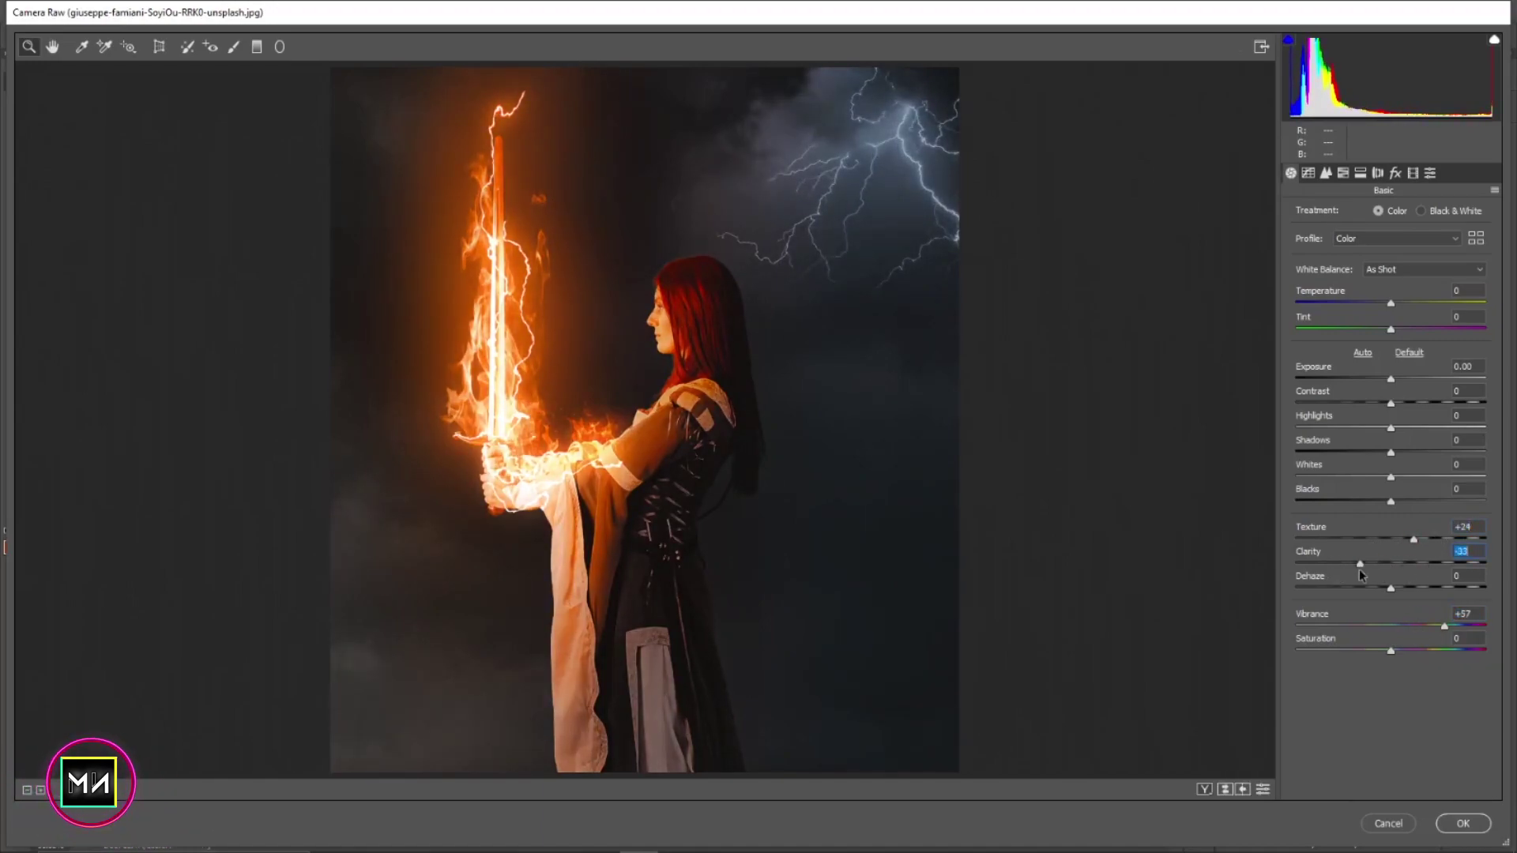
{"action": "left_click_drag", "start_coordinate": [1375, 491], "coordinate": [1395, 490]}
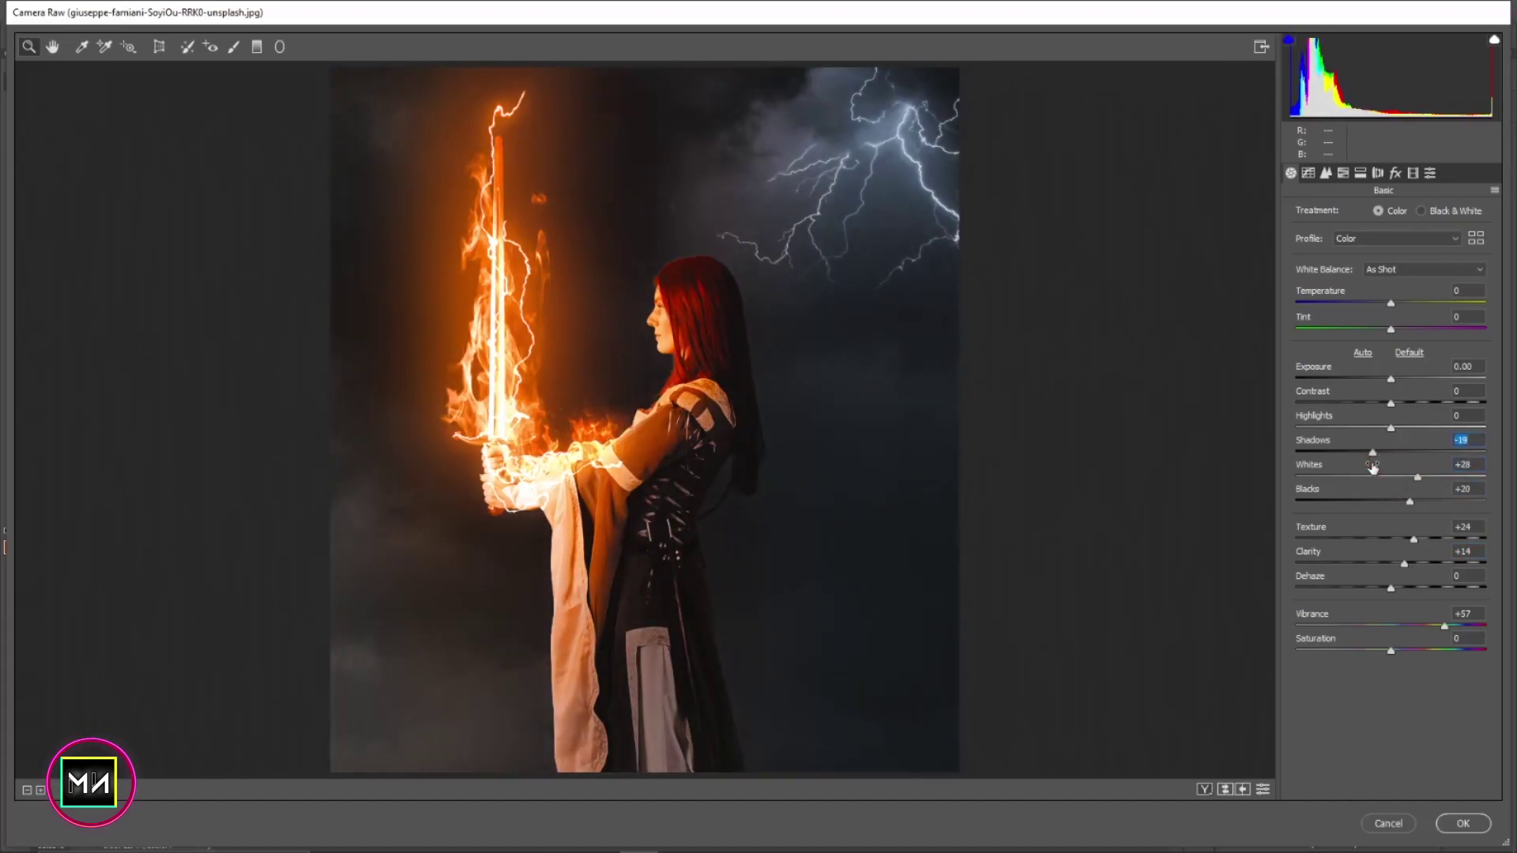
{"action": "mouse_move", "coordinate": [1391, 427]}
{"action": "left_mouse_down"}
{"action": "mouse_move", "coordinate": [1408, 428]}
{"action": "mouse_move", "coordinate": [1380, 403]}
{"action": "left_mouse_up"}
{"action": "left_click_drag", "start_coordinate": [1390, 302], "coordinate": [1386, 302]}
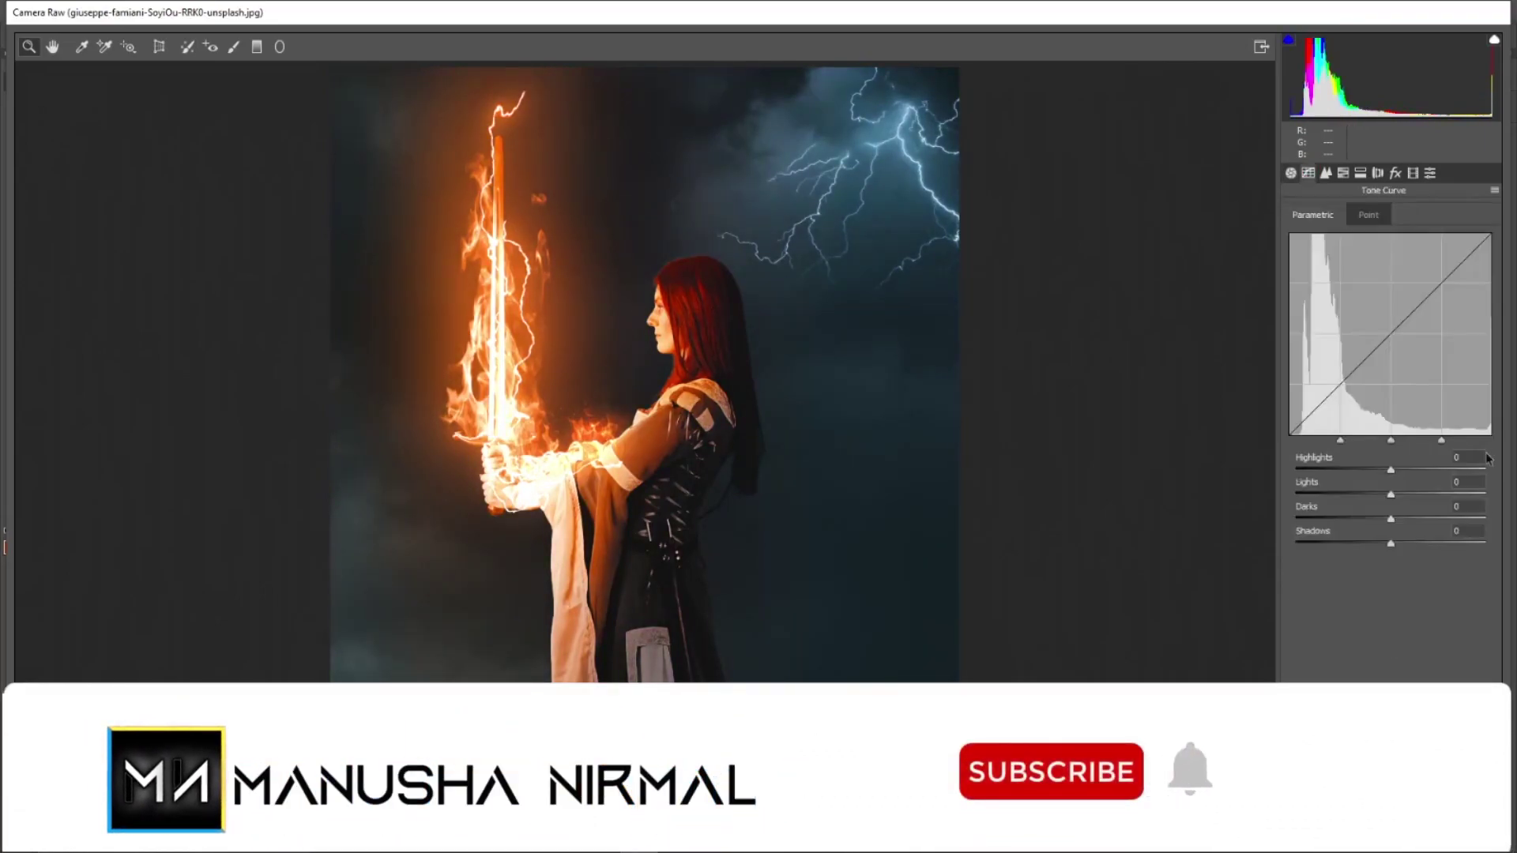
{"action": "mouse_move", "coordinate": [1439, 468]}
{"action": "left_mouse_down"}
{"action": "mouse_move", "coordinate": [1375, 468]}
{"action": "mouse_move", "coordinate": [1359, 493]}
{"action": "mouse_move", "coordinate": [1408, 518]}
{"action": "left_mouse_up"}
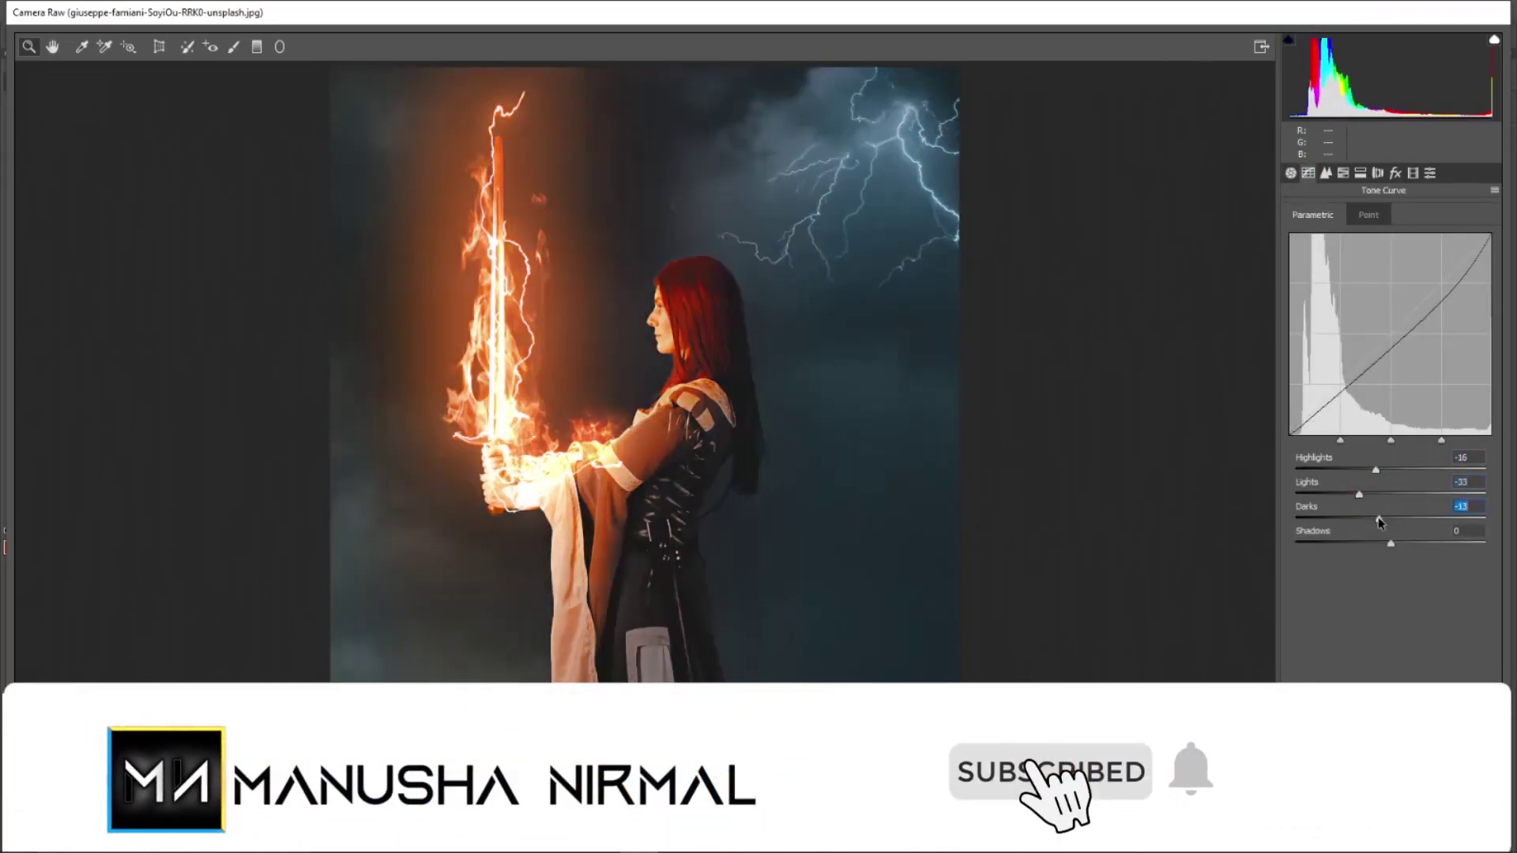
- Shift red hues, adjust saturation and calibration for teal-orange, then apply the grade
{"action": "left_click", "coordinate": [1343, 173]}
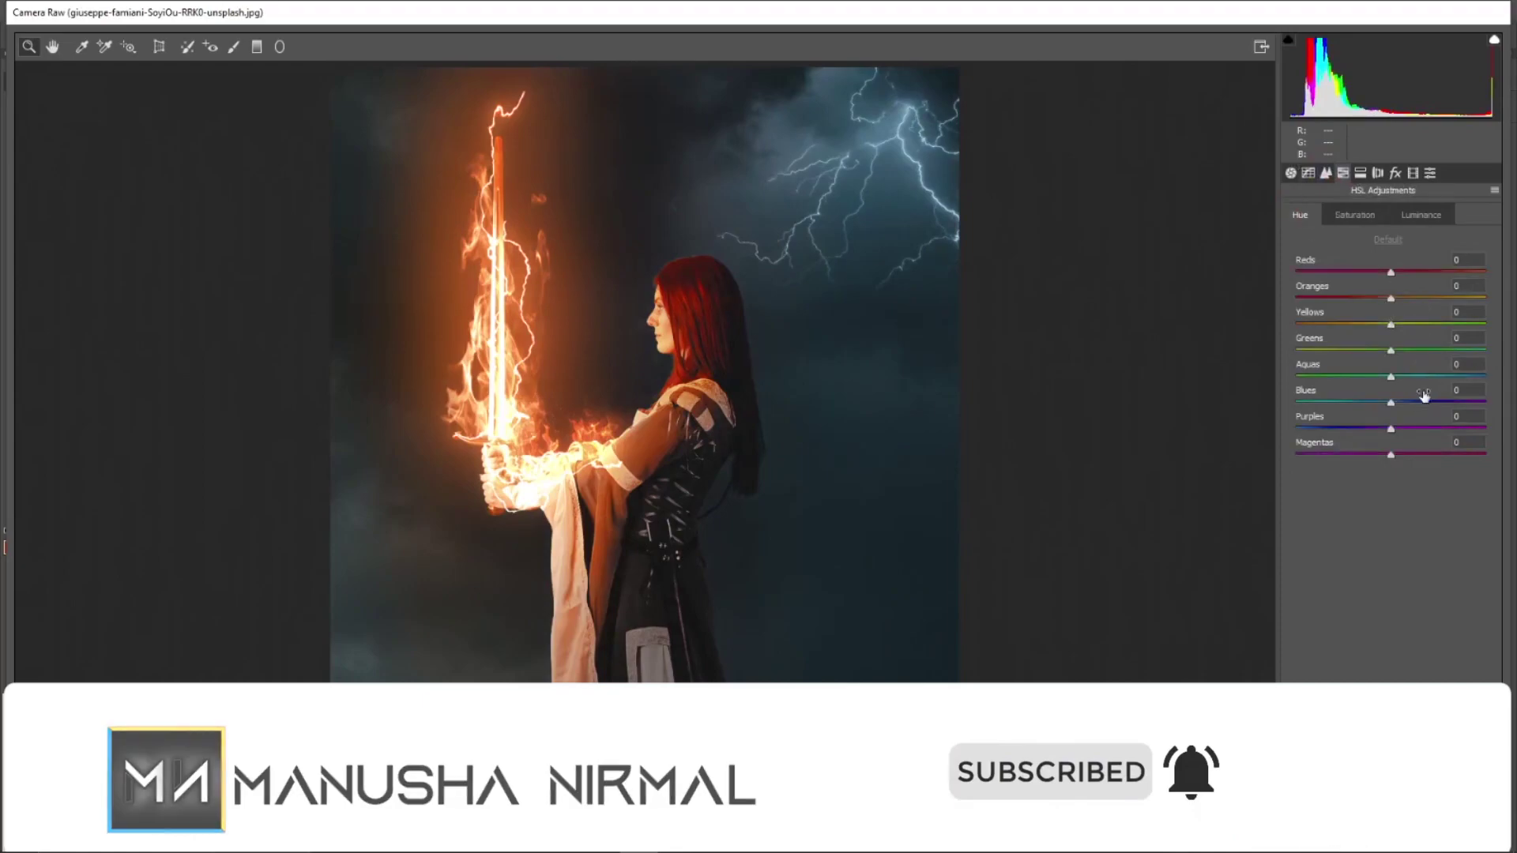
{"action": "mouse_move", "coordinate": [1390, 271]}
{"action": "left_mouse_down"}
{"action": "mouse_move", "coordinate": [1427, 271]}
{"action": "mouse_move", "coordinate": [1377, 298]}
{"action": "left_mouse_up"}
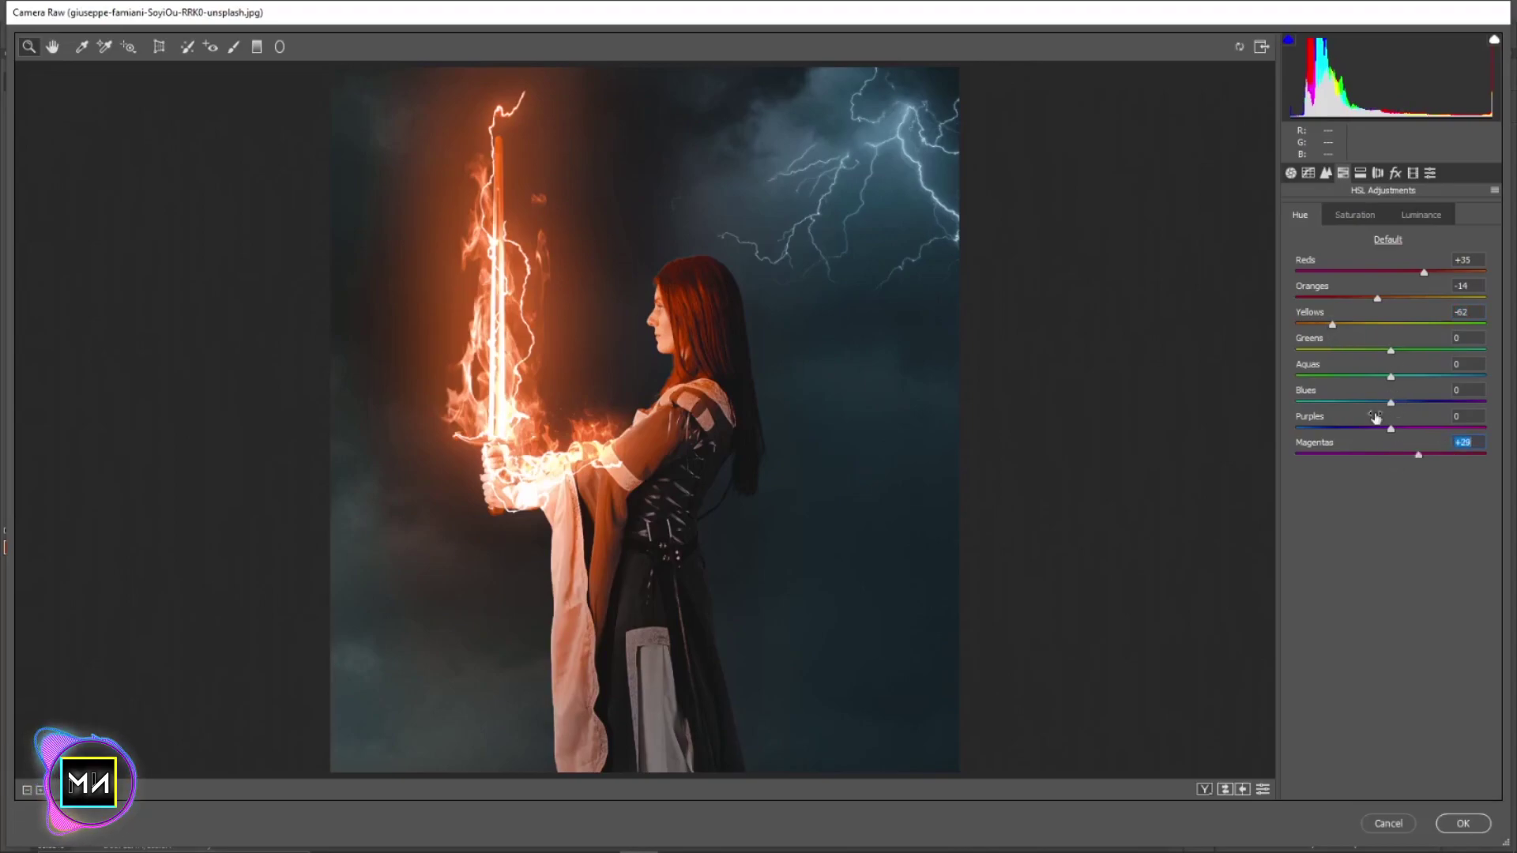
{"action": "left_click", "coordinate": [1354, 215]}
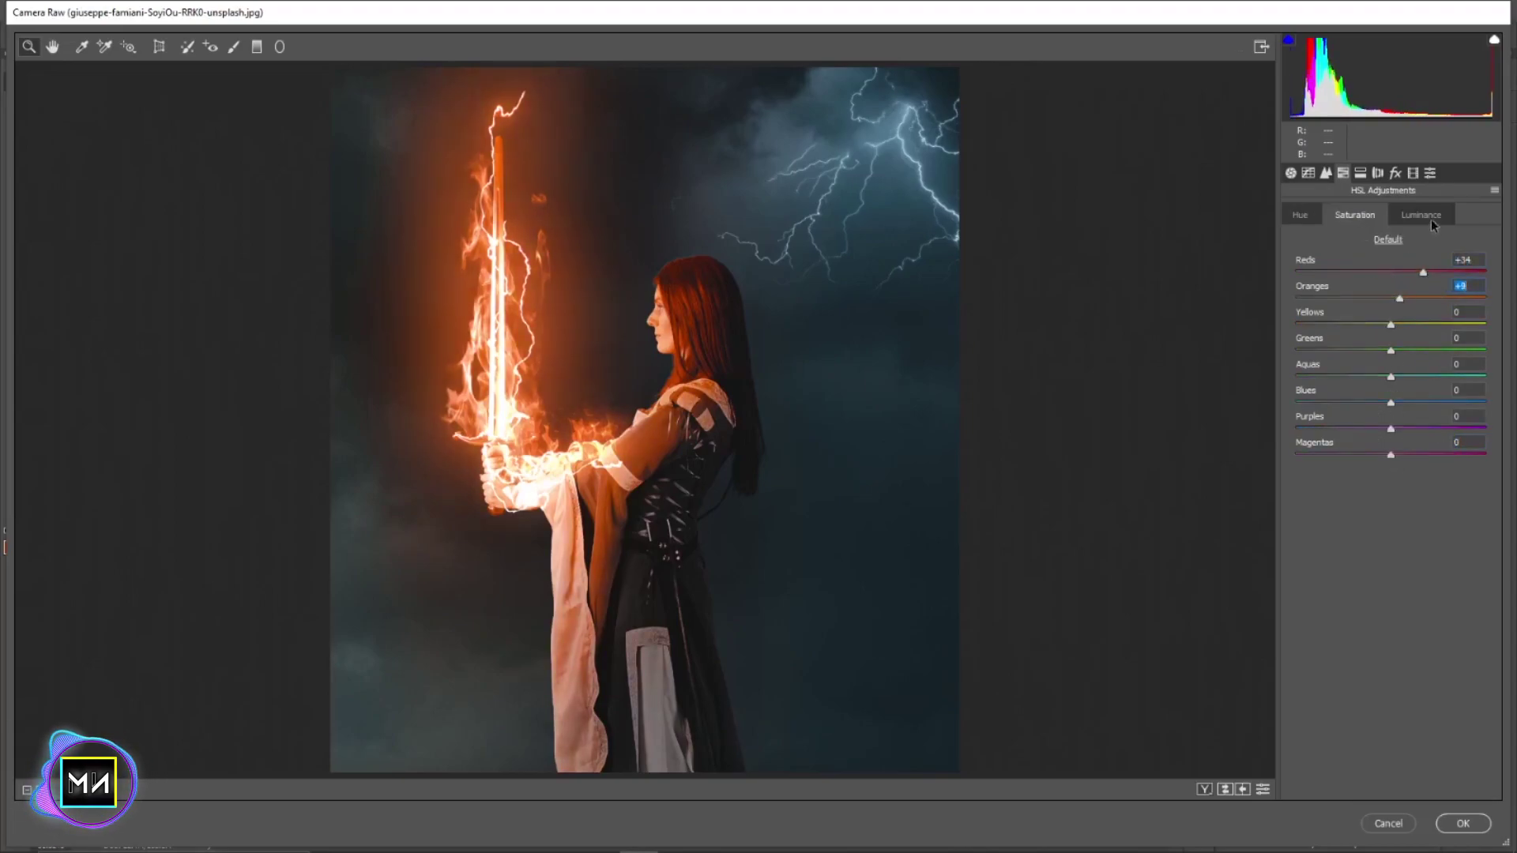
{"action": "left_click", "coordinate": [1360, 172]}
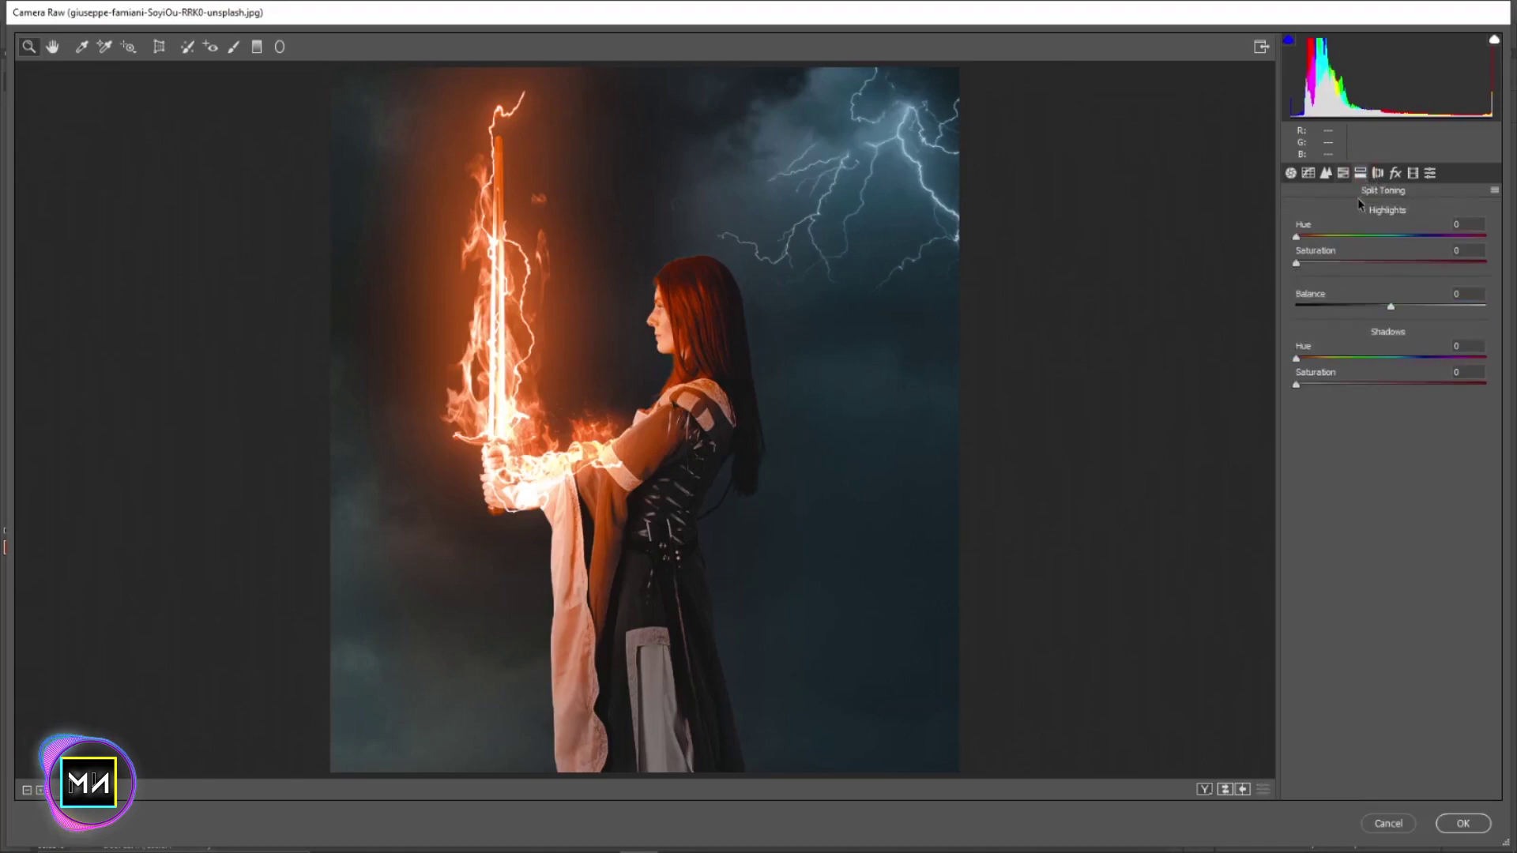
{"action": "left_click", "coordinate": [1413, 172]}
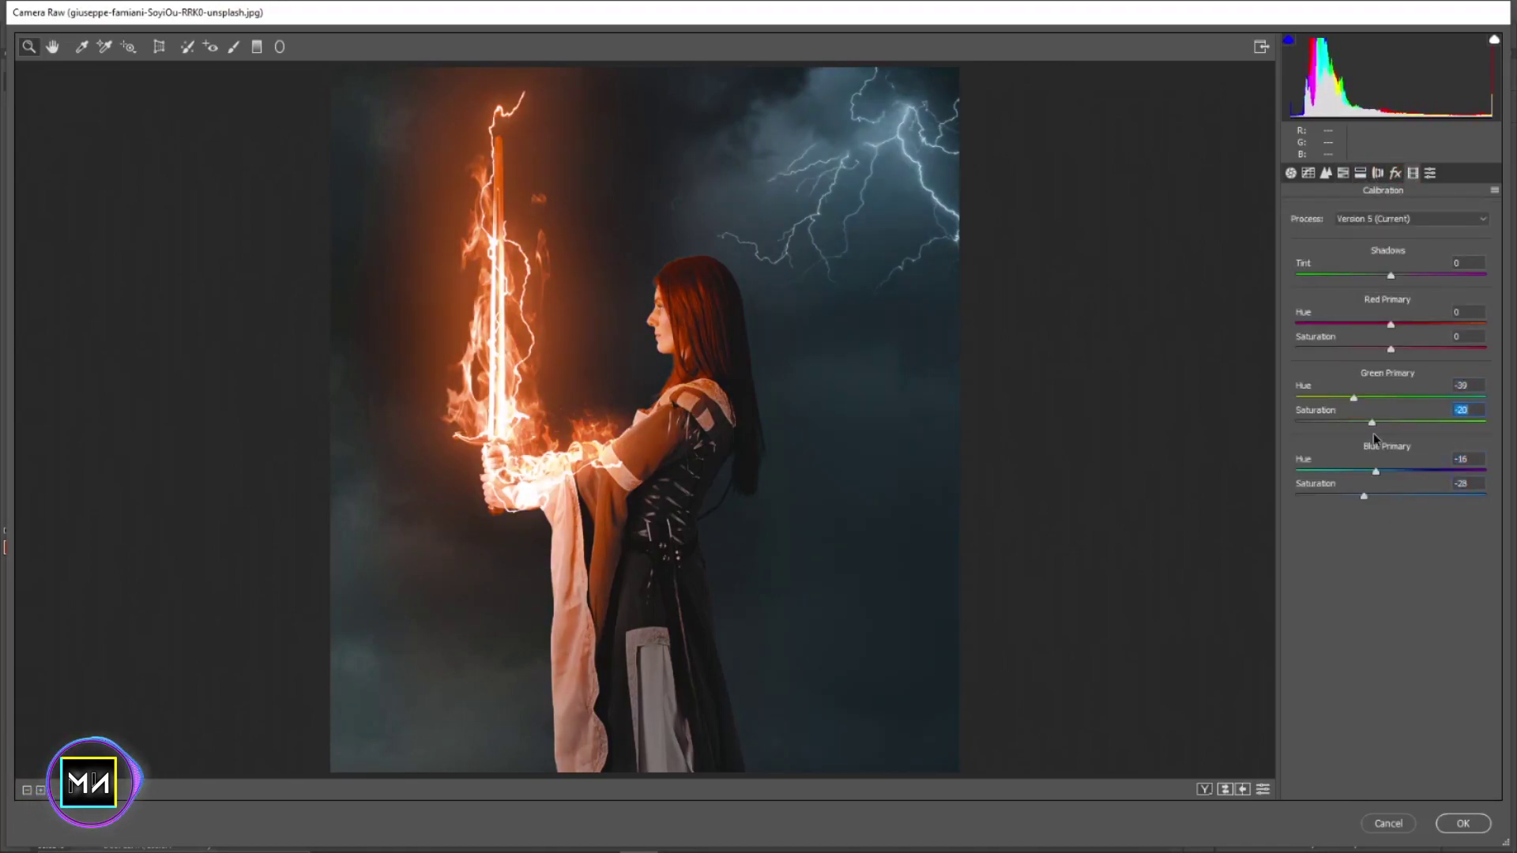
{"action": "left_click", "coordinate": [1463, 823]}
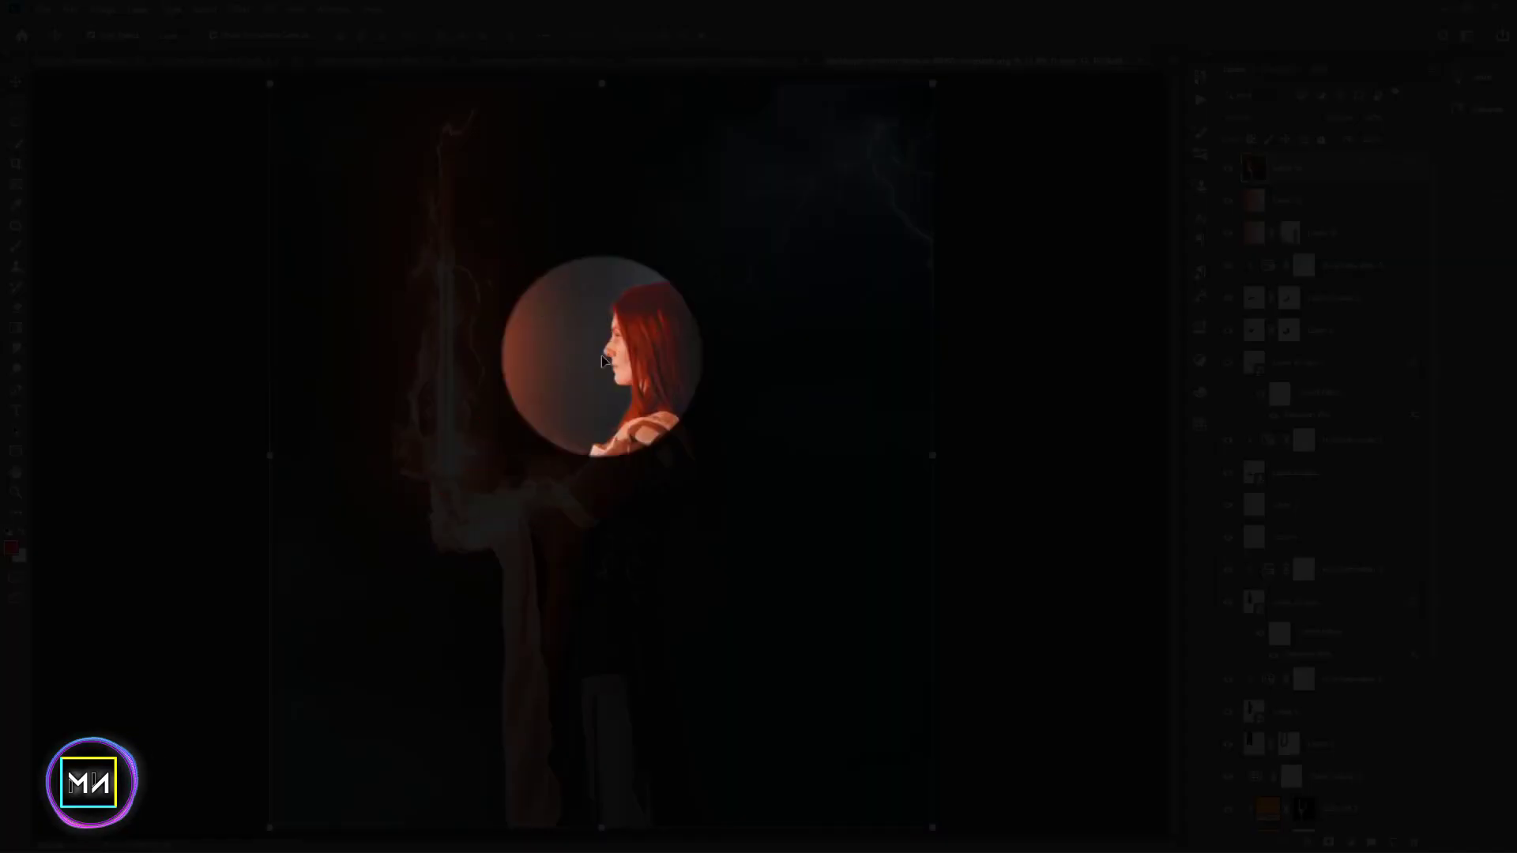
- Duplicate Layer 12 and apply a Lens Blur with radius 41 to the copy
{"action": "key", "text": "ctrl+j"}
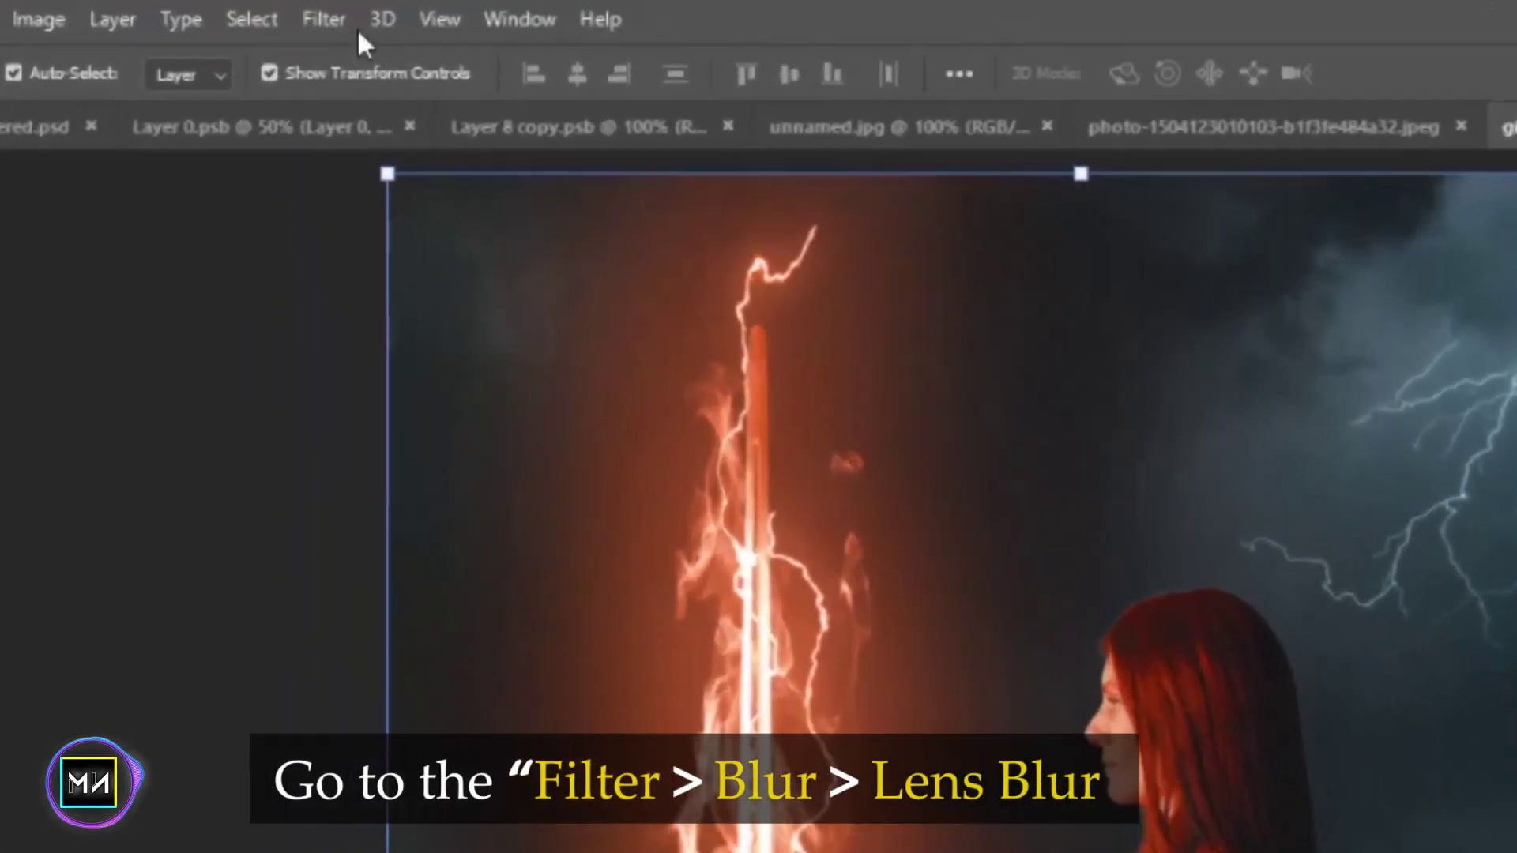
{"action": "left_click", "coordinate": [240, 9]}
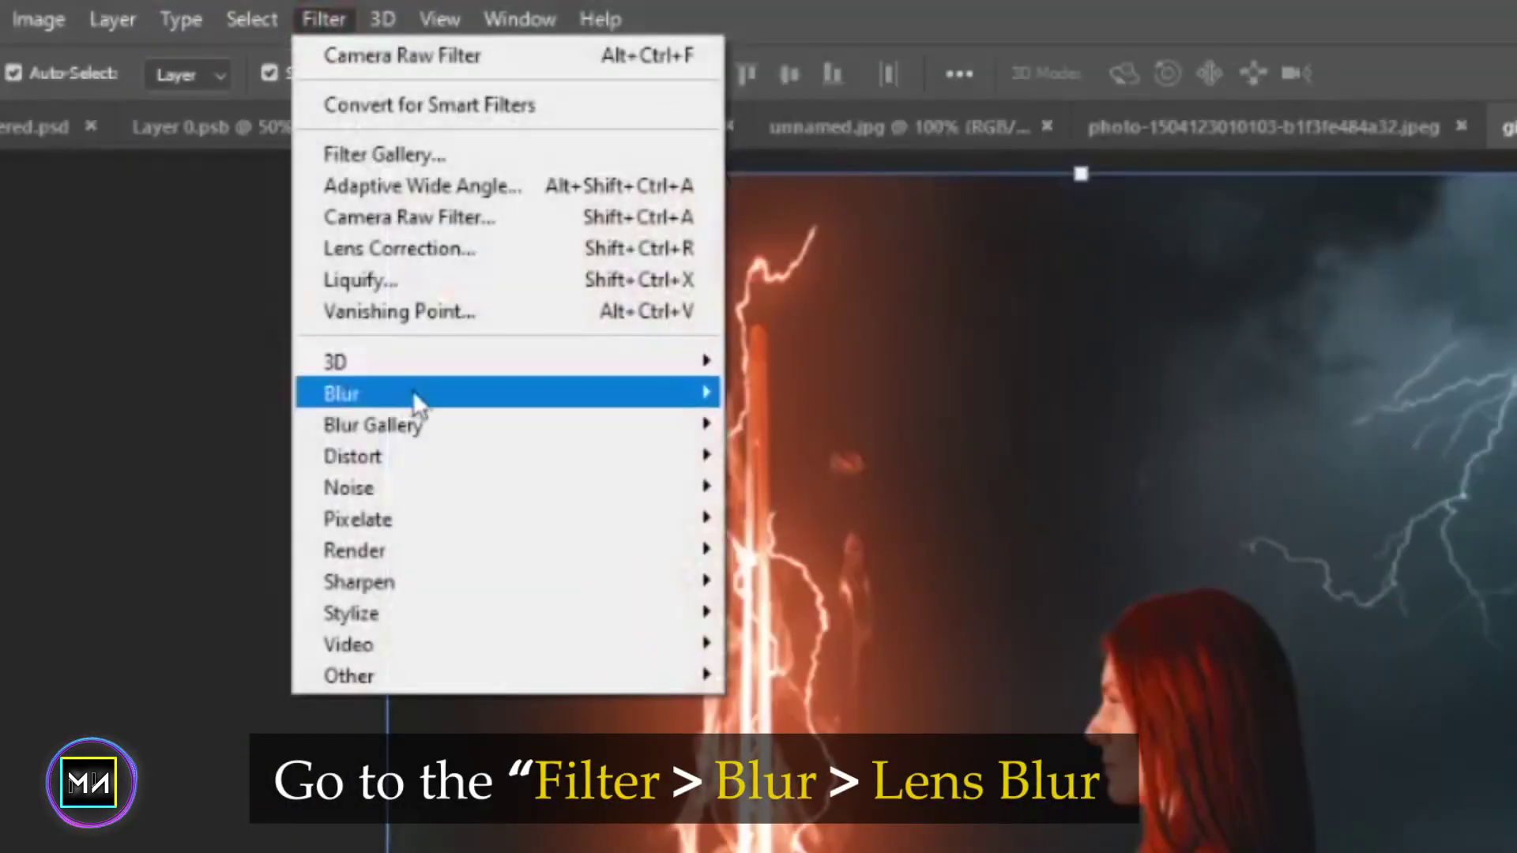
{"action": "left_click", "coordinate": [819, 546]}
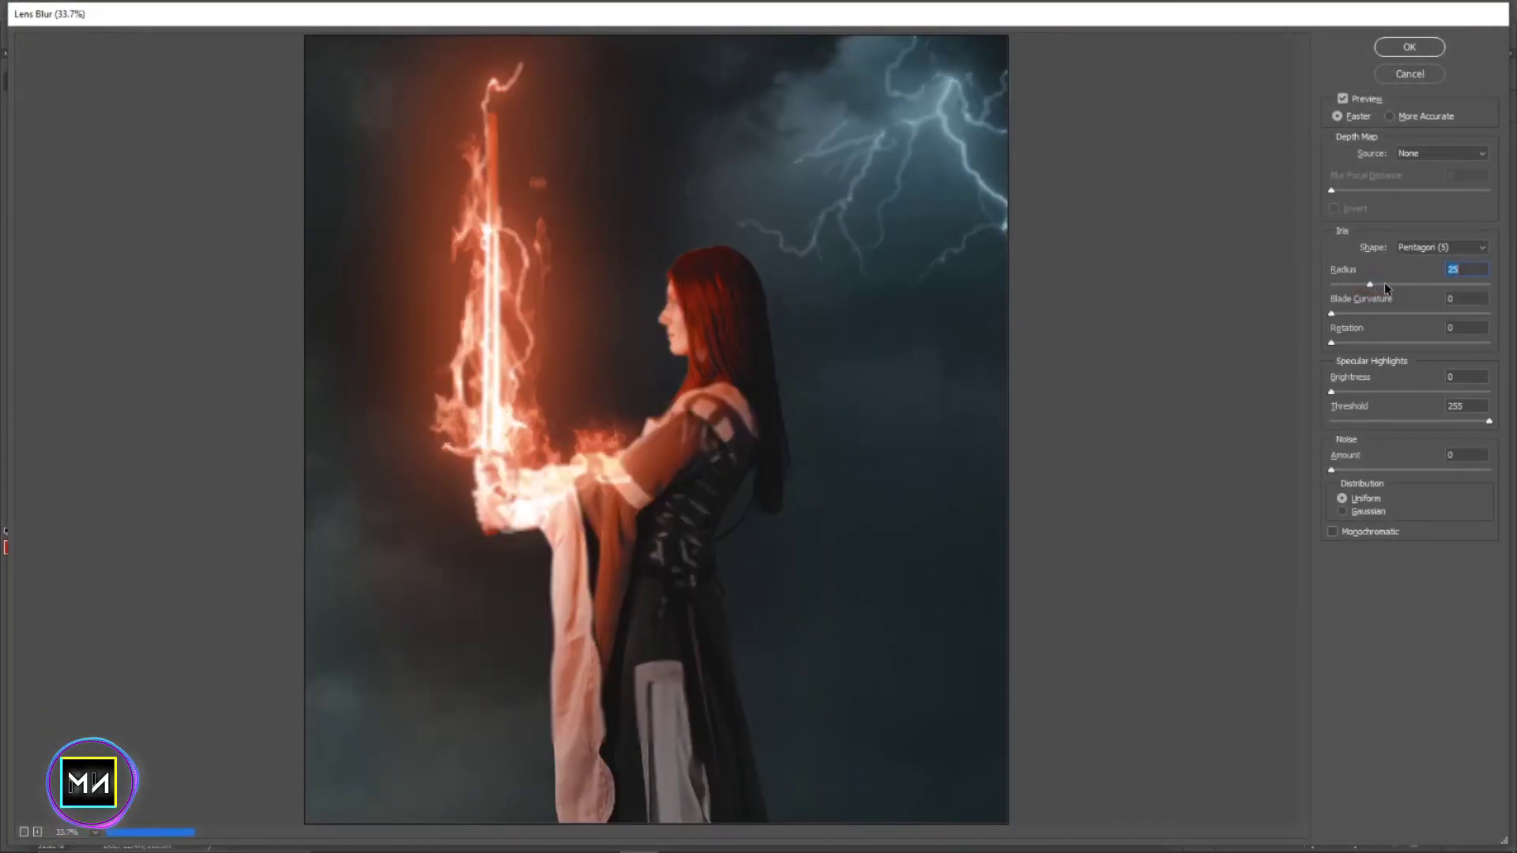
{"action": "left_click_drag", "start_coordinate": [1390, 284], "coordinate": [1395, 284]}
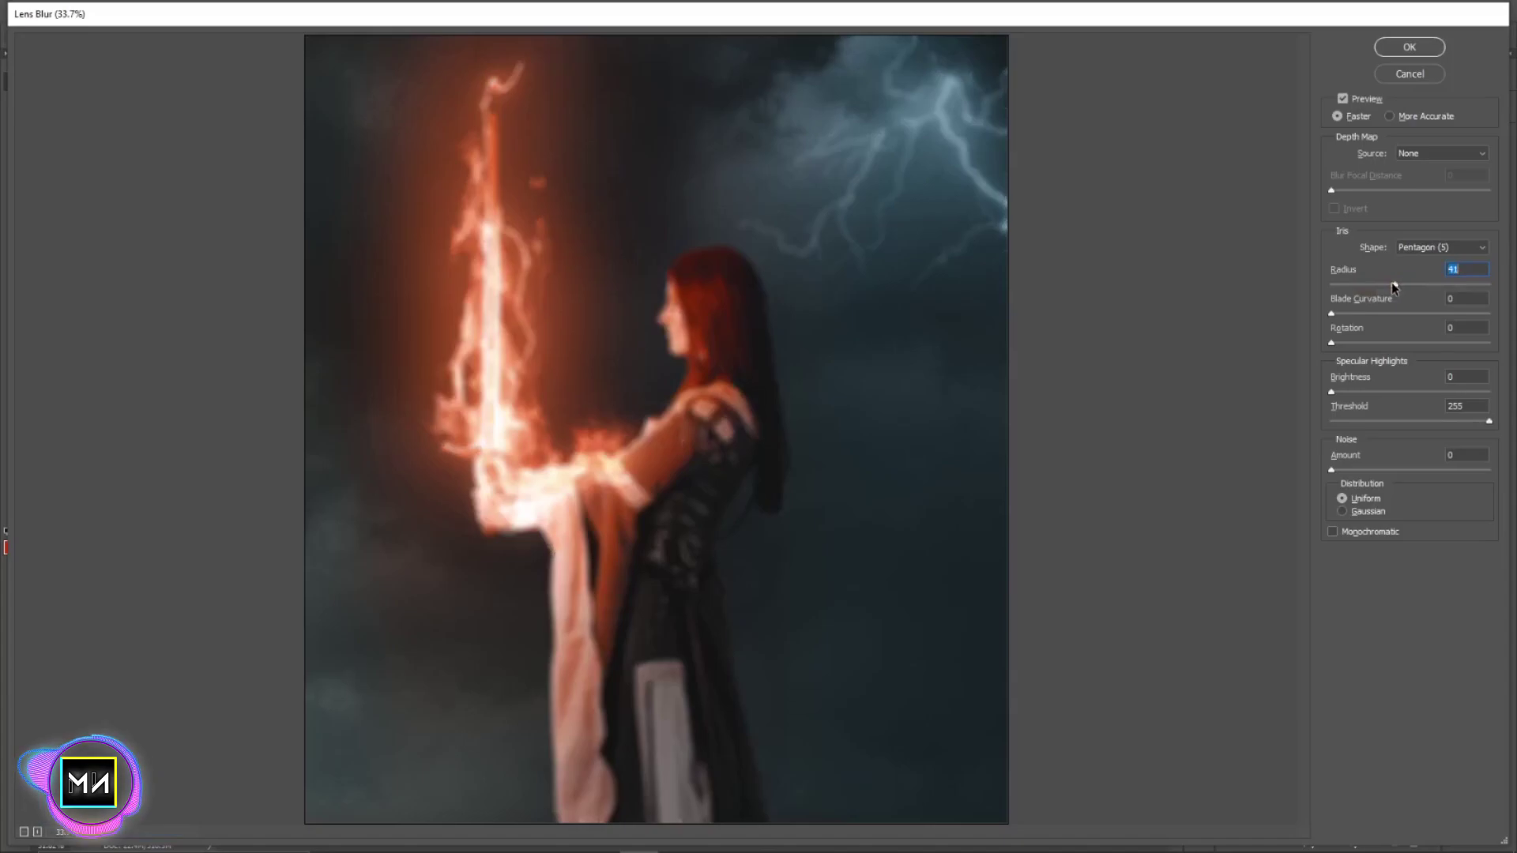
{"action": "left_click", "coordinate": [1403, 49]}
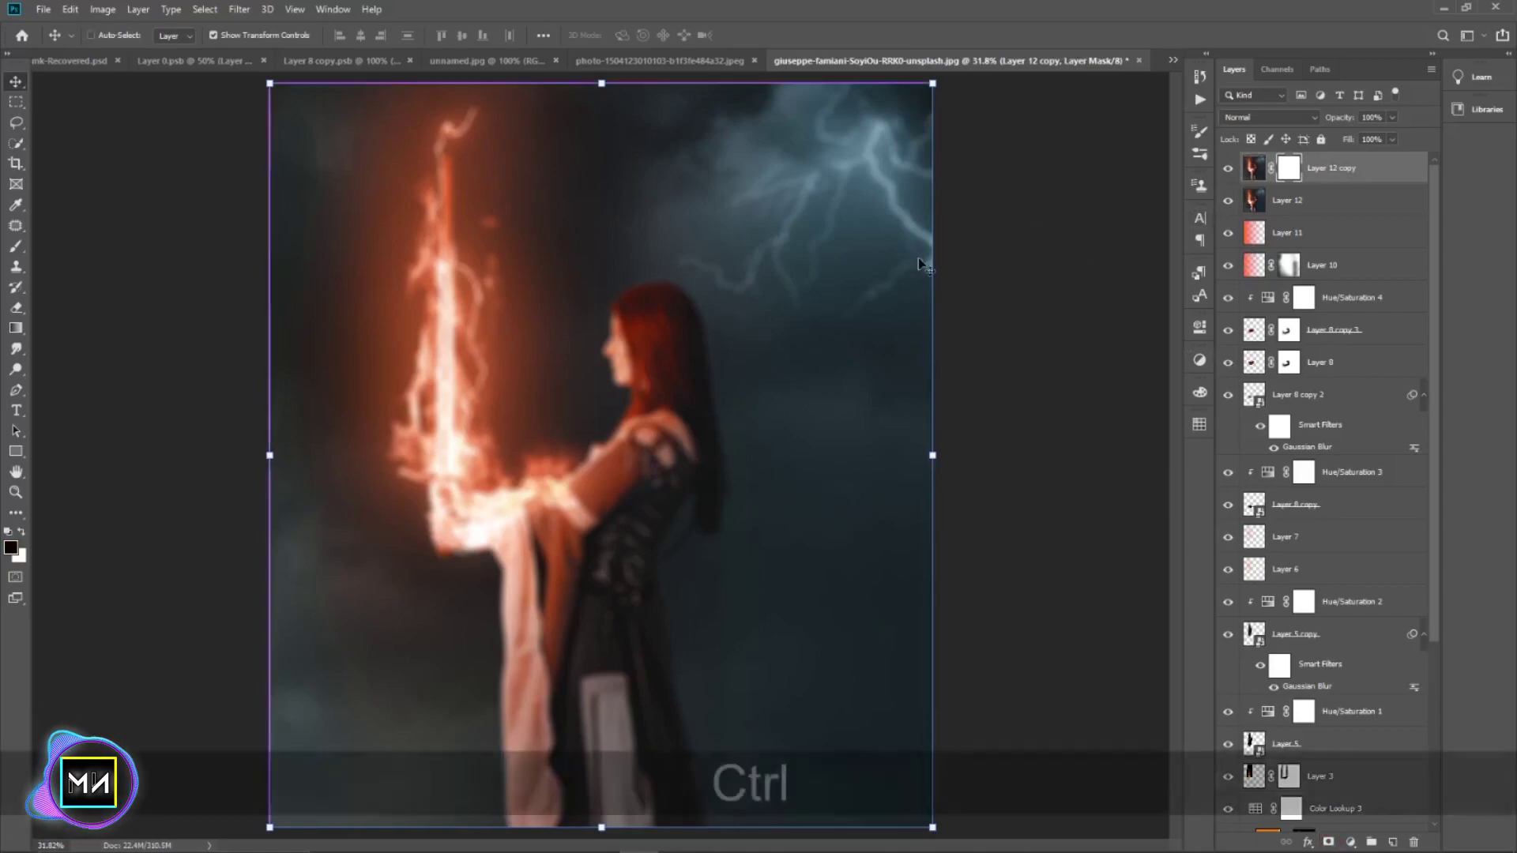
- Invert the blur mask and paint white to reveal blur over the upper lightning sky
{"action": "key", "text": "ctrl+i"}
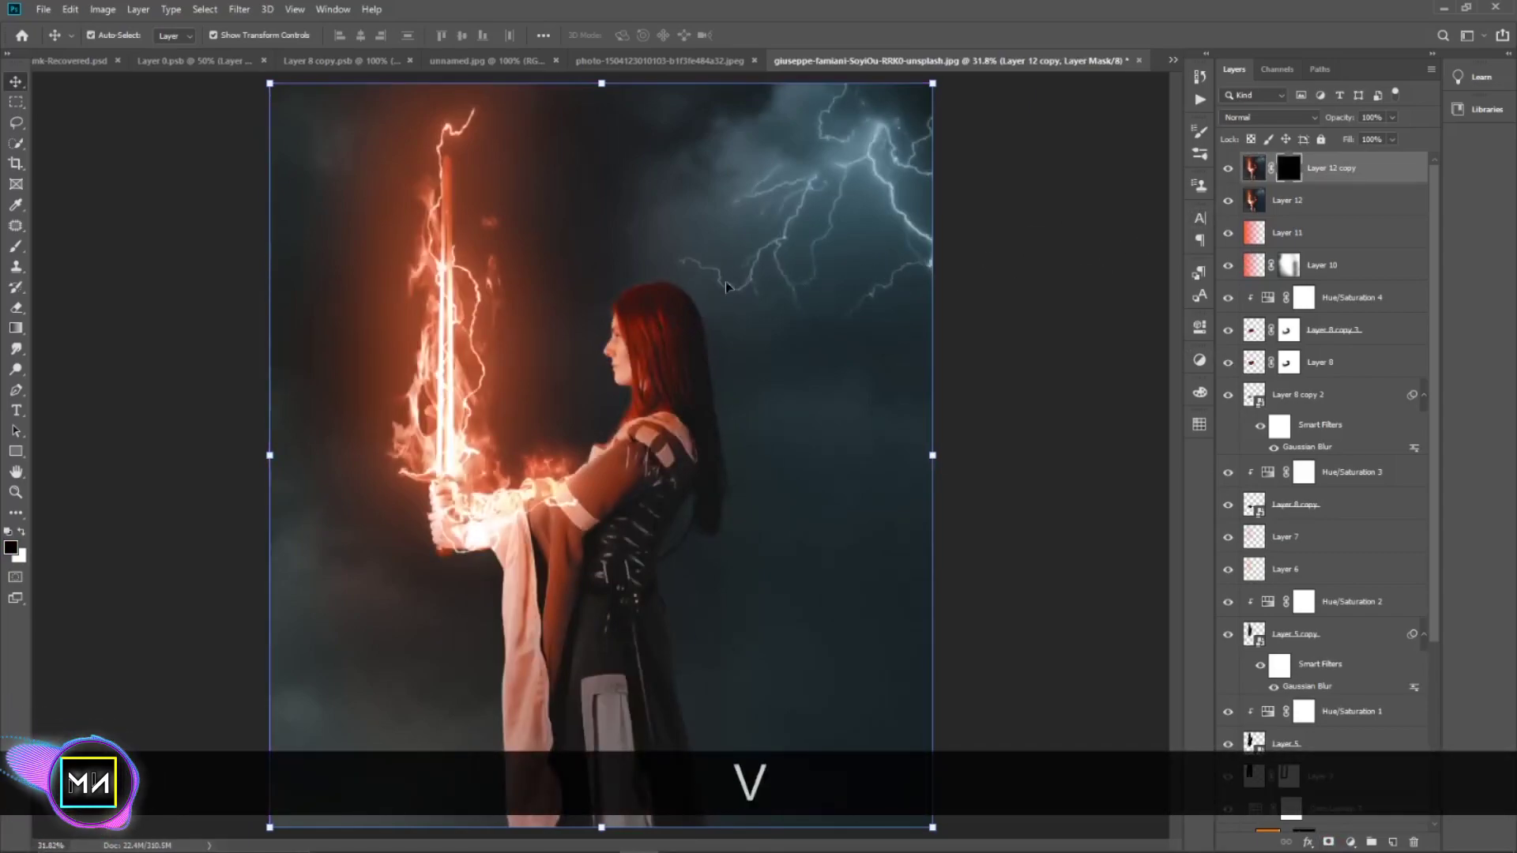
{"action": "key", "text": "b"}
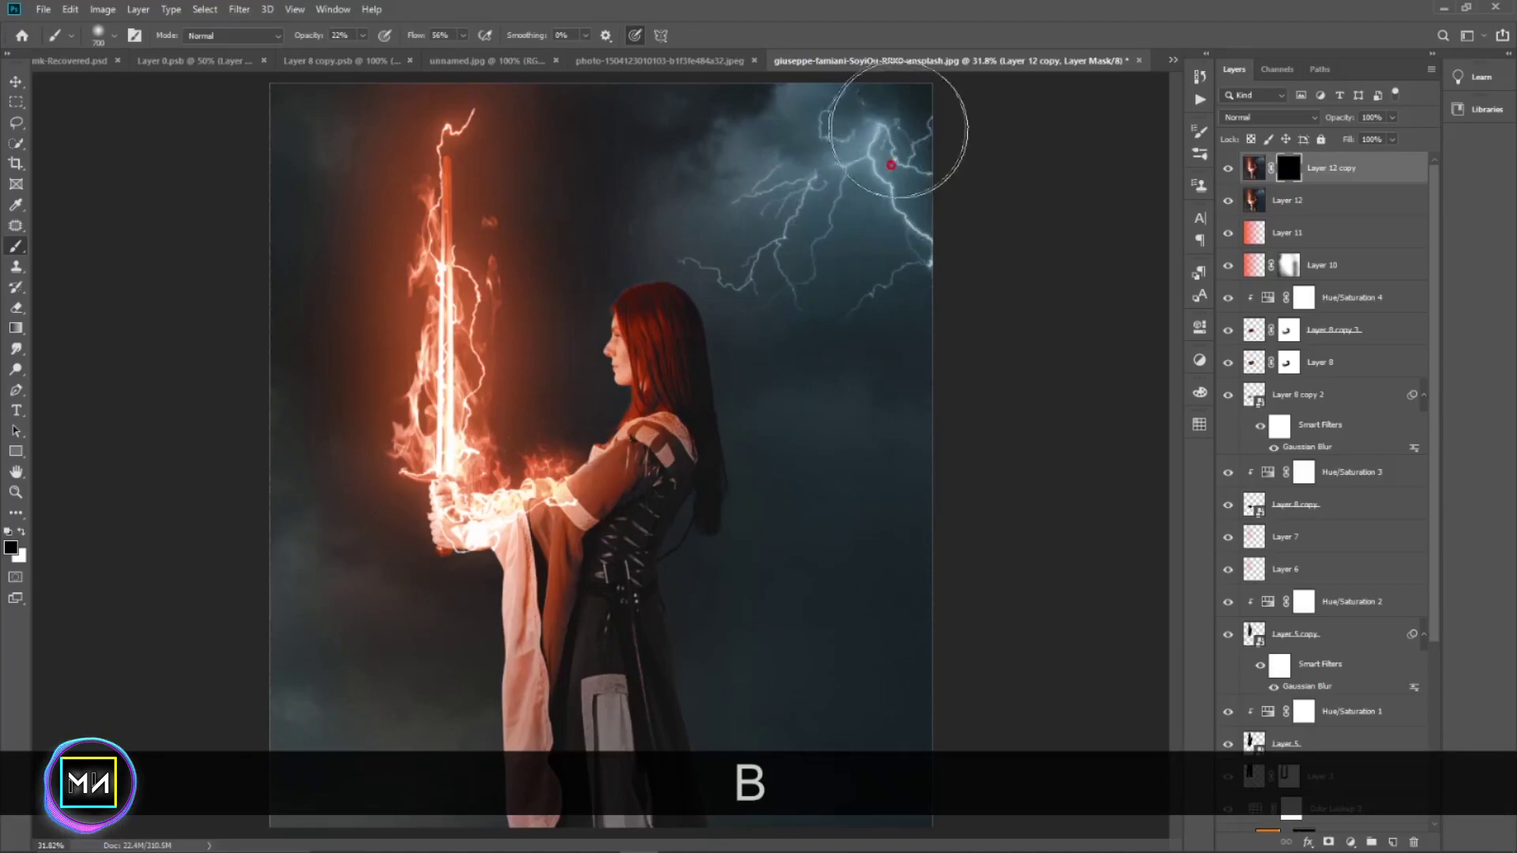
{"action": "mouse_move", "coordinate": [896, 132]}
{"action": "left_mouse_down"}
{"action": "mouse_move", "coordinate": [880, 75]}
{"action": "mouse_move", "coordinate": [890, 135]}
{"action": "mouse_move", "coordinate": [776, 200]}
{"action": "left_mouse_up"}
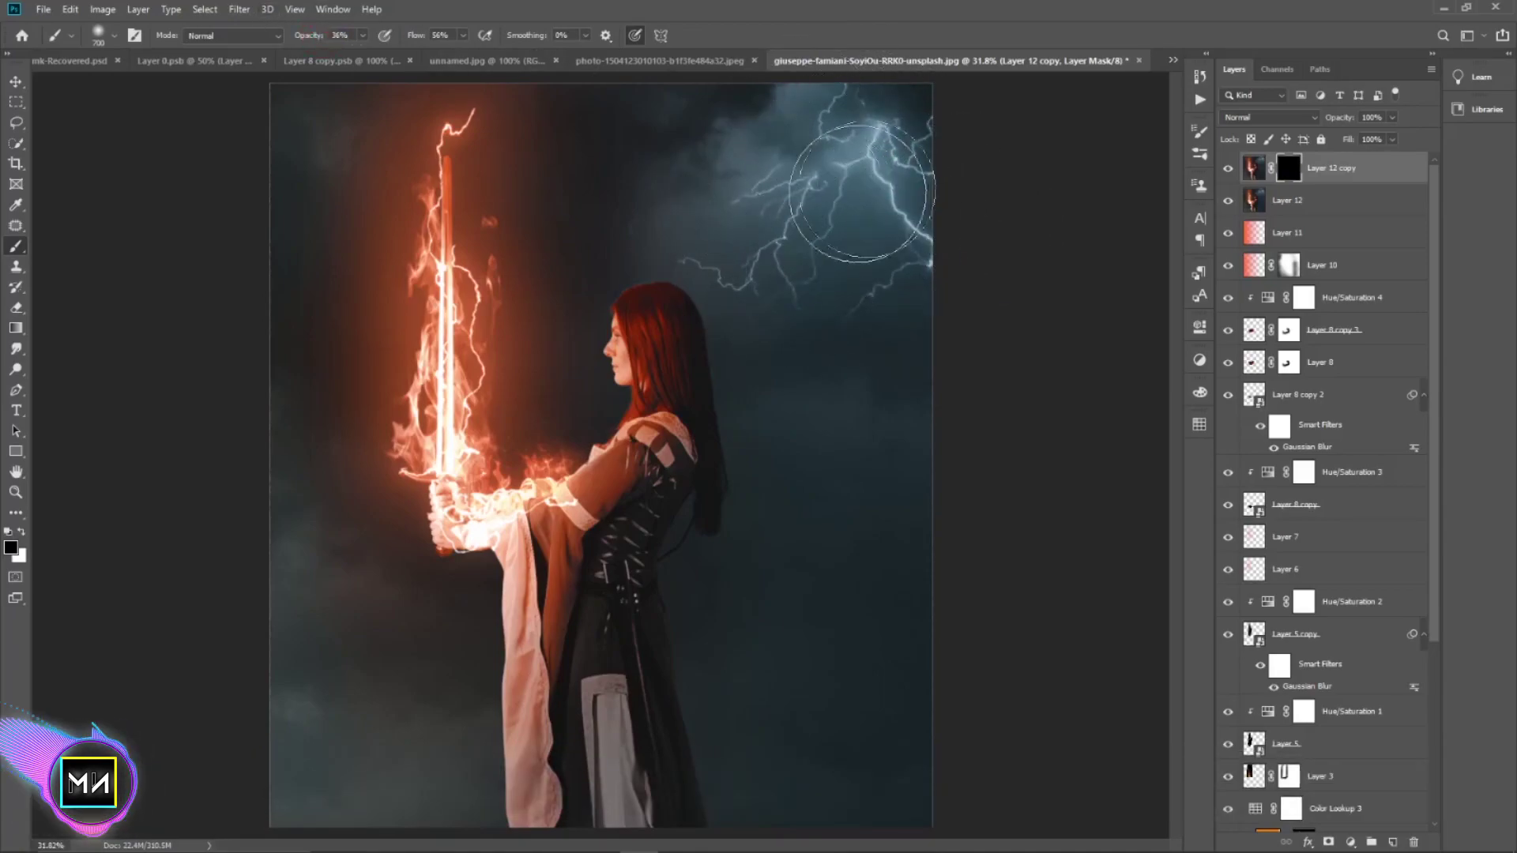
{"action": "key", "text": "ctrl+equal"}
{"action": "key", "text": "ctrl+equal"}
{"action": "left_click_drag", "start_coordinate": [846, 197], "coordinate": [682, 456]}
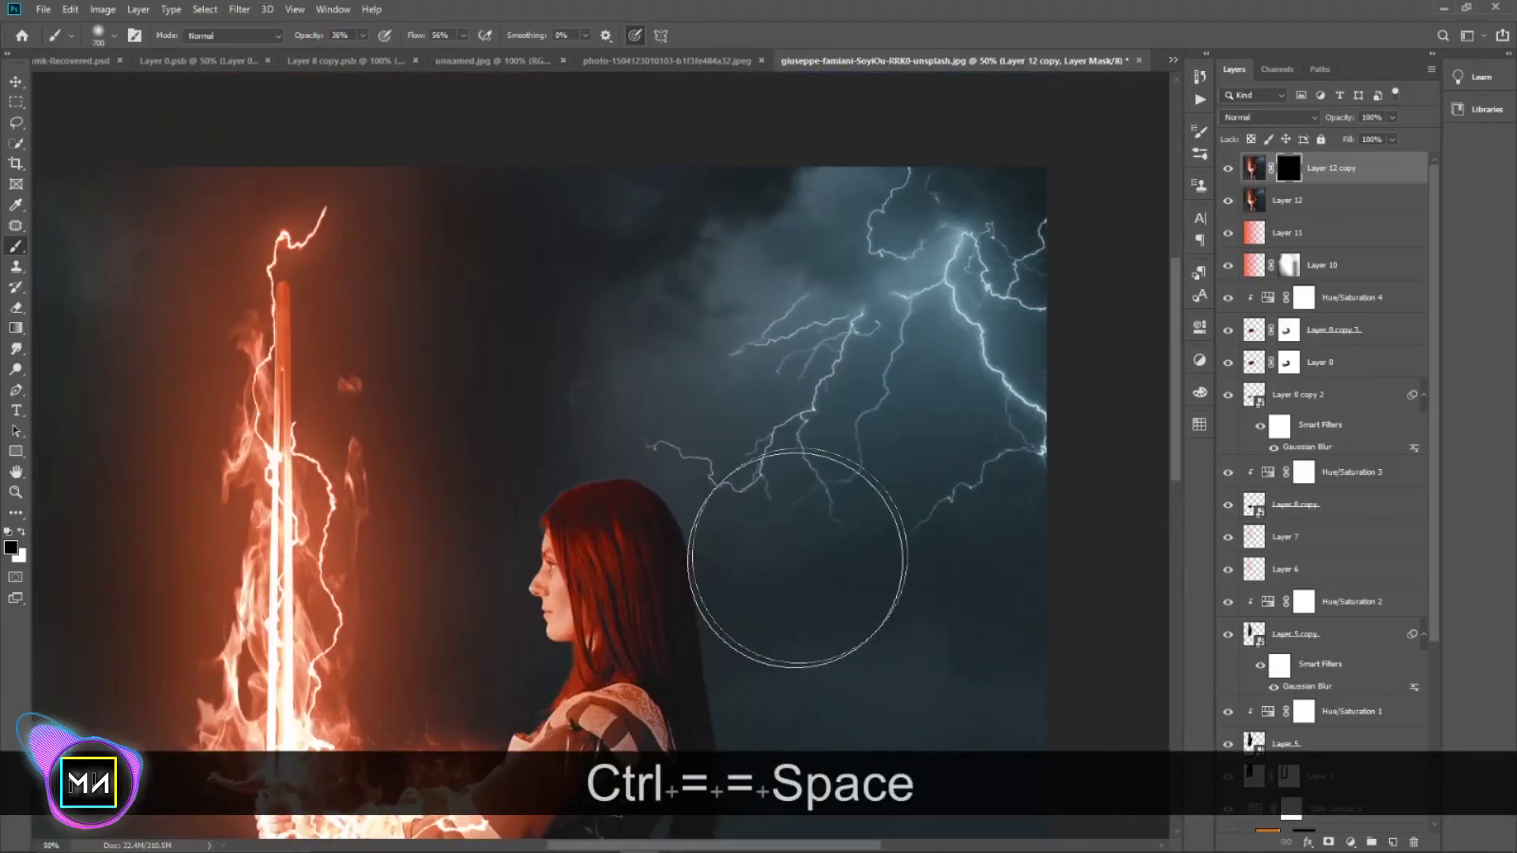
{"action": "key", "text": "x"}
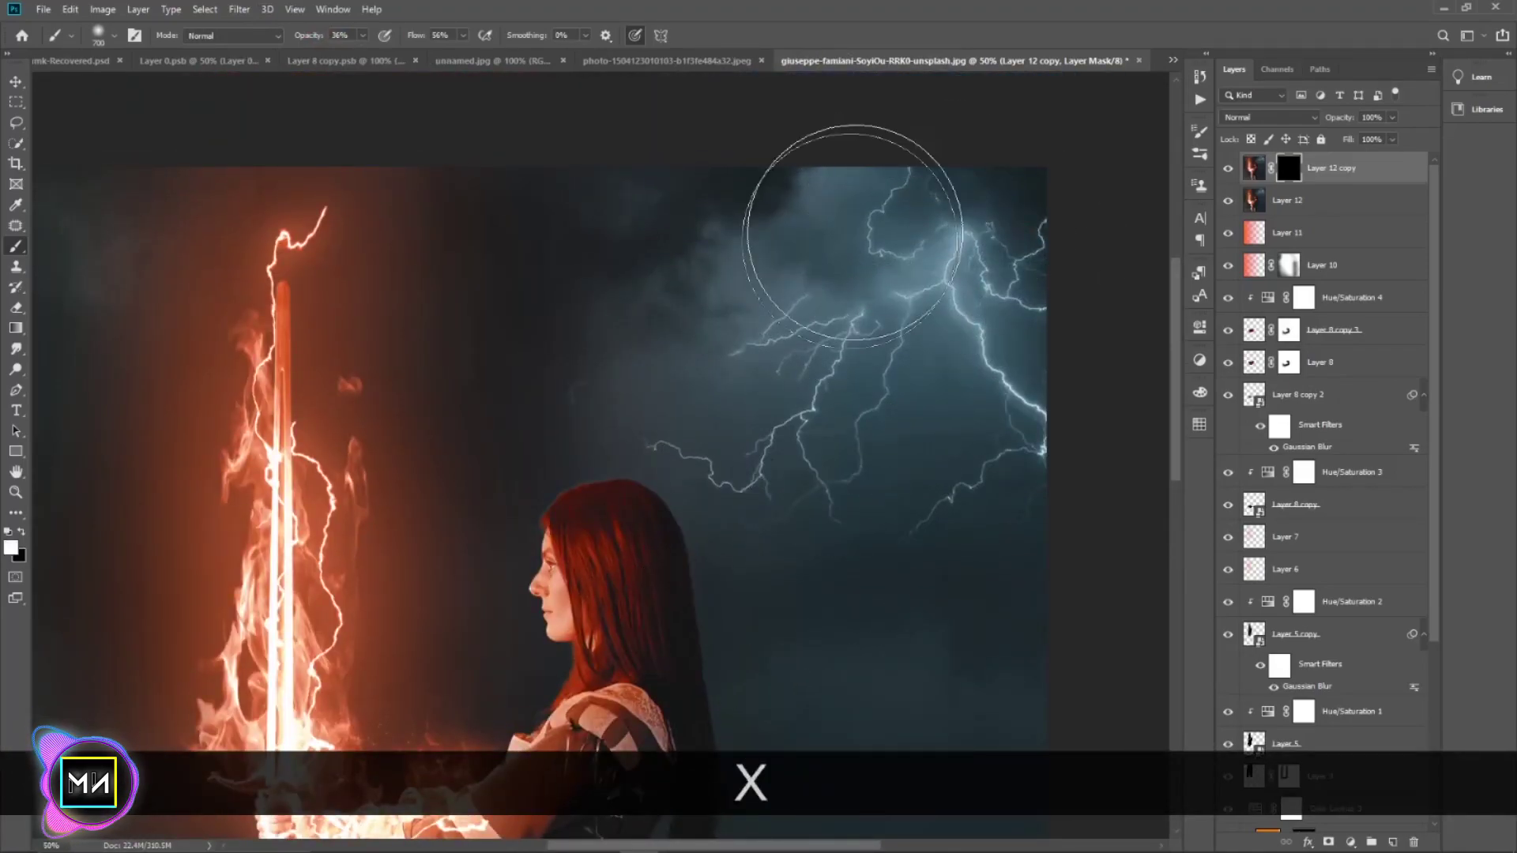
{"action": "left_click_drag", "start_coordinate": [830, 203], "coordinate": [643, 390]}
{"action": "left_click_drag", "start_coordinate": [689, 269], "coordinate": [775, 240]}
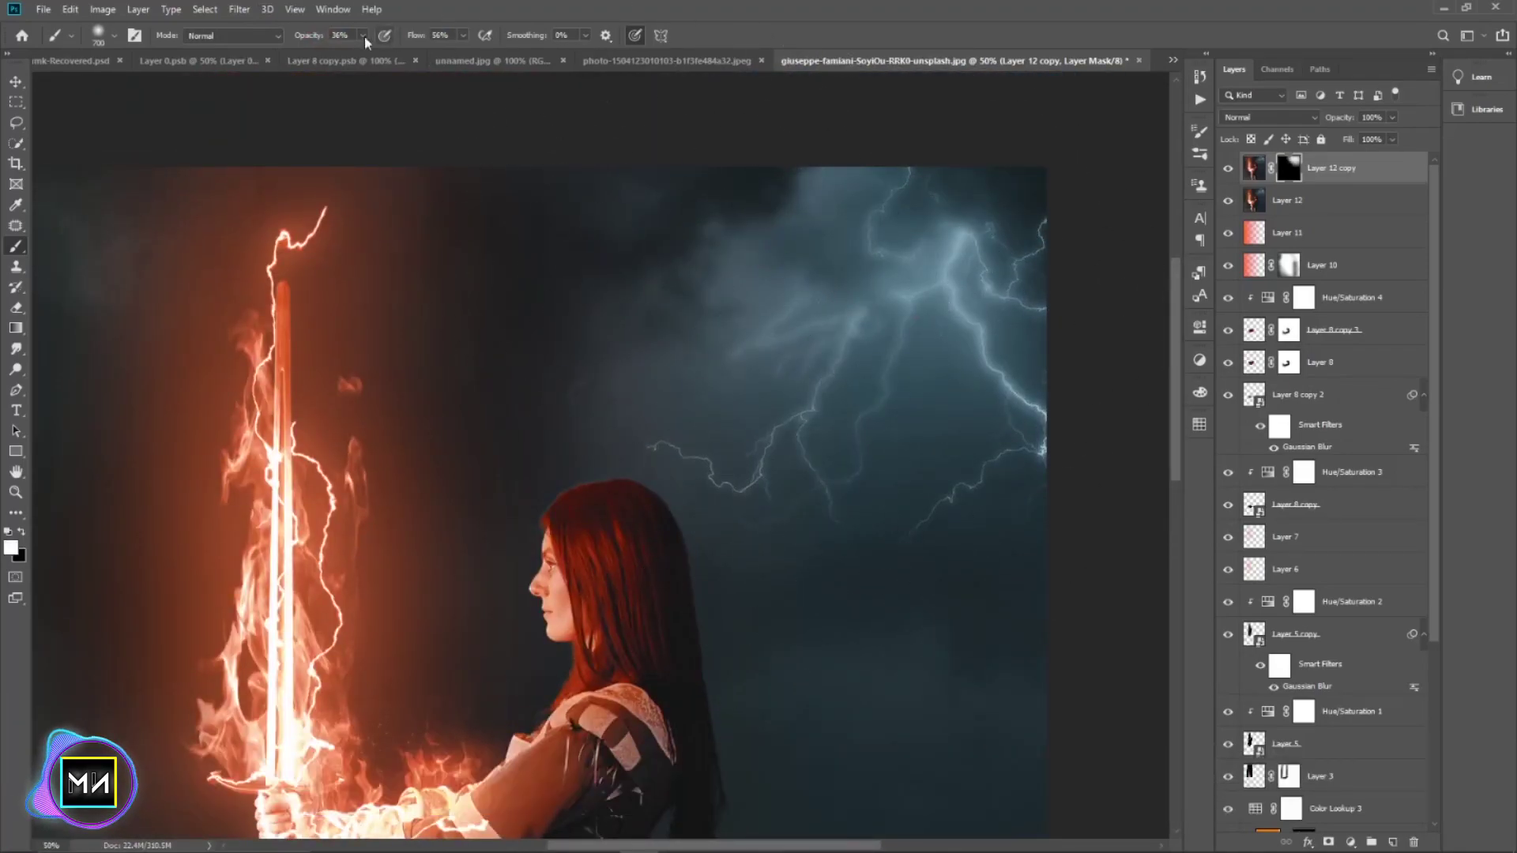
- Reveal blur in the sky beside the woman's head, resizing the brush as needed
{"action": "left_click_drag", "start_coordinate": [688, 426], "coordinate": [537, 158]}
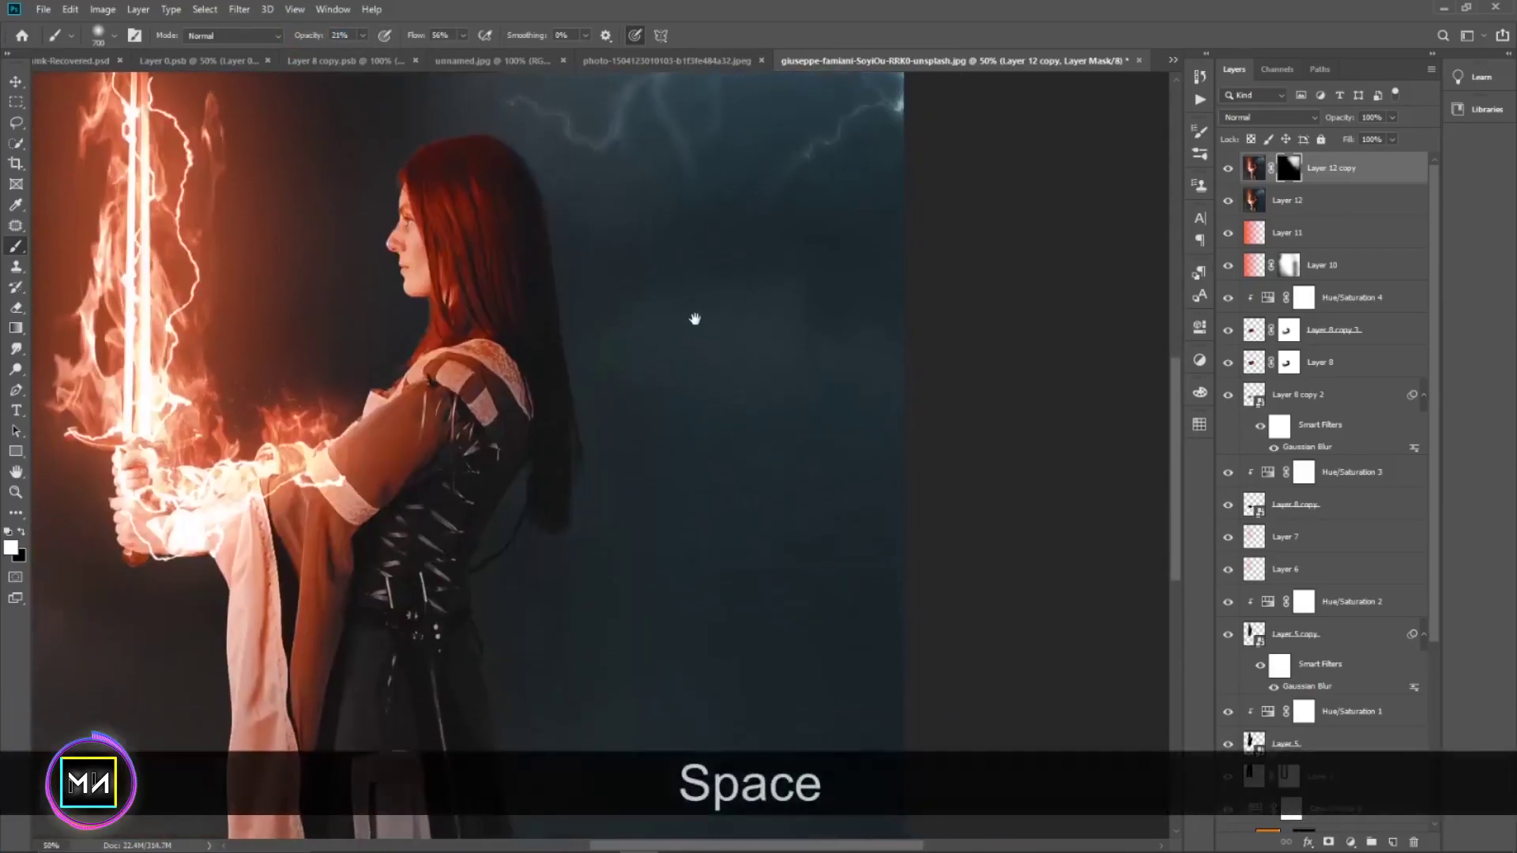
{"action": "mouse_move", "coordinate": [643, 559]}
{"action": "left_mouse_down"}
{"action": "mouse_move", "coordinate": [600, 226]}
{"action": "mouse_move", "coordinate": [613, 624]}
{"action": "left_mouse_up"}
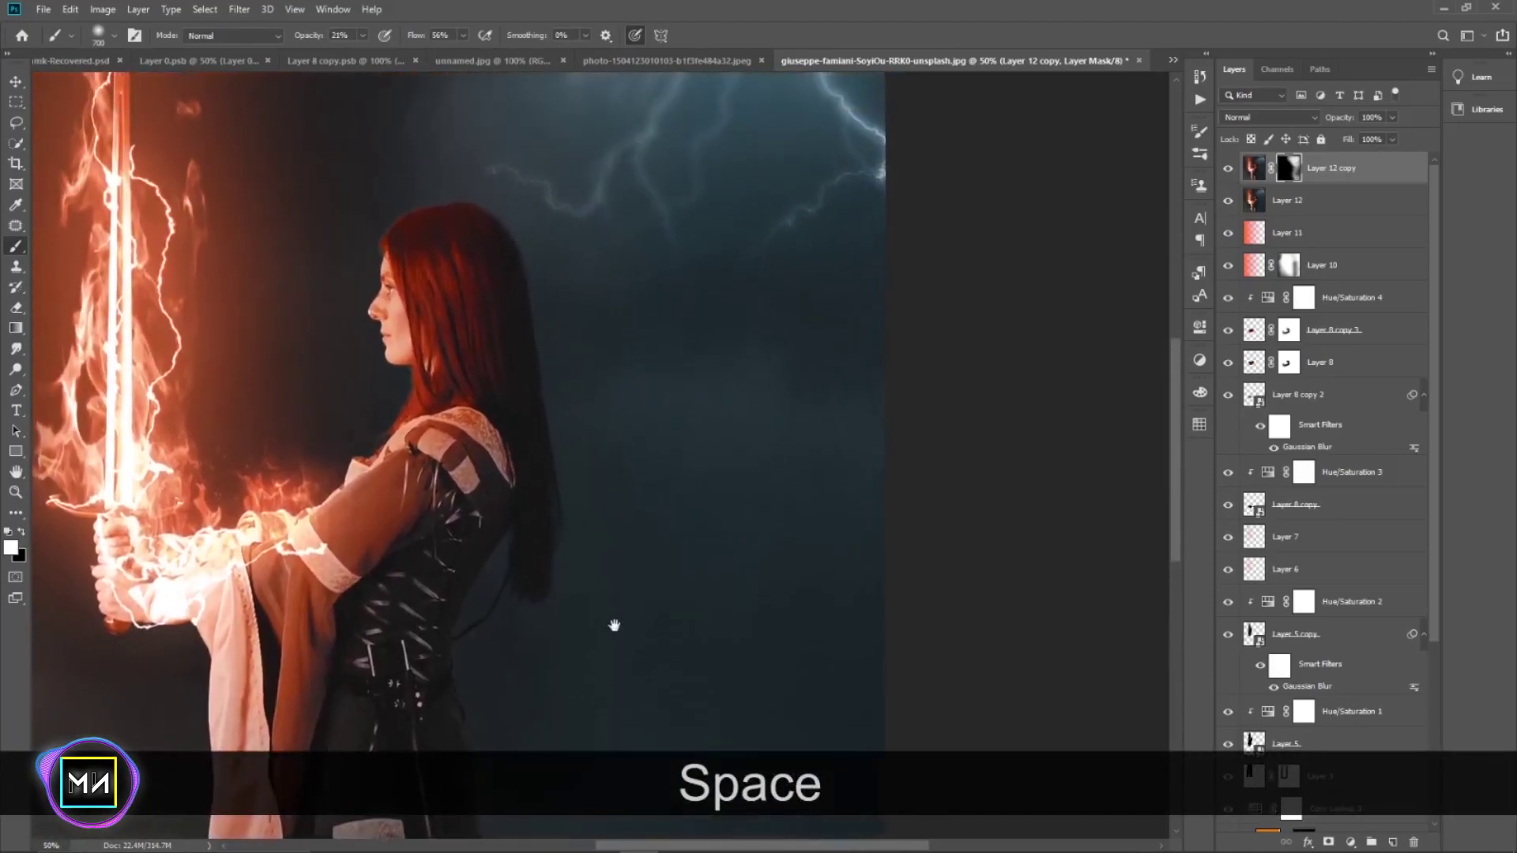
{"action": "left_click_drag", "start_coordinate": [728, 264], "coordinate": [742, 620]}
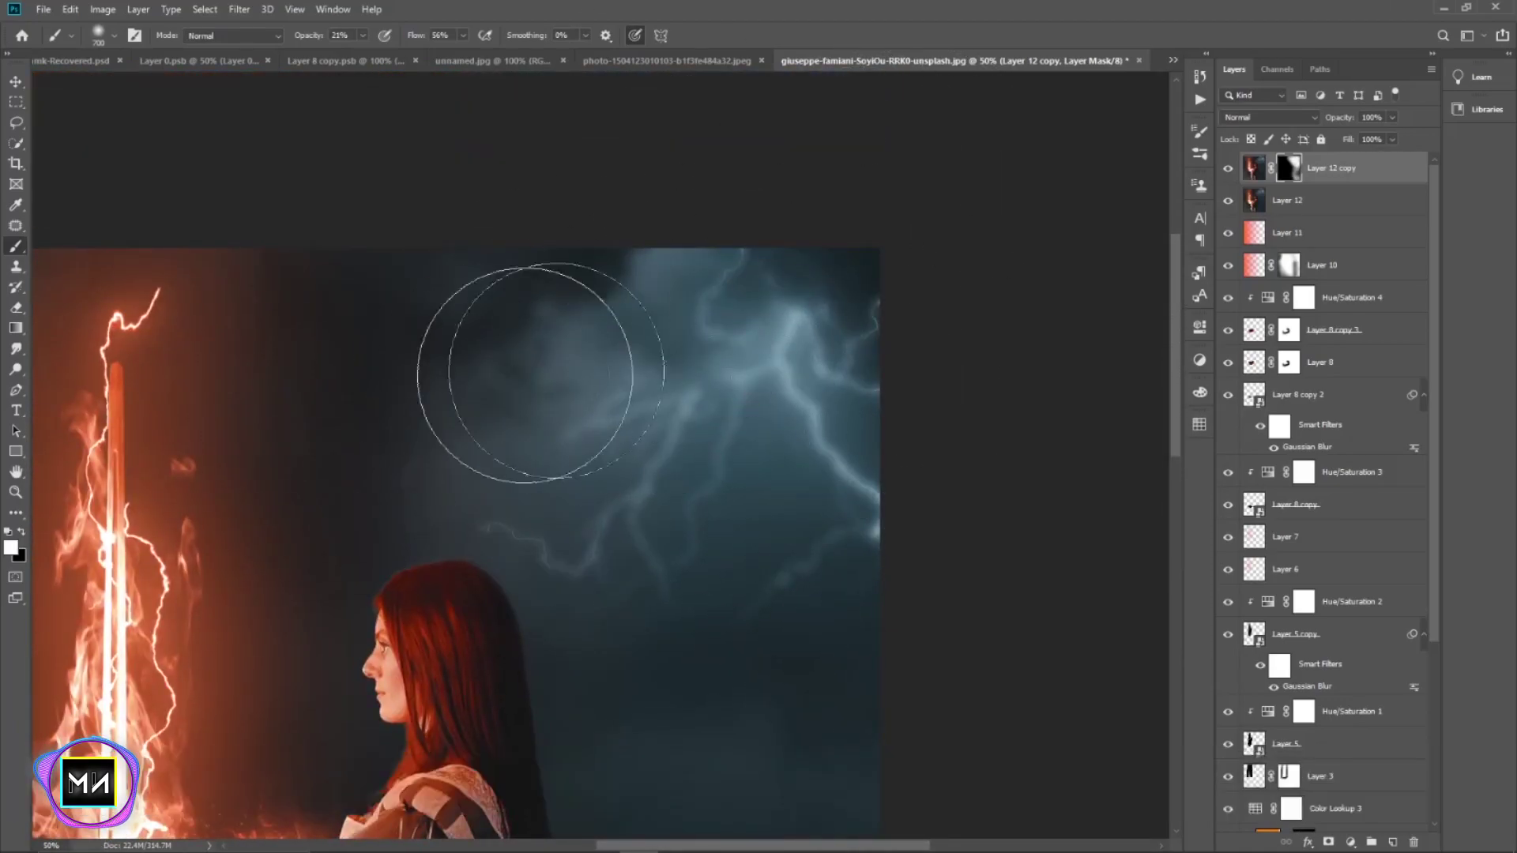
{"action": "left_click_drag", "start_coordinate": [399, 391], "coordinate": [661, 403]}
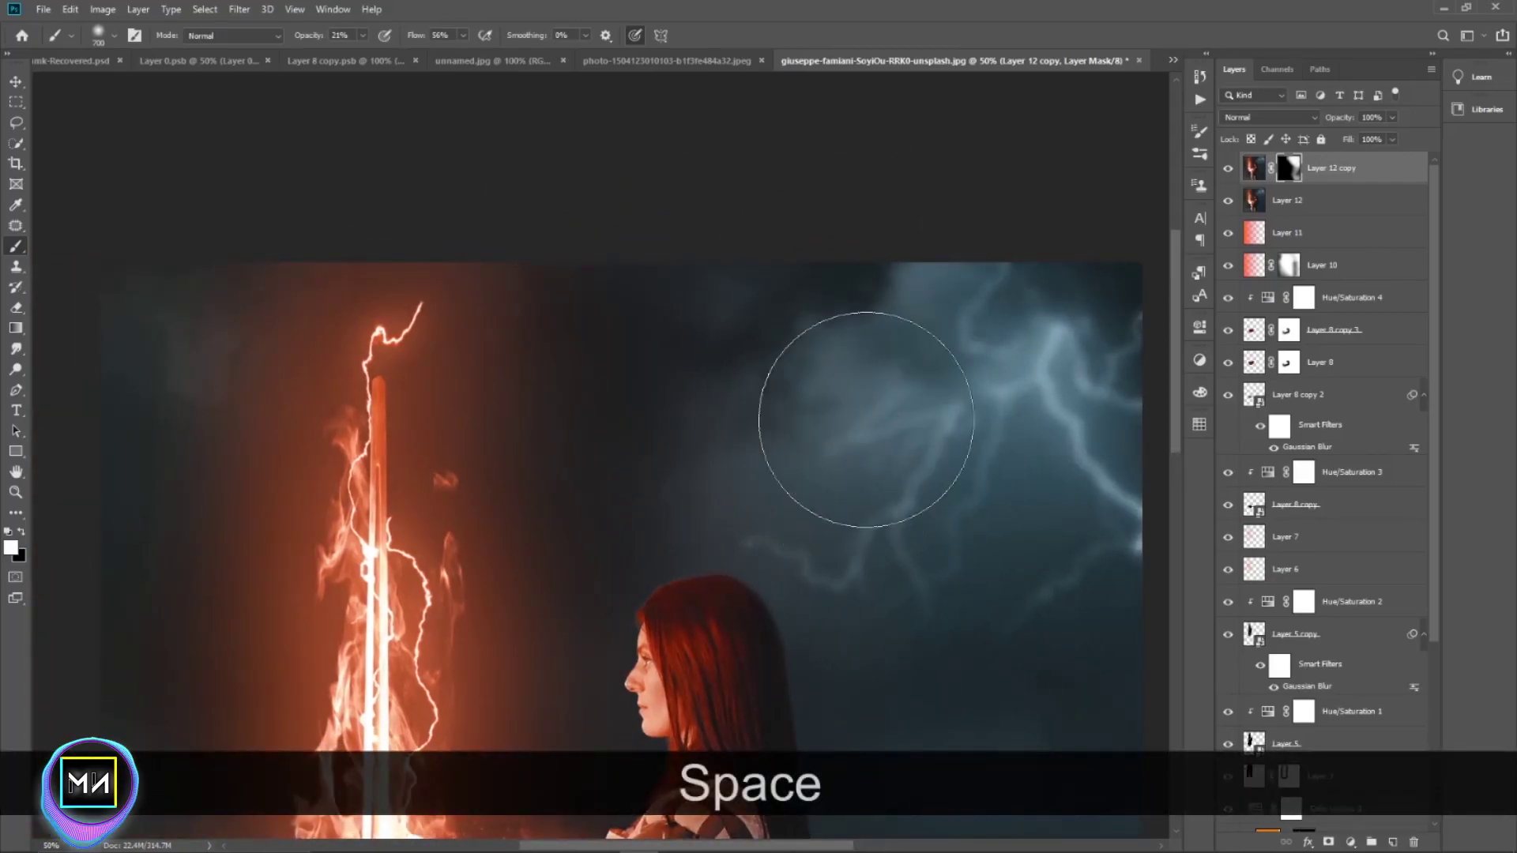
{"action": "left_click_drag", "start_coordinate": [866, 420], "coordinate": [731, 481]}
{"action": "key", "text": "bracketleft"}
{"action": "key", "text": "bracketleft"}
{"action": "key", "text": "bracketleft"}
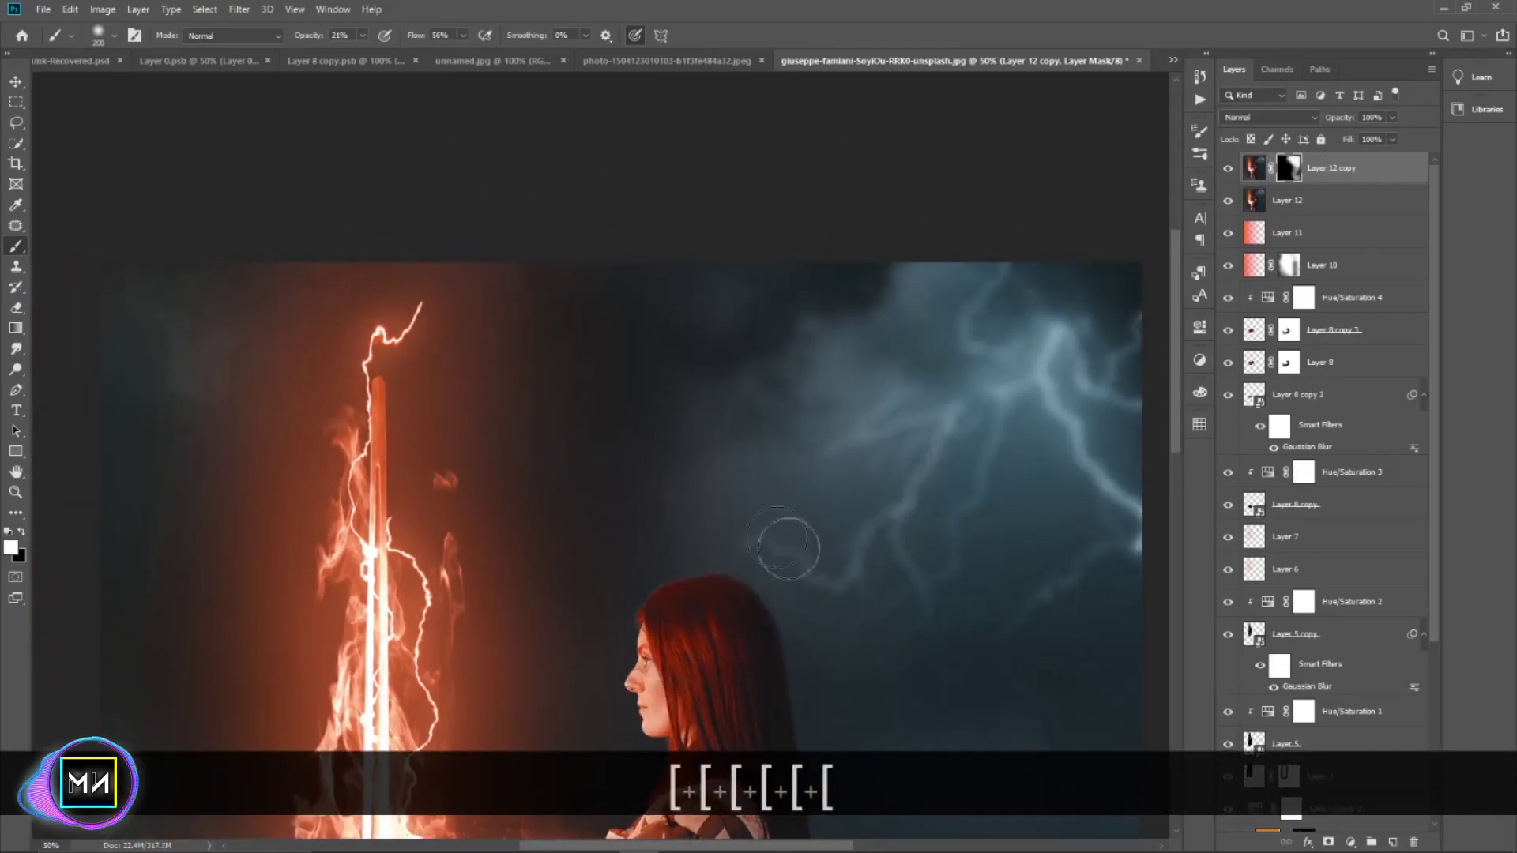
{"action": "mouse_move", "coordinate": [911, 613]}
{"action": "left_mouse_down"}
{"action": "mouse_move", "coordinate": [779, 552]}
{"action": "mouse_move", "coordinate": [959, 485]}
{"action": "left_mouse_up"}
{"action": "key", "text": "bracketright"}
{"action": "key", "text": "bracketright"}
{"action": "key", "text": "bracketright"}
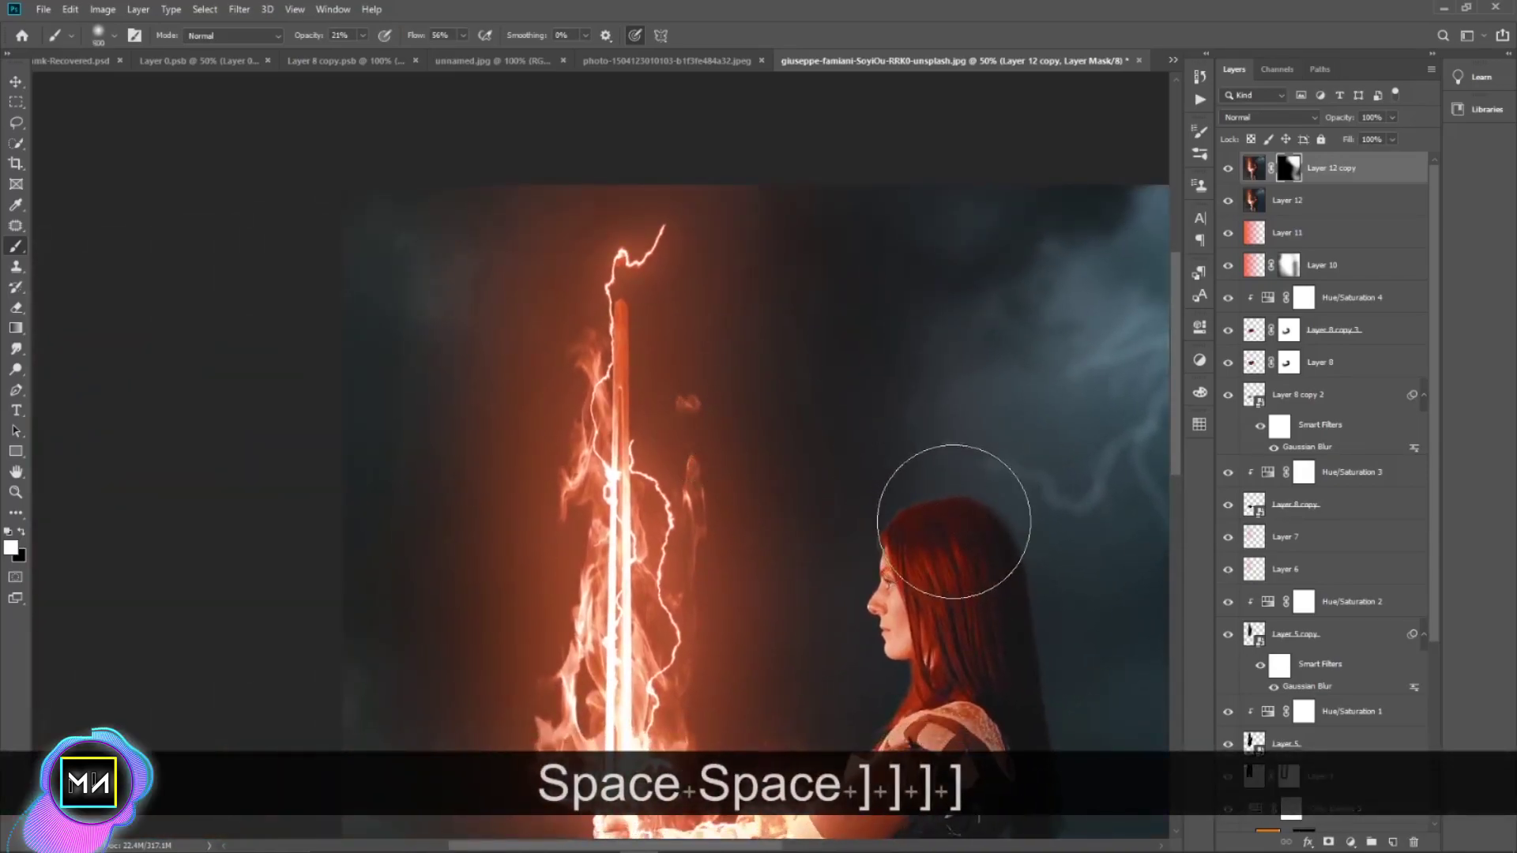
{"action": "key", "text": "bracketright"}
{"action": "key", "text": "bracketright"}
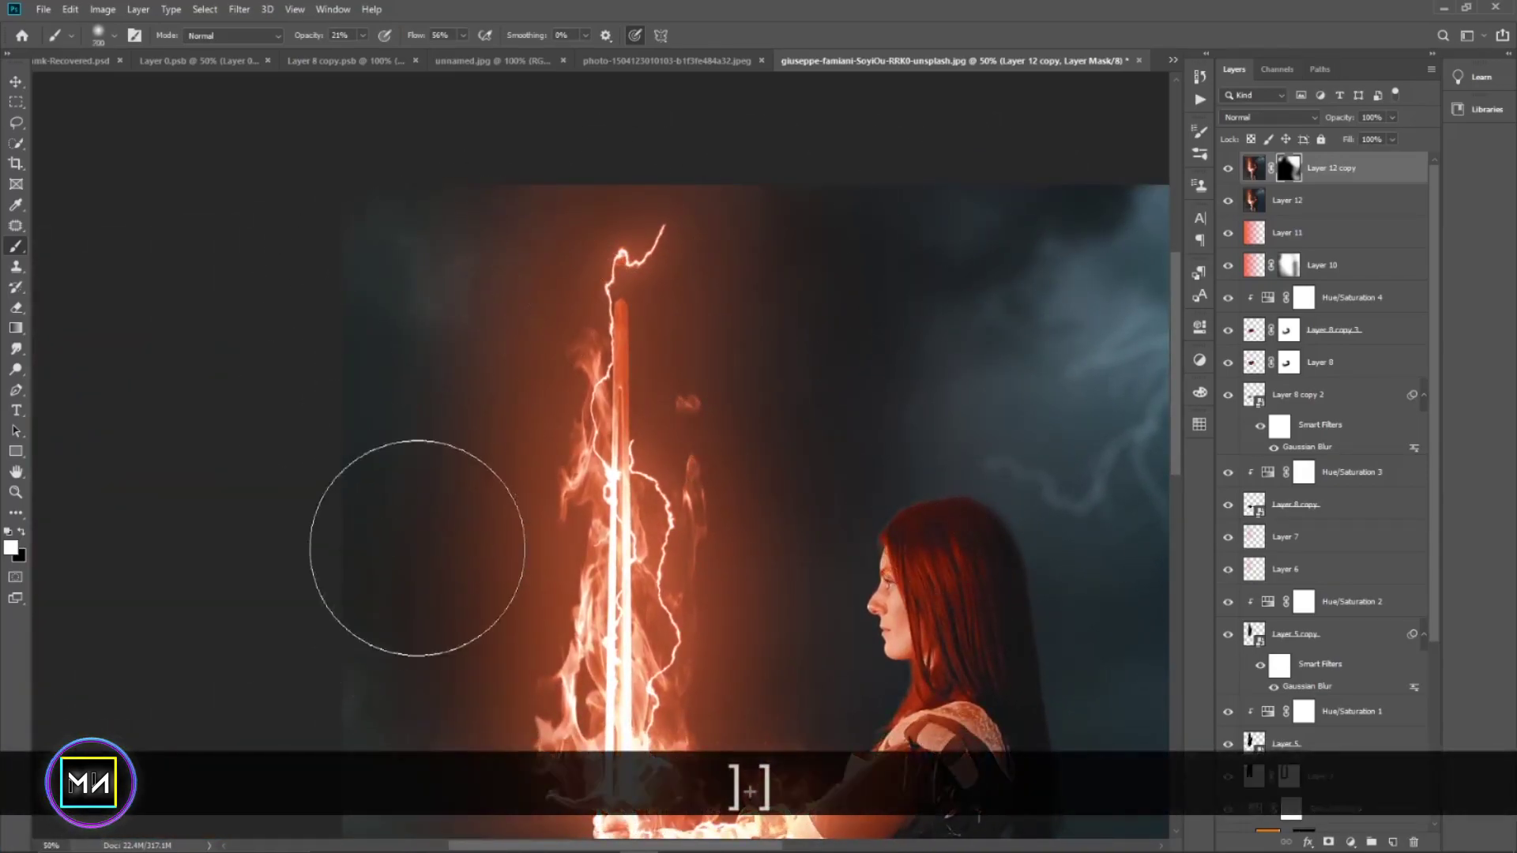
- Refine the mask along the hair edge with a smaller brush, switching between black and white
{"action": "left_click_drag", "start_coordinate": [416, 542], "coordinate": [427, 210]}
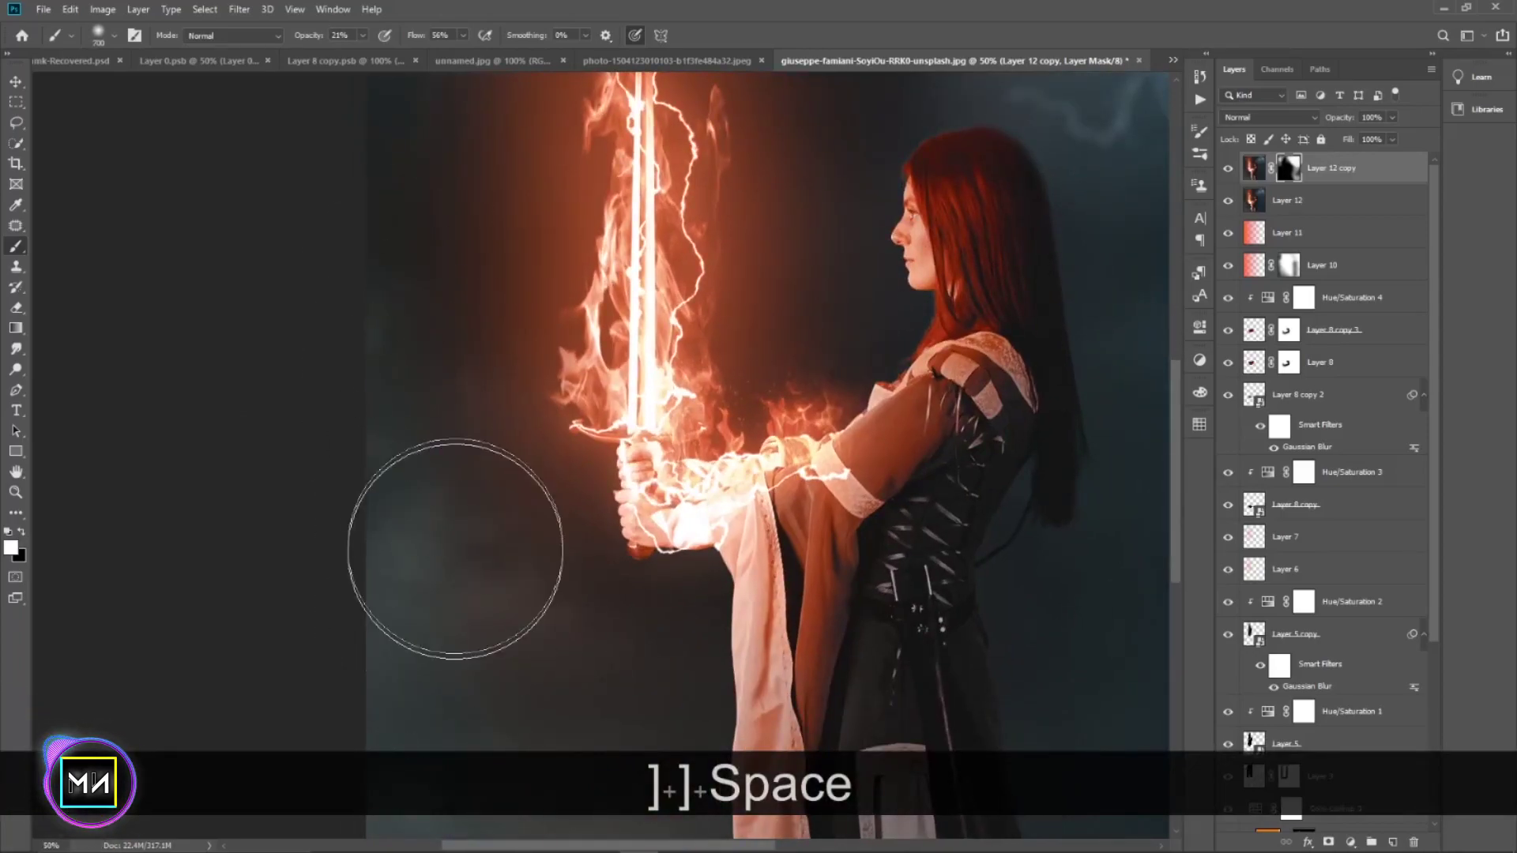
{"action": "mouse_move", "coordinate": [457, 525]}
{"action": "left_mouse_down"}
{"action": "mouse_move", "coordinate": [498, 281]}
{"action": "mouse_move", "coordinate": [507, 728]}
{"action": "left_mouse_up"}
{"action": "left_click_drag", "start_coordinate": [557, 262], "coordinate": [424, 634]}
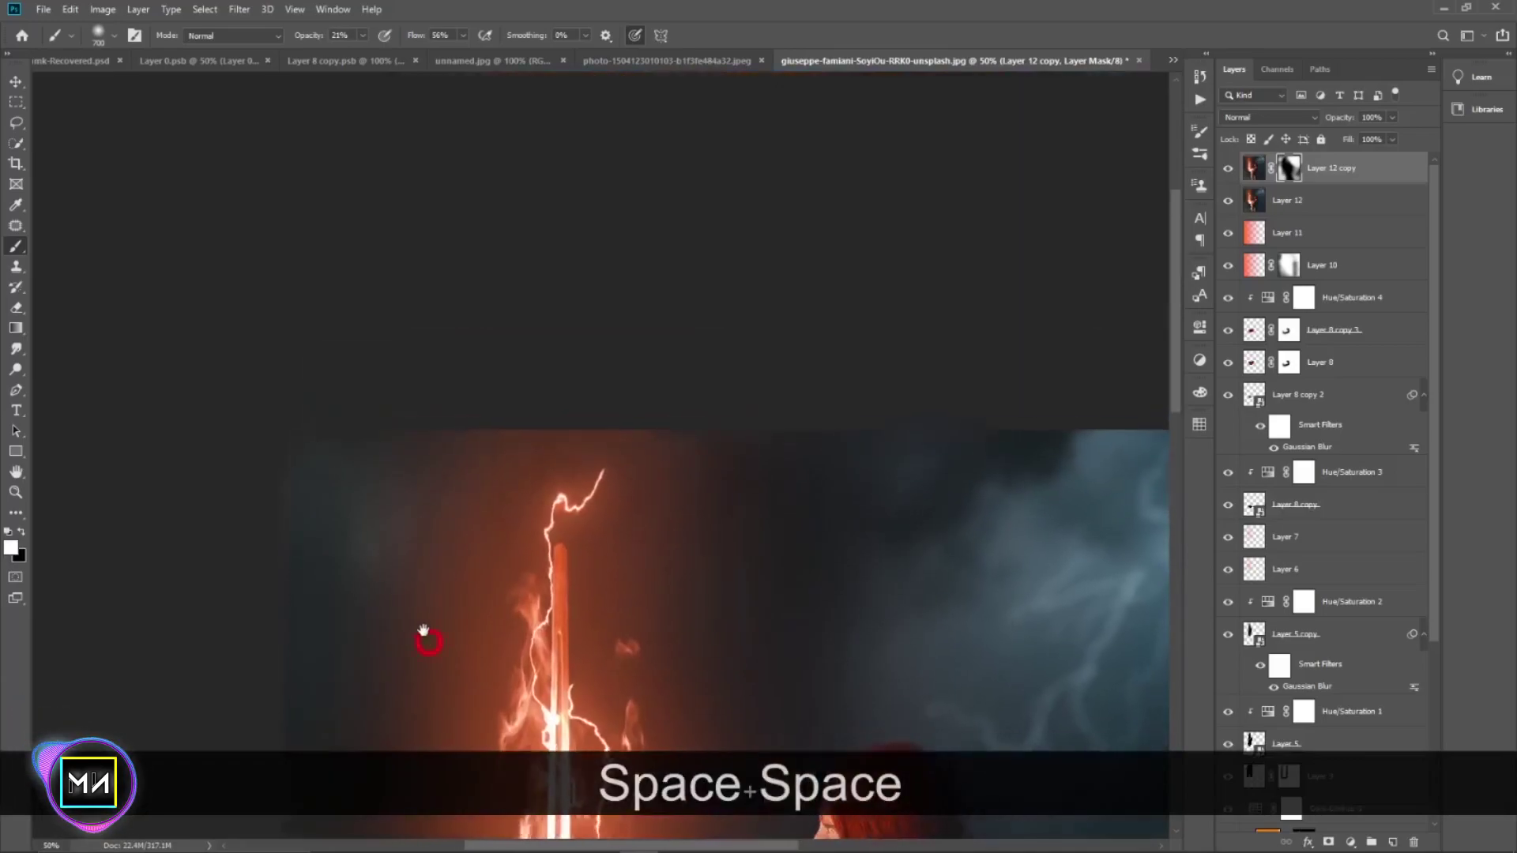
{"action": "left_click_drag", "start_coordinate": [840, 535], "coordinate": [418, 165]}
{"action": "key", "text": "bracketleft"}
{"action": "key", "text": "bracketleft"}
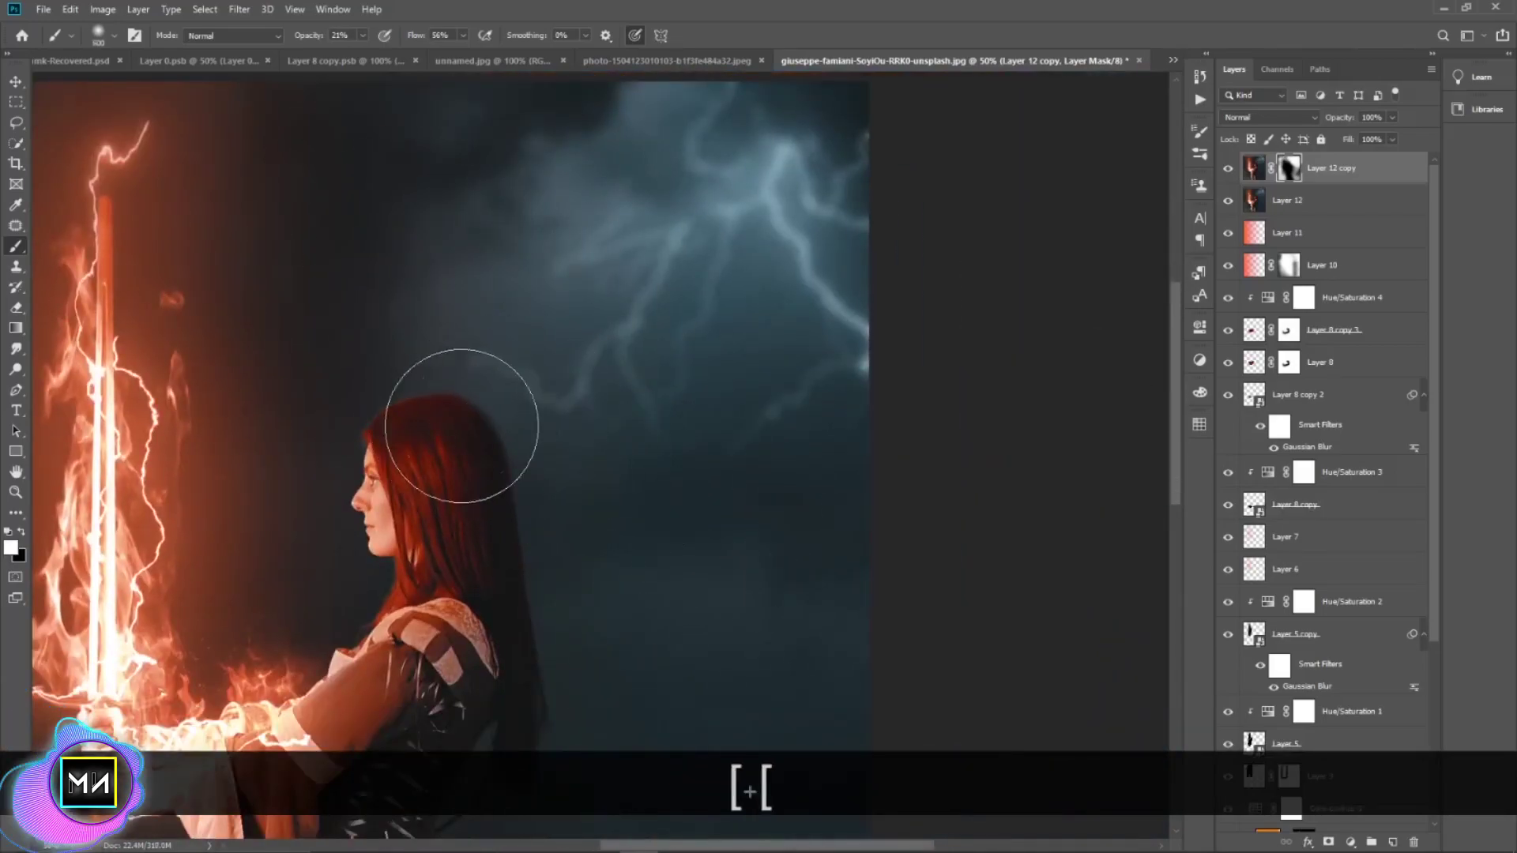
{"action": "key", "text": "bracketleft"}
{"action": "key", "text": "bracketleft"}
{"action": "key", "text": "bracketleft"}
{"action": "key", "text": "x"}
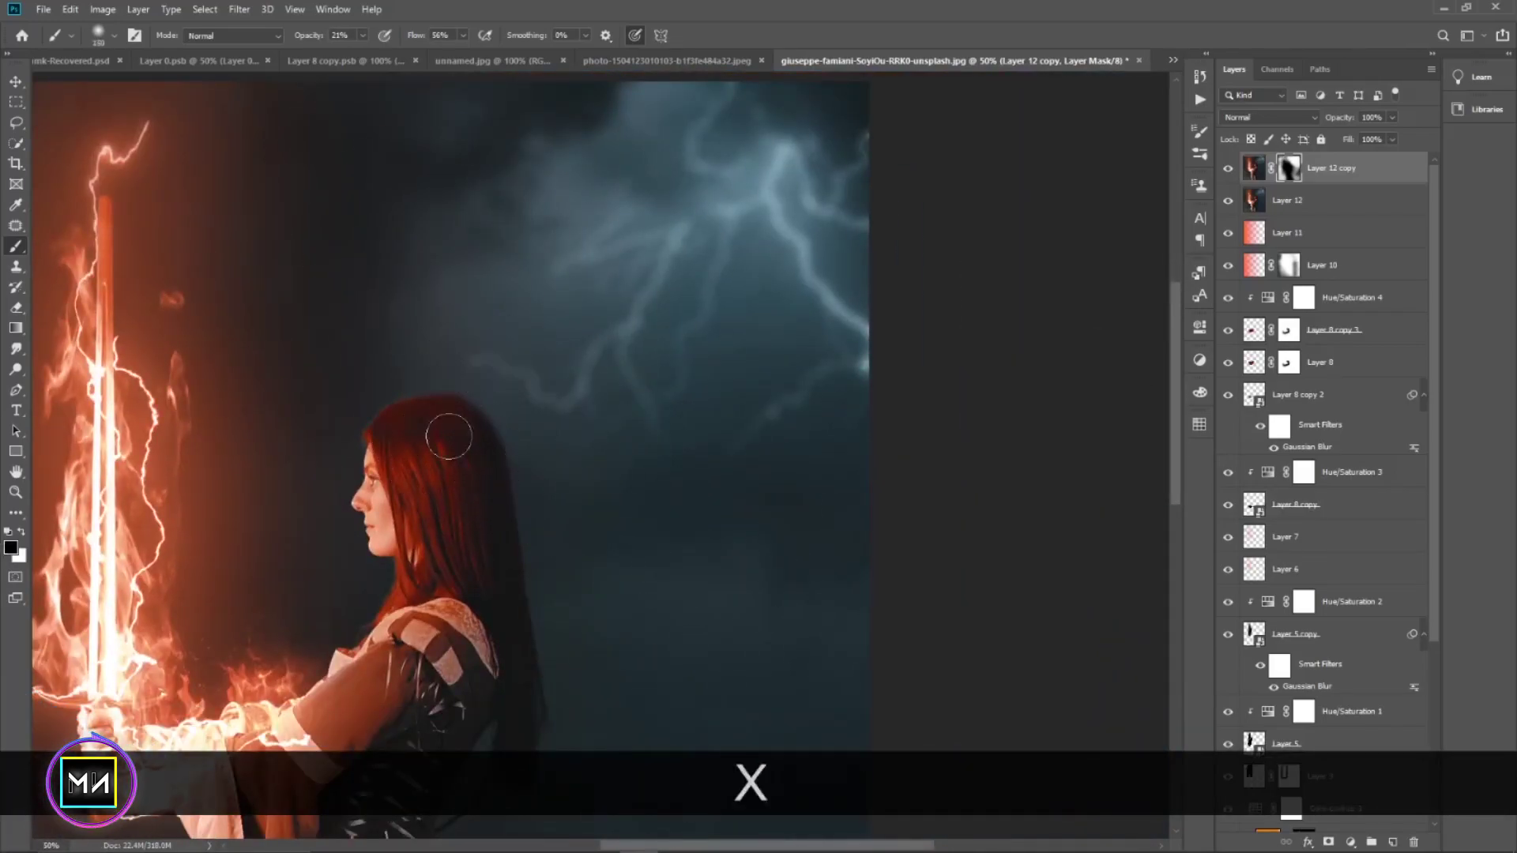
{"action": "key", "text": "x"}
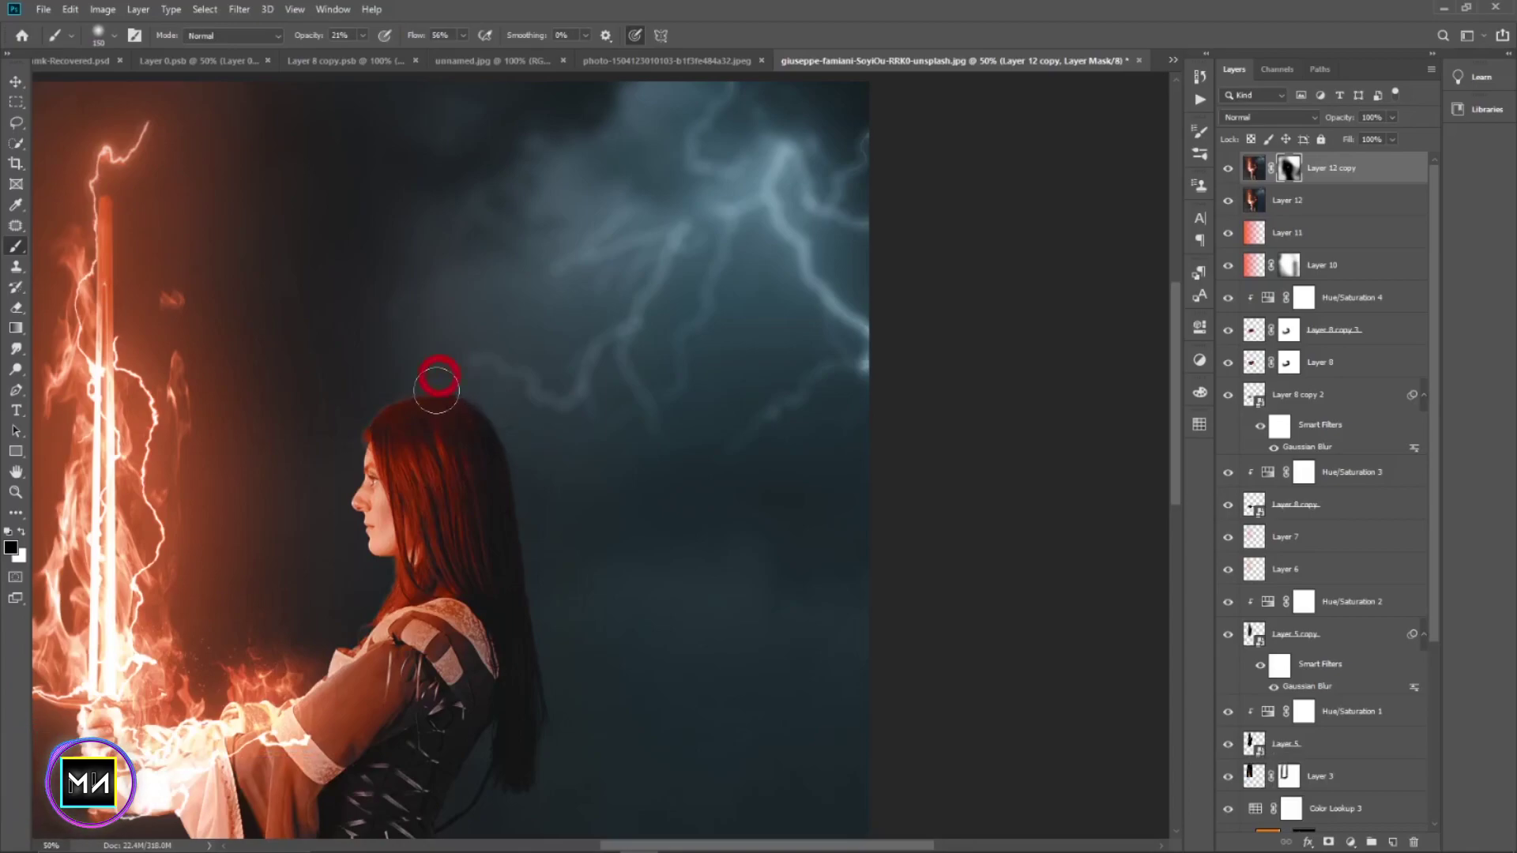
{"action": "key", "text": "ctrl+minus"}
{"action": "key", "text": "ctrl+equal"}
{"action": "key", "text": "ctrl+minus"}
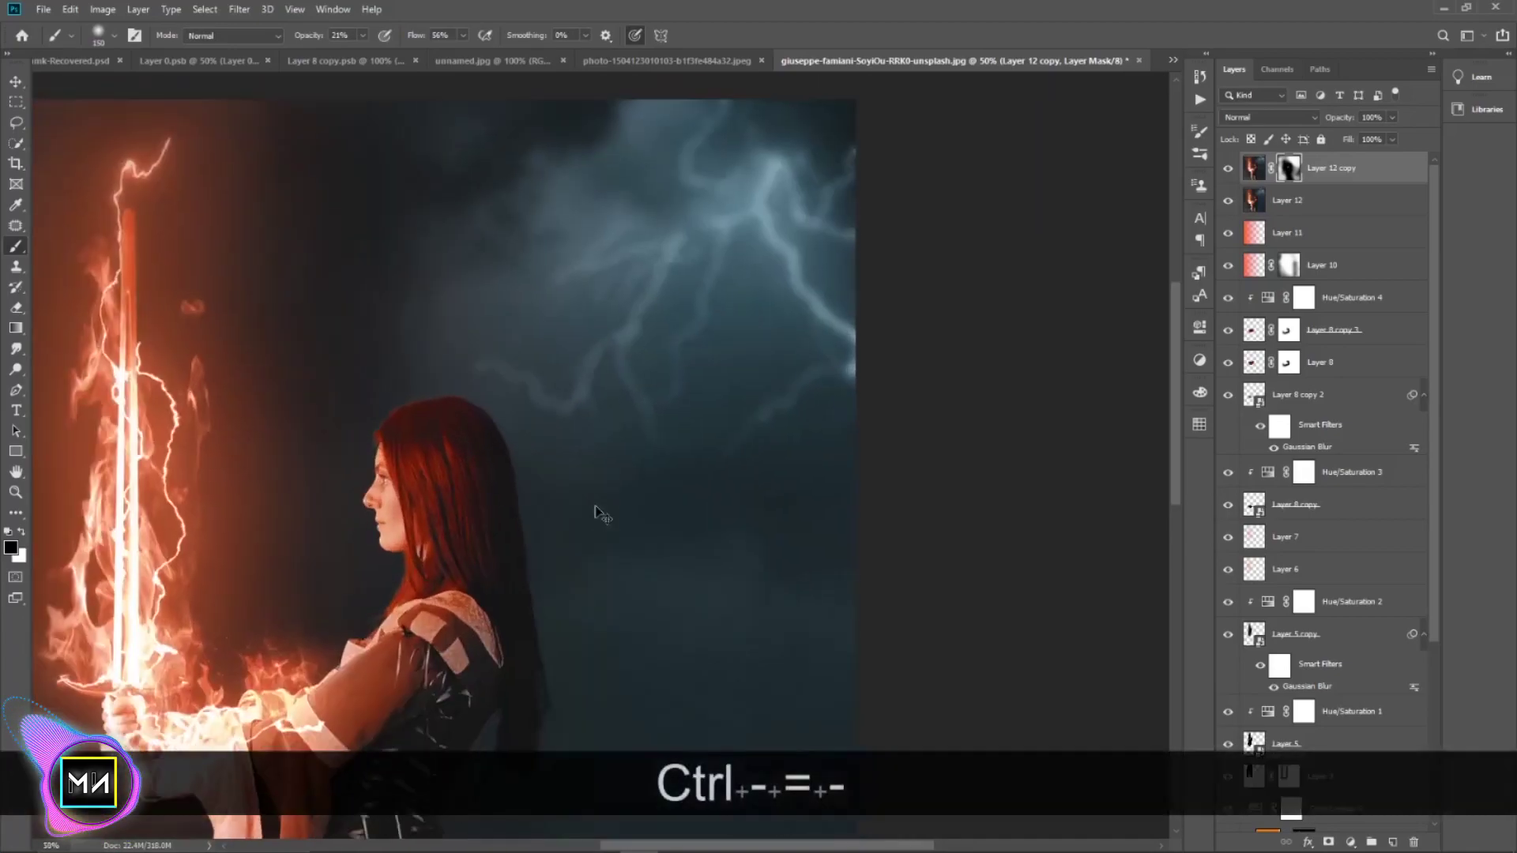
{"action": "key", "text": "ctrl+minus"}
{"action": "key", "text": "ctrl+minus"}
{"action": "key", "text": "ctrl+equal"}
{"action": "key", "text": "ctrl+equal"}
{"action": "key", "text": "ctrl+minus"}
{"action": "key", "text": "bracketright"}
{"action": "key", "text": "bracketright"}
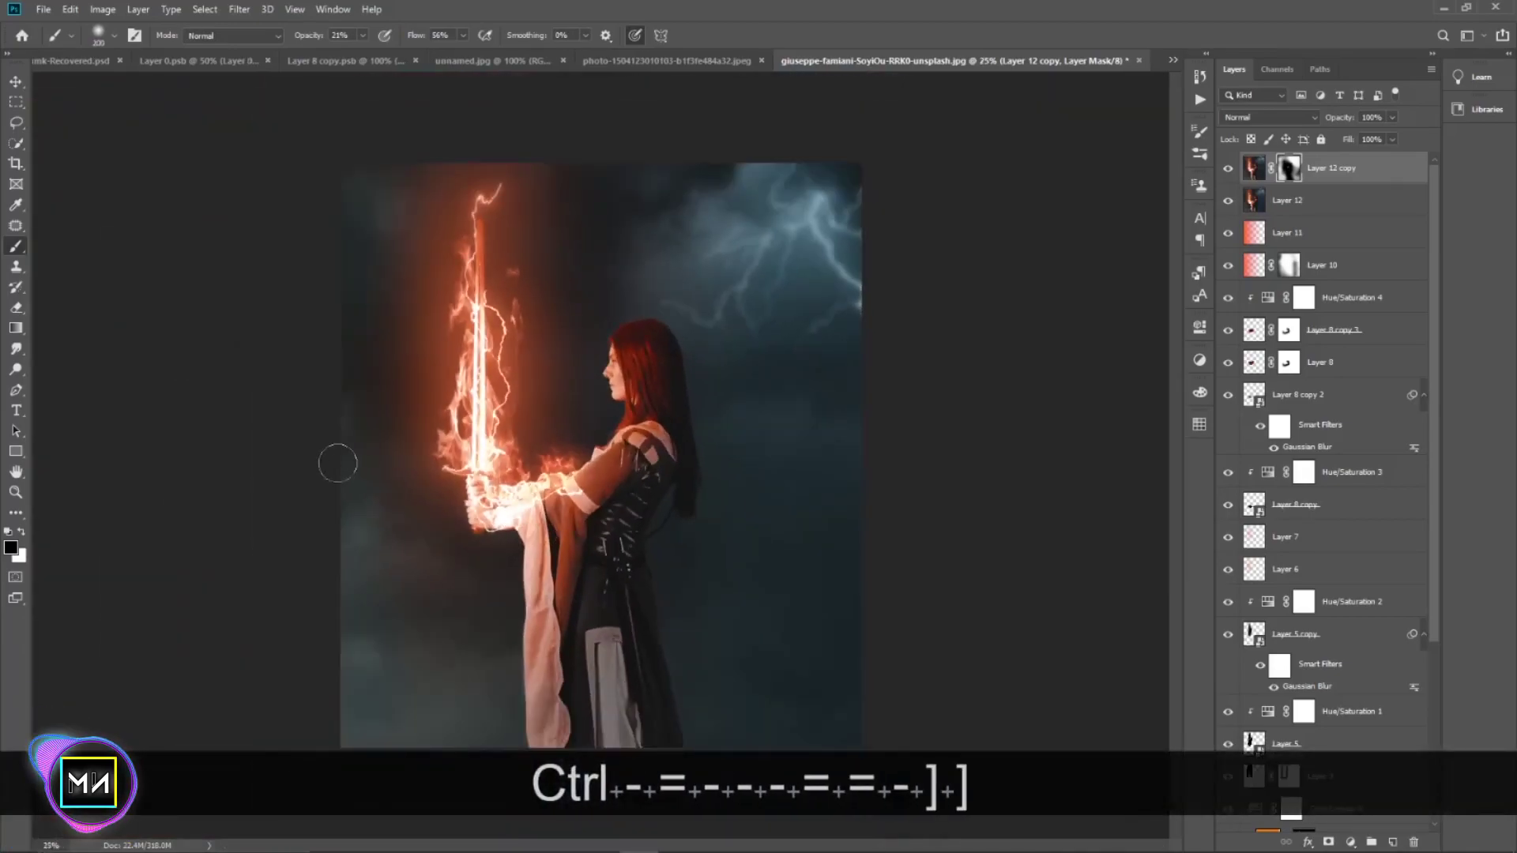
{"action": "key", "text": "bracketright"}
{"action": "key", "text": "bracketright"}
{"action": "key", "text": "bracketright"}
{"action": "key", "text": "bracketright"}
{"action": "key", "text": "x"}
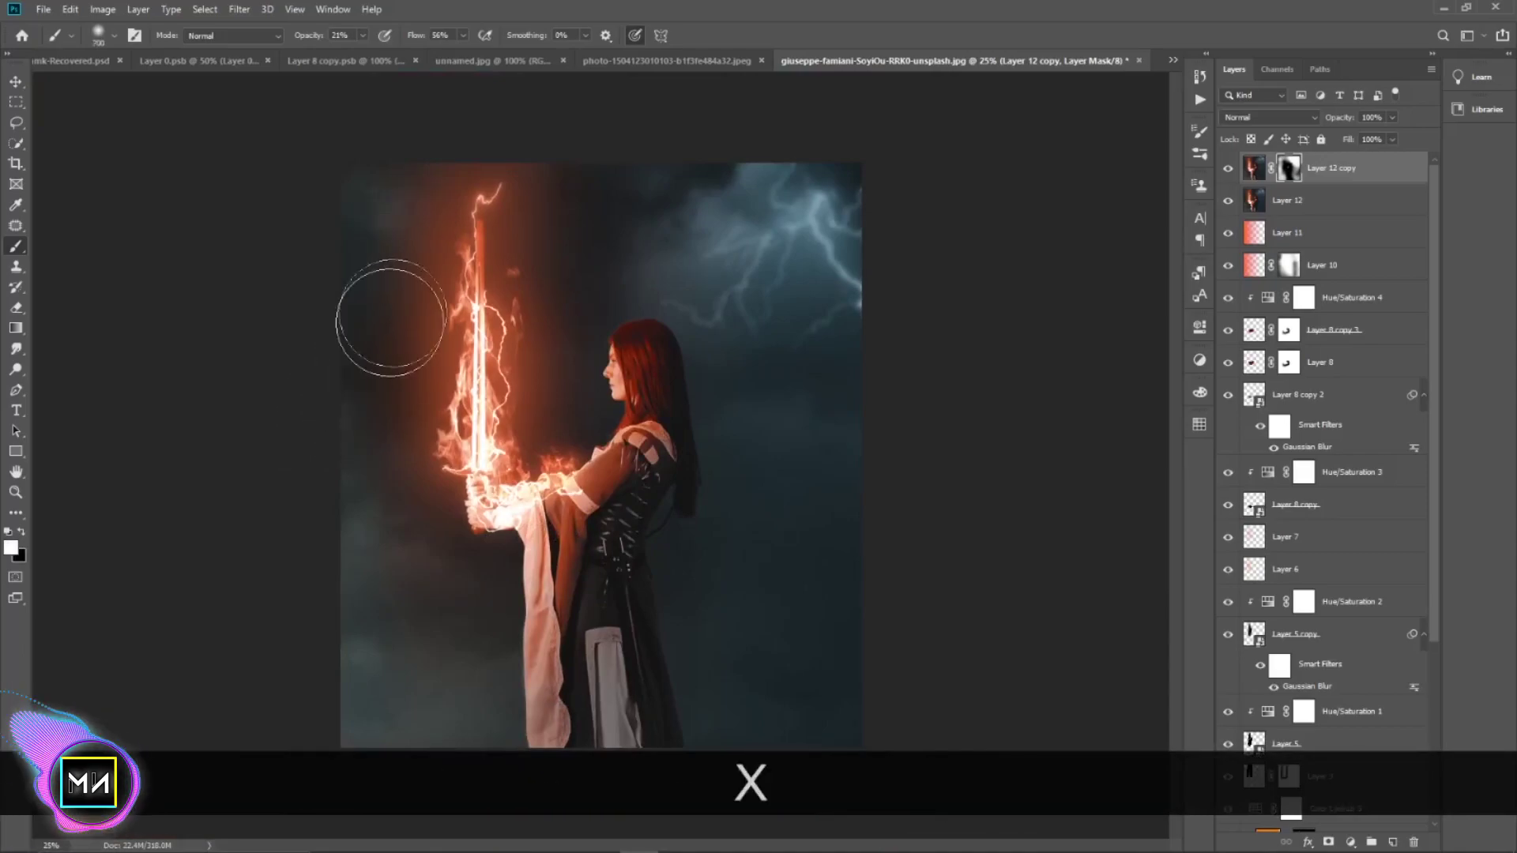